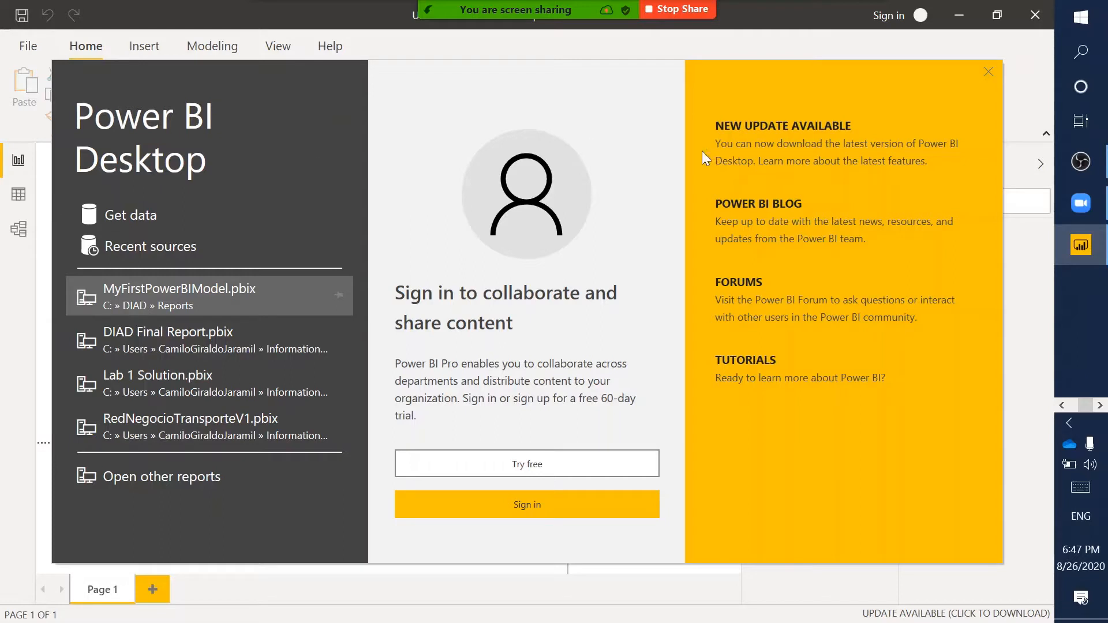
- Close the Power BI start screen and collapse the Visualizations and Fields panes to widen the canvas
left_click(988, 72)
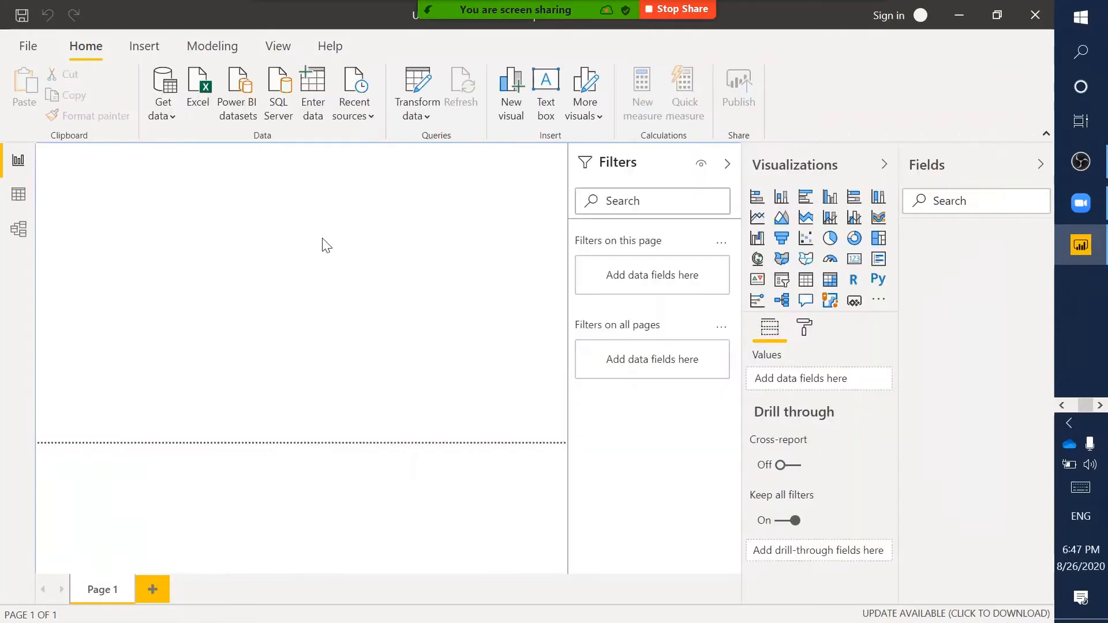
left_click(884, 164)
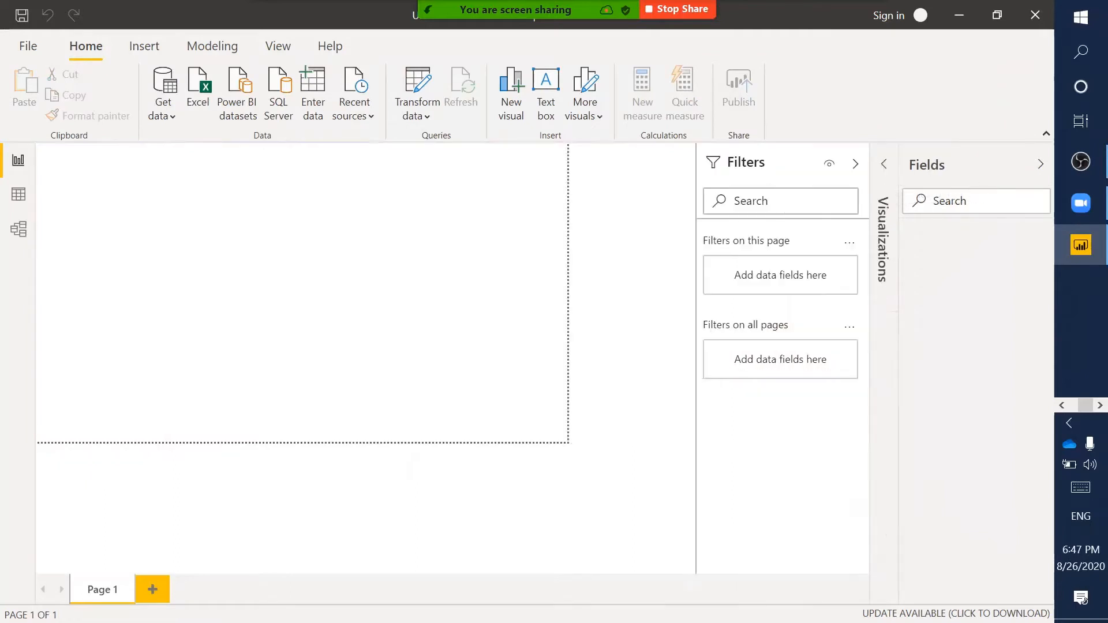
left_click(1041, 167)
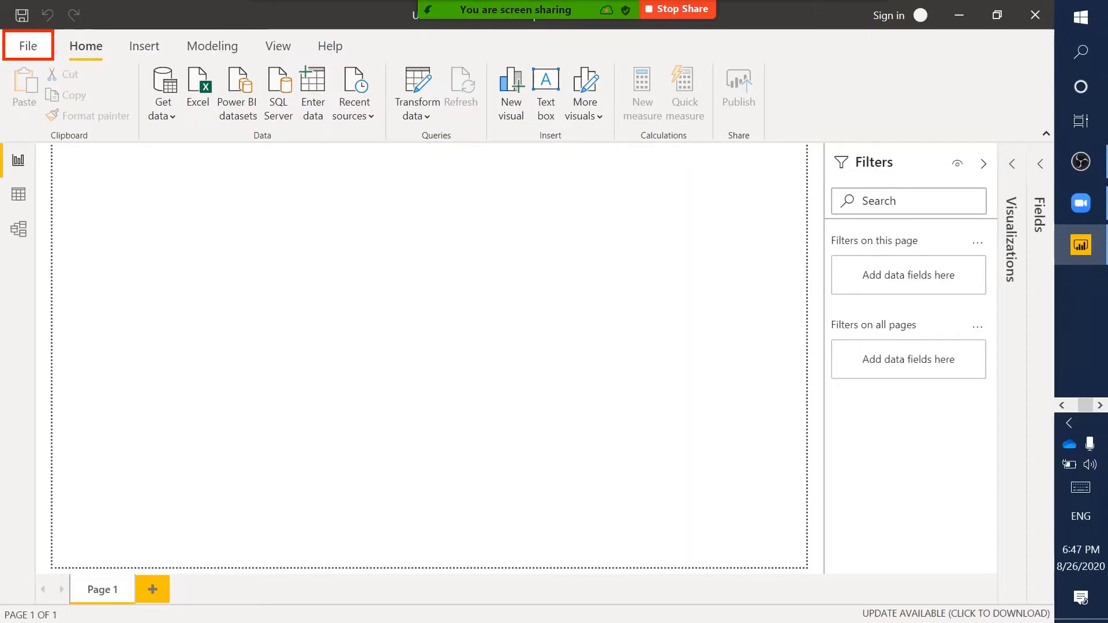
left_click(29, 47)
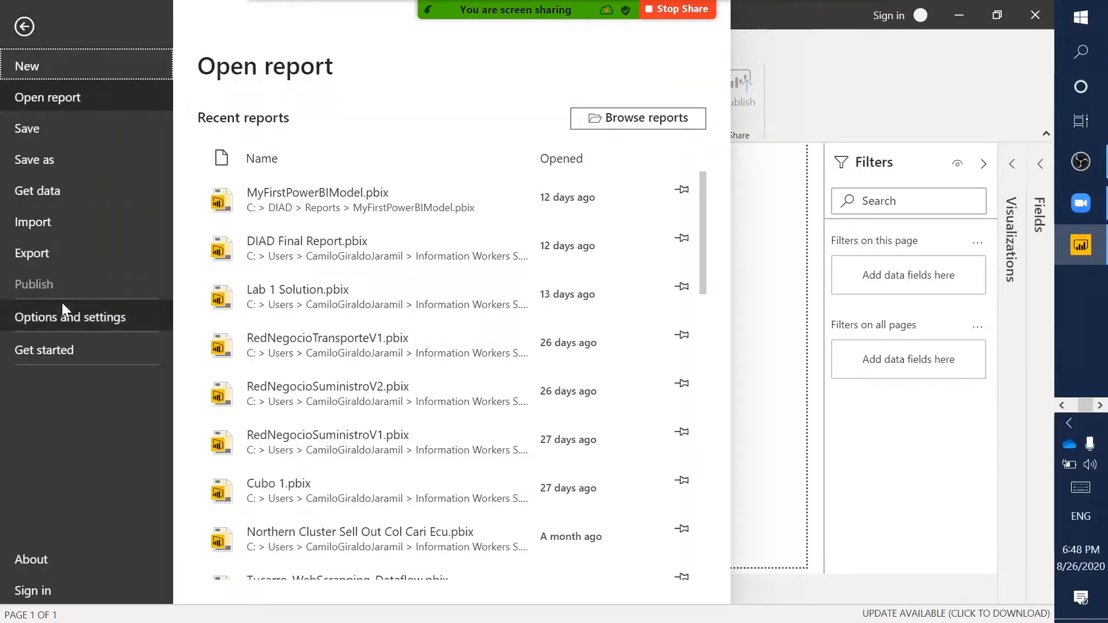
left_click(15, 291)
left_click(125, 319)
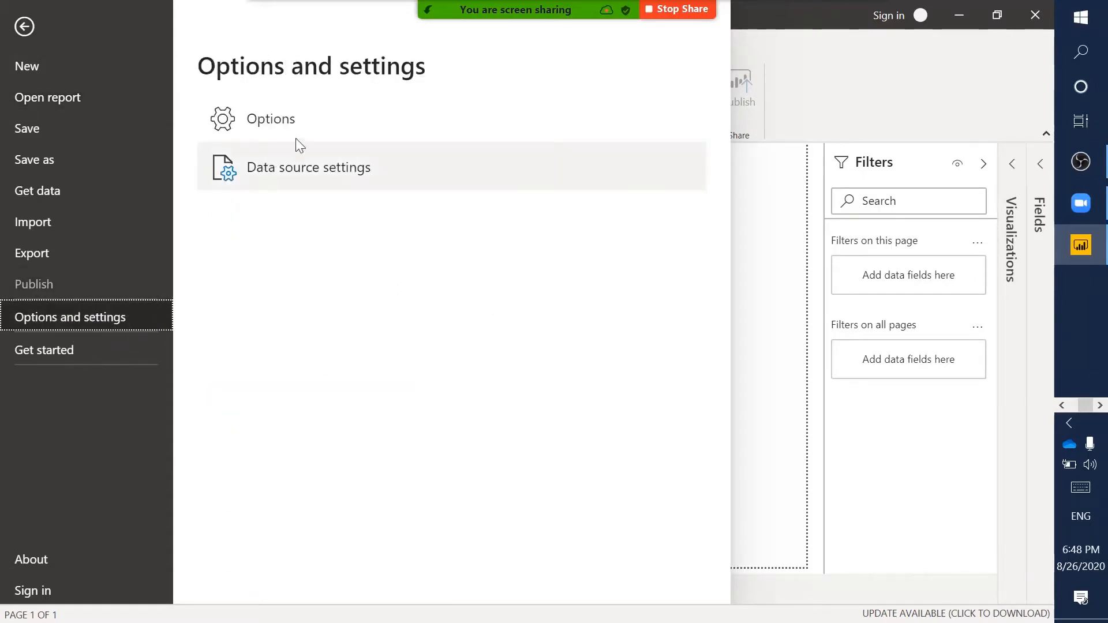
left_click(334, 113)
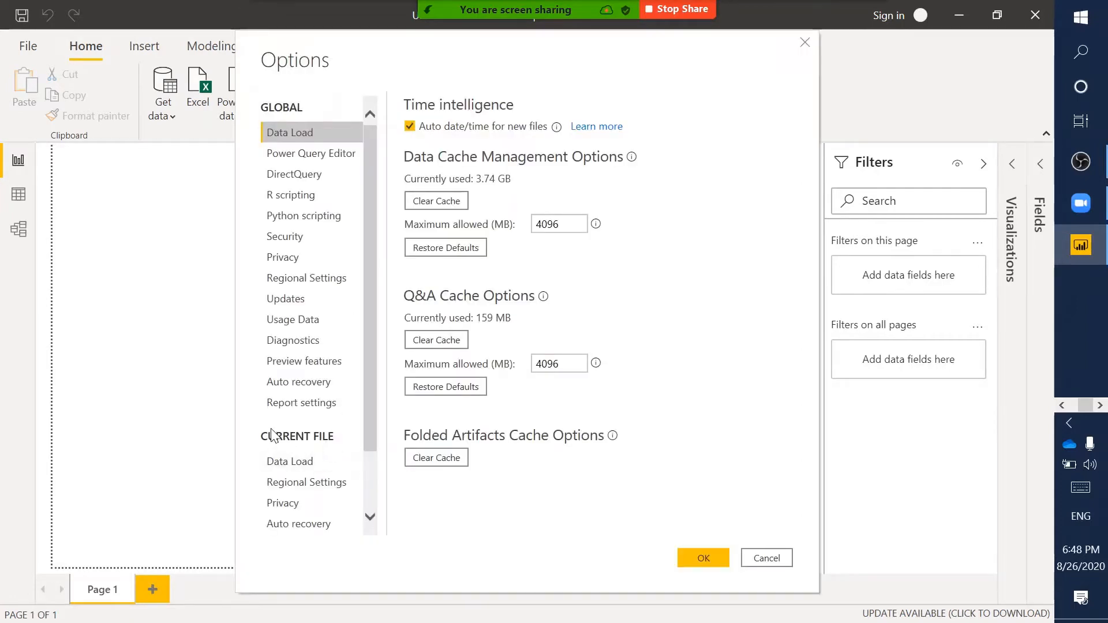
scroll(303, 508, "down", 3)
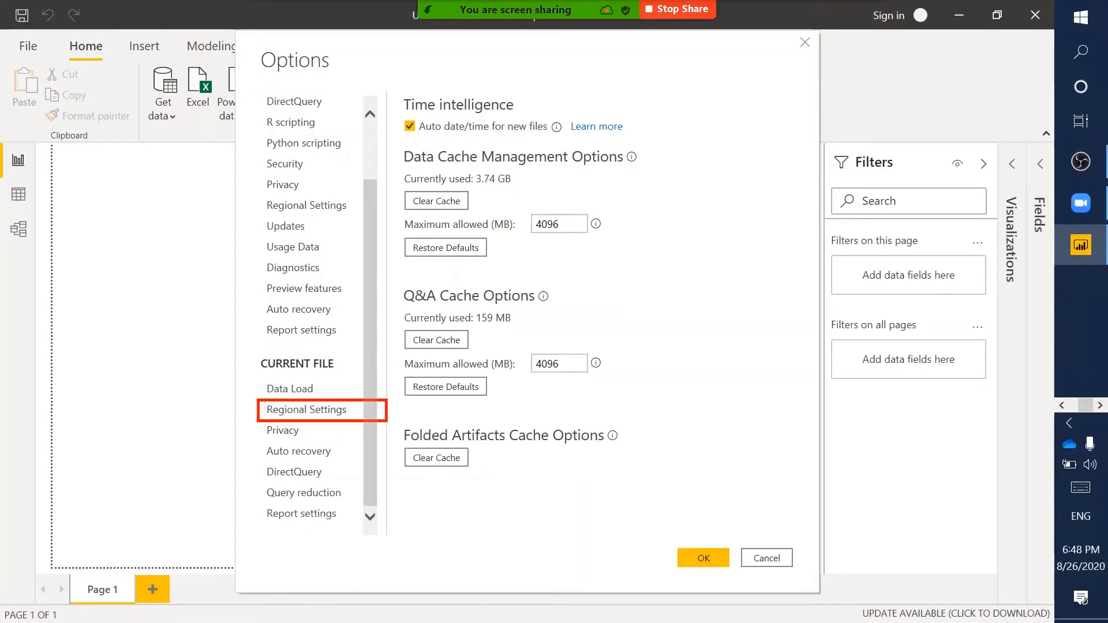
left_click(339, 415)
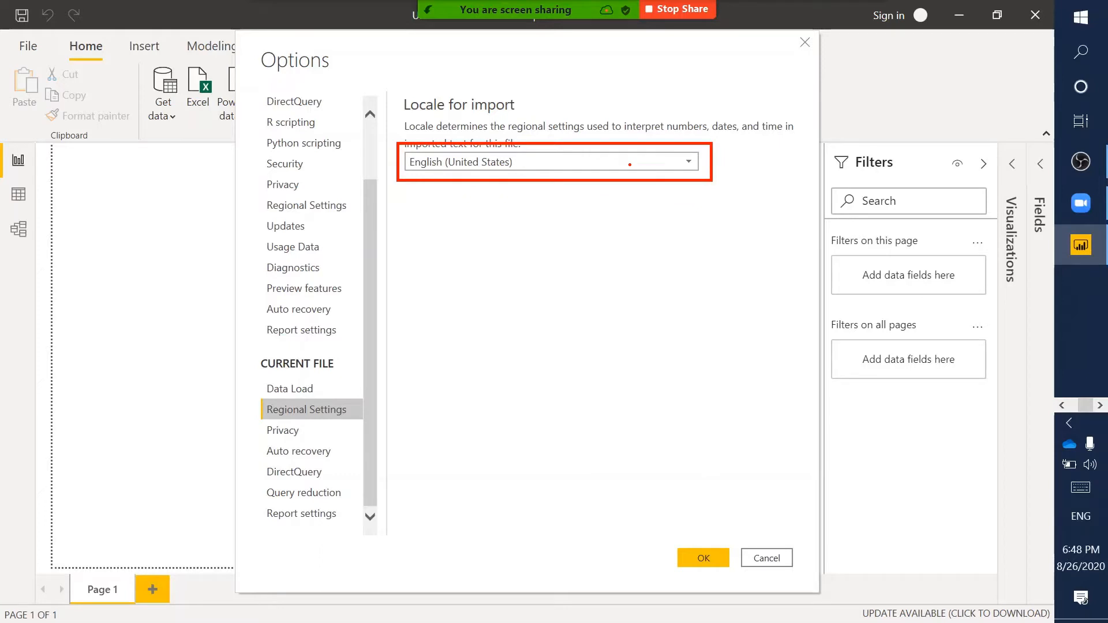
left_click(630, 163)
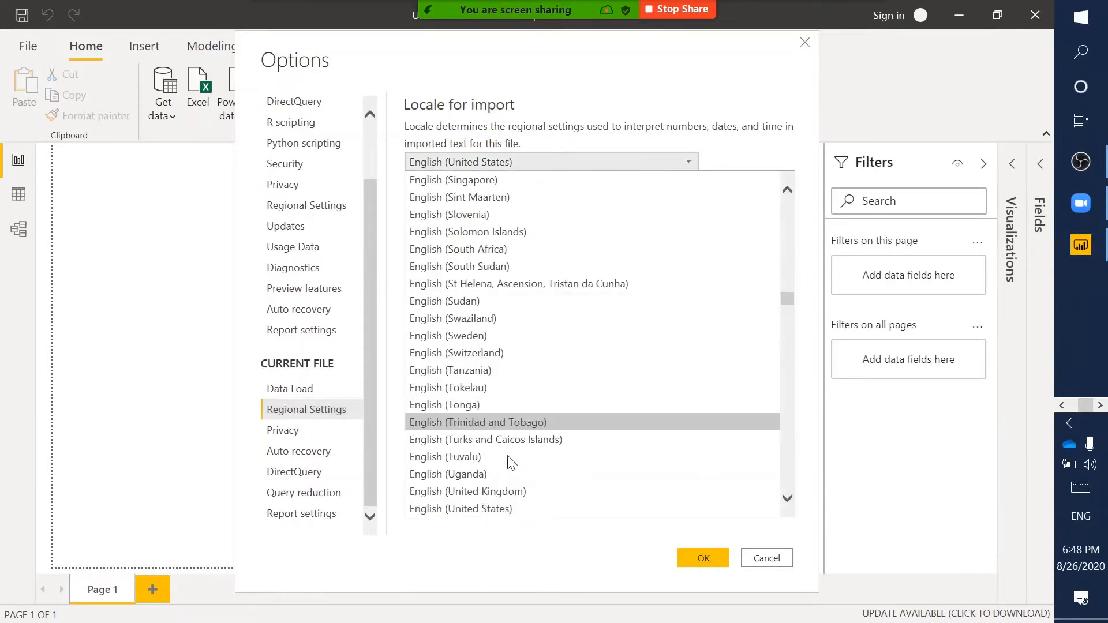
left_click(810, 363)
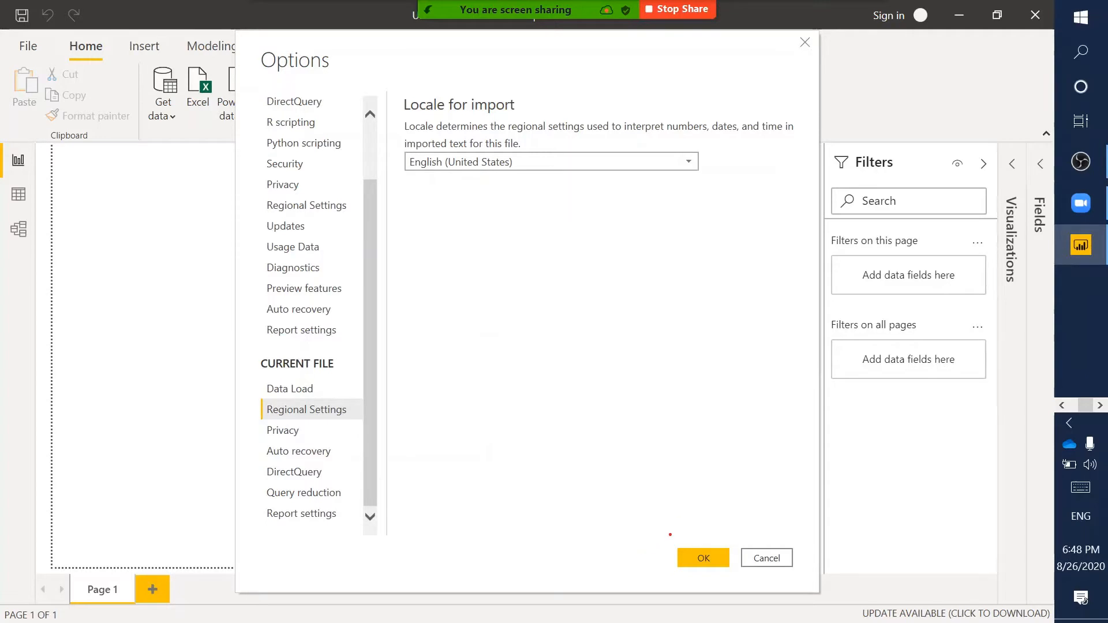
mouse_move(670, 535)
left_mouse_down()
mouse_move(741, 559)
mouse_move(734, 575)
left_mouse_up()
key("Escape")
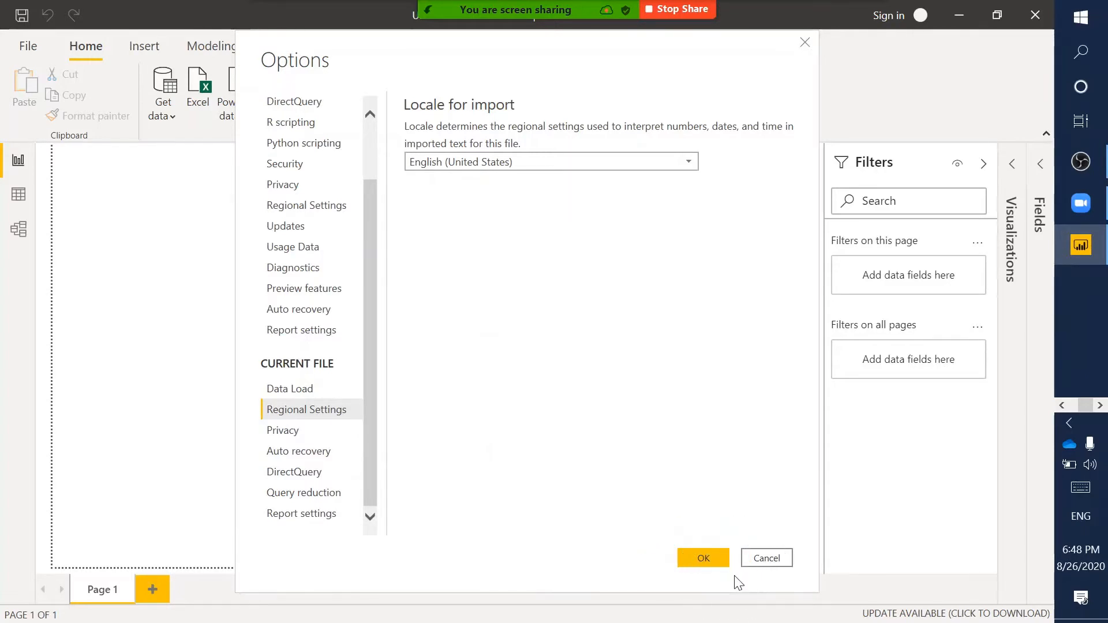
left_click(722, 564)
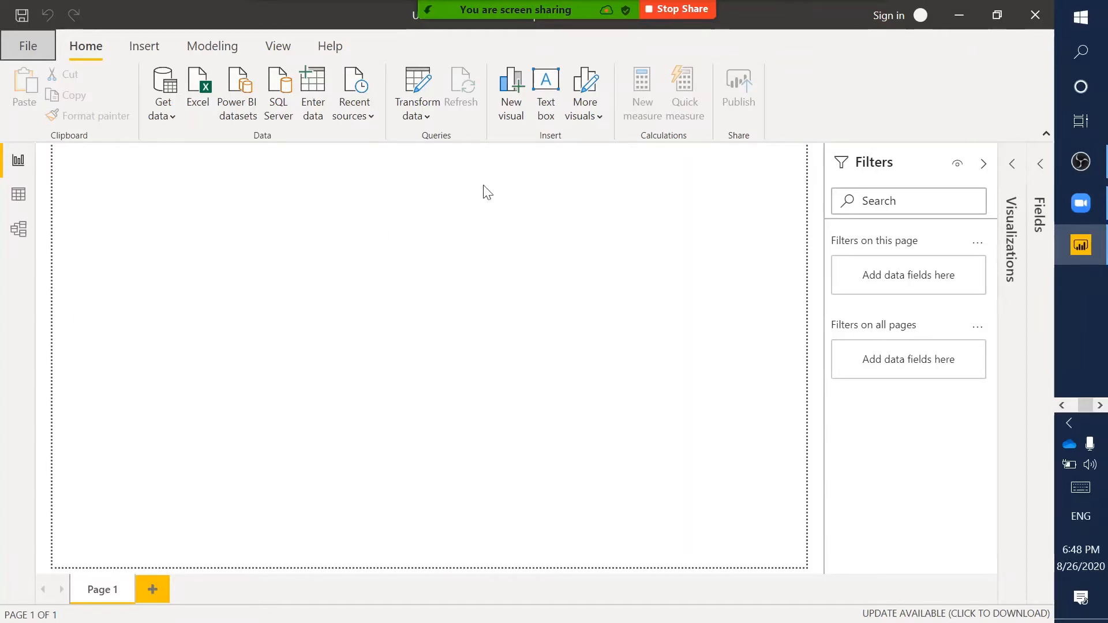
- Minimize Power BI and open a File Explorer window placed near the top of the screen
left_click(957, 22)
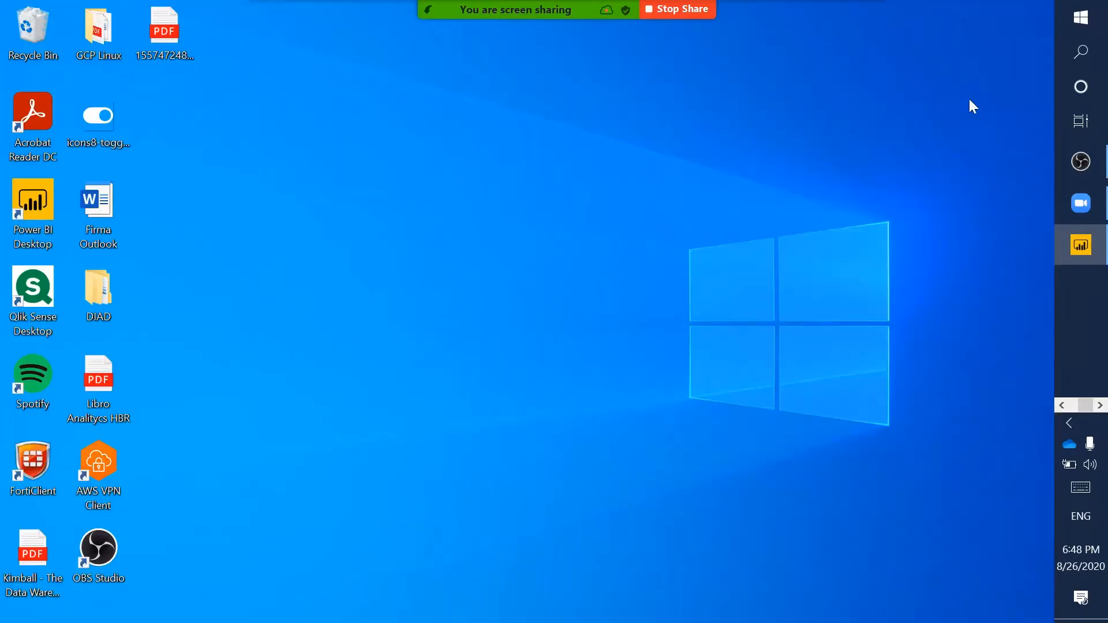
left_click(1062, 405)
left_click(1080, 203)
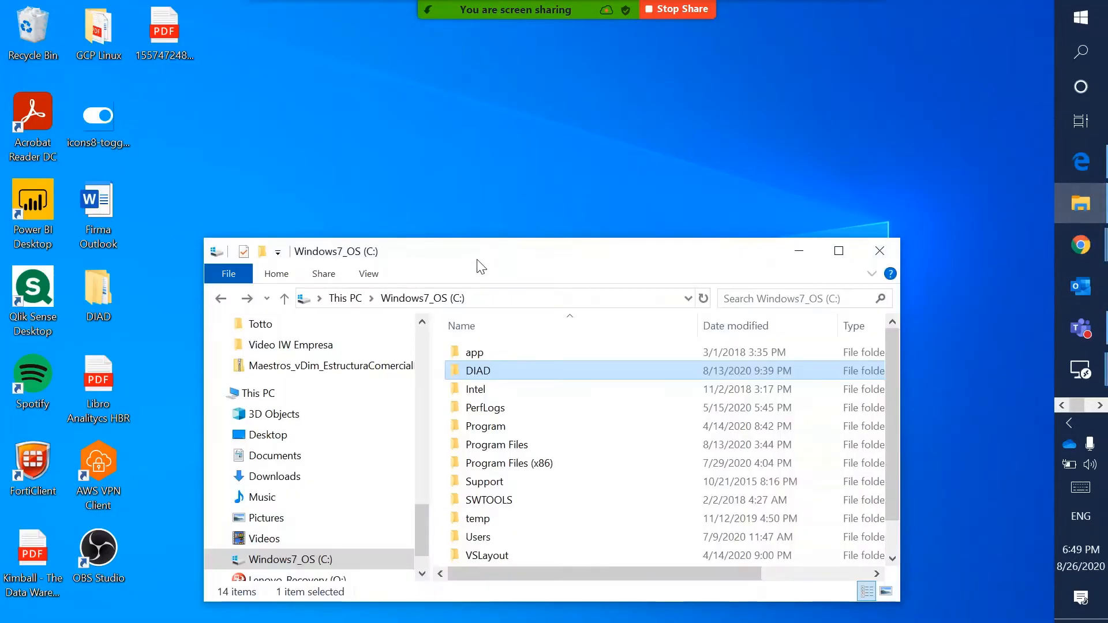
left_click_drag(485, 249, 486, 102)
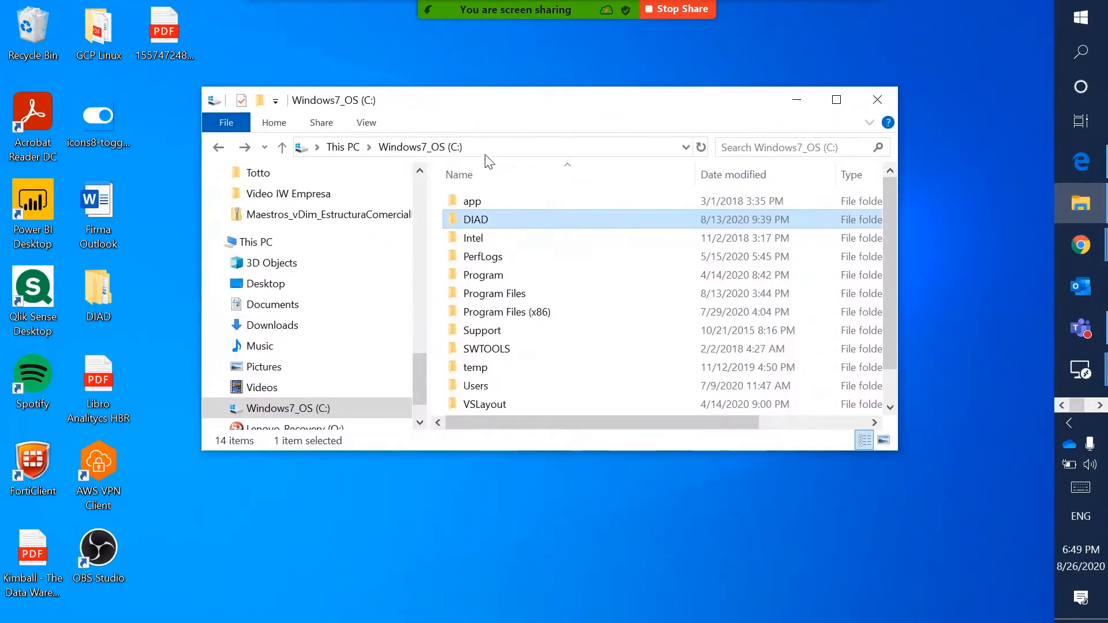
- Go to DIAD > Data > USSales and open bi_dimensions in Excel on this screen
double_click(478, 221)
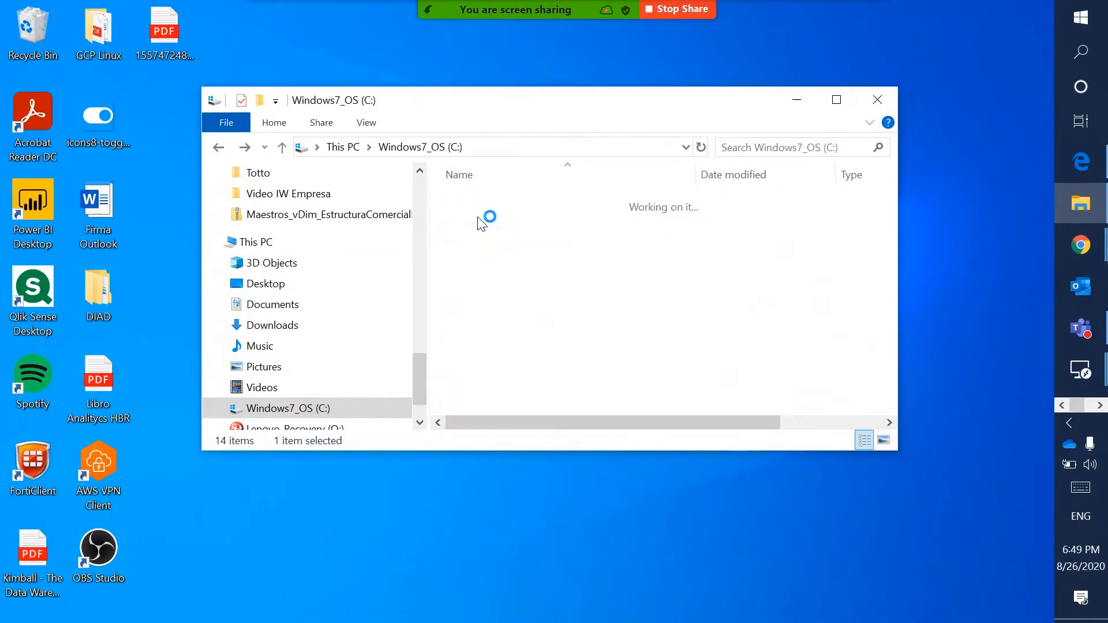
double_click(495, 204)
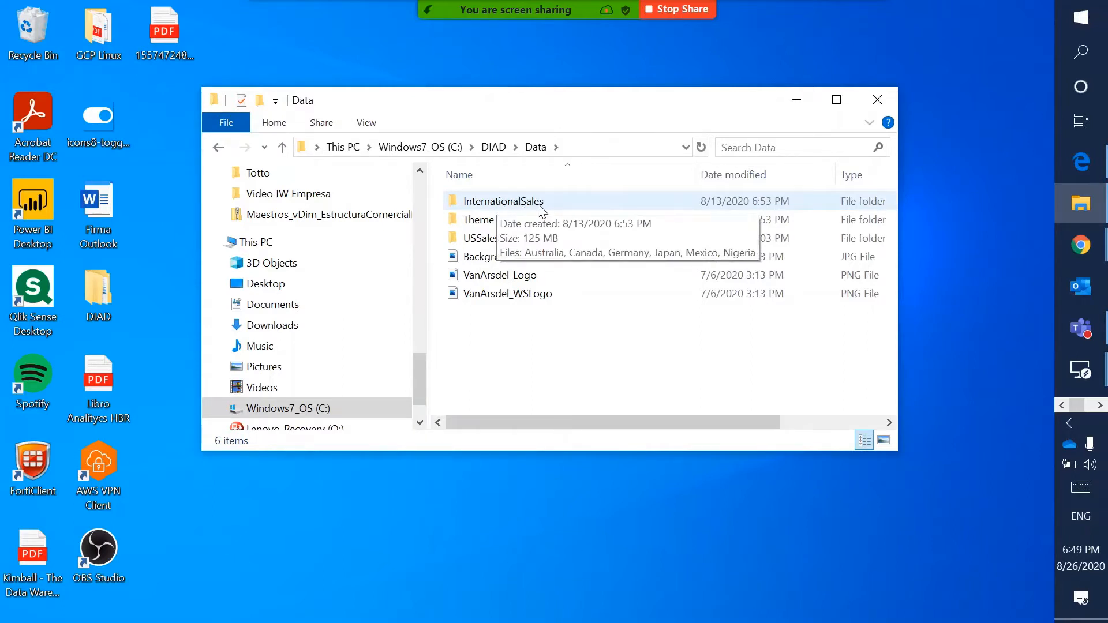
mouse_move(488, 244)
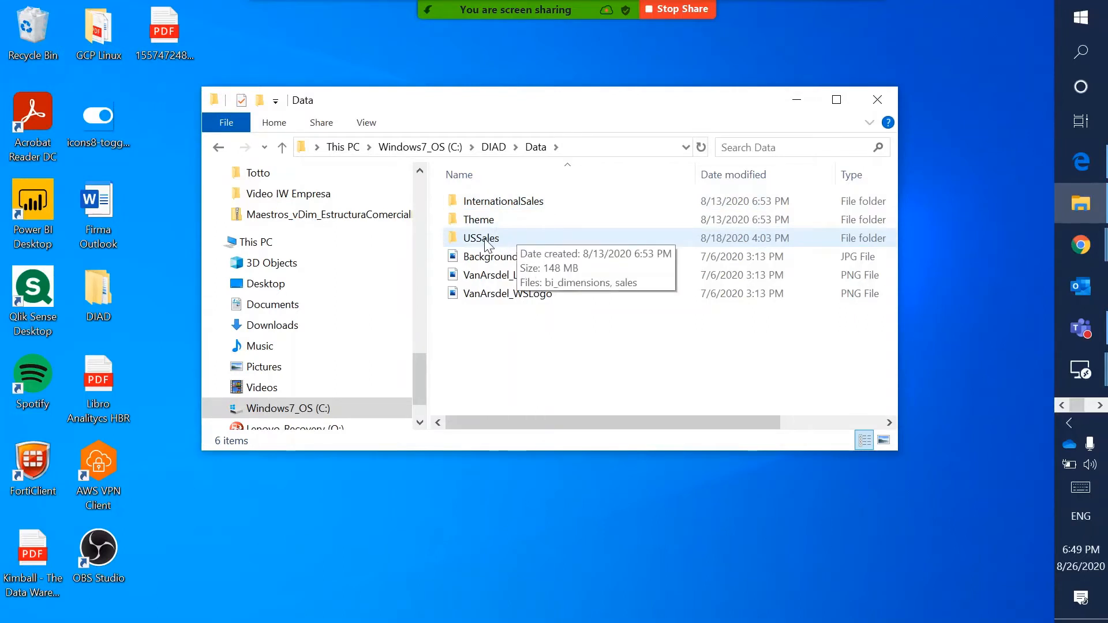
double_click(487, 244)
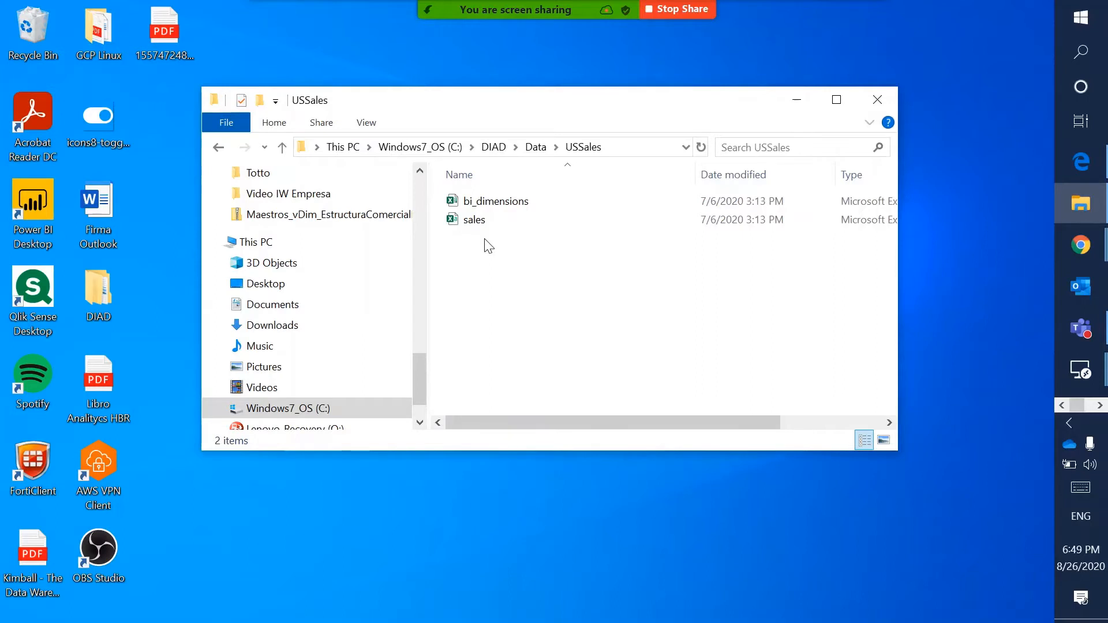
double_click(515, 203)
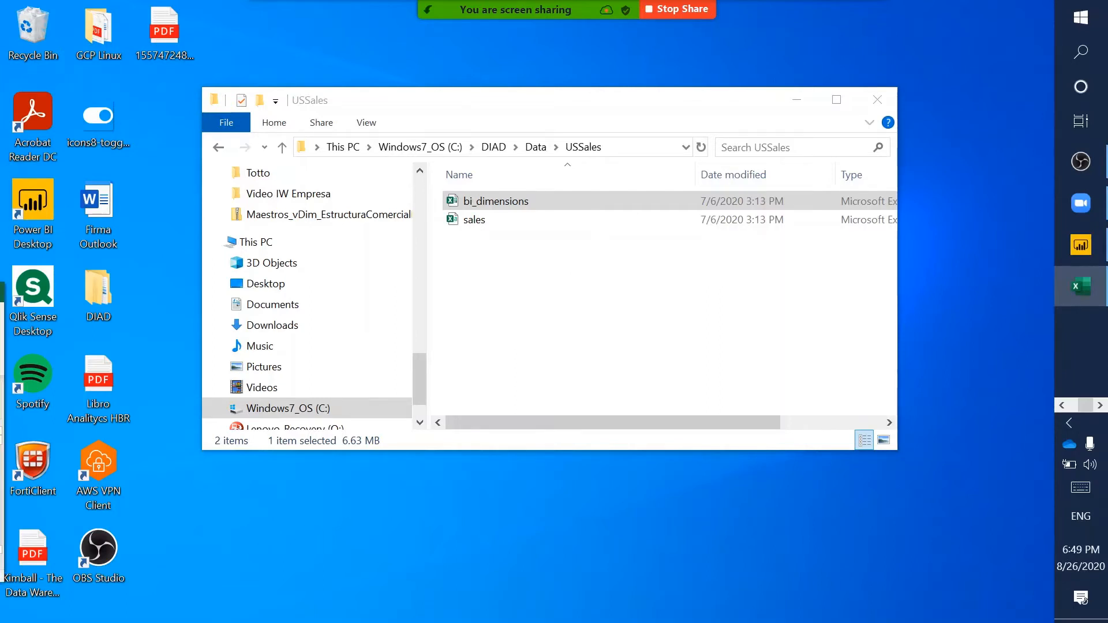
left_click_drag(1, 291, 675, 7)
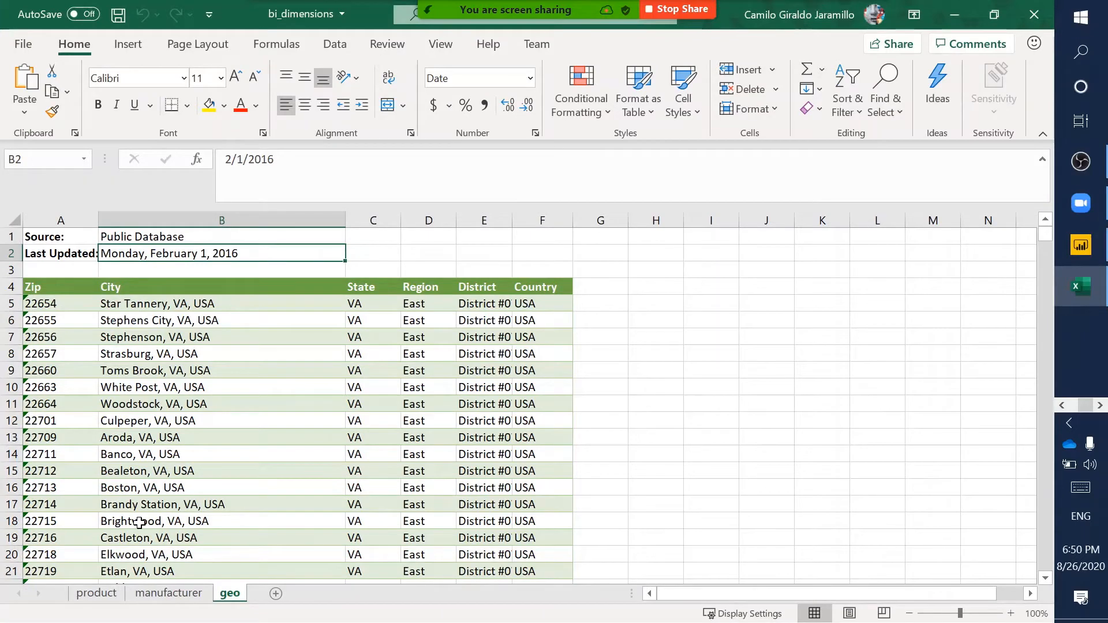
- On the product sheet, inspect the Product, Category, ManufacturerID and Price headings and the Product Details title
left_click(113, 599)
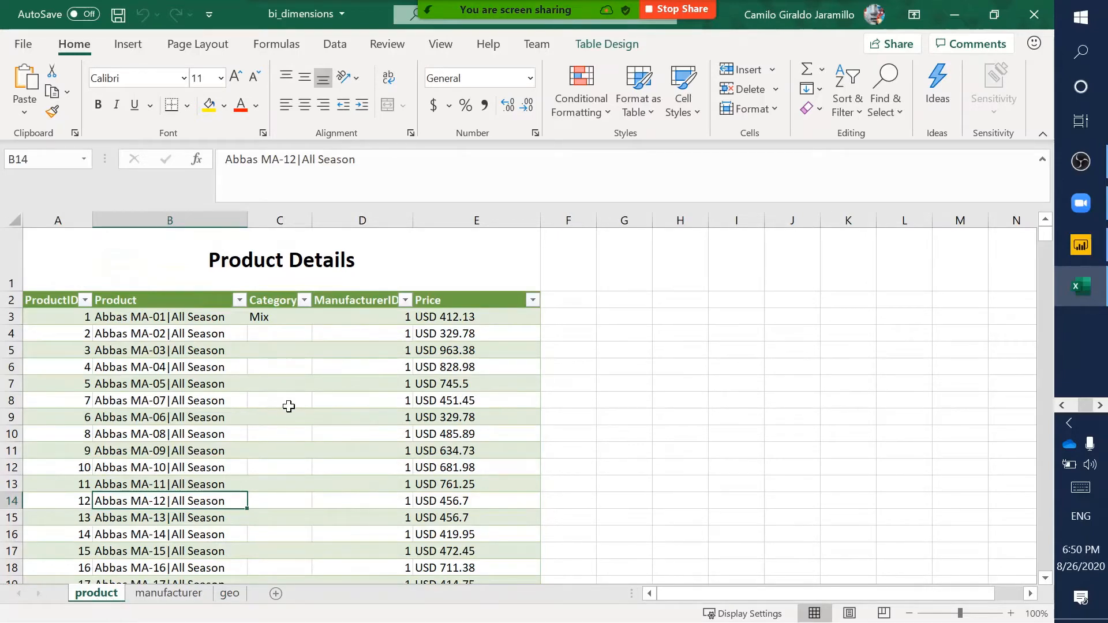
scroll(289, 406, "down", 1)
scroll(289, 408, "up", 1)
left_click(155, 298)
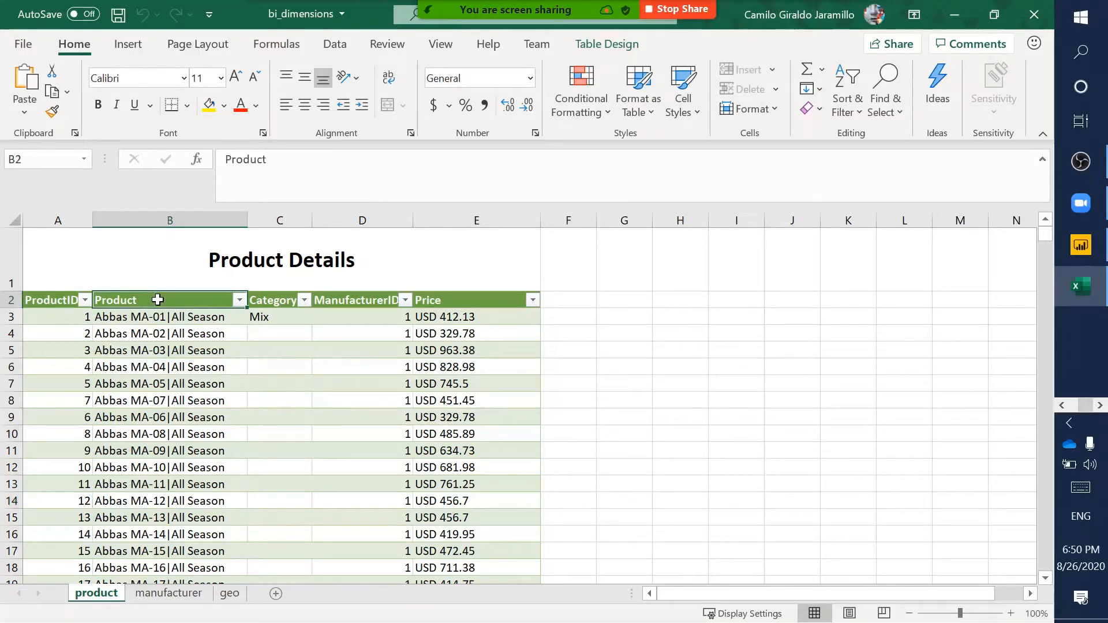
left_click(283, 300)
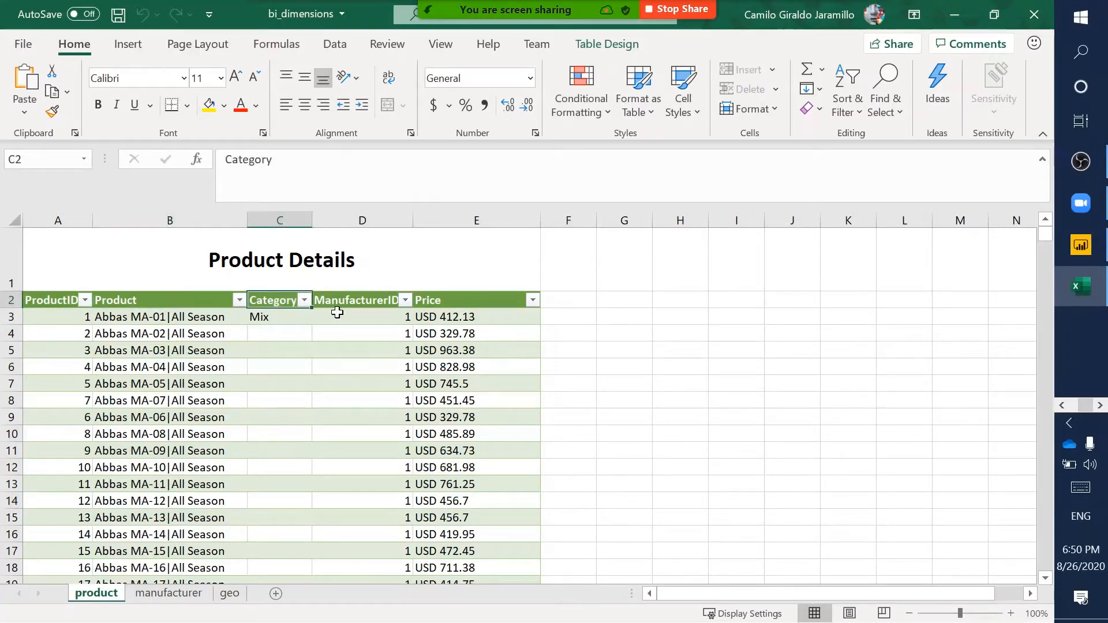
left_click(379, 300)
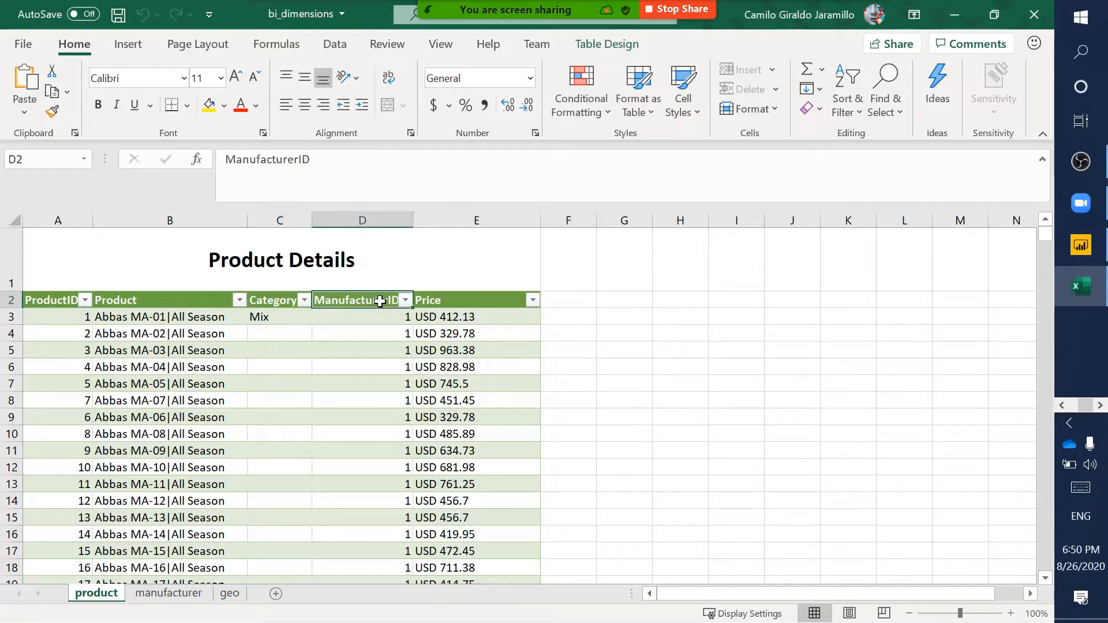
left_click(501, 300)
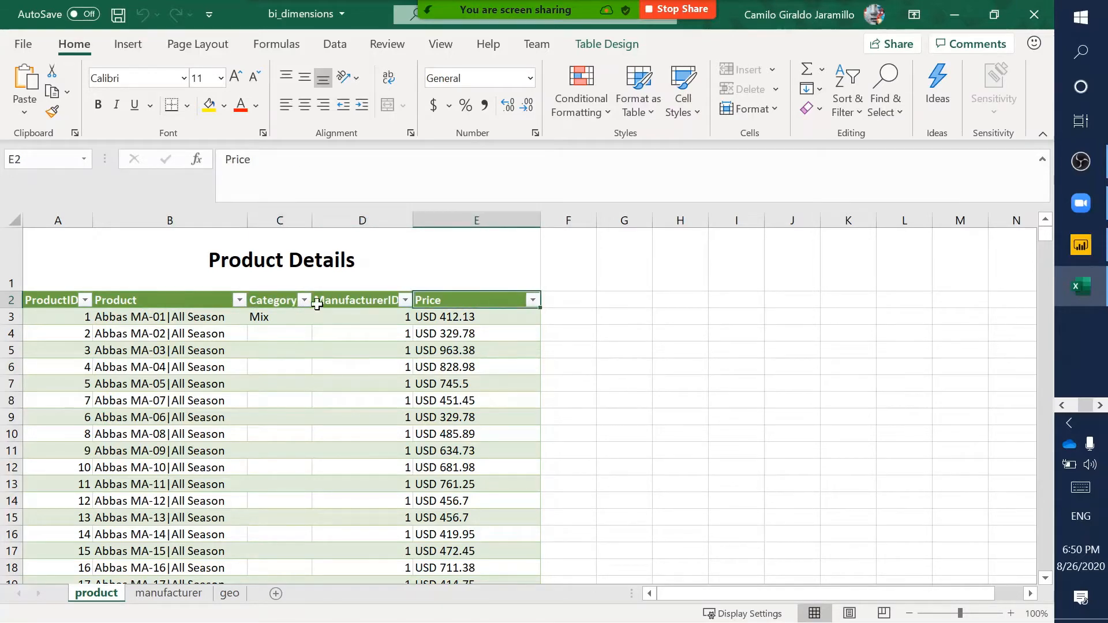
left_click(69, 248)
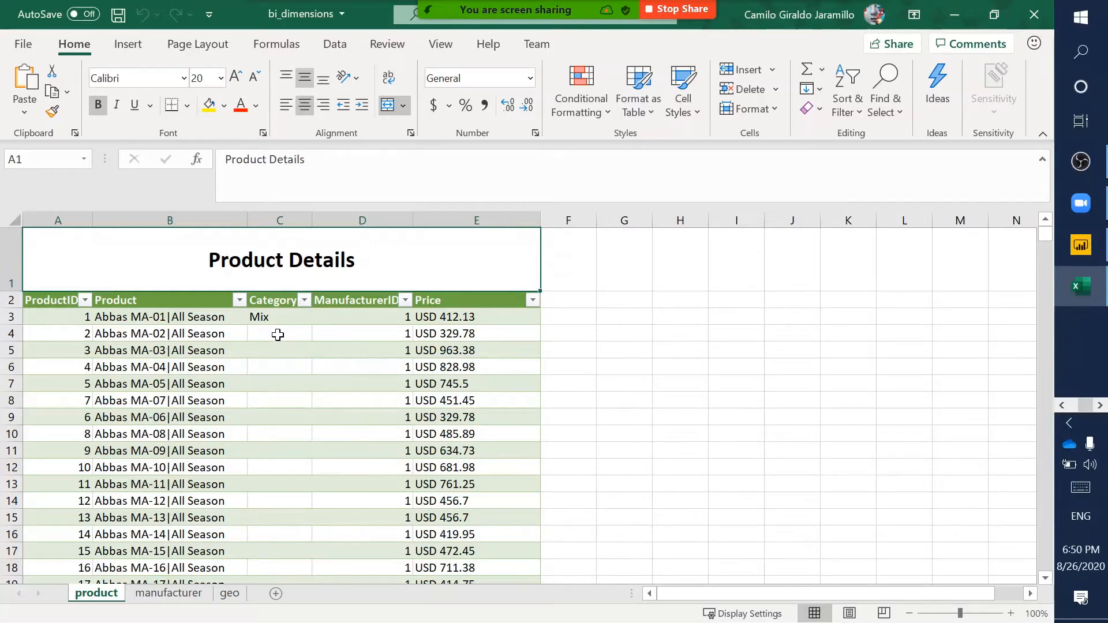
- Confirm Category cells C4:C22 are empty below the Mix value, then show the manufacturer sheet
scroll(278, 344, "down", 1)
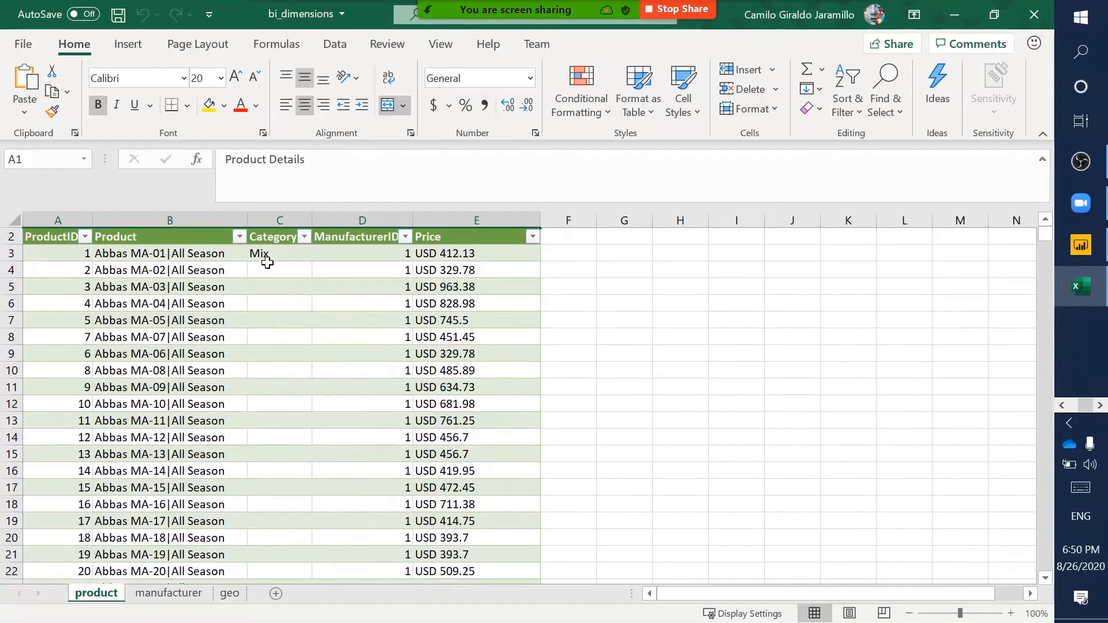
left_click_drag(279, 271, 287, 569)
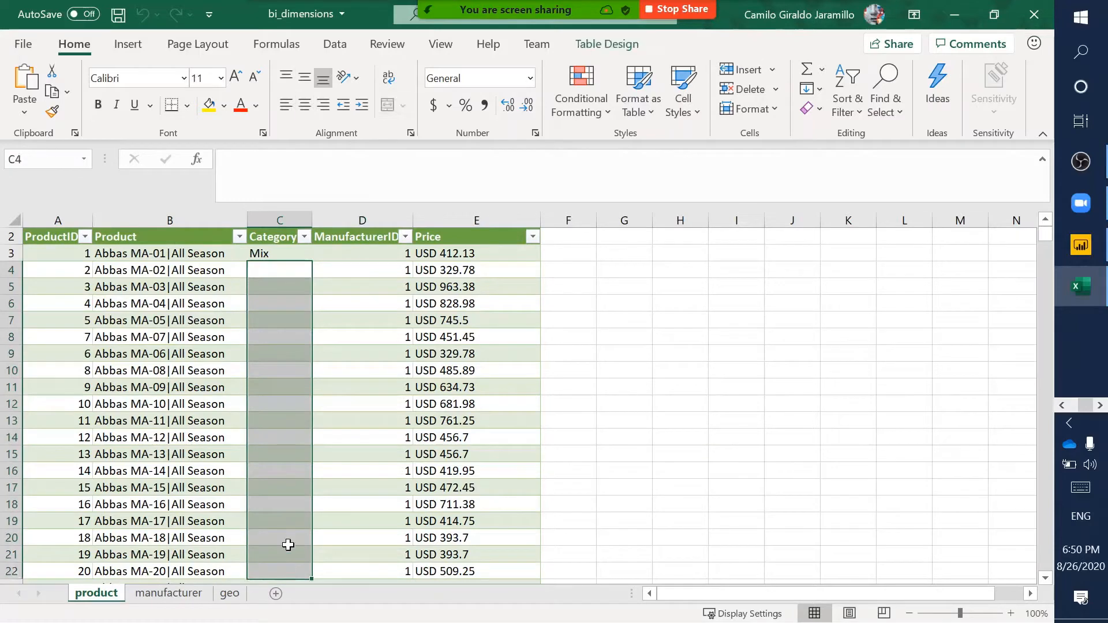
left_click(269, 254)
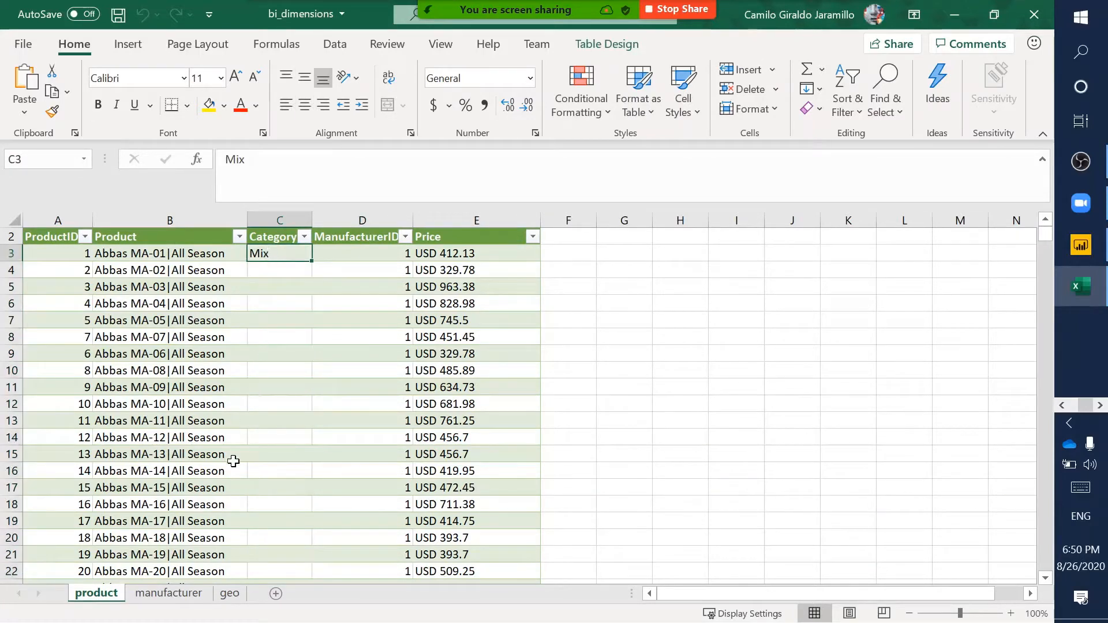
left_click(149, 598)
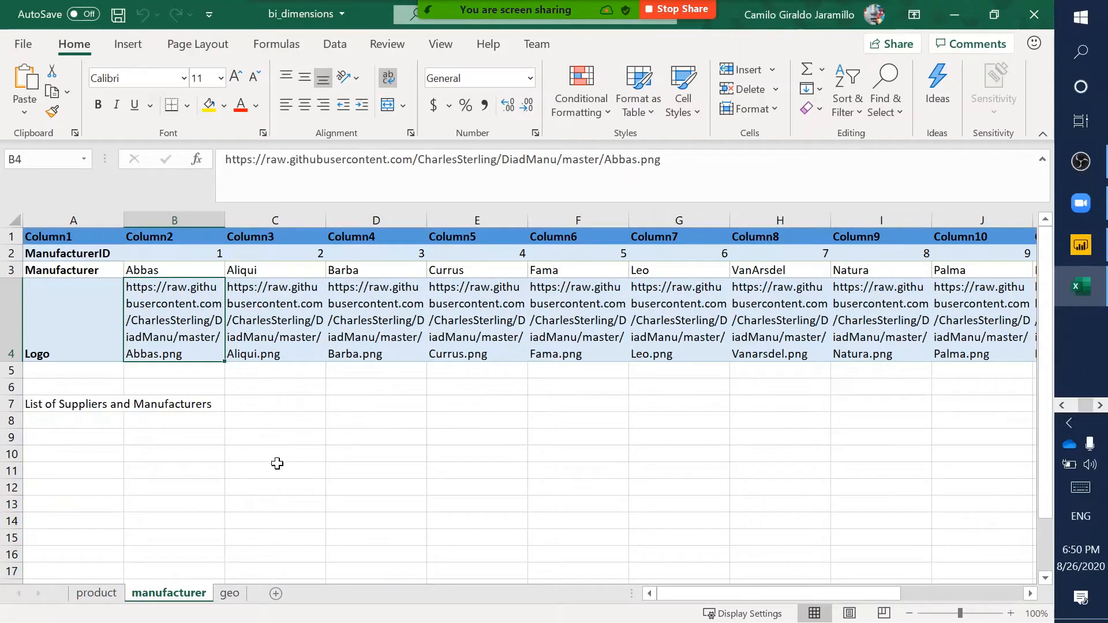
- Select row 7 and the A2:A4 and A2:B2 manufacturer ranges, then show the geo sheet
left_click(17, 406)
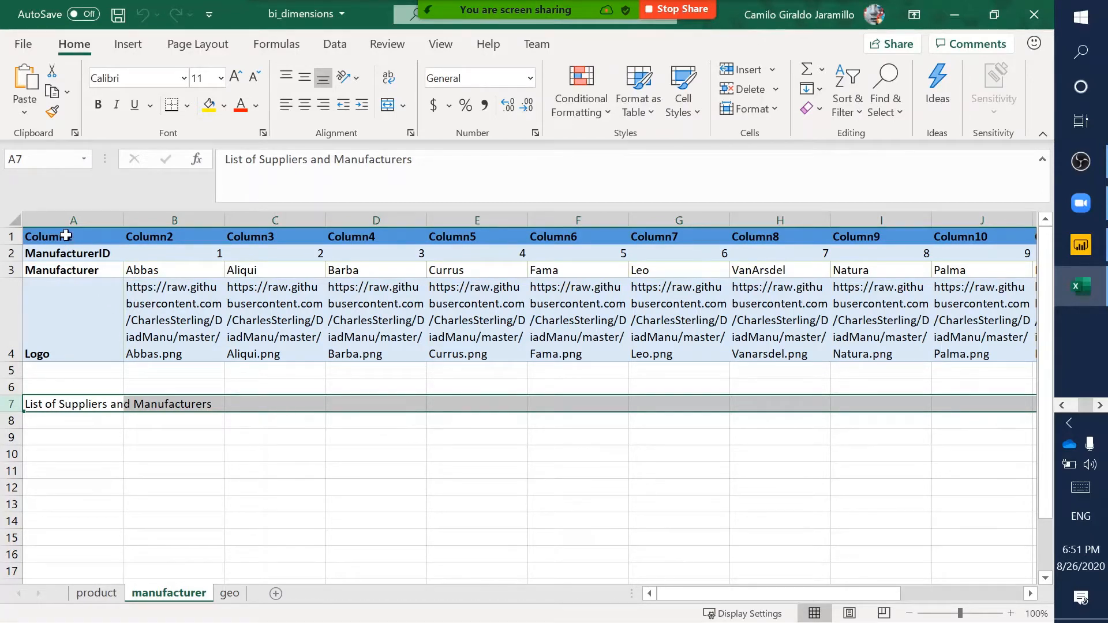
left_click_drag(69, 254, 81, 340)
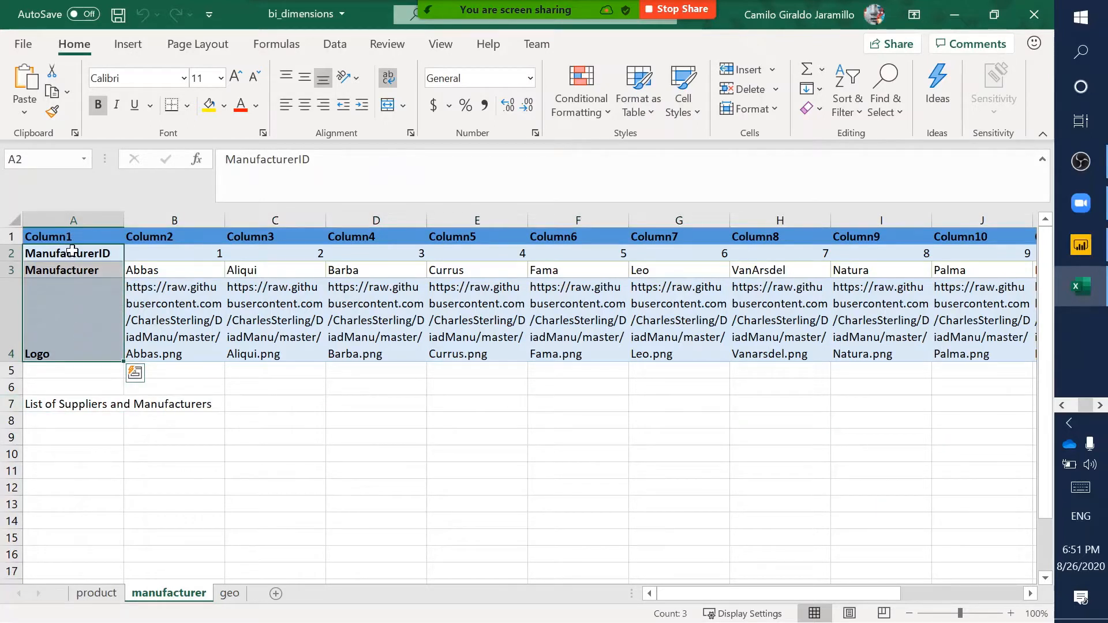
left_click_drag(72, 249, 182, 253)
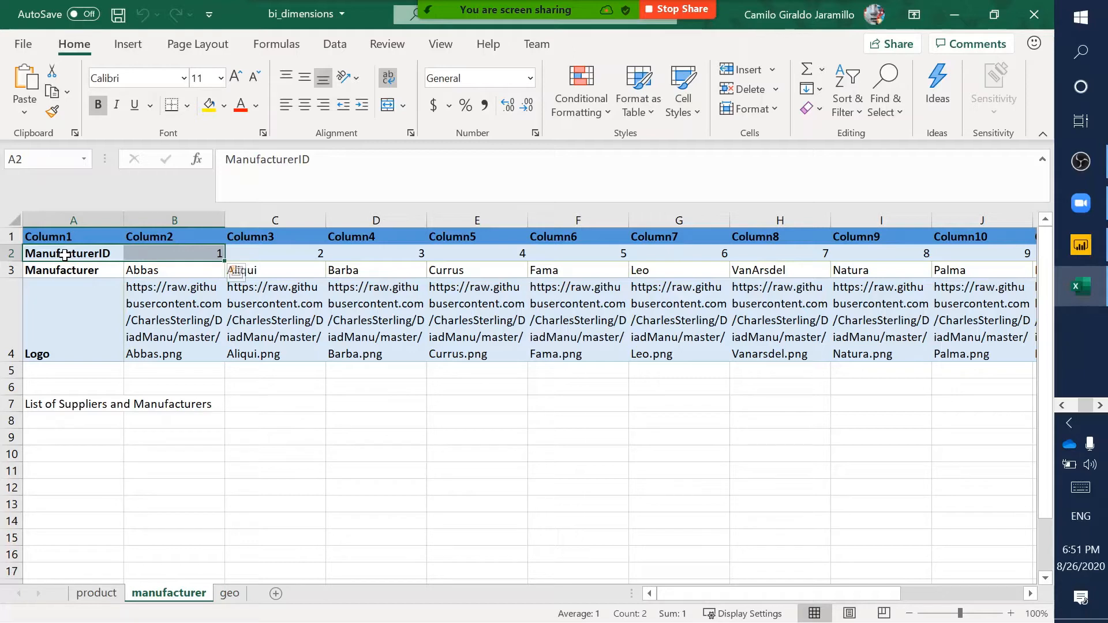
left_click(230, 595)
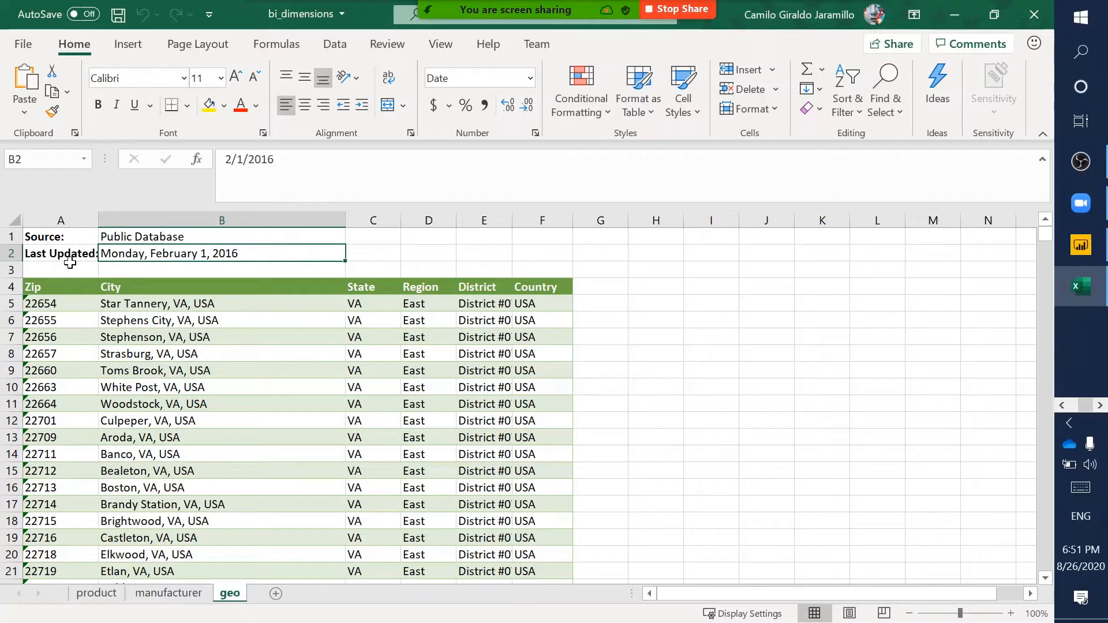
- Highlight the geo sheet's Source and Last Updated lines, revisit the product sheet, then close Excel
left_click_drag(39, 243, 553, 271)
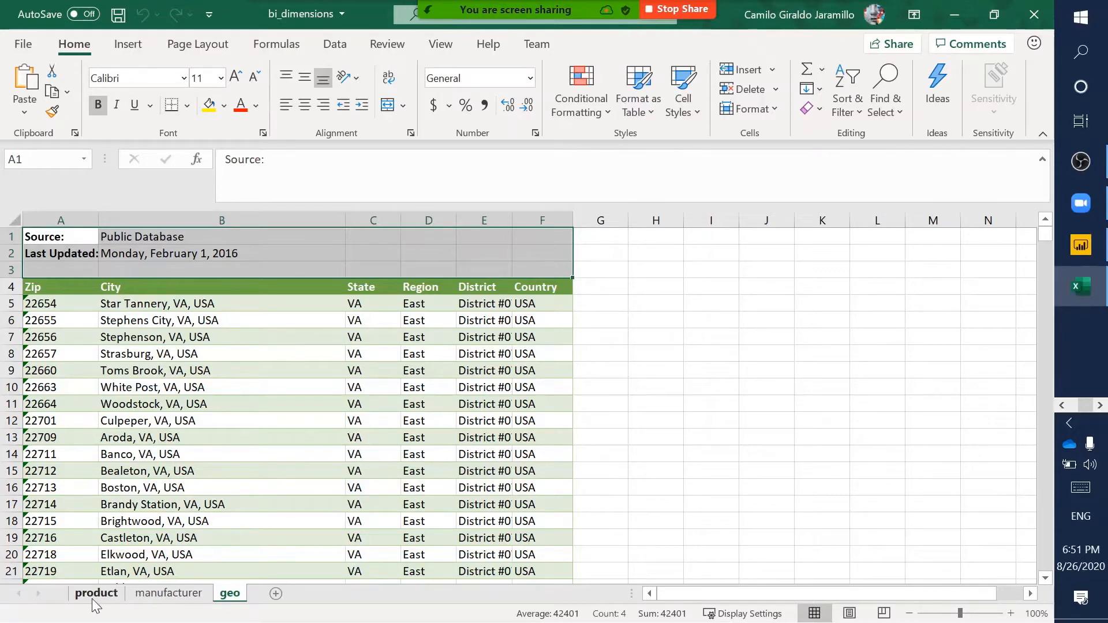
left_click(93, 599)
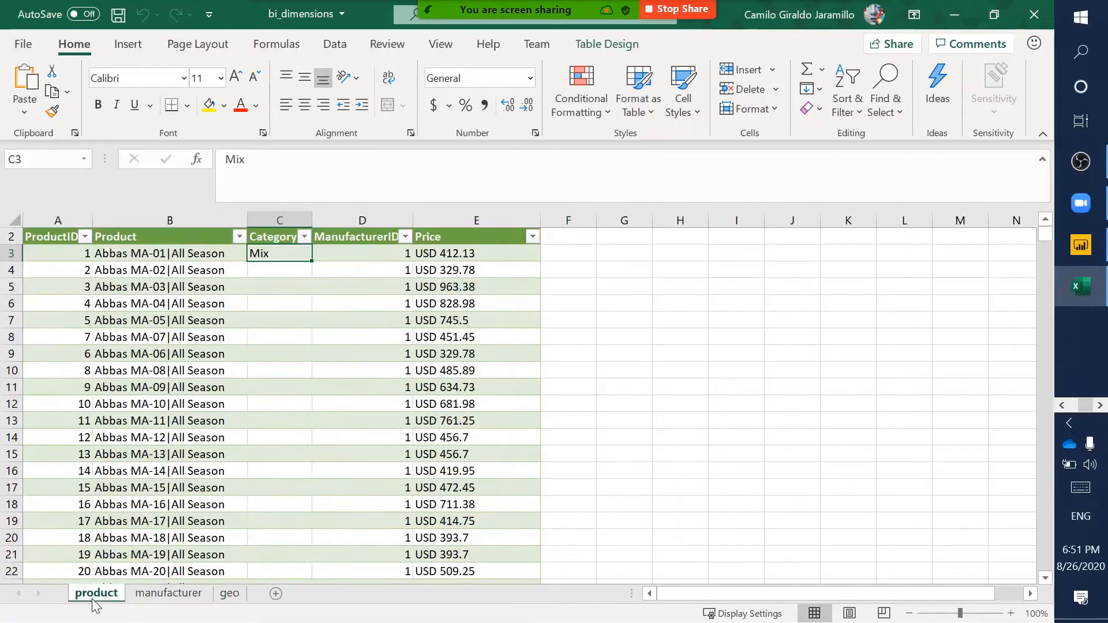
left_click(1034, 8)
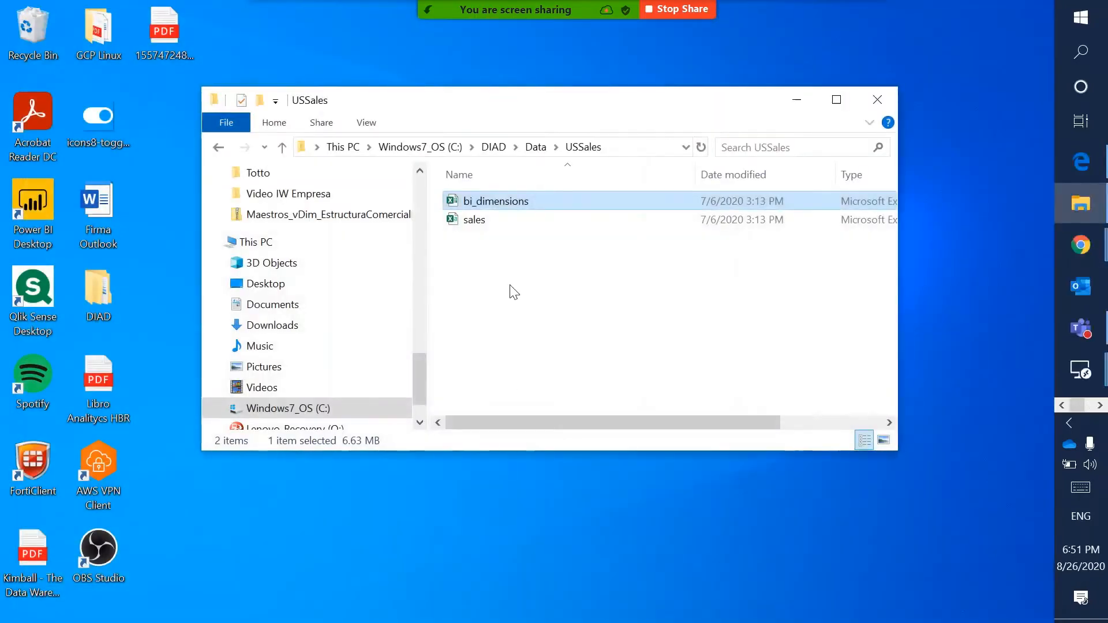
left_click(488, 227)
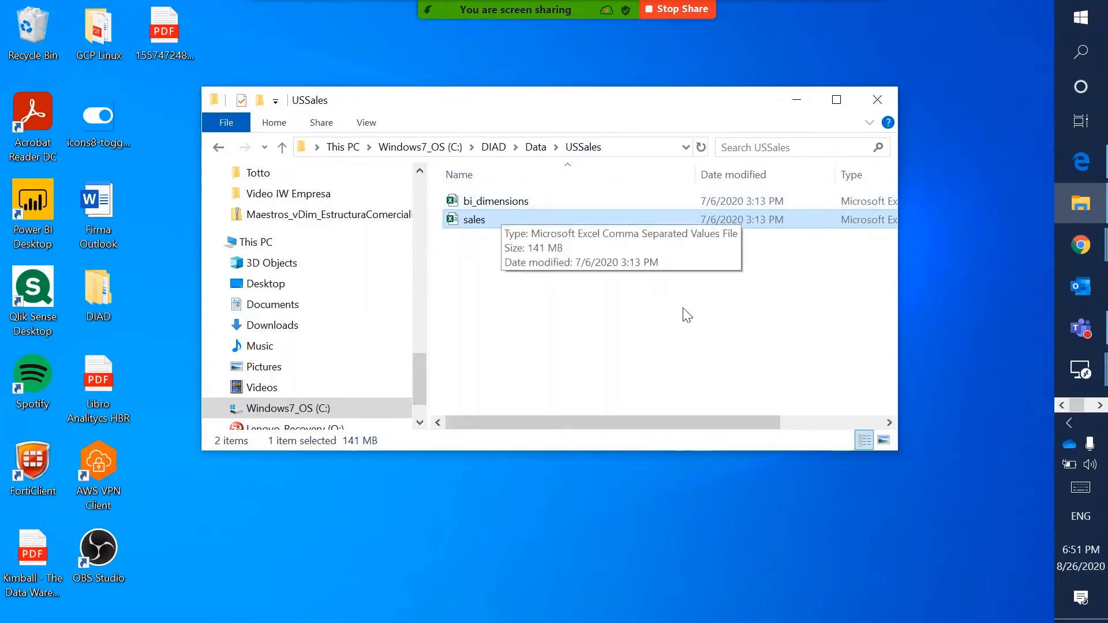
scroll(744, 341, "right", 5)
scroll(744, 341, "left", 5)
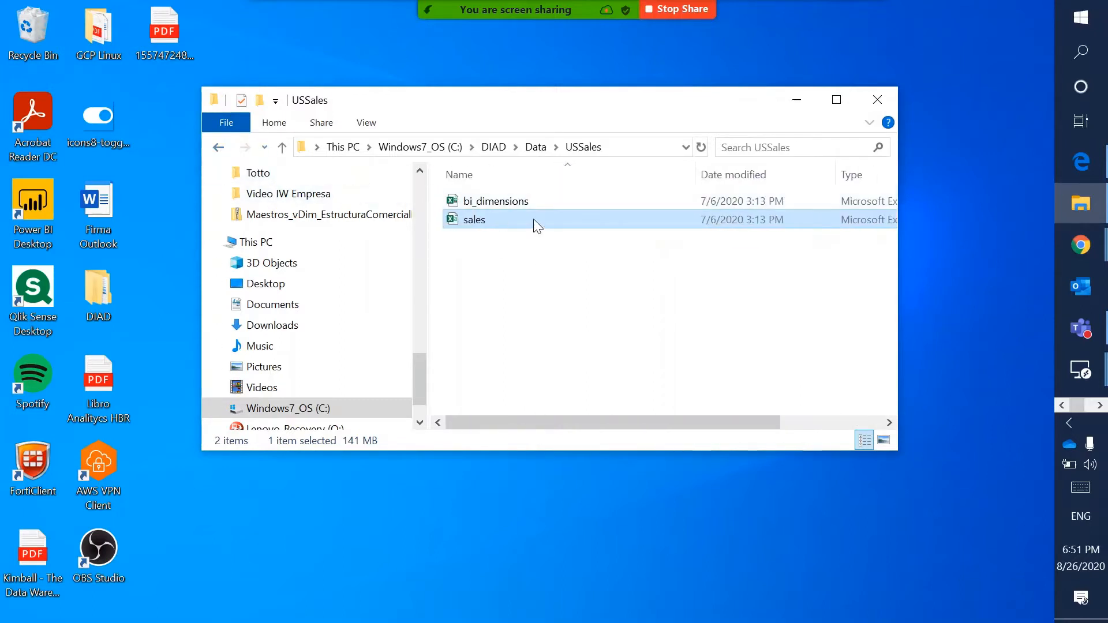
- Open InternationalSales, select all six country sales workbooks, and go back to the Data folder
left_click(222, 148)
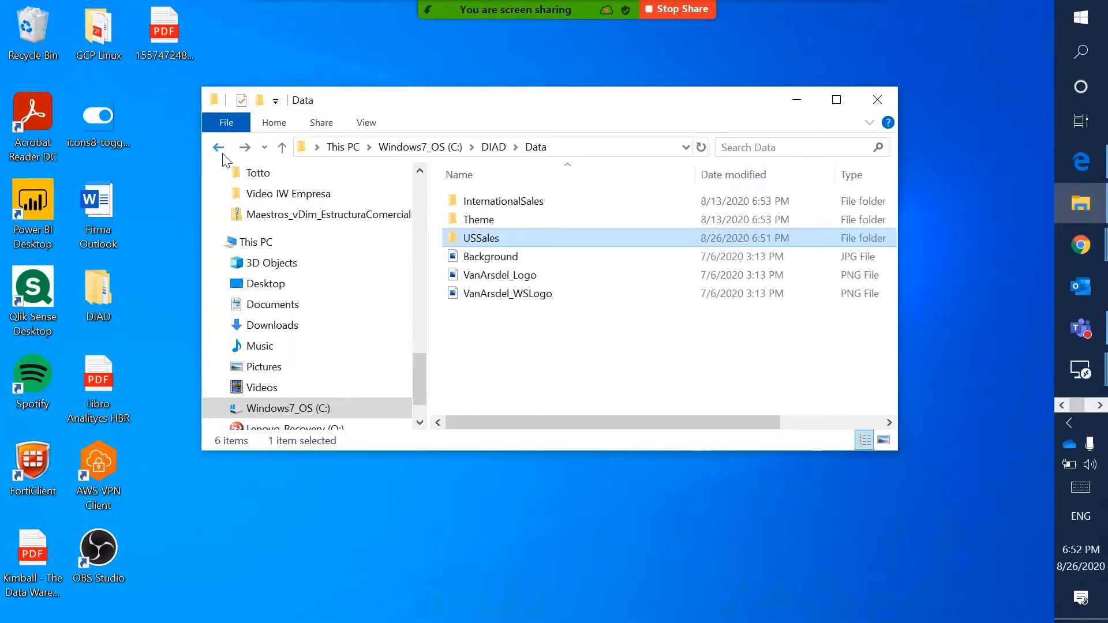
double_click(521, 201)
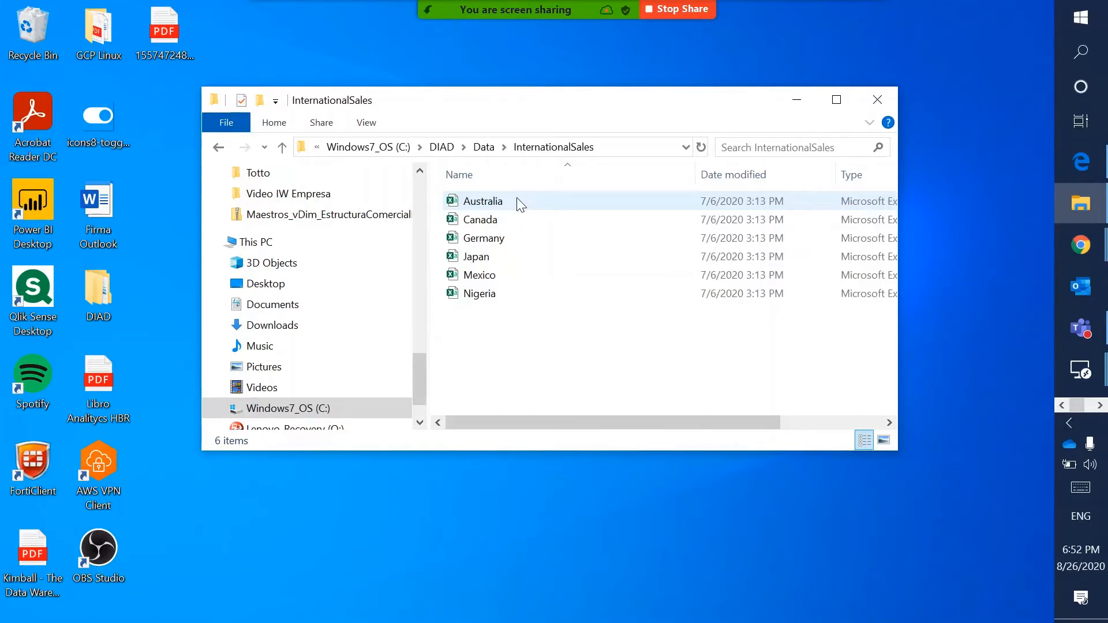
left_click(218, 146)
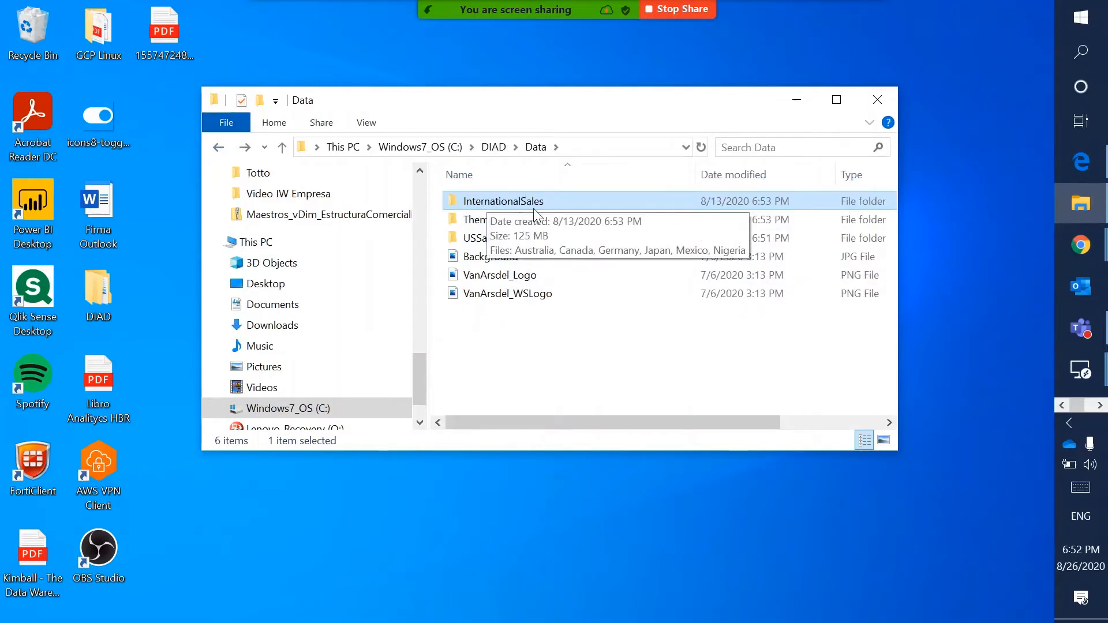
double_click(489, 202)
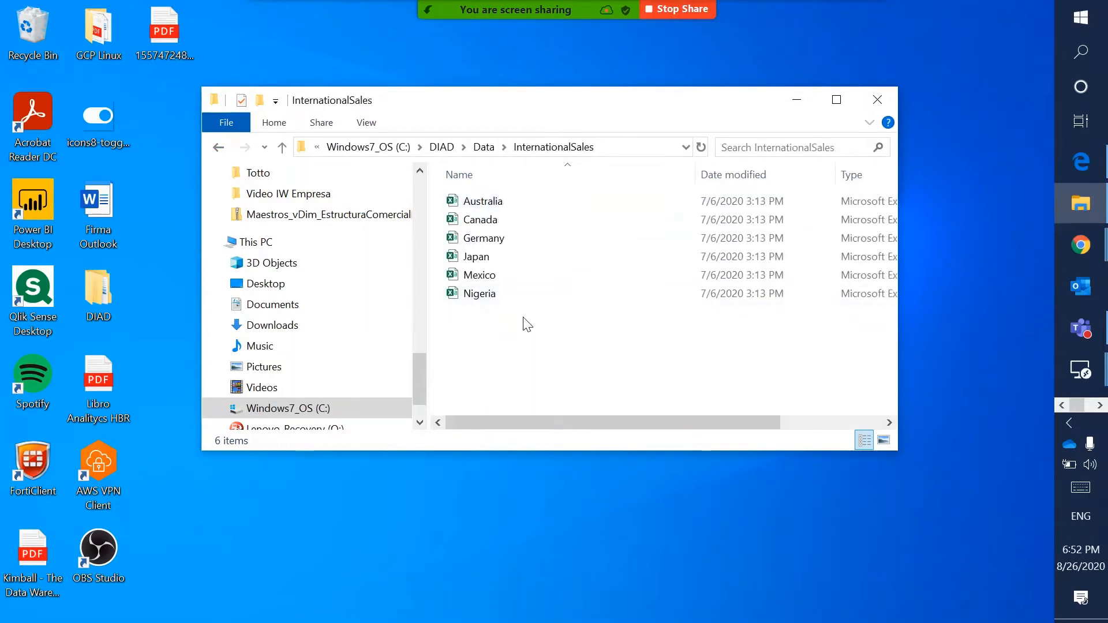
left_click_drag(517, 319, 453, 202)
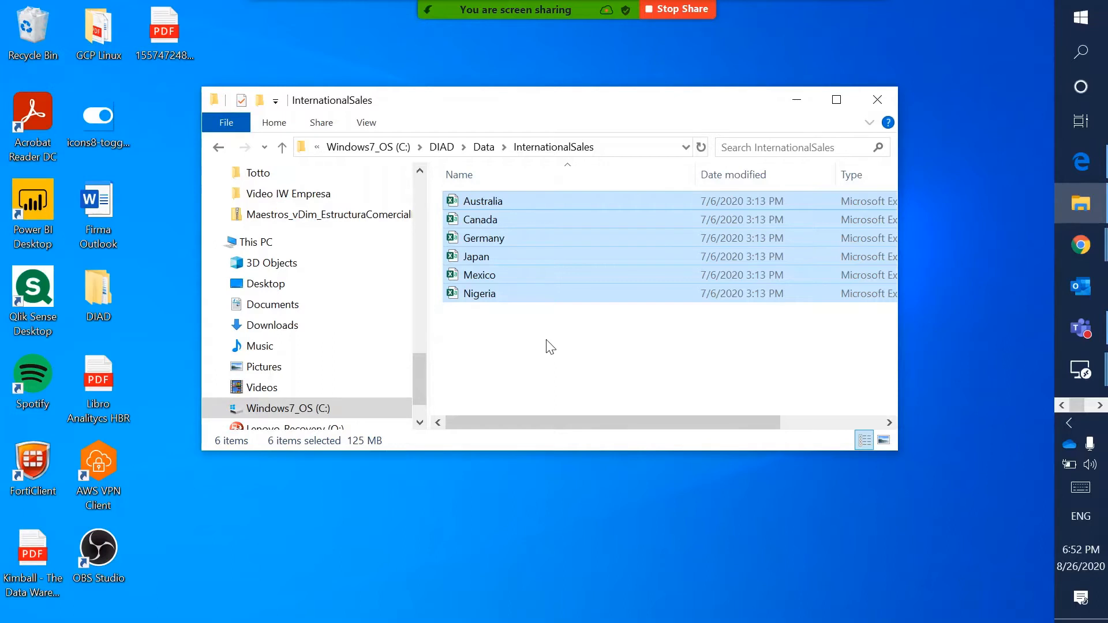
left_click(219, 147)
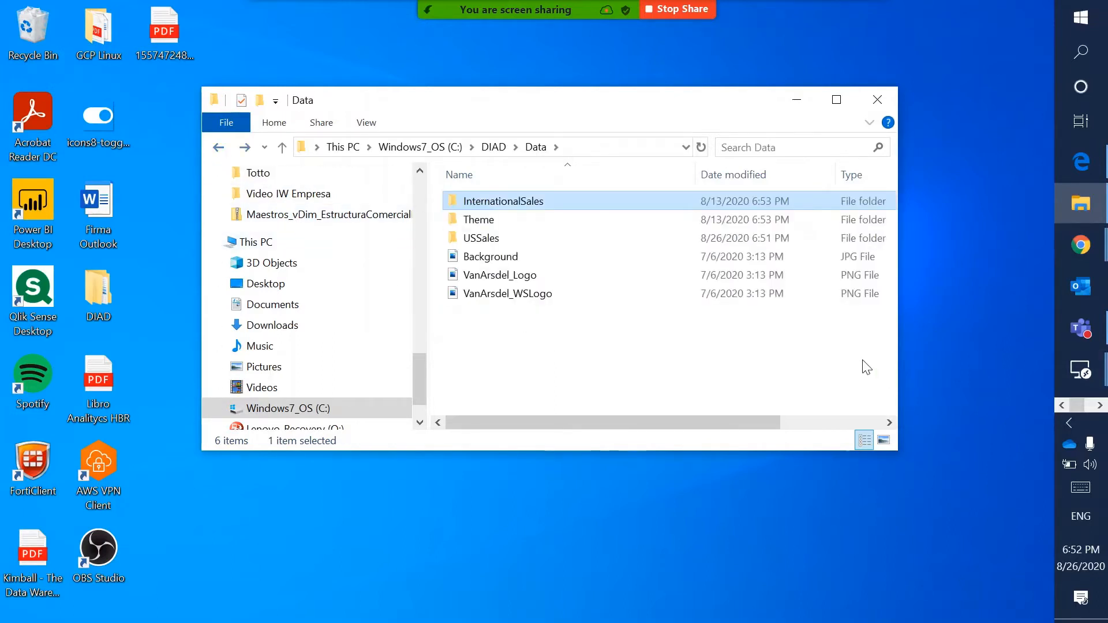
left_click(1099, 405)
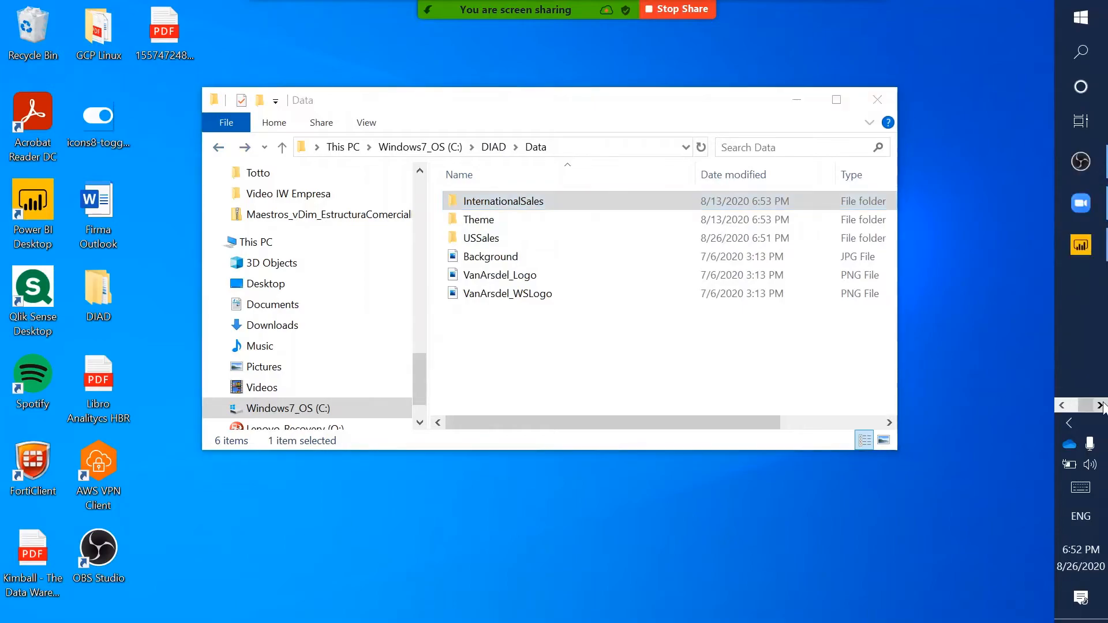
- Bring Power BI Desktop forward and expand the Visualizations and Fields panes
left_click(1081, 245)
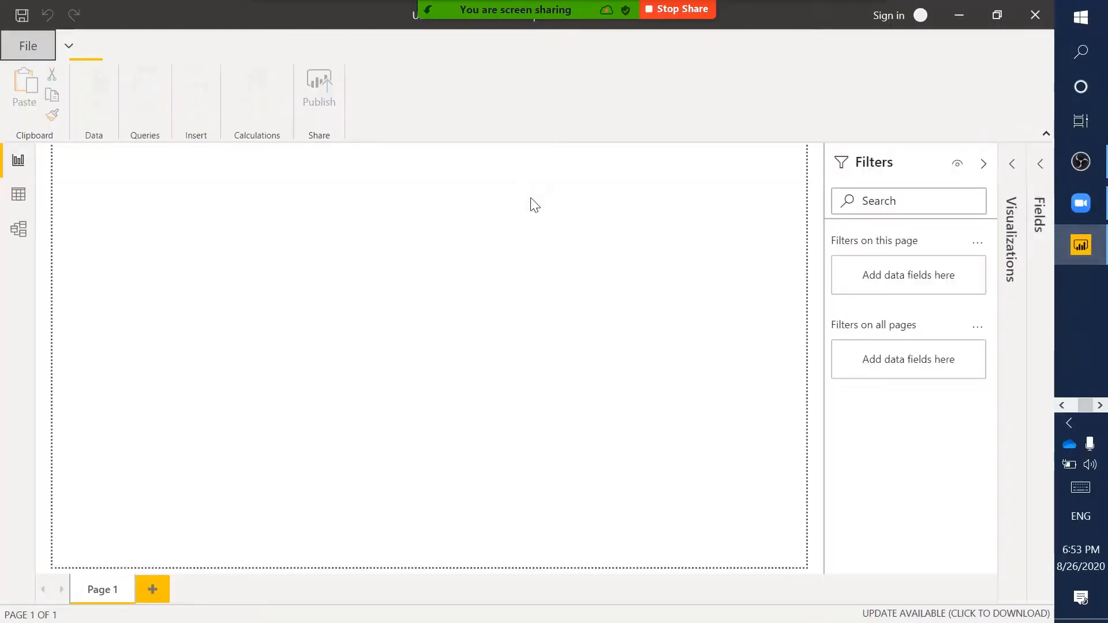
left_click(1012, 174)
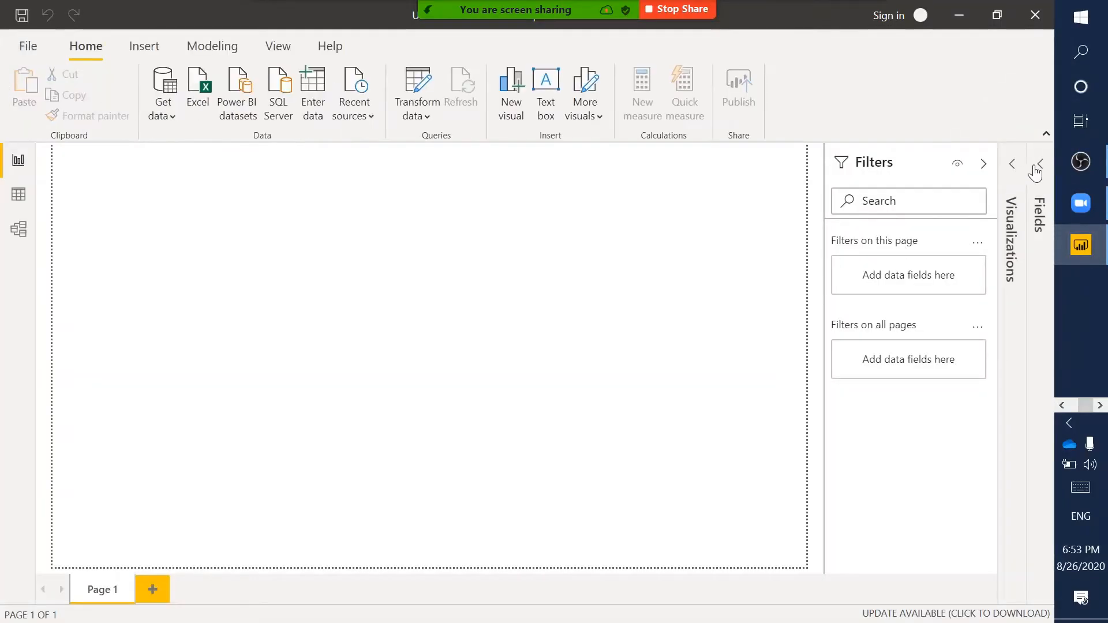
left_click(1039, 167)
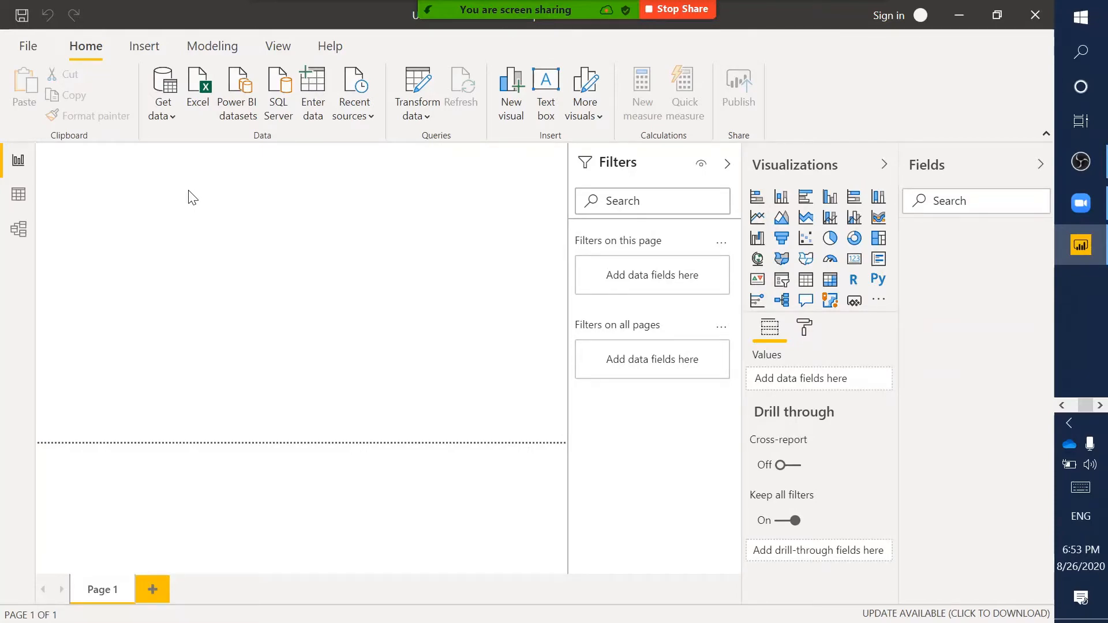
- Start a Win+Shift+S screen snip, drag a capture region, then cancel it with Escape
key("super+shift+s")
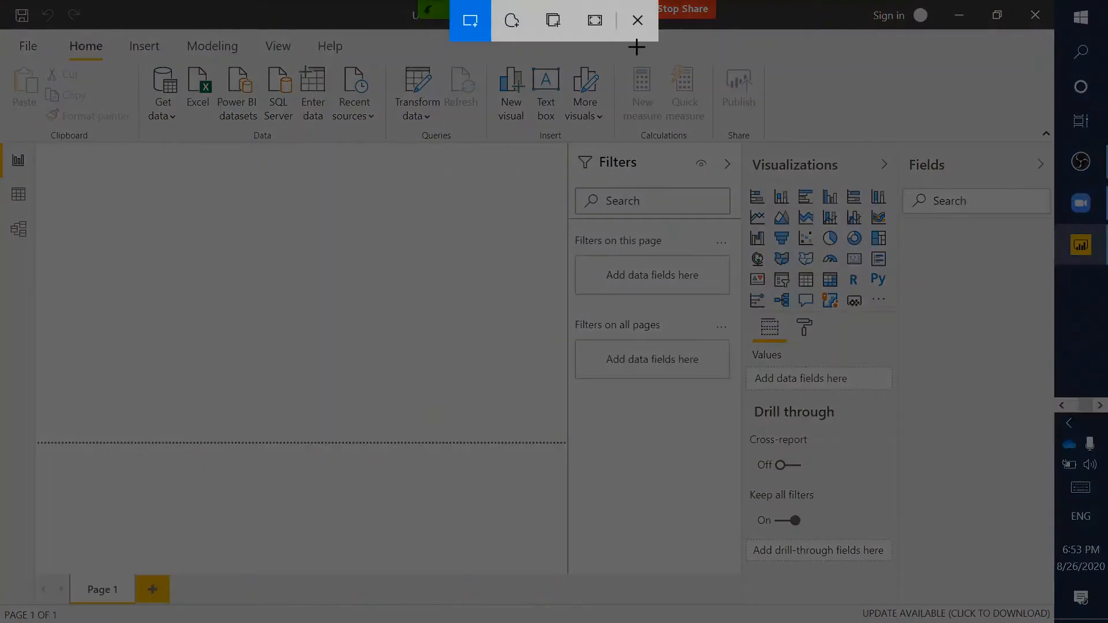
left_click(640, 26)
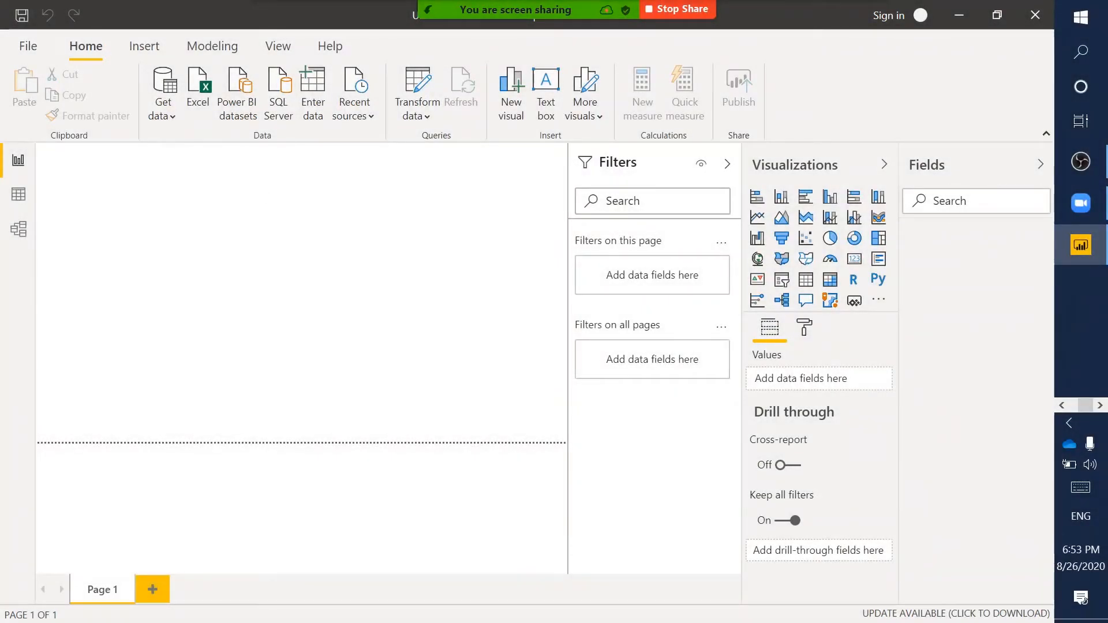
left_click_drag(67, 33, 114, 59)
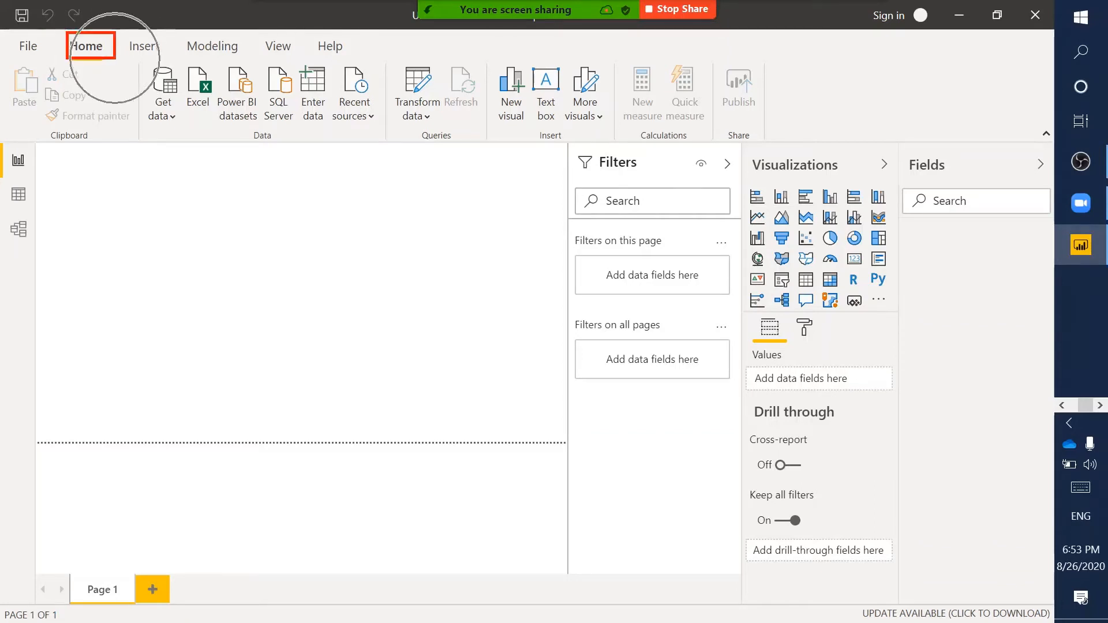
key("Escape")
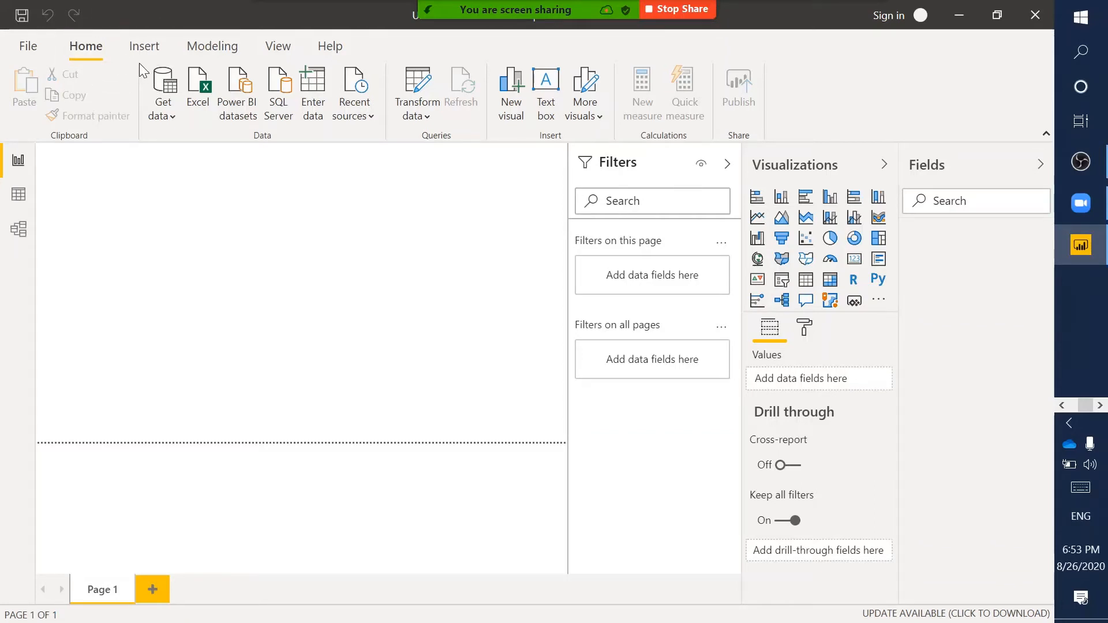
mouse_move(138, 62)
left_mouse_down()
mouse_move(178, 106)
mouse_move(189, 143)
left_mouse_up()
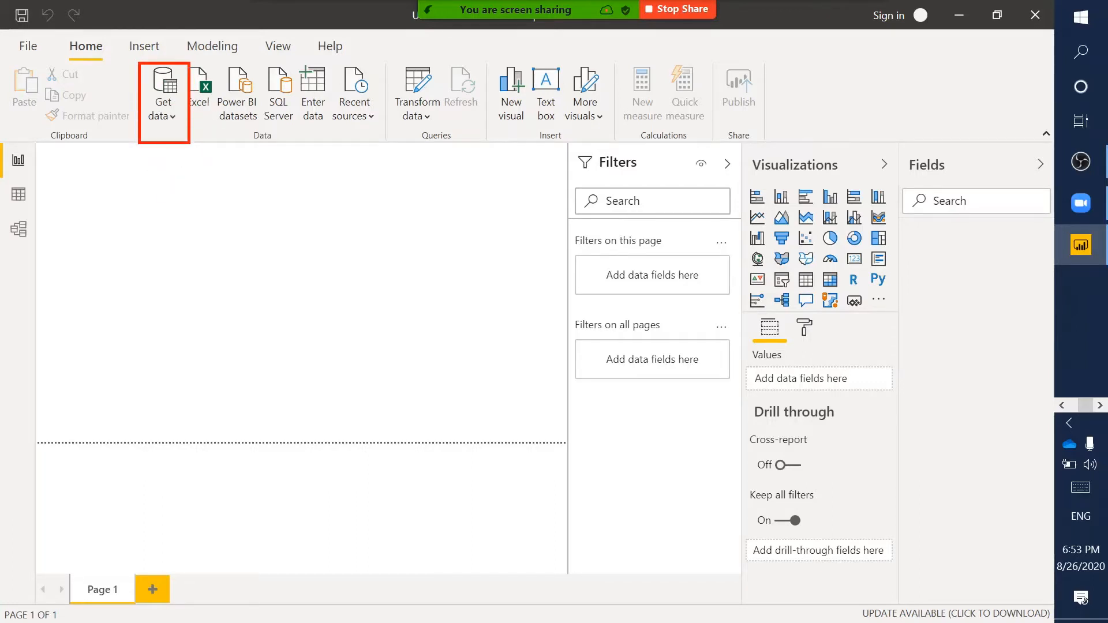
left_click(163, 113)
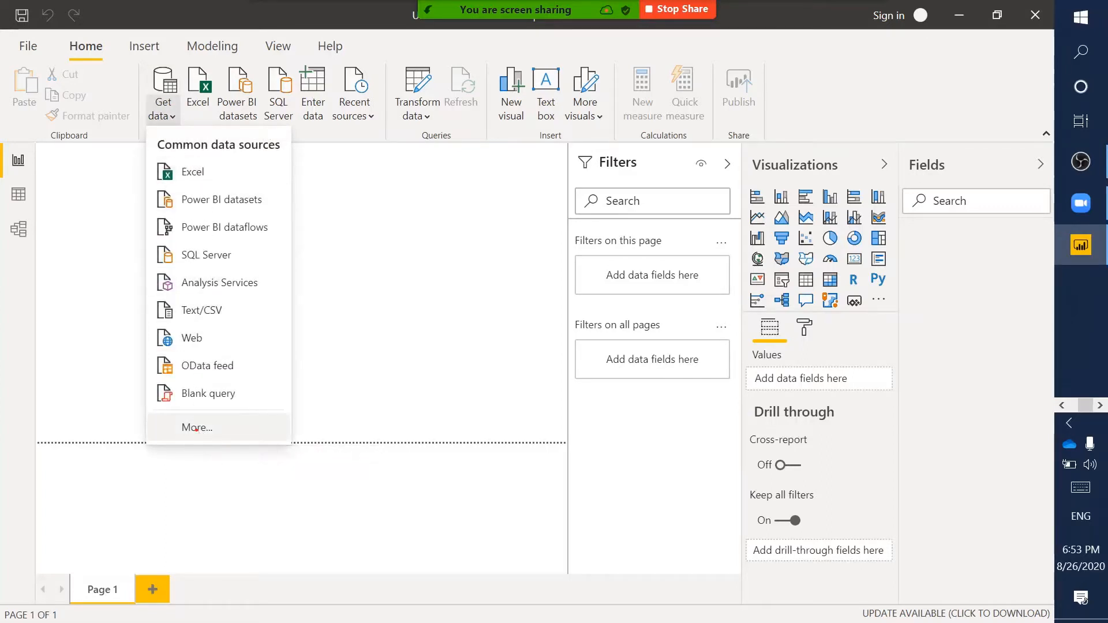
left_click_drag(152, 414, 311, 446)
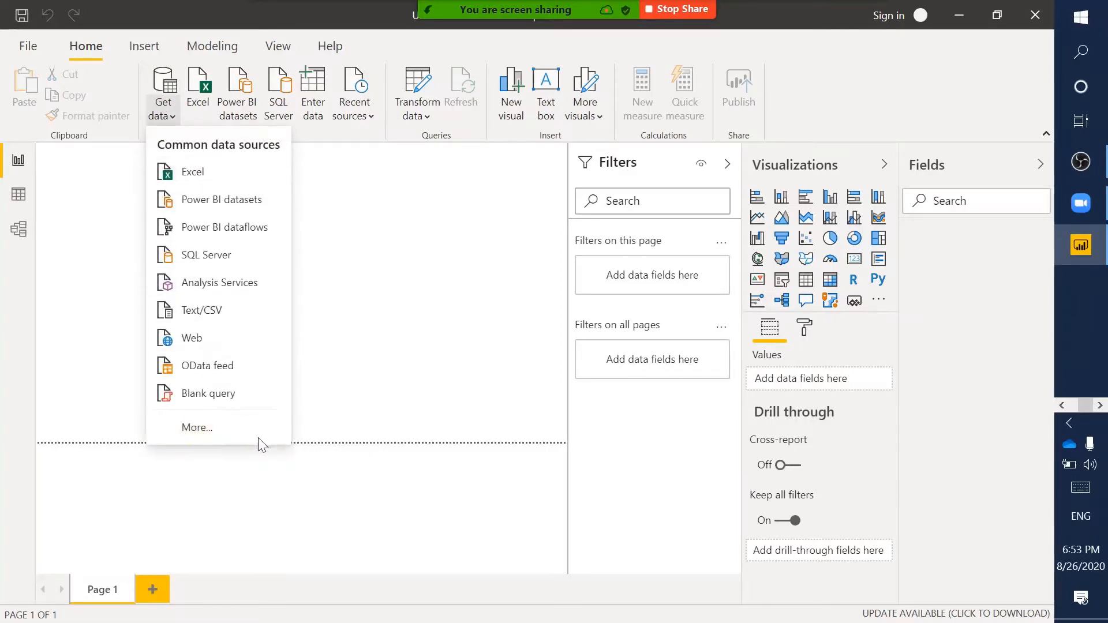
left_click(231, 431)
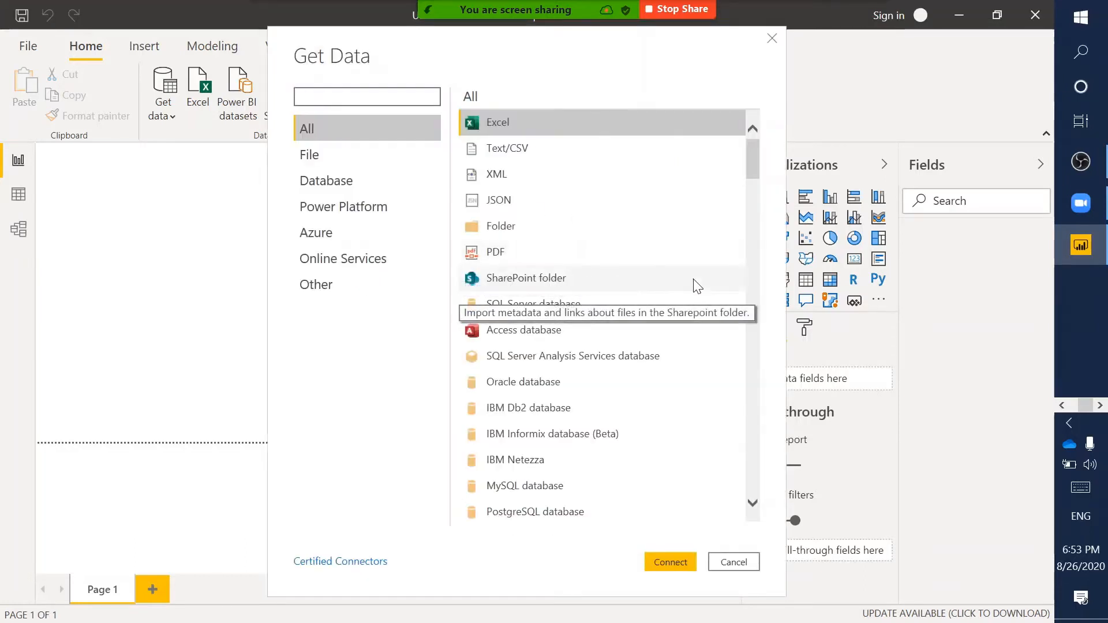
scroll(694, 279, "down", 1)
scroll(694, 278, "up", 1)
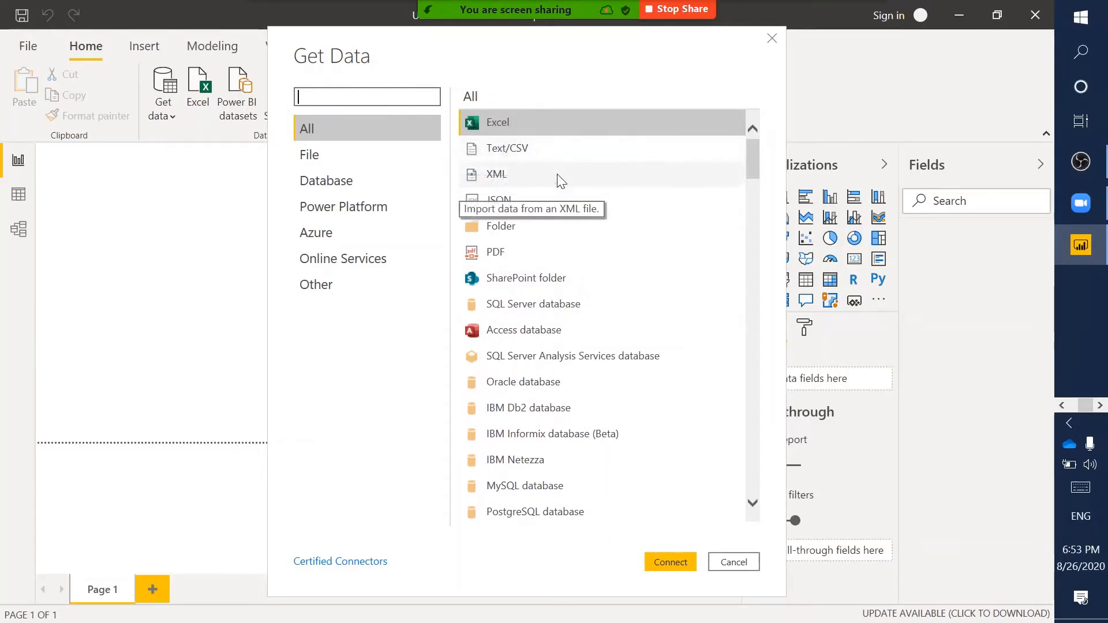
scroll(622, 323, "down", 5)
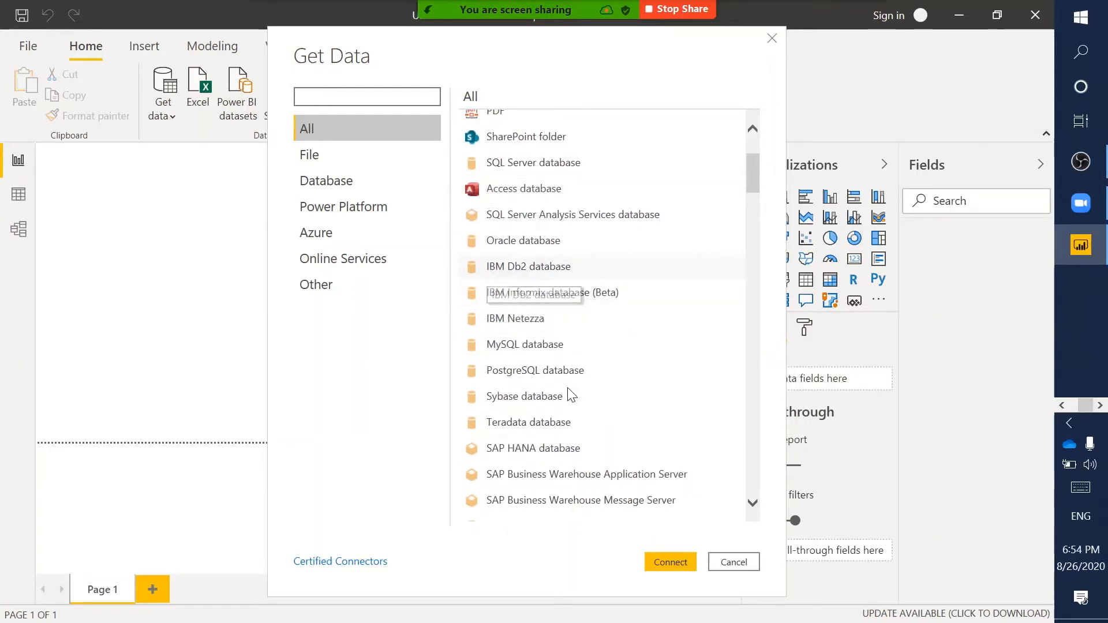
scroll(567, 387, "down", 4)
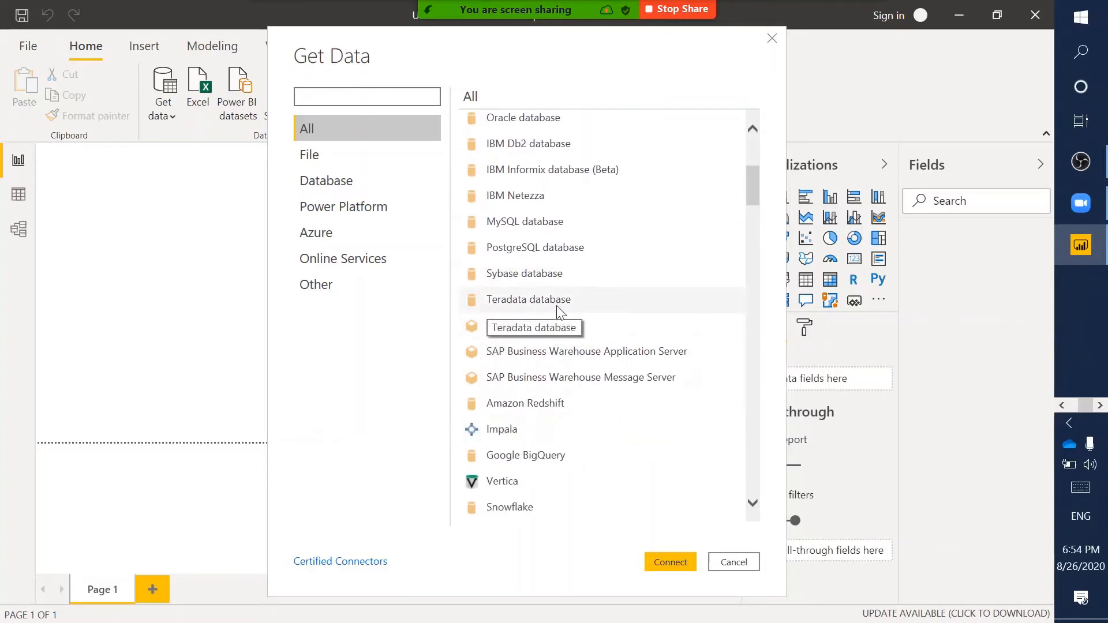
scroll(559, 308, "down", 4)
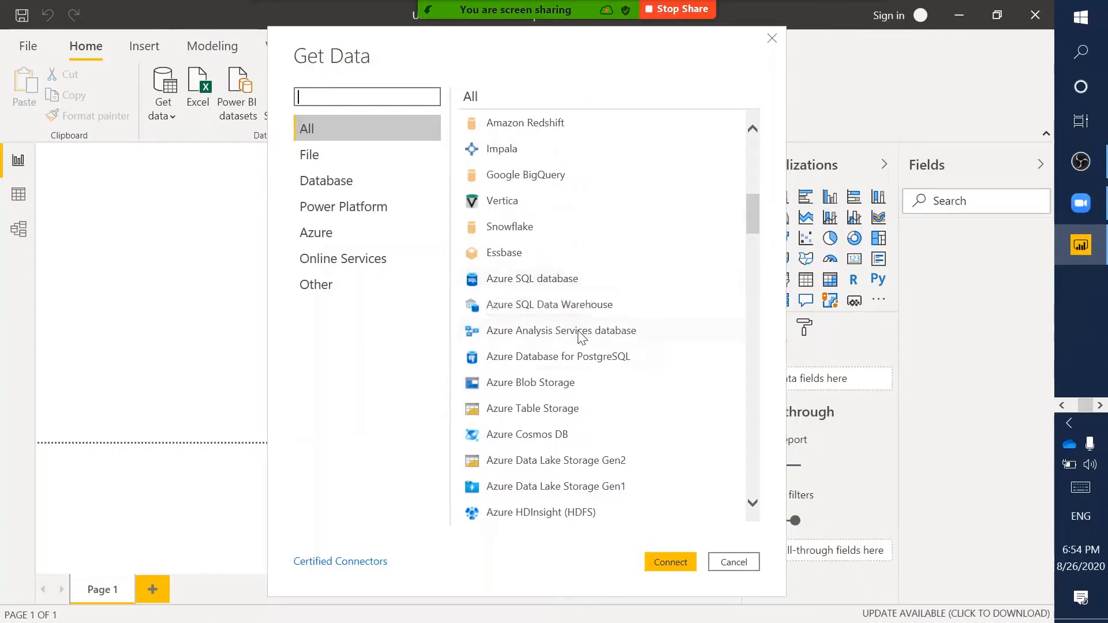
scroll(575, 411, "down", 6)
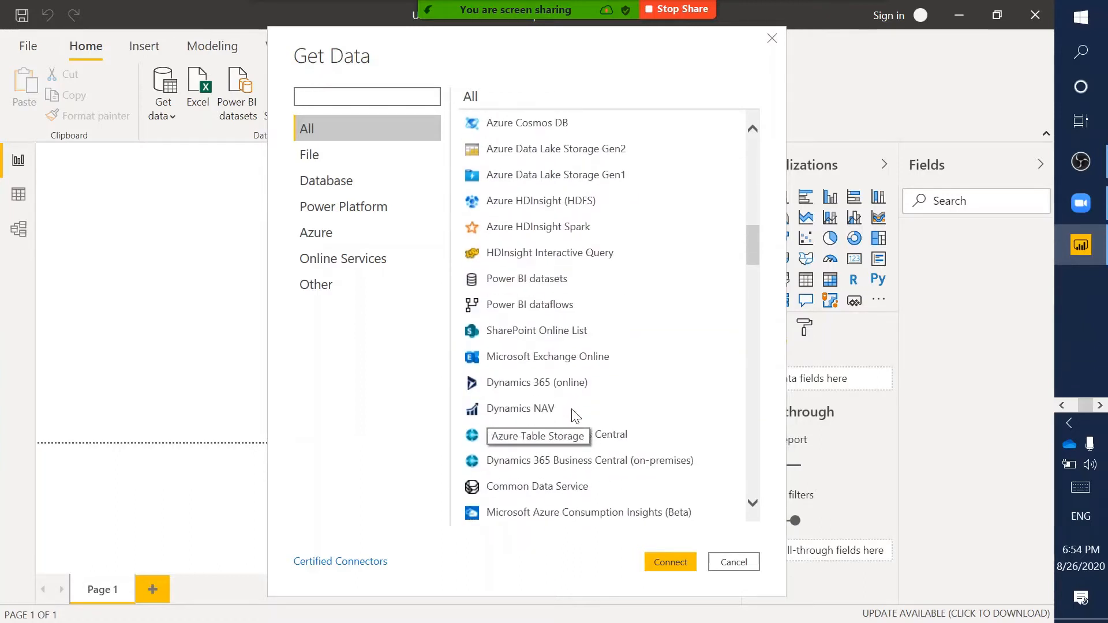
scroll(574, 412, "down", 4)
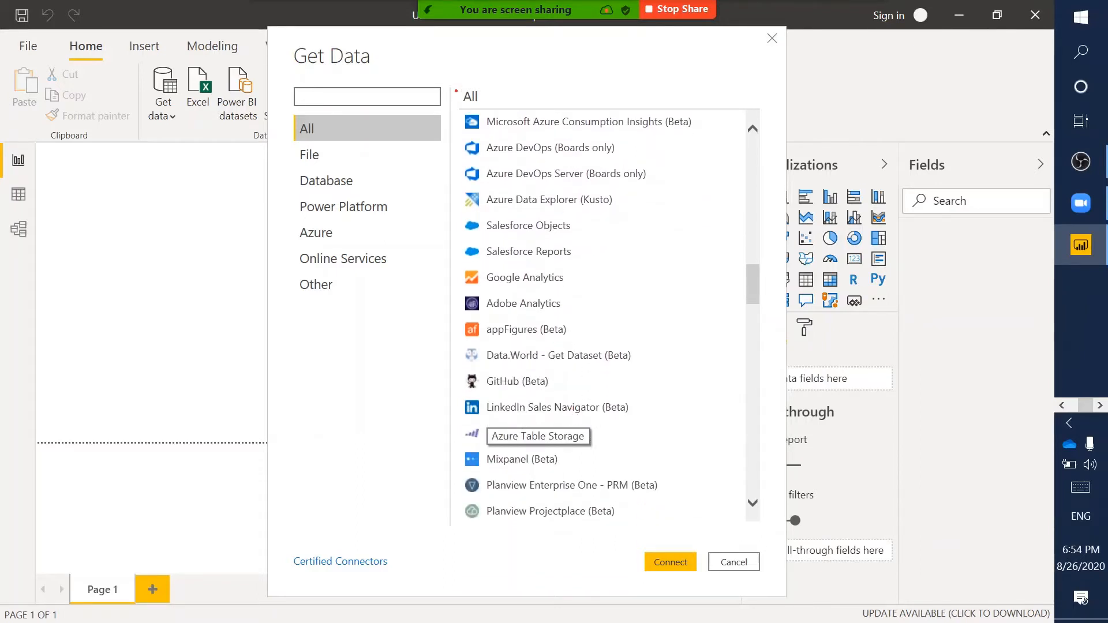
mouse_move(455, 80)
left_mouse_down()
mouse_move(699, 371)
mouse_move(771, 528)
left_mouse_up()
key("Escape")
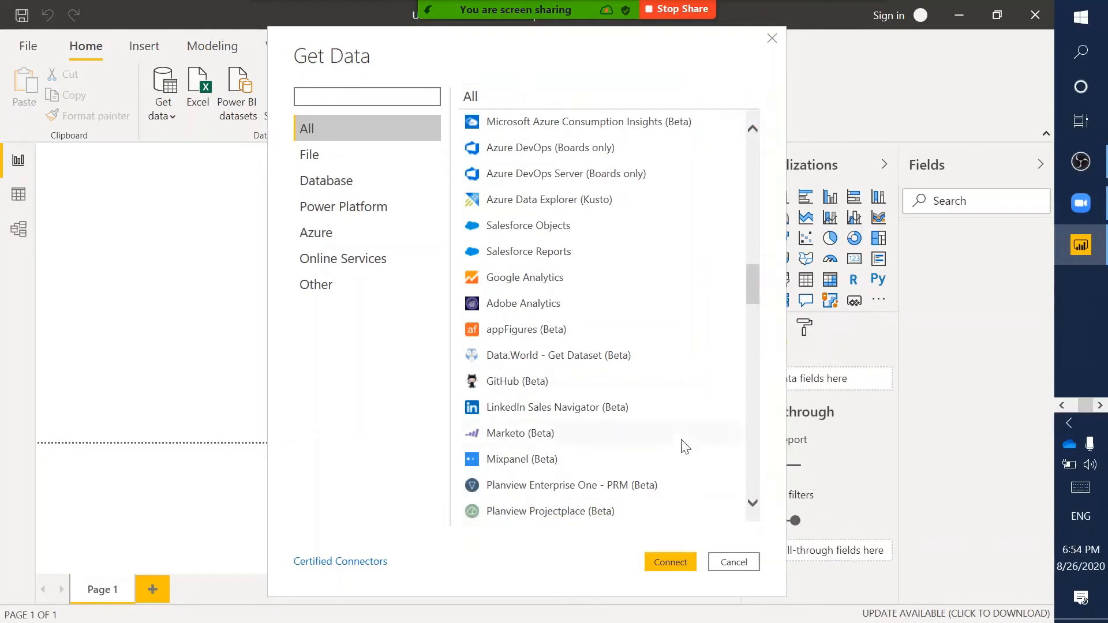
scroll(685, 446, "down", 3)
scroll(684, 445, "down", 6)
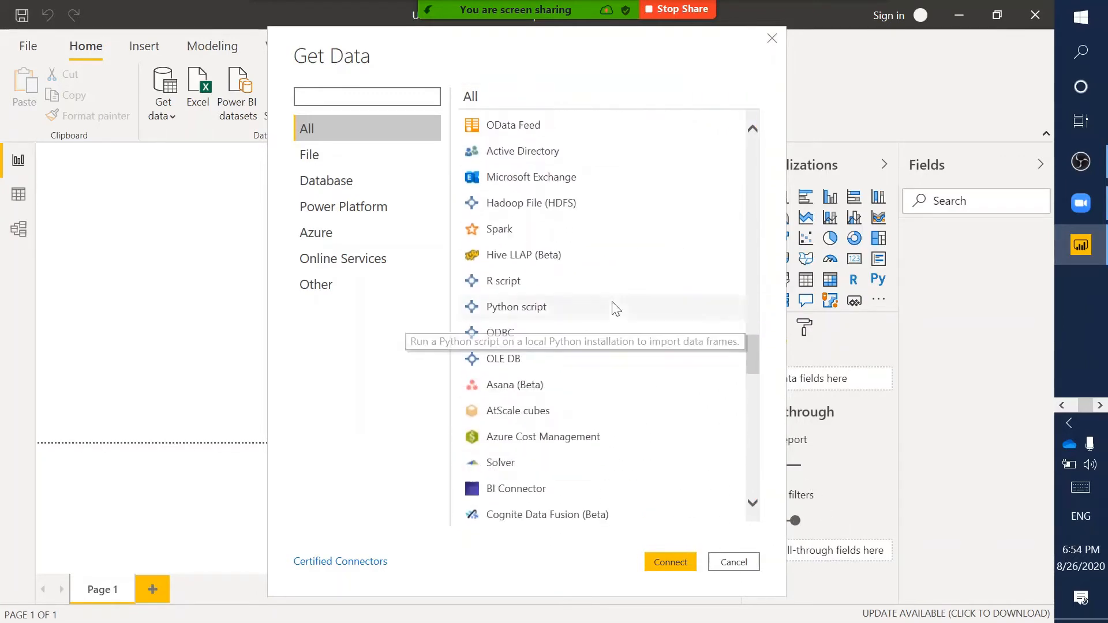
scroll(615, 307, "up", 15)
scroll(614, 307, "up", 10)
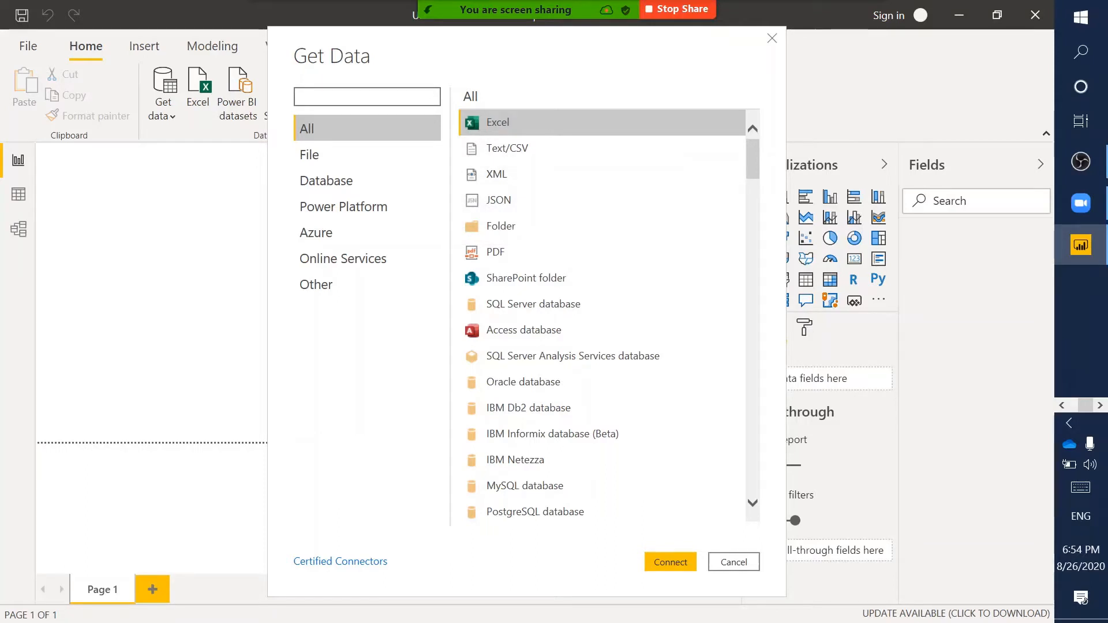
- Choose Excel in Get Data and open bi_dimensions from the USSales folder
double_click(504, 121)
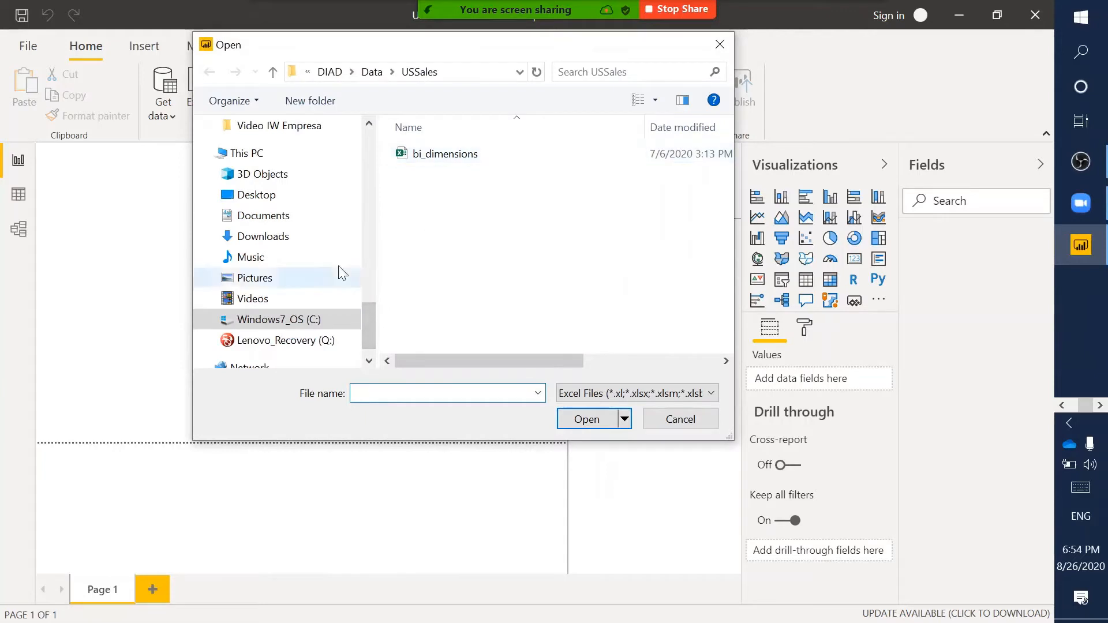
scroll(284, 241, "up", 2)
scroll(284, 241, "up", 12)
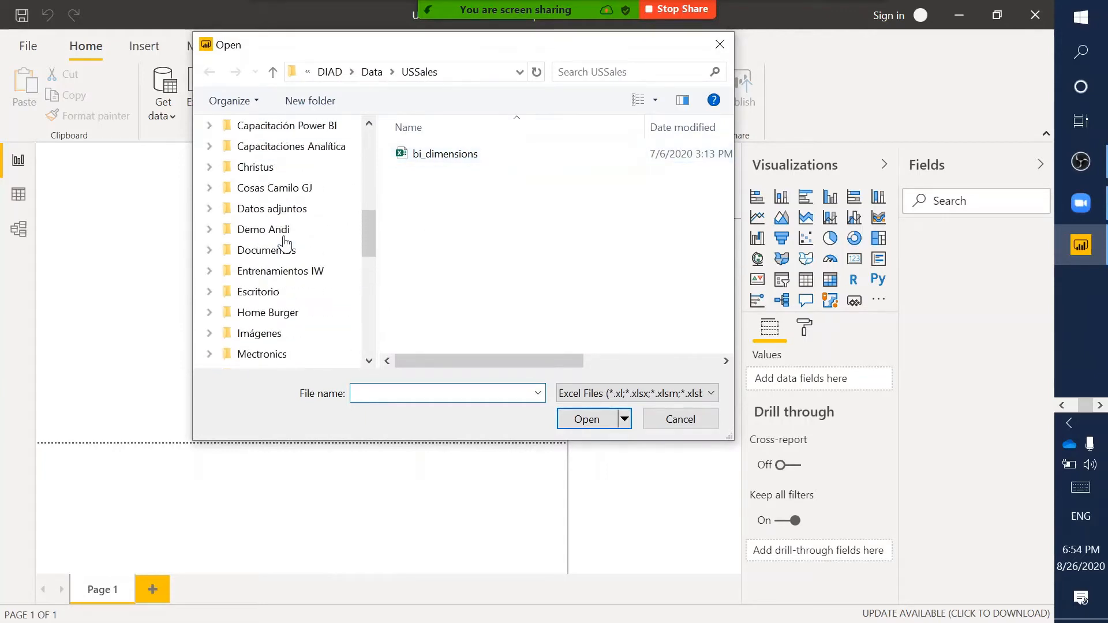
left_click(452, 161)
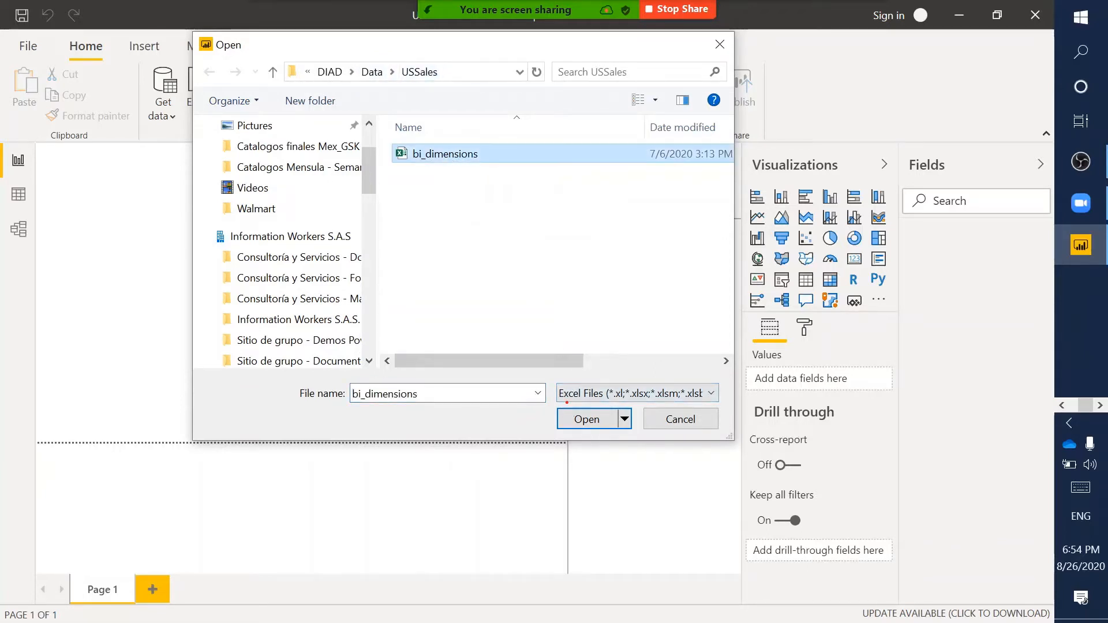
left_click(583, 419)
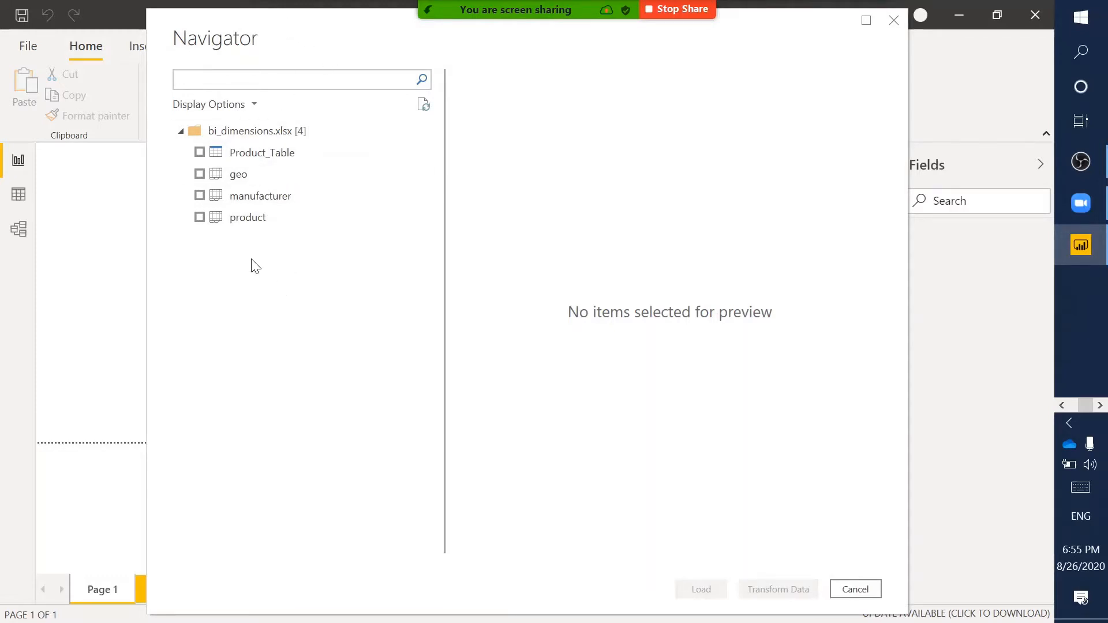
- Quickly preview Product_Table, geo and manufacturer in turn in the Navigator
left_click(223, 155)
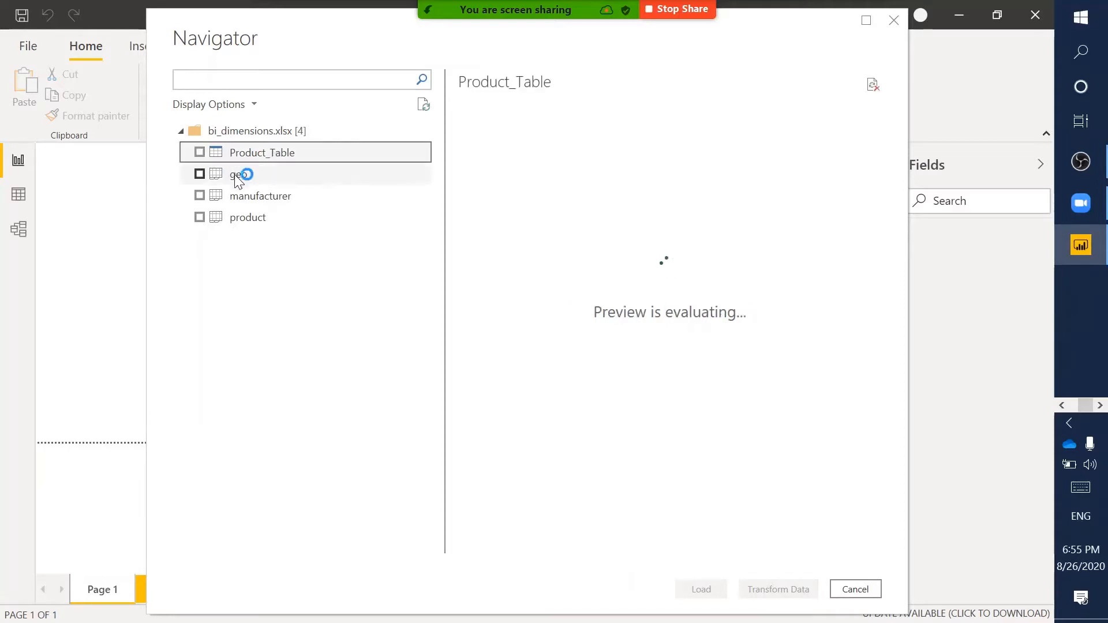
left_click(236, 175)
left_click(253, 198)
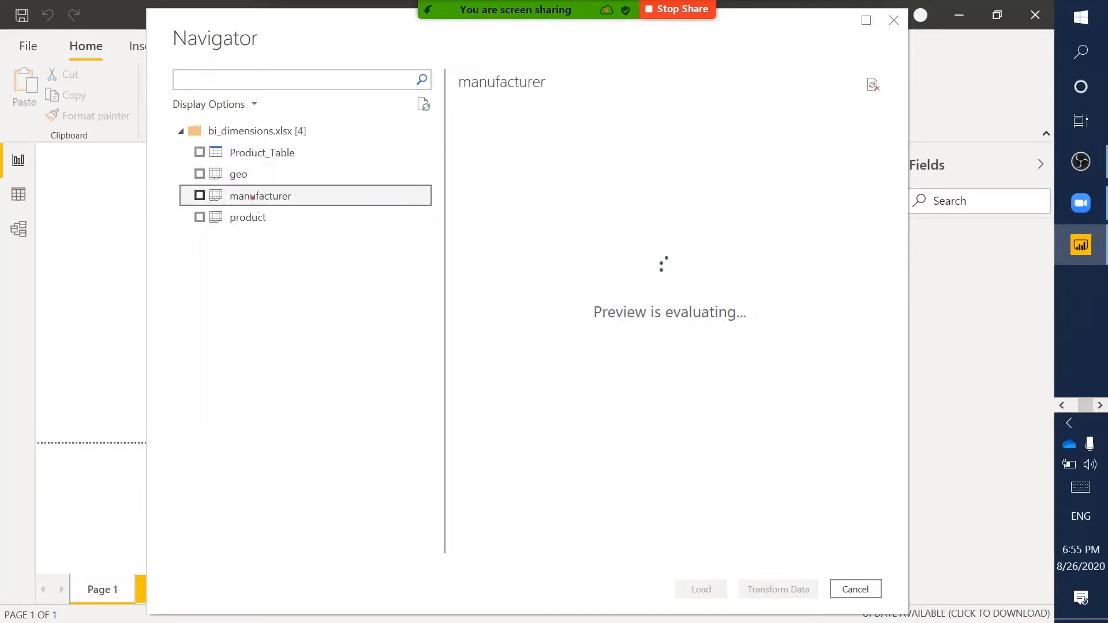
left_click_drag(206, 164, 230, 238)
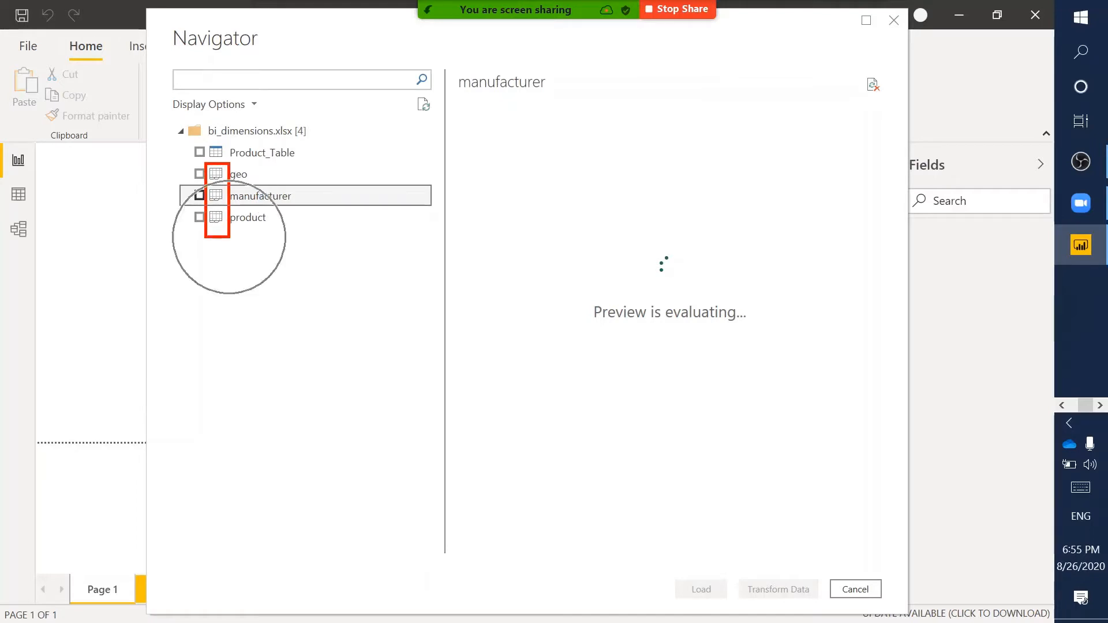
- Review Product_Table, geo and manufacturer again, scrolling the wide previews sideways
left_click(259, 154)
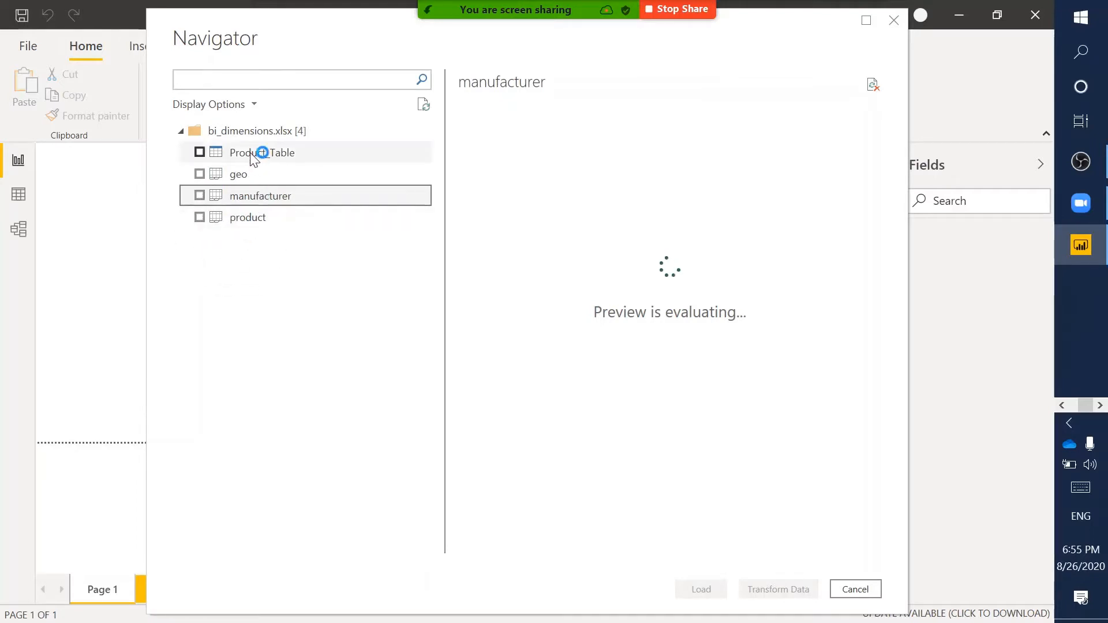
left_click(252, 153)
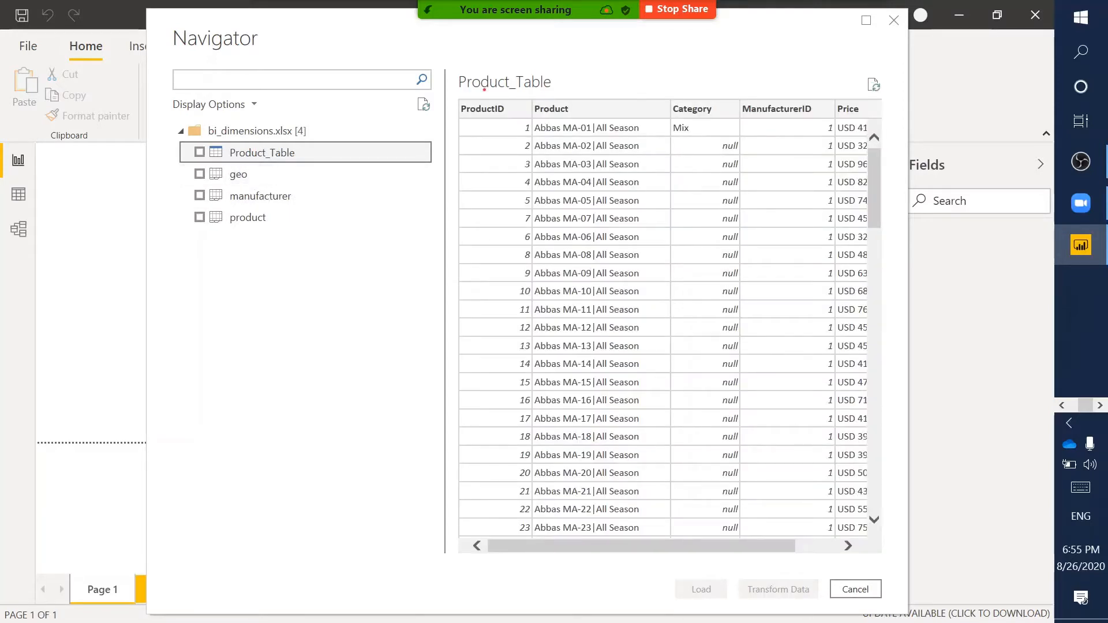
mouse_move(457, 64)
left_mouse_down()
mouse_move(461, 51)
mouse_move(751, 555)
mouse_move(929, 616)
mouse_move(900, 605)
mouse_move(896, 567)
left_mouse_up()
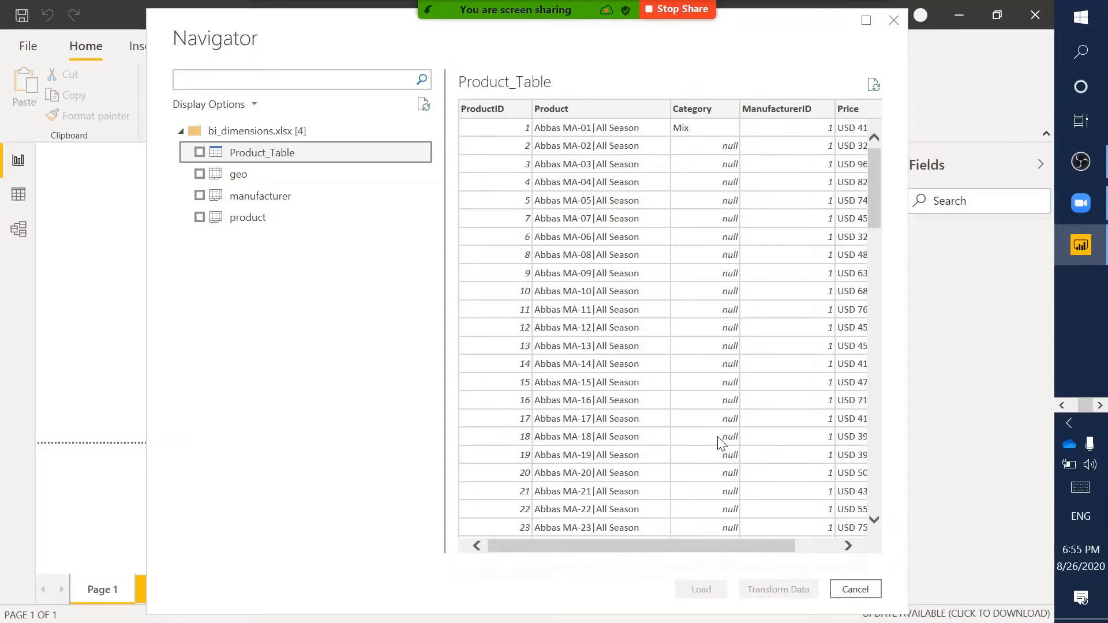
scroll(718, 438, "right", 2)
scroll(718, 439, "left", 2)
left_click(257, 180)
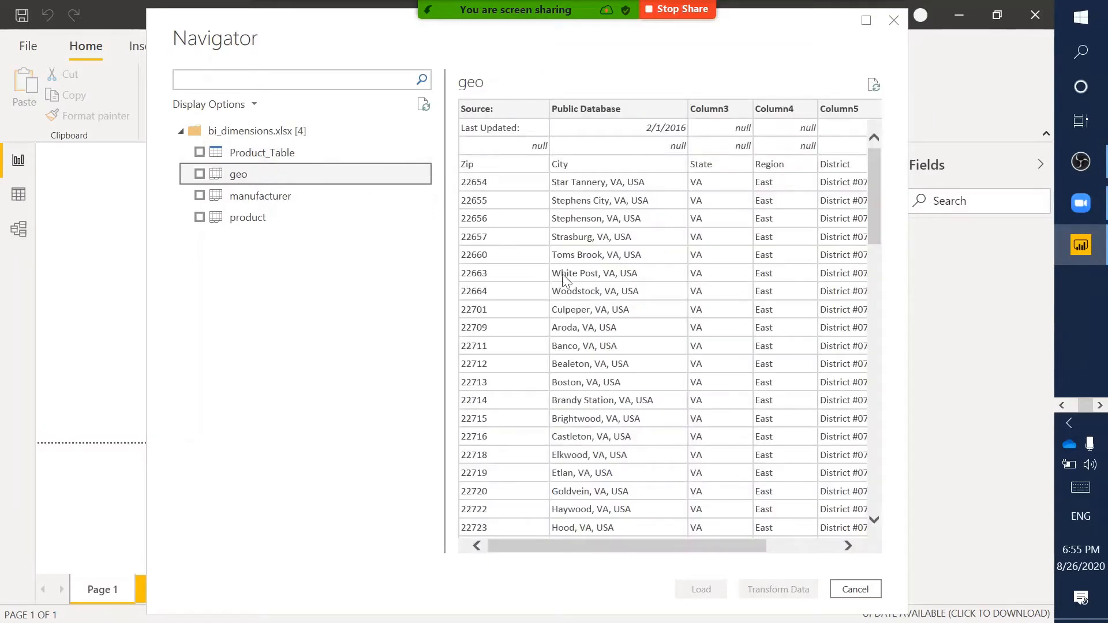
scroll(586, 294, "right", 3)
scroll(587, 296, "left", 3)
left_click(262, 200)
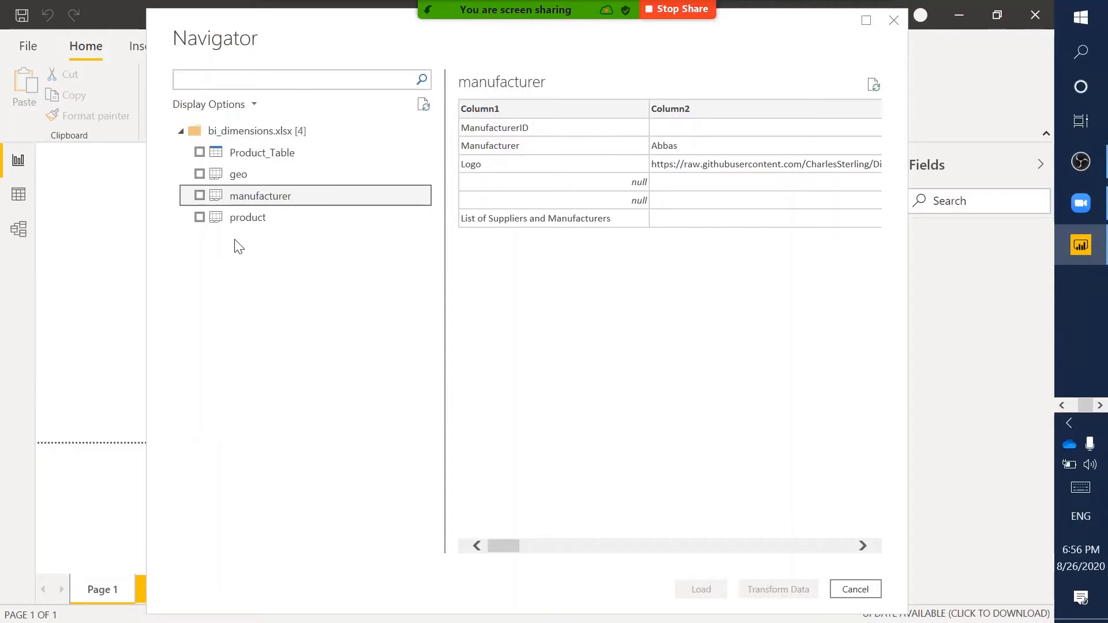
- Tick Product_Table, geo and manufacturer in the Navigator for import
left_click(200, 152)
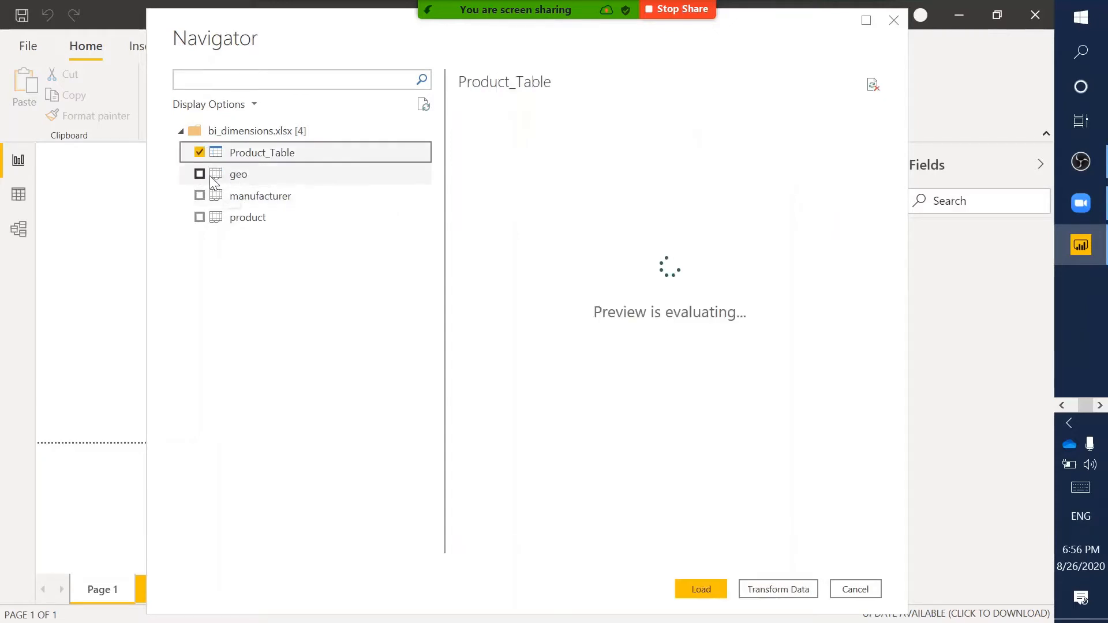
left_click(199, 174)
left_click(200, 196)
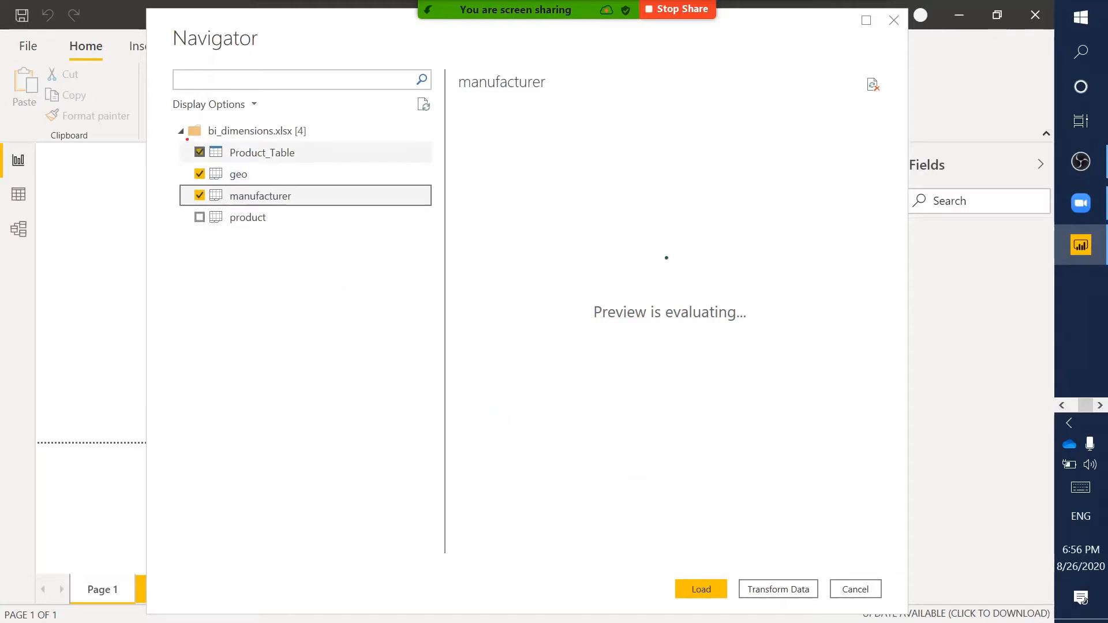
mouse_move(187, 139)
left_mouse_down()
mouse_move(217, 213)
mouse_move(207, 210)
left_mouse_up()
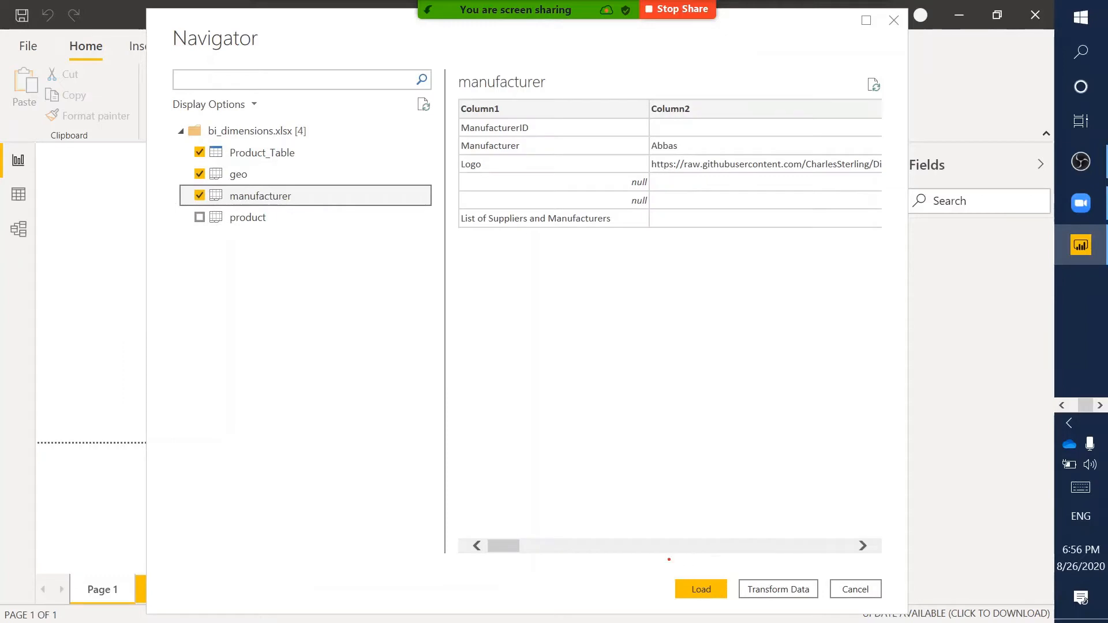
- Highlight the Load and Transform Data buttons at the bottom of the Navigator
mouse_move(669, 560)
left_mouse_down()
mouse_move(859, 618)
mouse_move(888, 604)
left_mouse_up()
mouse_move(670, 573)
left_mouse_down()
mouse_move(712, 604)
mouse_move(734, 604)
left_mouse_up()
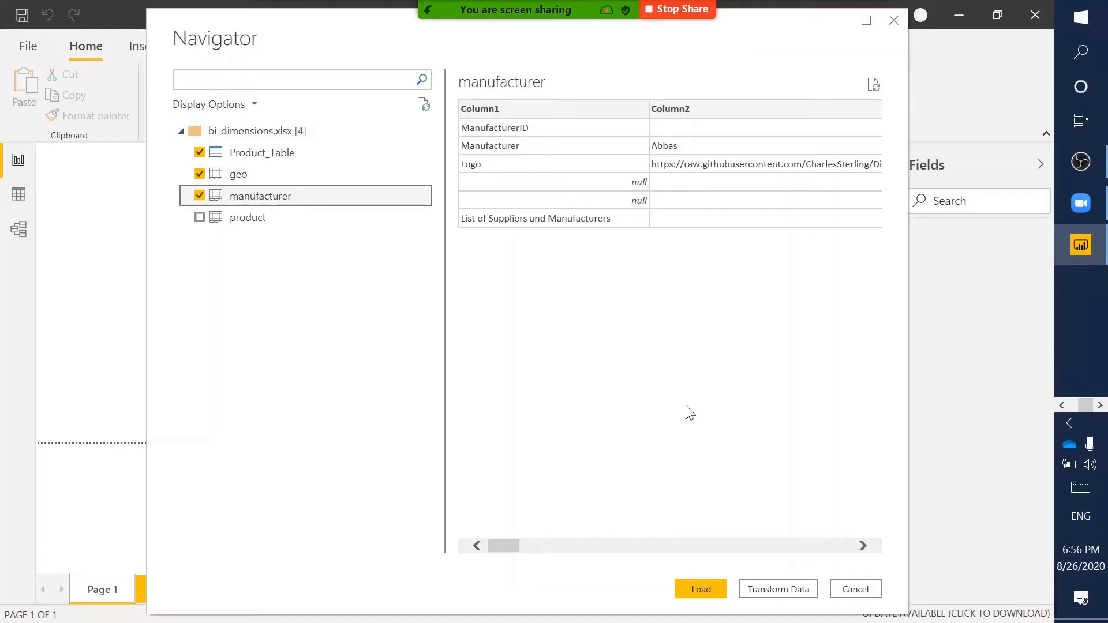
left_click_drag(735, 569, 826, 607)
key("Escape")
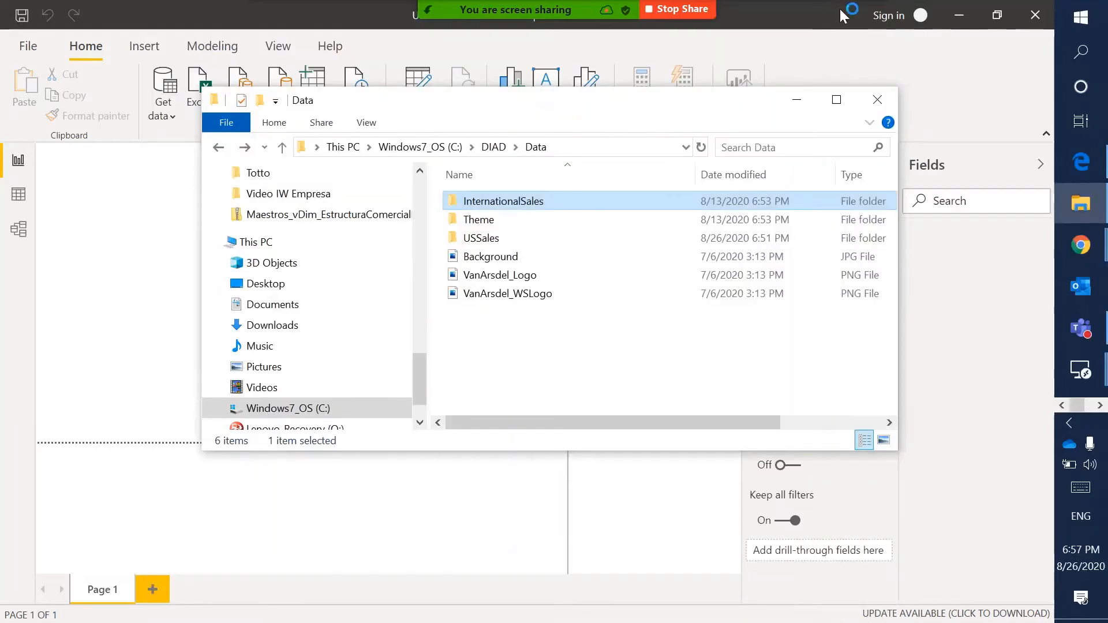
- Switch from File Explorer back to the Power Query Editor window
left_click(787, 16)
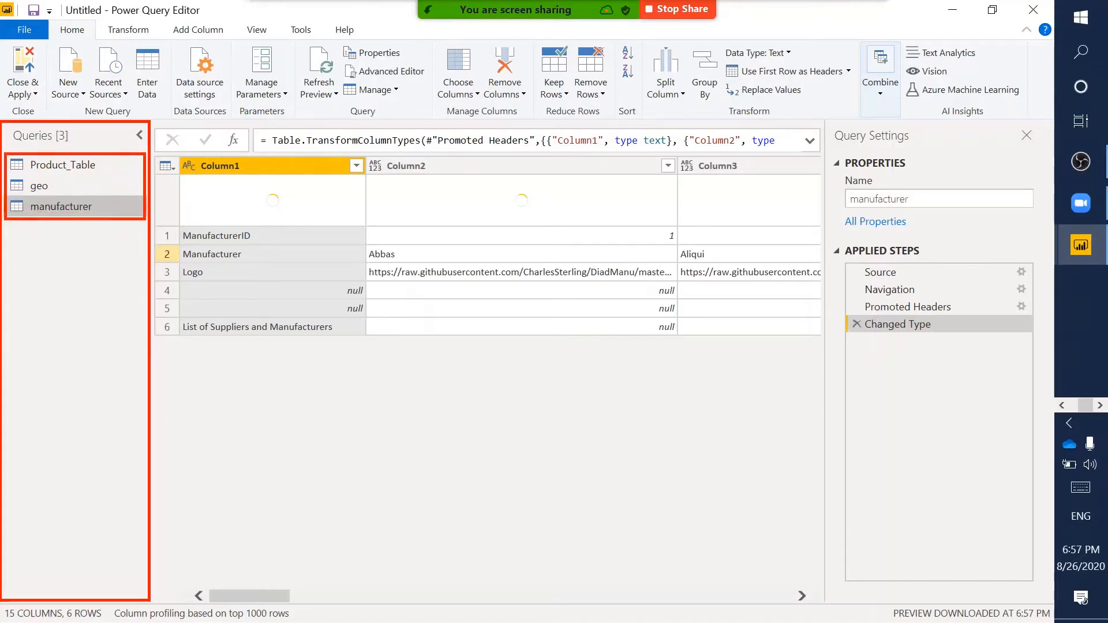
left_click(80, 164)
left_click(47, 190)
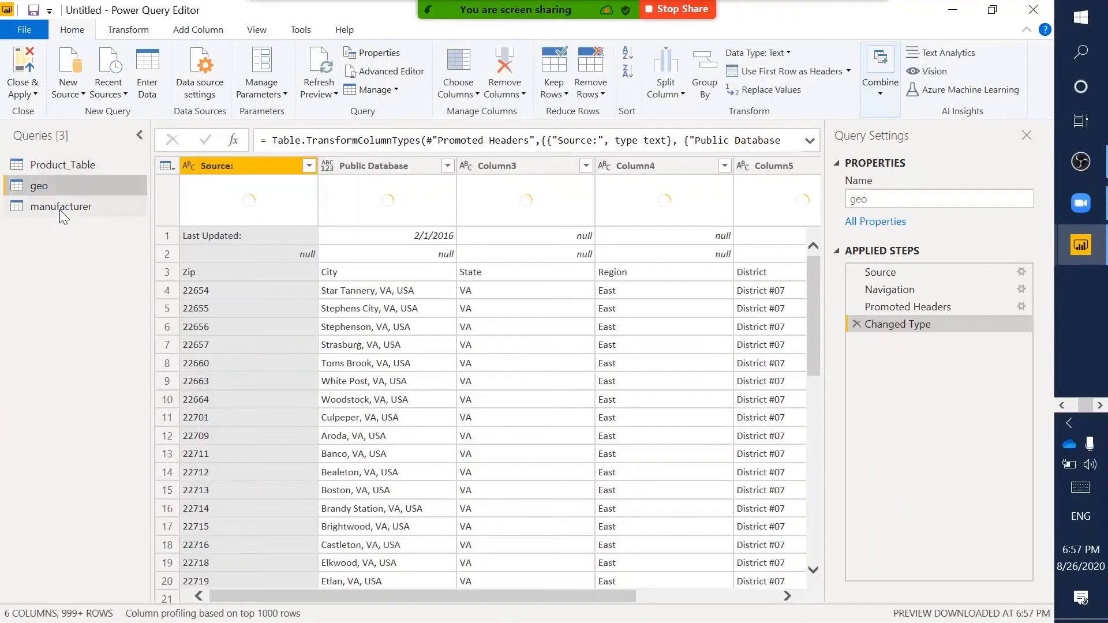
left_click(60, 209)
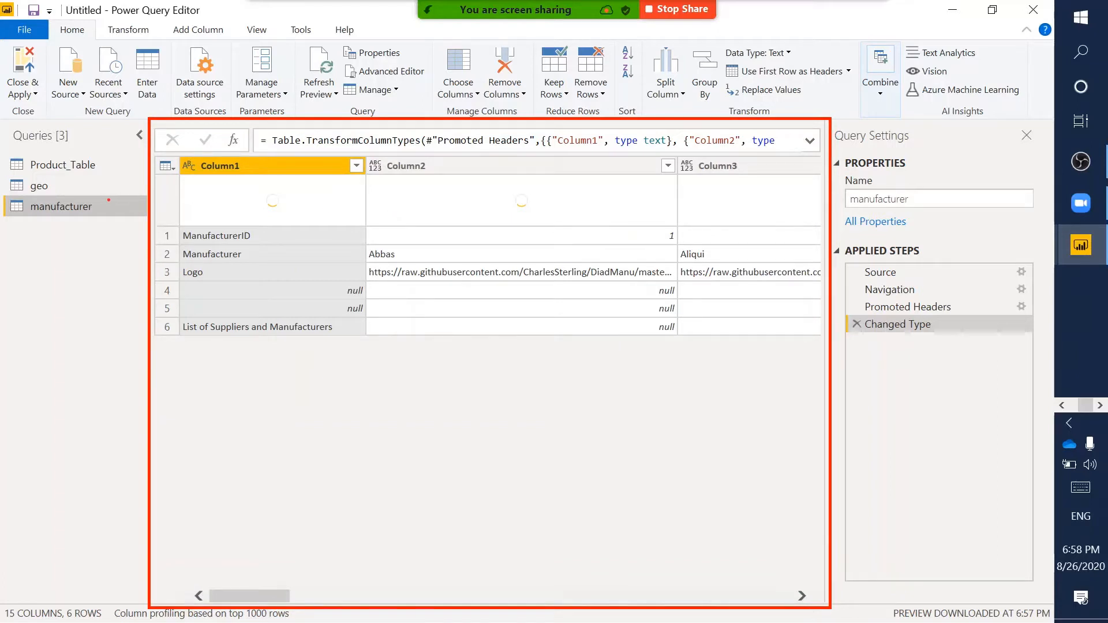
left_click_drag(5, 198, 138, 213)
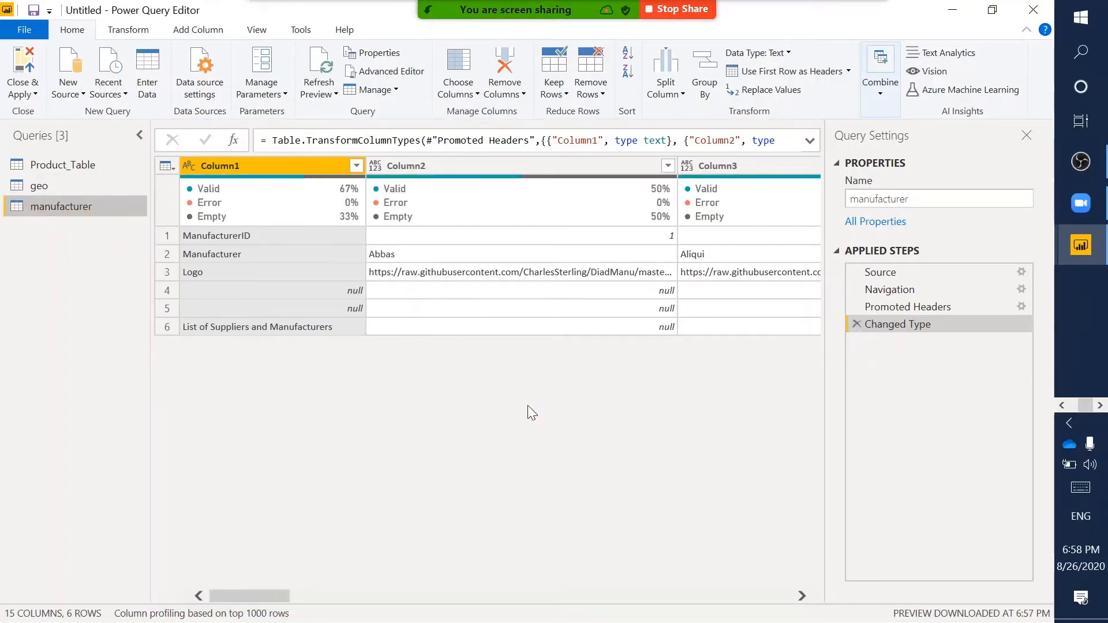
scroll(527, 405, "right", 5)
scroll(527, 405, "left", 5)
mouse_move(827, 119)
left_mouse_down()
mouse_move(1036, 396)
mouse_move(1049, 596)
left_mouse_up()
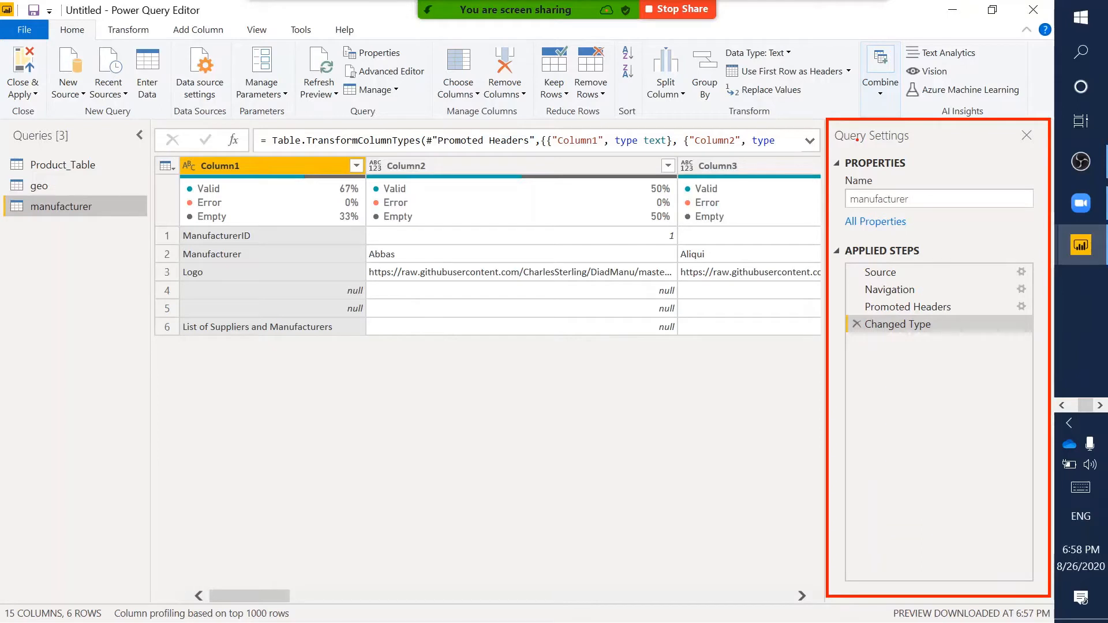
mouse_move(830, 152)
left_mouse_down()
mouse_move(1000, 225)
mouse_move(1048, 223)
left_mouse_up()
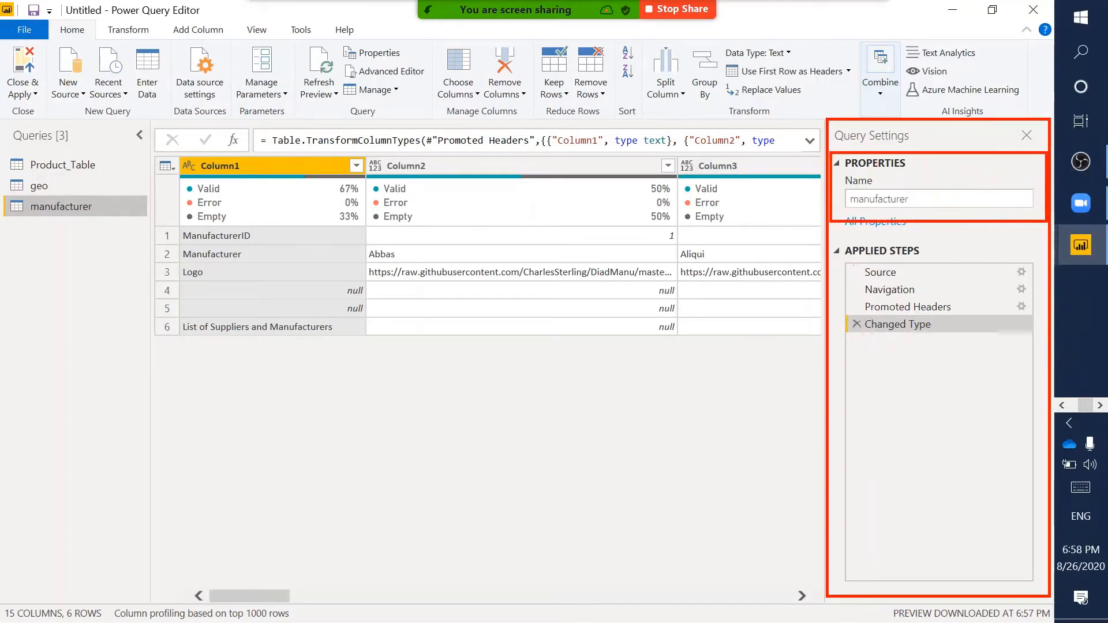
mouse_move(831, 238)
left_mouse_down()
mouse_move(991, 452)
mouse_move(1042, 592)
left_mouse_up()
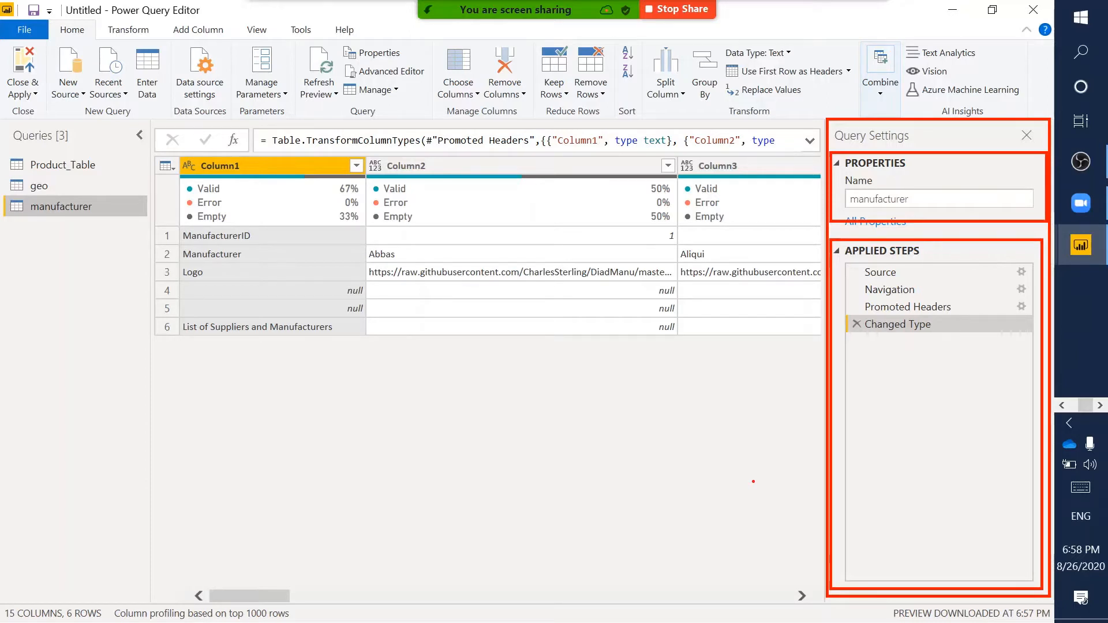
key("Escape")
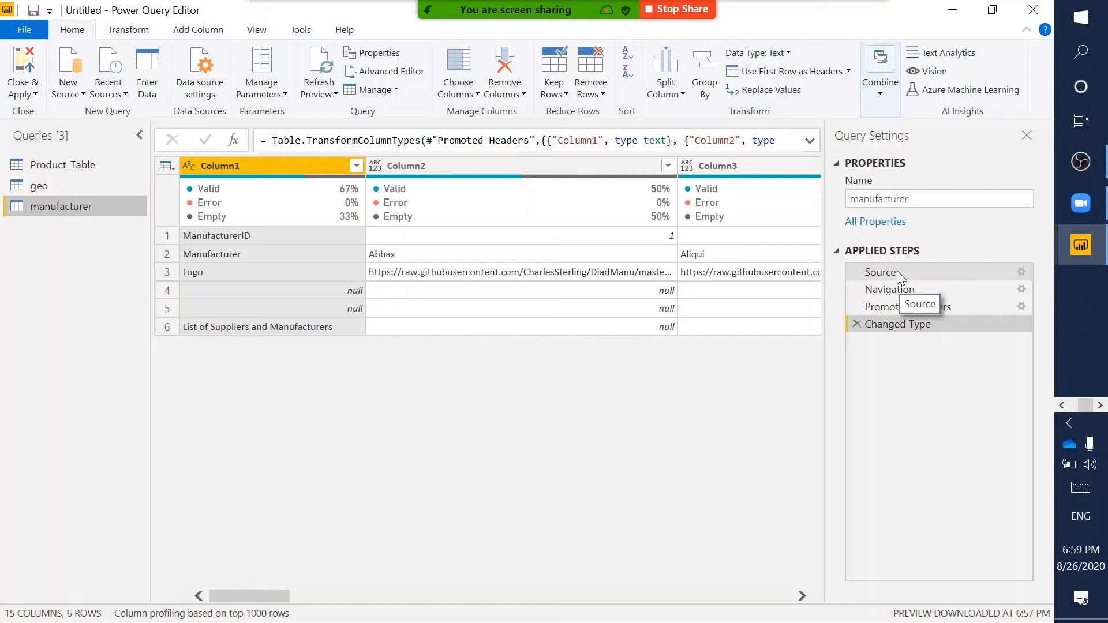
left_click(896, 271)
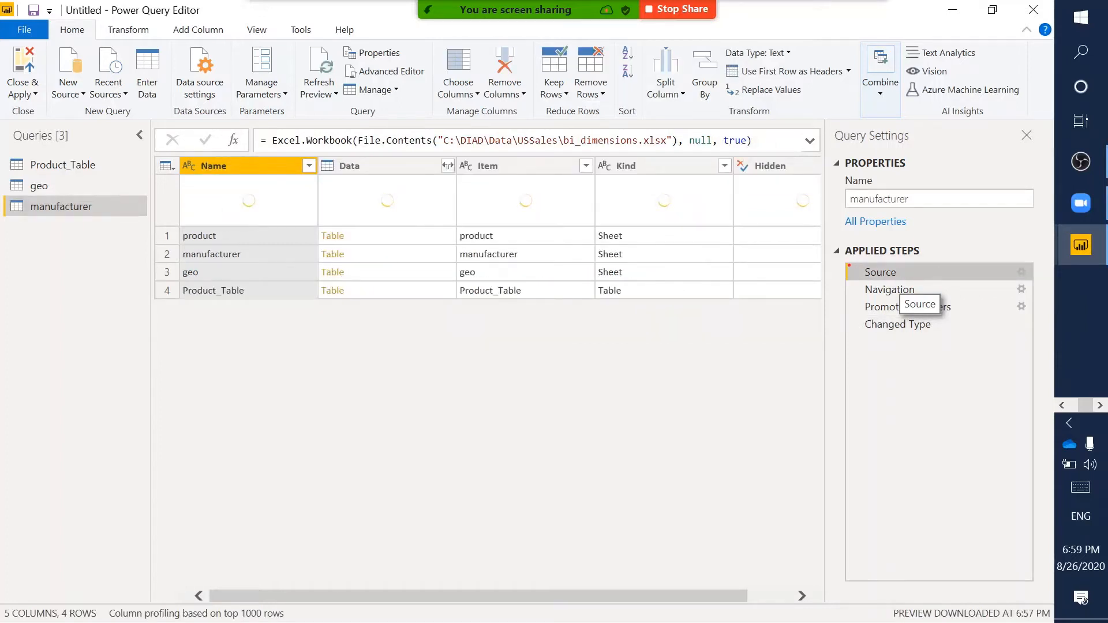
left_click_drag(848, 264, 1014, 280)
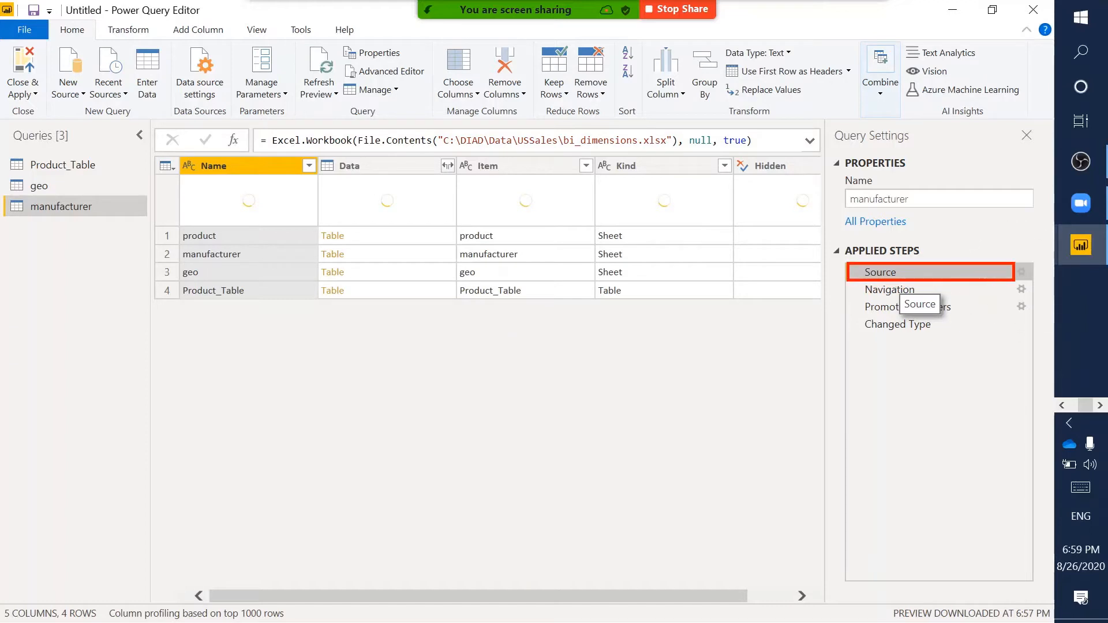
key("Escape")
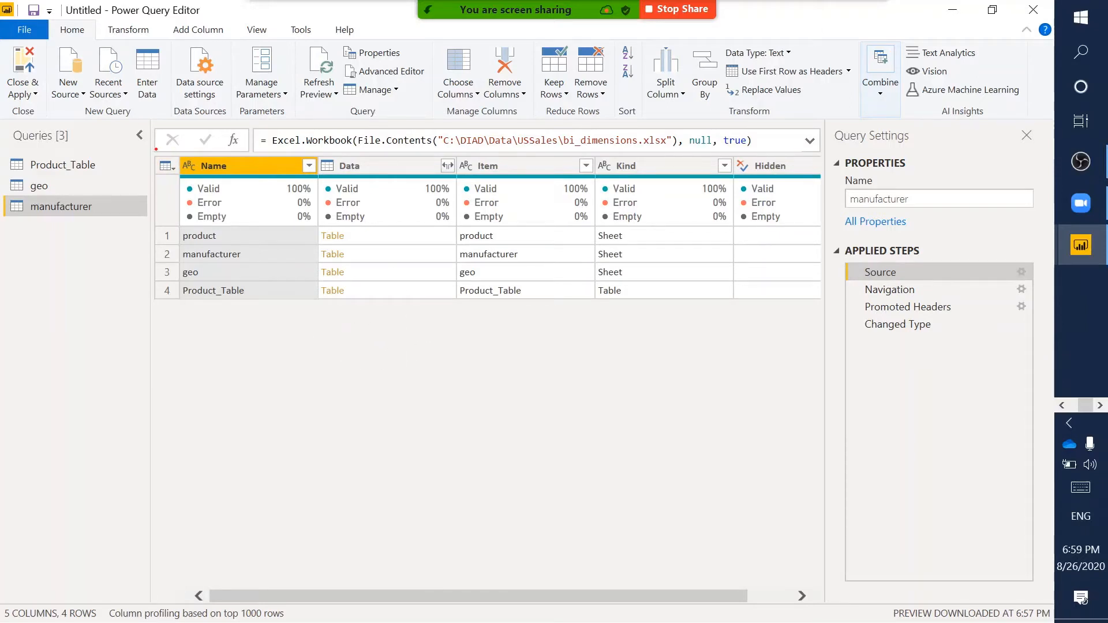
mouse_move(156, 150)
left_mouse_down()
mouse_move(324, 262)
mouse_move(719, 338)
mouse_move(767, 336)
mouse_move(783, 318)
left_mouse_up()
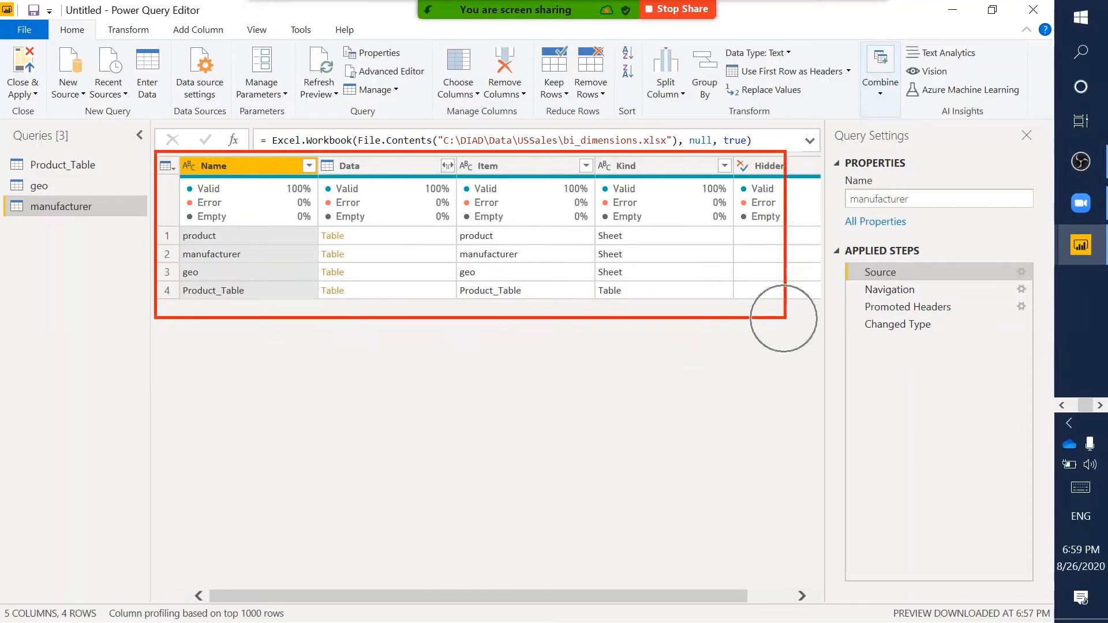
key("Escape")
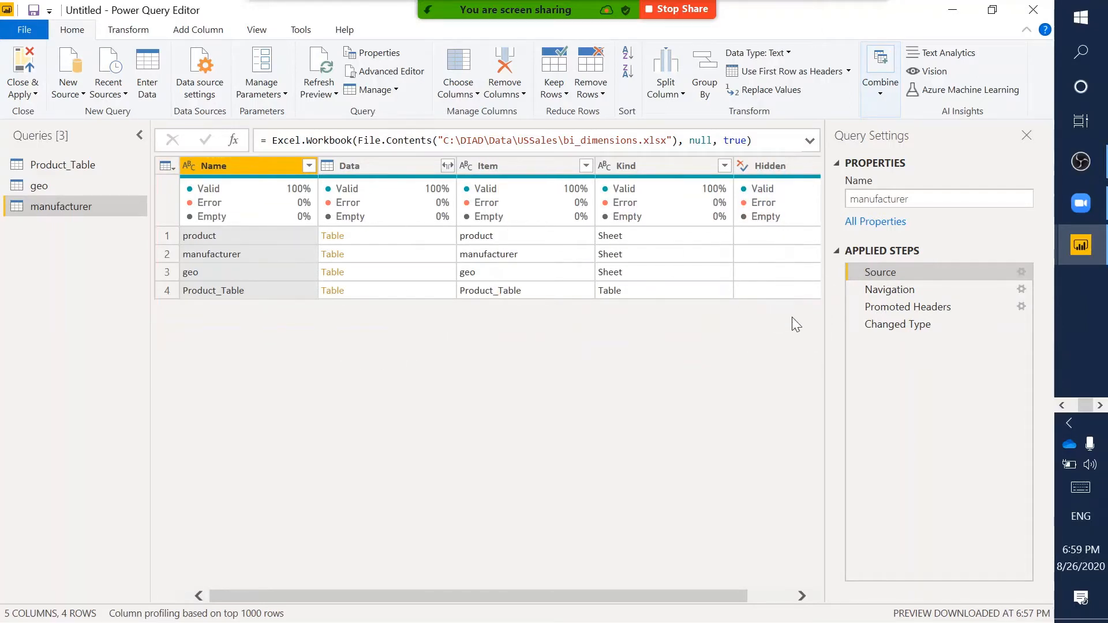
left_click(939, 289)
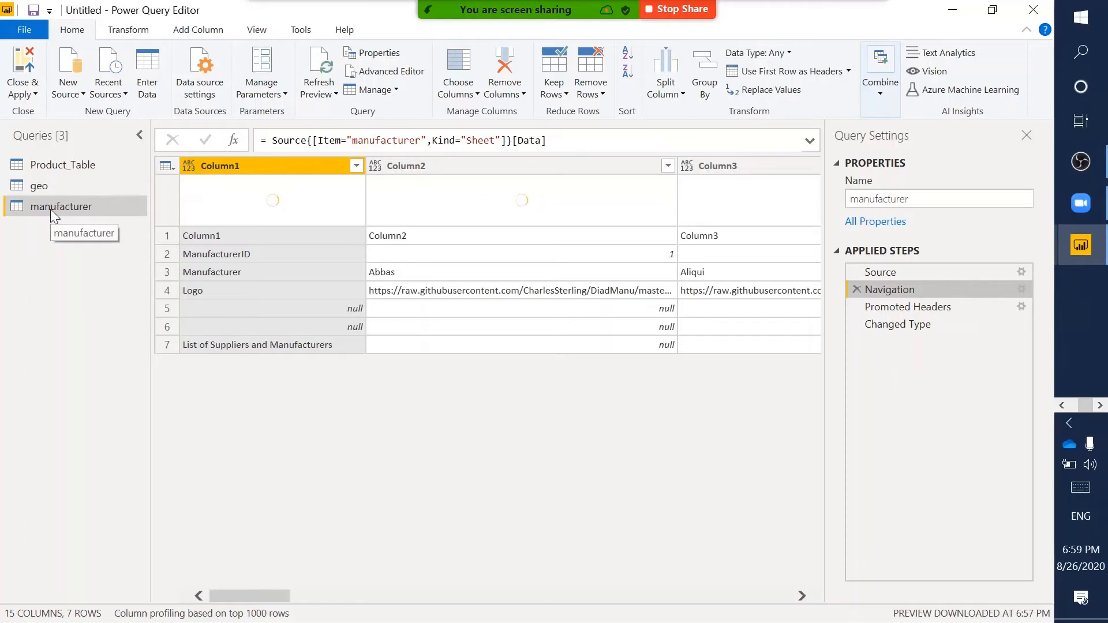
left_click(919, 307)
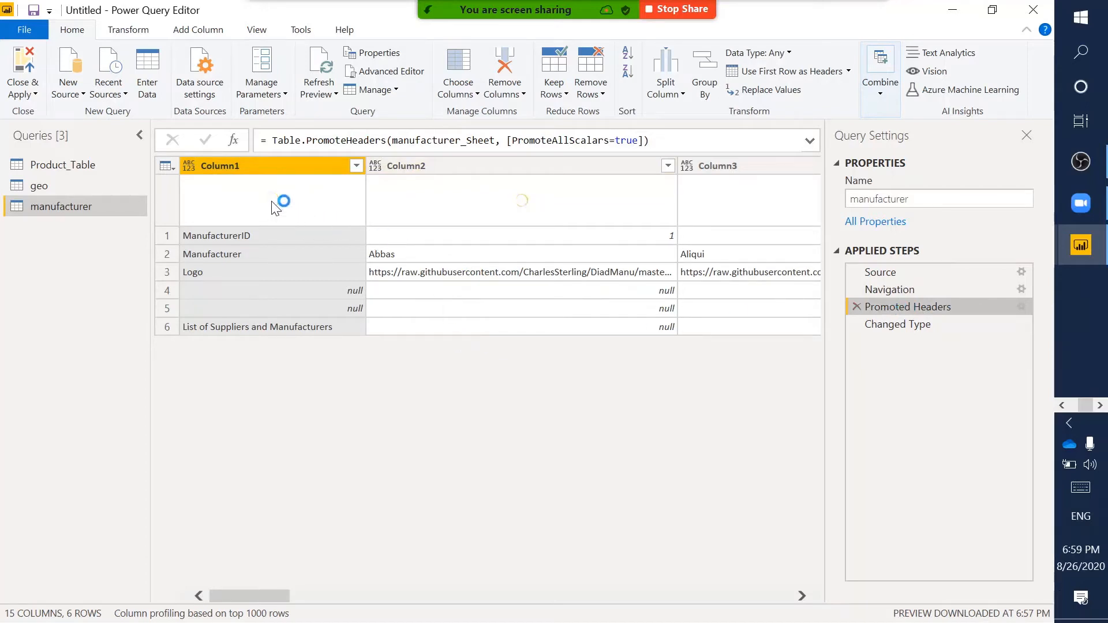
left_click(926, 324)
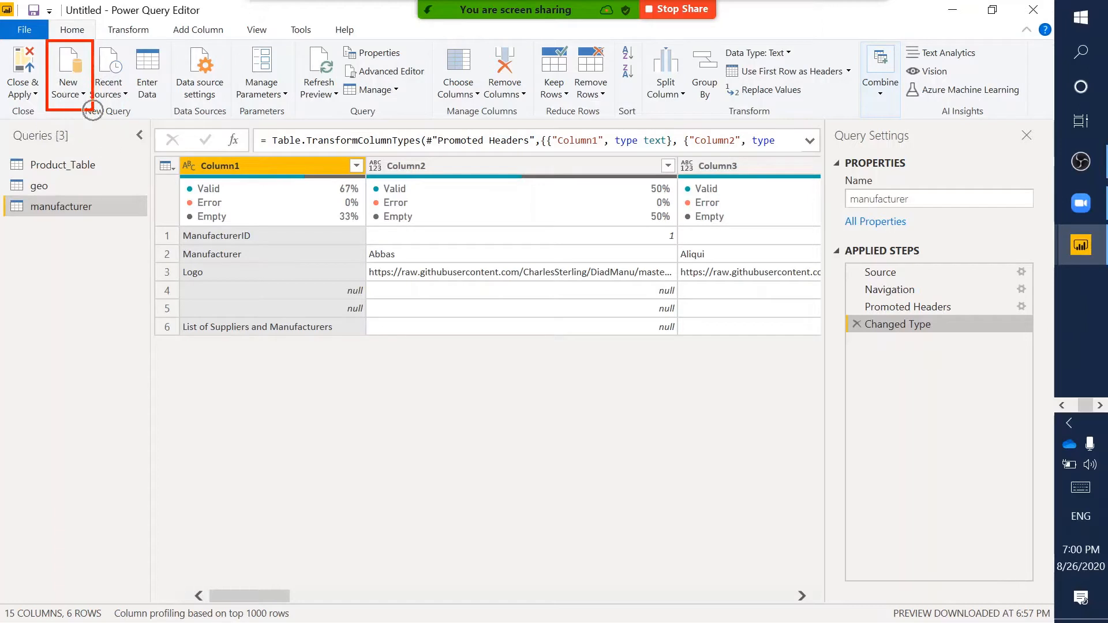
- Open sales.csv from DIAD\Data\USSales as a Text/CSV source to preview it
left_click(79, 95)
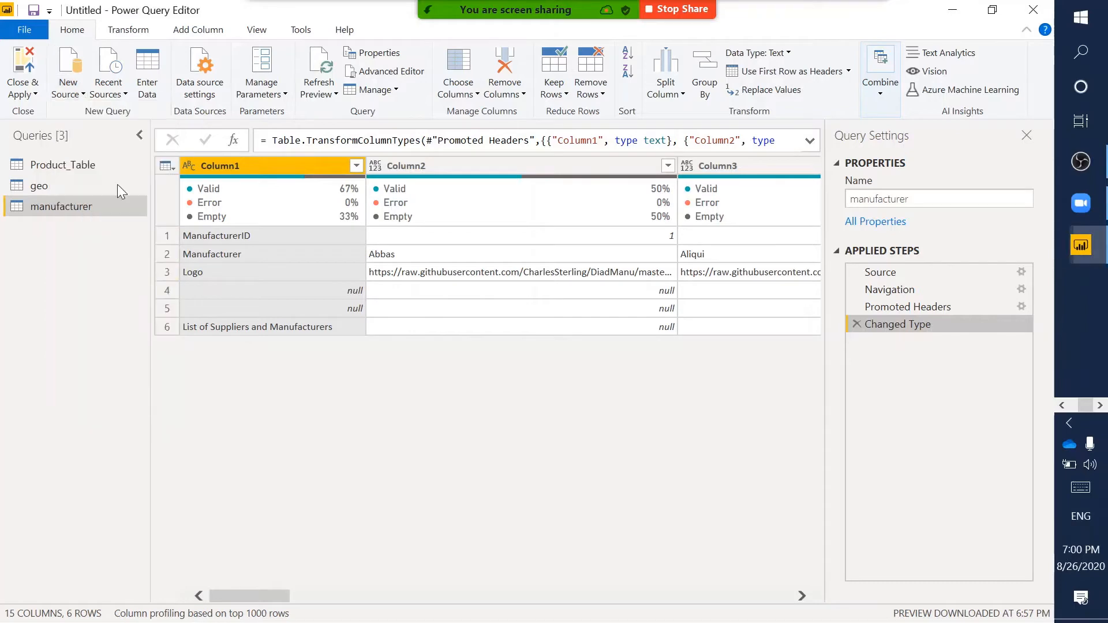
left_click(77, 96)
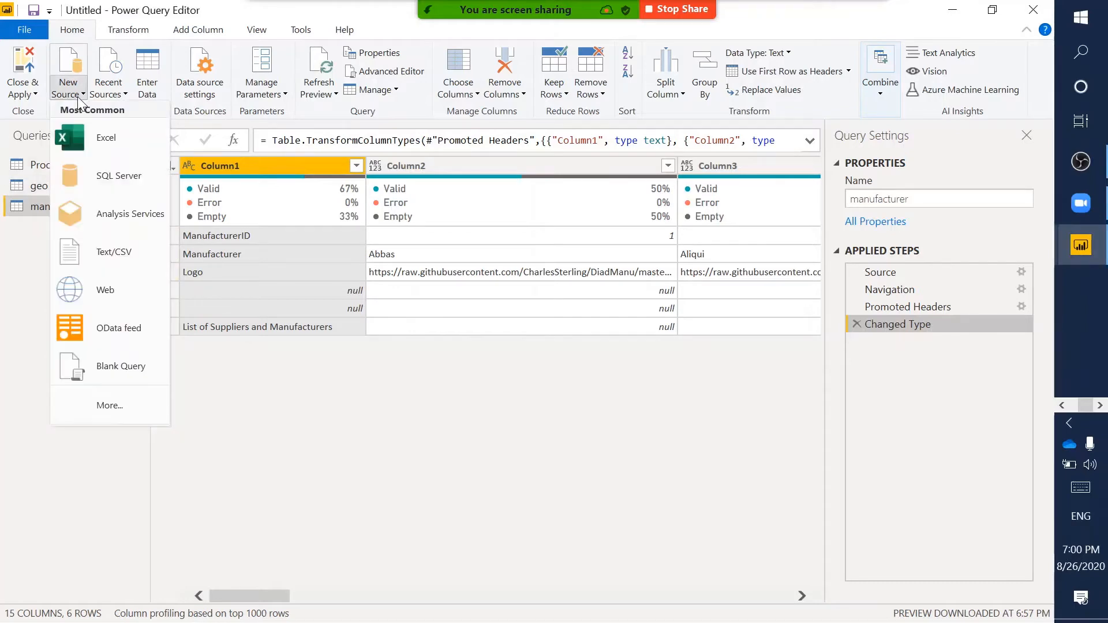
left_click(118, 249)
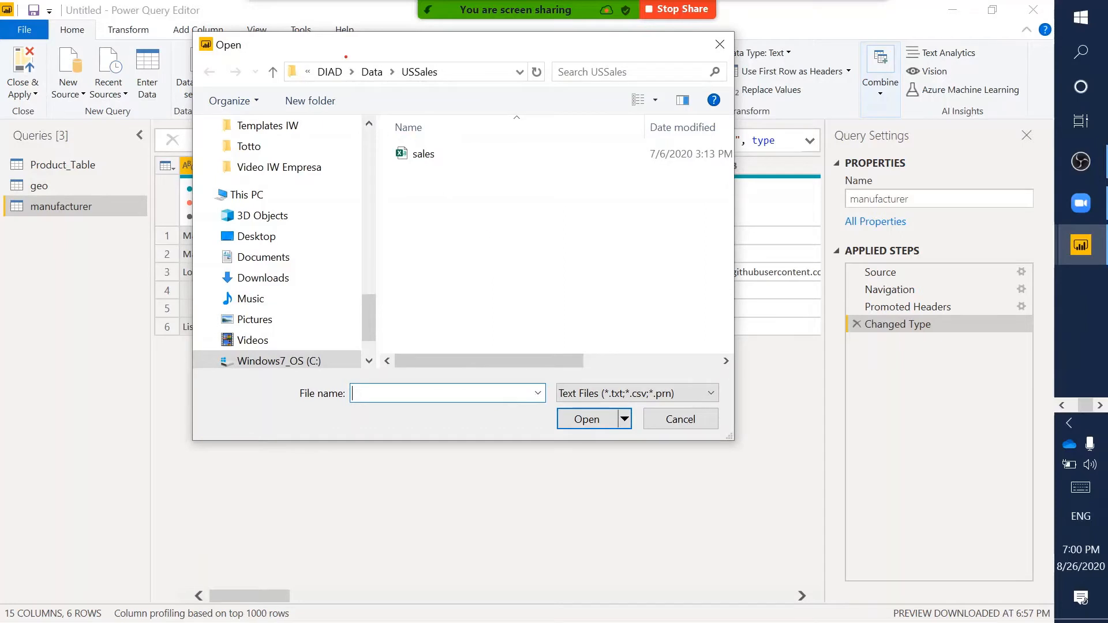
left_click_drag(276, 55, 533, 90)
left_click(432, 154)
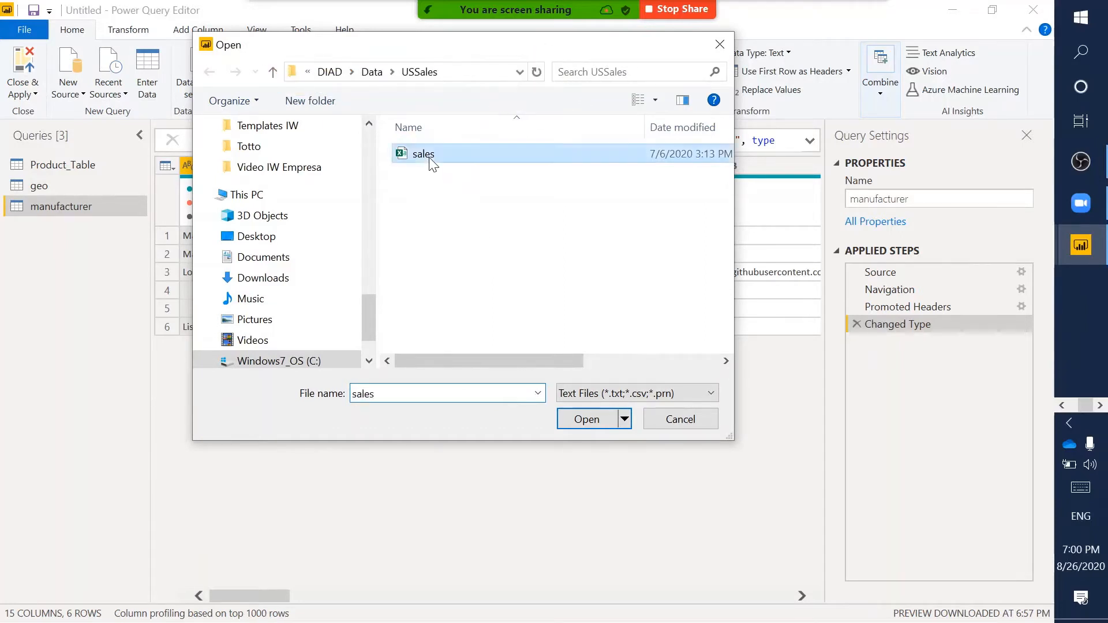
left_click(587, 424)
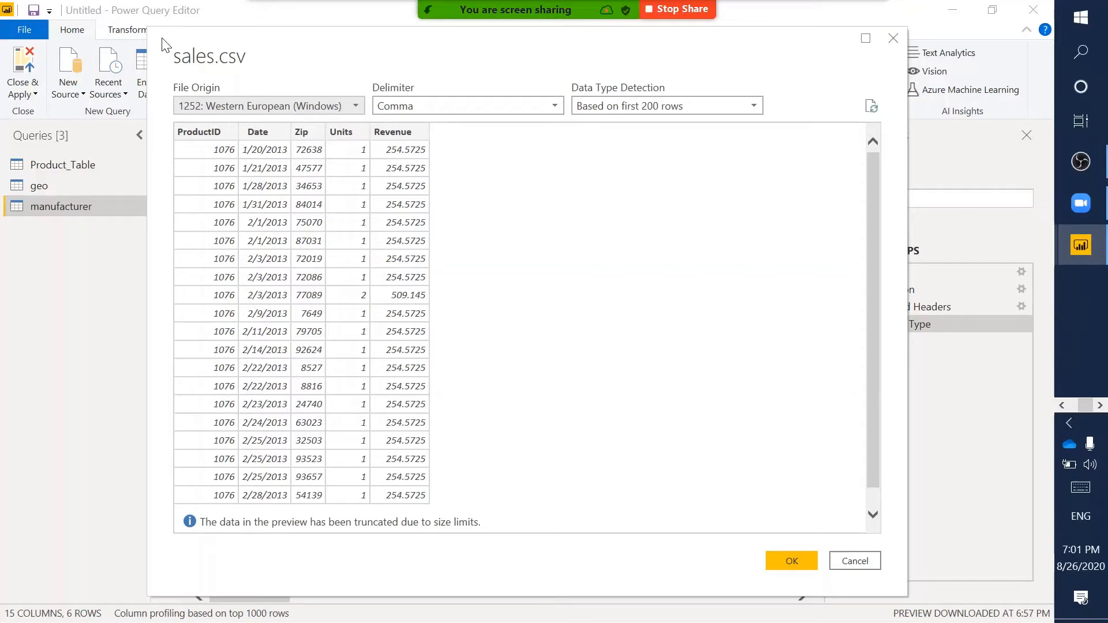
mouse_move(162, 44)
left_mouse_down()
mouse_move(329, 59)
mouse_move(469, 98)
mouse_move(220, 49)
mouse_move(567, 155)
mouse_move(798, 153)
mouse_move(824, 140)
left_mouse_up()
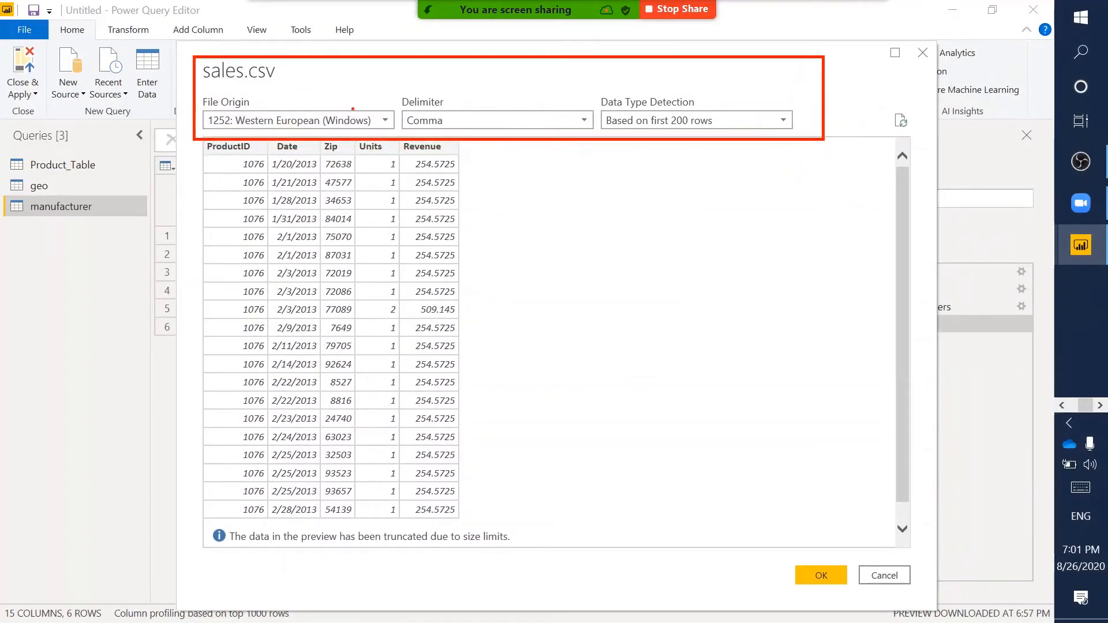
left_click_drag(200, 90, 398, 137)
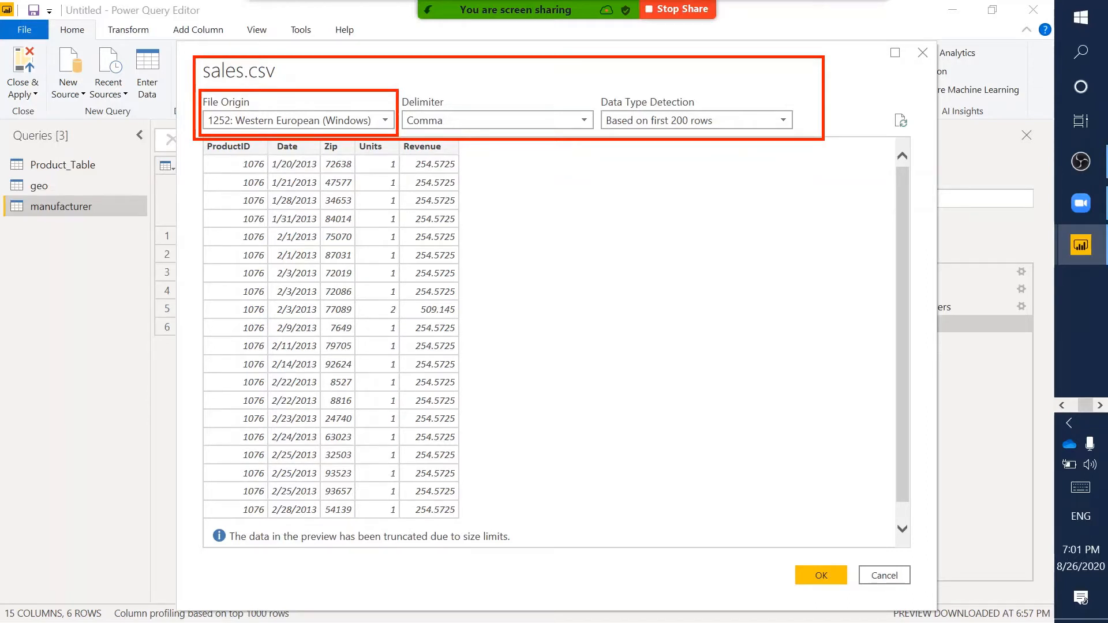
key("Escape")
left_click(295, 119)
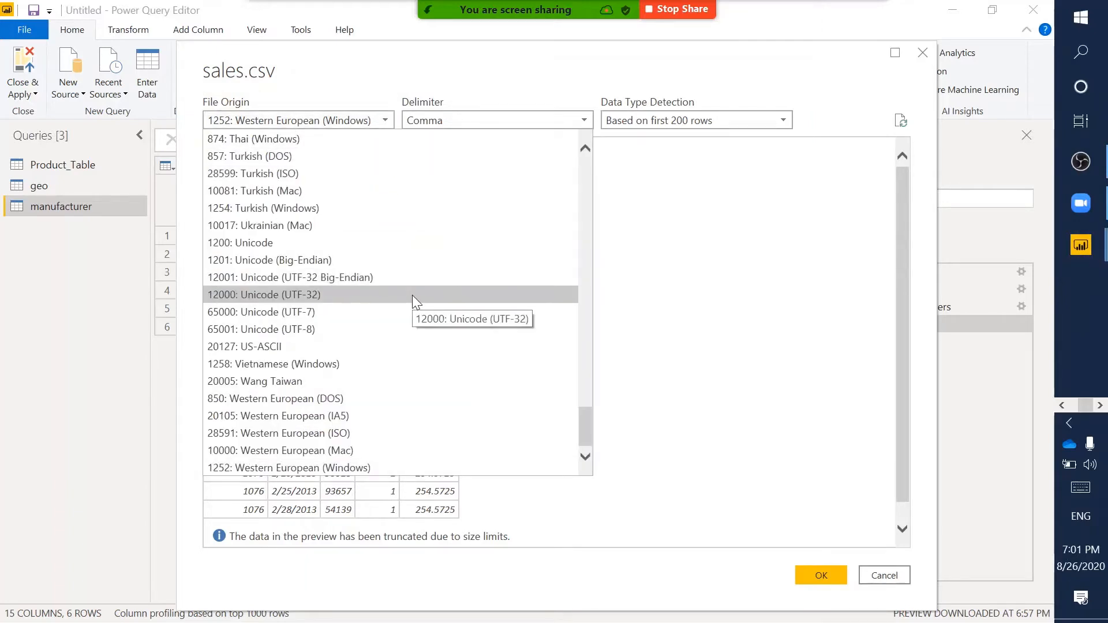
scroll(412, 296, "up", 7)
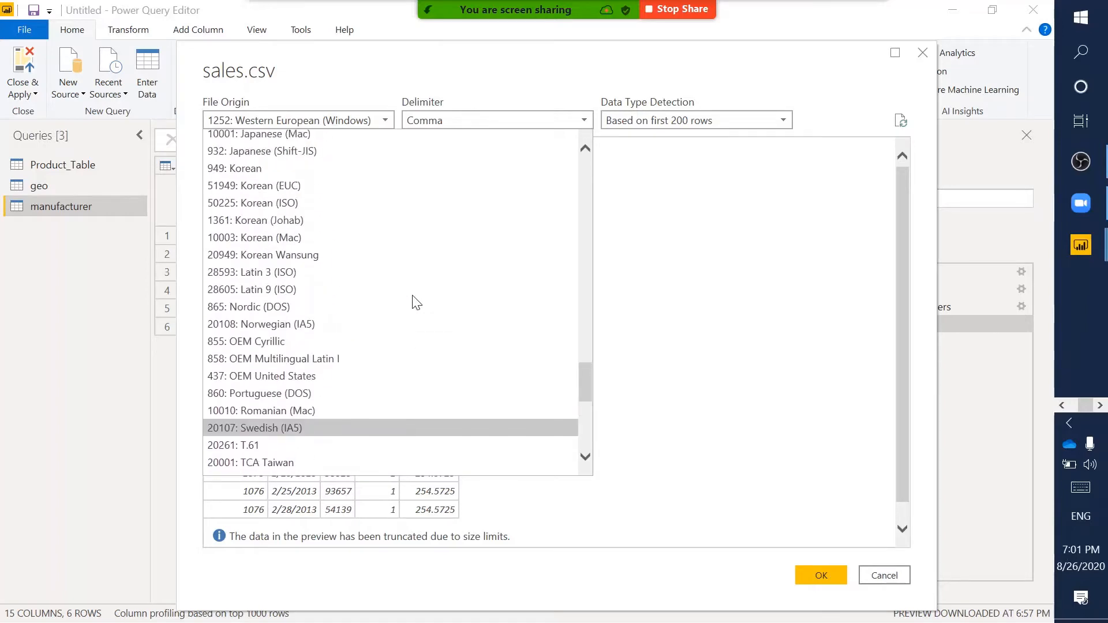
scroll(460, 239, "up", 10)
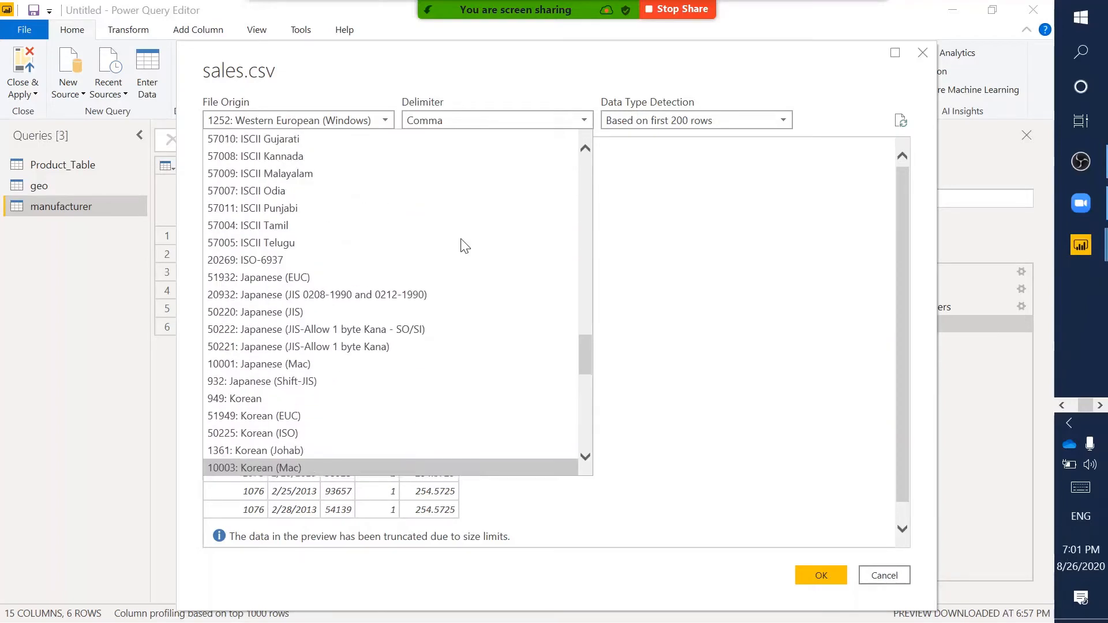
left_click(430, 87)
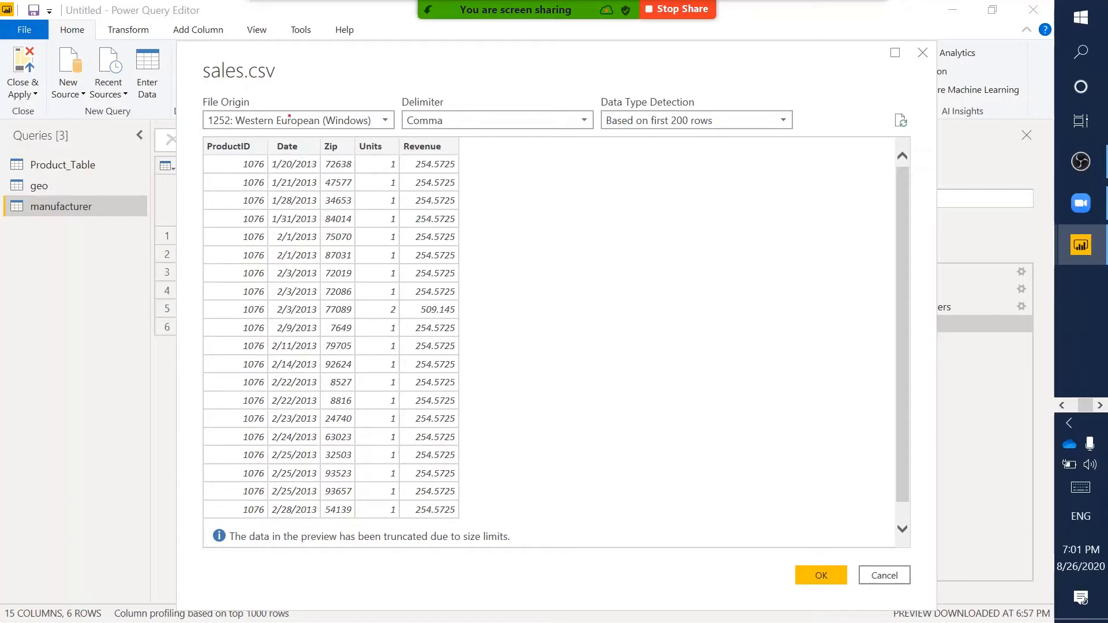
left_click(322, 120)
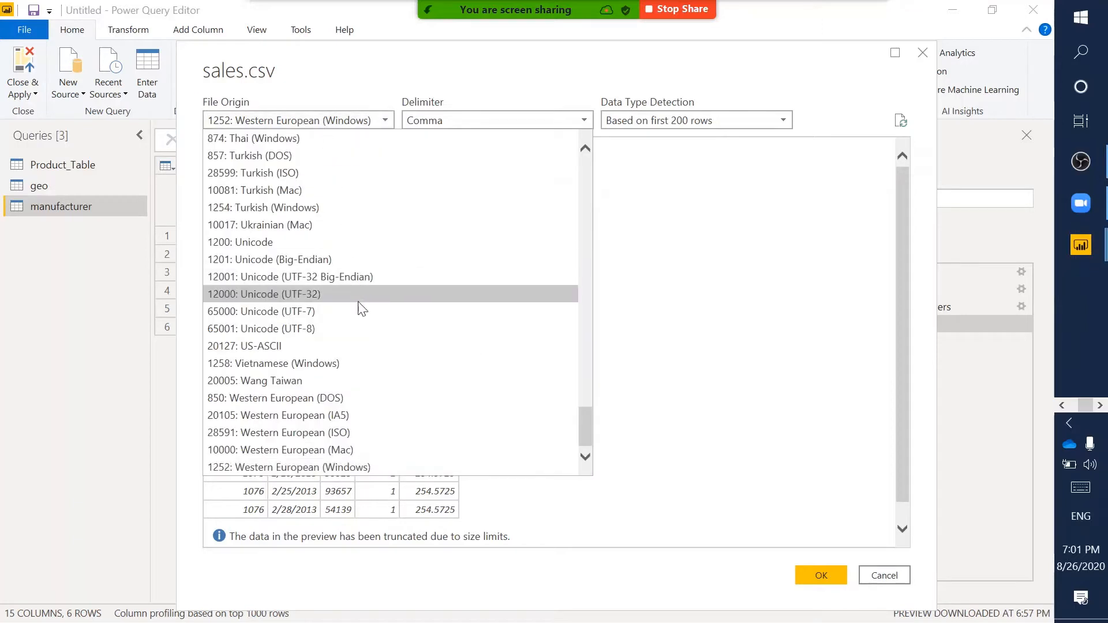
scroll(362, 309, "up", 4)
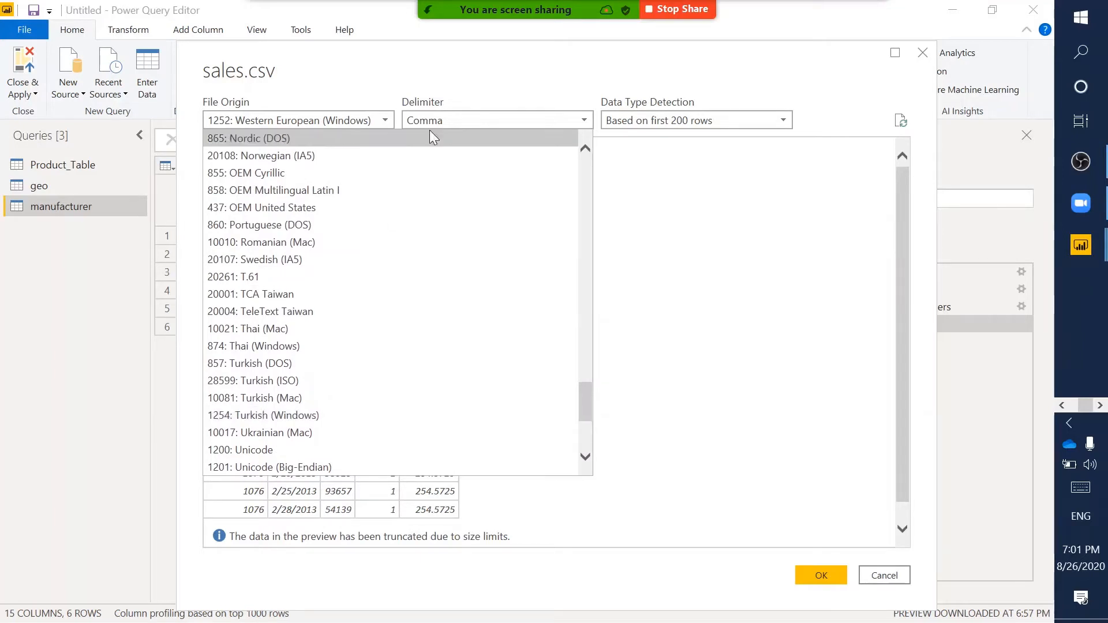
left_click(453, 82)
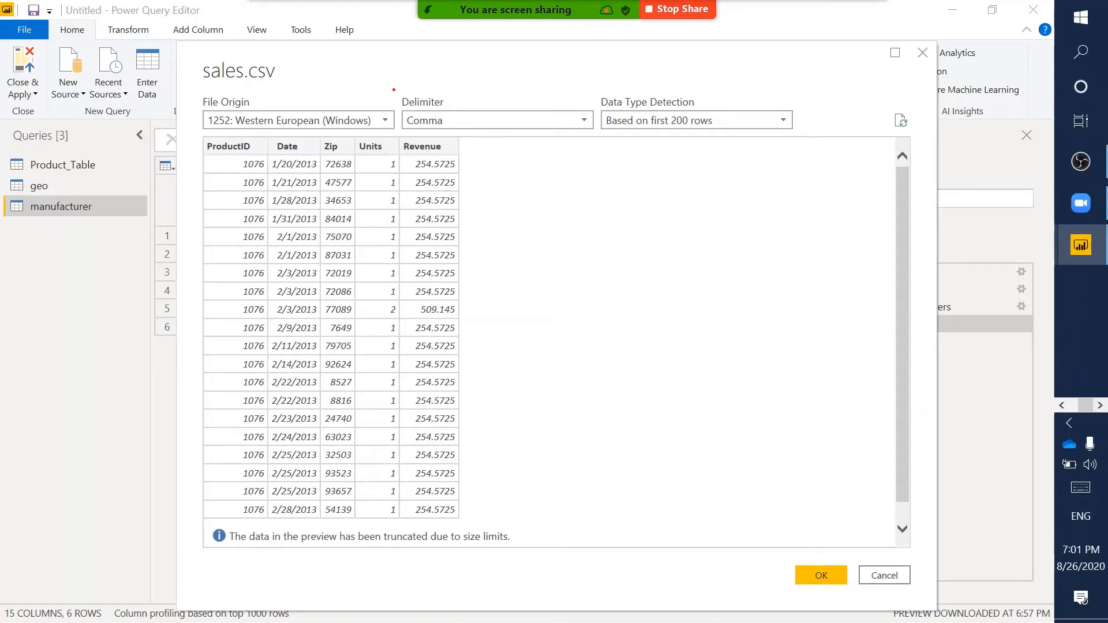
mouse_move(394, 90)
left_mouse_down()
mouse_move(615, 104)
mouse_move(599, 134)
left_mouse_up()
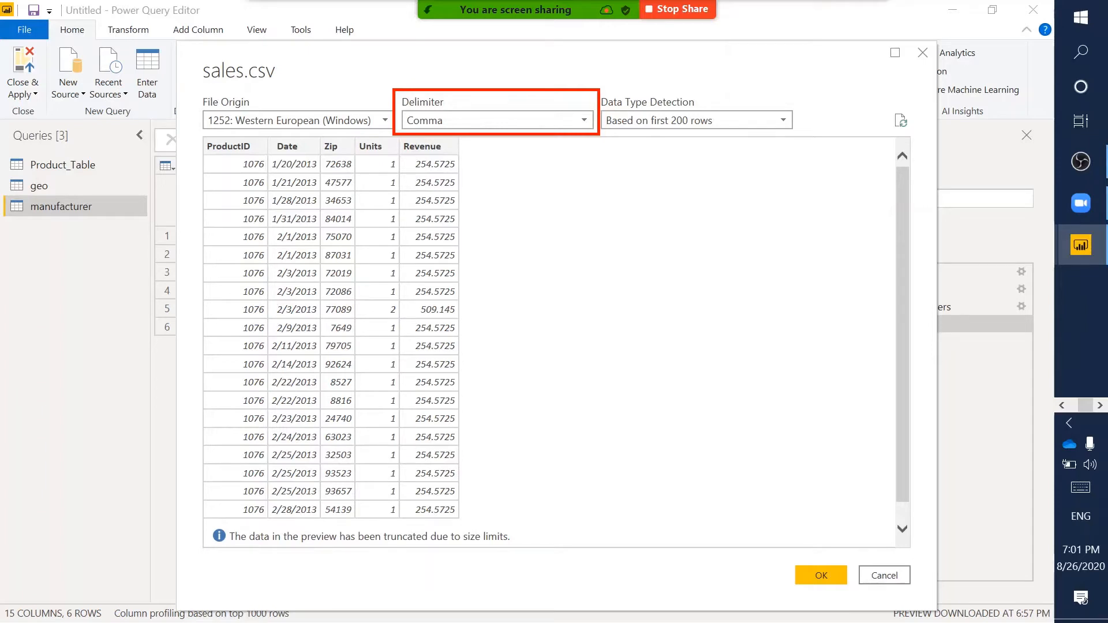
left_click(448, 115)
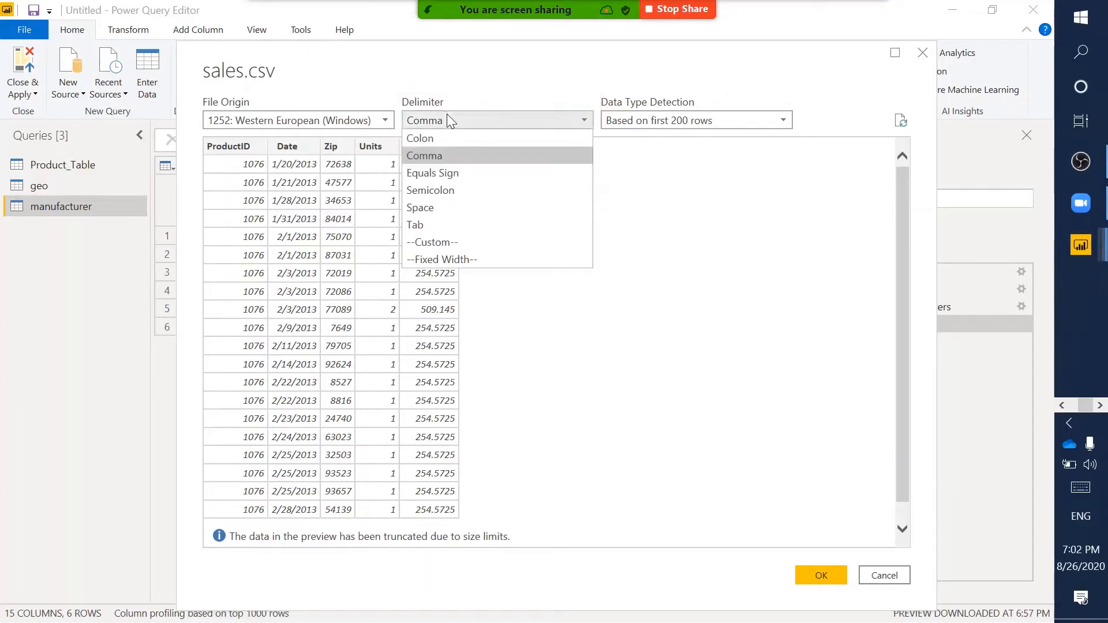
left_click(418, 157)
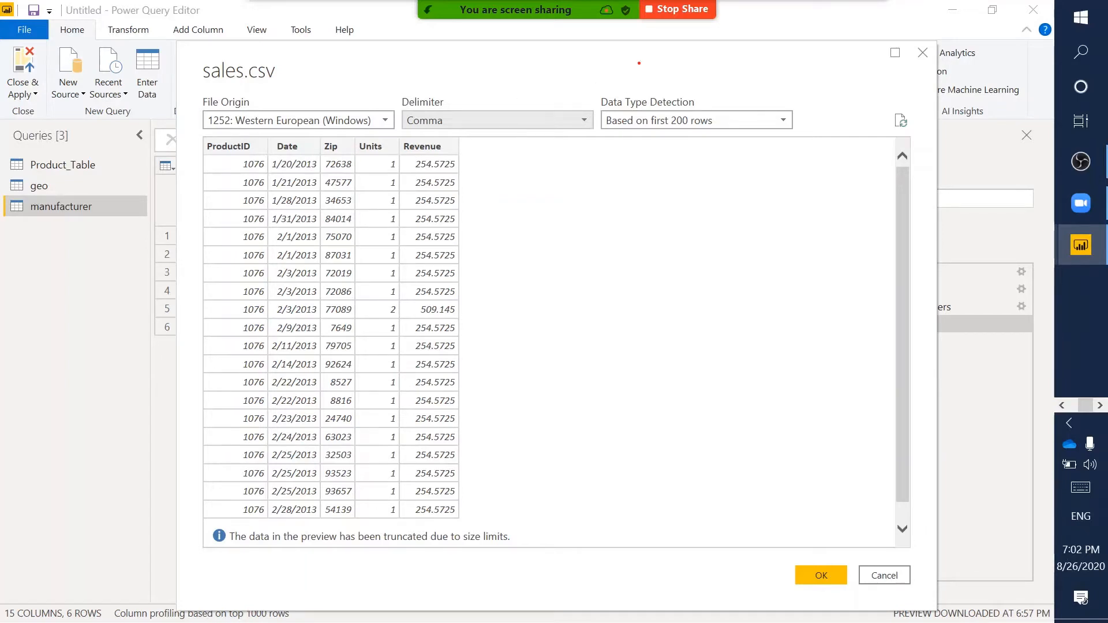
left_click_drag(598, 91, 804, 136)
- Accept the sales.csv preview to create the five-column sales query
left_click(808, 573)
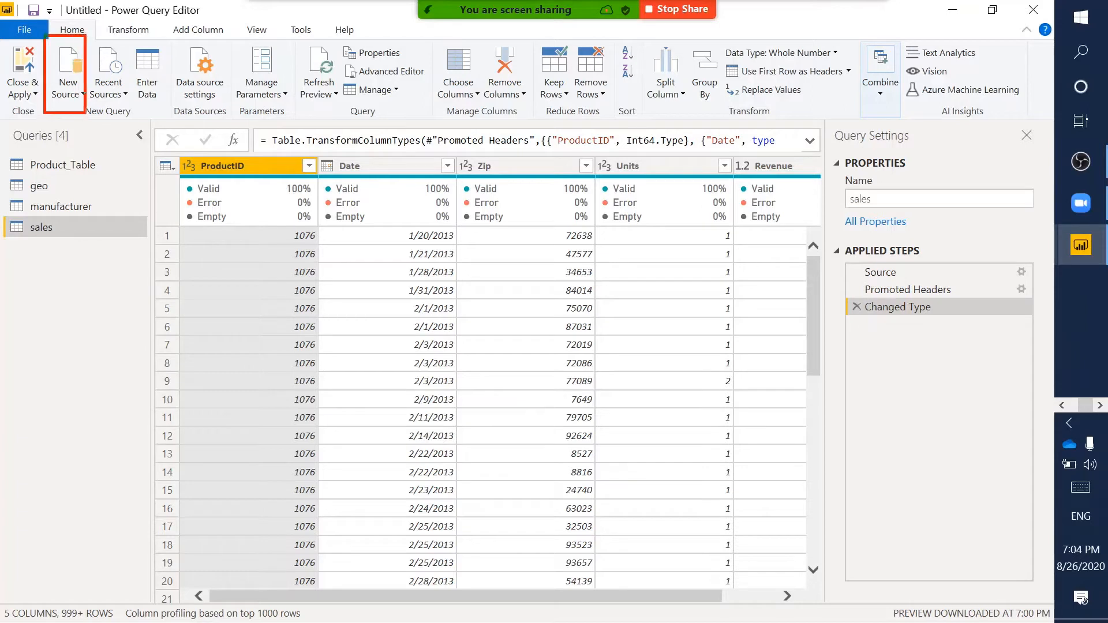
- Pick Folder from the full Get Data source catalogue and connect to it
left_click(82, 97)
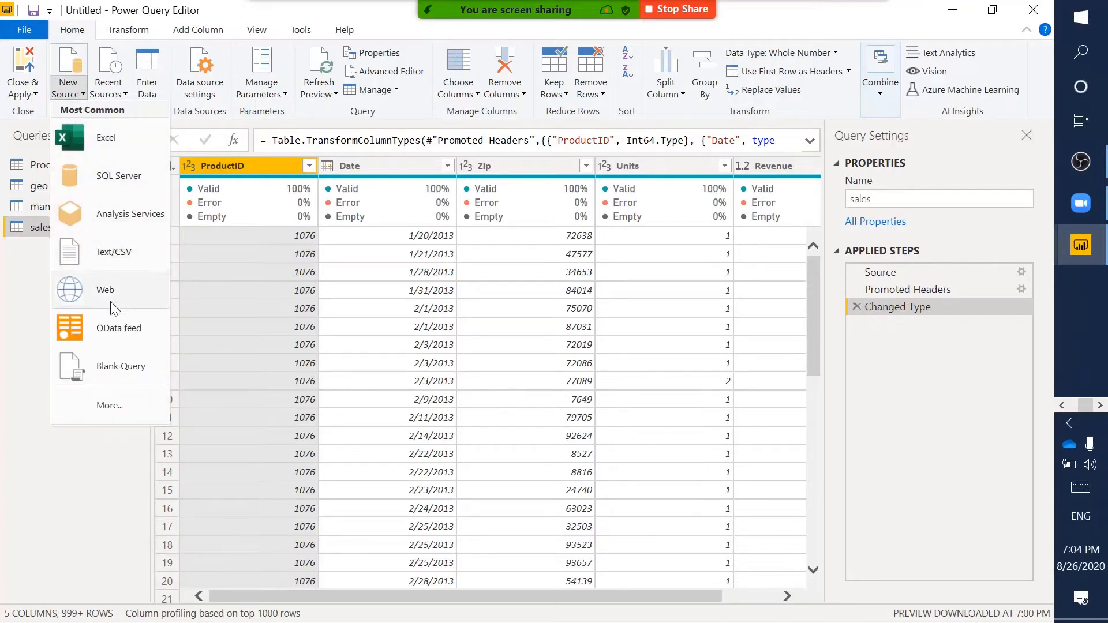
left_click(74, 400)
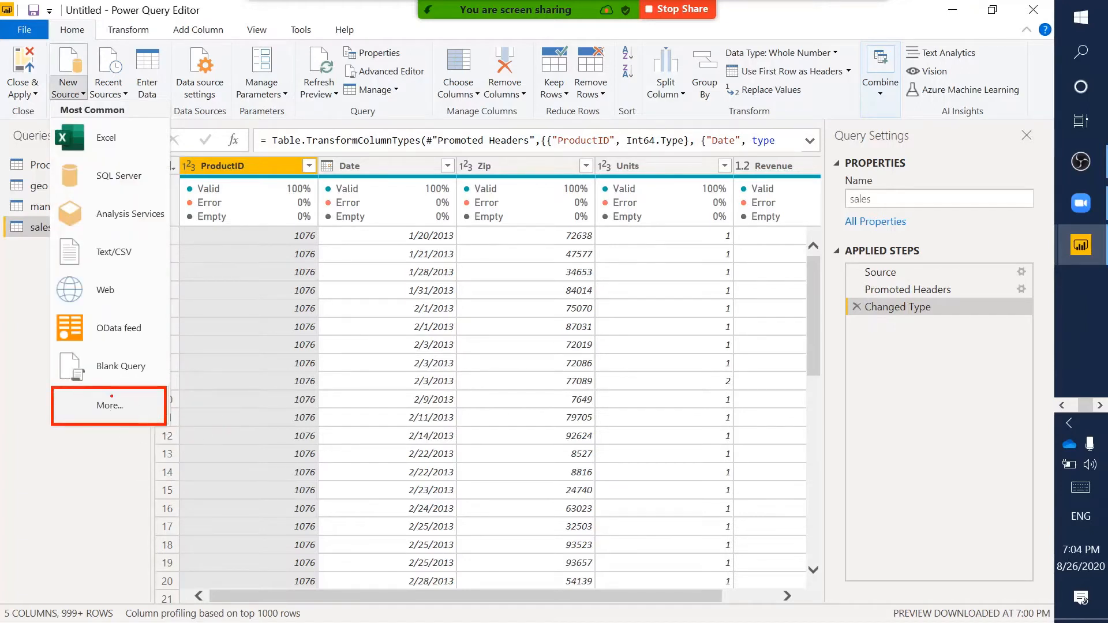
key("Escape")
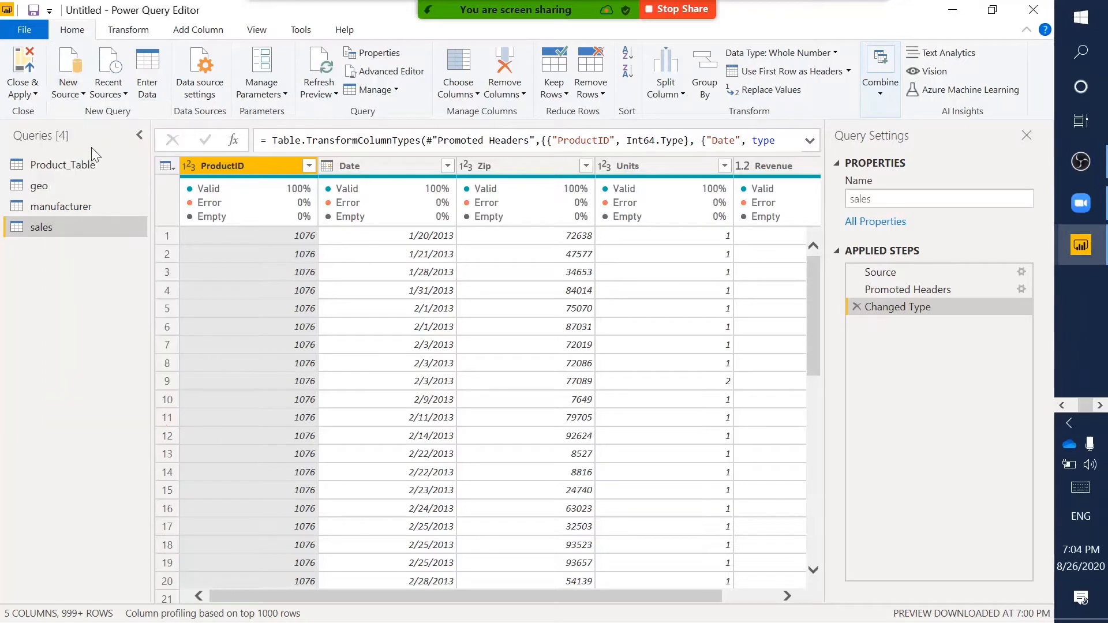
left_click(68, 89)
left_click(104, 399)
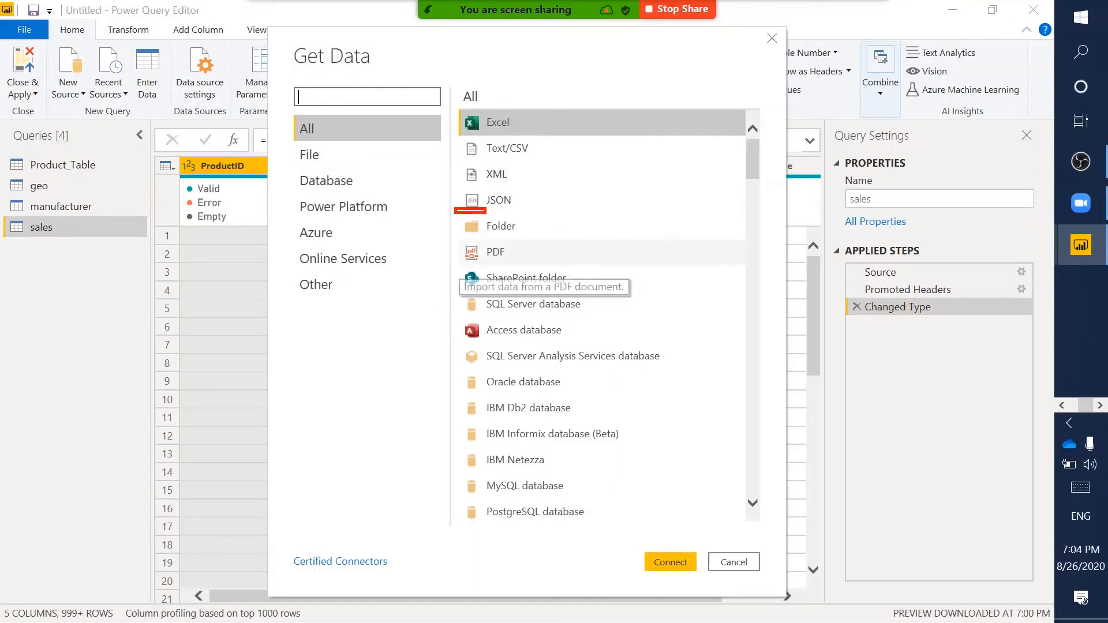
left_click(524, 237)
left_click(656, 562)
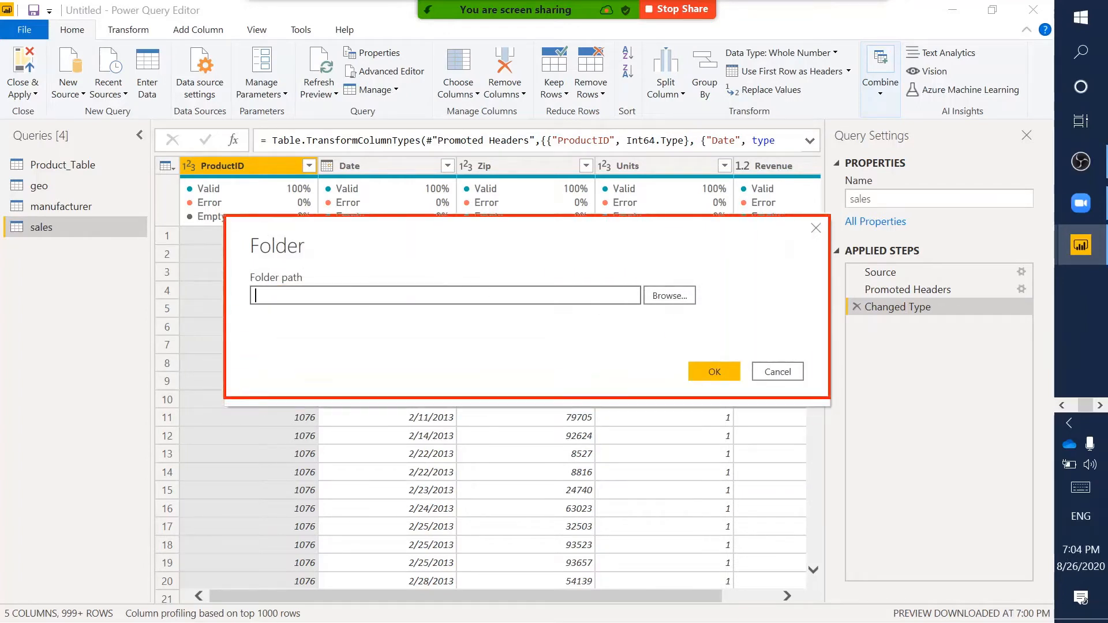
- Browse to C:\DIAD\Data\InternationalSales and accept it as the folder path
left_click(669, 295)
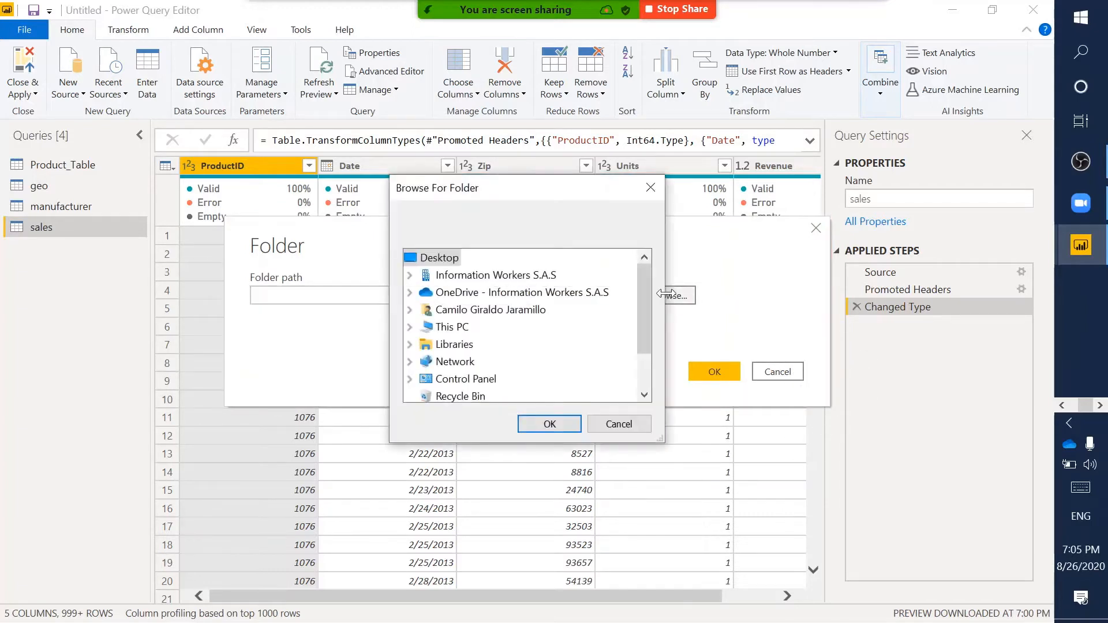
left_click_drag(648, 304, 646, 353)
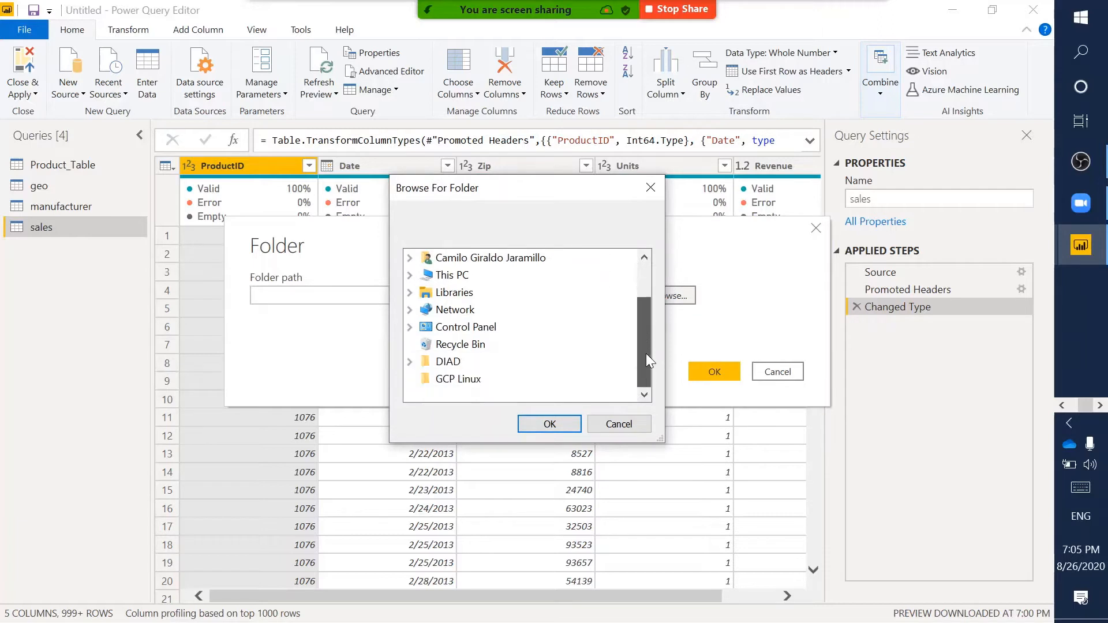
left_click(410, 362)
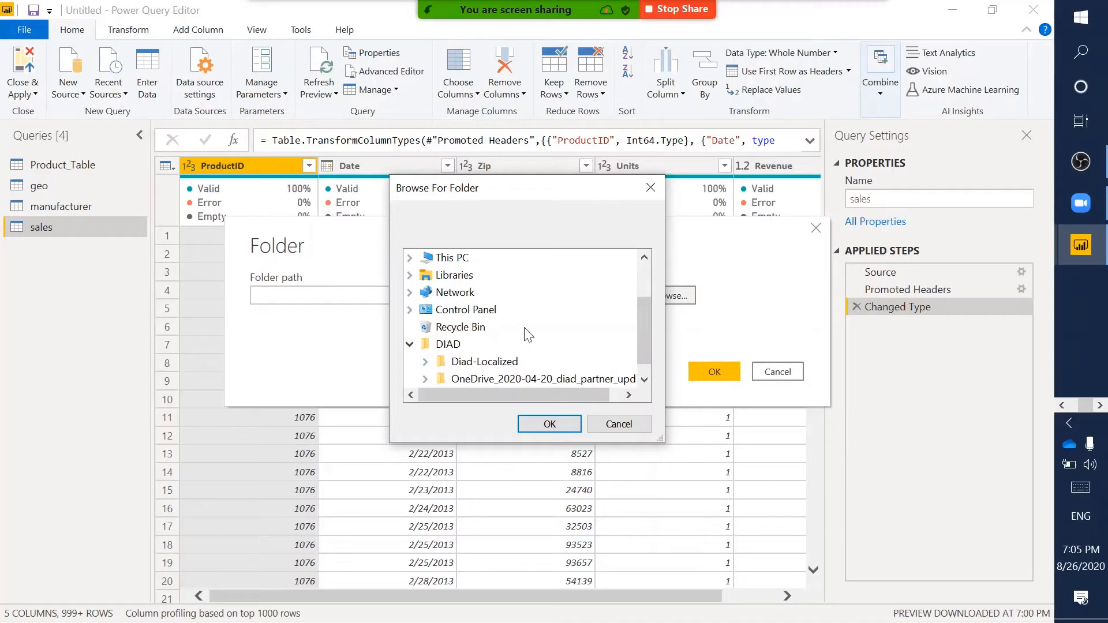
scroll(528, 335, "down", 1)
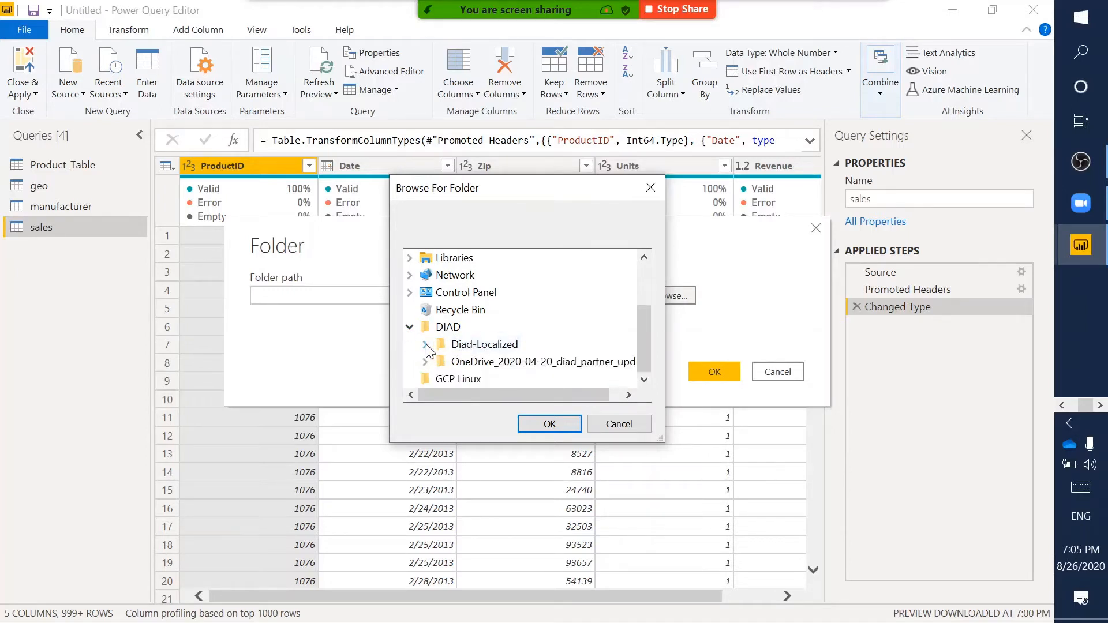
left_click(410, 327)
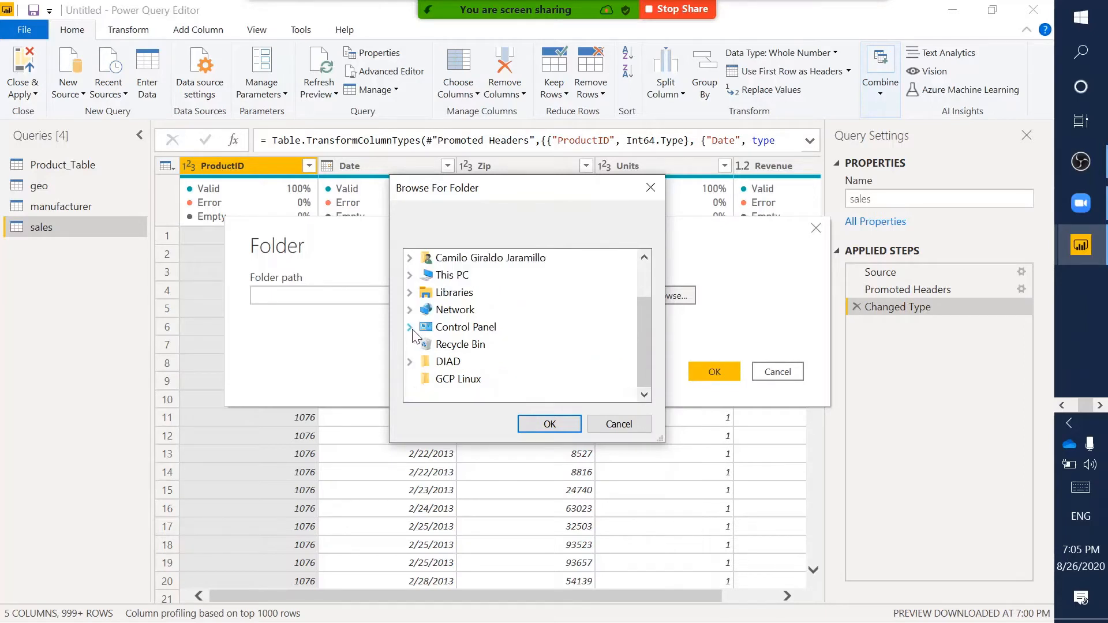
left_click(410, 275)
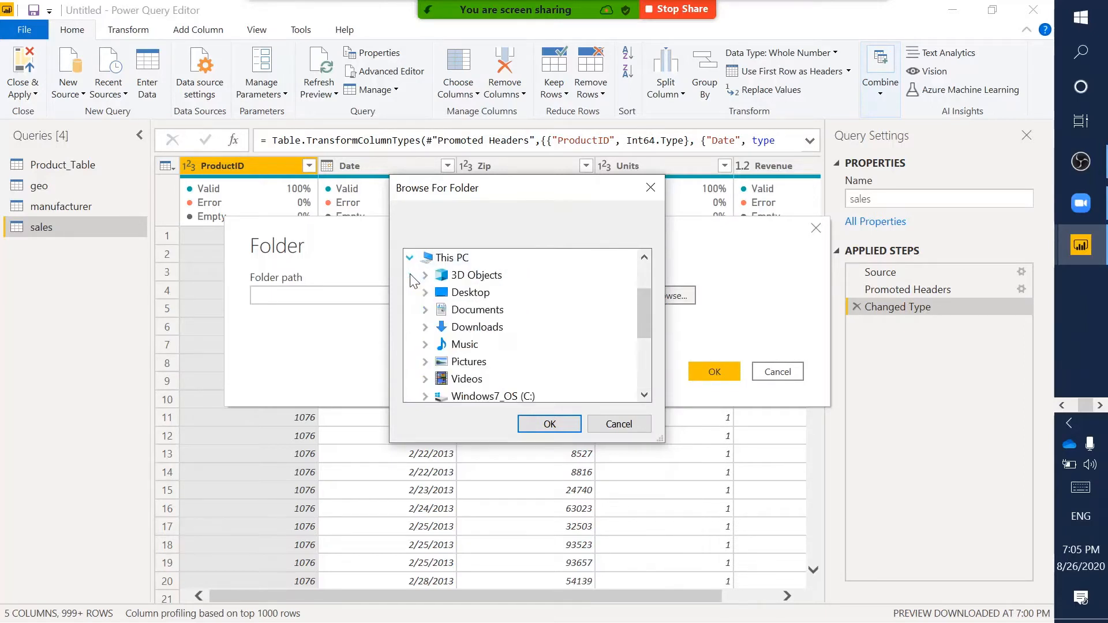
scroll(451, 356, "down", 1)
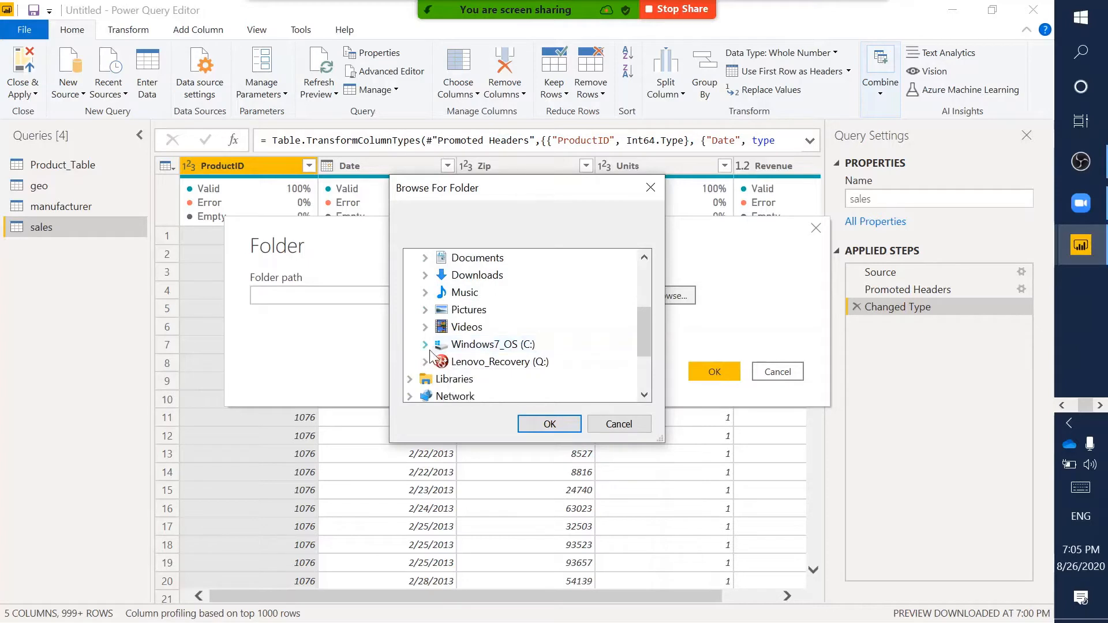
left_click(424, 346)
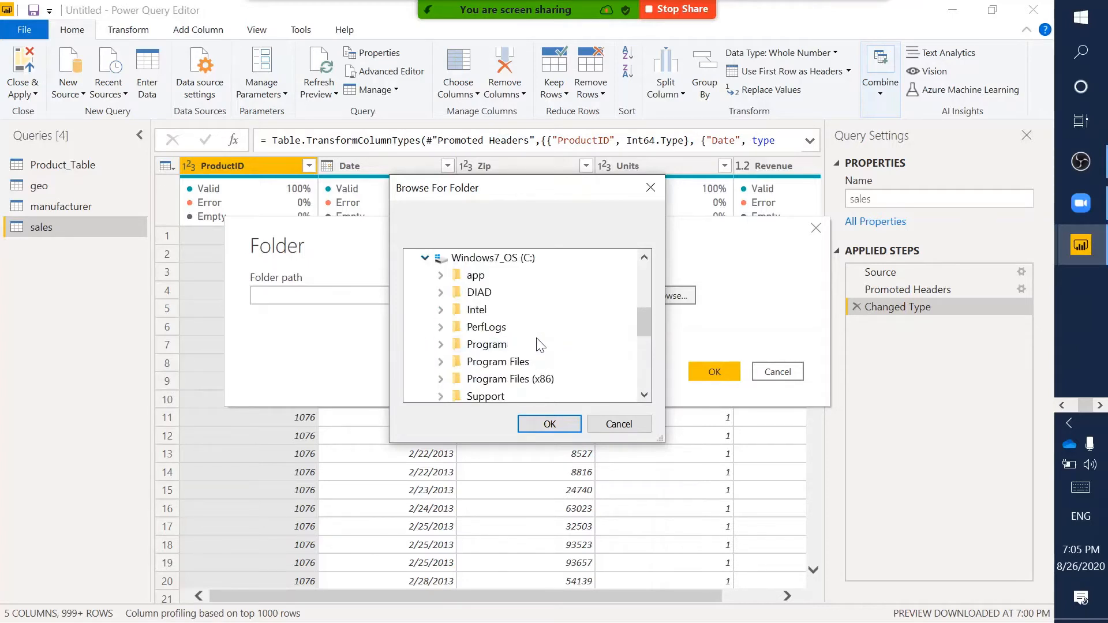
left_click(441, 292)
left_click(456, 309)
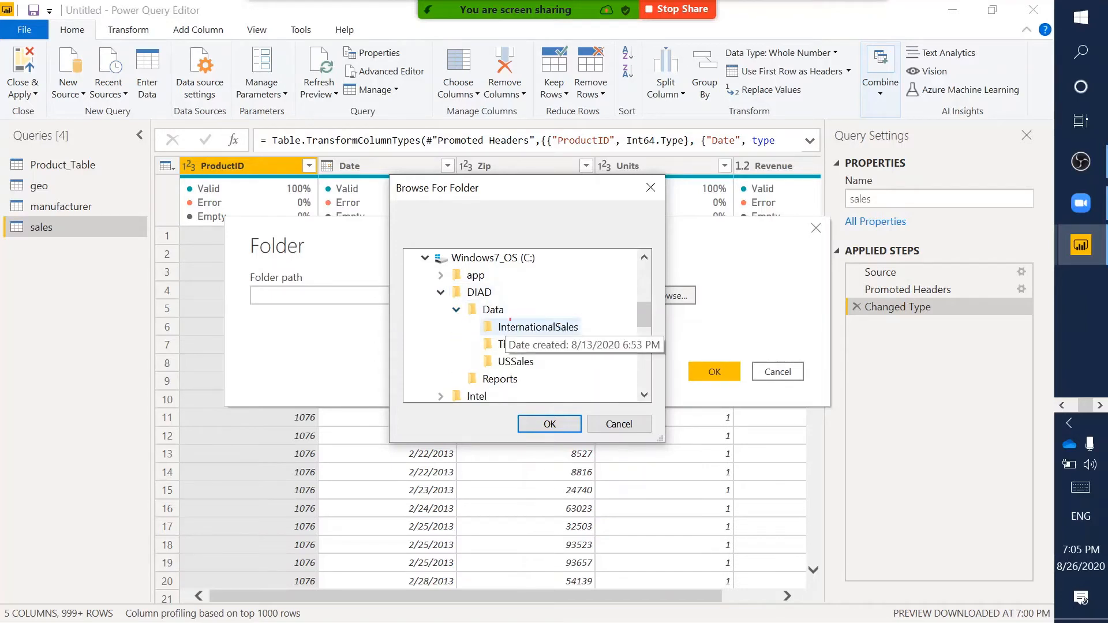
left_click_drag(477, 319, 584, 336)
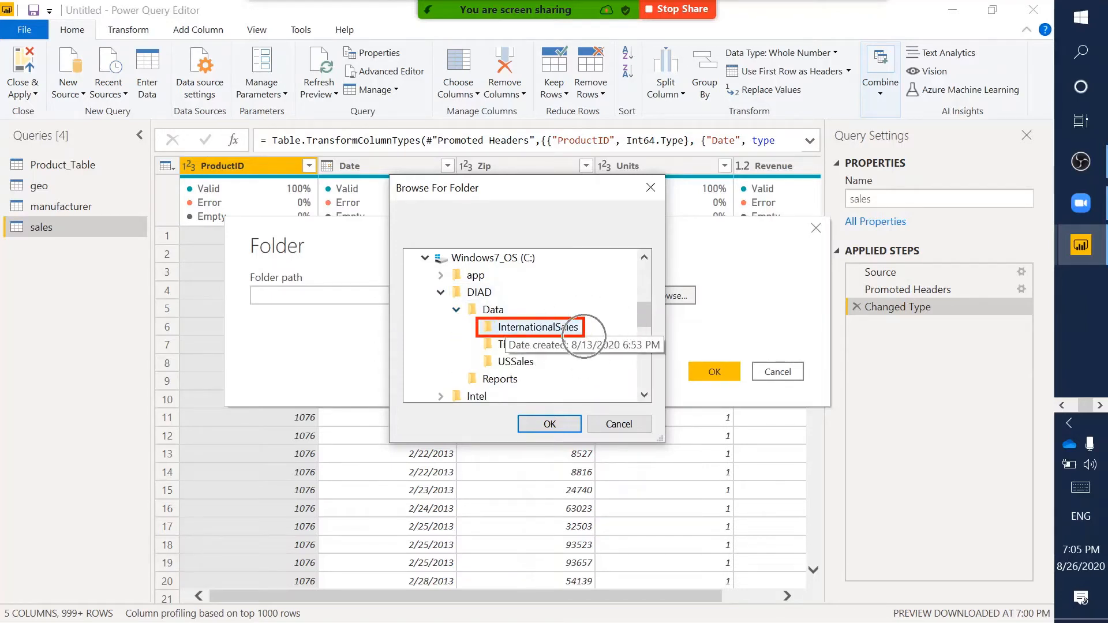
left_click(547, 328)
left_click(550, 424)
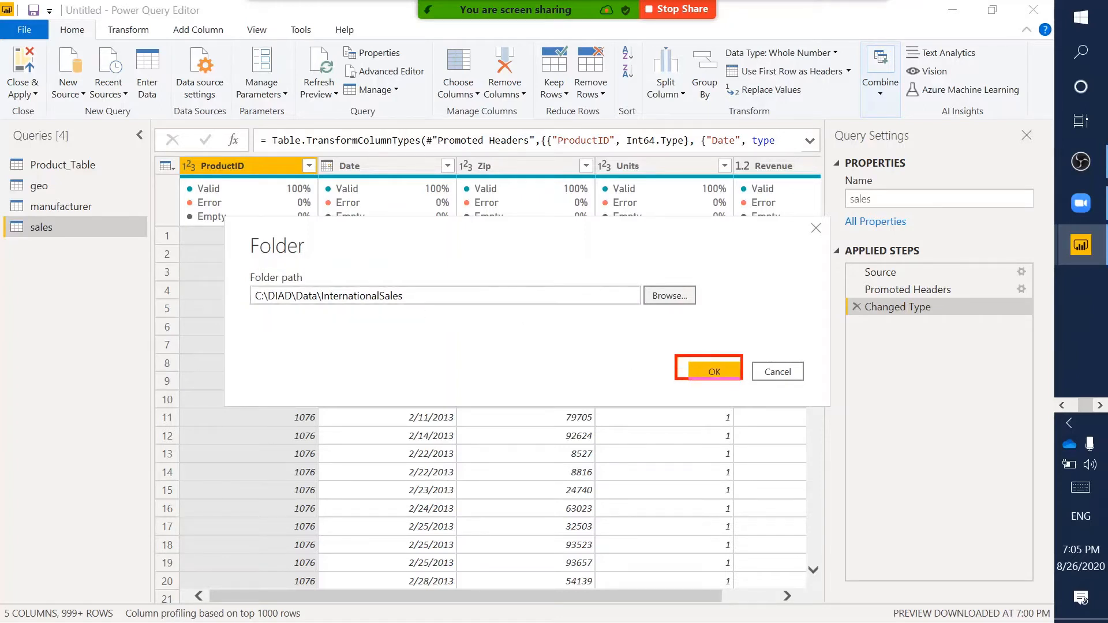
- Confirm the folder path, then highlight the previewed file list and its Name column
left_click(714, 371)
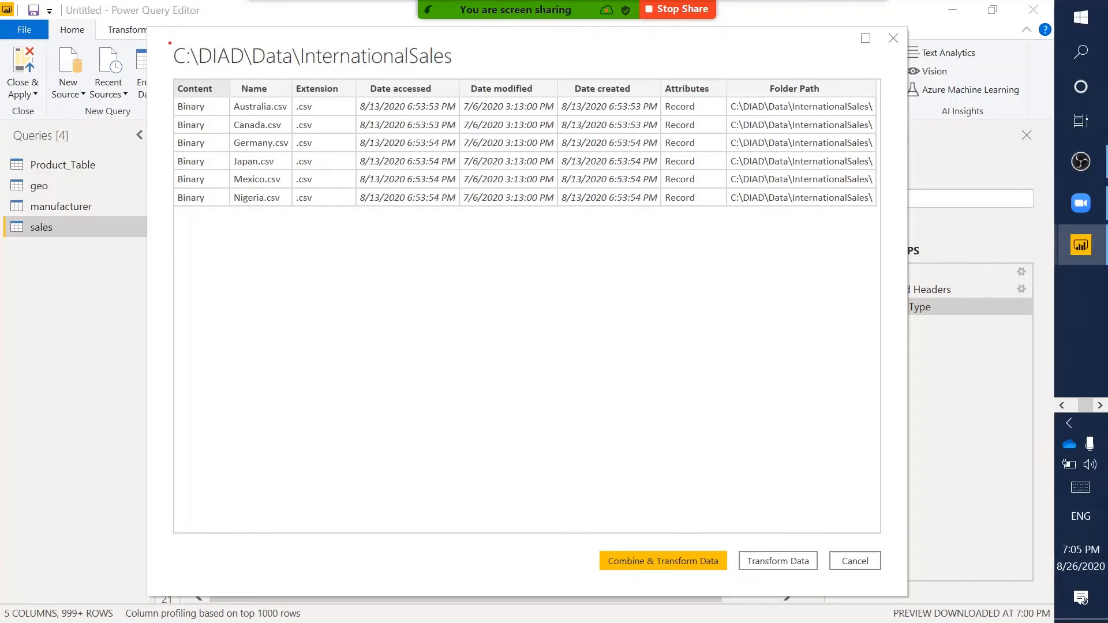
mouse_move(170, 43)
left_mouse_down()
mouse_move(294, 255)
mouse_move(775, 297)
mouse_move(958, 278)
mouse_move(886, 225)
left_mouse_up()
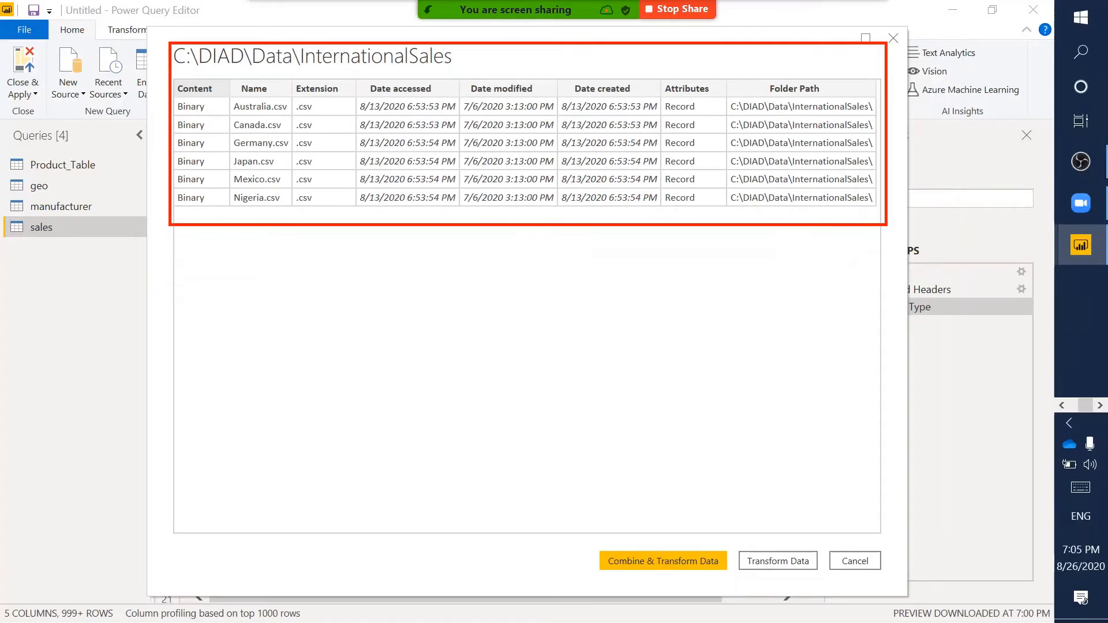
key("Escape")
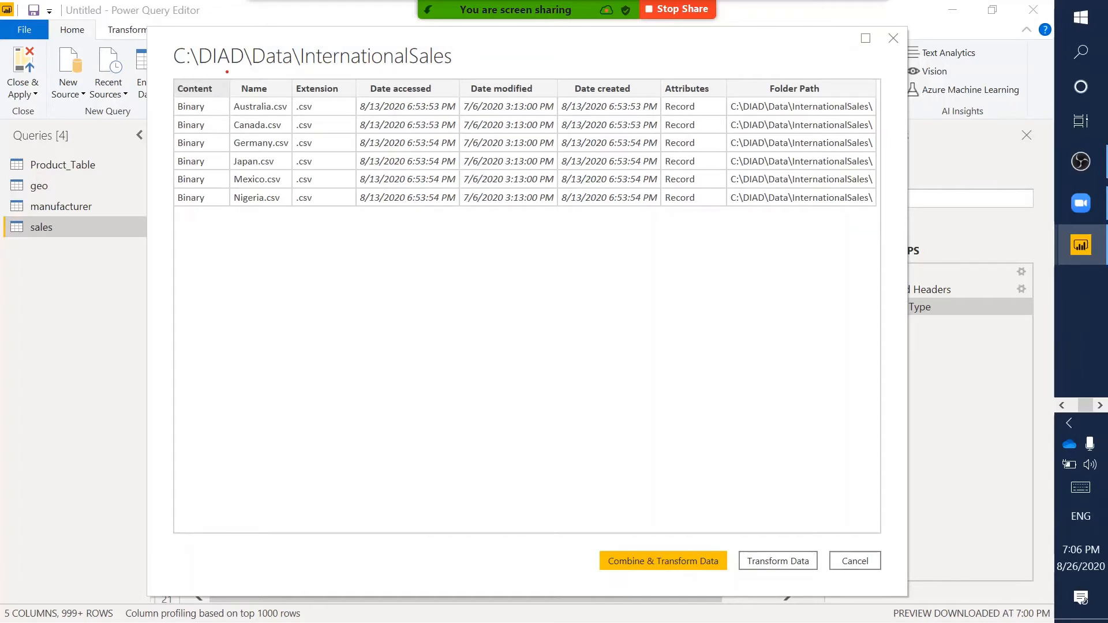
left_click_drag(228, 72, 283, 228)
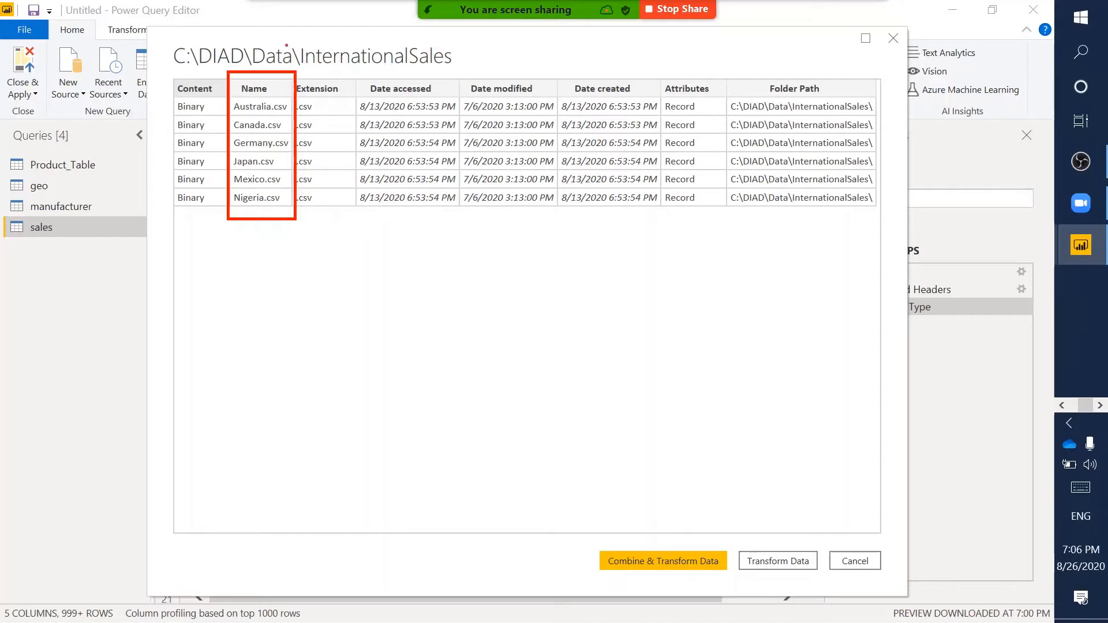
key("Escape")
- Highlight the Extension, date and Folder Path columns and the dialog's action buttons
key("XF86AudioMute")
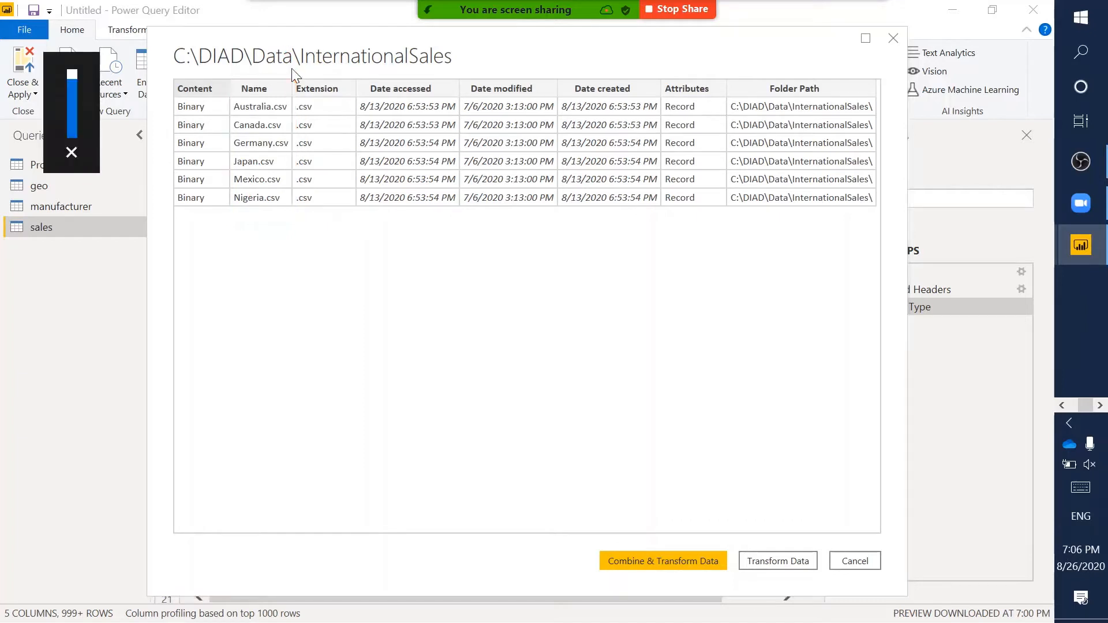
key("ctrl+2")
left_click_drag(290, 71, 360, 213)
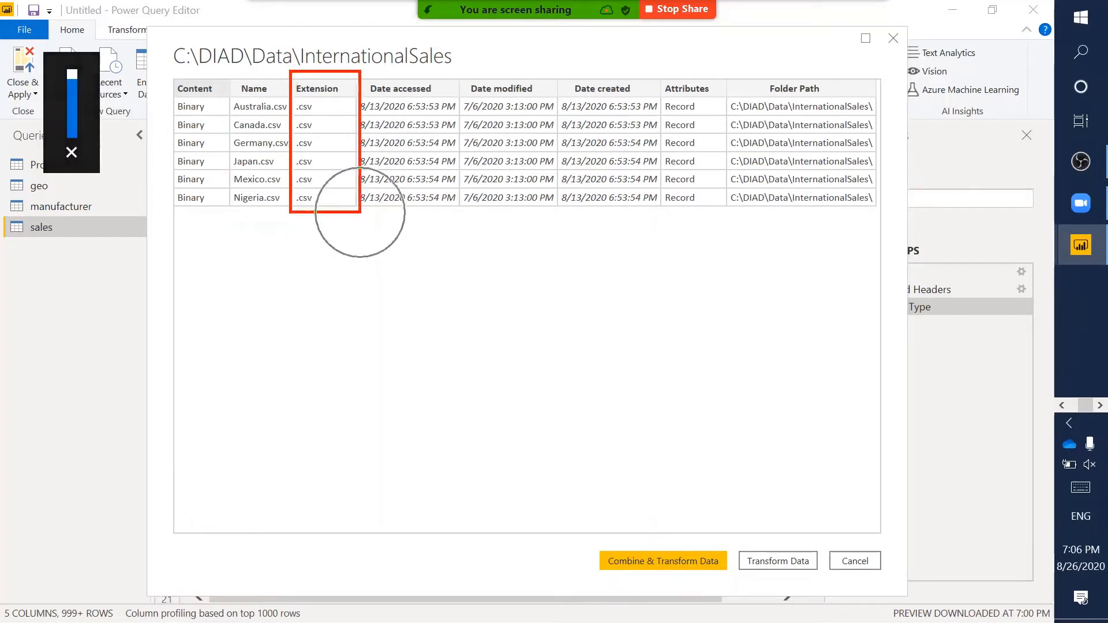
key("Escape")
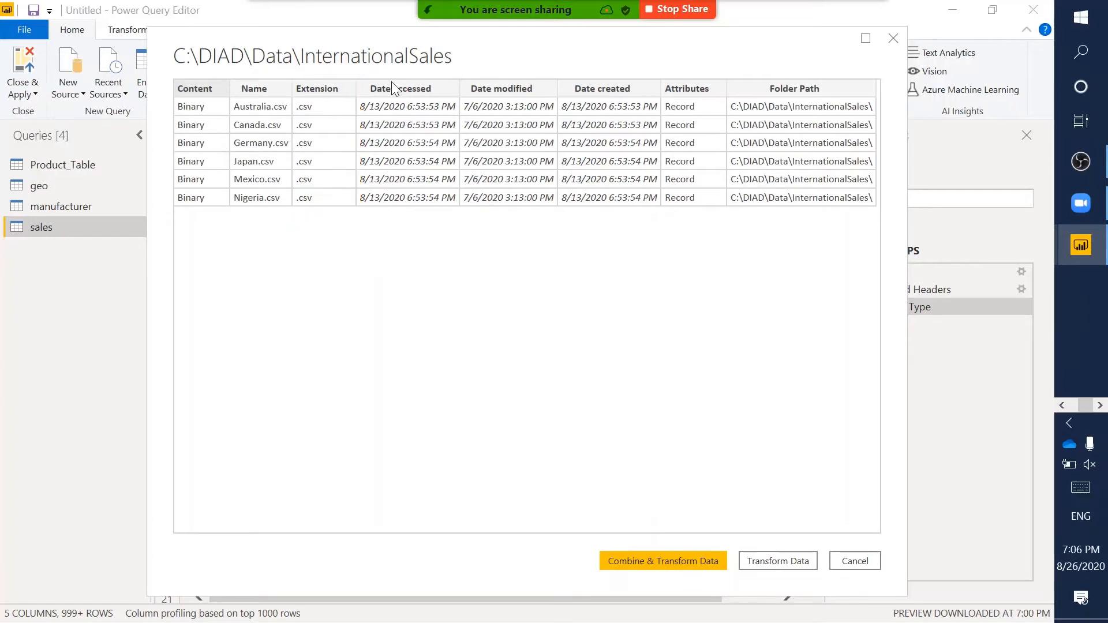
key("ctrl+2")
mouse_move(355, 75)
left_mouse_down()
mouse_move(458, 222)
mouse_move(581, 228)
mouse_move(572, 213)
mouse_move(663, 215)
left_mouse_up()
key("Escape")
key("ctrl+2")
left_click_drag(727, 79, 893, 213)
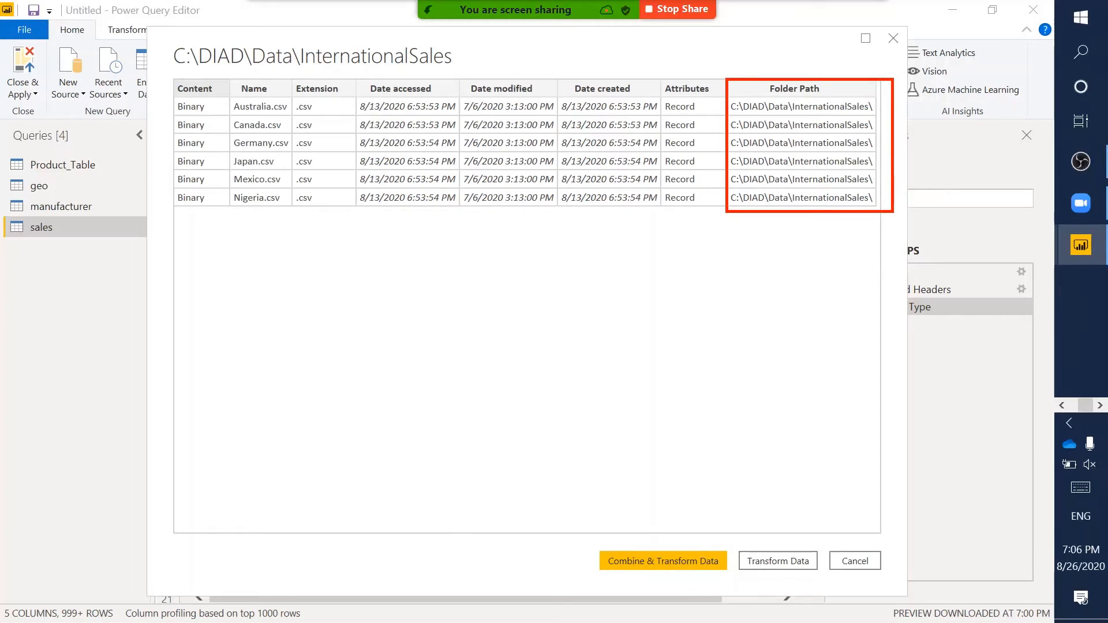
key("Escape")
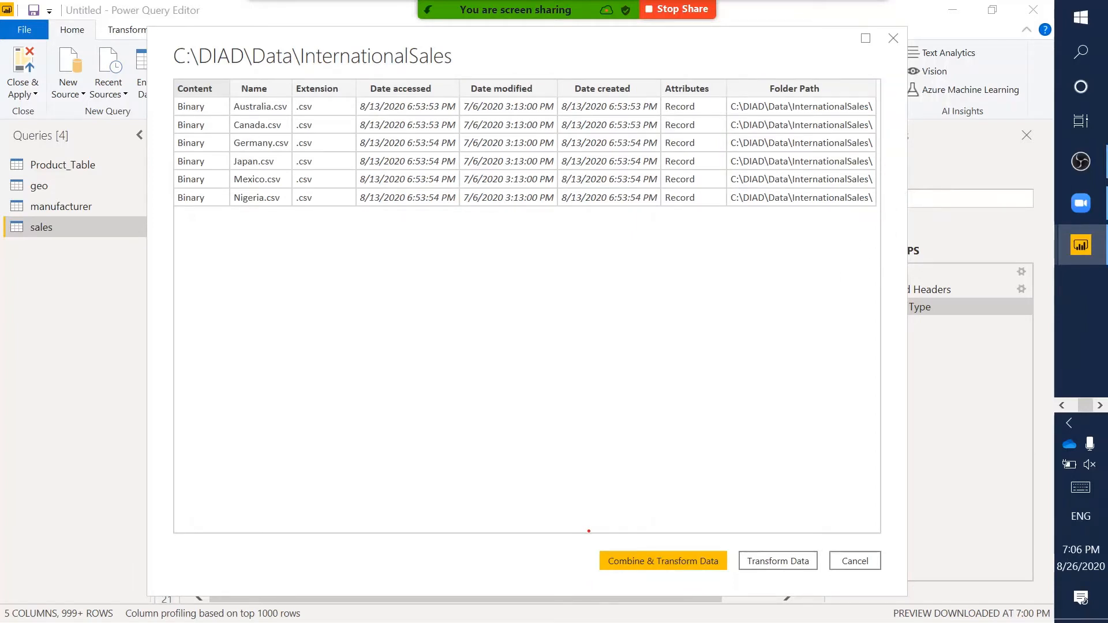
mouse_move(590, 531)
left_mouse_down()
mouse_move(820, 581)
mouse_move(895, 581)
left_mouse_up()
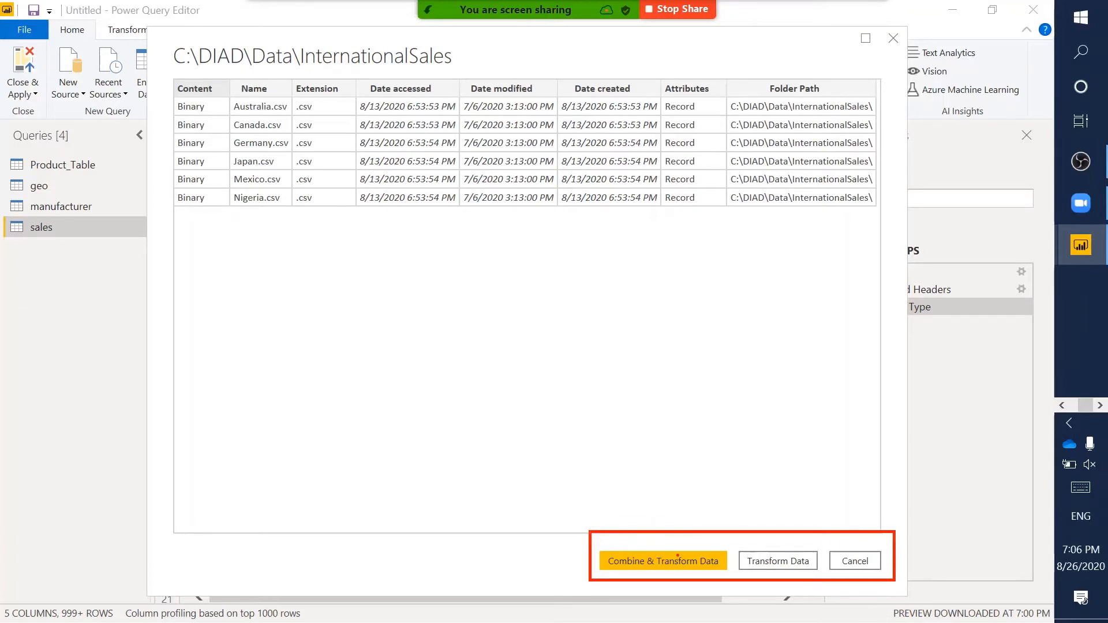
key("Escape")
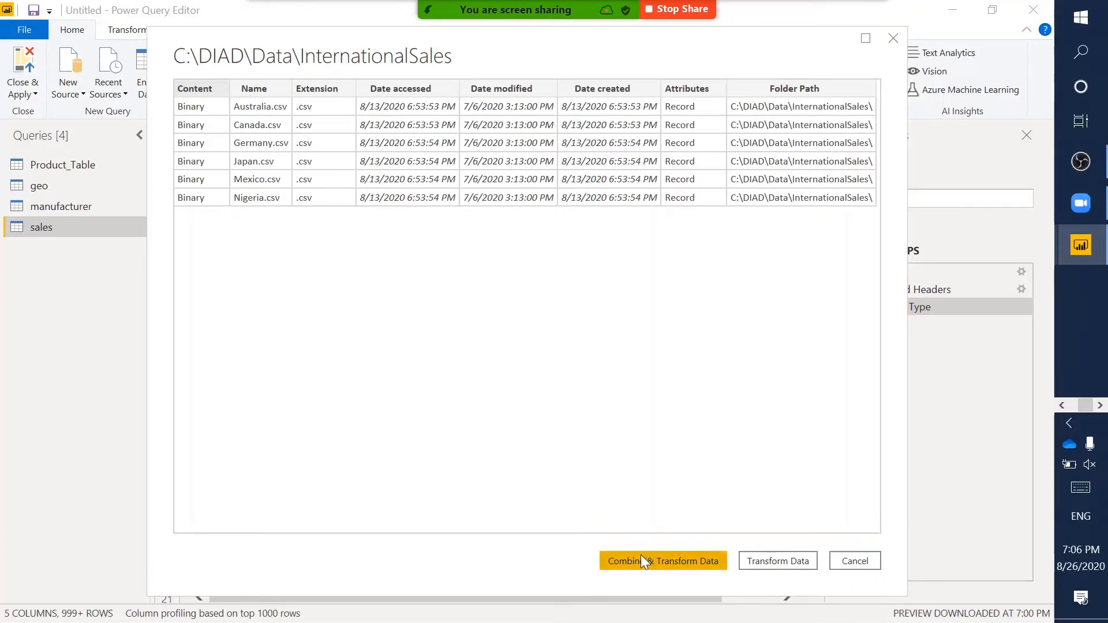
- Start Combine & Transform Data and choose Australia.csv as the sample file
left_click(641, 555)
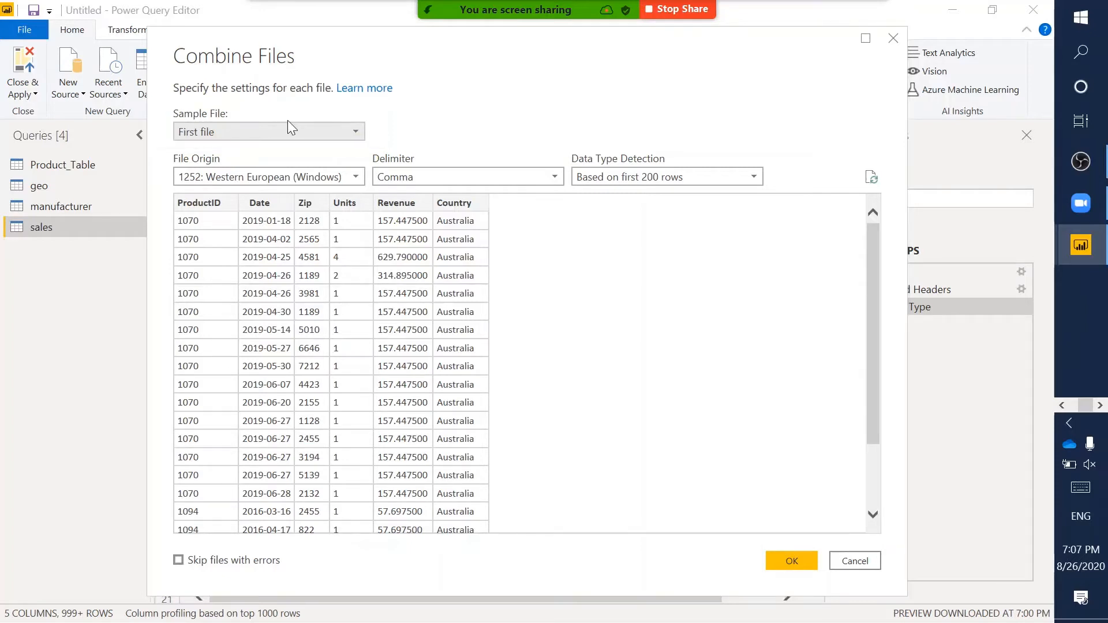
left_click(271, 134)
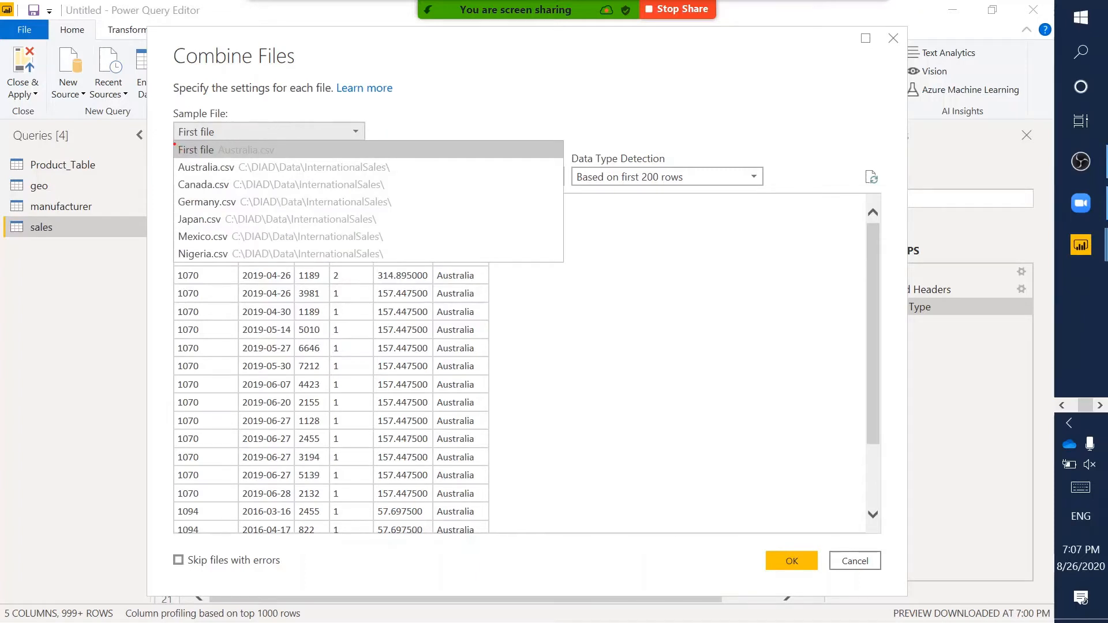
left_click_drag(174, 143, 249, 266)
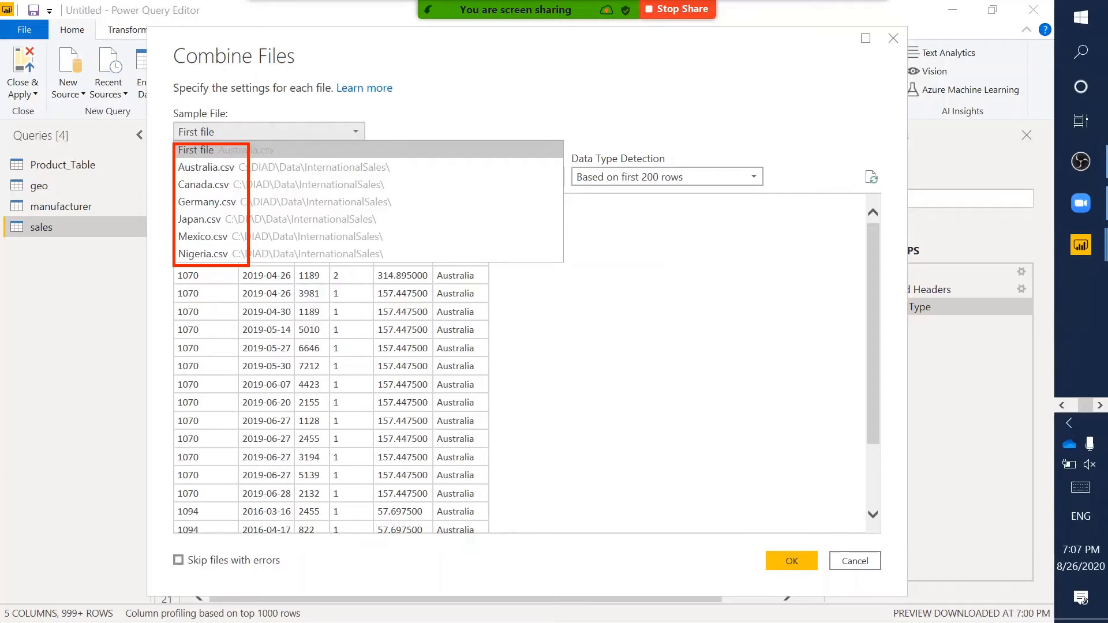
key("Escape")
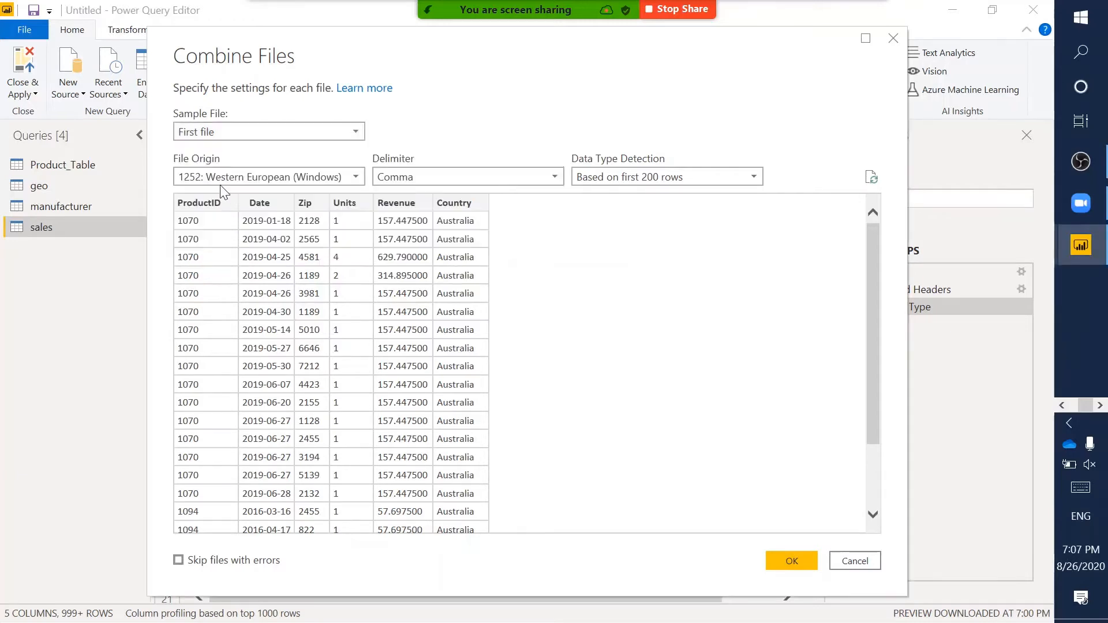
left_click(206, 133)
left_click(215, 167)
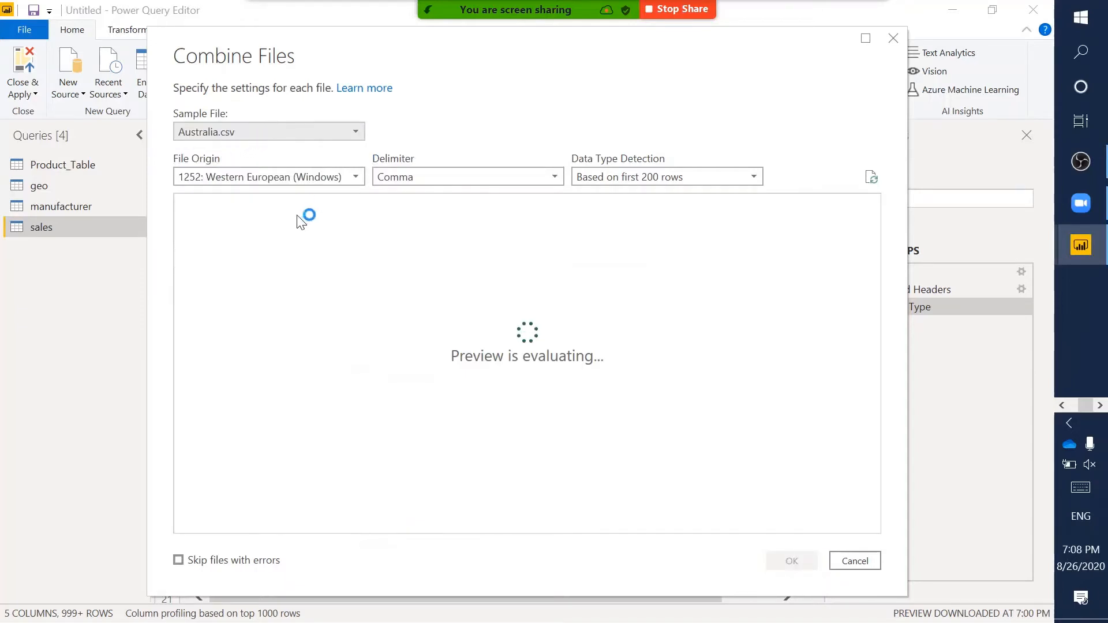
mouse_move(172, 187)
left_mouse_down()
mouse_move(491, 379)
mouse_move(887, 532)
left_mouse_up()
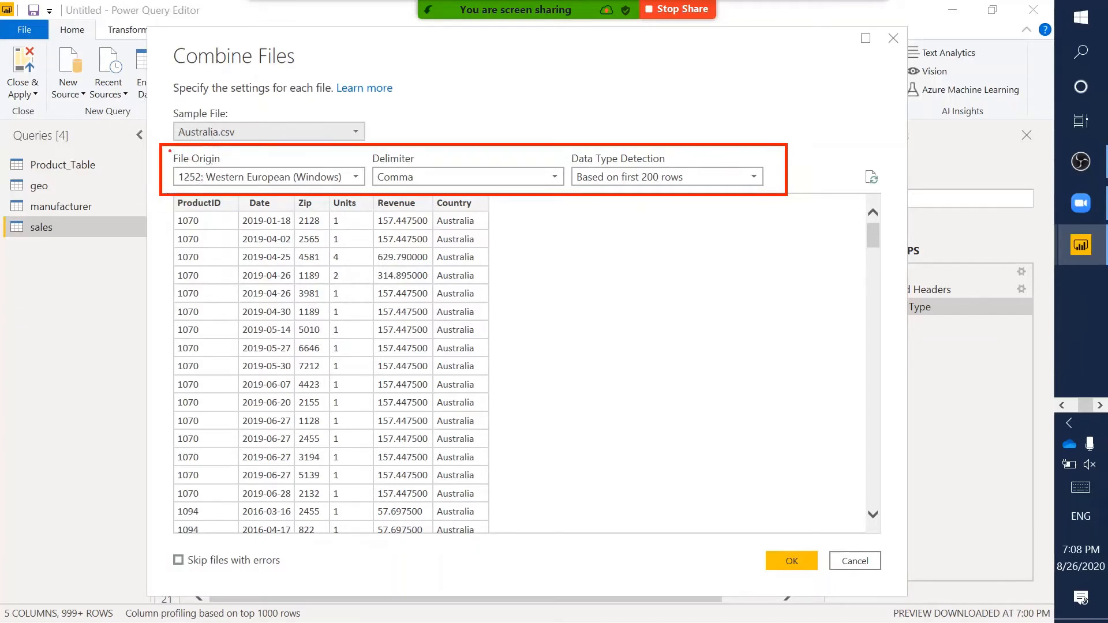
left_click_drag(170, 151, 368, 190)
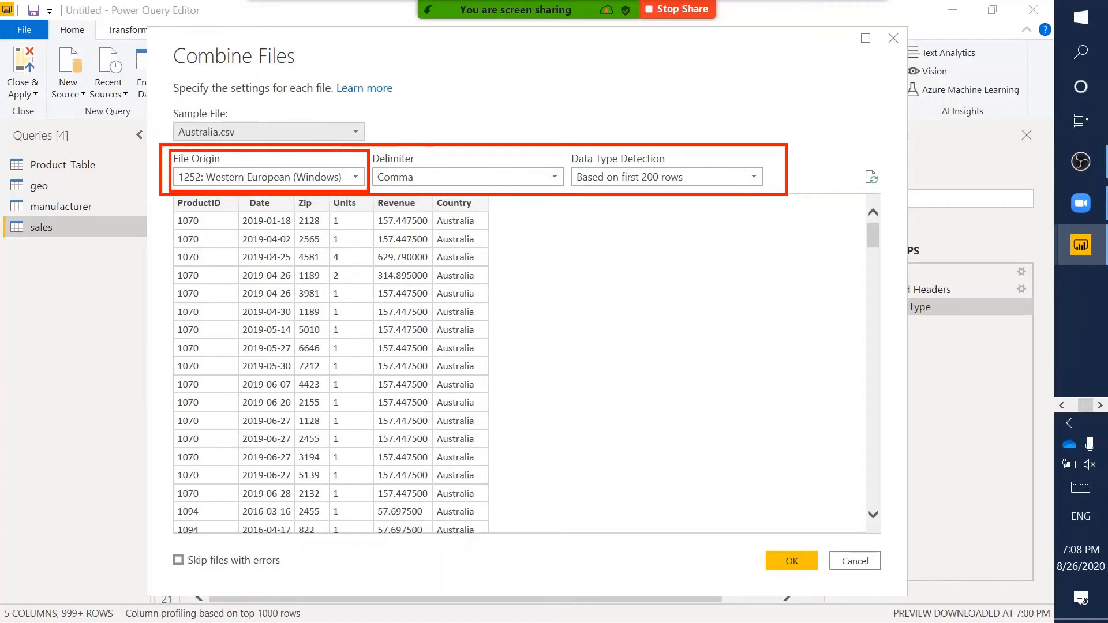
- Keep 1252 origin, comma delimiter and first-200-rows type detection, then confirm the combine
left_click_drag(368, 150, 572, 195)
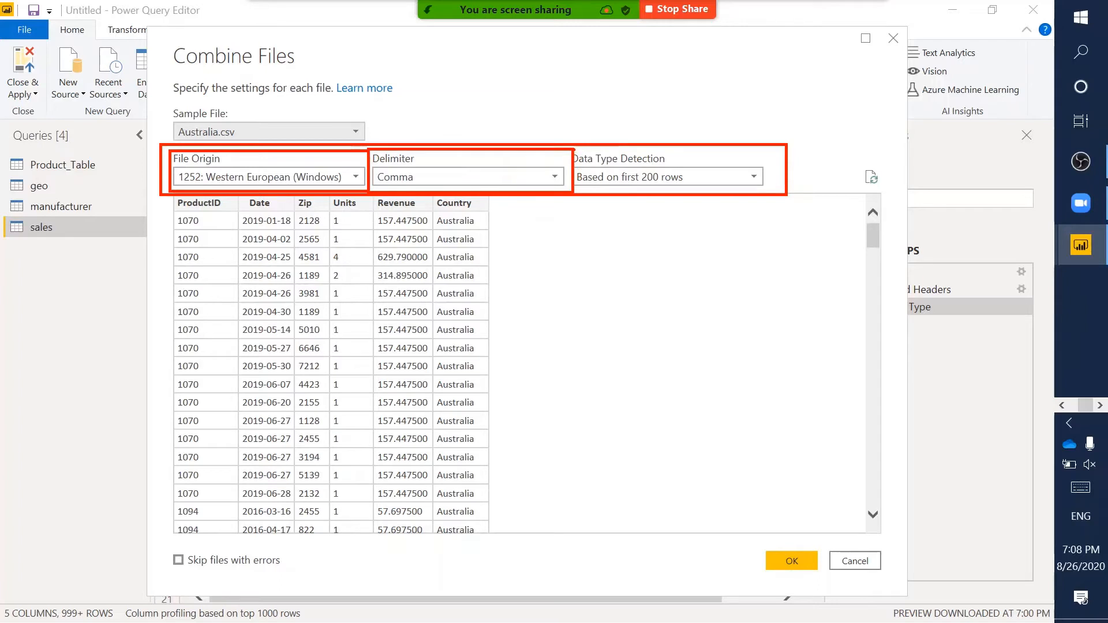
mouse_move(572, 149)
left_mouse_down()
mouse_move(726, 212)
mouse_move(786, 213)
mouse_move(783, 190)
left_mouse_up()
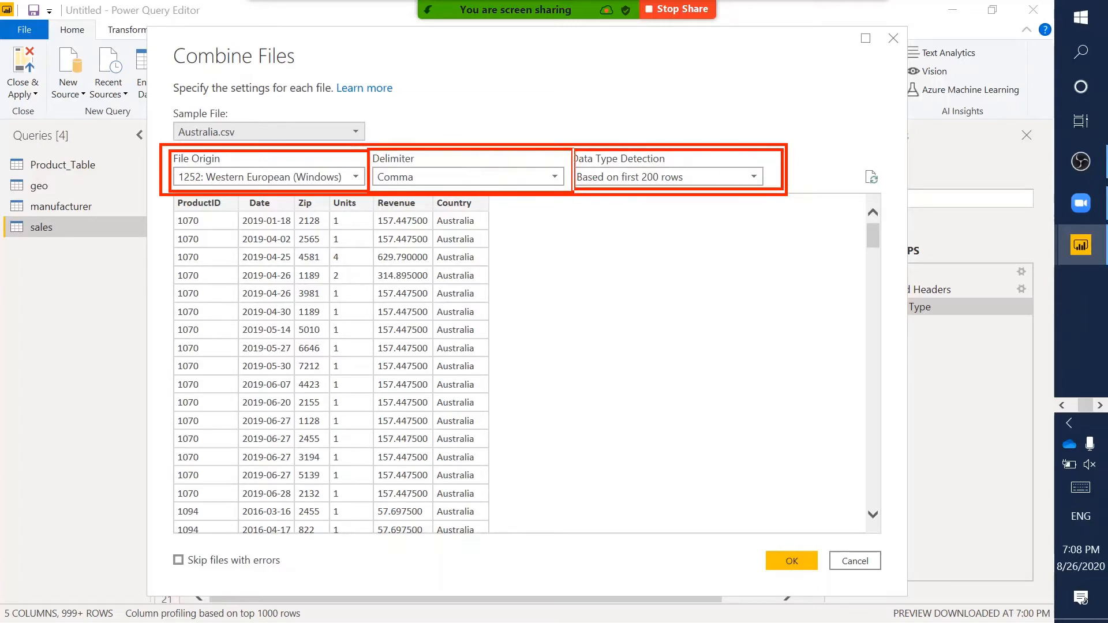
key("Escape")
left_click(723, 178)
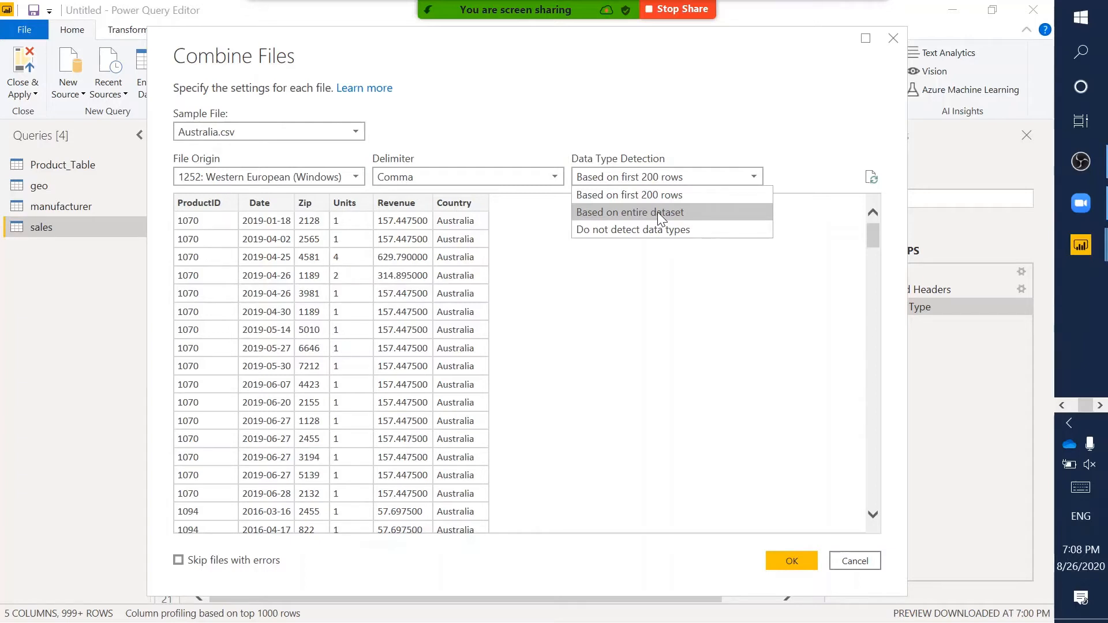
key("Escape")
left_click(646, 181)
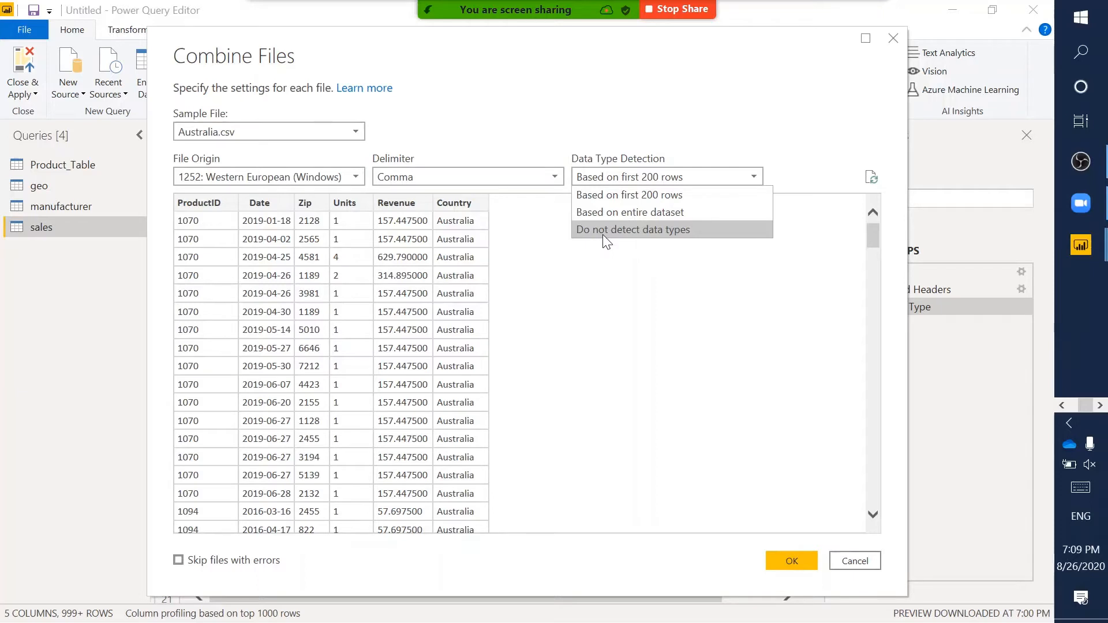
left_click(710, 293)
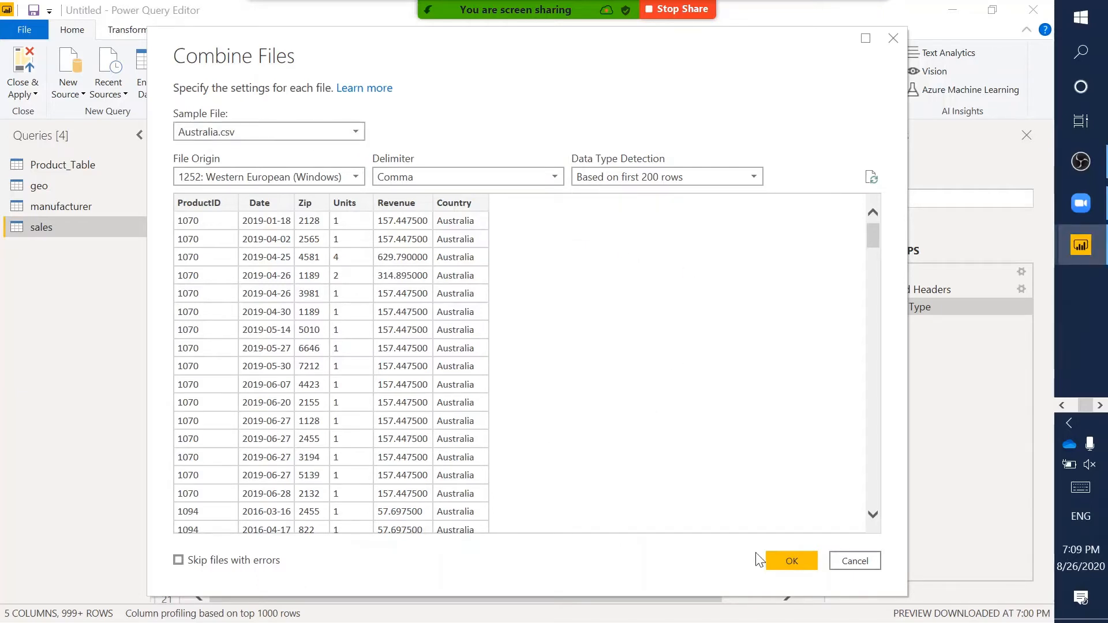
key("ctrl+2")
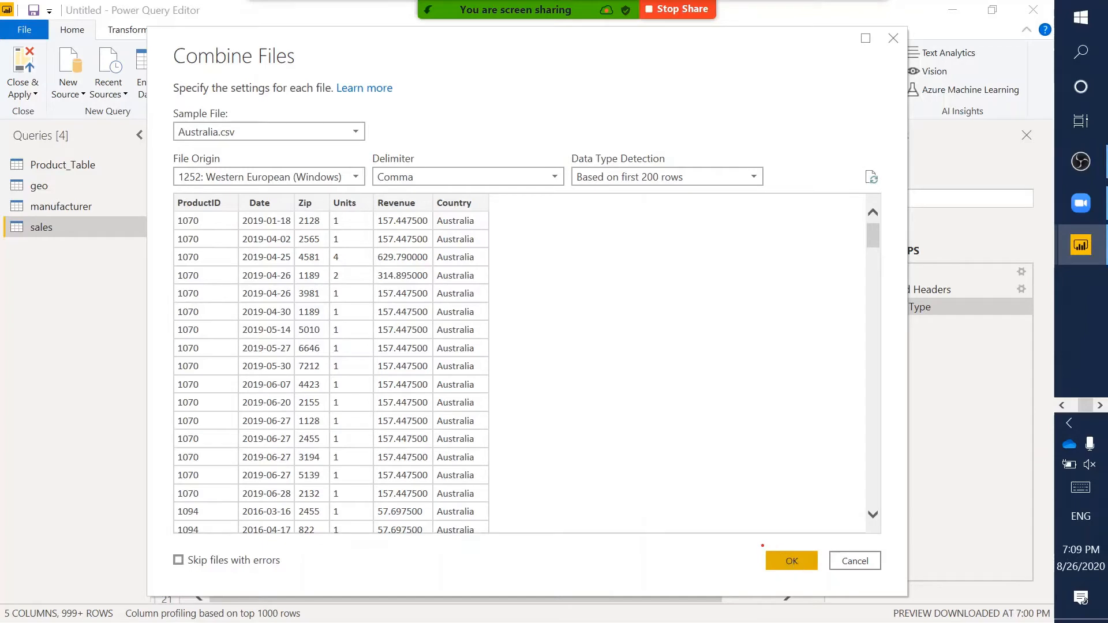
left_click(791, 562)
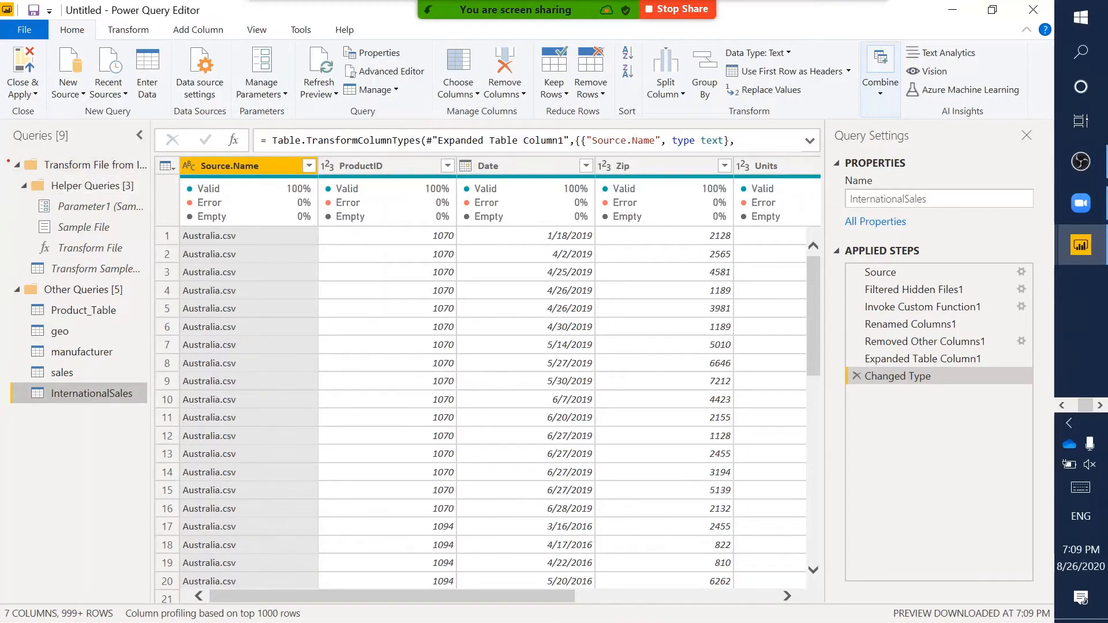
- Review the InternationalSales query and its Parameter1, Sample File and Transform File helpers
mouse_move(6, 159)
left_mouse_down()
mouse_move(134, 240)
mouse_move(164, 290)
mouse_move(151, 279)
left_mouse_up()
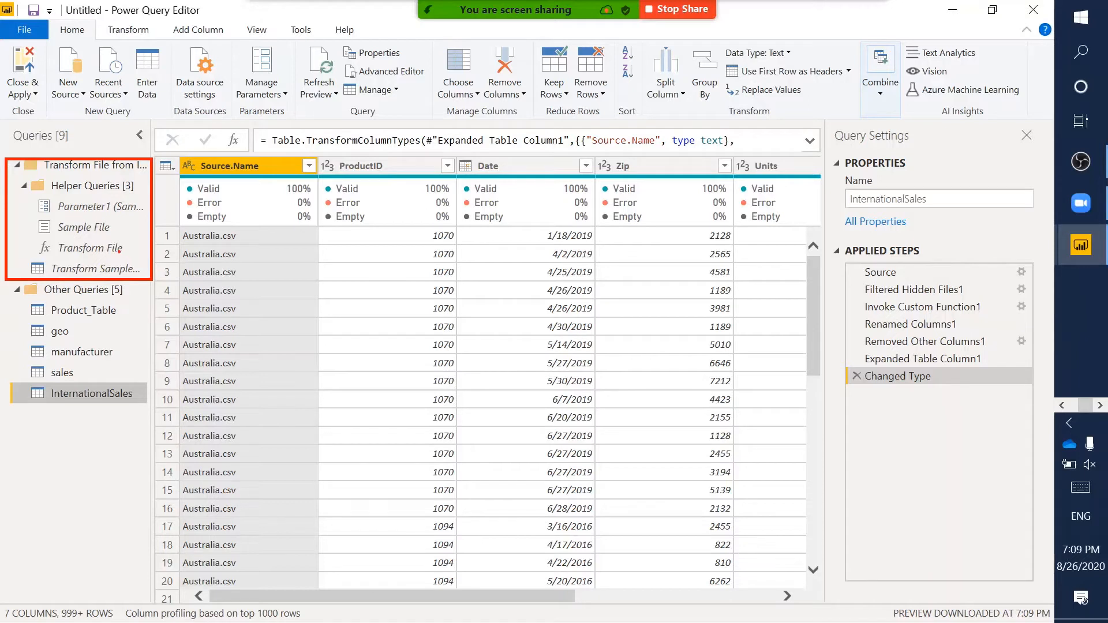
left_click_drag(23, 239, 145, 256)
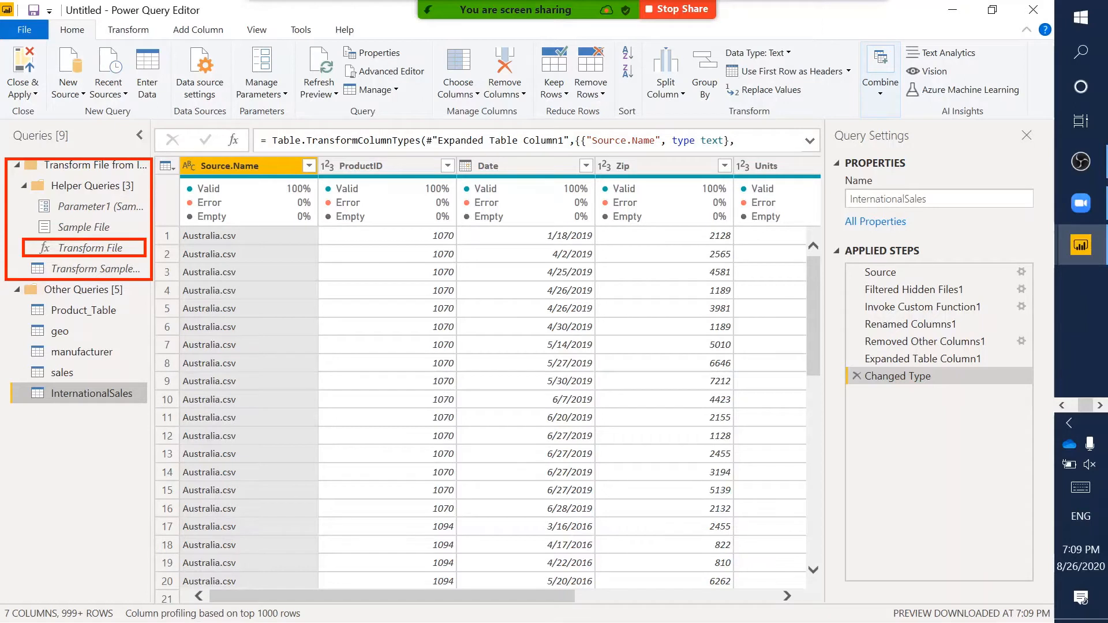
key("Escape")
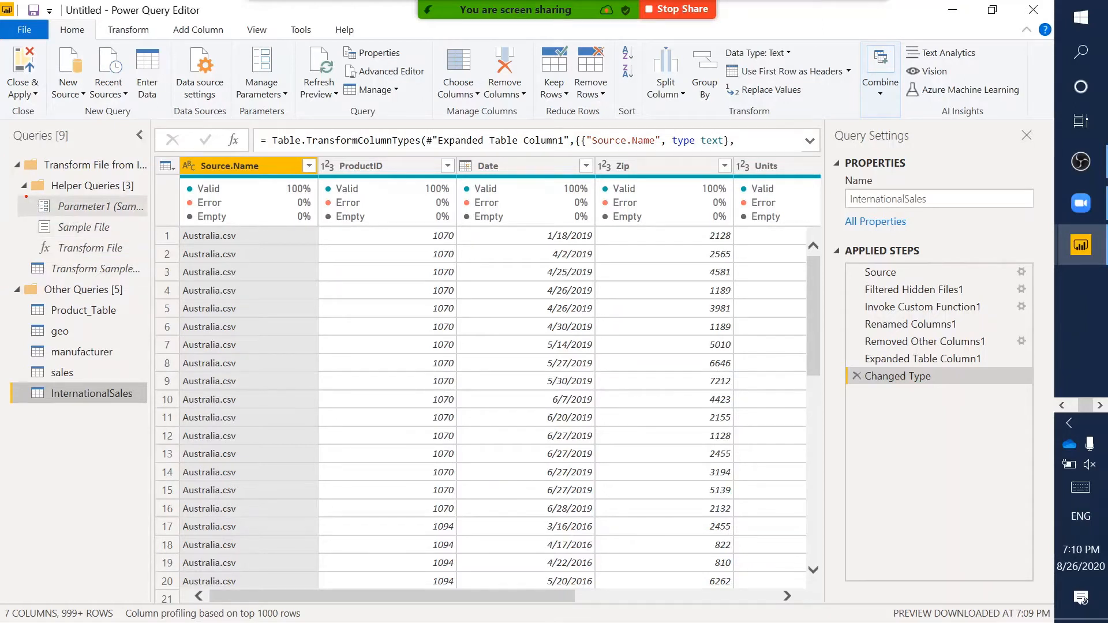
left_click(60, 205)
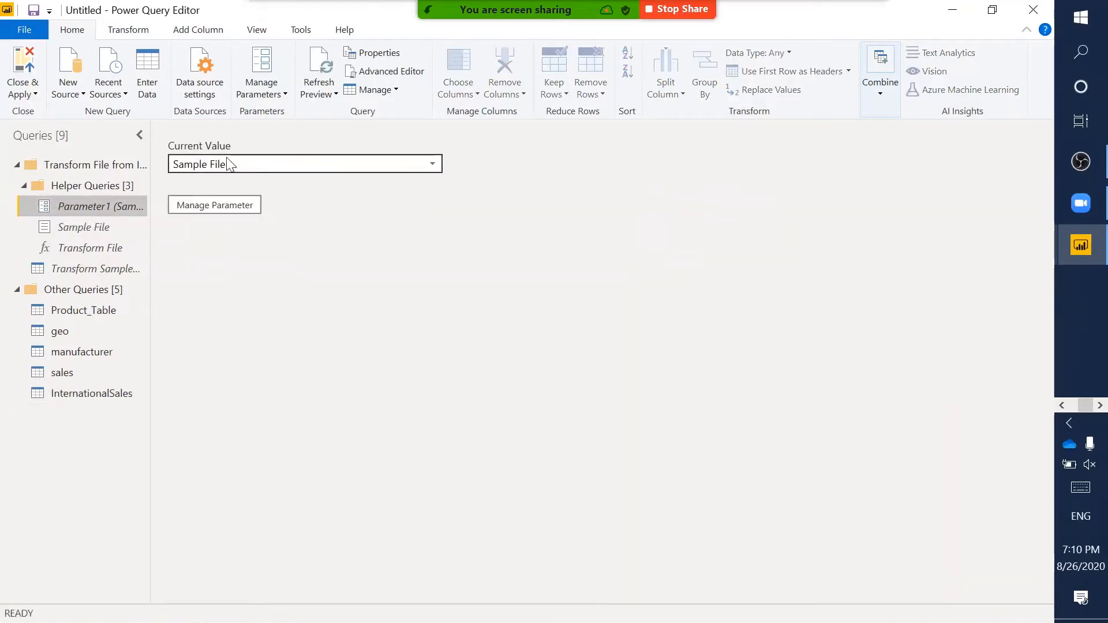
mouse_move(166, 134)
left_mouse_down()
mouse_move(410, 192)
mouse_move(495, 183)
mouse_move(477, 185)
left_mouse_up()
key("Escape")
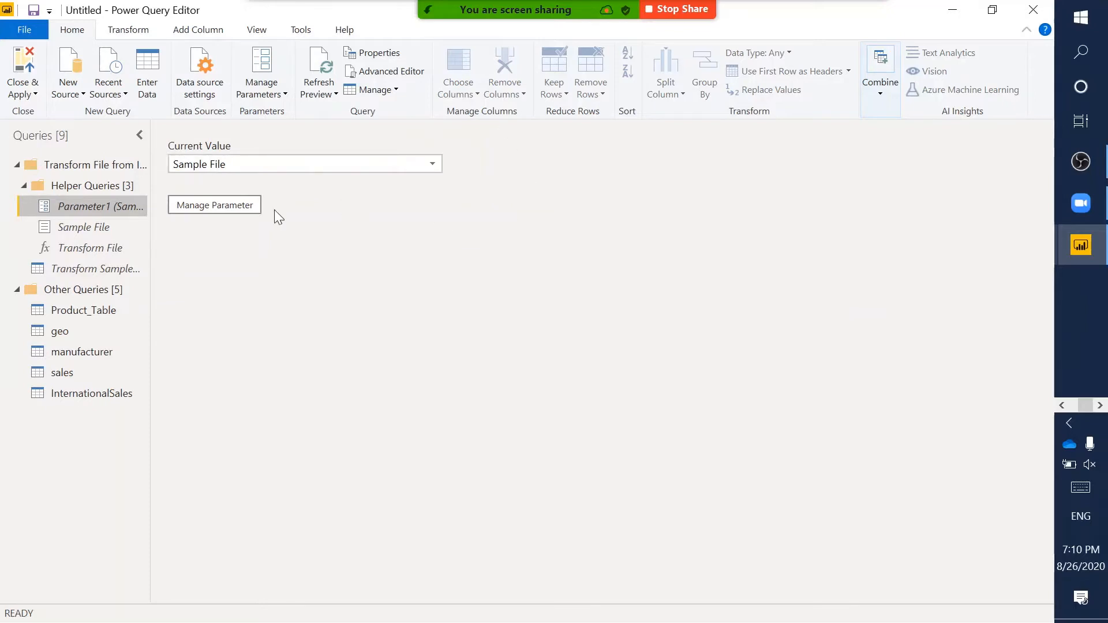
left_click(85, 230)
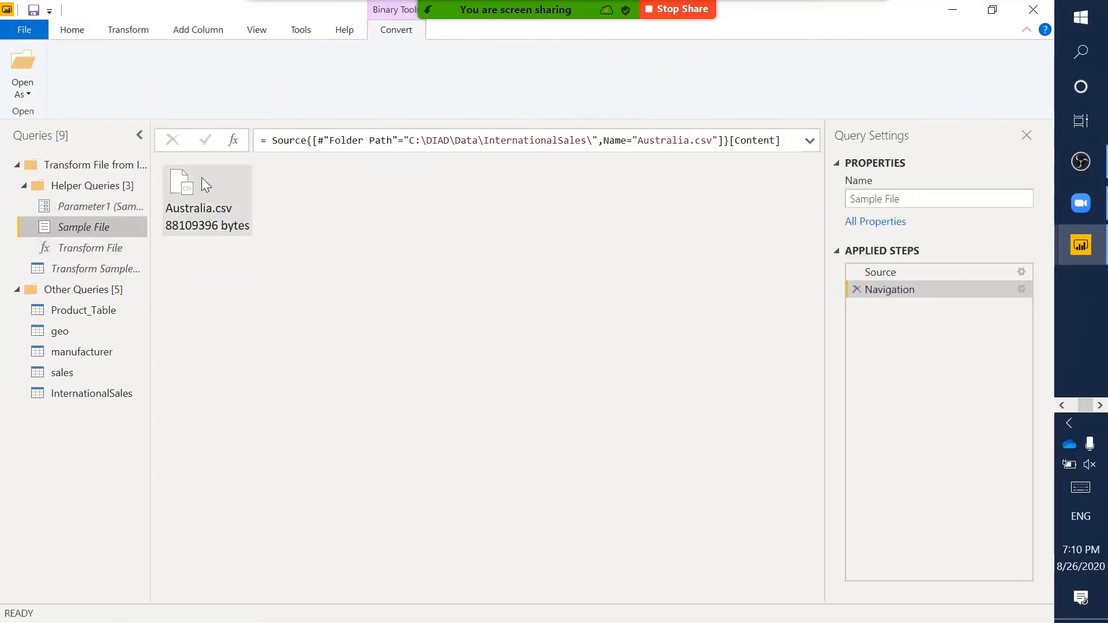
left_click(96, 256)
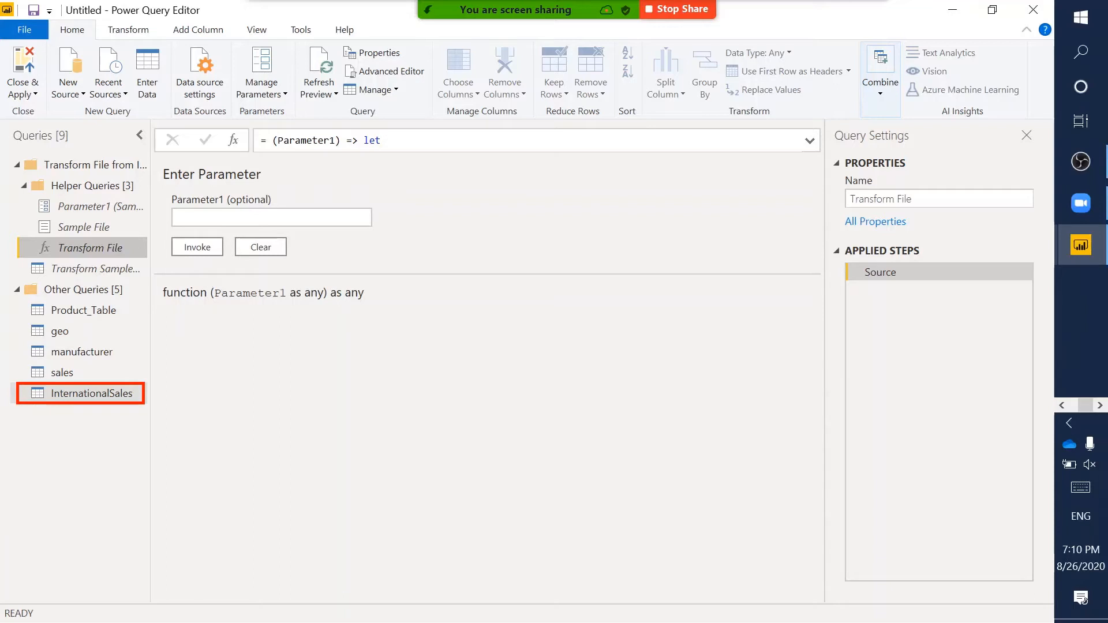
left_click(106, 392)
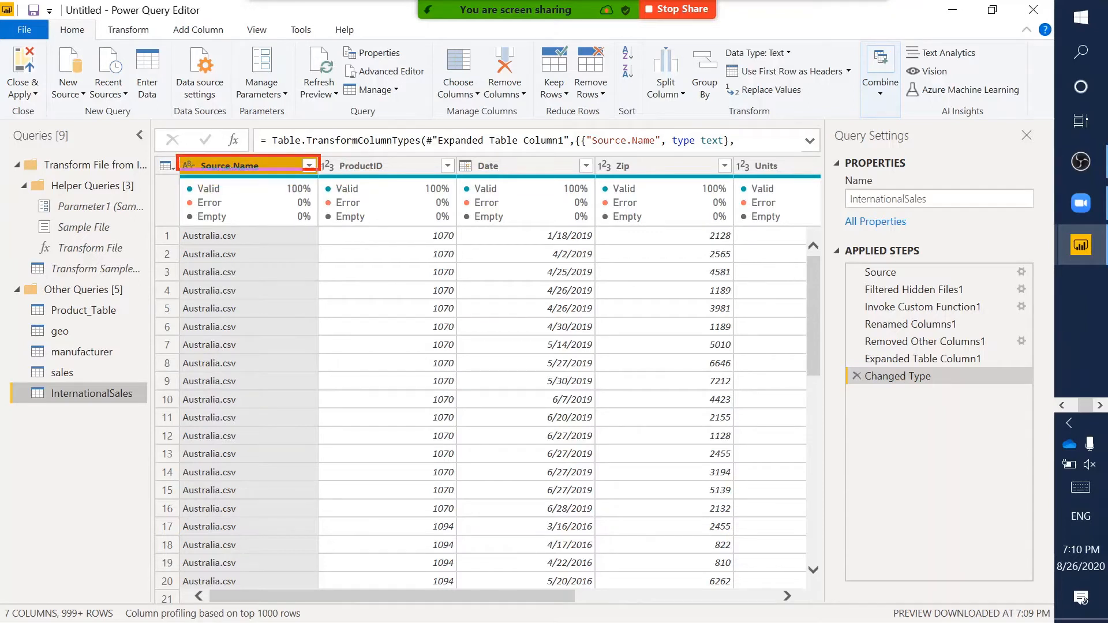
left_click(310, 167)
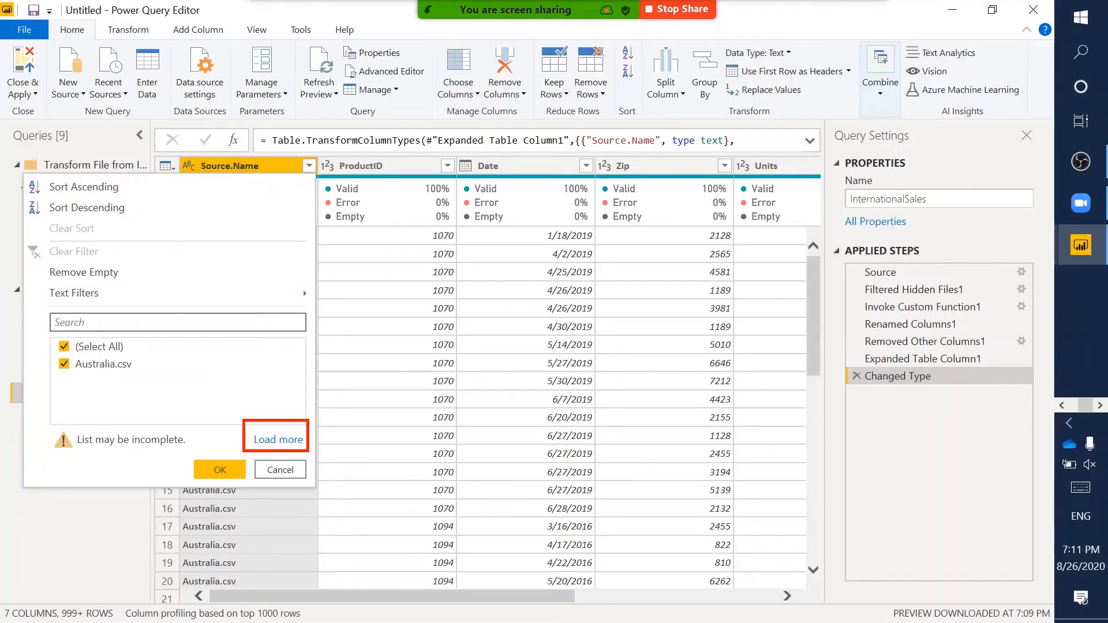
key("Escape")
left_click(309, 164)
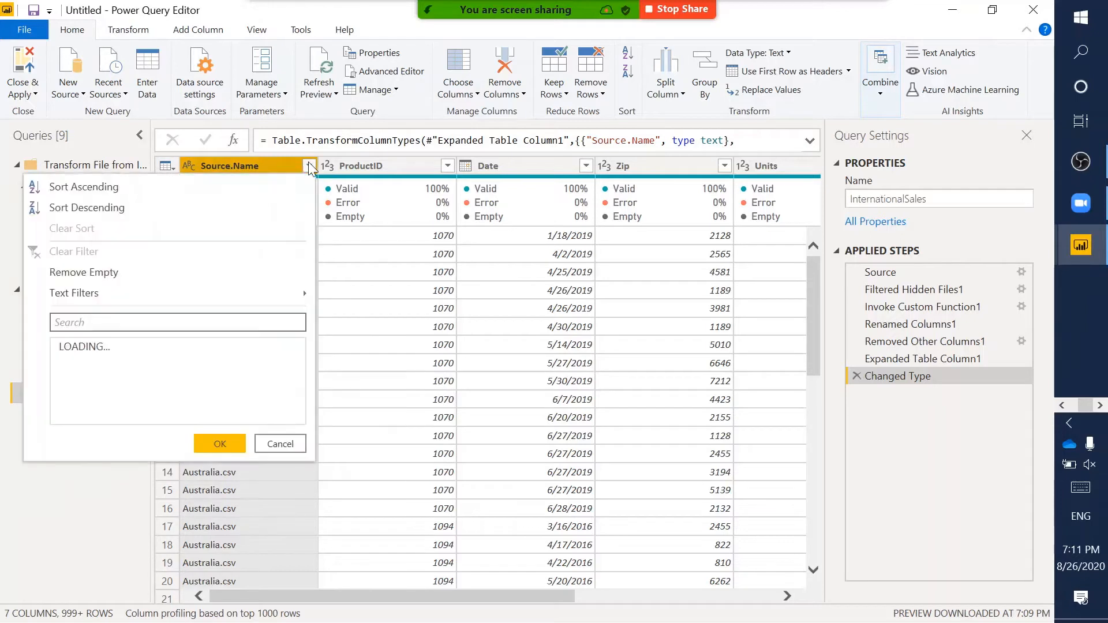
left_click(283, 440)
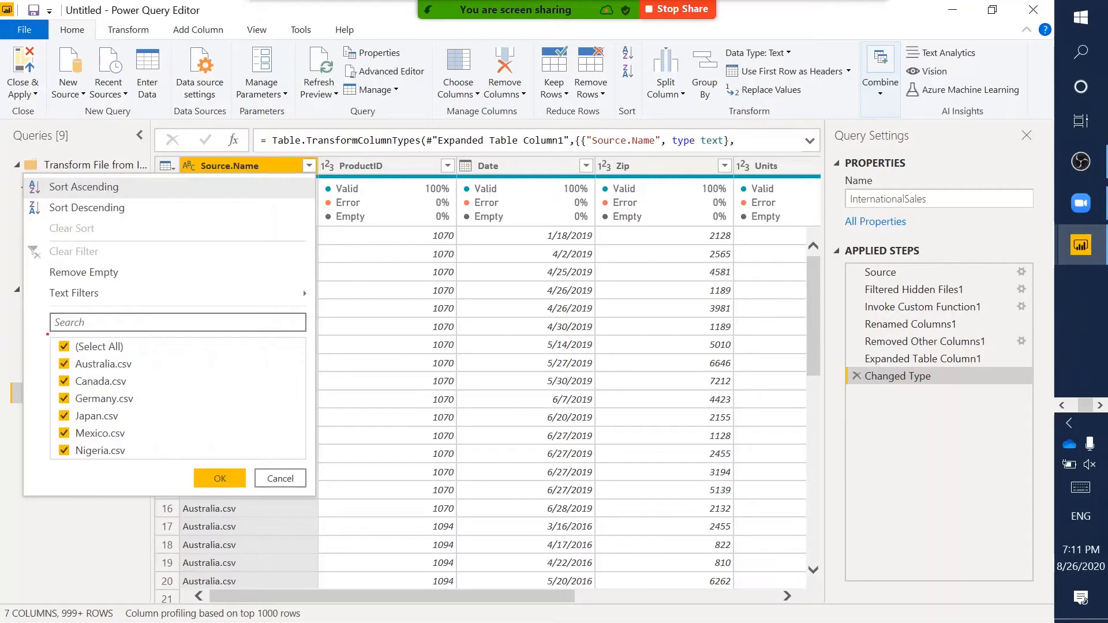
mouse_move(47, 338)
left_mouse_down()
mouse_move(176, 431)
mouse_move(163, 464)
left_mouse_up()
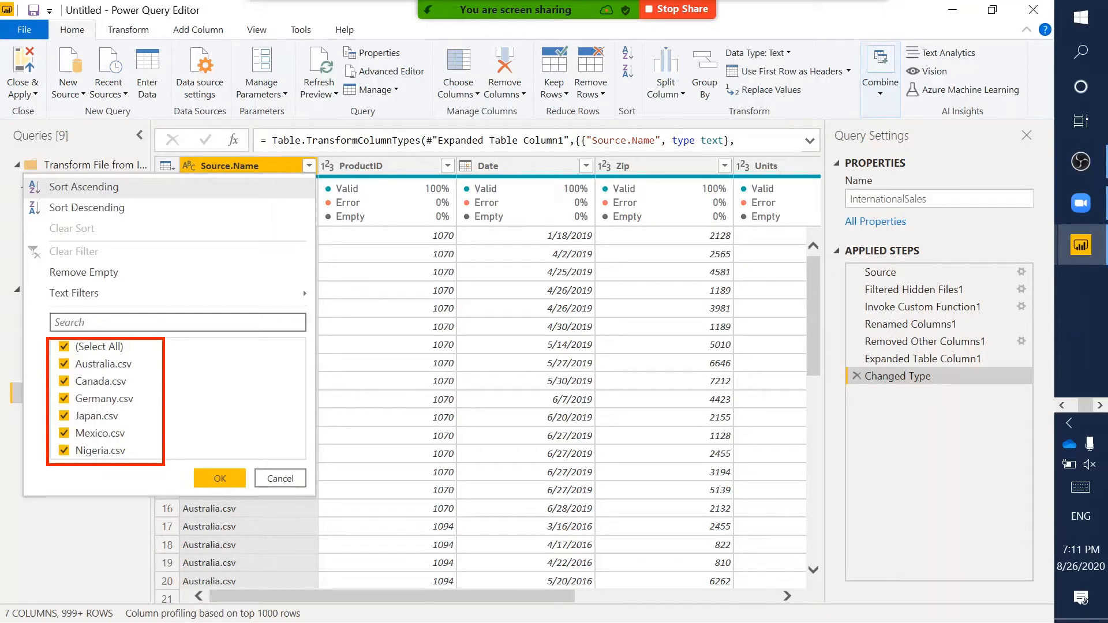
left_click(294, 476)
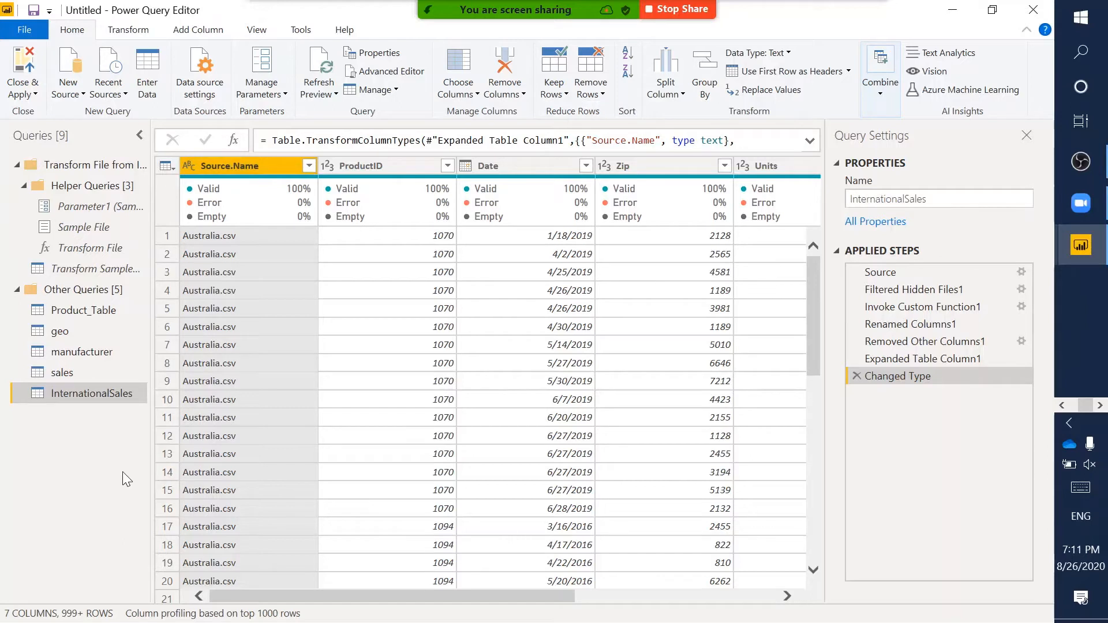
- Collapse the Transform File helper folder and select the Product_Table query
left_click(18, 165)
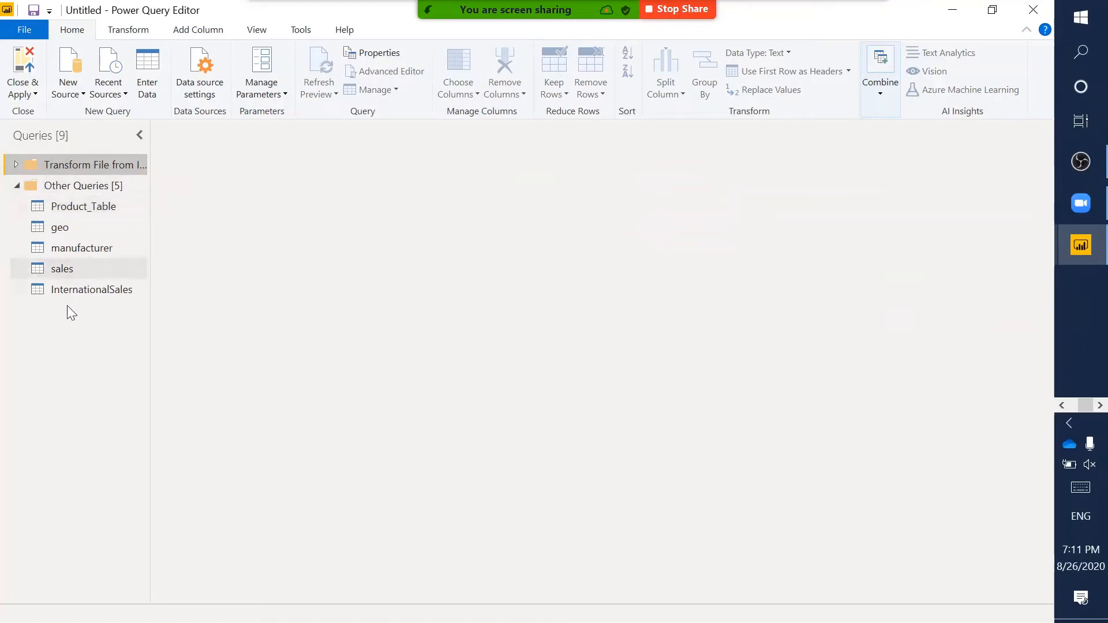
double_click(84, 210)
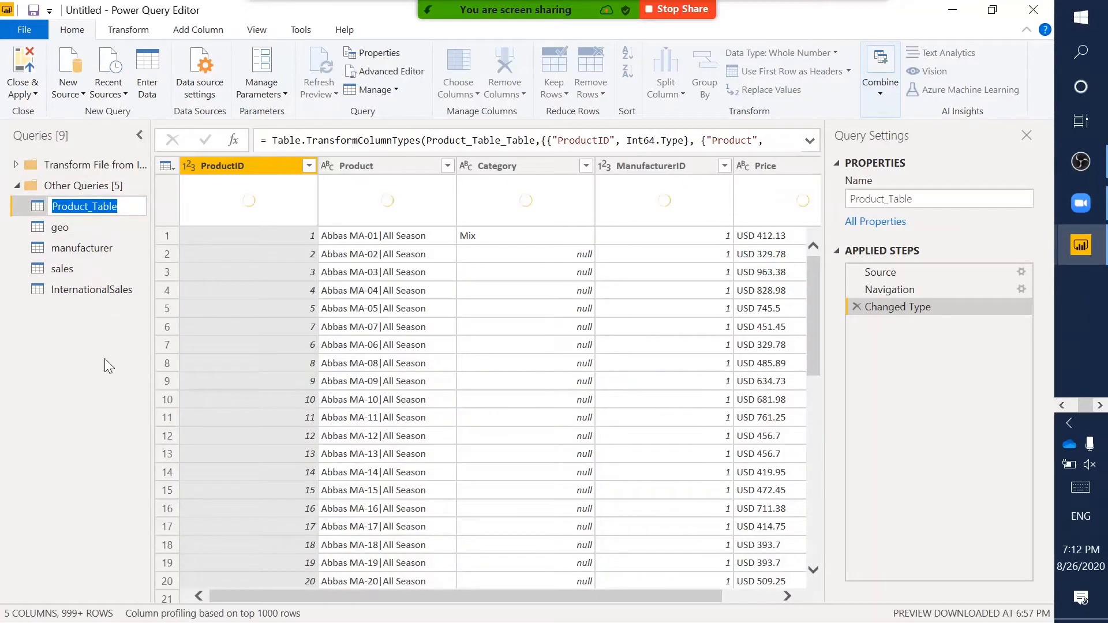
left_click(105, 358)
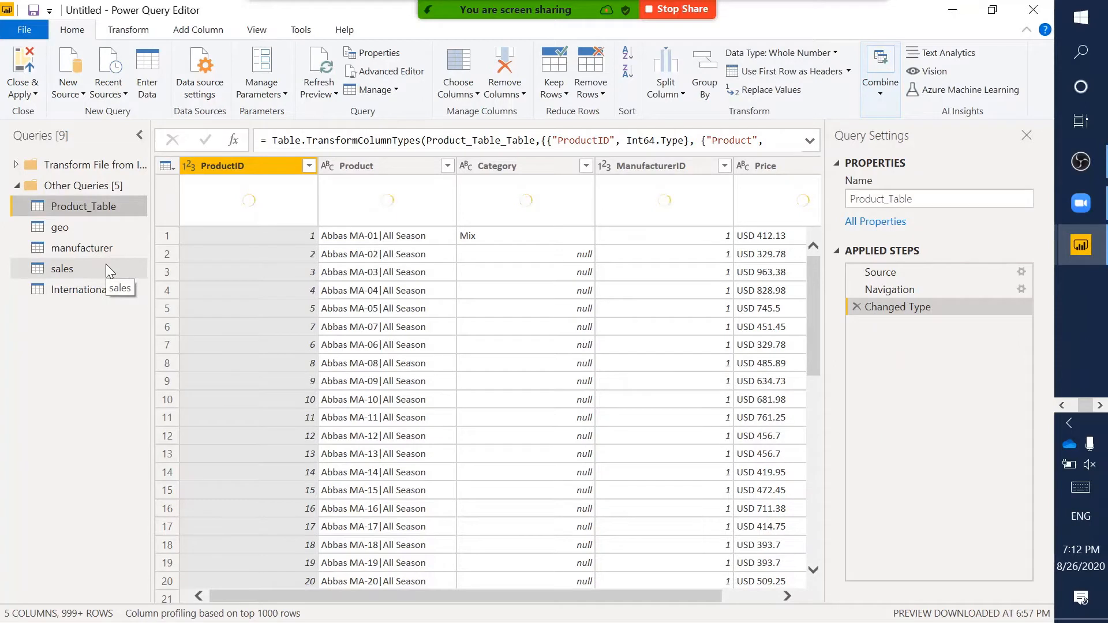
double_click(94, 204)
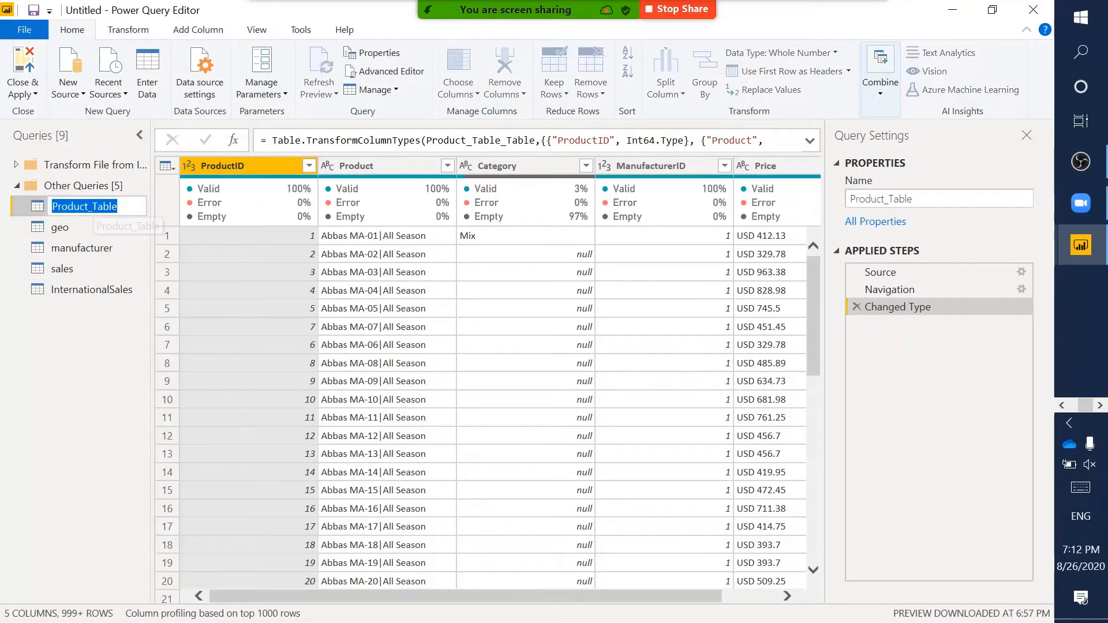
left_click(123, 340)
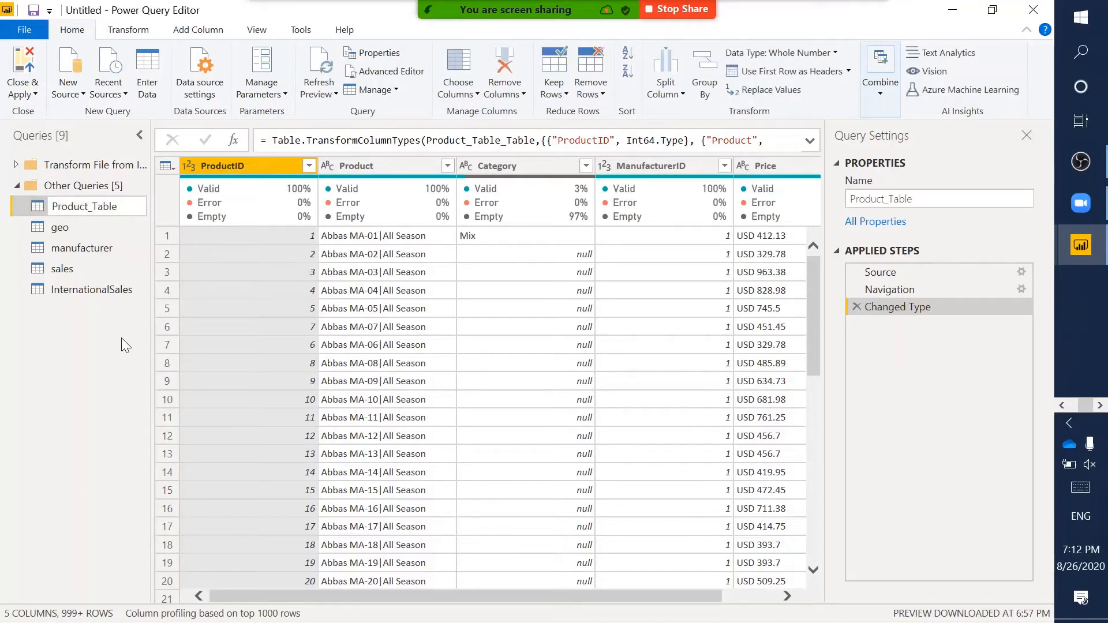
- Rename Product_Table to Products via its context menu and scan its five columns
right_click(95, 199)
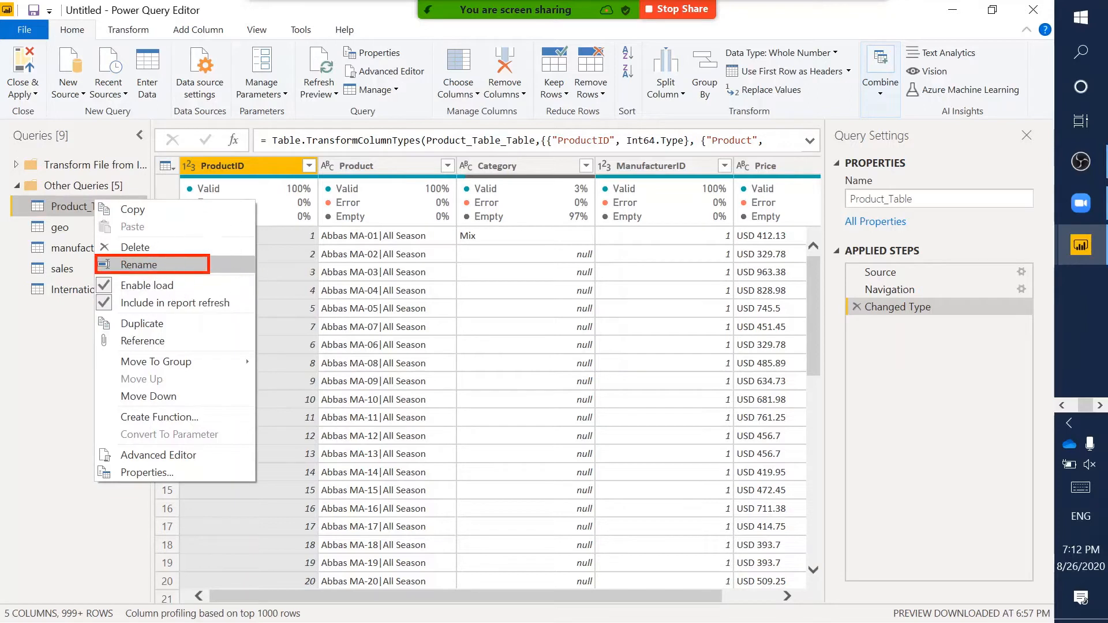
left_click(108, 264)
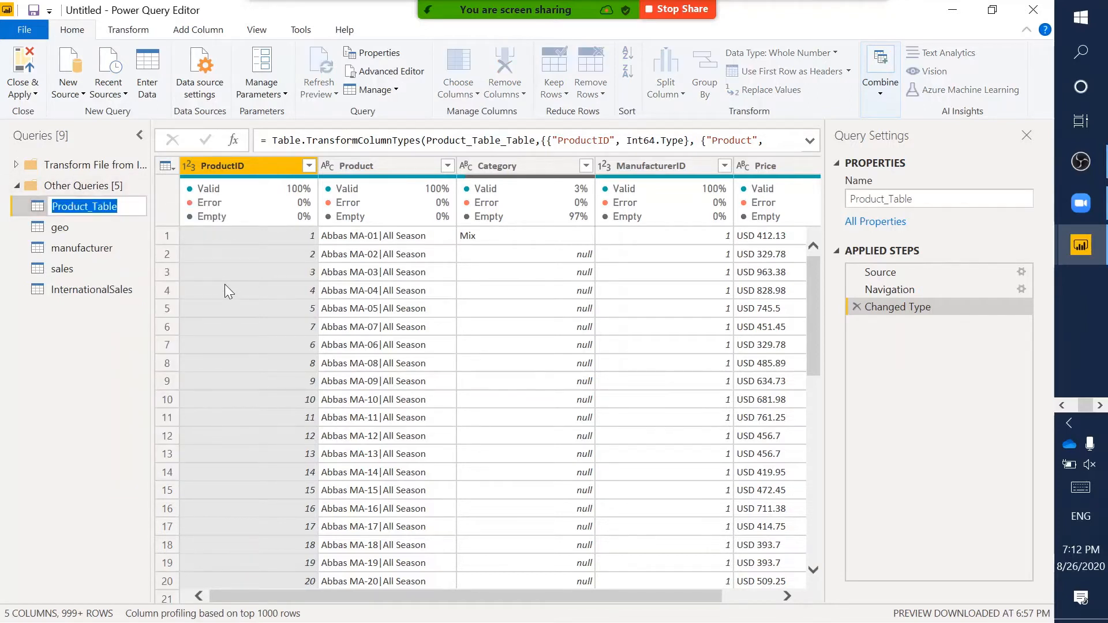
type("Produ")
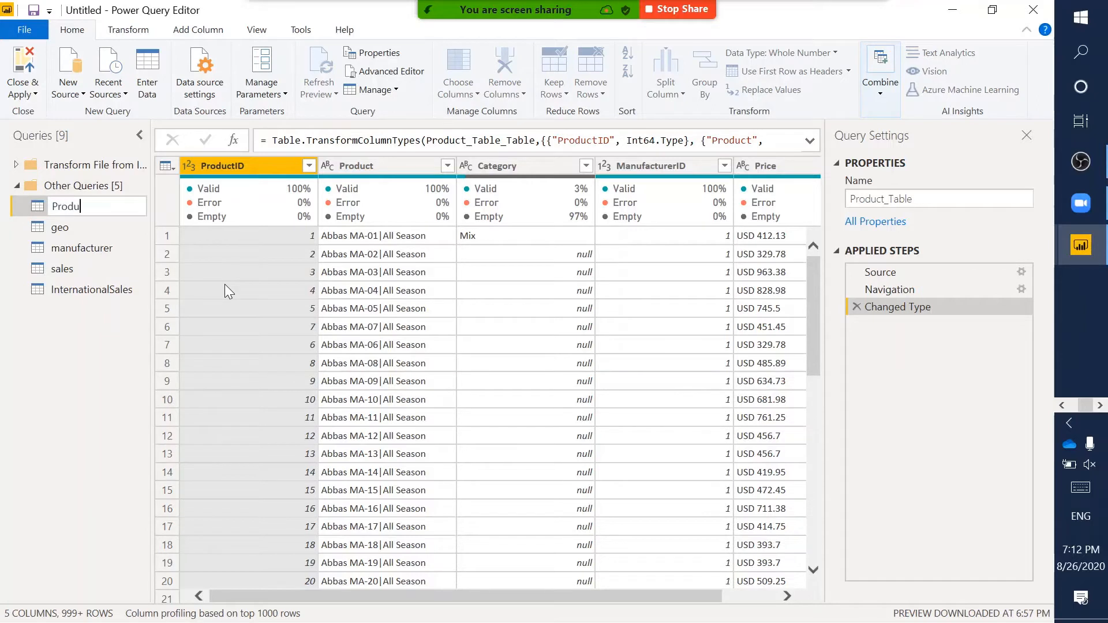
type("cts")
key("Return")
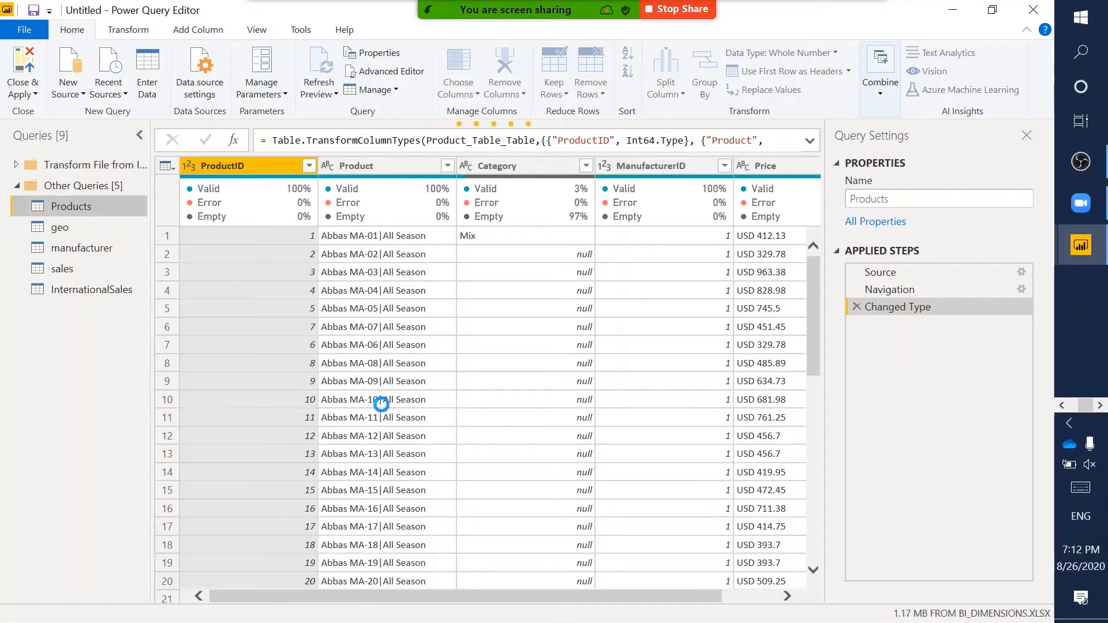
scroll(423, 329, "right", 2)
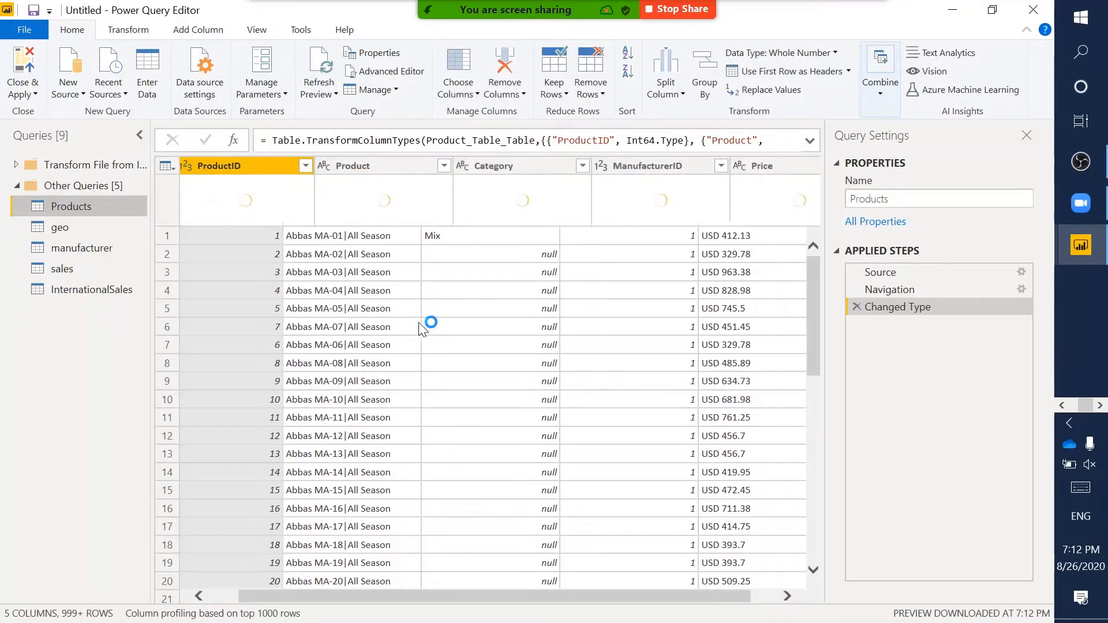
scroll(423, 329, "left", 1)
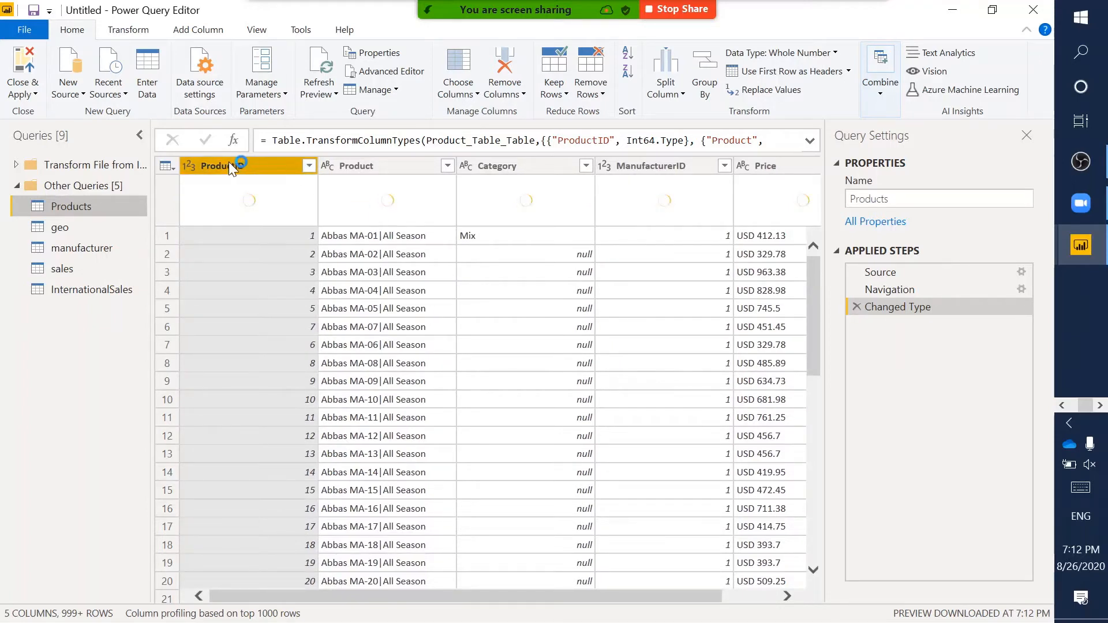
scroll(553, 406, "right", 1)
scroll(553, 407, "left", 1)
scroll(450, 343, "right", 1)
scroll(451, 343, "left", 1)
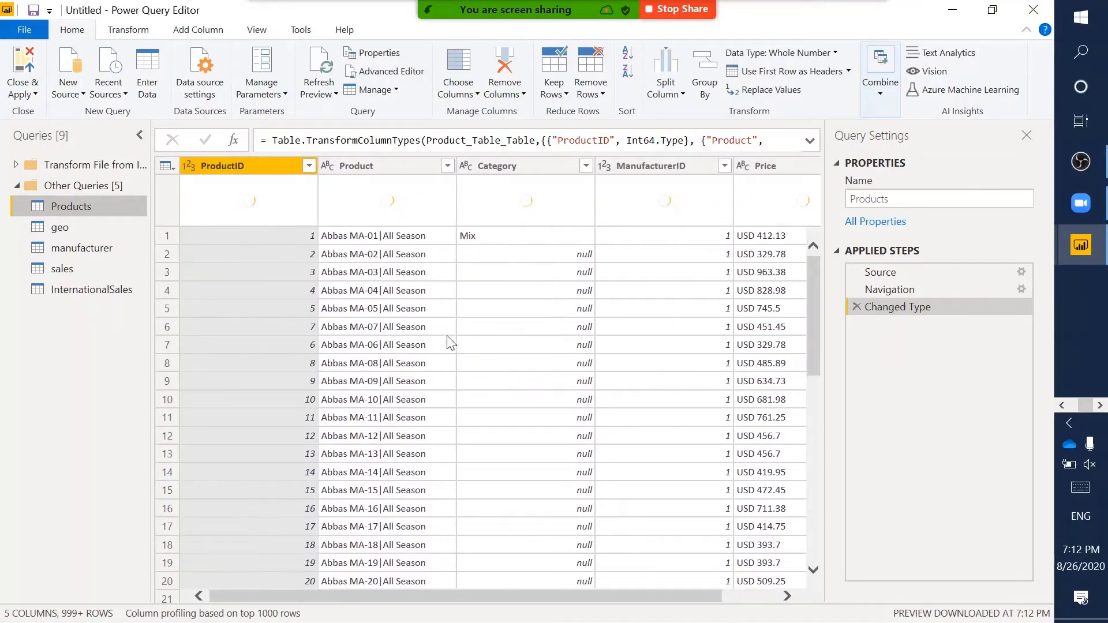
left_click(502, 166)
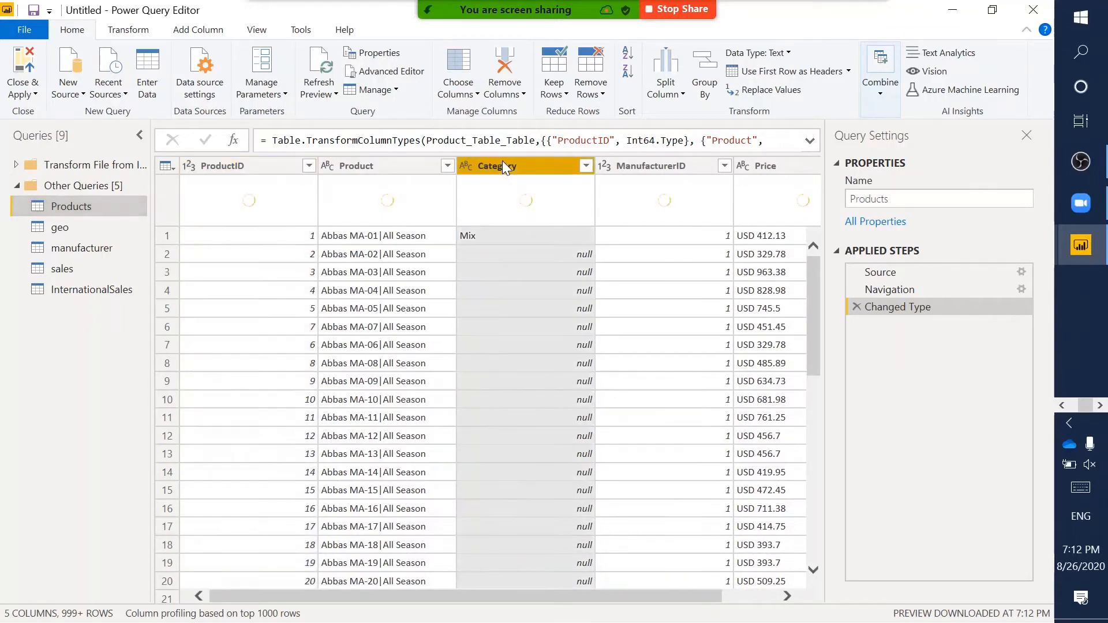
scroll(526, 310, "down", 1)
scroll(499, 256, "up", 1)
scroll(502, 270, "down", 1)
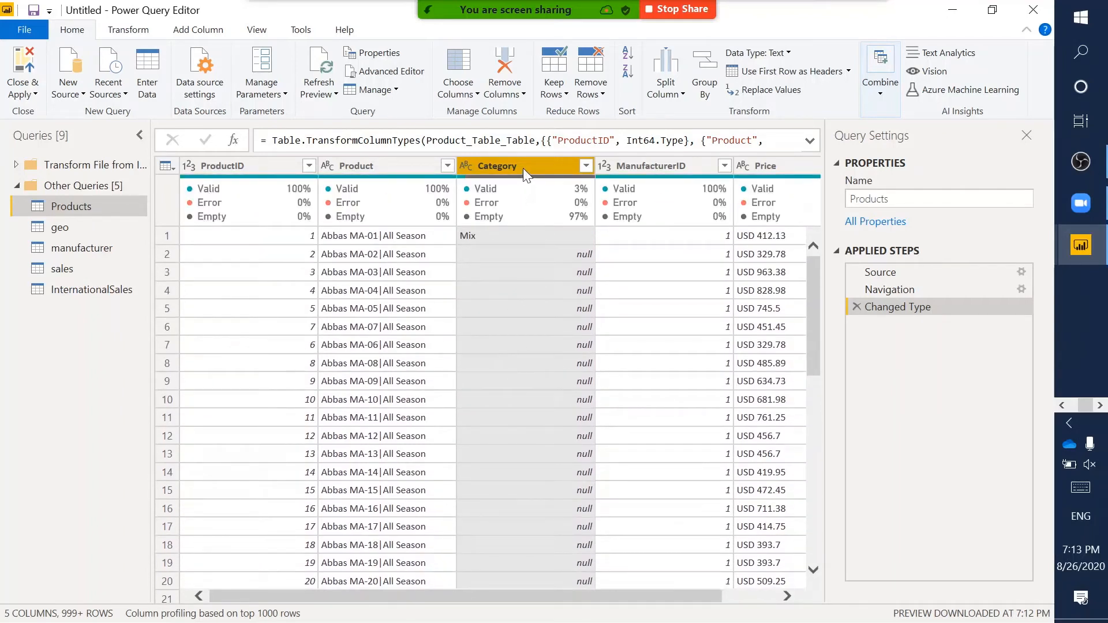
left_click(505, 254)
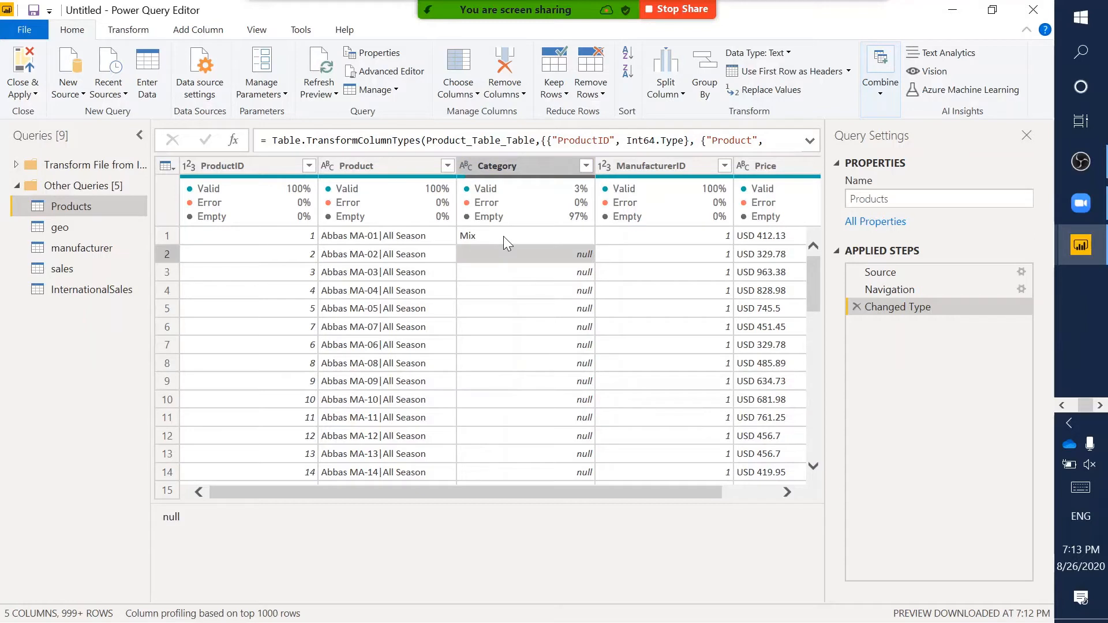
scroll(515, 318, "down", 2)
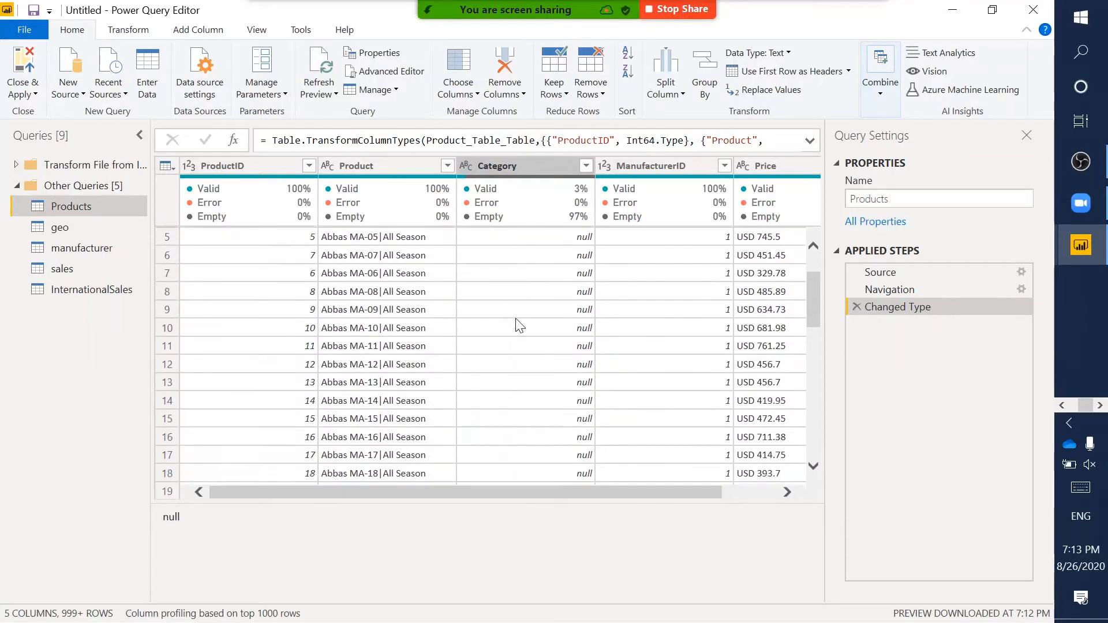
scroll(517, 321, "up", 2)
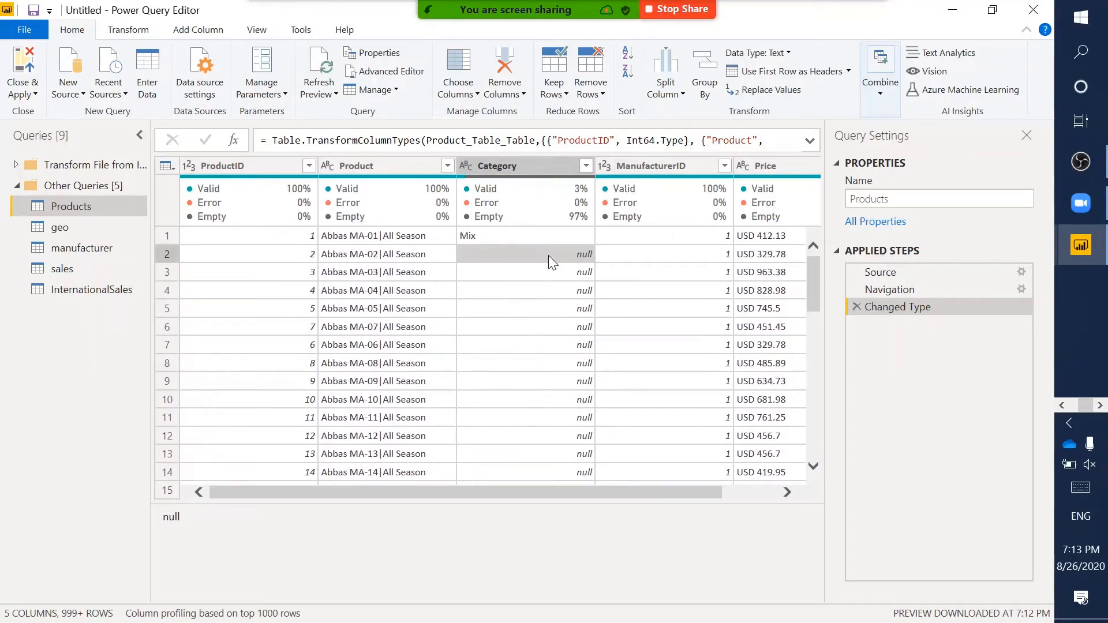
left_click(499, 235)
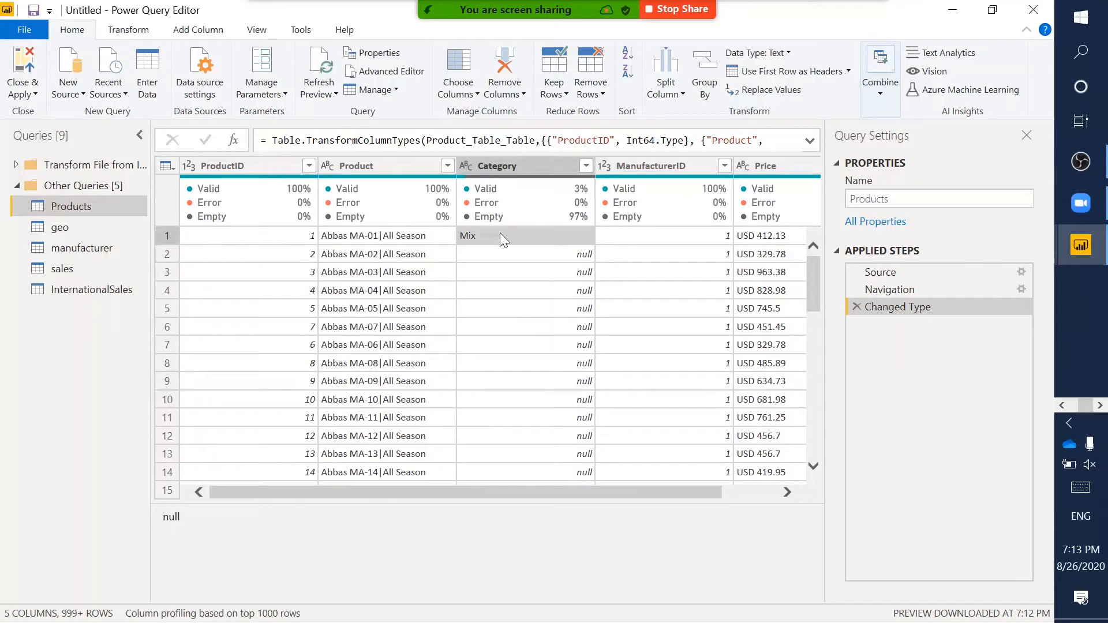
left_click(516, 255)
left_click(518, 271)
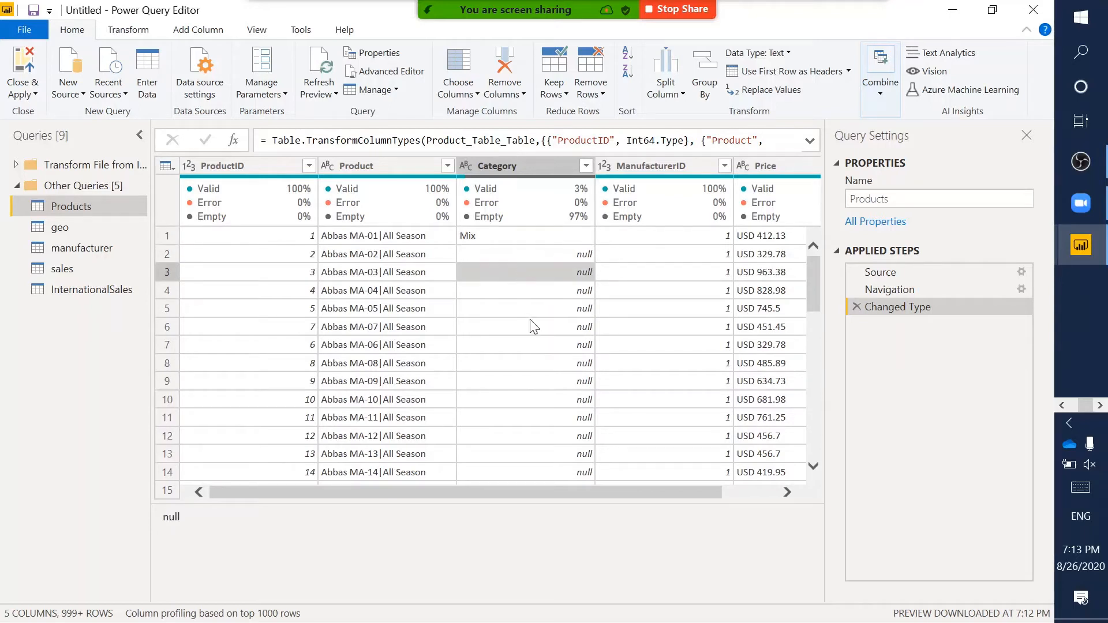
left_click(538, 293)
scroll(535, 291, "down", 7)
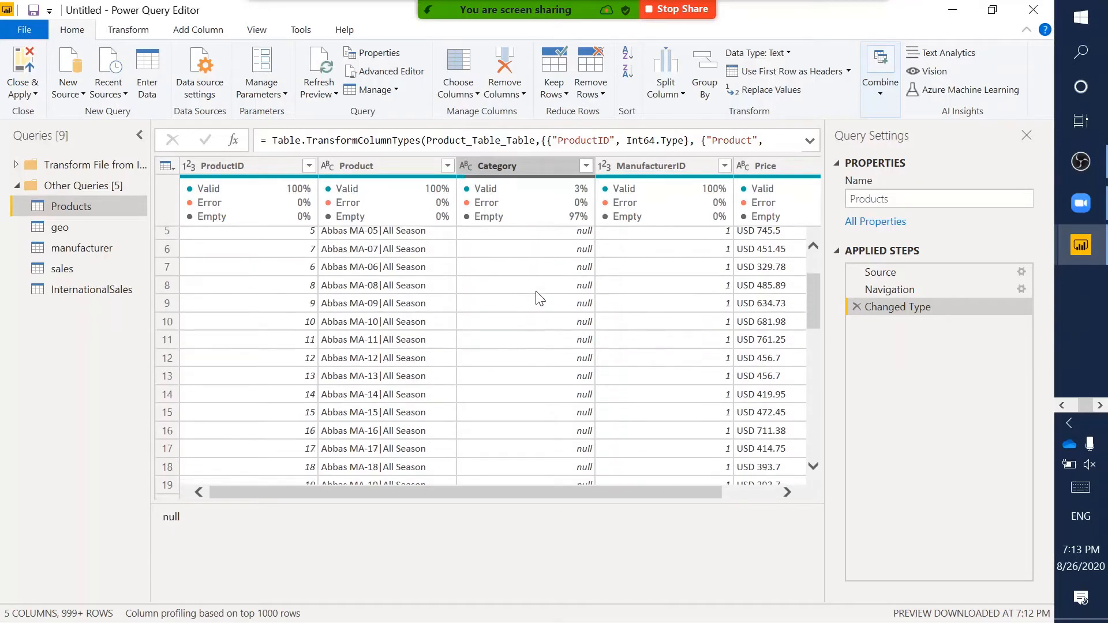
scroll(539, 297, "down", 6)
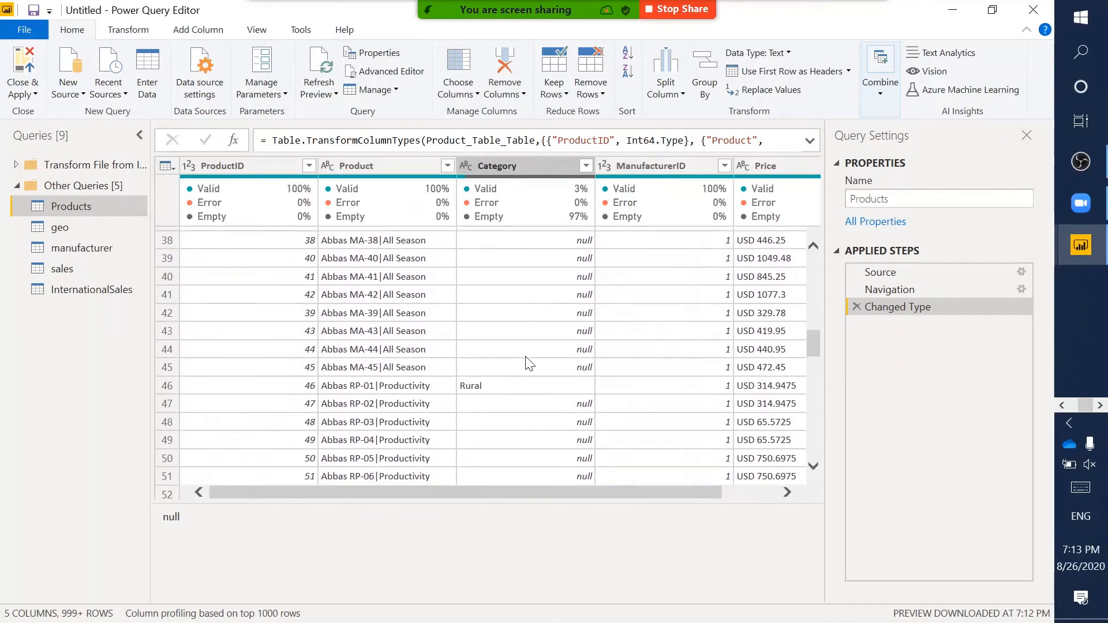
left_click(487, 385)
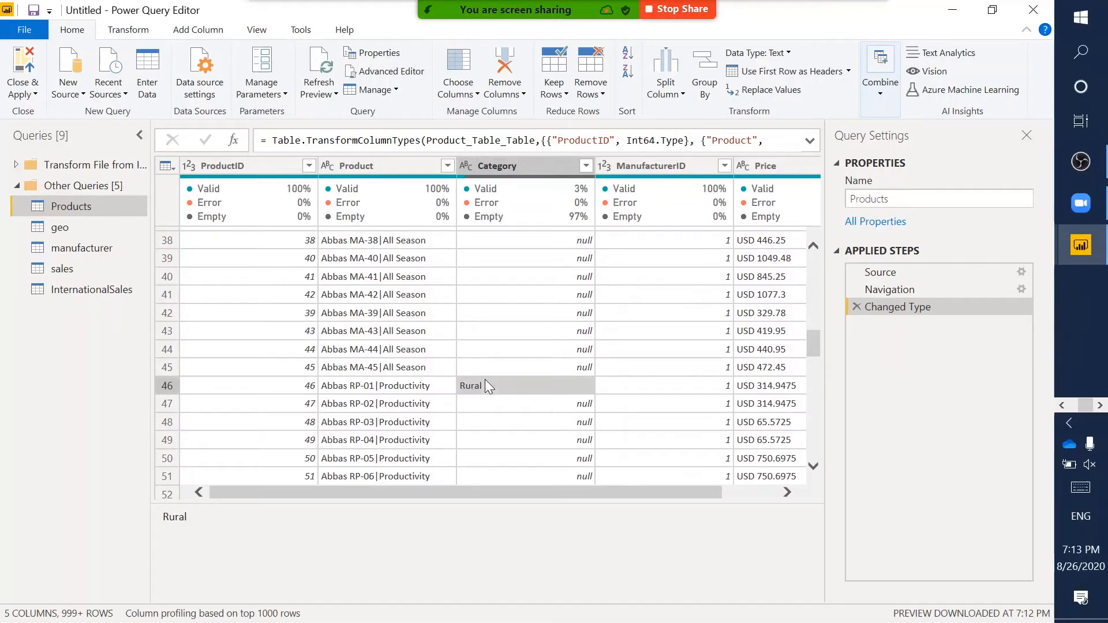
scroll(517, 298, "up", 12)
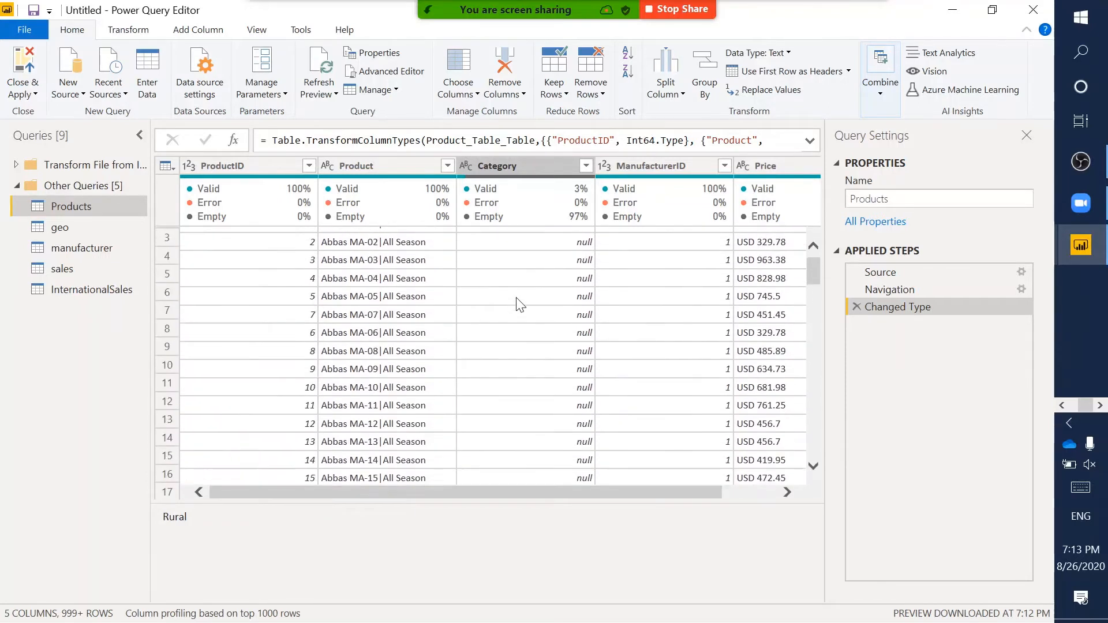
scroll(520, 304, "up", 1)
left_click(509, 165)
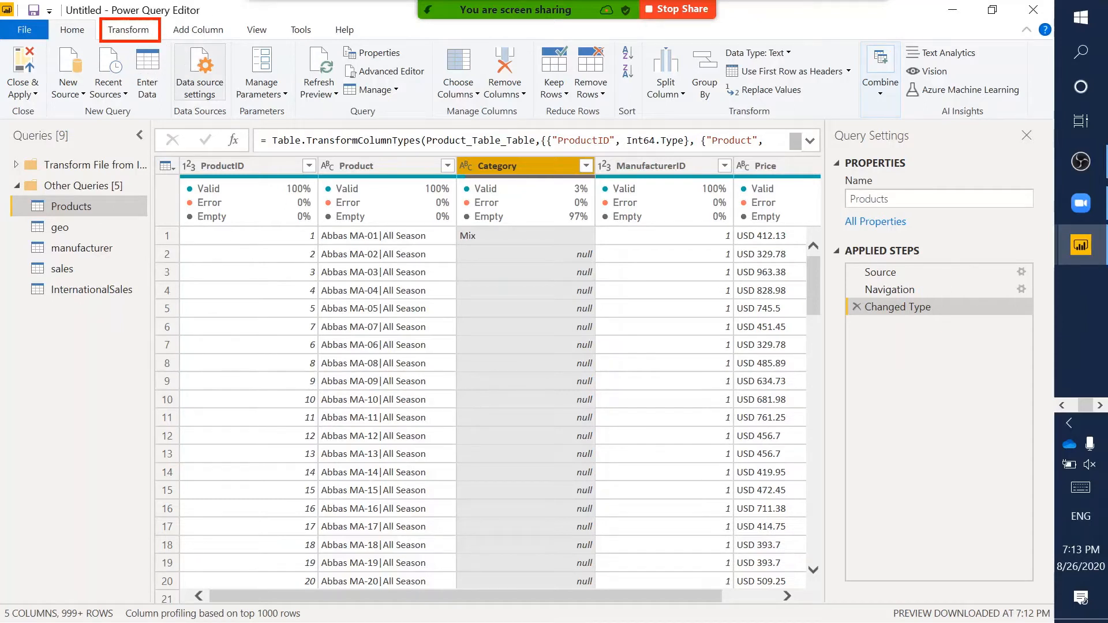
- Fill the Category column down from the Transform tab so nulls show Mix
left_click(145, 34)
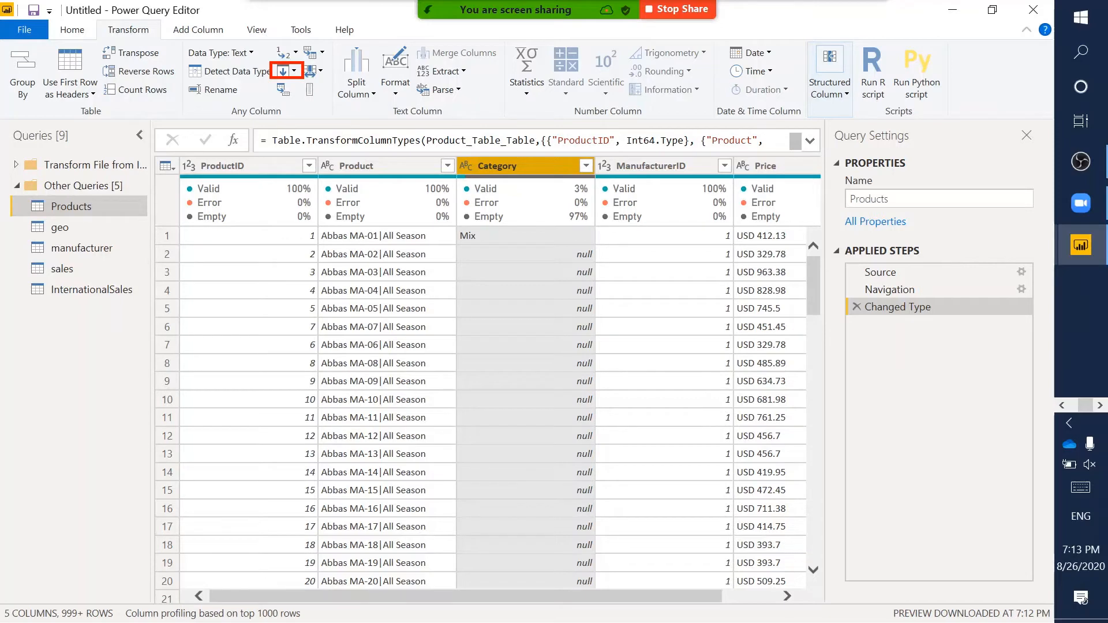
left_click(295, 72)
left_click(303, 90)
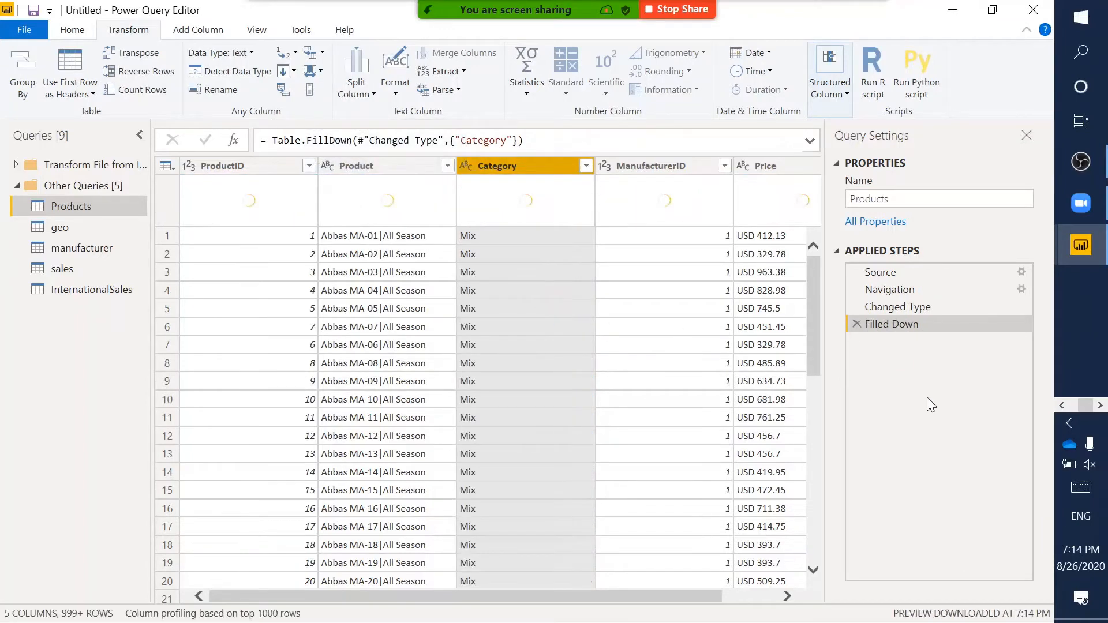
scroll(556, 362, "down", 5)
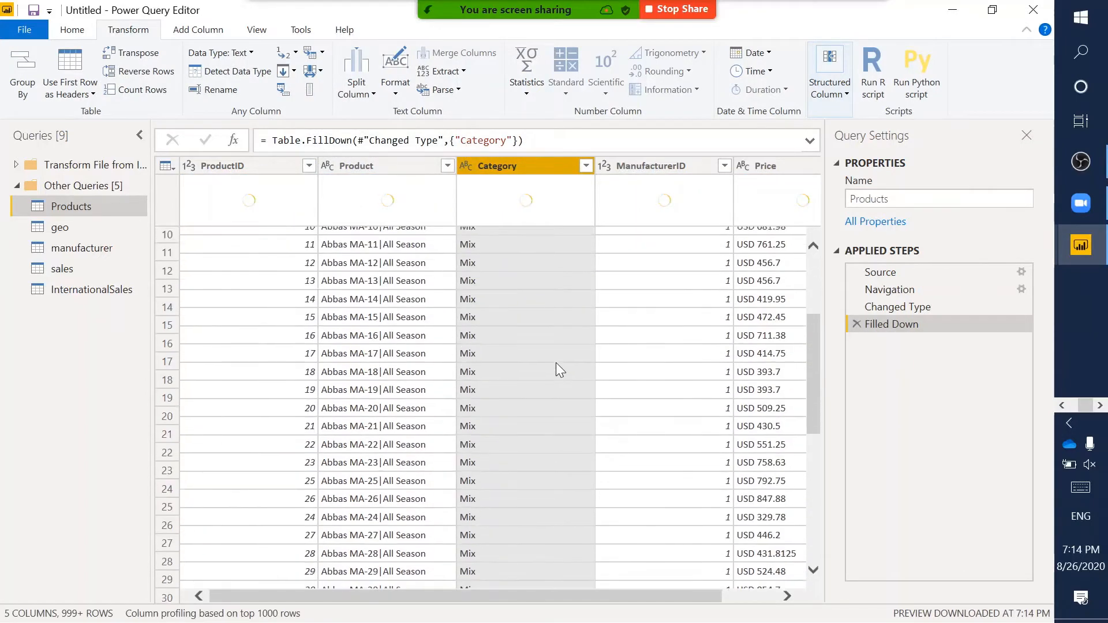
scroll(555, 362, "down", 3)
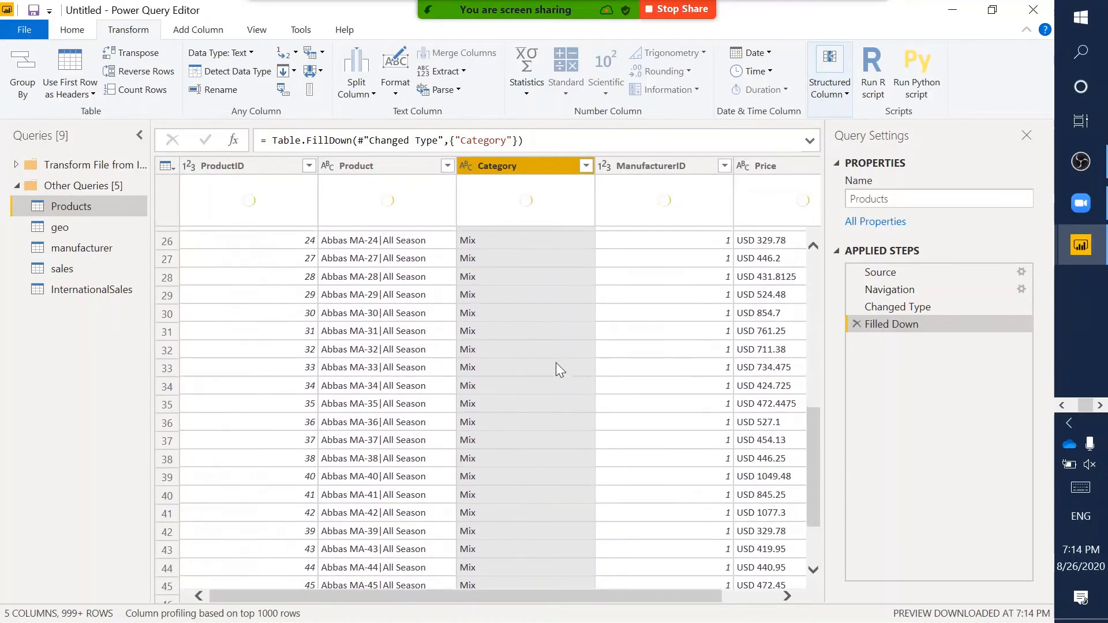
scroll(556, 362, "up", 8)
left_click_drag(870, 307, 872, 324)
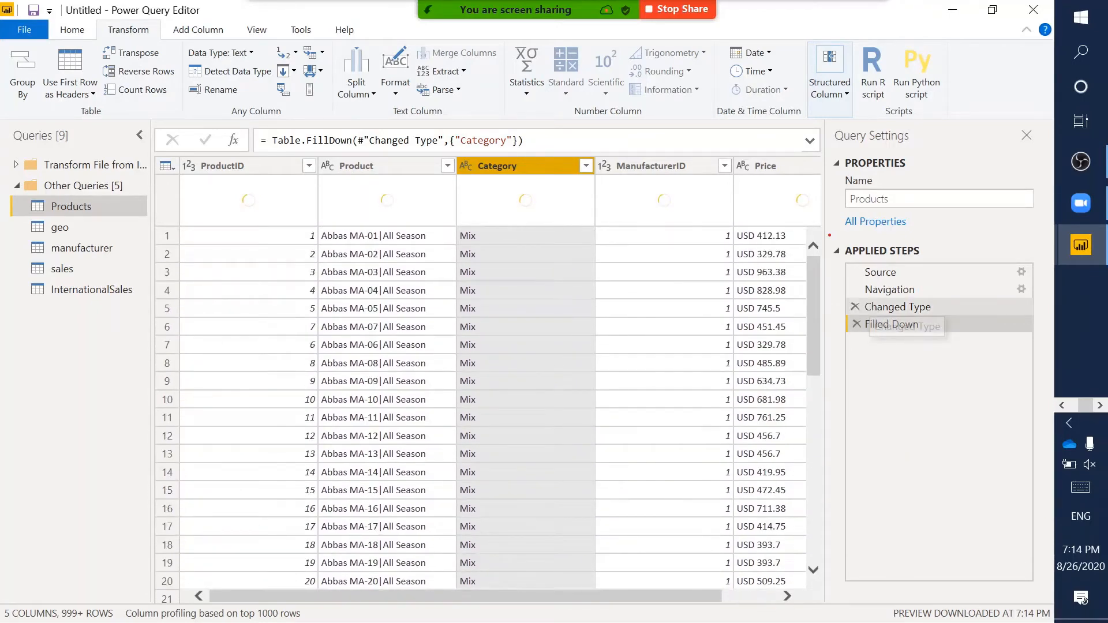
left_click_drag(829, 235, 1052, 359)
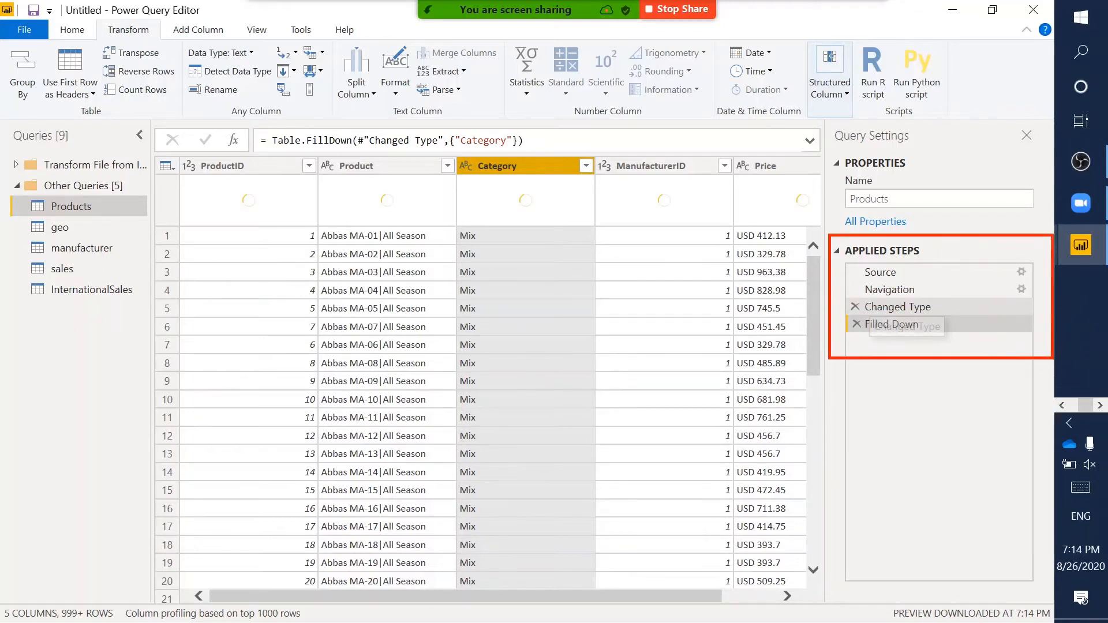
left_click(906, 308)
left_click(880, 325)
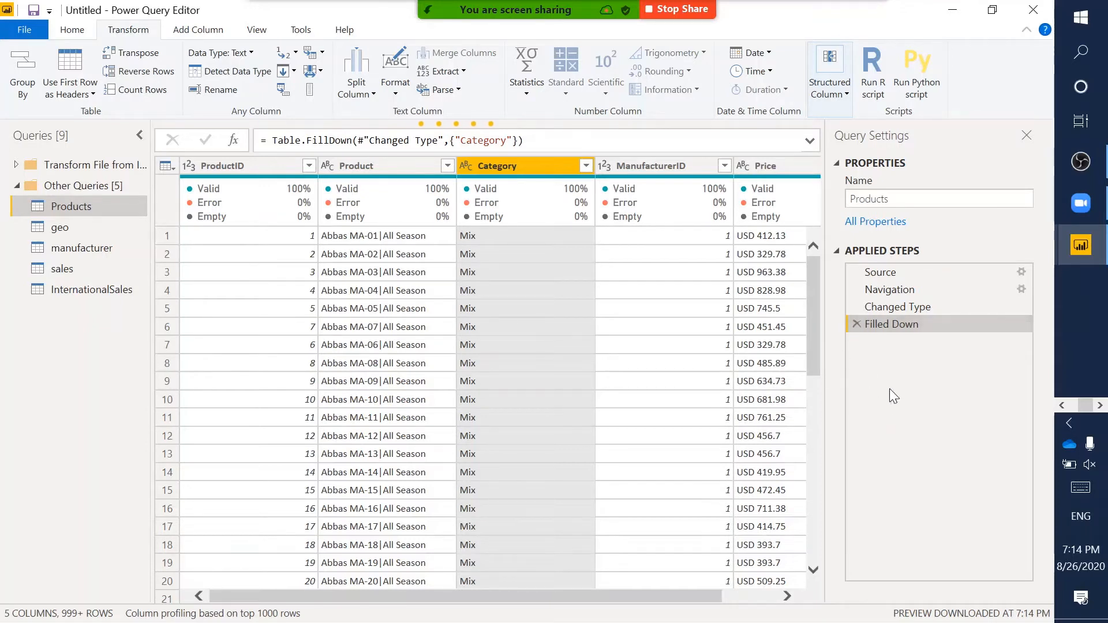
left_click(905, 308)
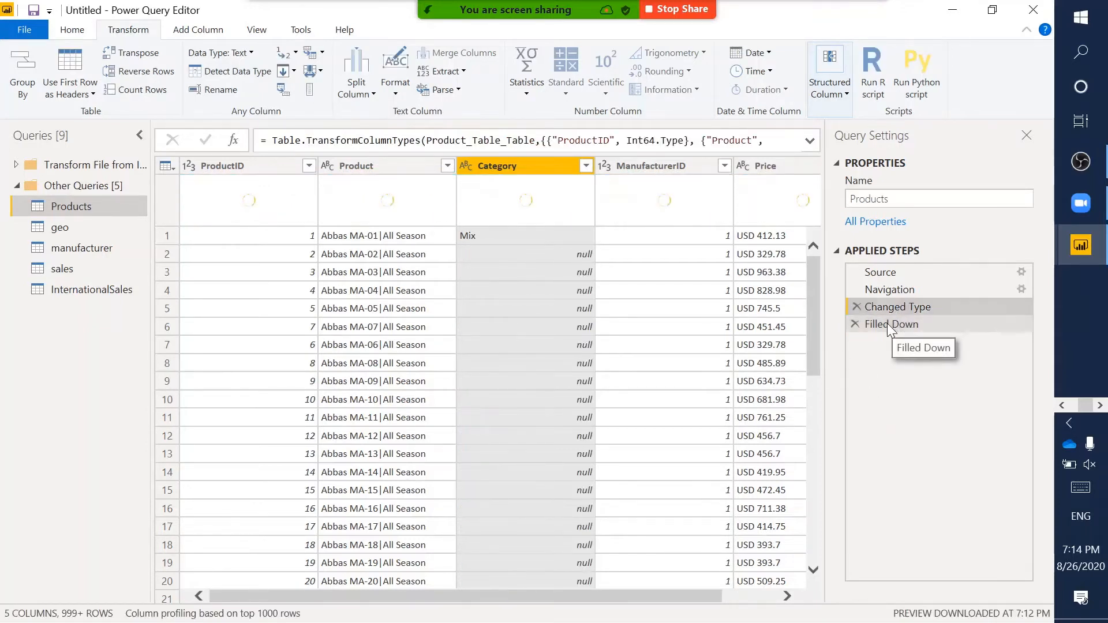
left_click(887, 323)
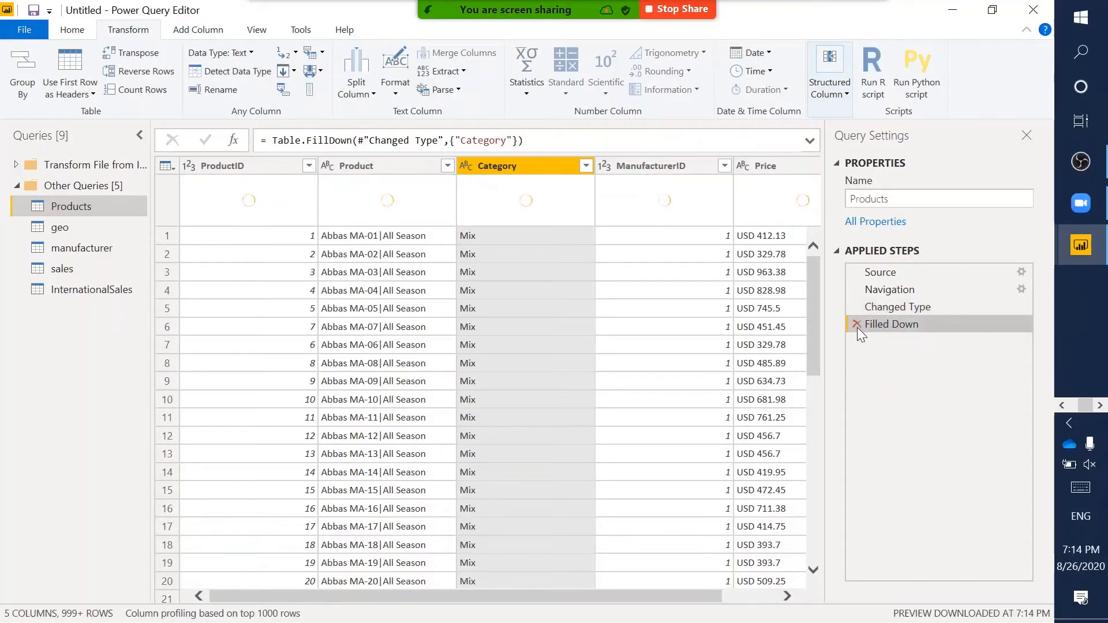
scroll(582, 290, "right", 2)
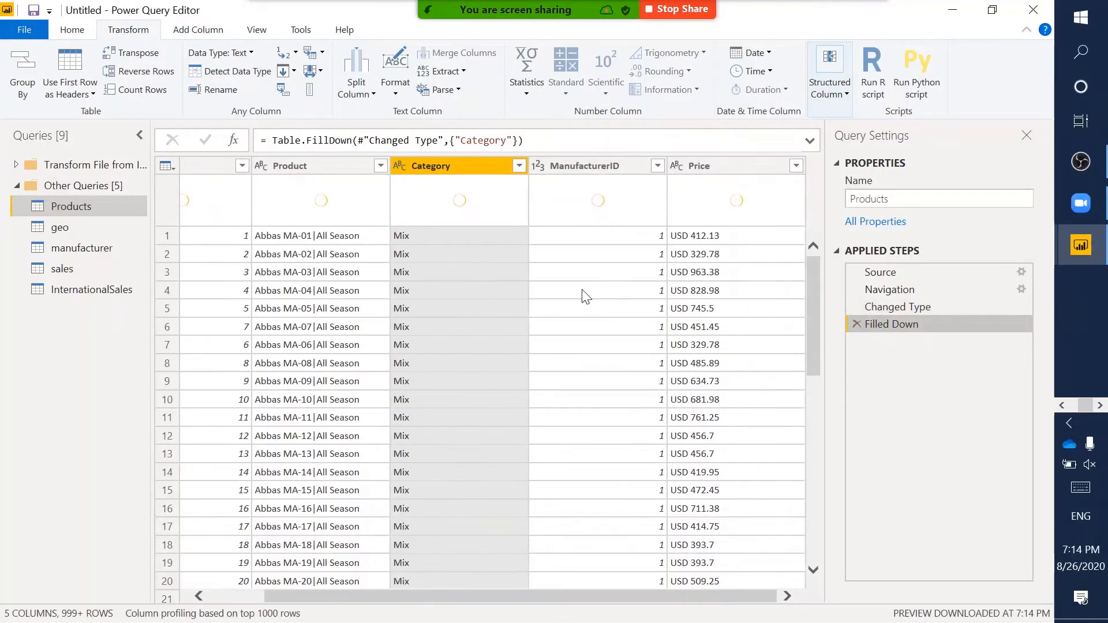
scroll(415, 278, "left", 2)
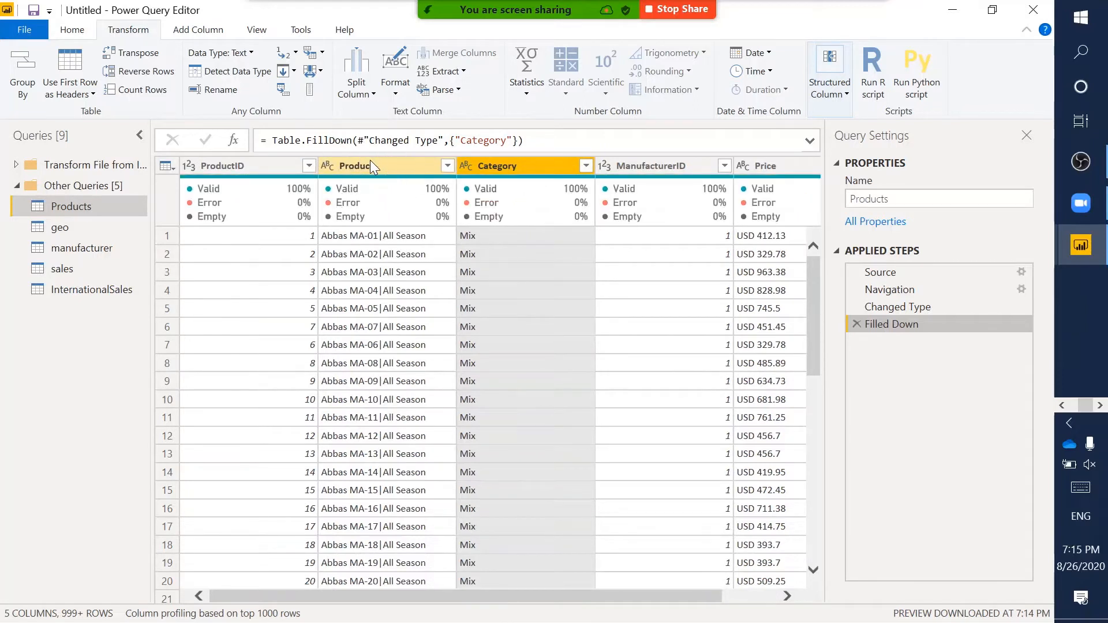
- Select the Product column and mark a value's product code and All Season parts
left_click(370, 162)
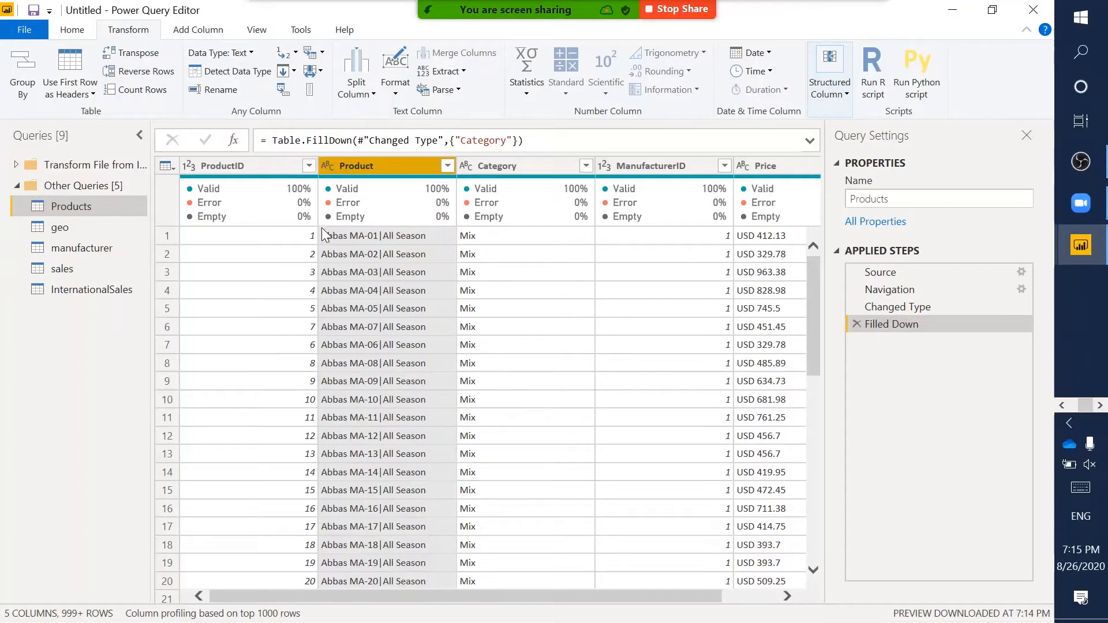
left_click_drag(320, 225, 379, 244)
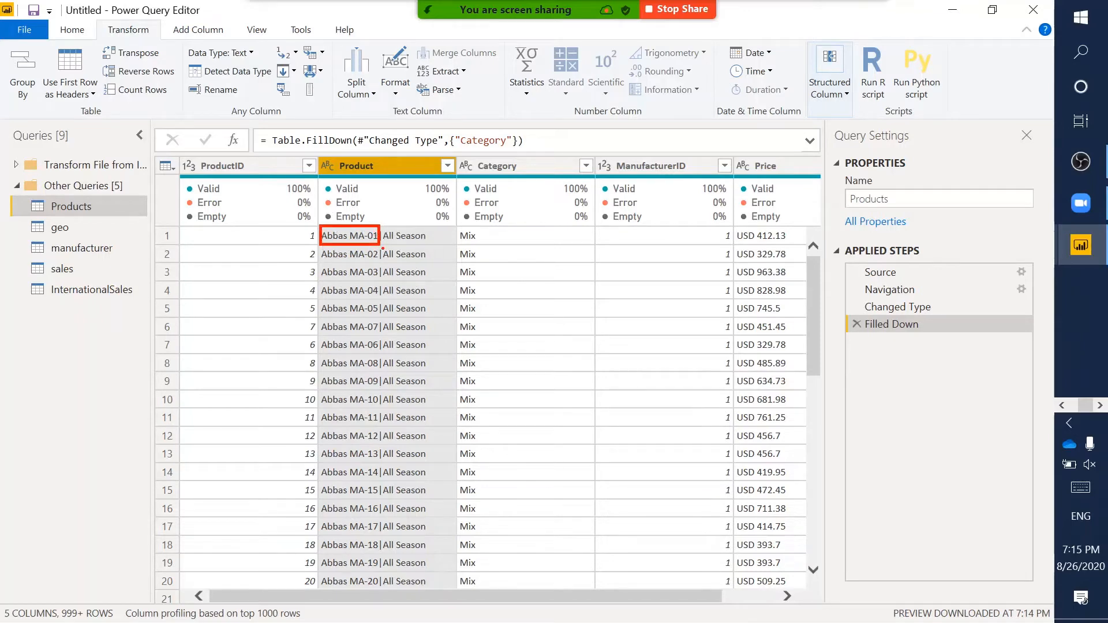
left_click_drag(382, 248, 435, 263)
key("Escape")
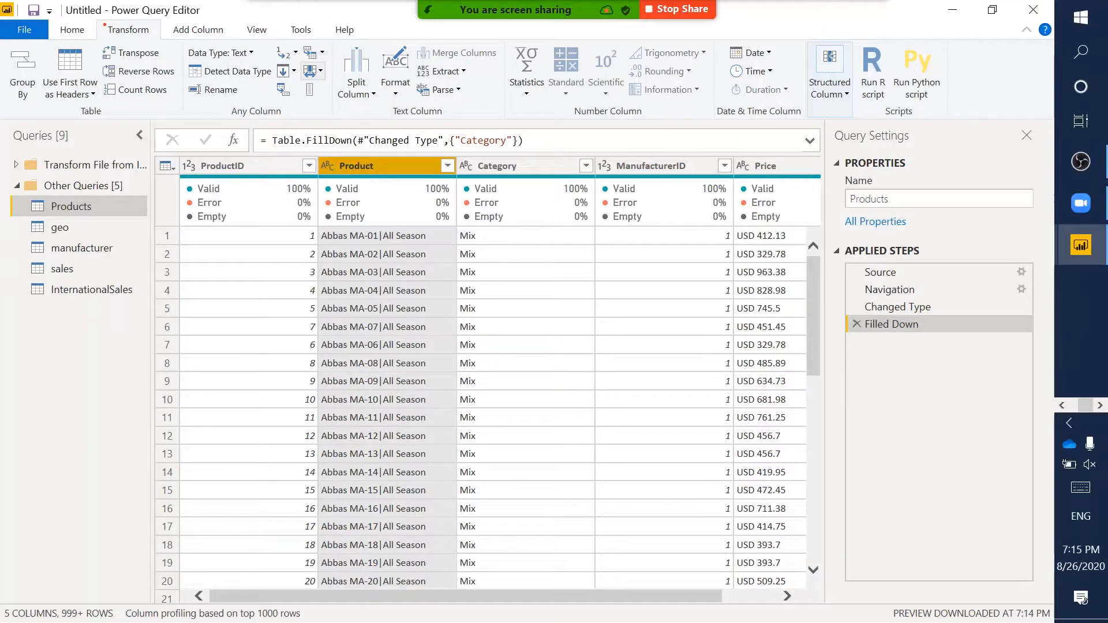
- Annotate the Split Column command for viewers and expand its split options
mouse_move(100, 19)
left_mouse_down()
mouse_move(165, 26)
mouse_move(161, 38)
left_mouse_up()
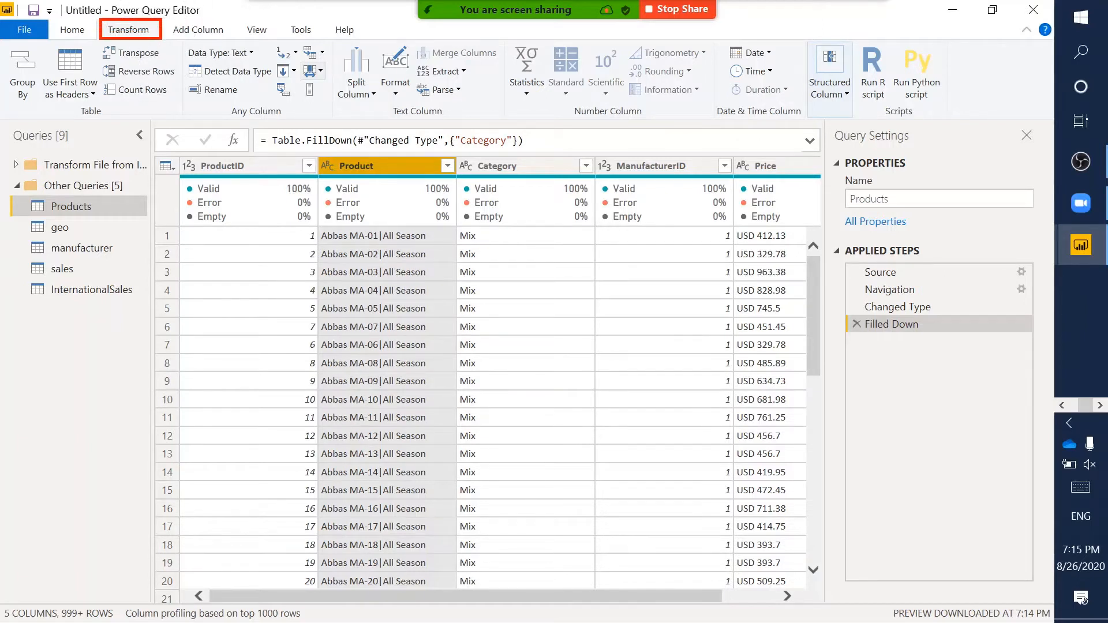
key("Escape")
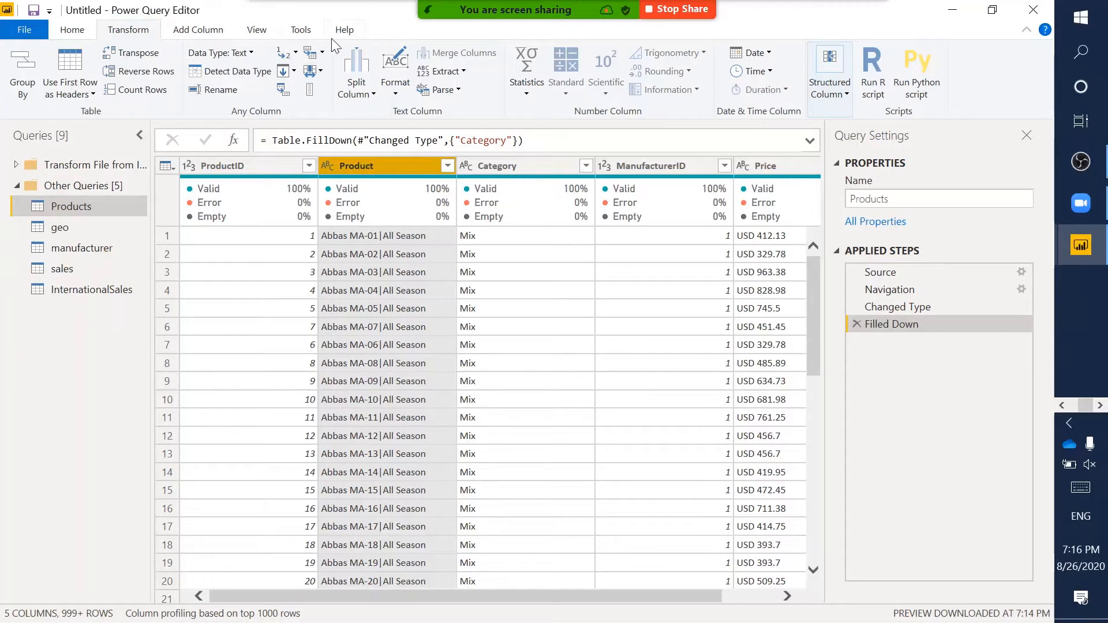
key("ctrl+2")
left_click_drag(332, 38, 383, 113)
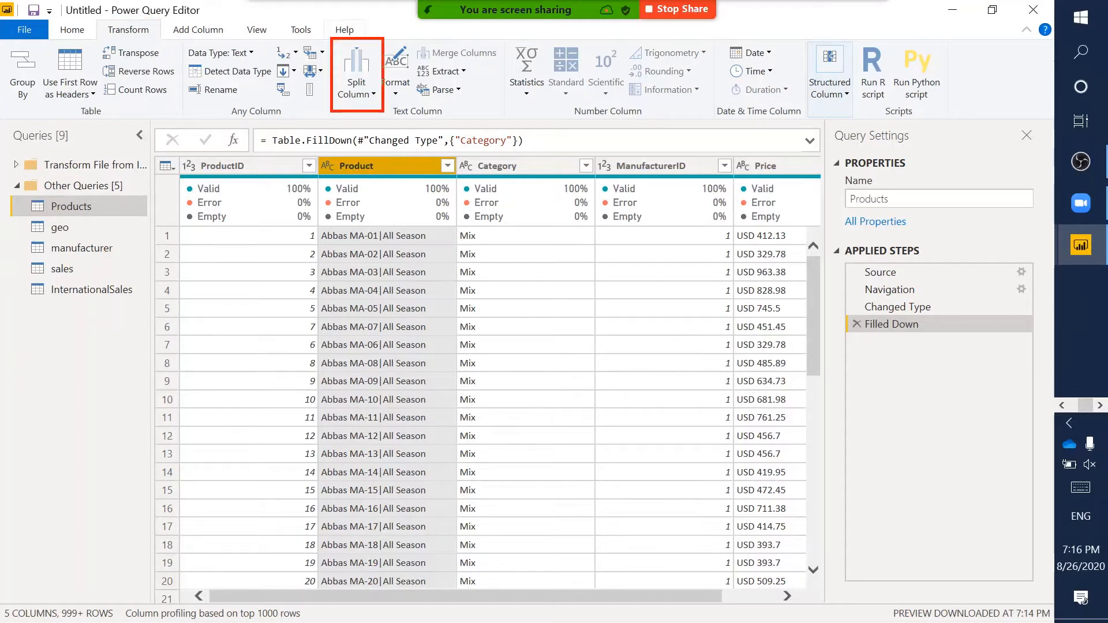
key("Escape")
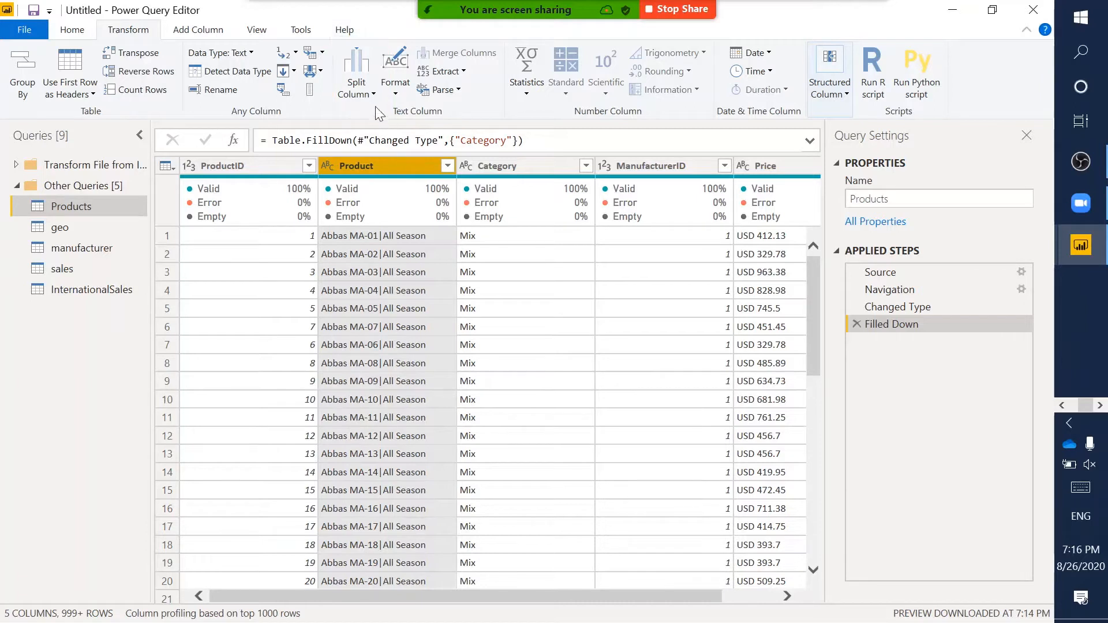
left_click(368, 95)
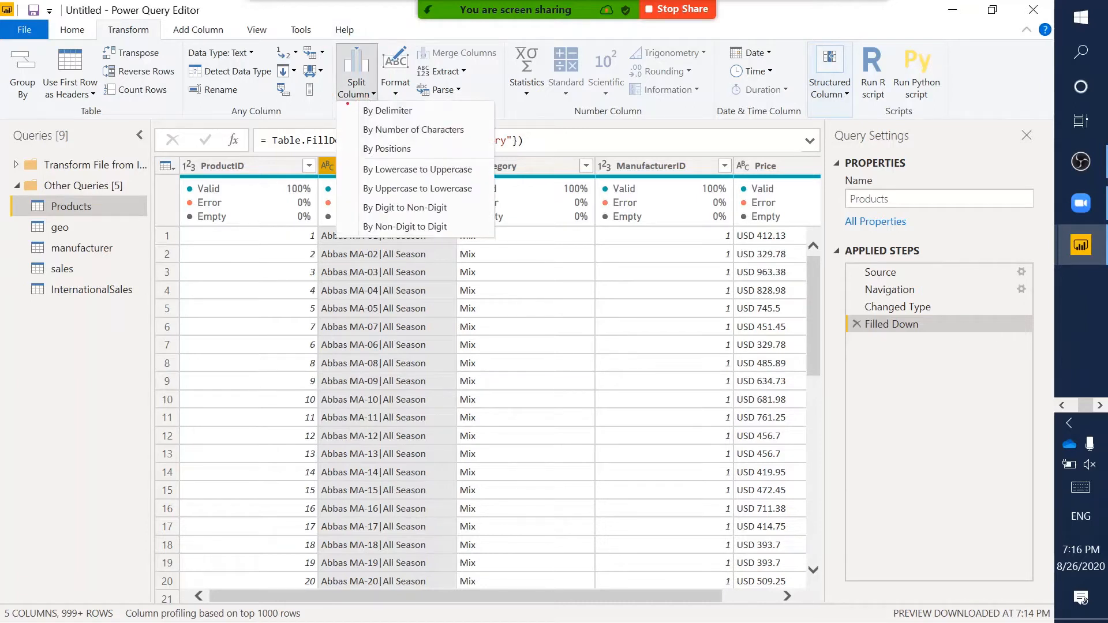
- Annotate the split options and the pipe separator, then choose Split Column By Delimiter
key("ctrl+2")
mouse_move(340, 102)
left_mouse_down()
mouse_move(451, 165)
mouse_move(494, 241)
left_mouse_up()
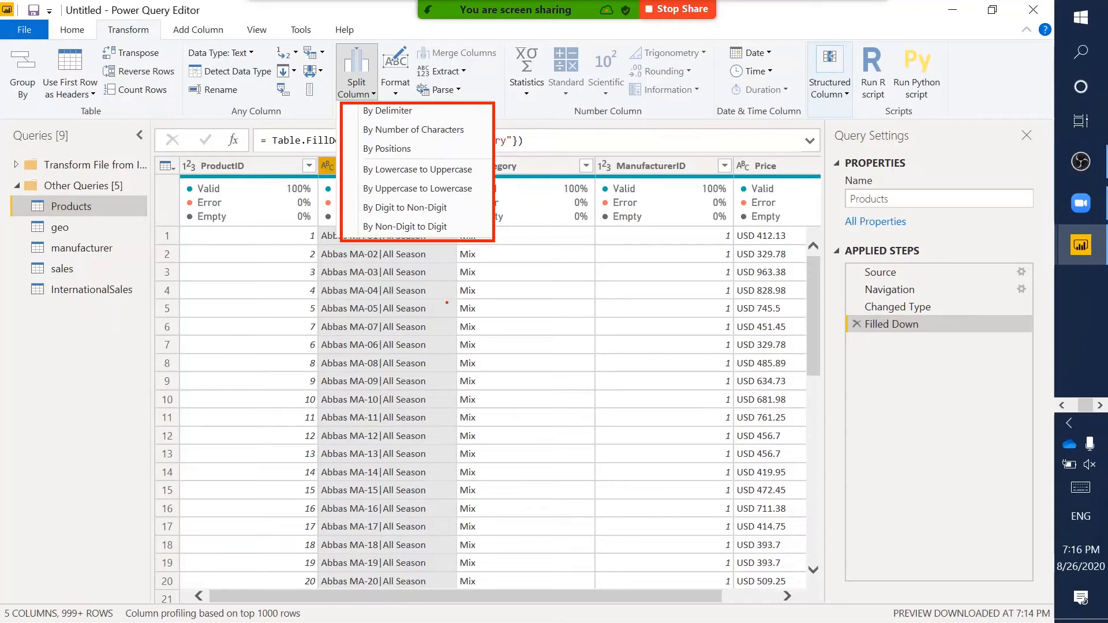
left_click_drag(375, 295, 383, 318)
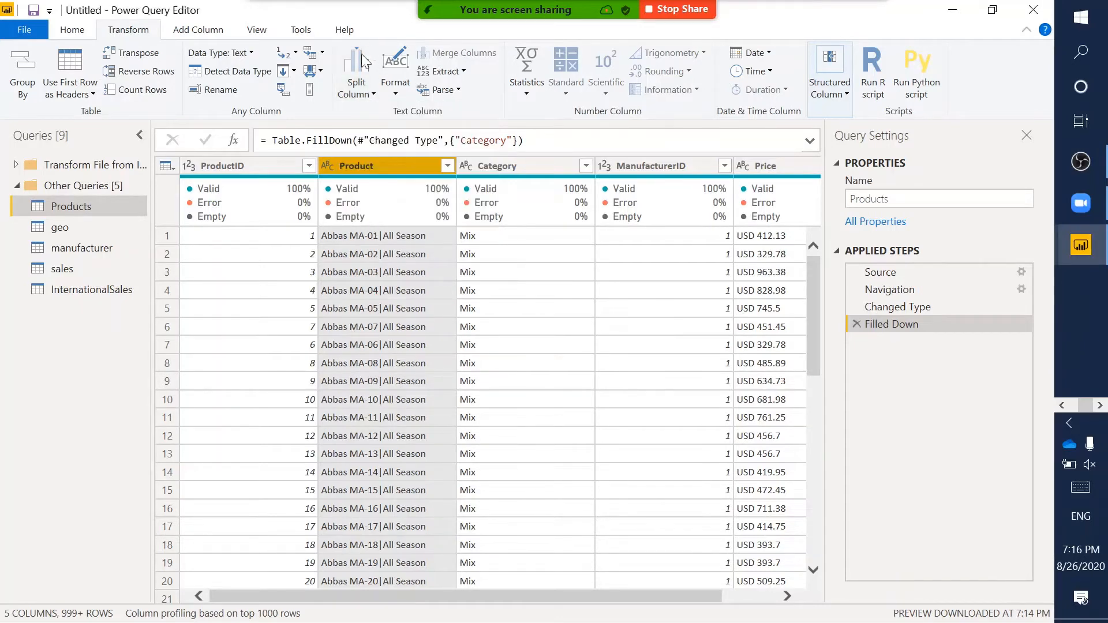
left_click(357, 86)
left_click(394, 111)
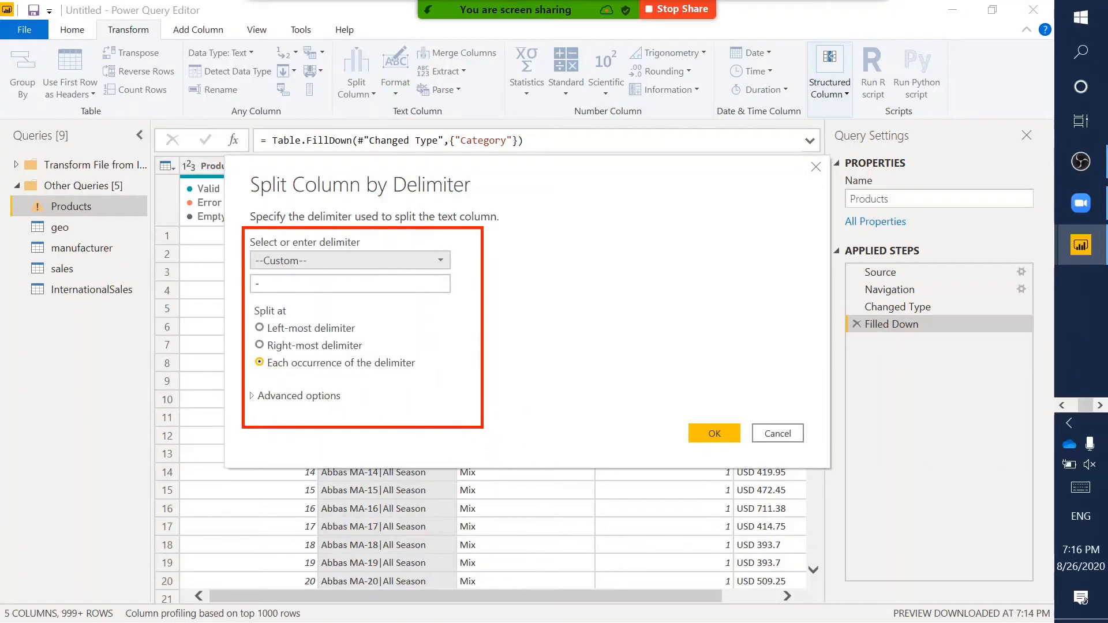
- Keep the --Custom-- delimiter for '|' and annotate the Split at choices, including left-most delimiter
left_click(348, 262)
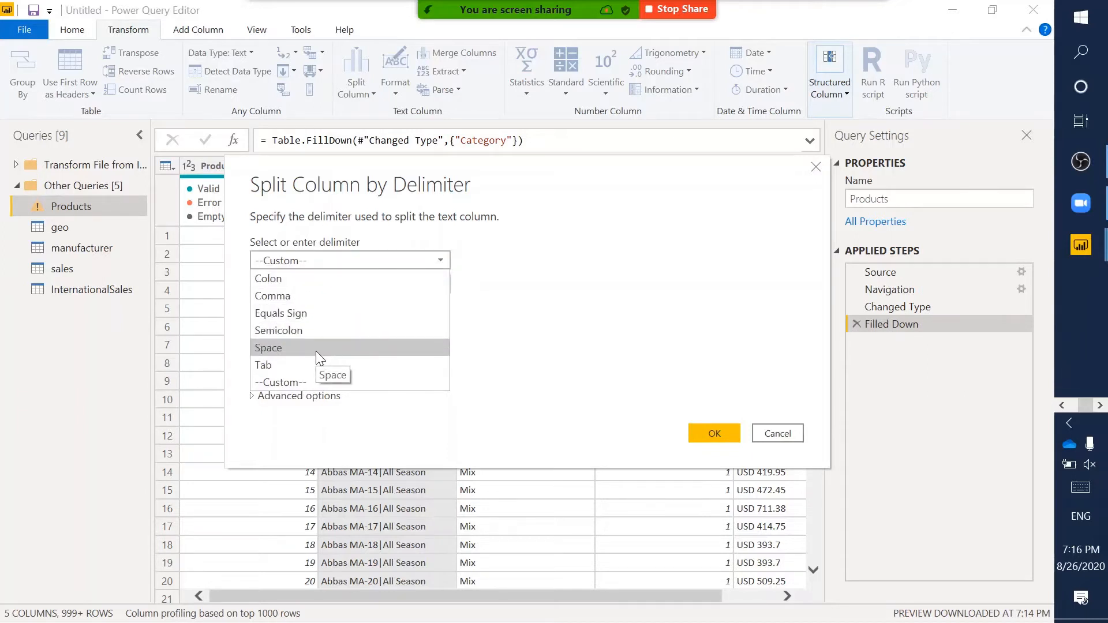
left_click(280, 382)
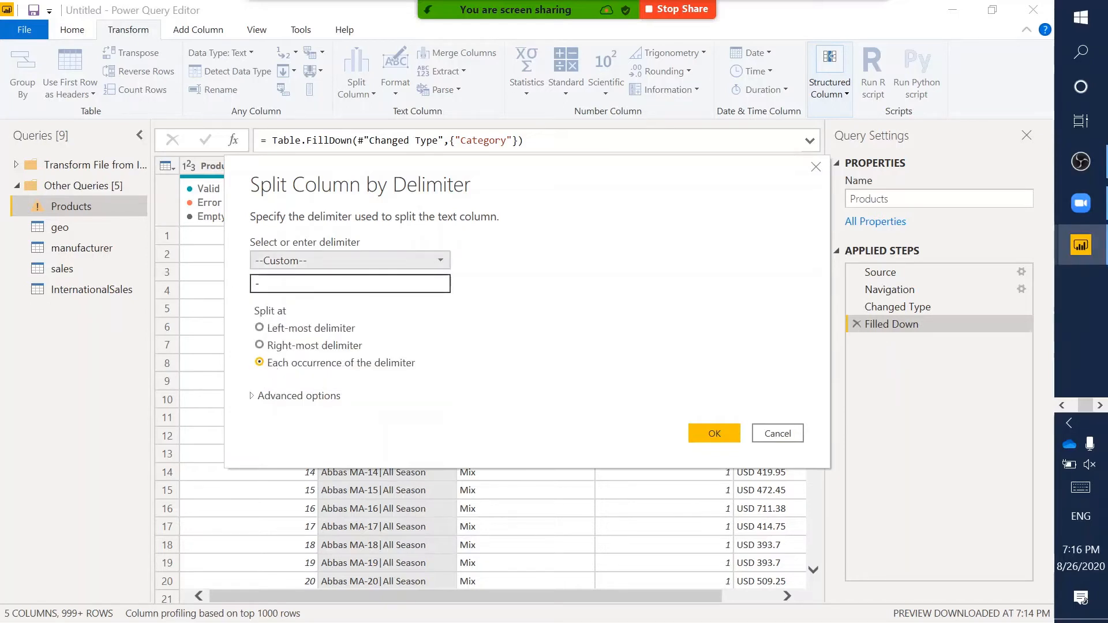
key("ctrl+2")
mouse_move(237, 269)
left_mouse_down()
mouse_move(422, 277)
mouse_move(464, 296)
left_mouse_up()
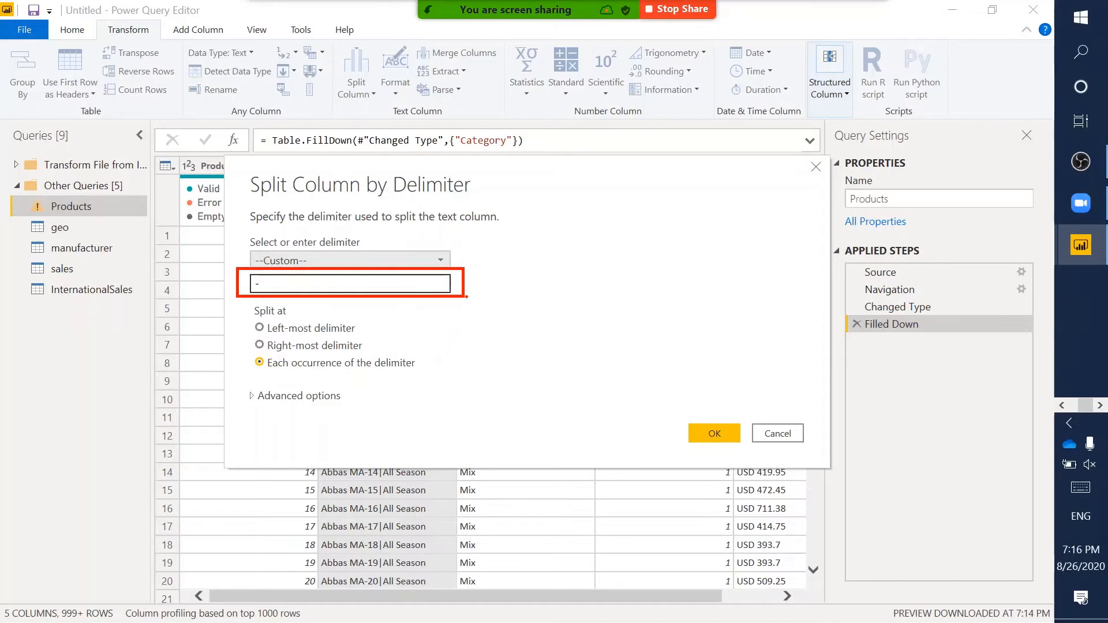
key("Escape")
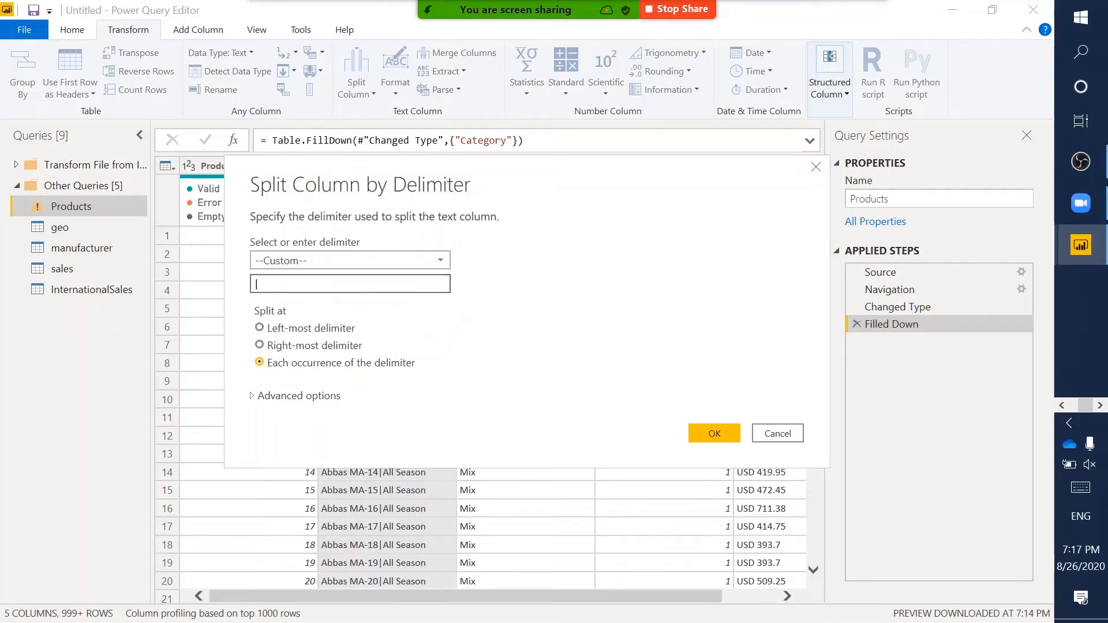
mouse_move(239, 302)
left_mouse_down()
mouse_move(421, 407)
mouse_move(436, 382)
left_mouse_up()
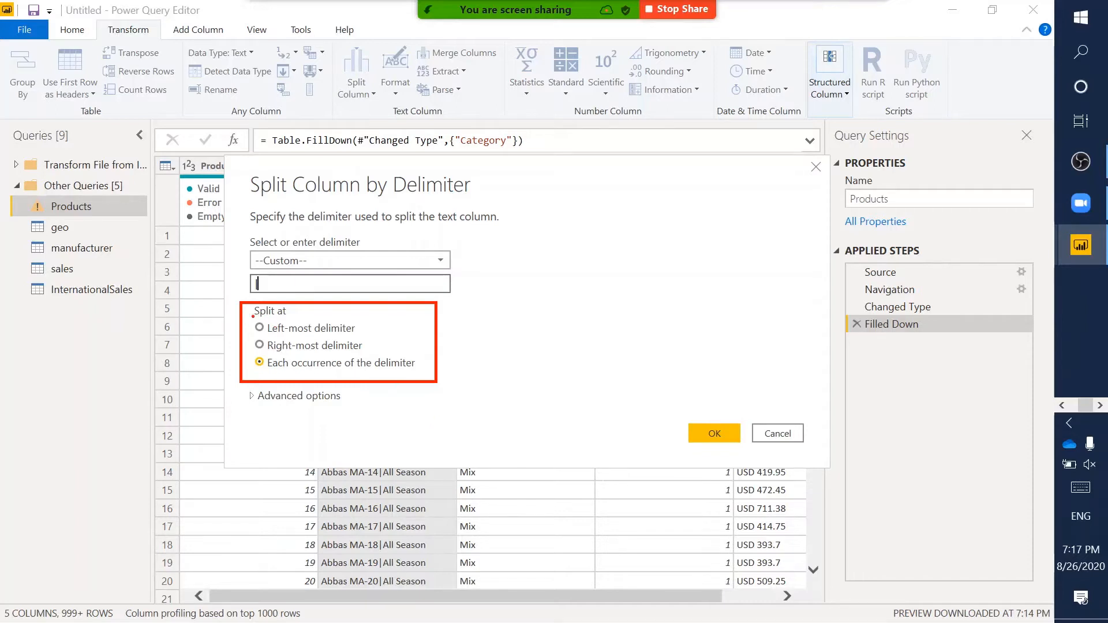
left_click_drag(251, 320, 367, 336)
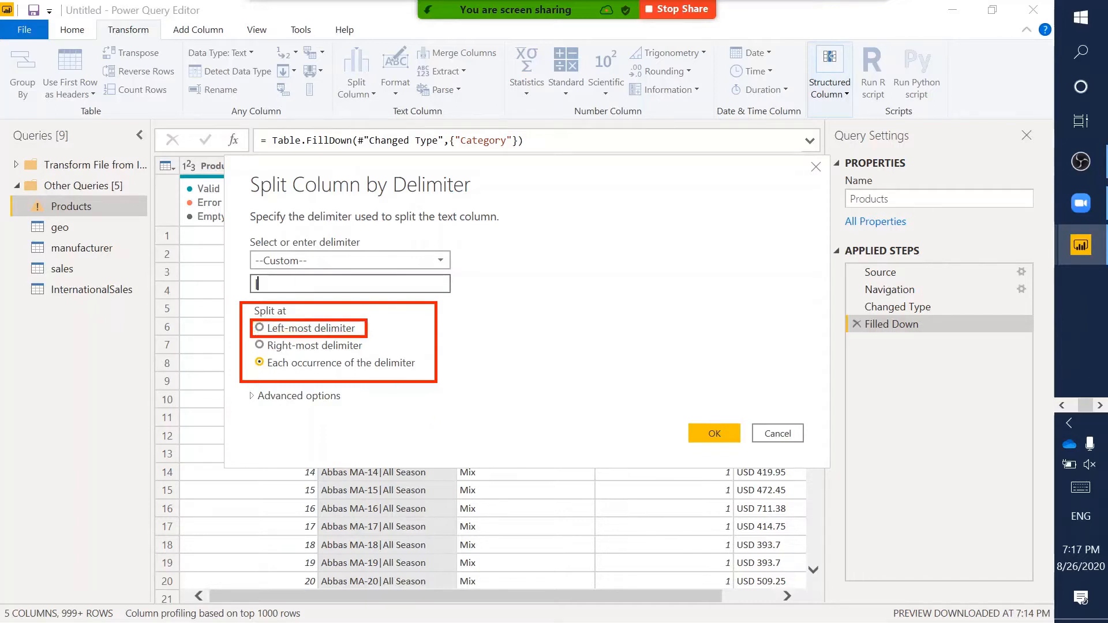
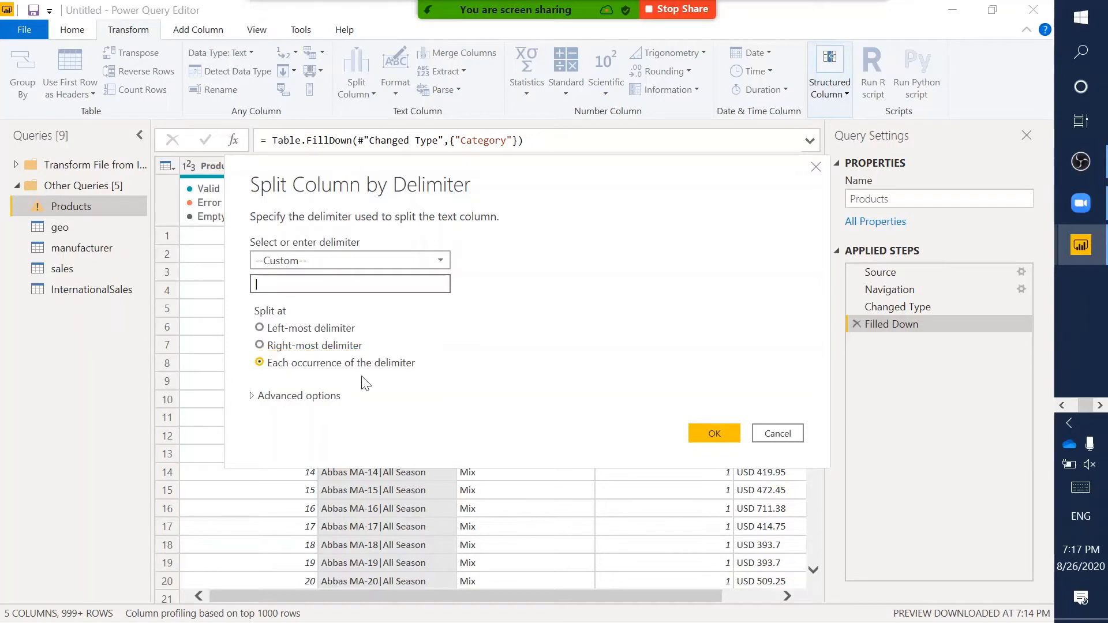
- Split the Product column at the left-most '|' delimiter into Product.1 and Product.2
left_click(312, 329)
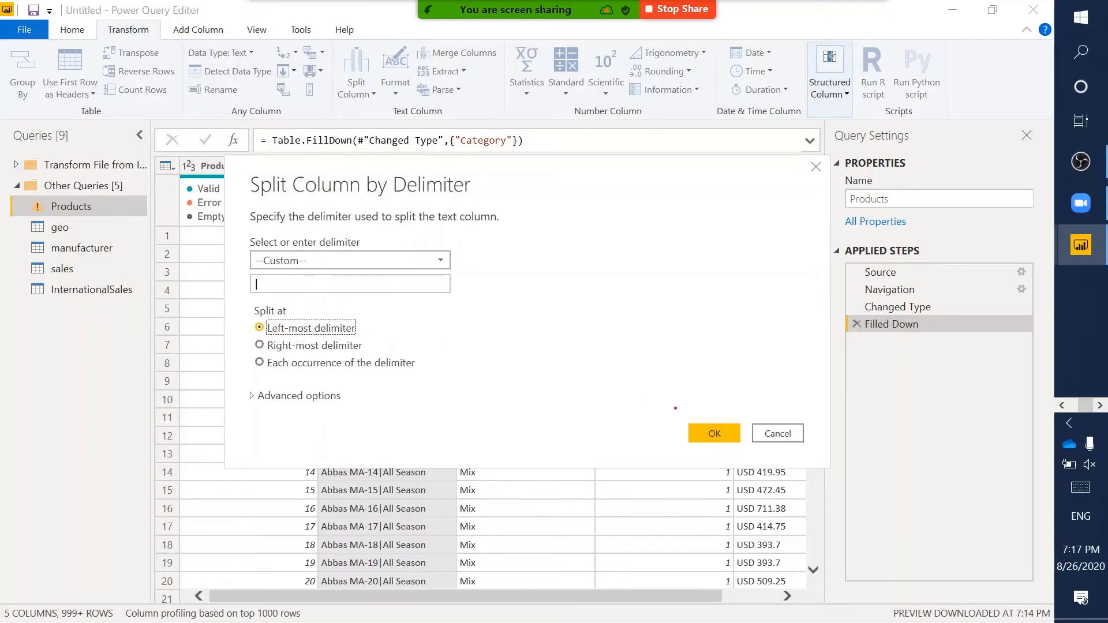
left_click(716, 440)
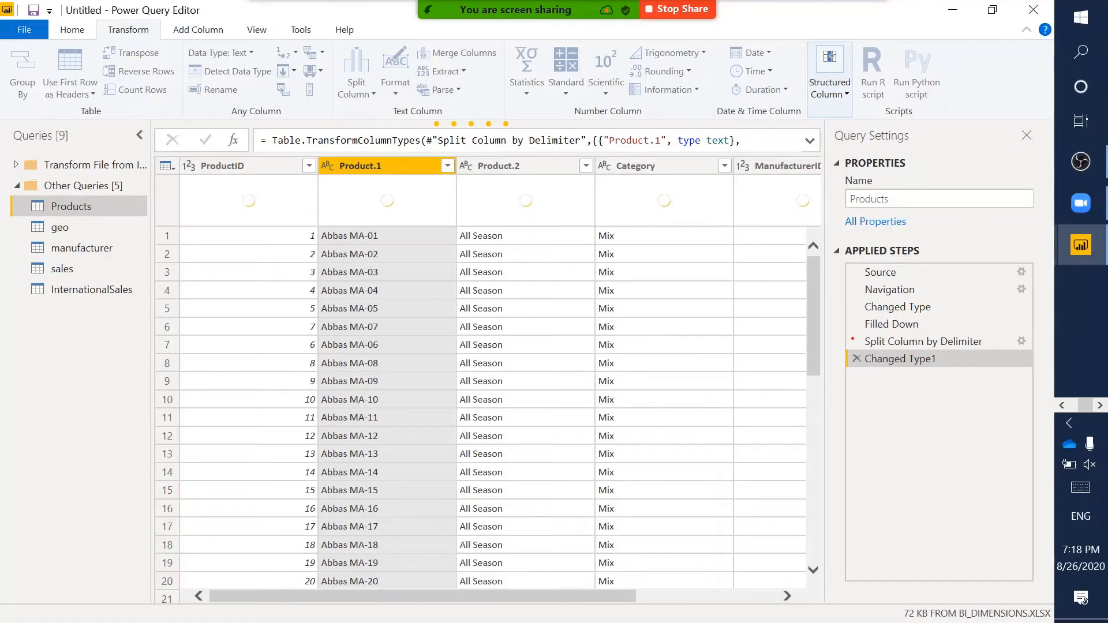
- Delete the Changed Type1 step and highlight the resulting Product.1 and Product.2 columns
left_click_drag(848, 336, 1036, 369)
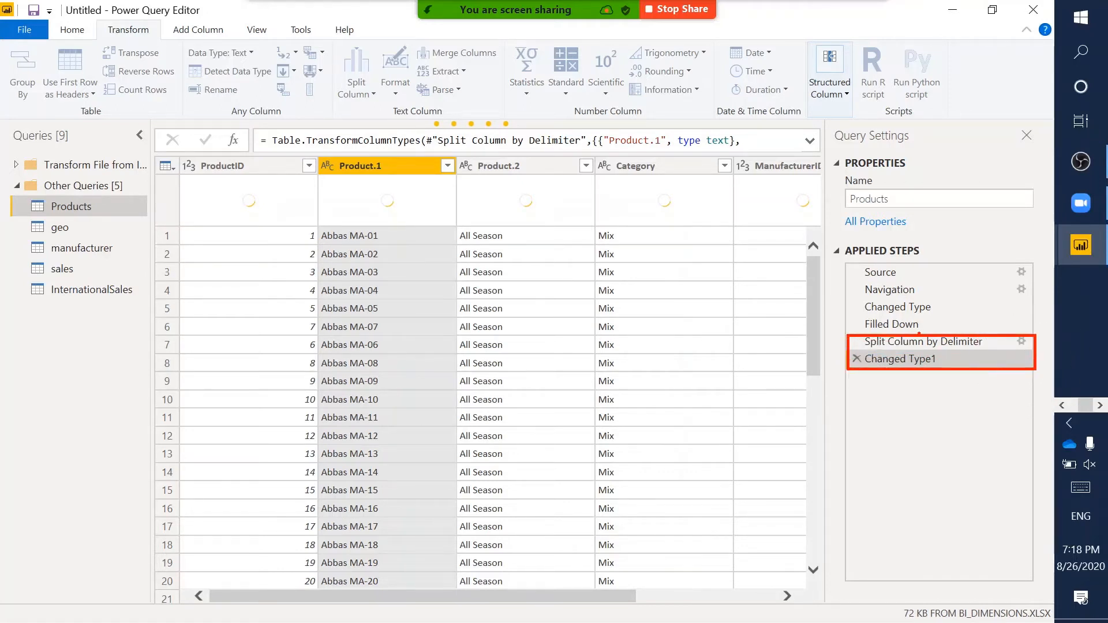
key("Escape")
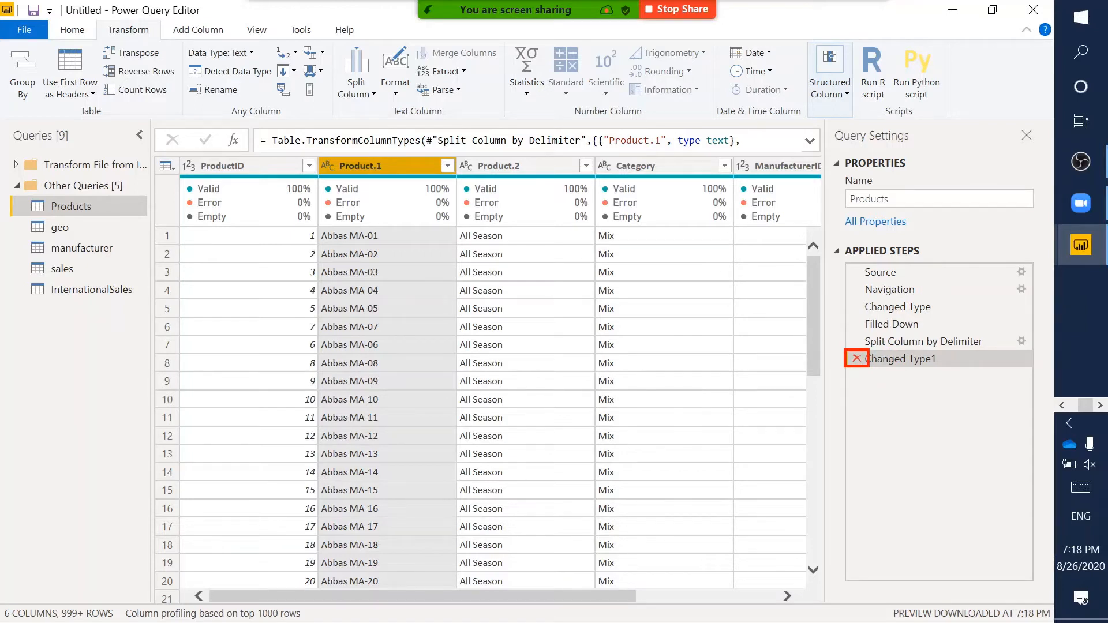
left_click(859, 358)
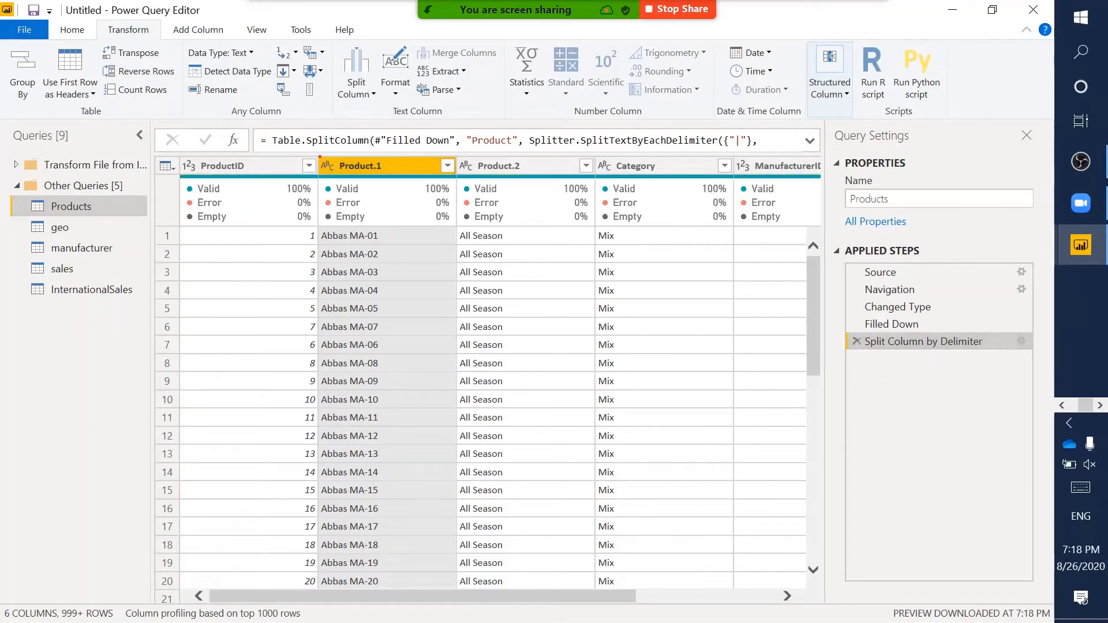
mouse_move(319, 156)
left_mouse_down()
mouse_move(457, 334)
mouse_move(457, 408)
left_mouse_up()
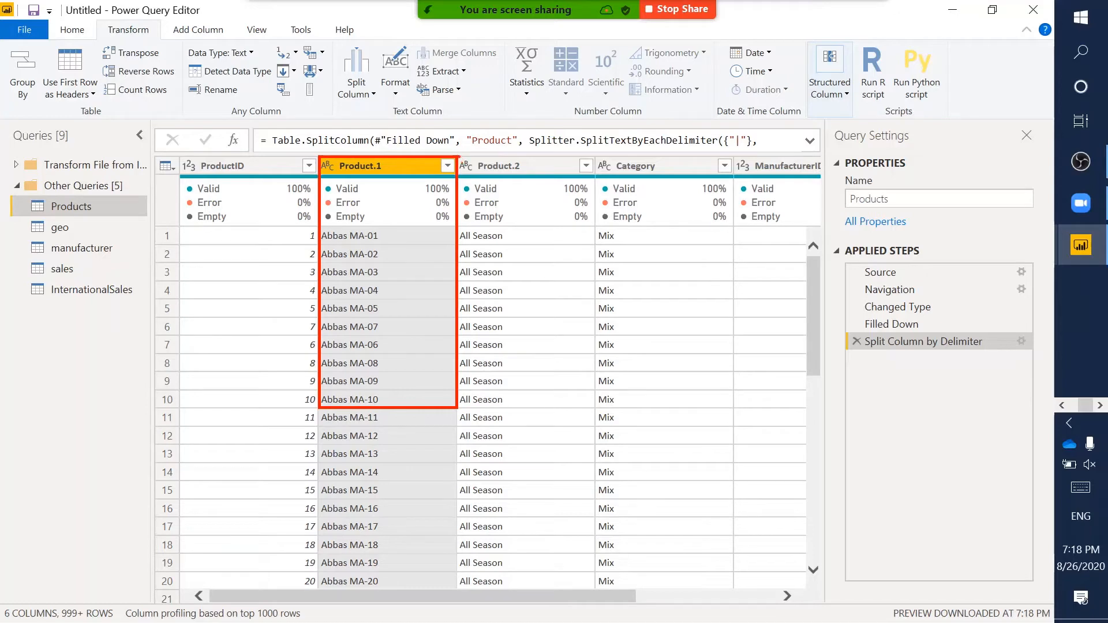
mouse_move(458, 157)
left_mouse_down()
mouse_move(585, 300)
mouse_move(591, 408)
left_mouse_up()
key("Escape")
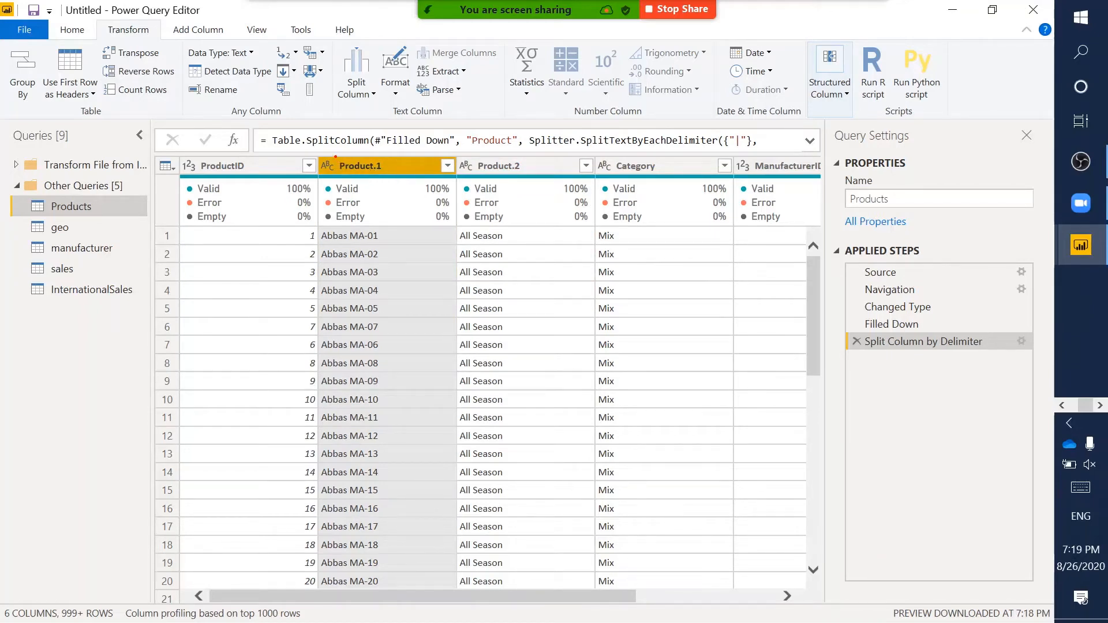
left_click_drag(335, 156, 409, 177)
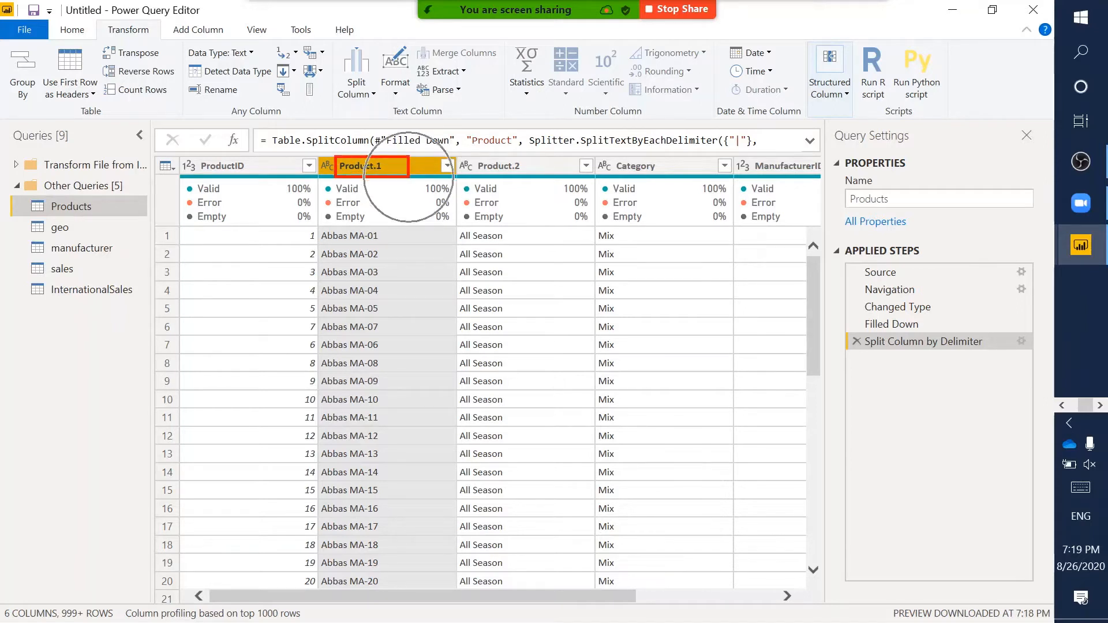
key("Escape")
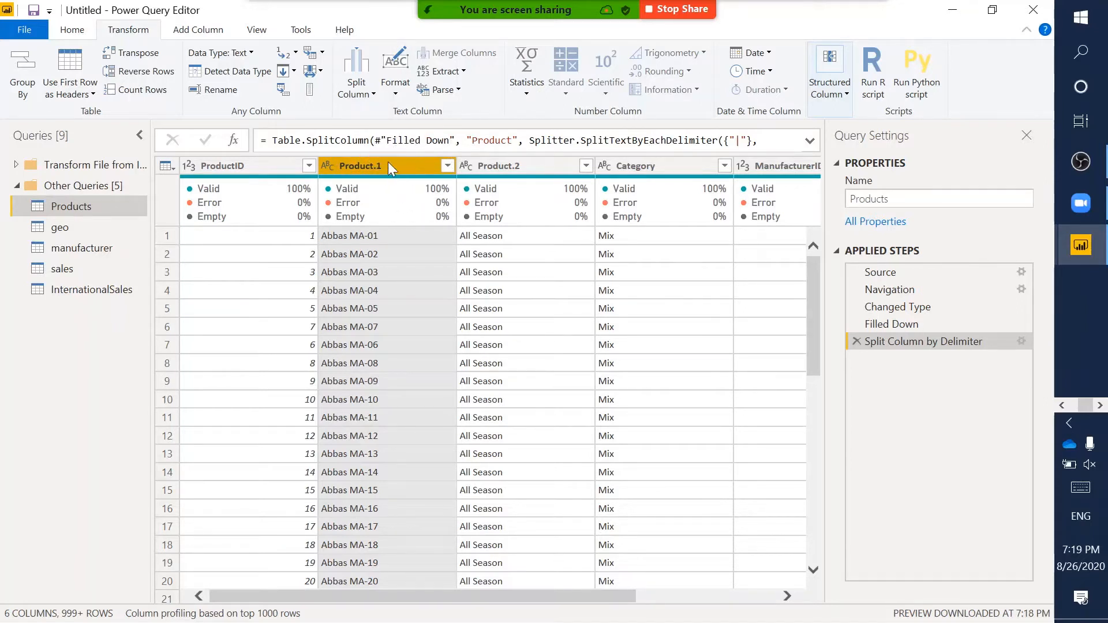
- Rename the Product.1 column to Product and the Product.2 column to Segment
double_click(387, 162)
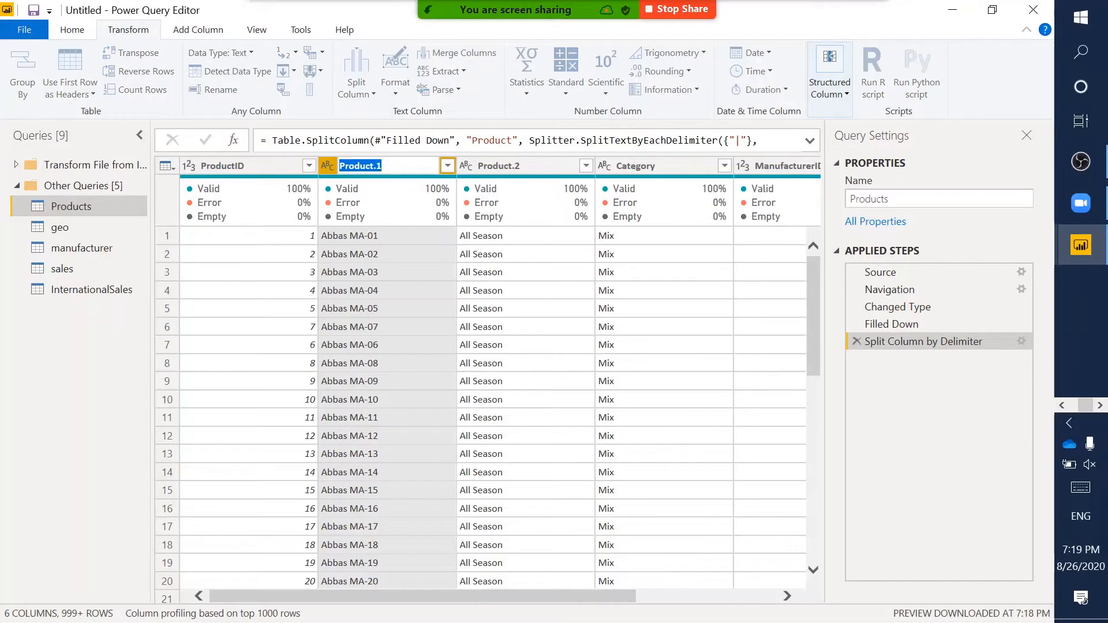
type("Product")
key("Return")
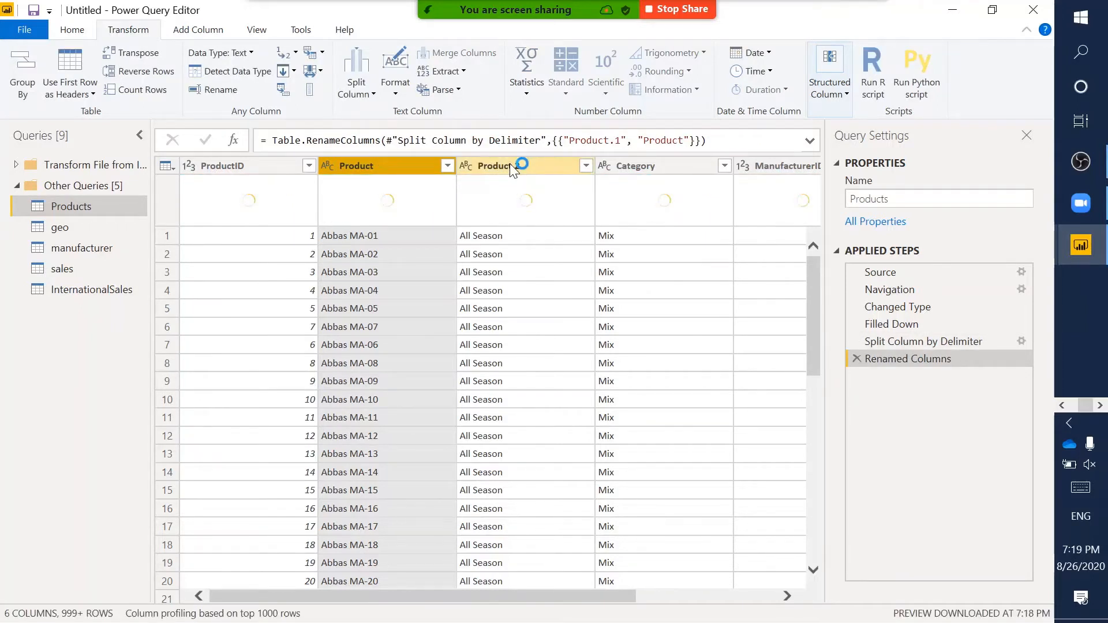
double_click(534, 164)
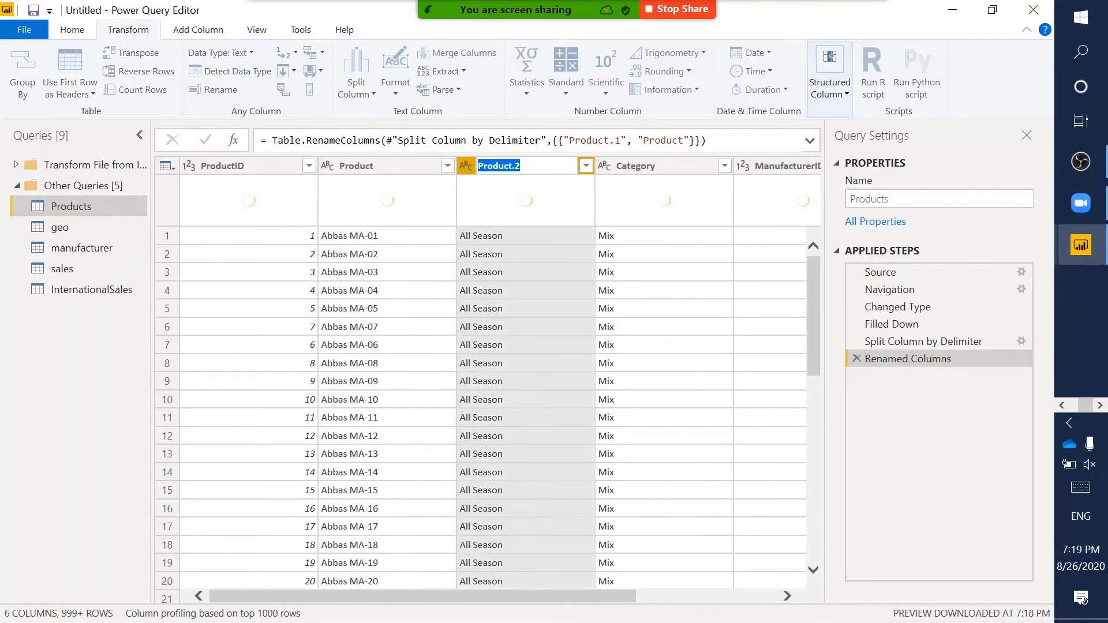
type("Segm")
type("ent")
key("Return")
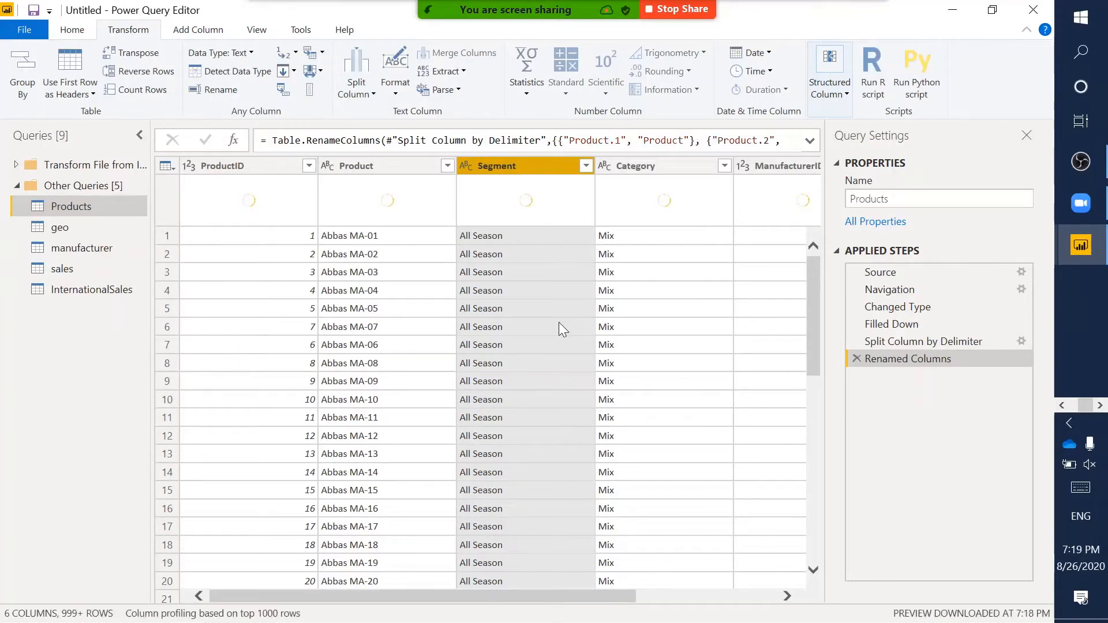
- Scroll across to the Price column and highlight its USD-prefixed values
scroll(559, 323, "right", 3)
scroll(561, 329, "left", 4)
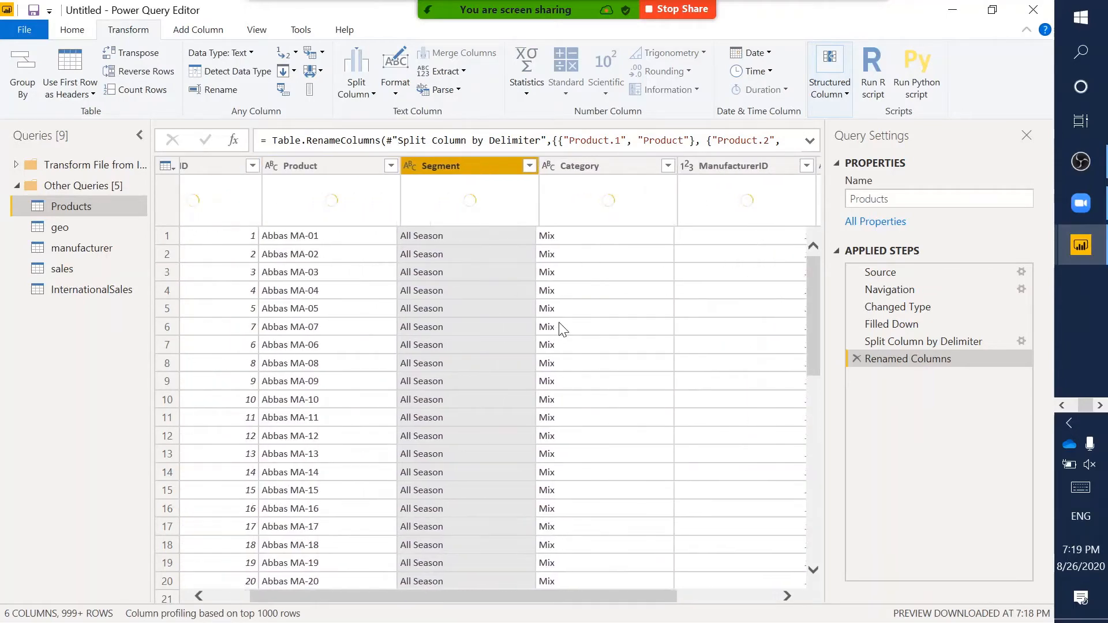
scroll(561, 329, "right", 3)
scroll(561, 329, "left", 4)
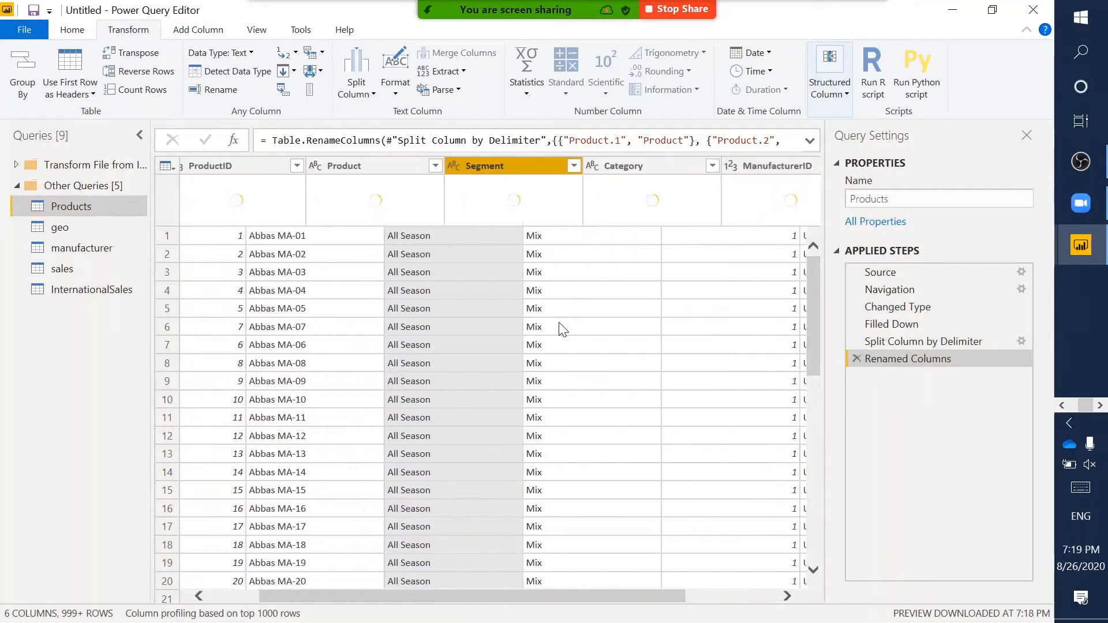
scroll(560, 329, "right", 3)
scroll(560, 329, "down", 1)
scroll(562, 329, "up", 1)
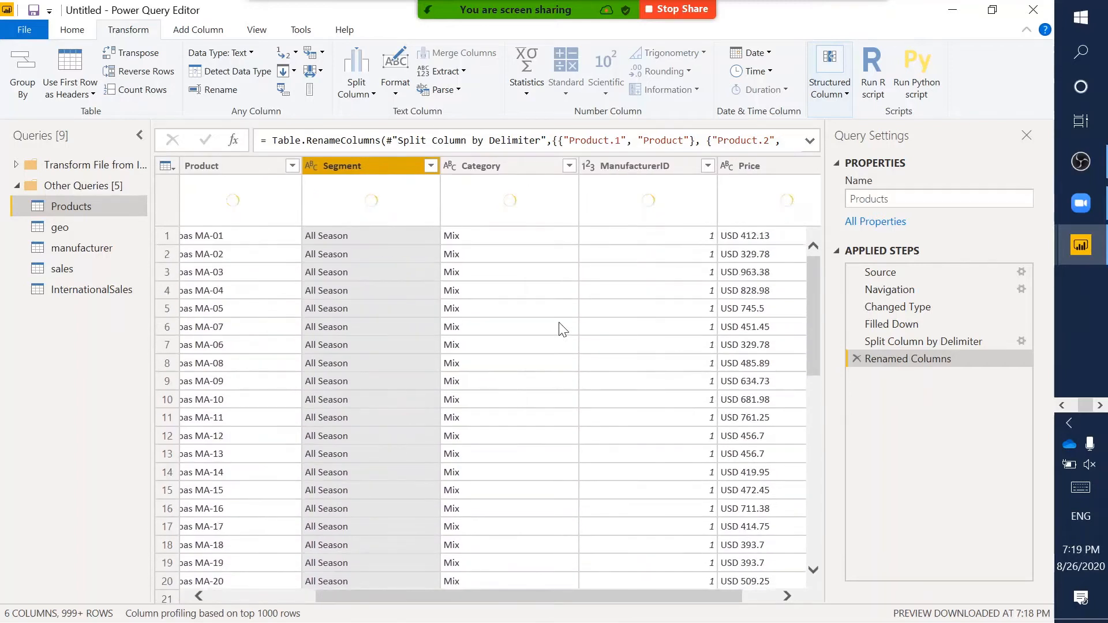
scroll(562, 329, "right", 1)
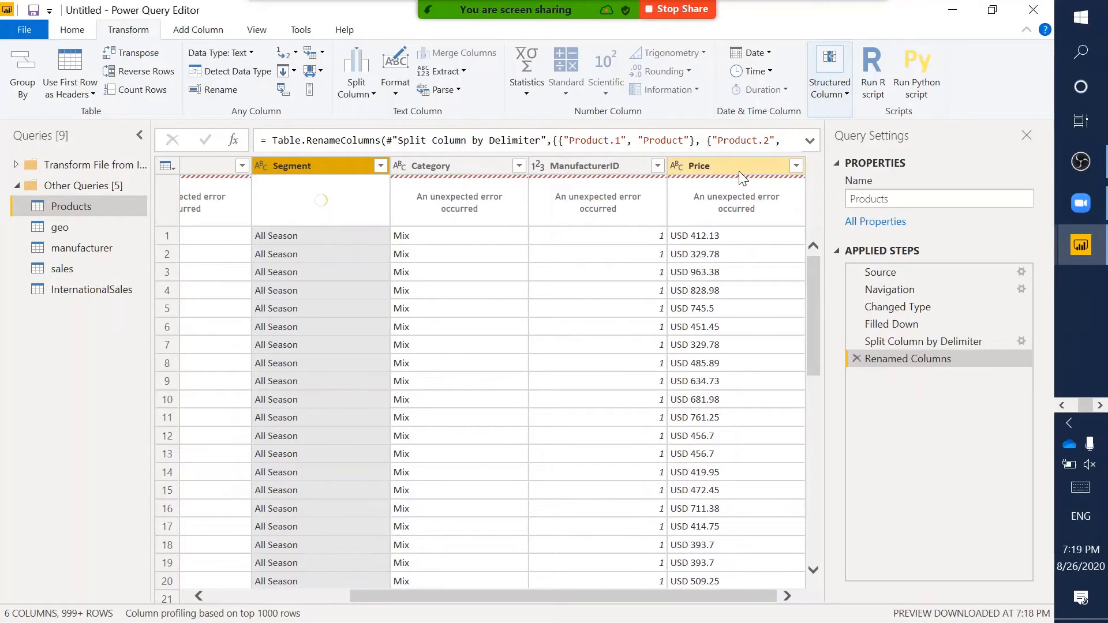
scroll(515, 272, "left", 4)
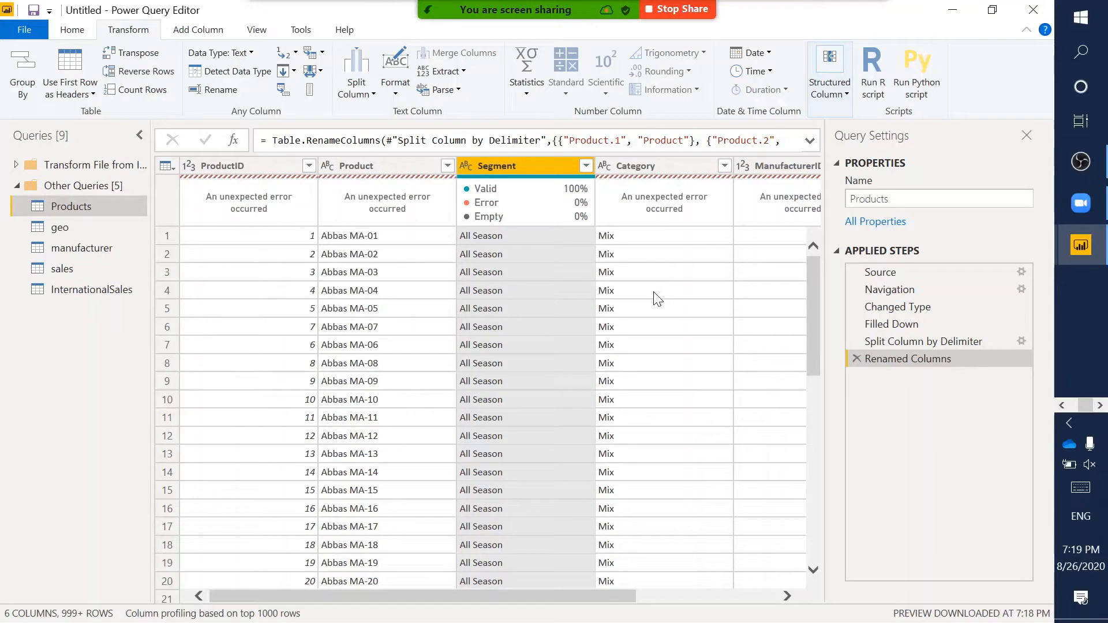
scroll(655, 293, "right", 4)
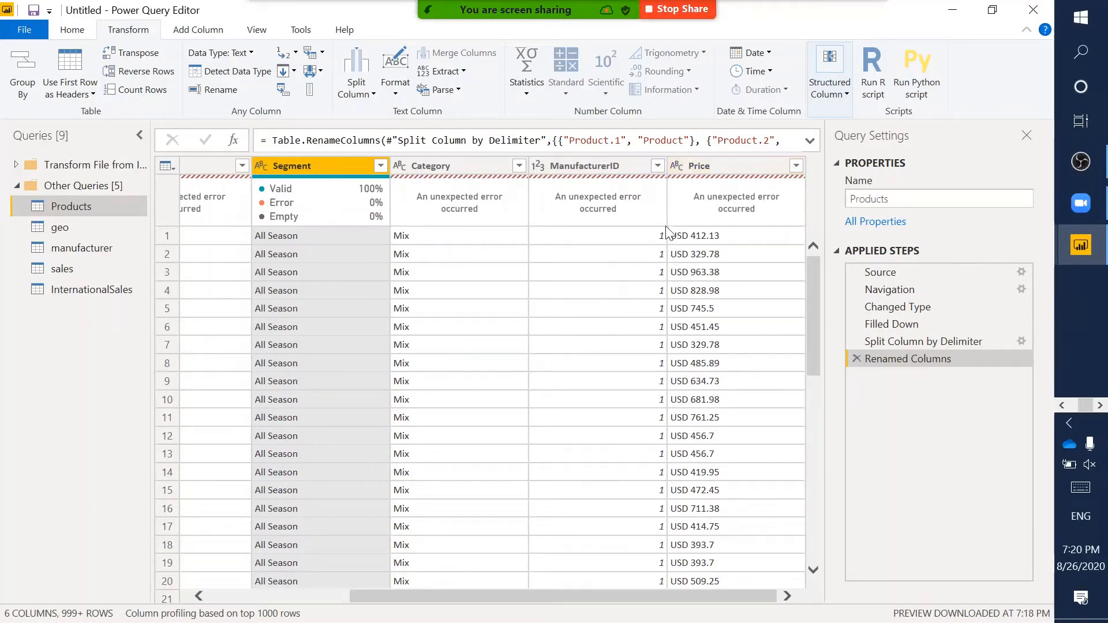
left_click_drag(667, 226, 746, 246)
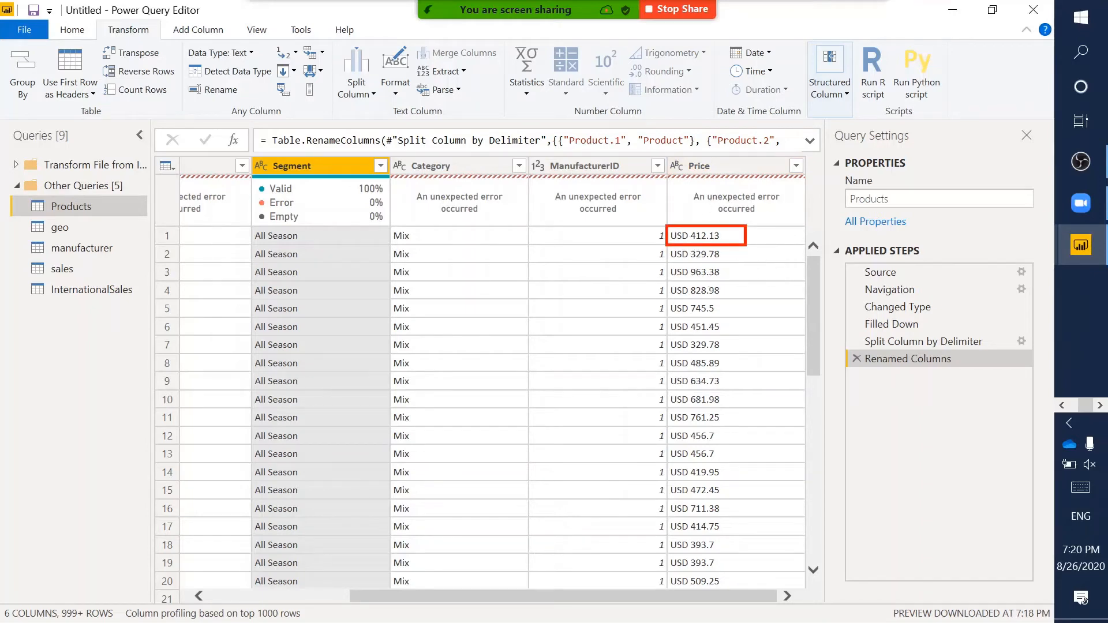
left_click_drag(667, 226, 691, 246)
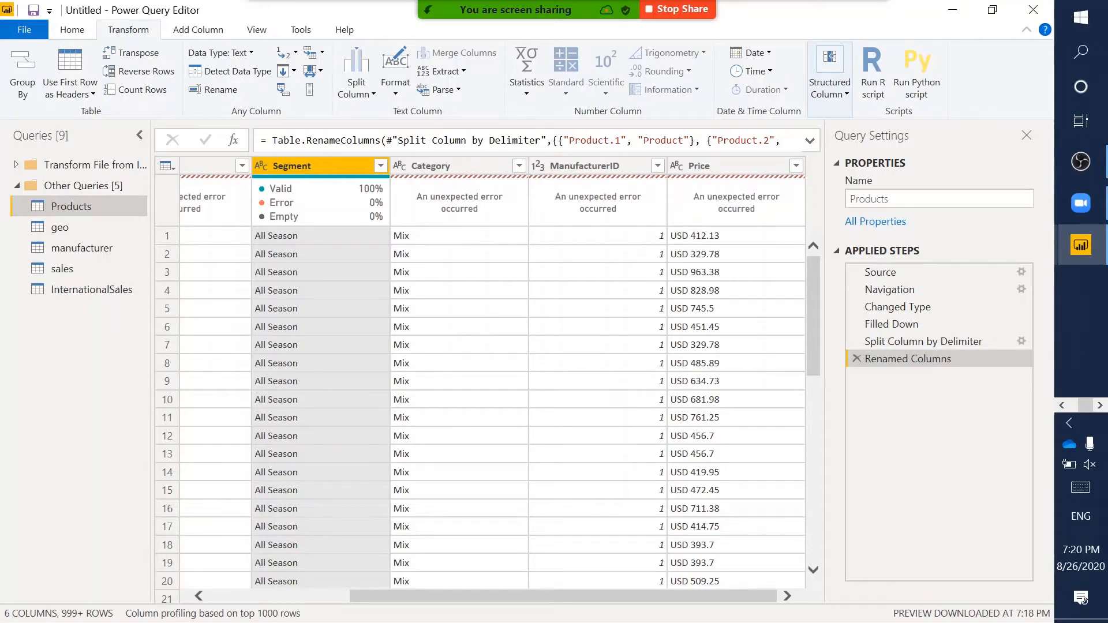
left_click_drag(688, 226, 727, 245)
- Highlight the Add Column ribbon tab and switch to it
left_click_drag(165, 22, 239, 41)
key("Escape")
left_click(212, 33)
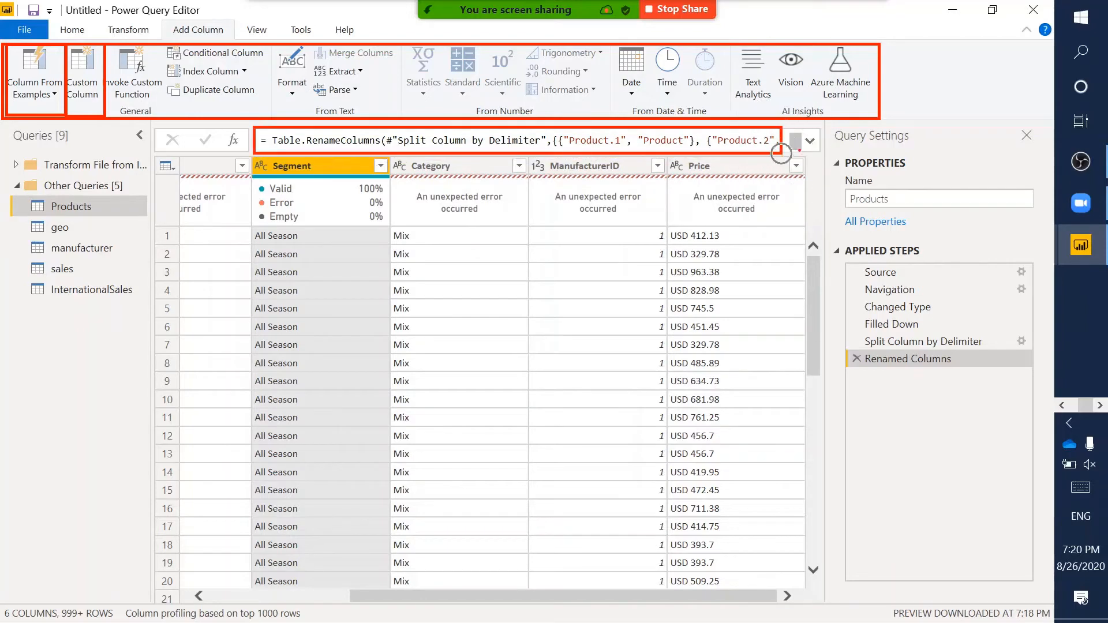
- Expand the formula bar to show the full rename formula on several lines
left_click(810, 141)
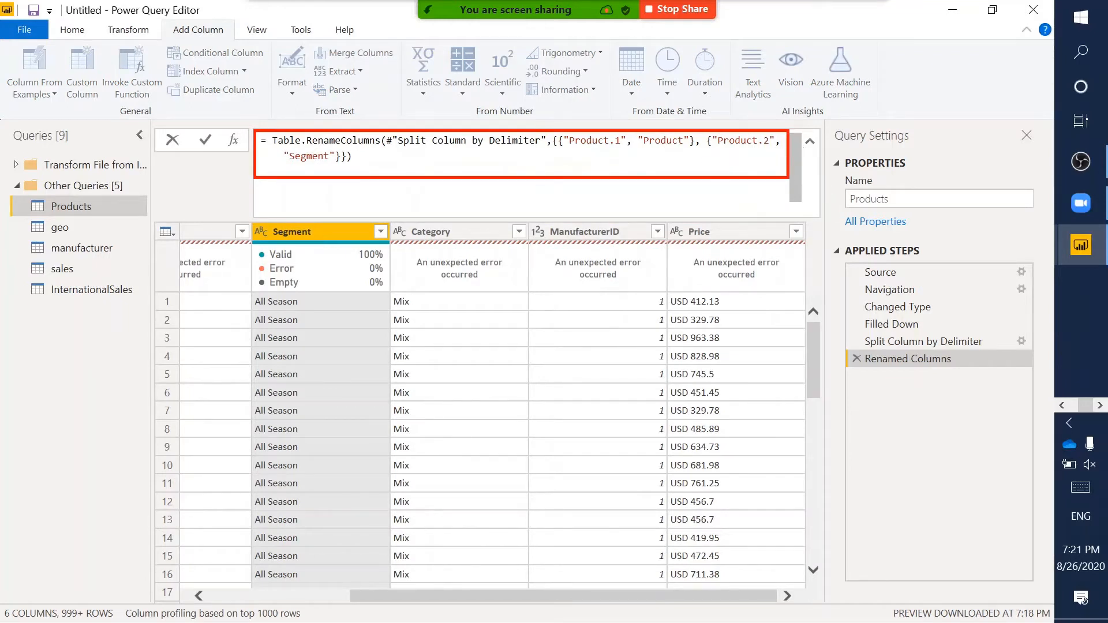
key("Escape")
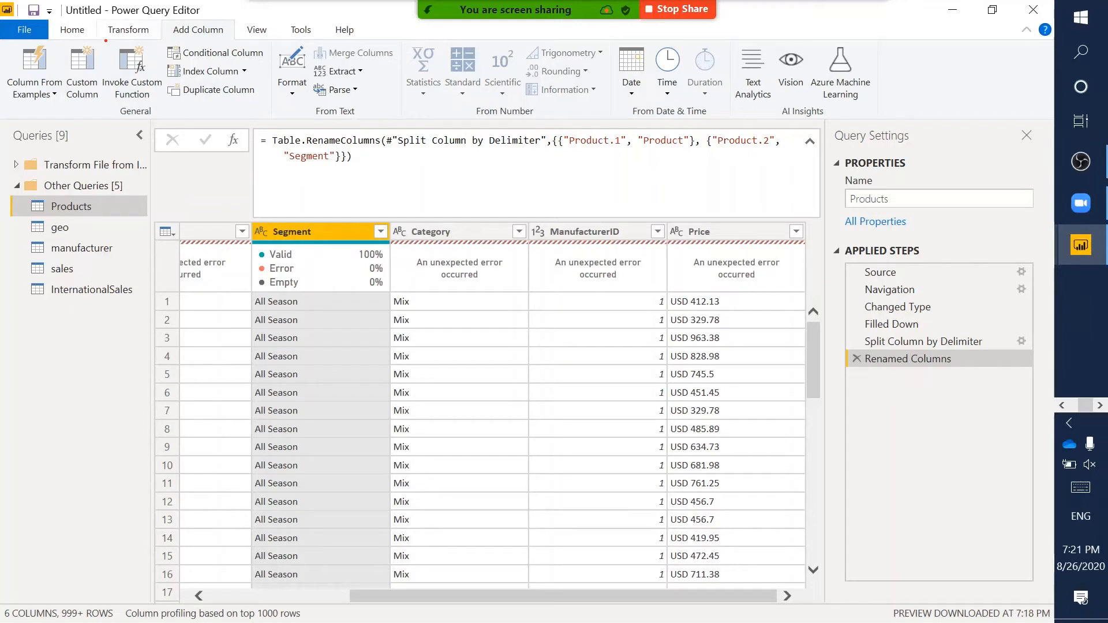
mouse_move(106, 40)
left_mouse_down()
mouse_move(171, 114)
mouse_move(162, 108)
left_mouse_up()
- Select the Price column and open the Column From Examples options
left_click(726, 237)
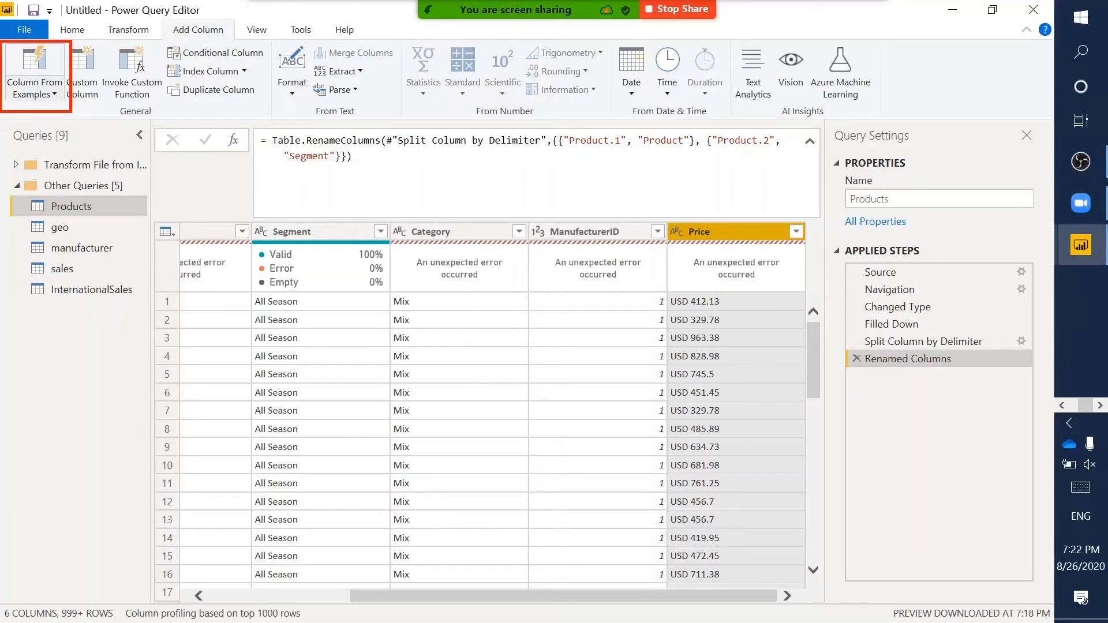
left_click(46, 96)
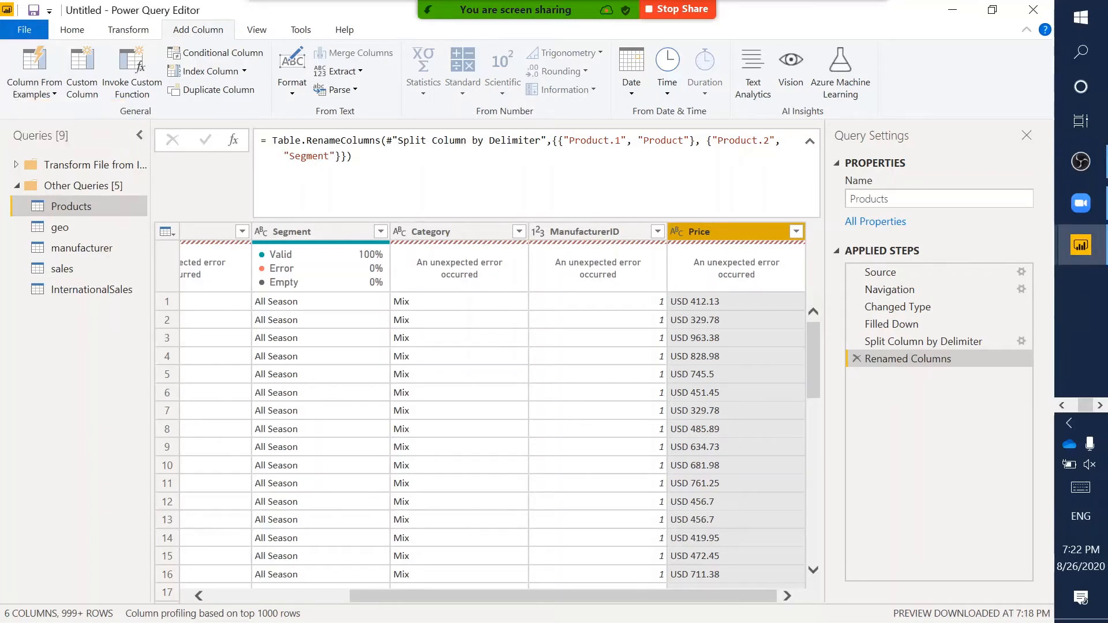
left_click(35, 88)
- Start a column from examples of Price and enter 412.13 as the first example
left_click(73, 130)
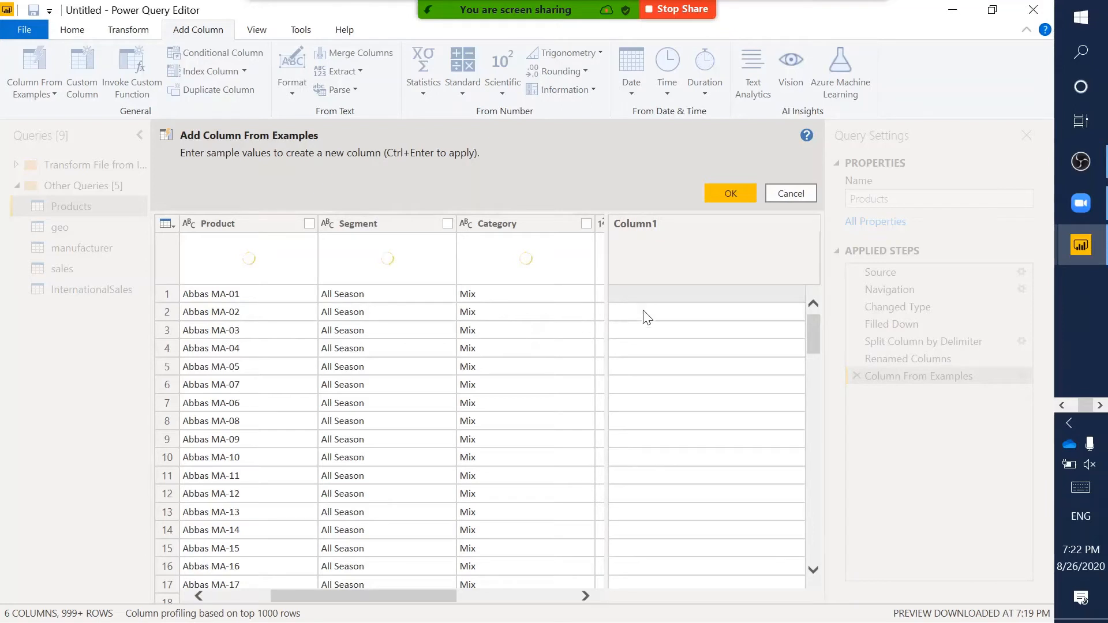
scroll(477, 383, "right", 3)
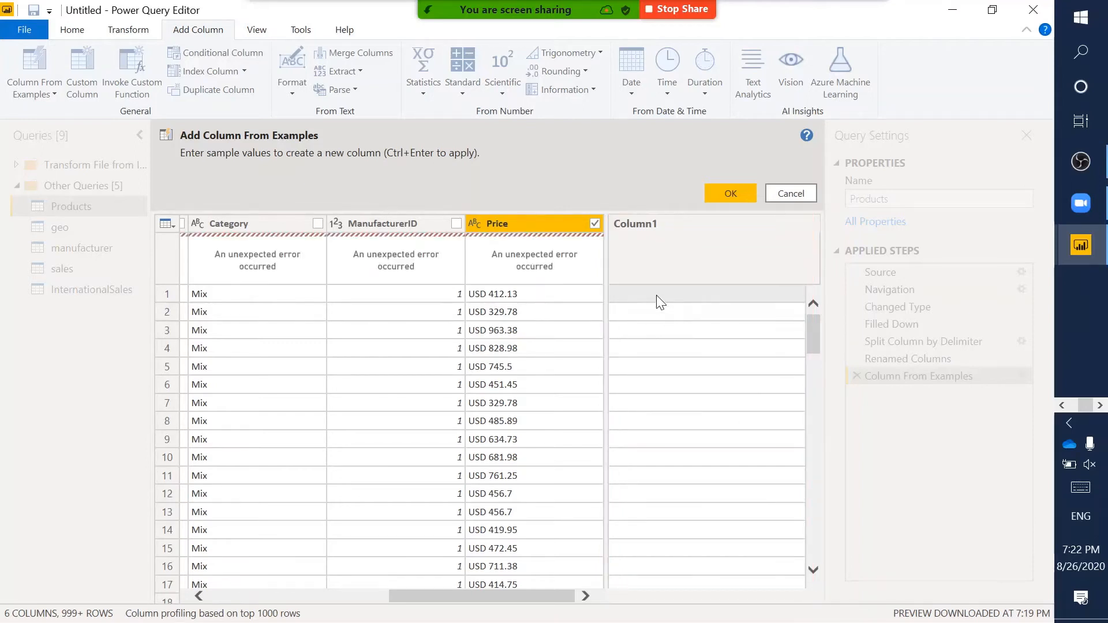
left_click_drag(609, 285, 803, 302)
left_click(722, 295)
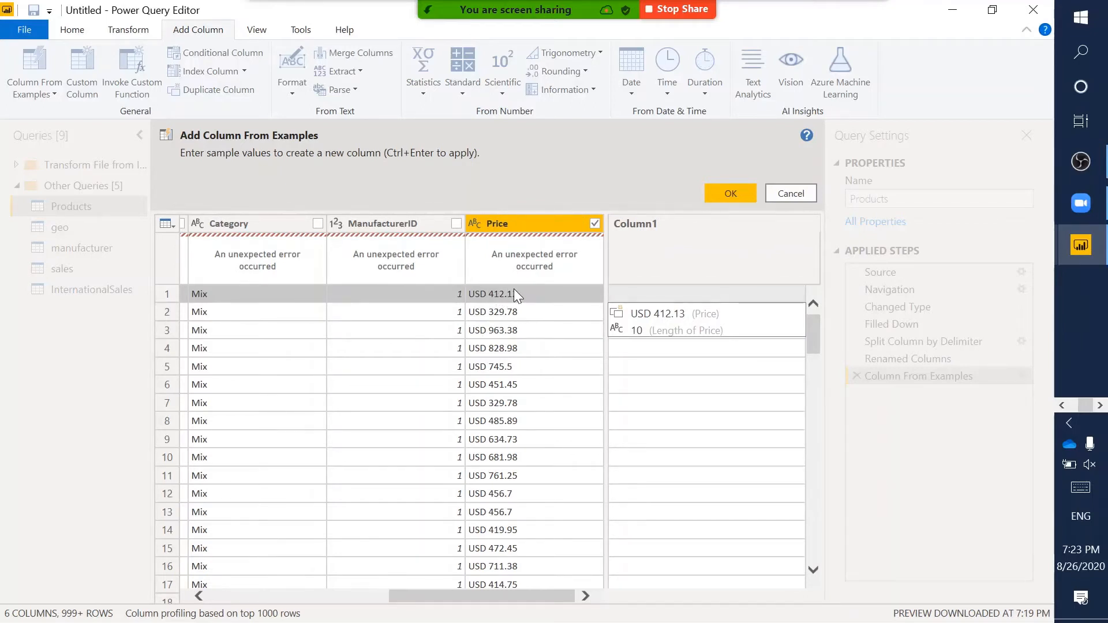
type("412")
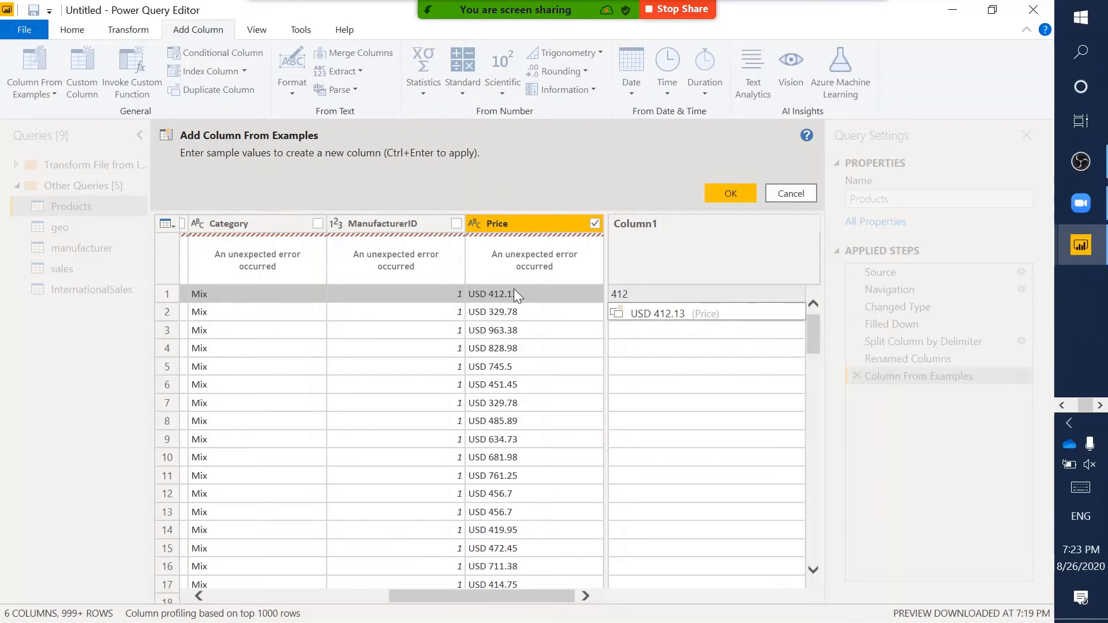
type(".13")
key("Return")
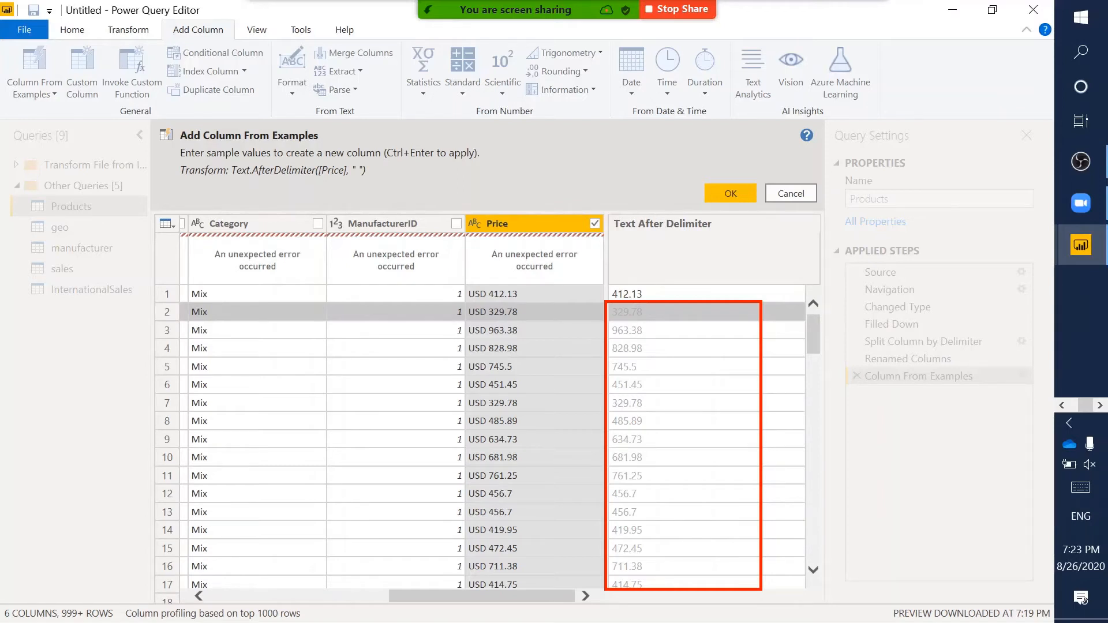
- Review the filled-in numeric prices and accept the new column
key("Escape")
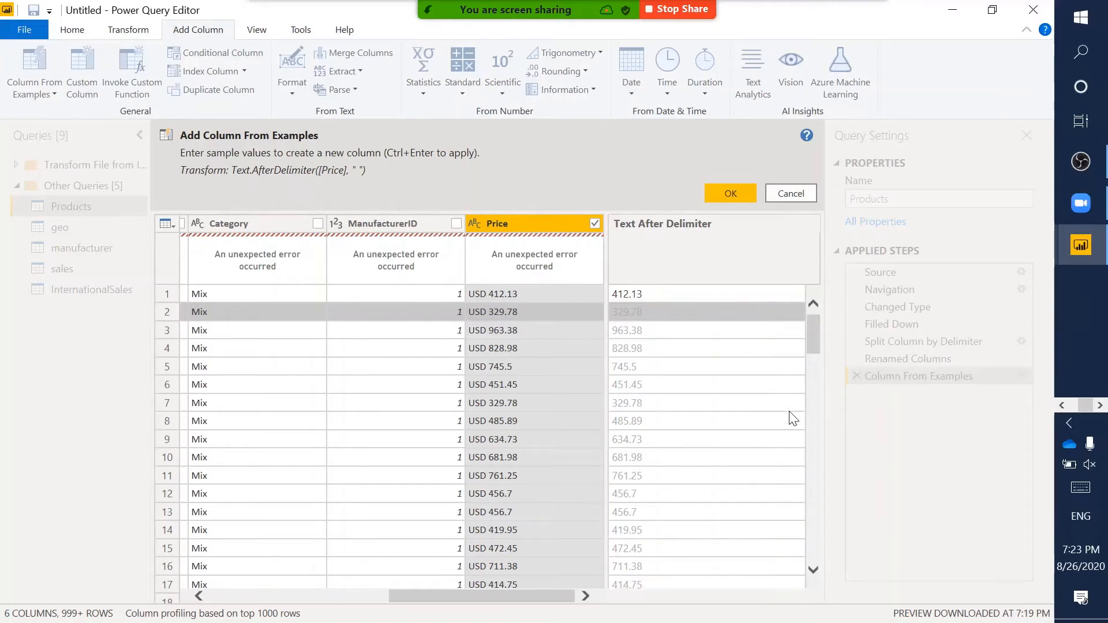
key("ctrl+2")
mouse_move(608, 304)
left_mouse_down()
mouse_move(645, 326)
mouse_move(655, 319)
left_mouse_up()
left_click_drag(488, 300, 525, 324)
mouse_move(613, 289)
left_mouse_down()
mouse_move(622, 291)
mouse_move(611, 296)
left_mouse_up()
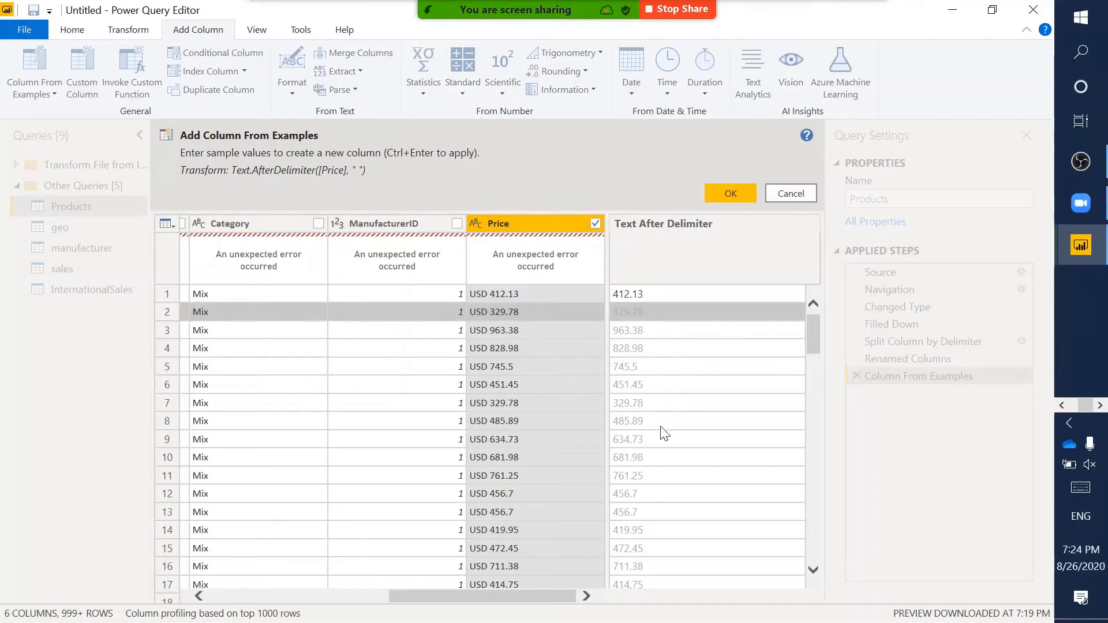
left_click(731, 193)
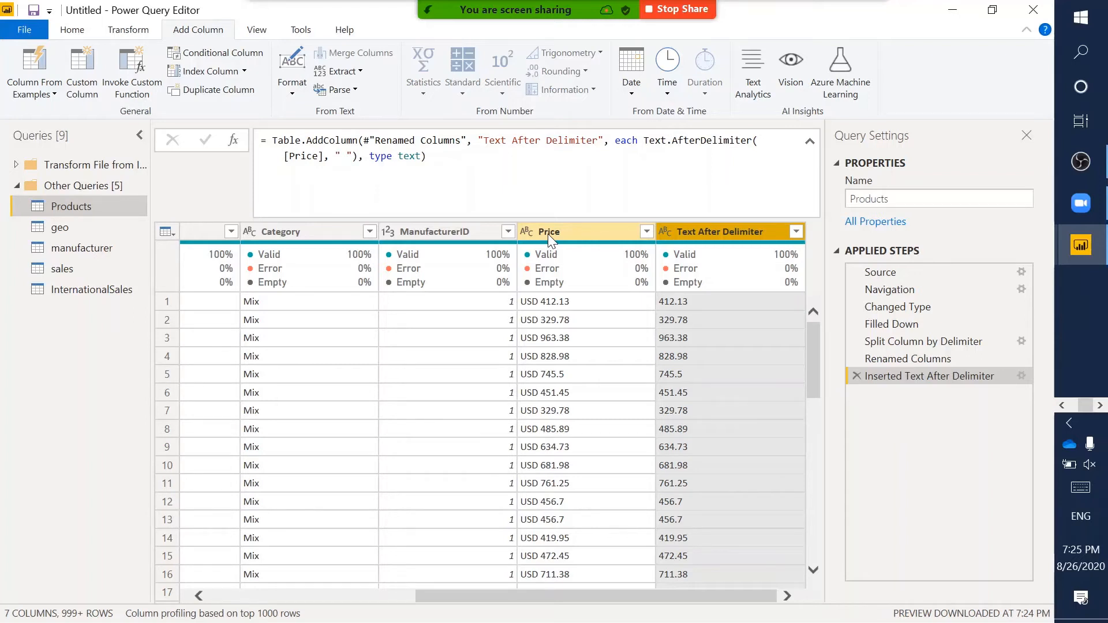
left_click_drag(516, 290, 542, 310)
left_click(570, 232)
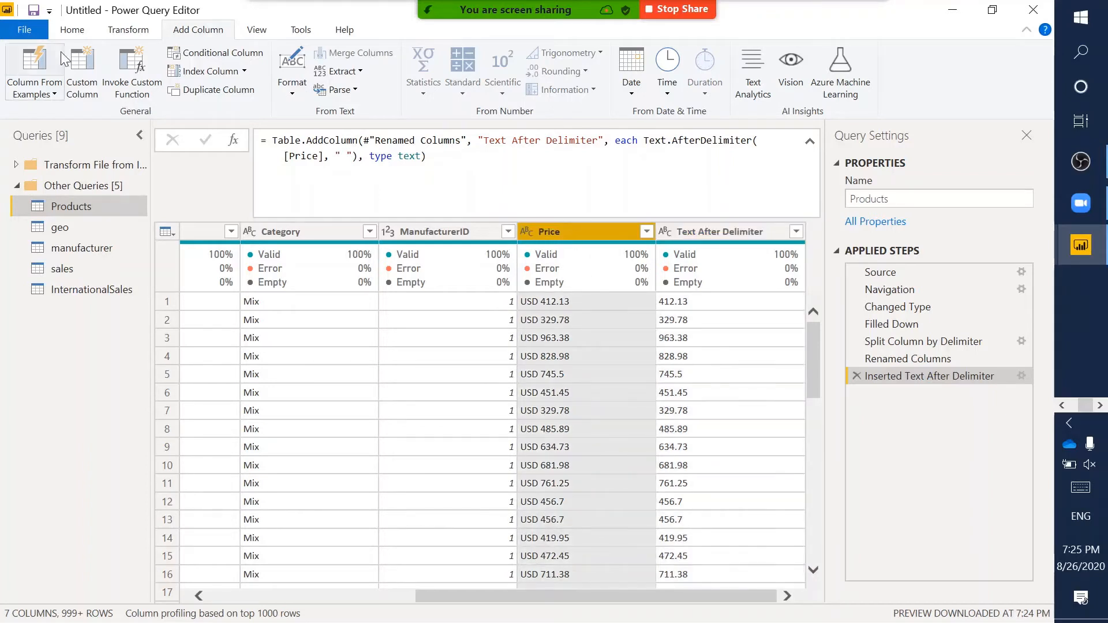
- Start a new column using Column From Examples > From All Columns
left_click(32, 89)
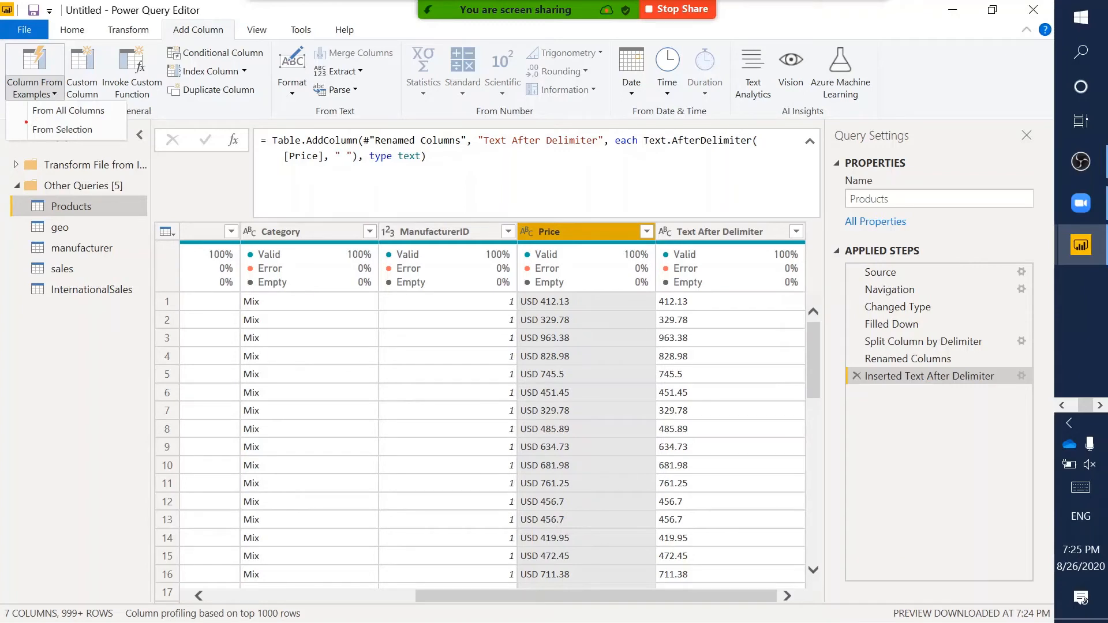
left_click(40, 96)
left_click(41, 90)
left_click(65, 113)
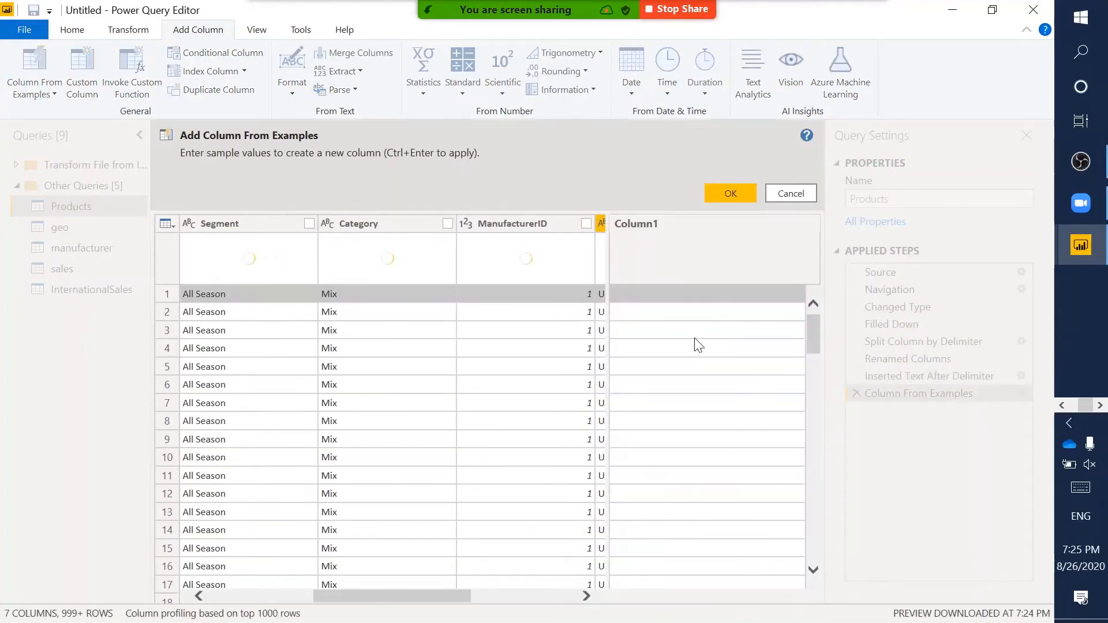
- Enter USD as the first example, check the filled values, and accept the currency column
left_click(645, 297)
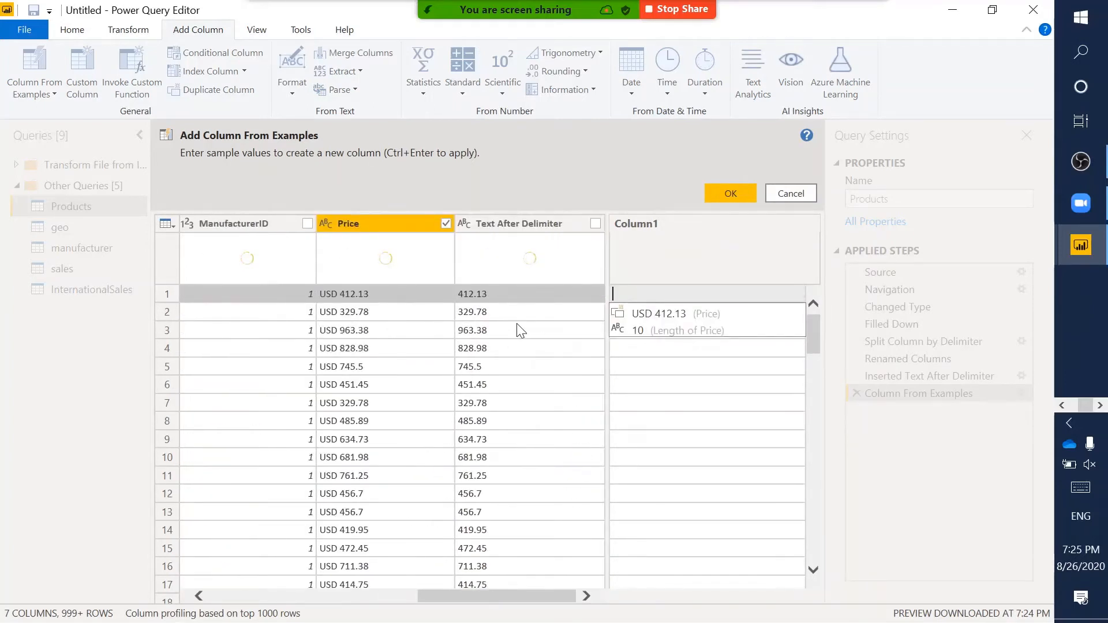
type("USD")
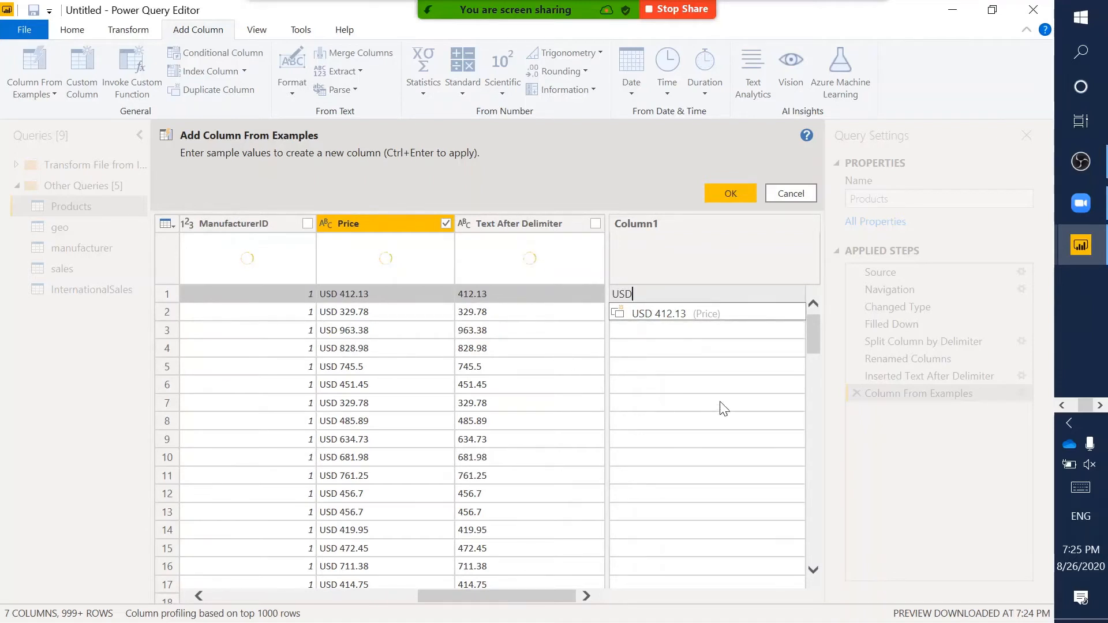
key("Return")
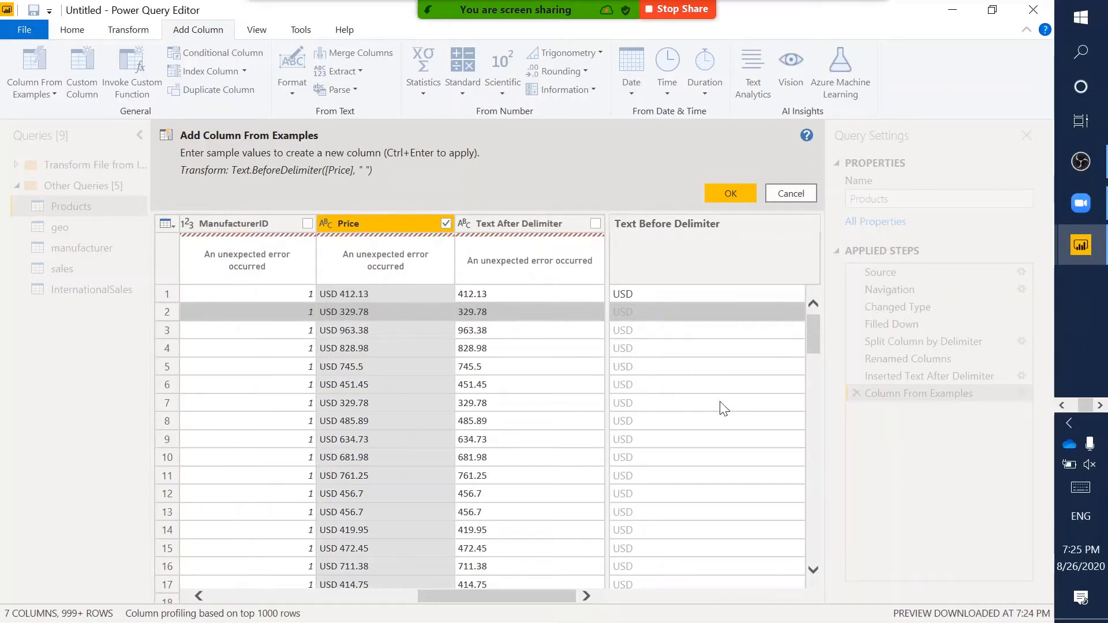
scroll(695, 502, "down", 7)
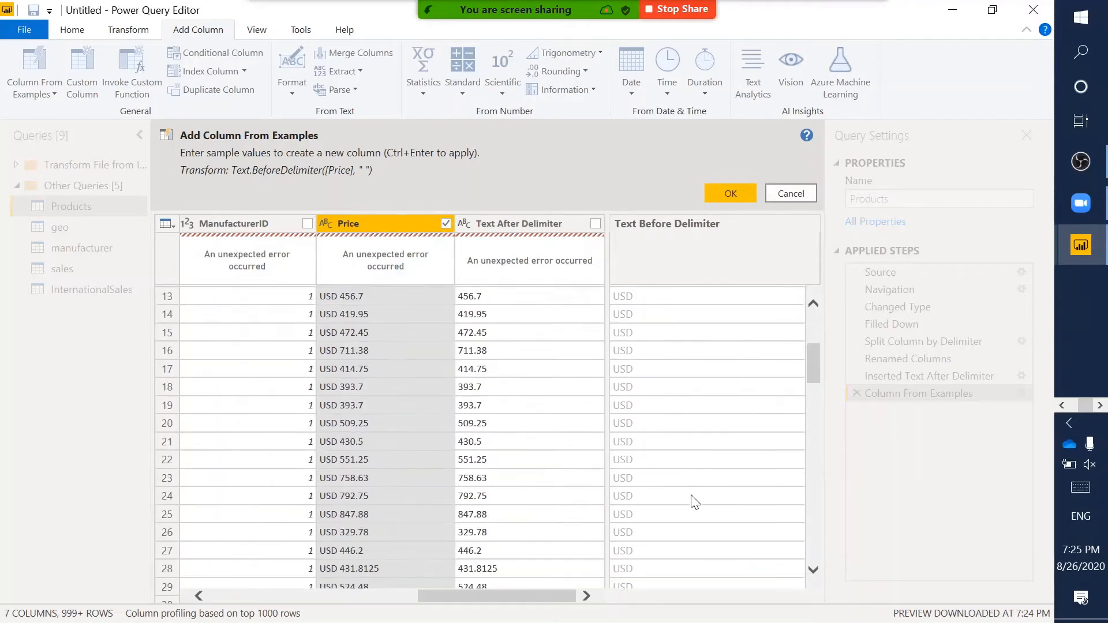
scroll(695, 502, "up", 7)
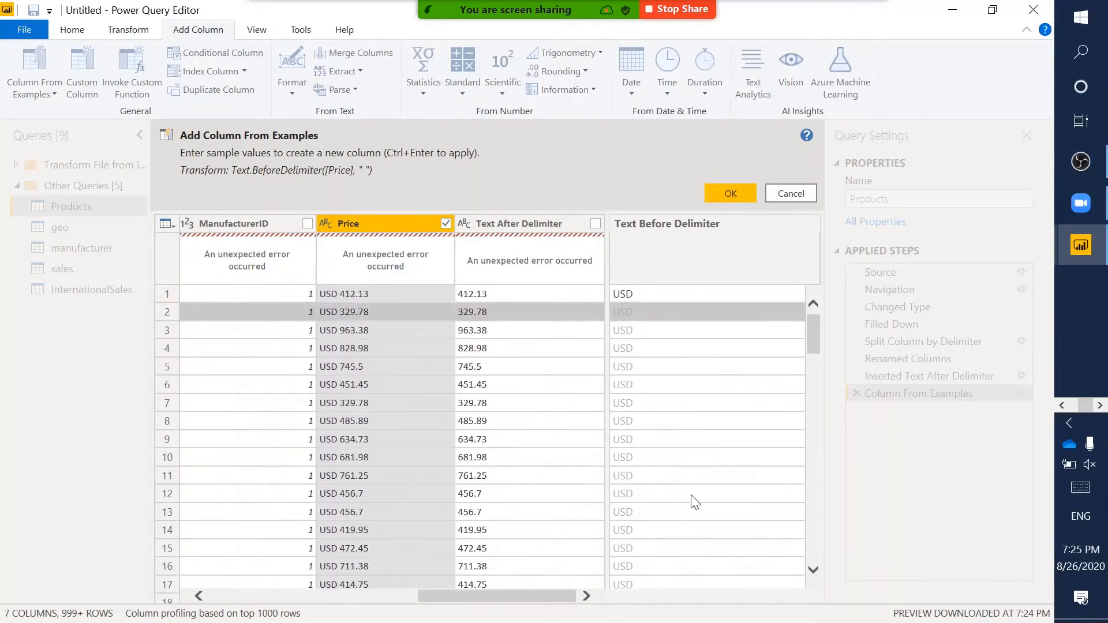
scroll(695, 502, "down", 5)
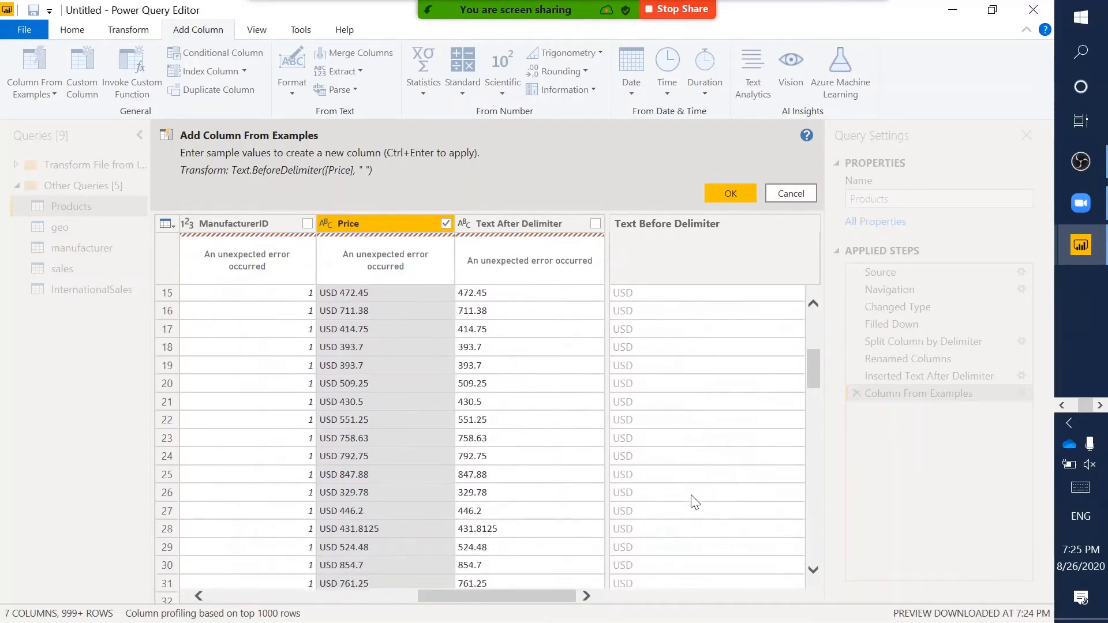
scroll(695, 502, "up", 5)
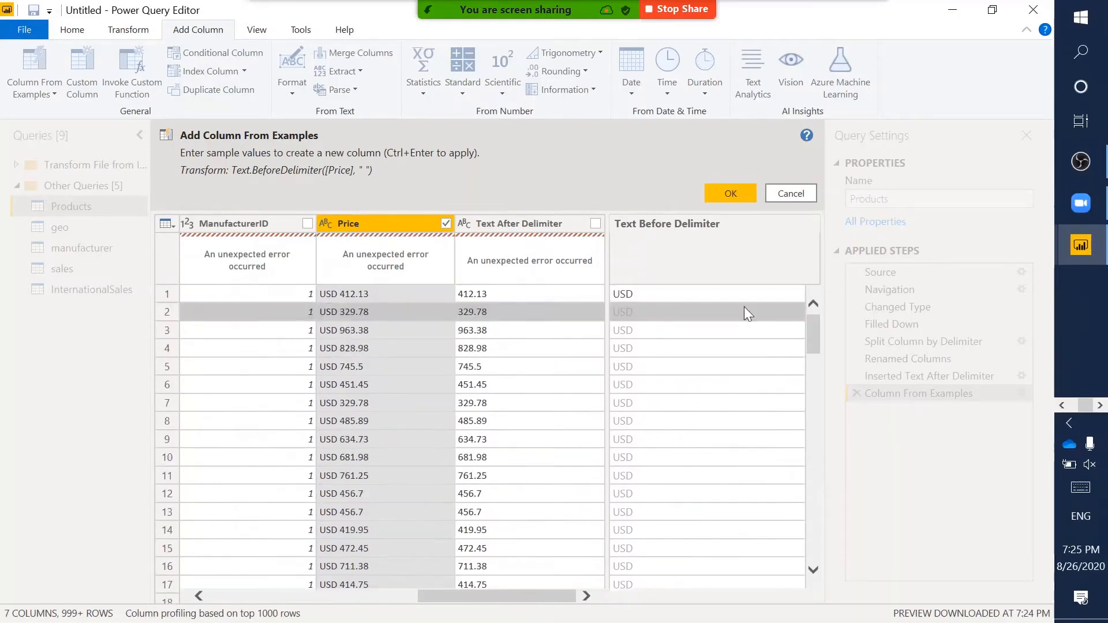
left_click(730, 193)
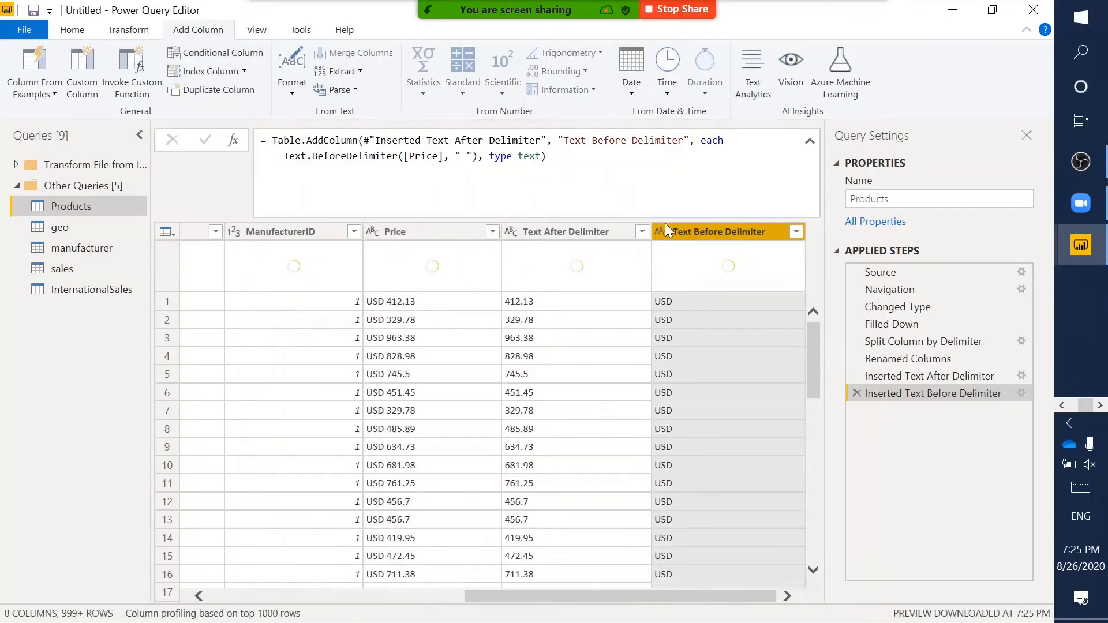
- Compare row 1's extracted price and currency values with its original Price value
left_click(527, 301)
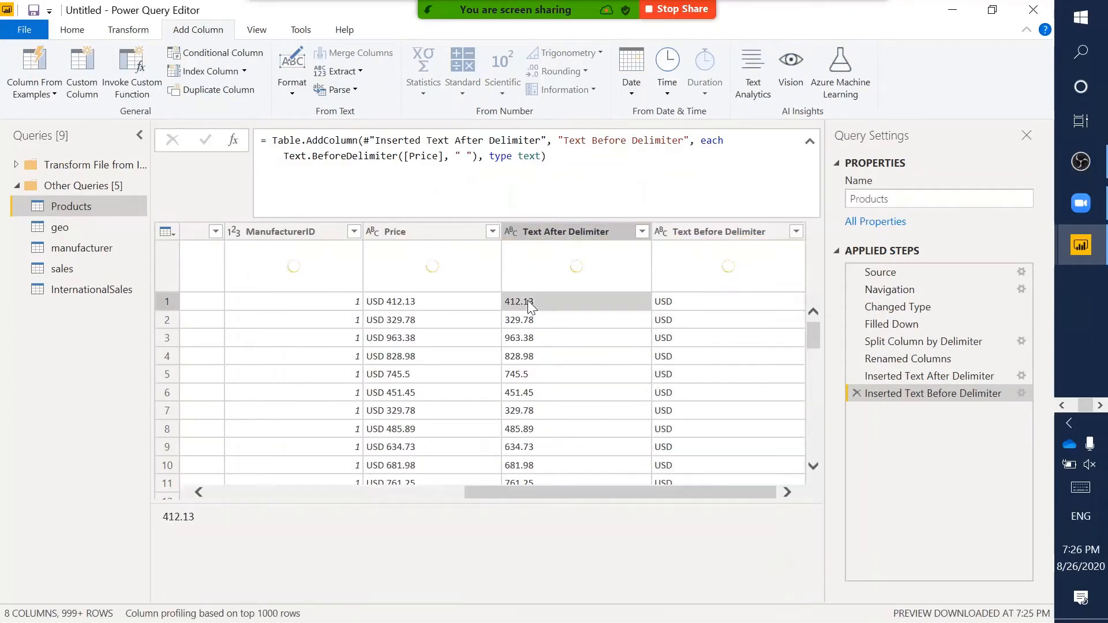
left_click(407, 305)
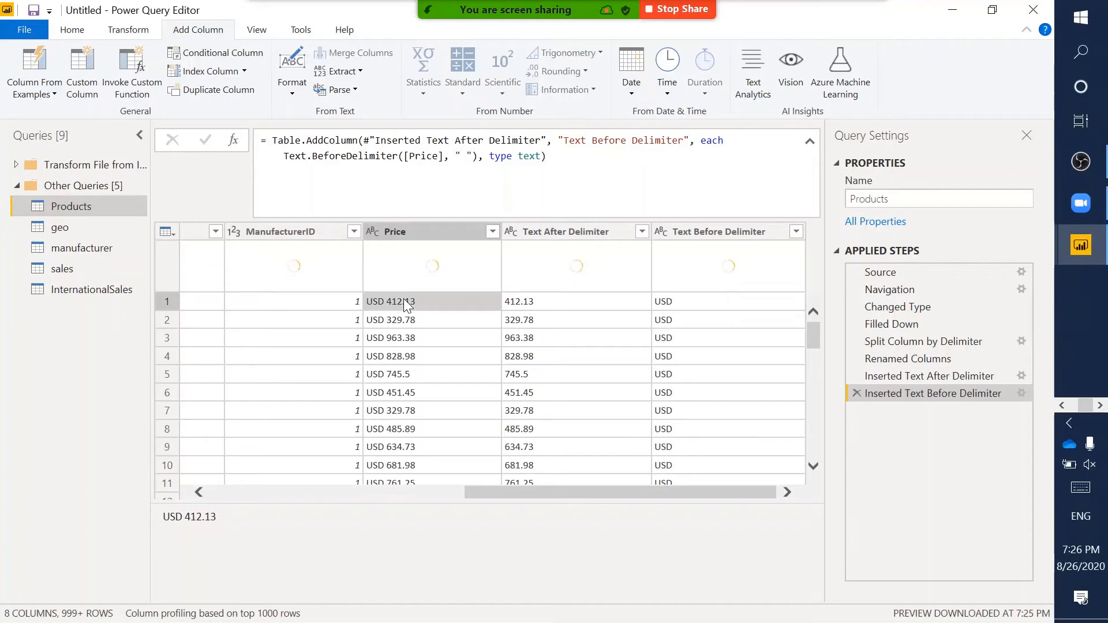
left_click(679, 306)
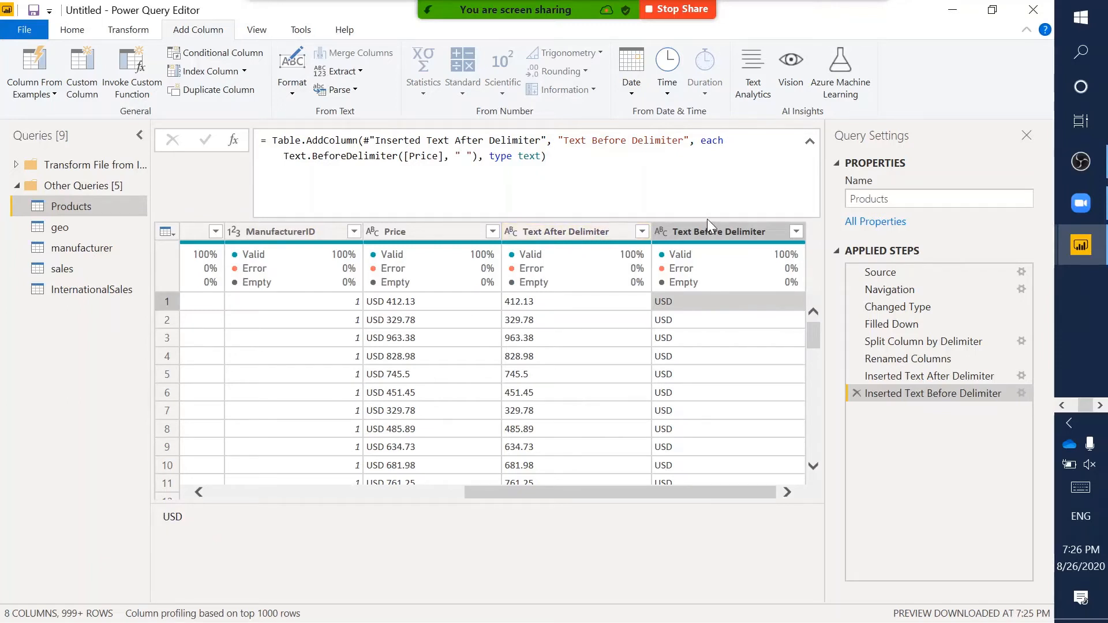
- Rename Text After Delimiter to MSRP and Text Before Delimiter to Currency
left_click(573, 228)
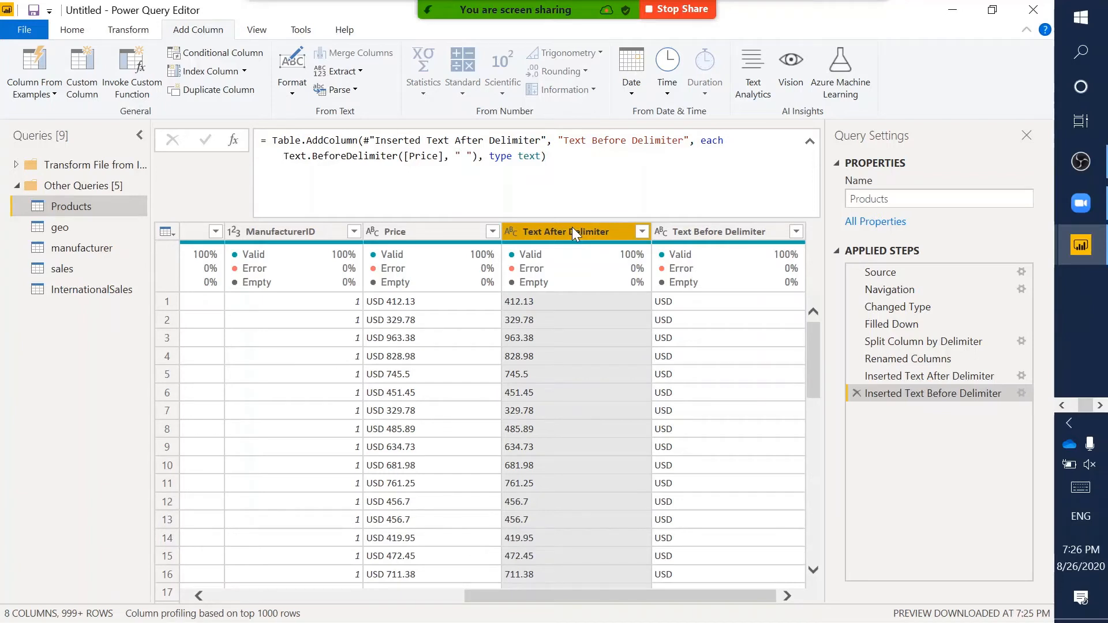
double_click(574, 231)
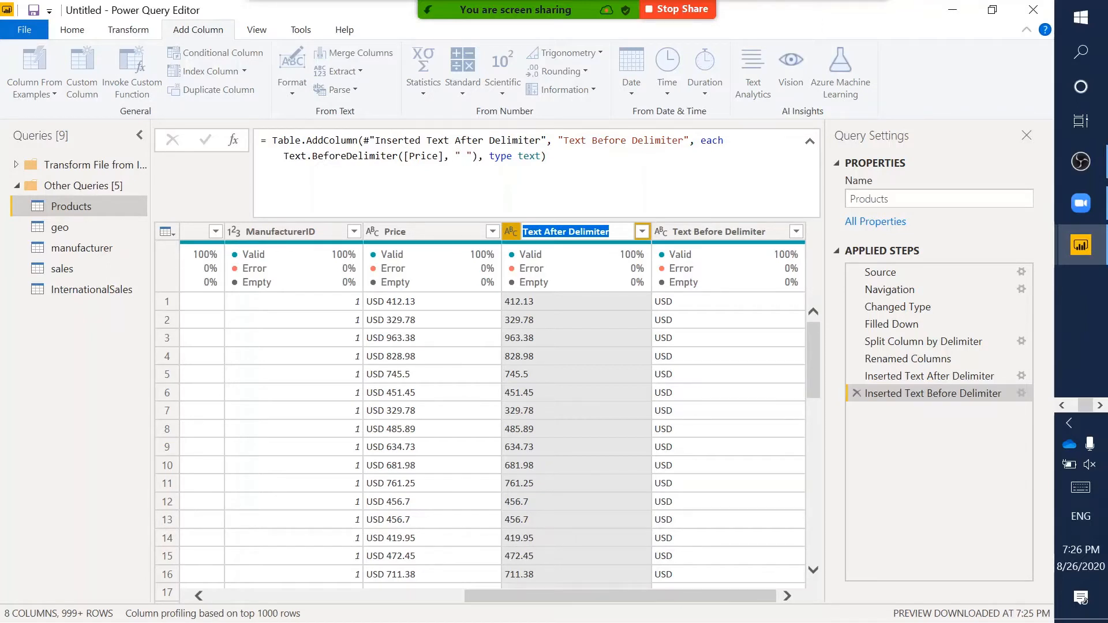
type("MSRP")
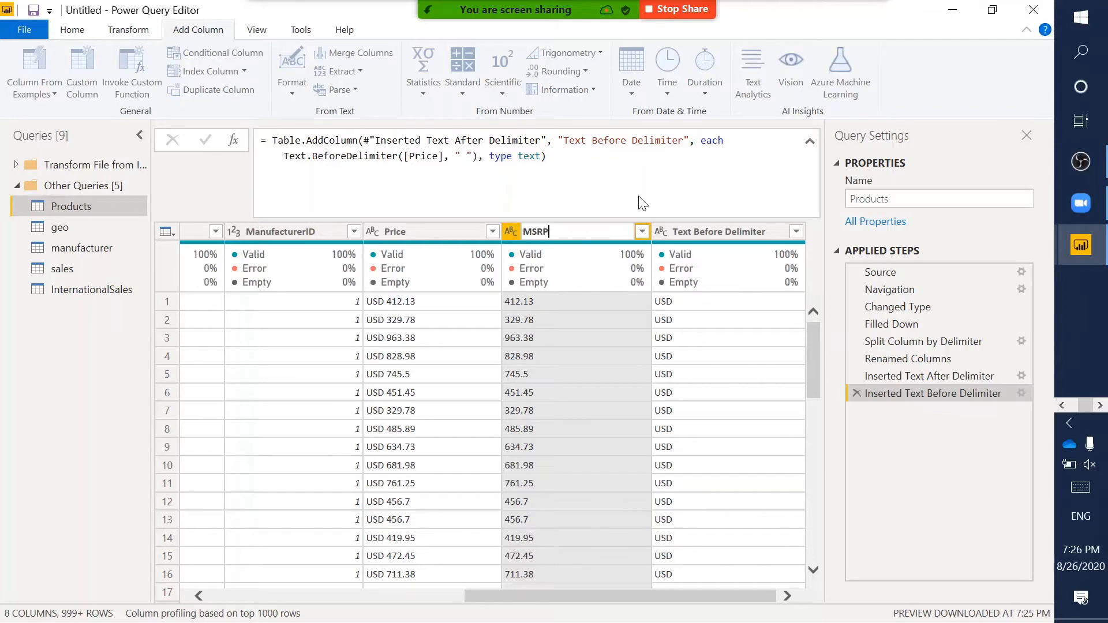
key("Return")
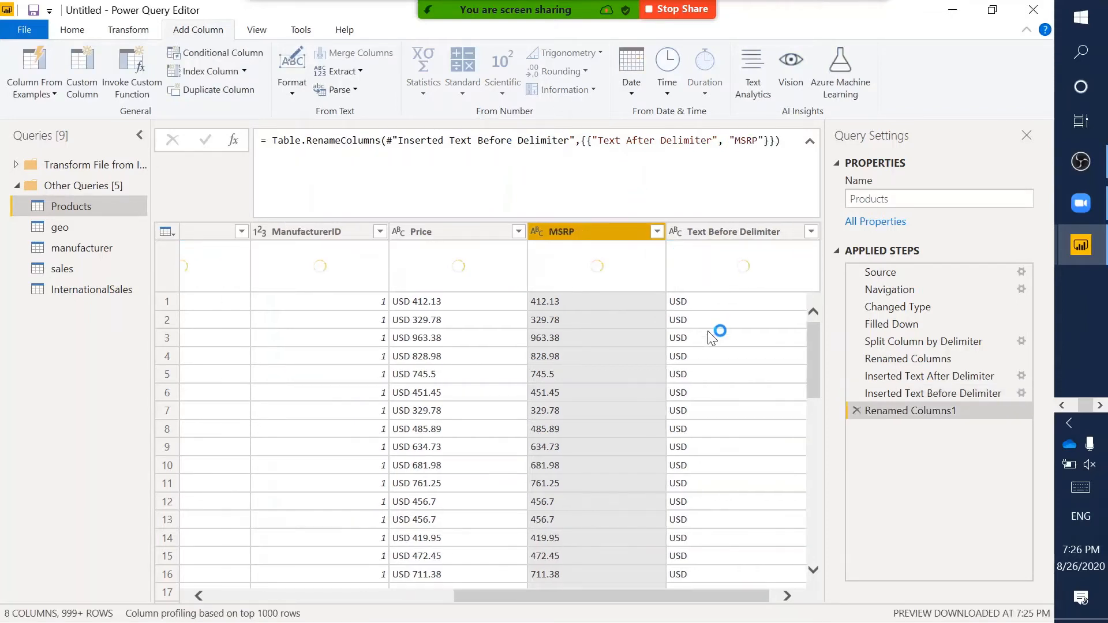
double_click(735, 233)
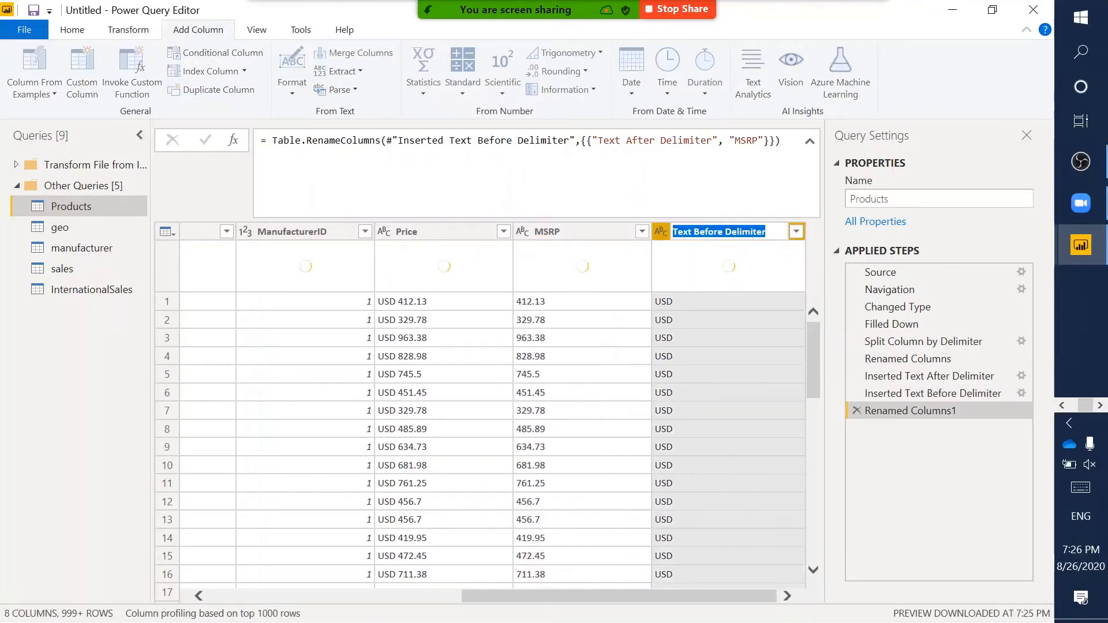
type("Currency")
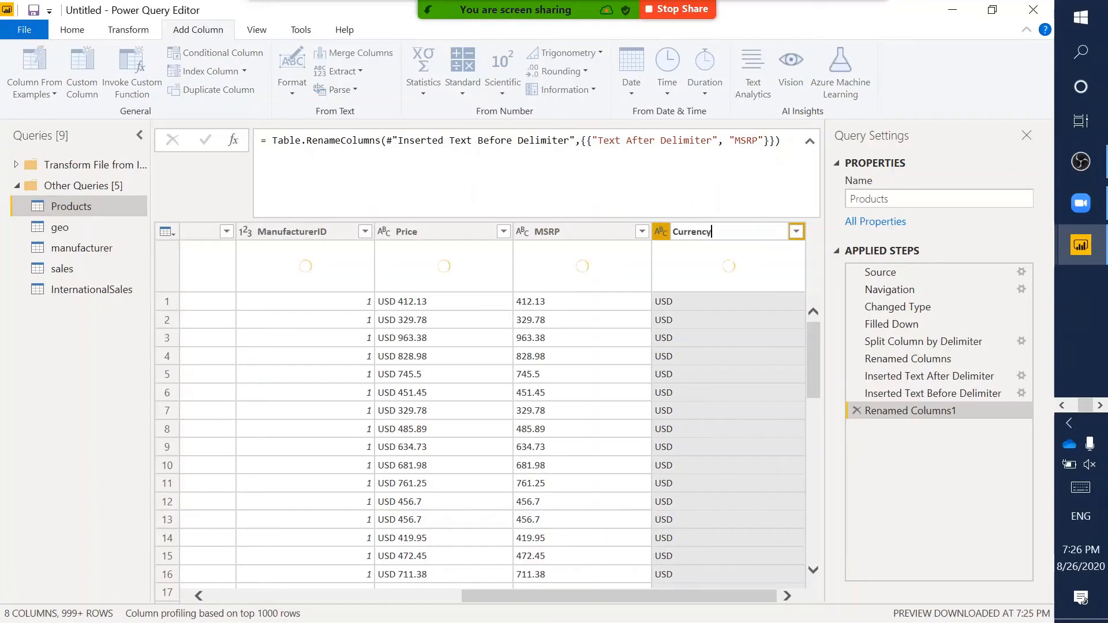
key("Return")
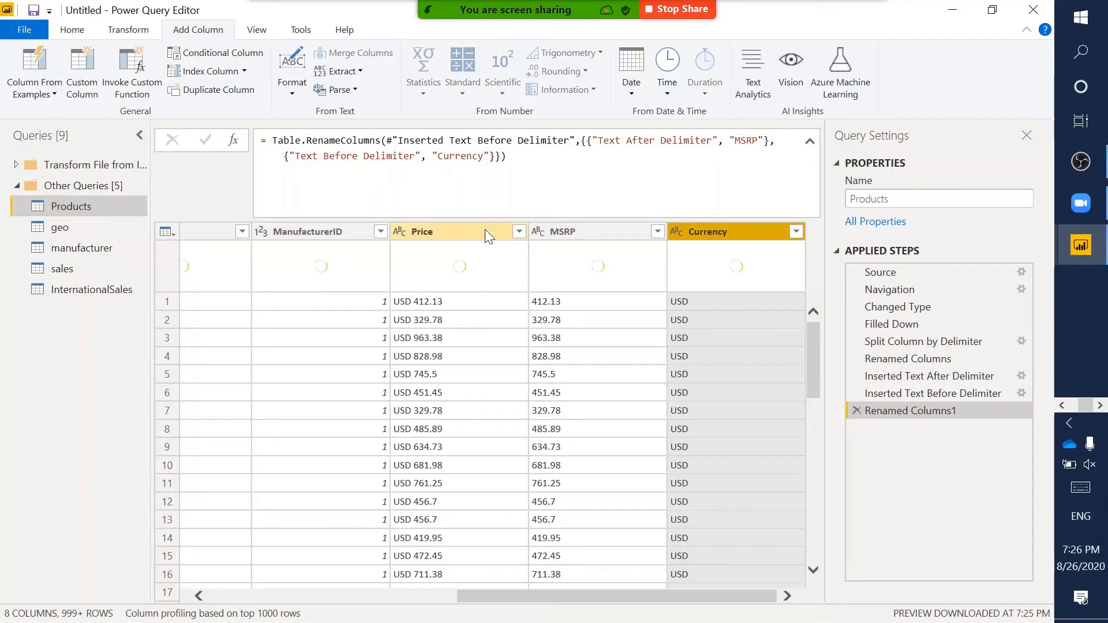
- Remove the selected Price column using Home > Remove Columns > Remove Columns
left_click(466, 229)
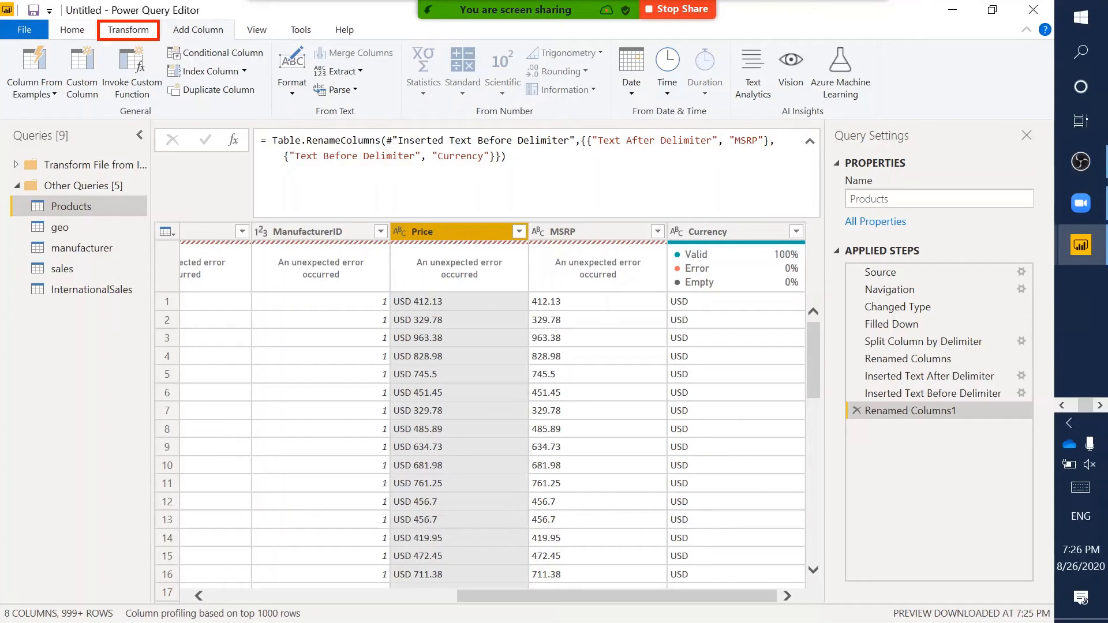
left_click(142, 37)
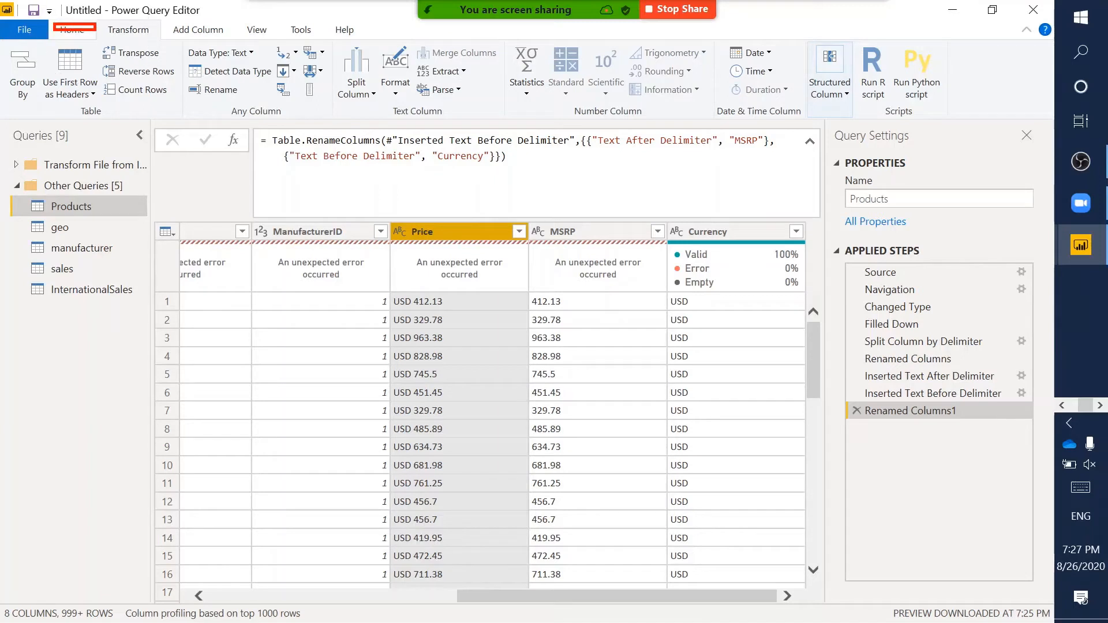
left_click(78, 33)
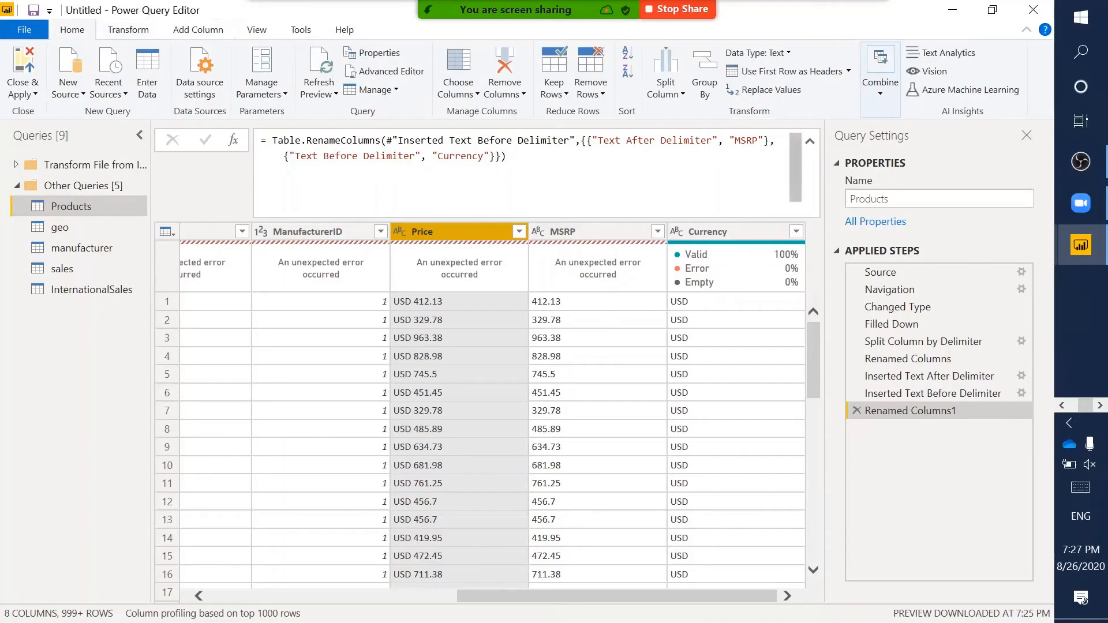
left_click_drag(480, 37, 532, 104)
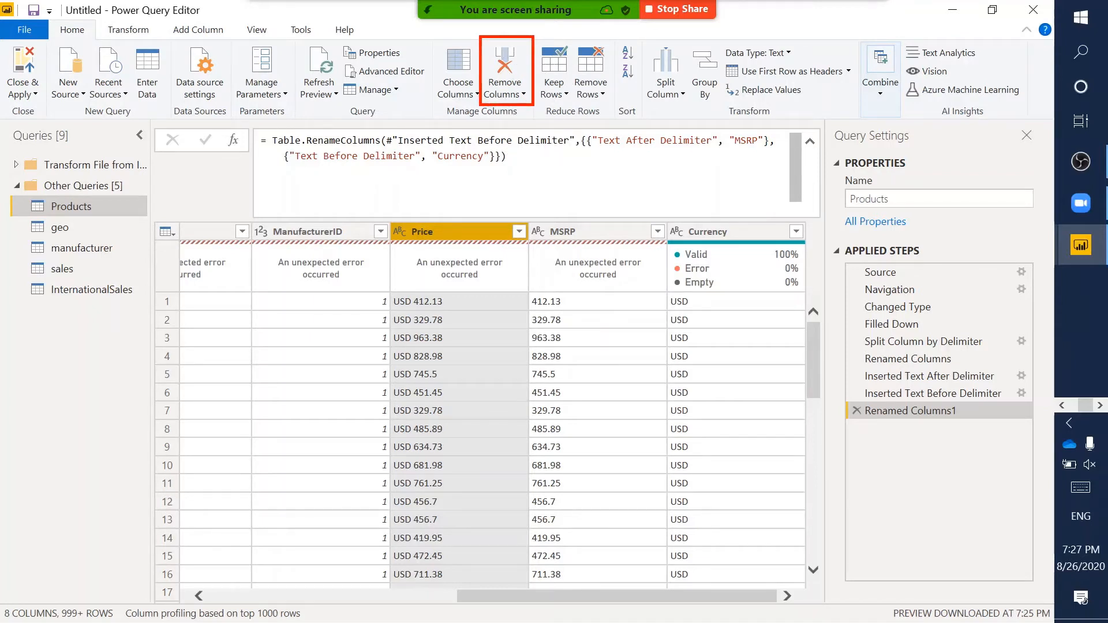
left_click(518, 95)
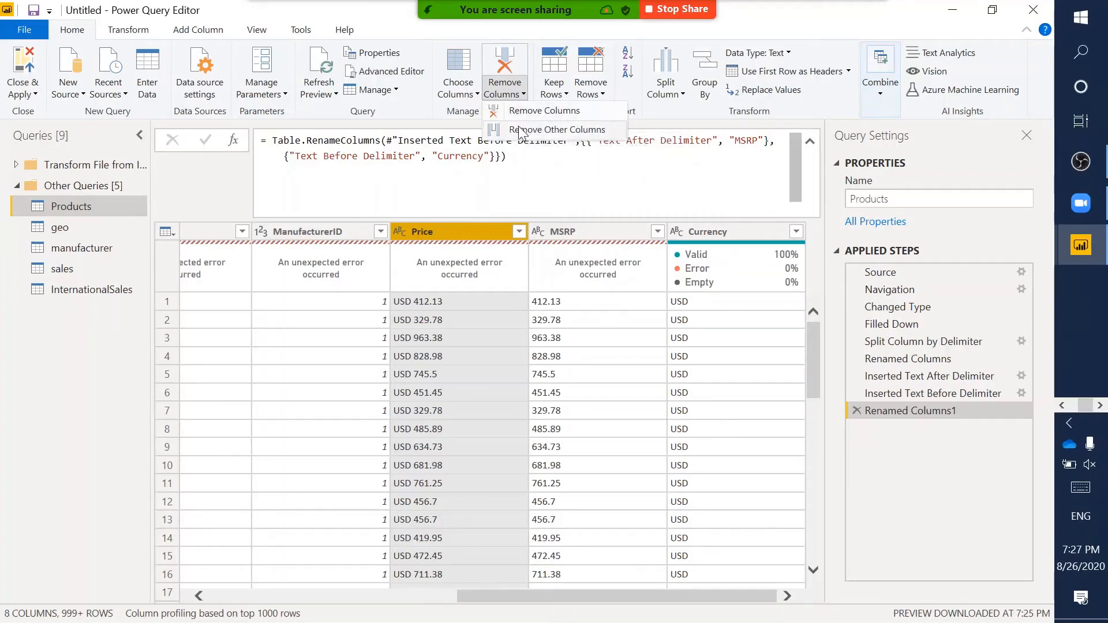
left_click(550, 117)
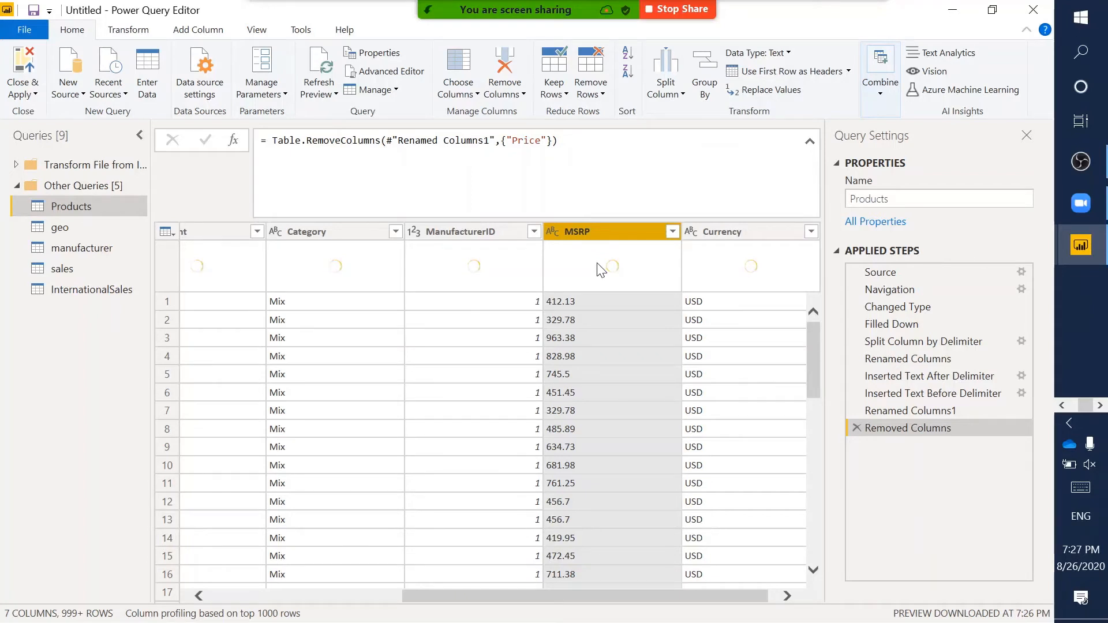
mouse_move(600, 270)
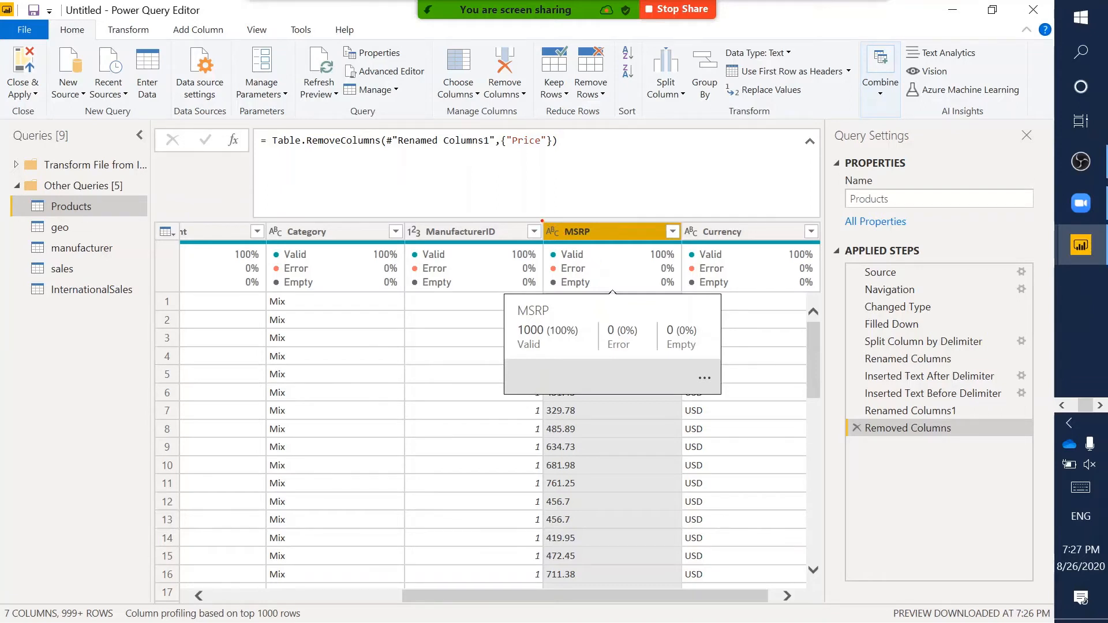
left_click_drag(541, 221, 683, 245)
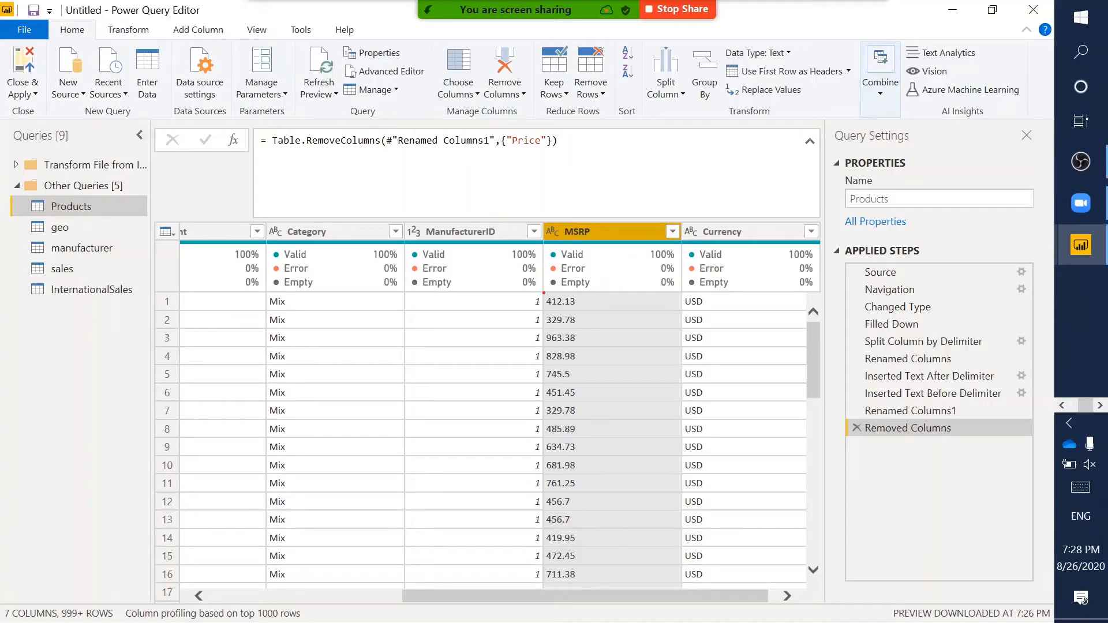
left_click(552, 232)
- Set MSRP to Decimal Number and annotate it alongside Currency's text type
left_click(556, 235)
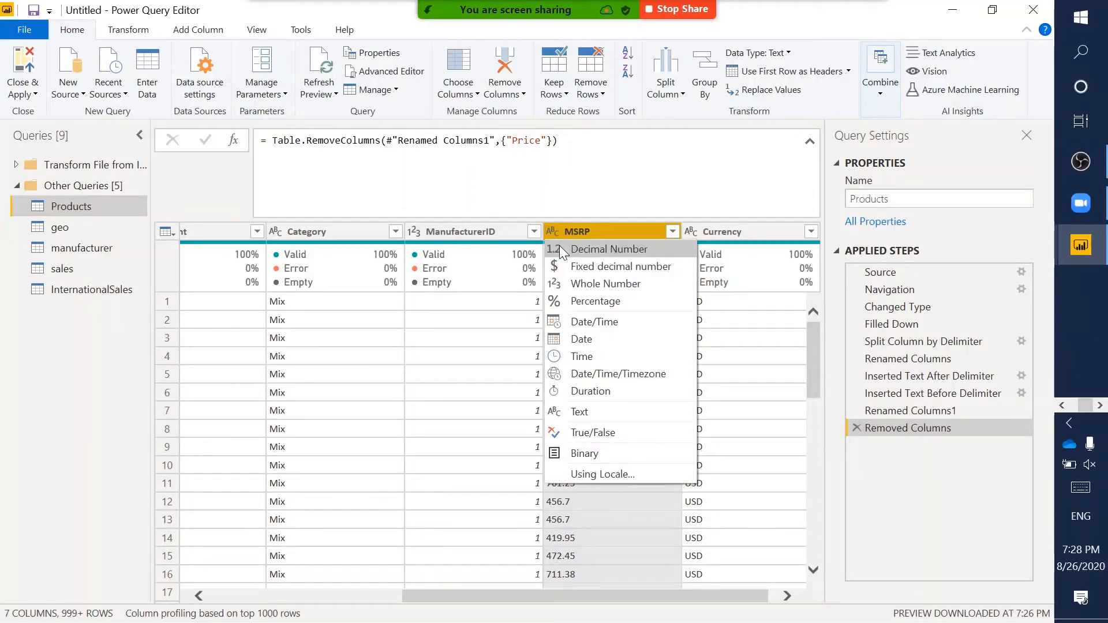
left_click(561, 251)
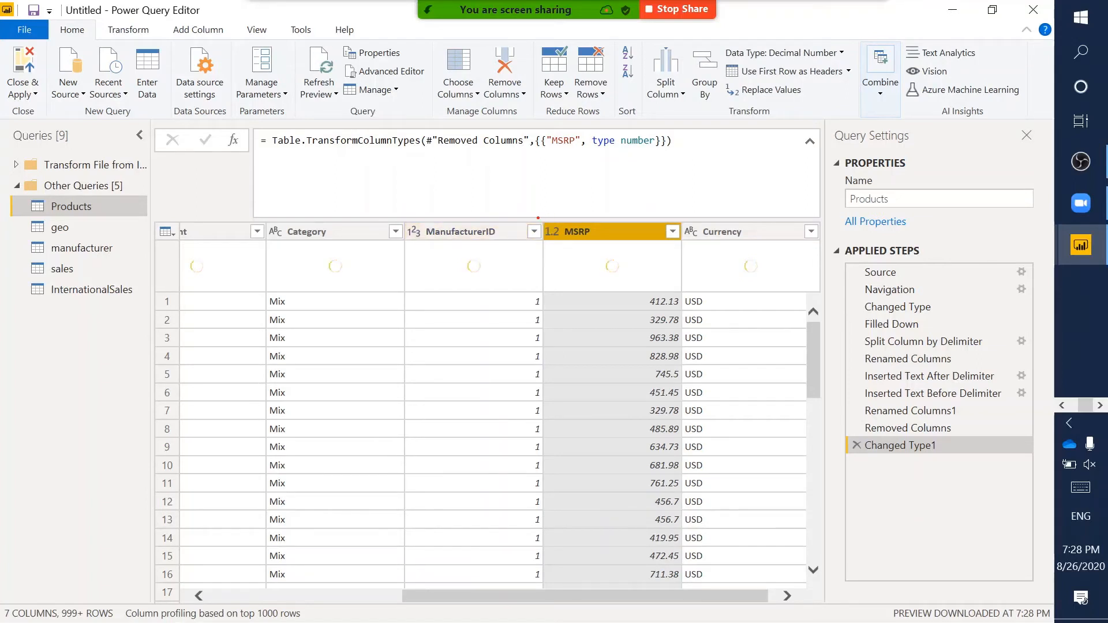
left_click_drag(545, 218, 562, 240)
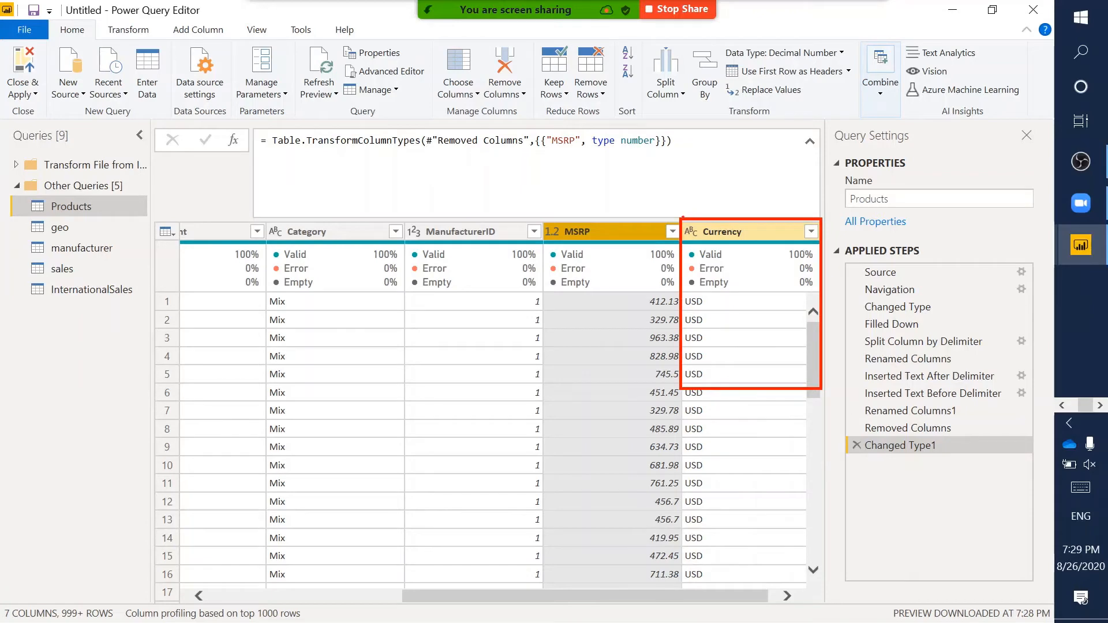
key("ctrl")
left_click_drag(681, 218, 700, 240)
key("Escape")
scroll(525, 395, "left", 5)
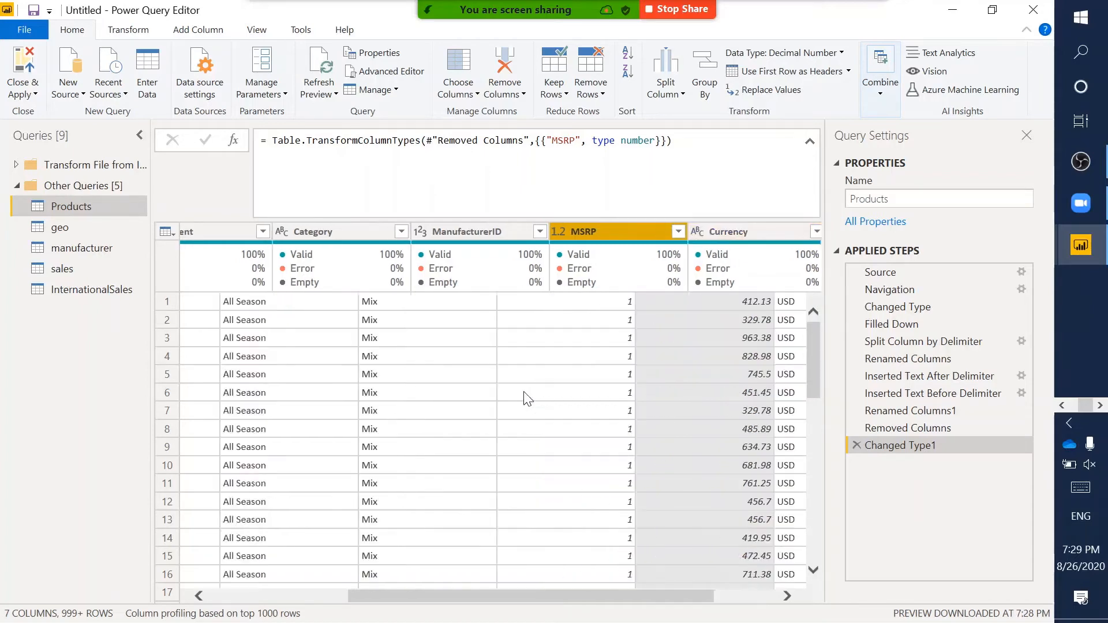
scroll(525, 396, "right", 5)
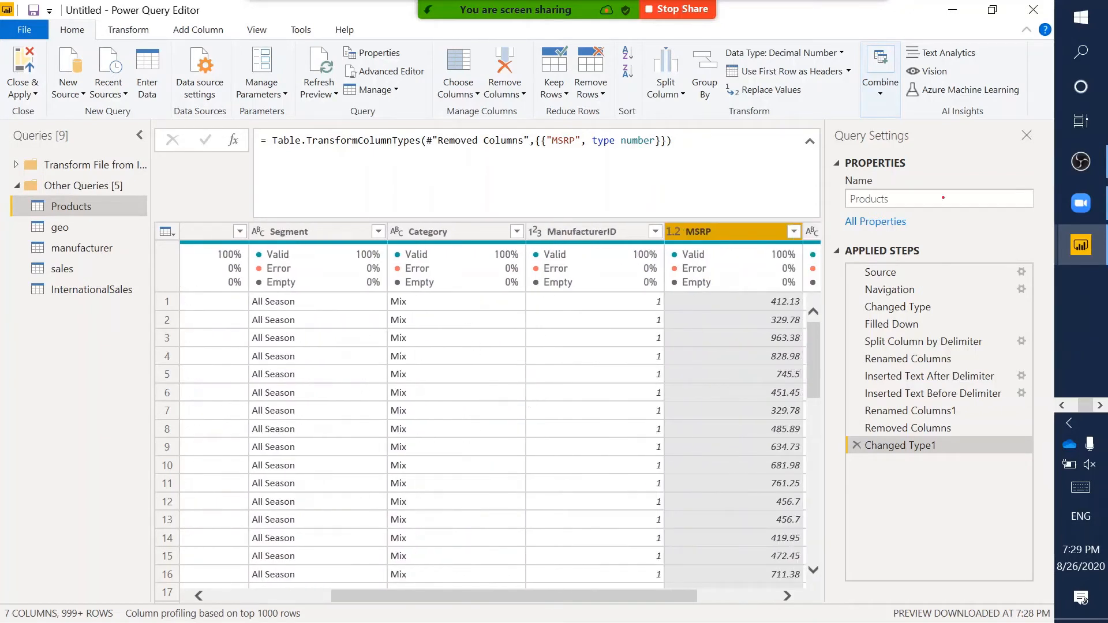
left_click_drag(830, 240, 1044, 486)
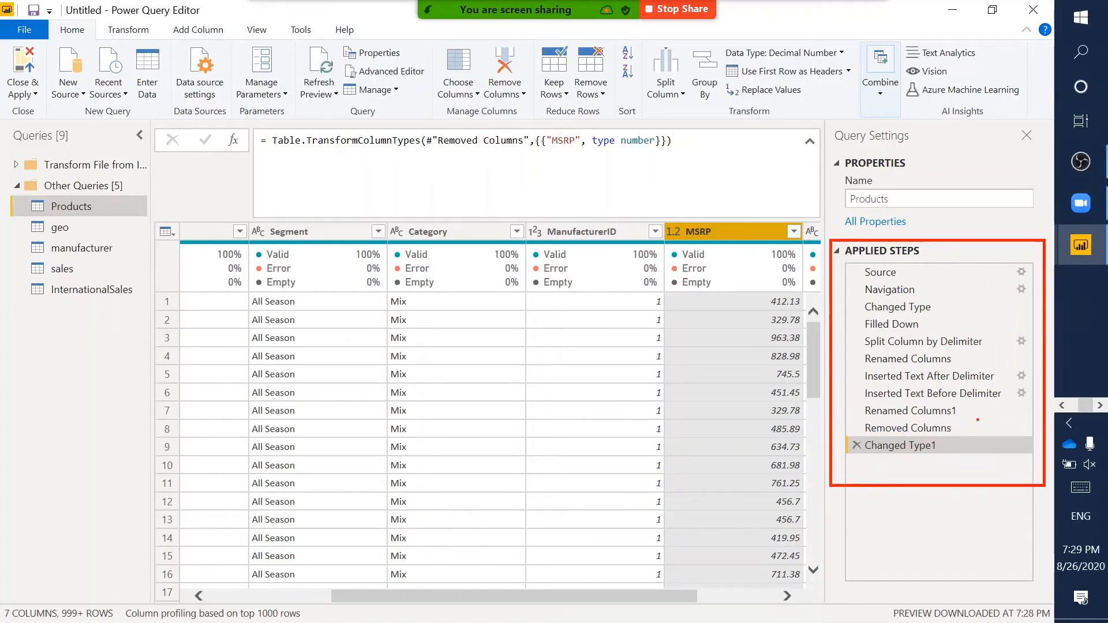
key("Escape")
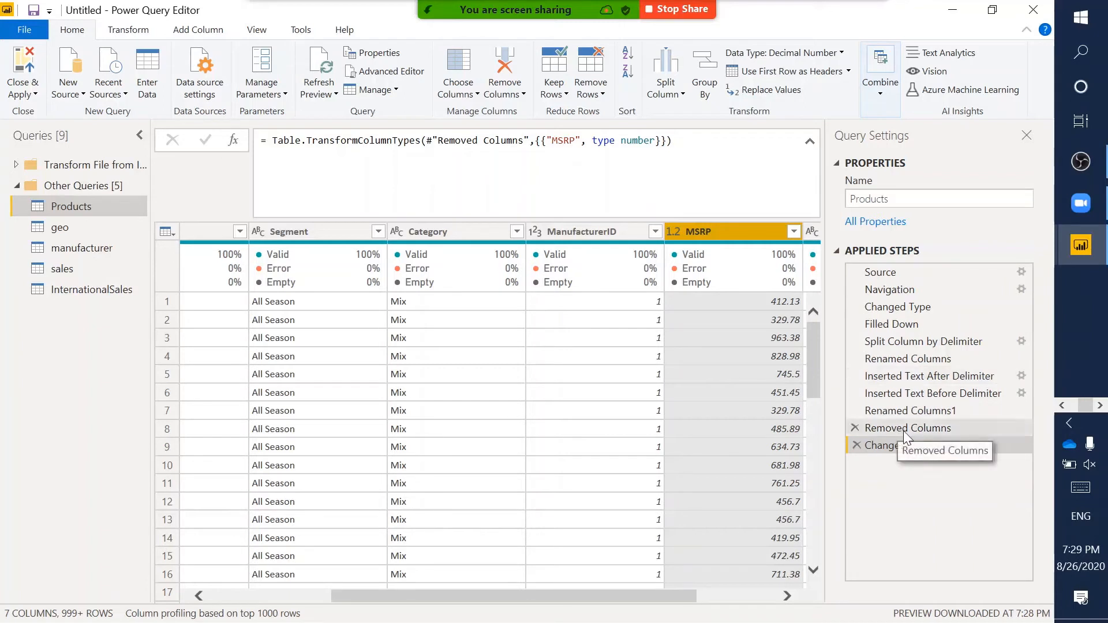
left_click(935, 430)
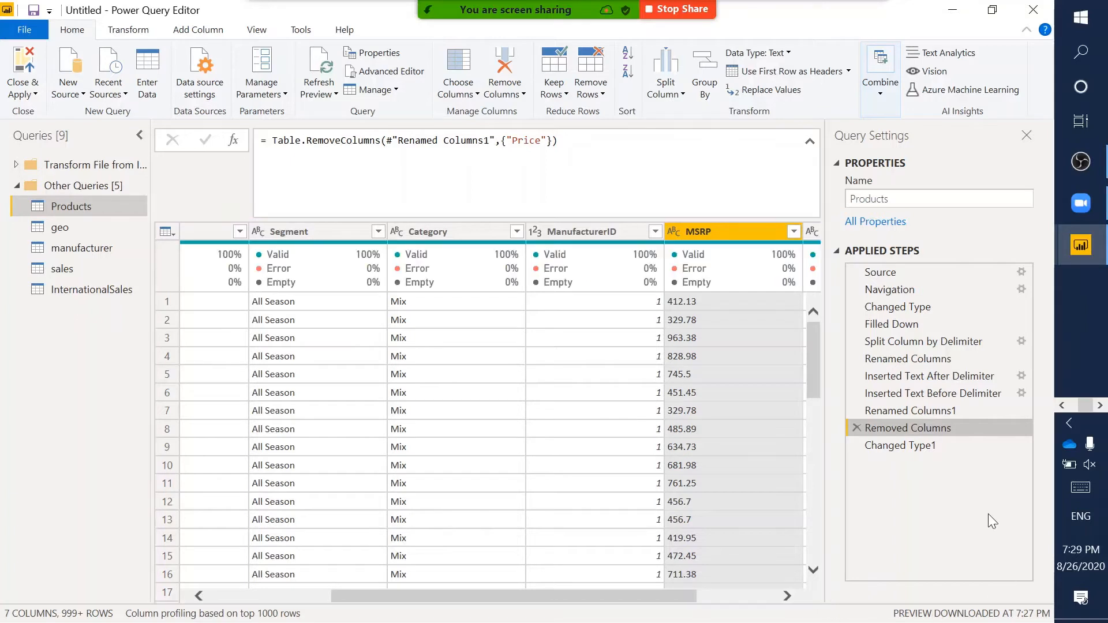
left_click(925, 405)
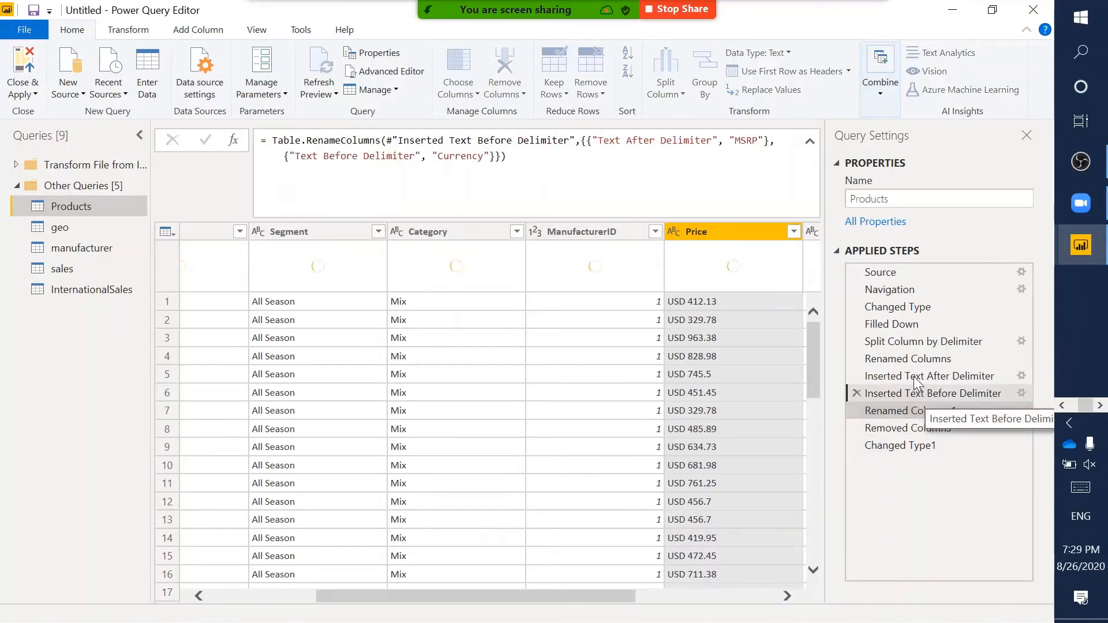
left_click(924, 394)
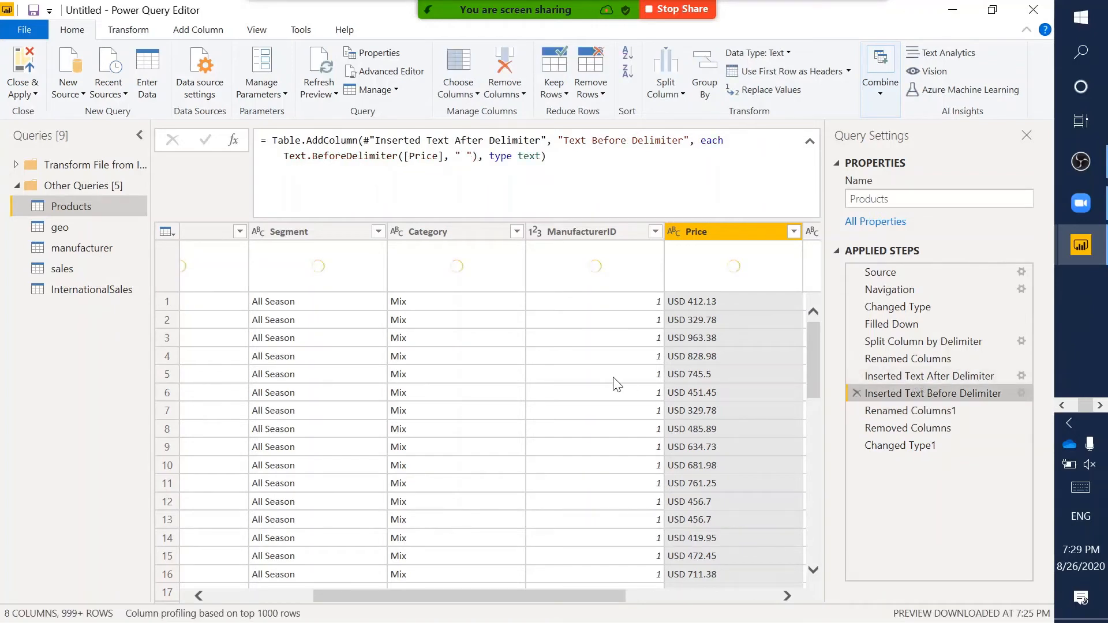
scroll(613, 378, "right", 3)
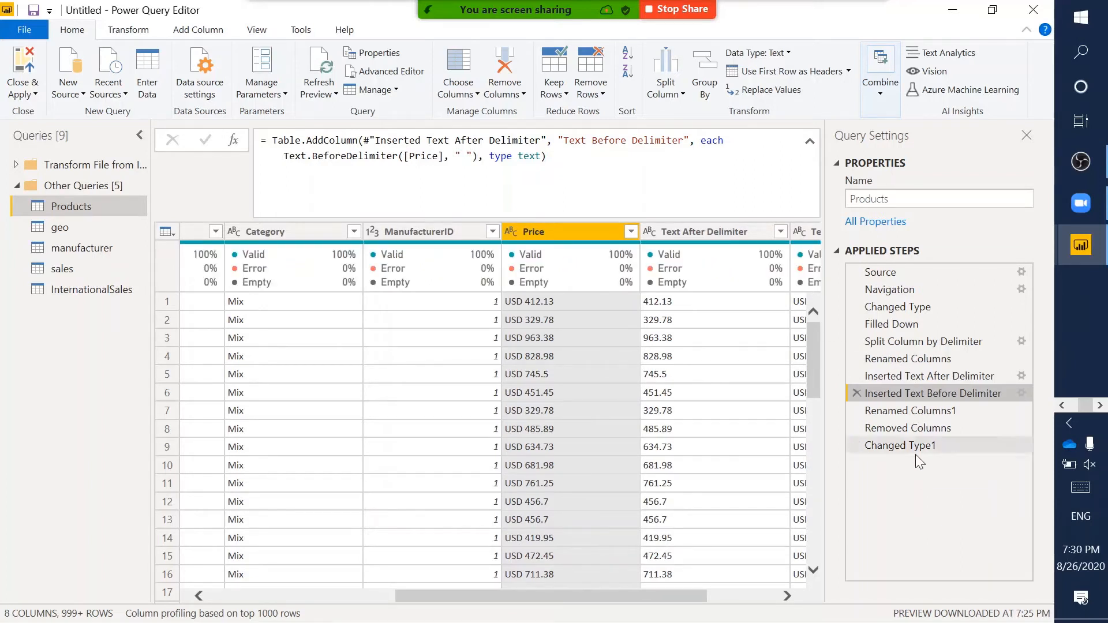
left_click(929, 447)
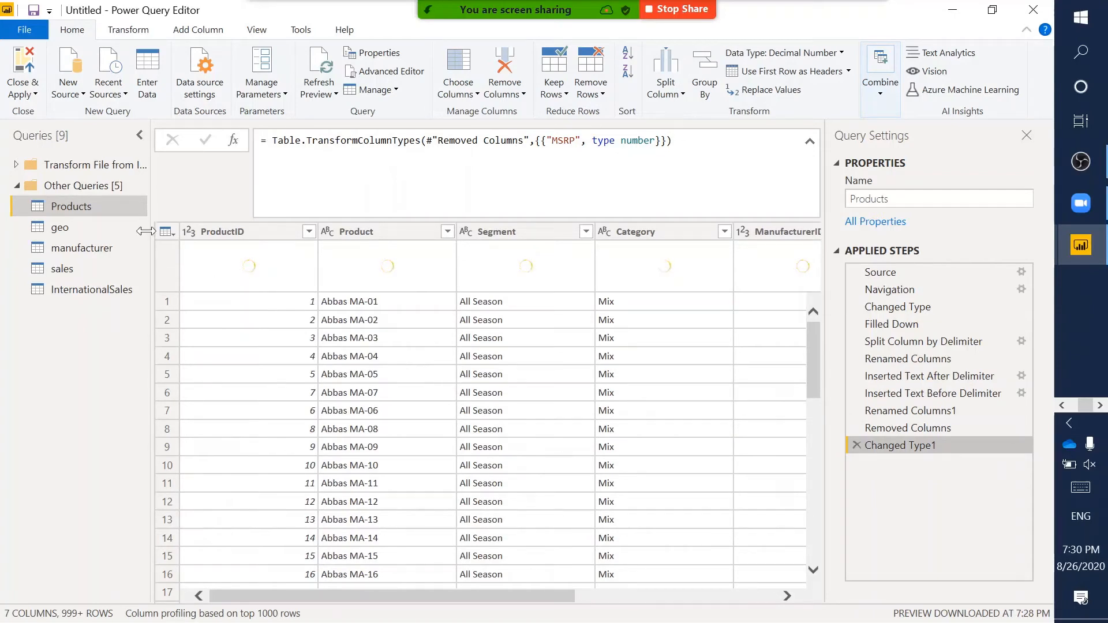
- Rename the geo query to Geography
left_click(100, 228)
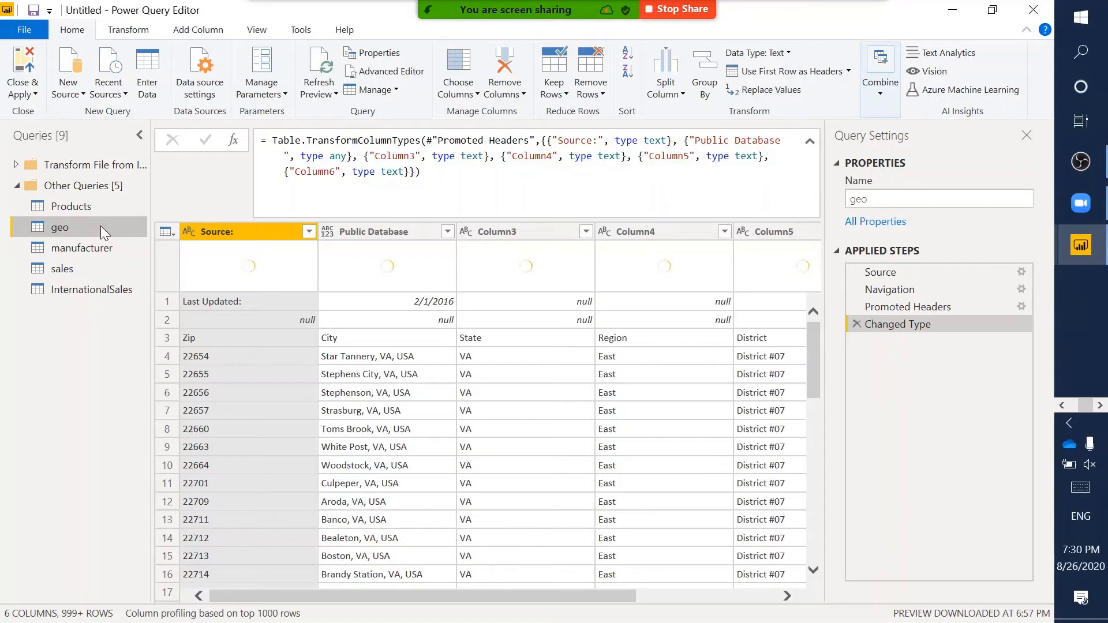
double_click(100, 226)
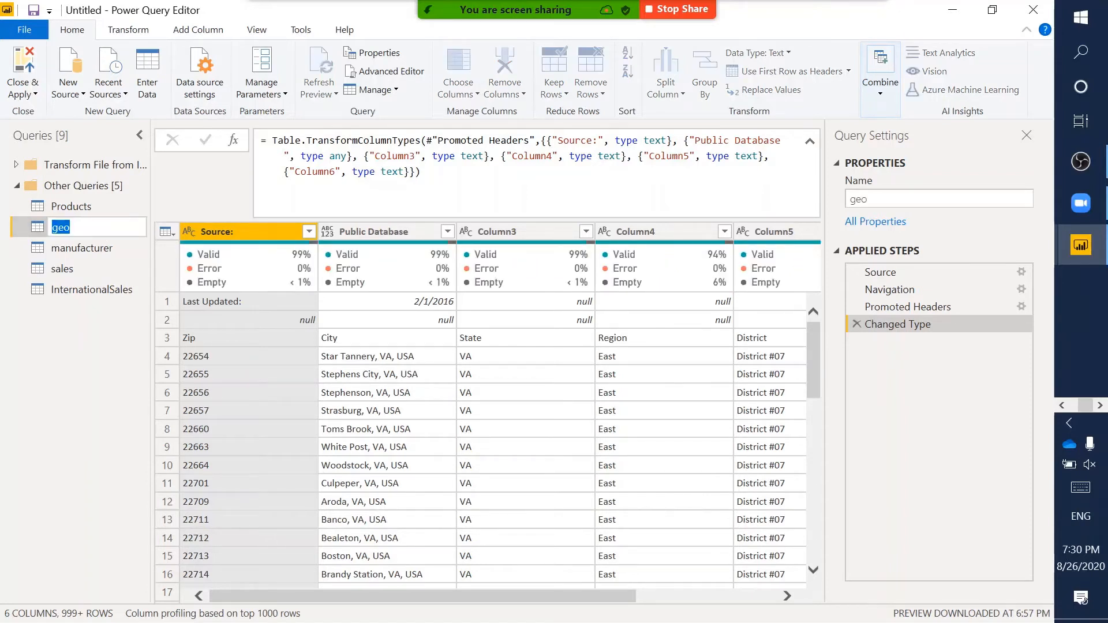
type("Geography")
key("Return")
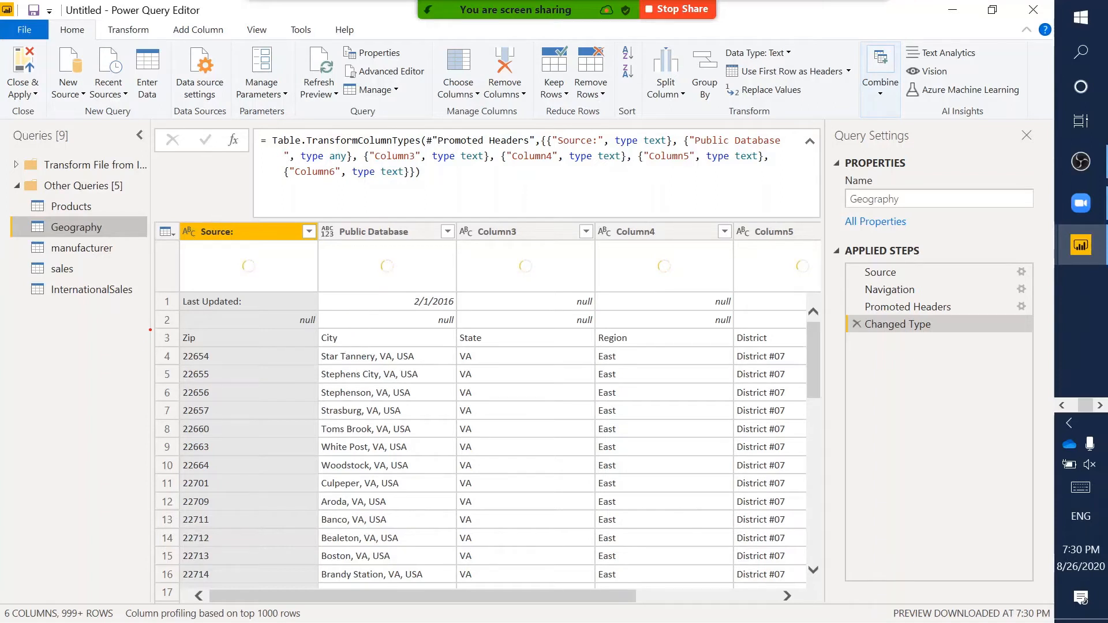
- Highlight the real header row in row 3 and the row-removal commands for viewers
left_click_drag(154, 326, 806, 346)
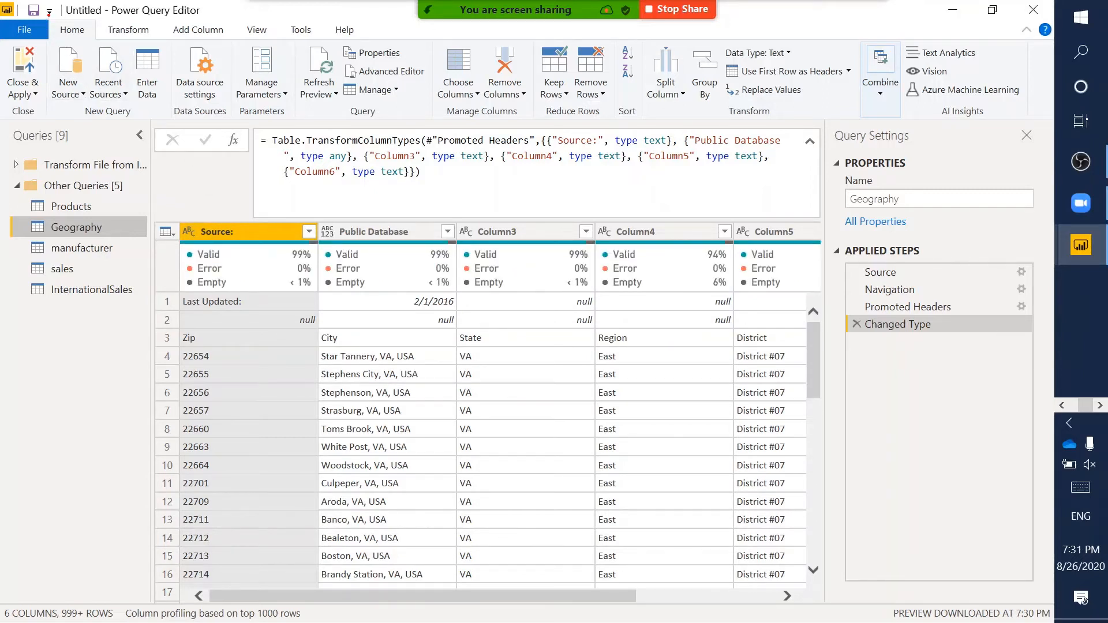
left_click_drag(48, 15, 100, 48)
mouse_move(574, 37)
left_mouse_down()
mouse_move(626, 101)
mouse_move(615, 105)
left_mouse_up()
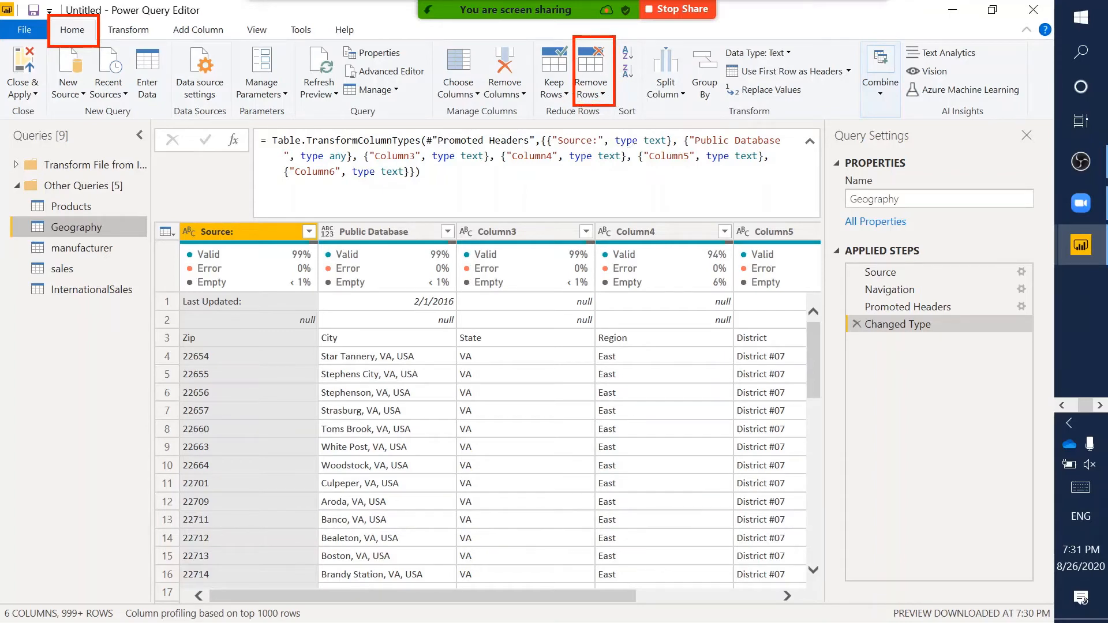
- Remove the top 2 rows of Geography so Zip, City, State becomes row 1
left_click(602, 94)
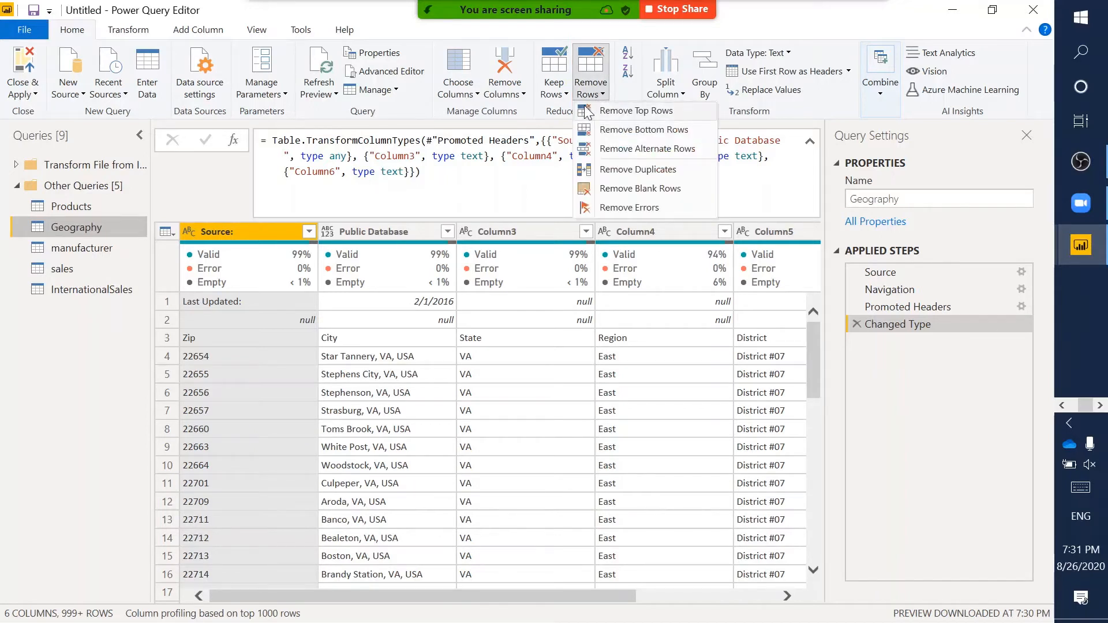
left_click(680, 108)
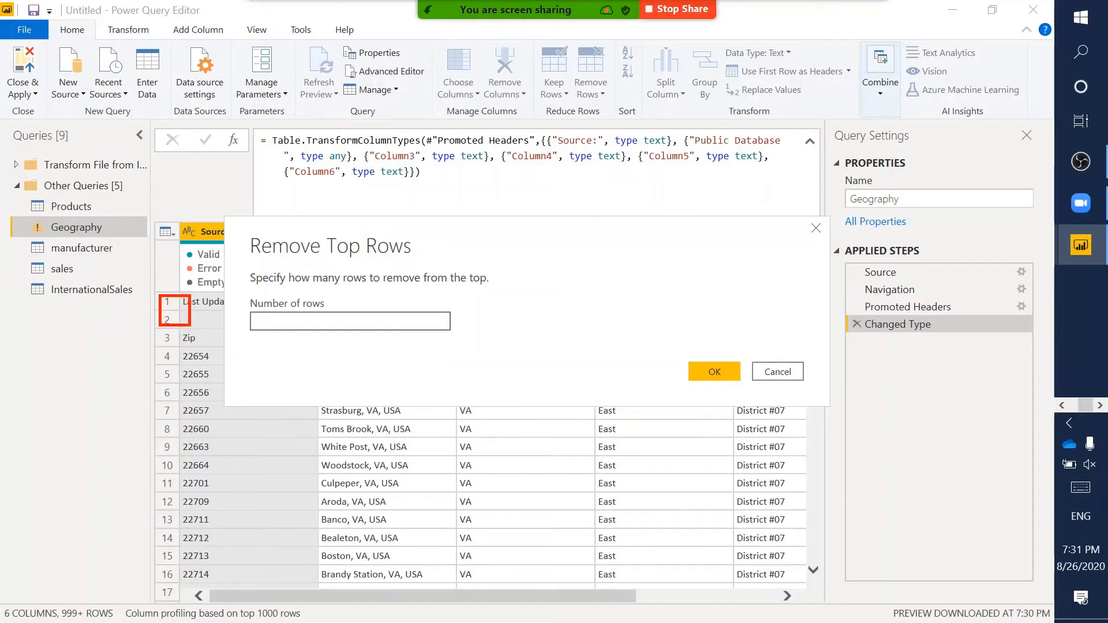
type("2")
left_click(705, 371)
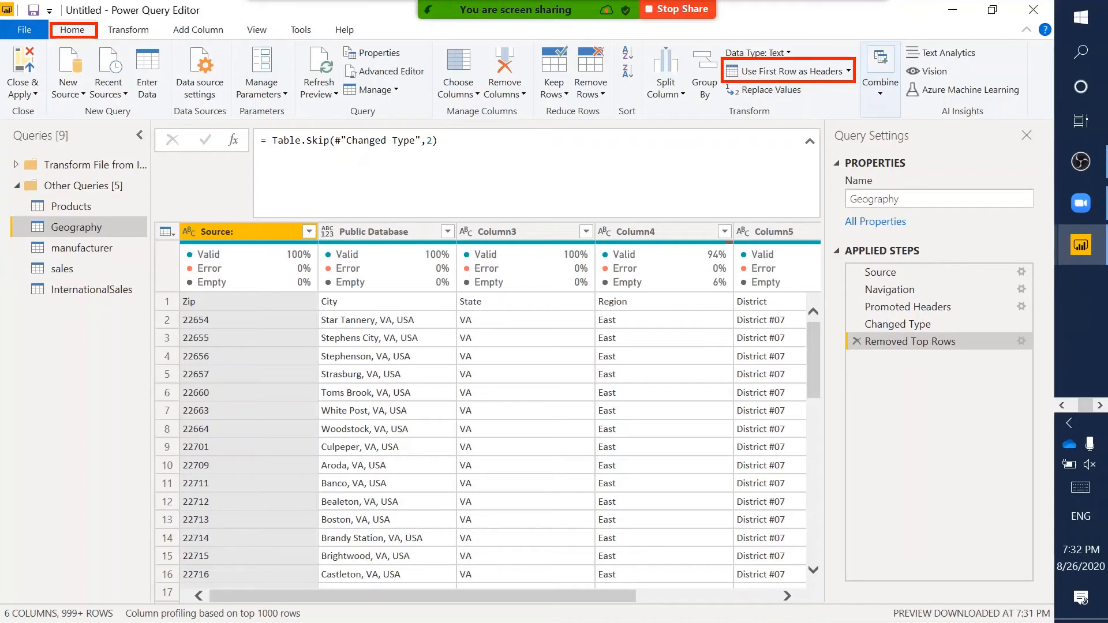
left_click(798, 71)
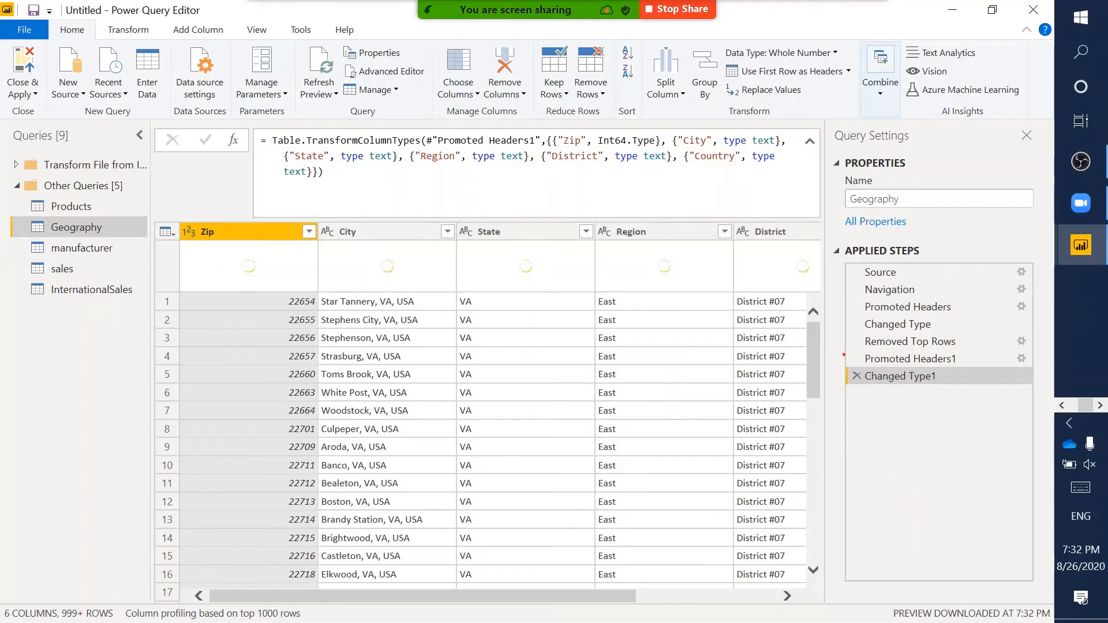
left_click_drag(844, 354, 1039, 393)
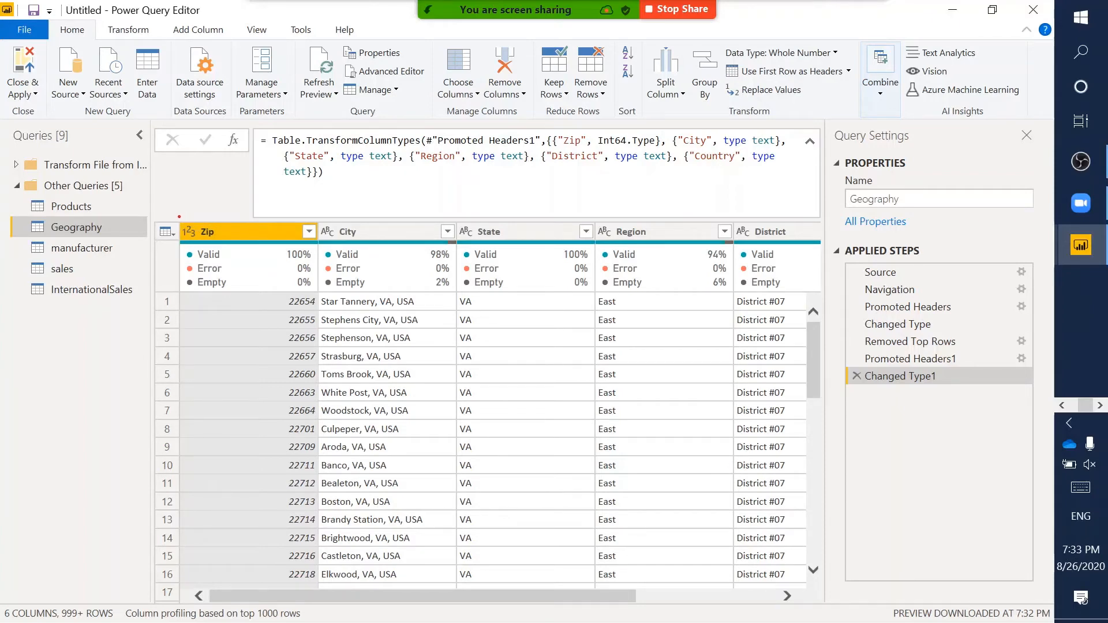
left_click_drag(178, 218, 199, 243)
key("Escape")
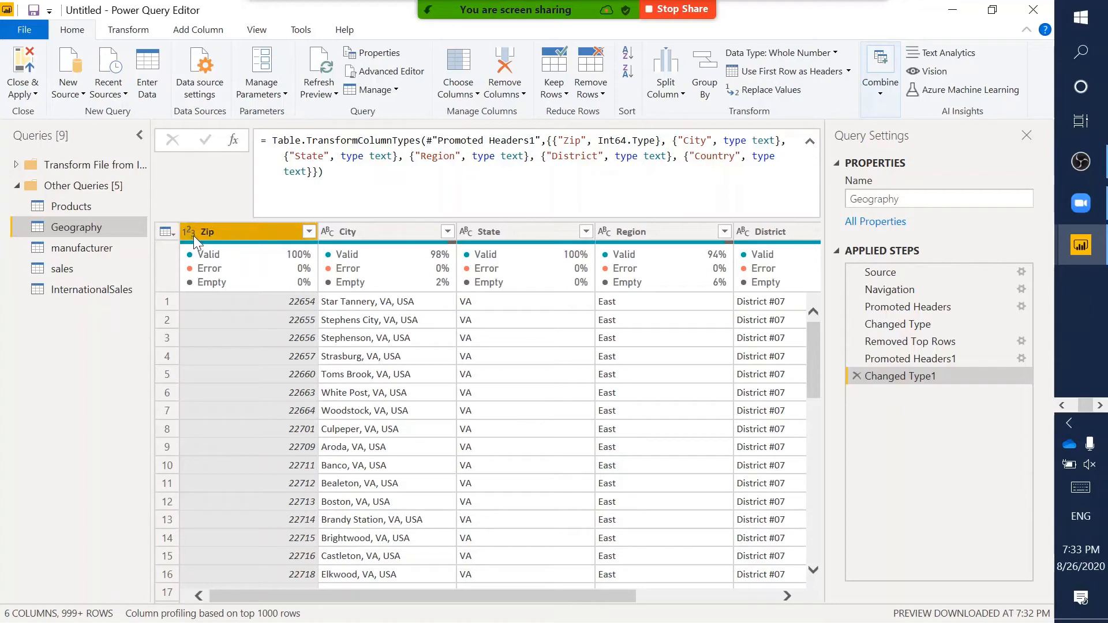
- Change Geography's Zip column to Text, replacing the existing type conversion step
left_click(189, 231)
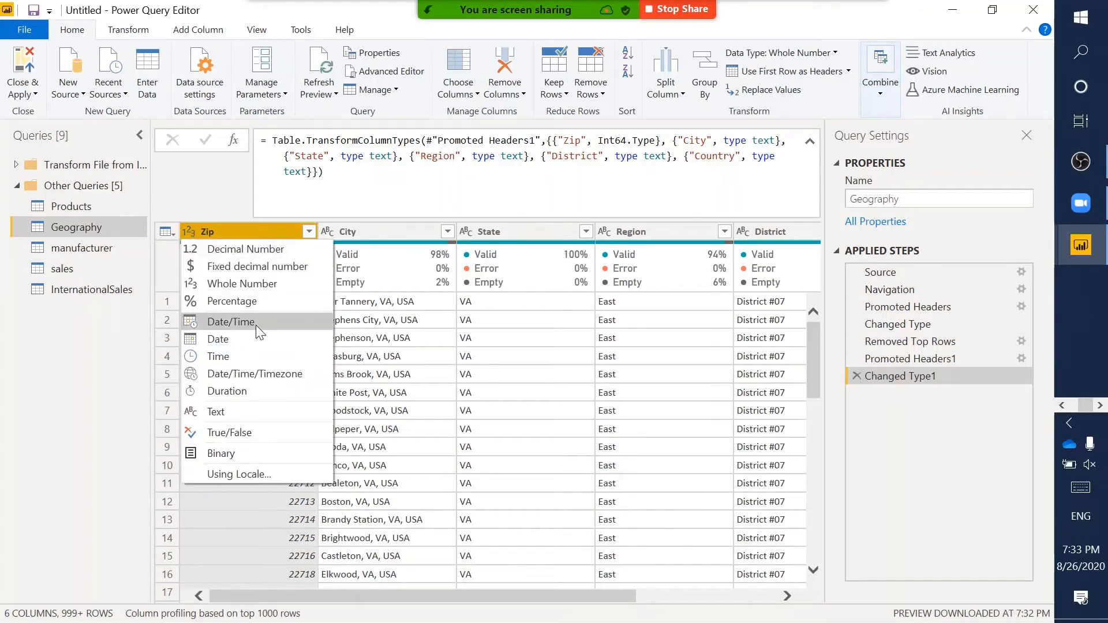
left_click(251, 406)
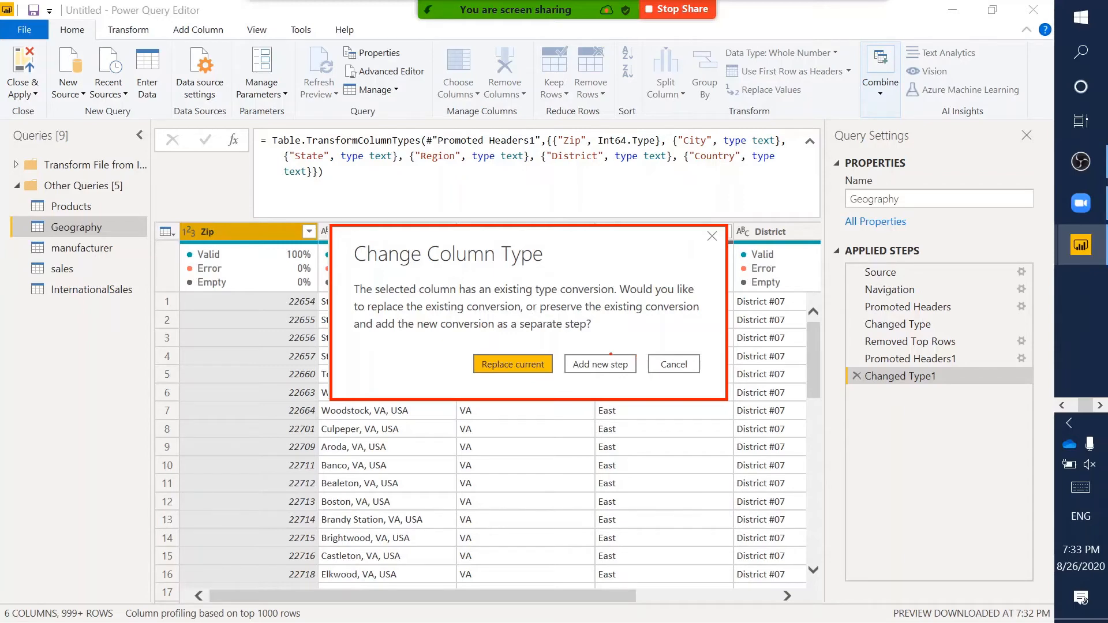
left_click_drag(469, 346, 555, 379)
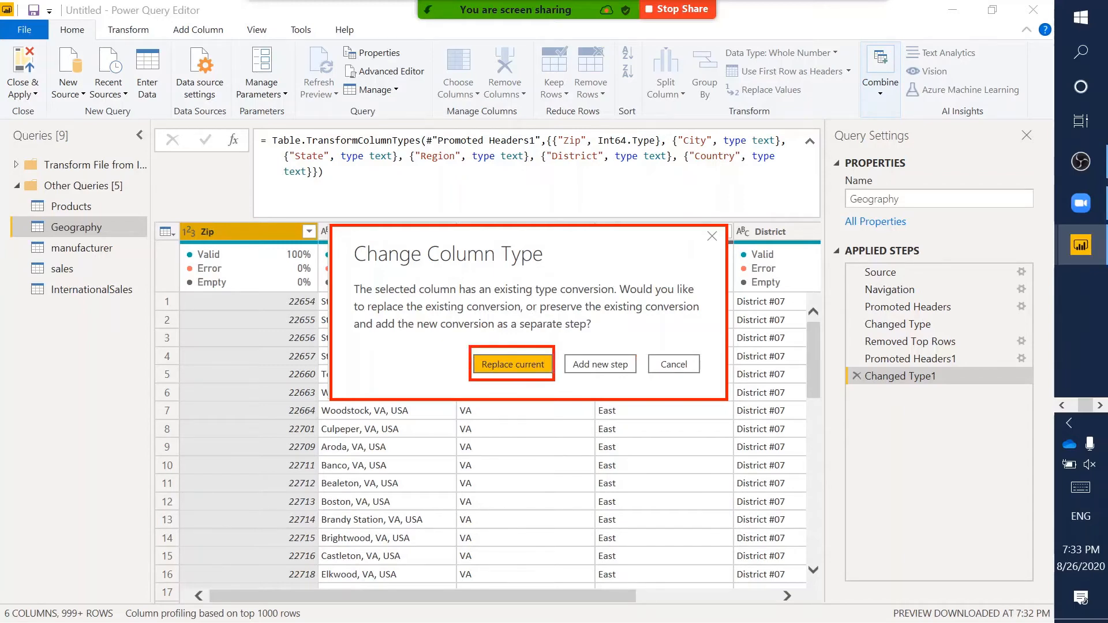
key("Escape")
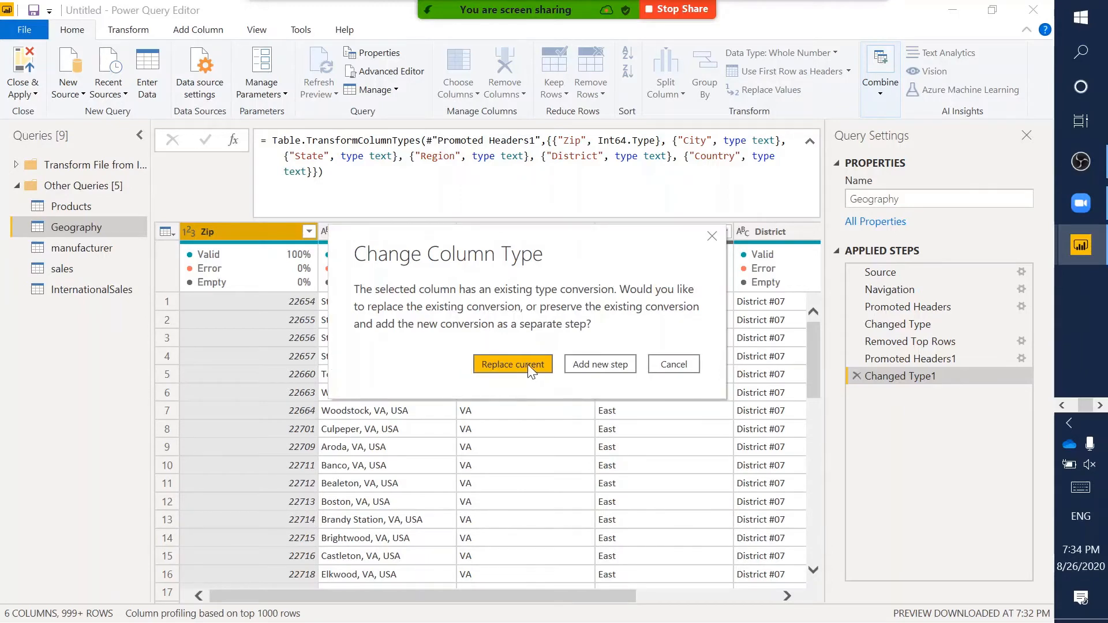
left_click(528, 365)
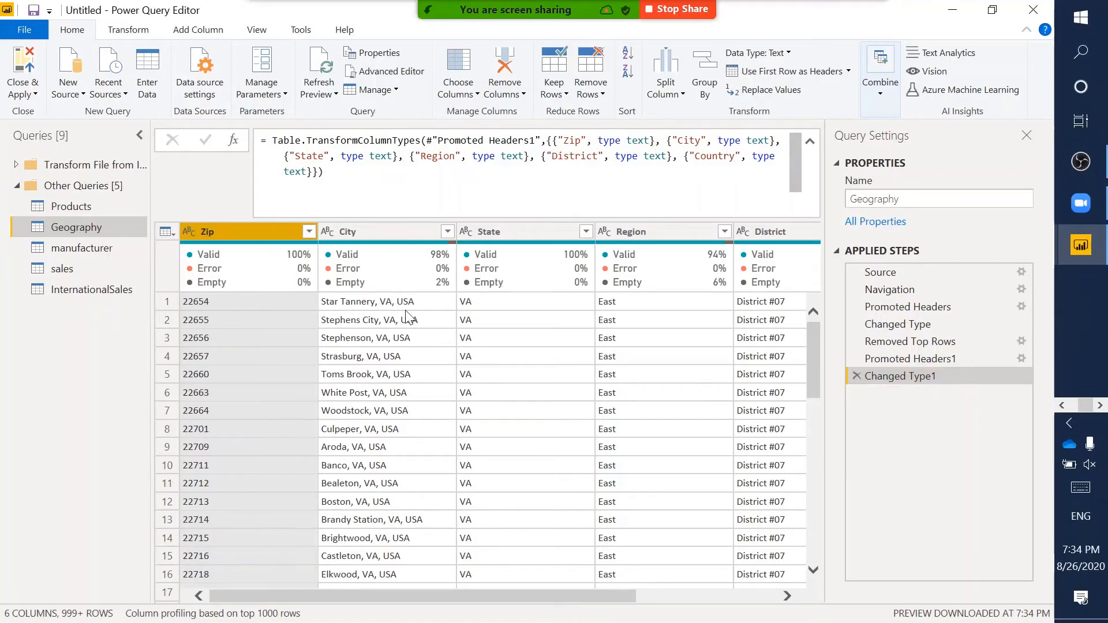
- Confirm Geography's City, State, Region, District and Country columns are all typed as text
scroll(407, 317, "right", 5)
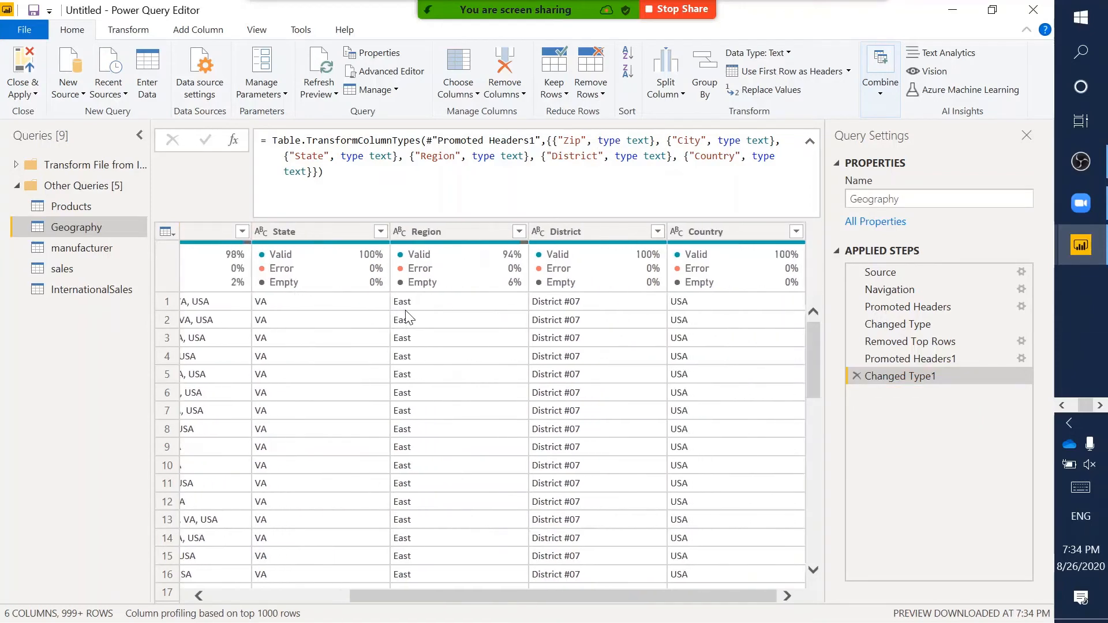
scroll(407, 317, "left", 5)
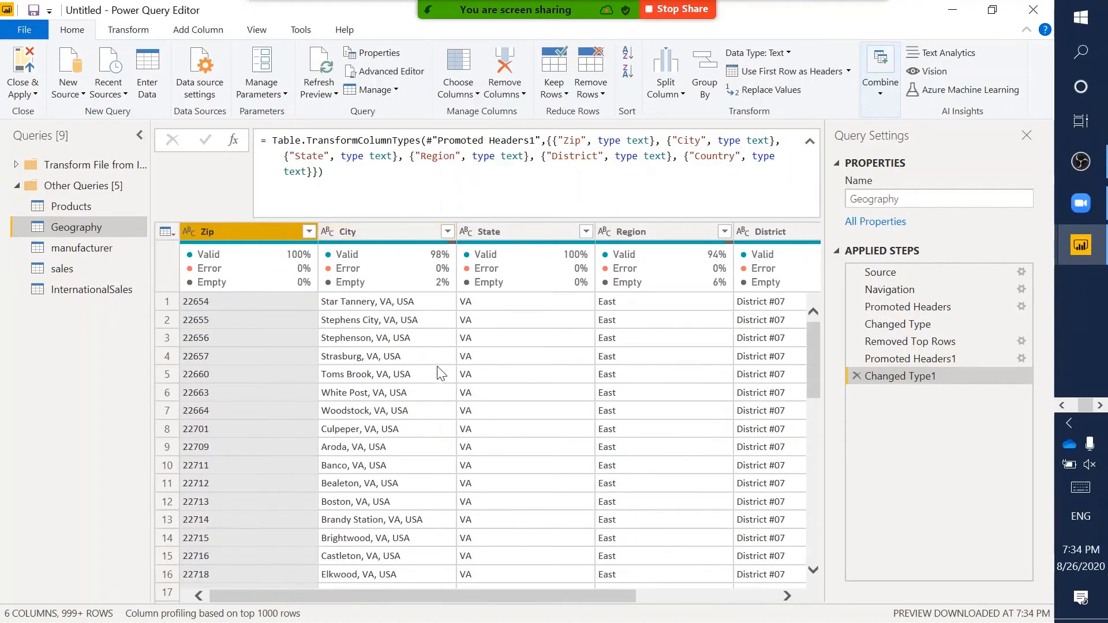
scroll(438, 371, "down", 2)
scroll(437, 371, "up", 2)
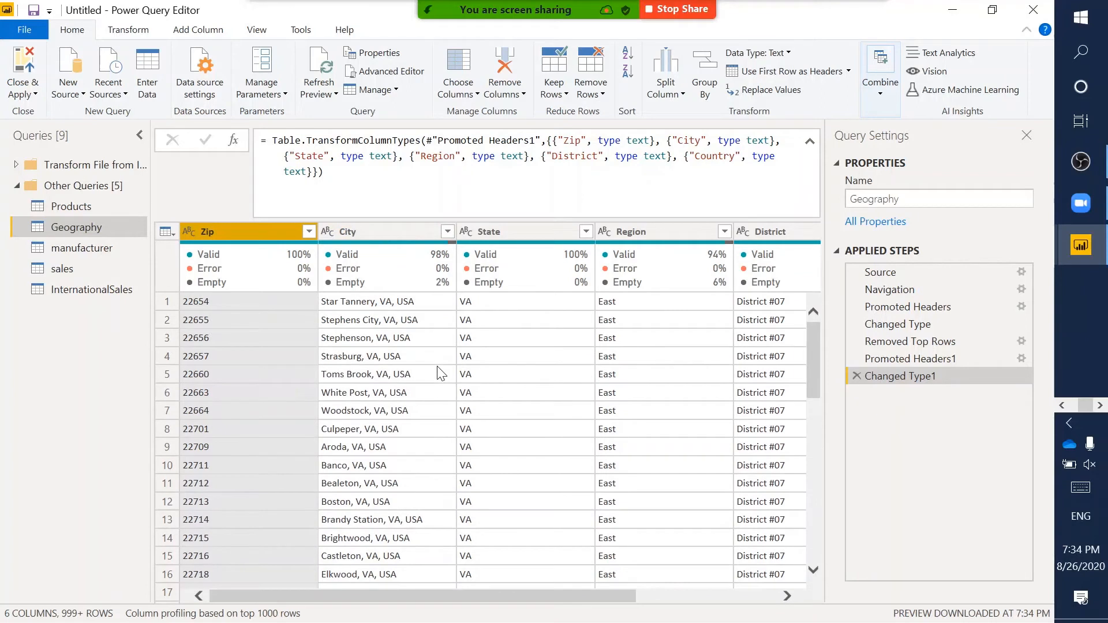
left_click(376, 234)
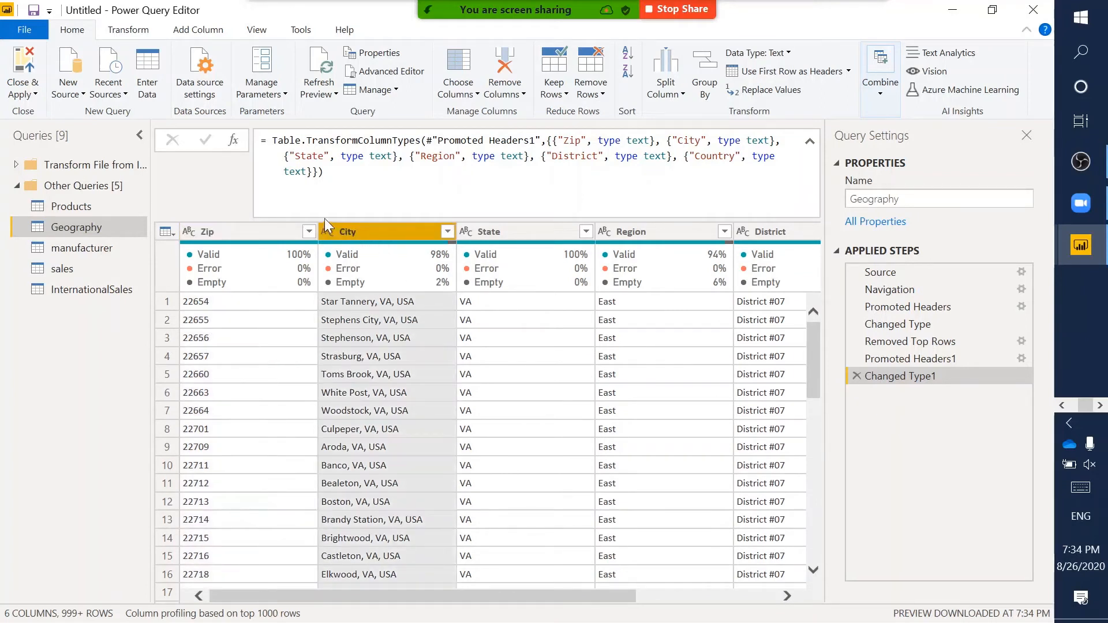
key("ctrl+2")
left_click_drag(313, 219, 338, 239)
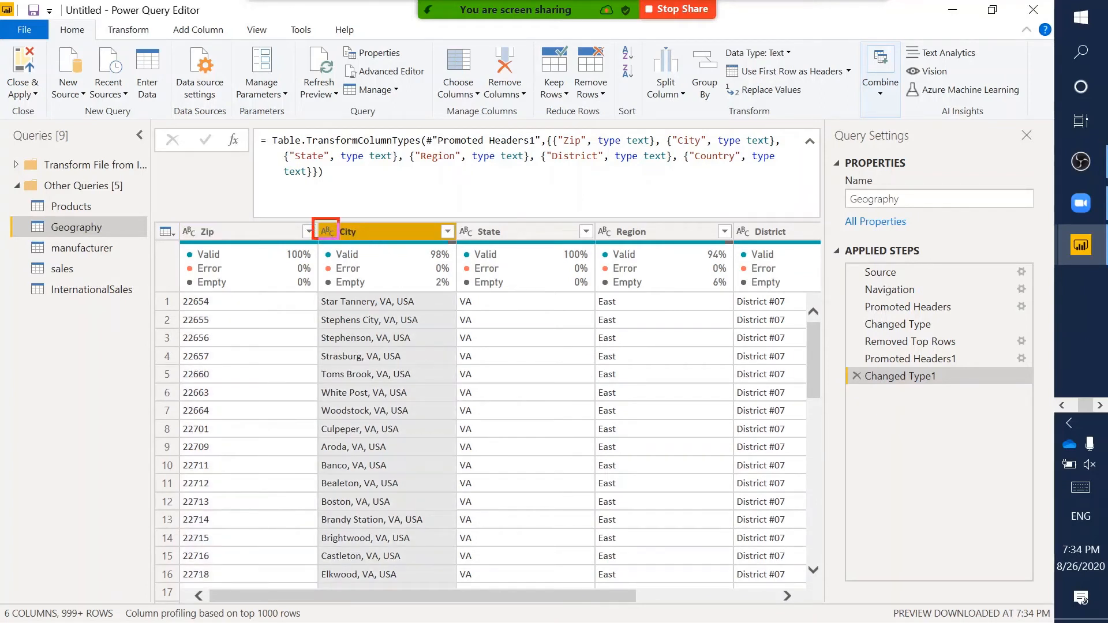
key("Escape")
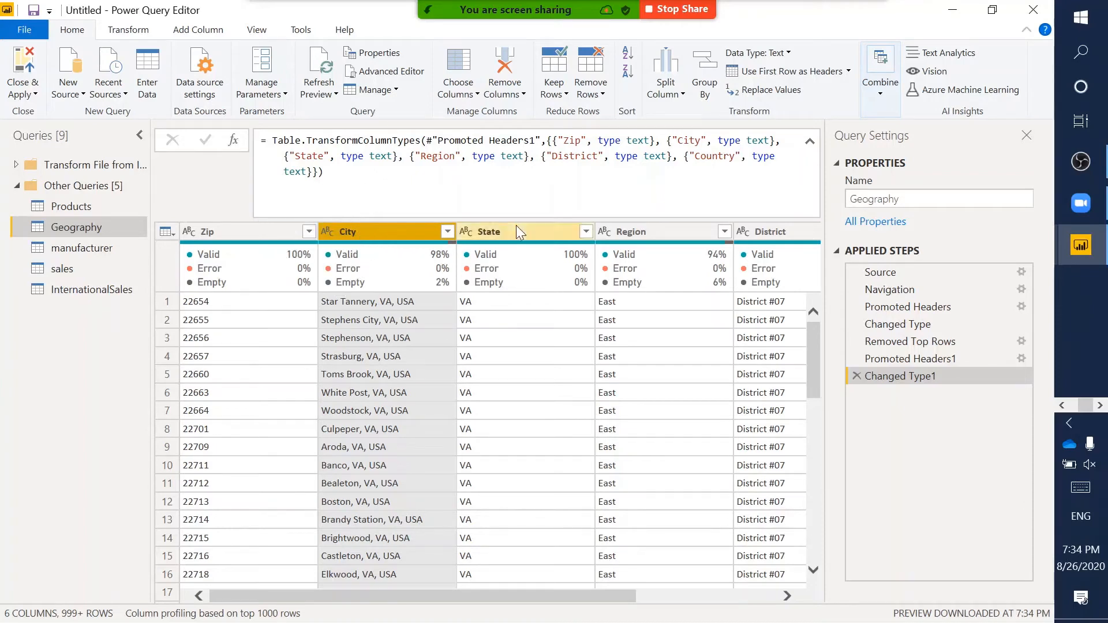
left_click(515, 225)
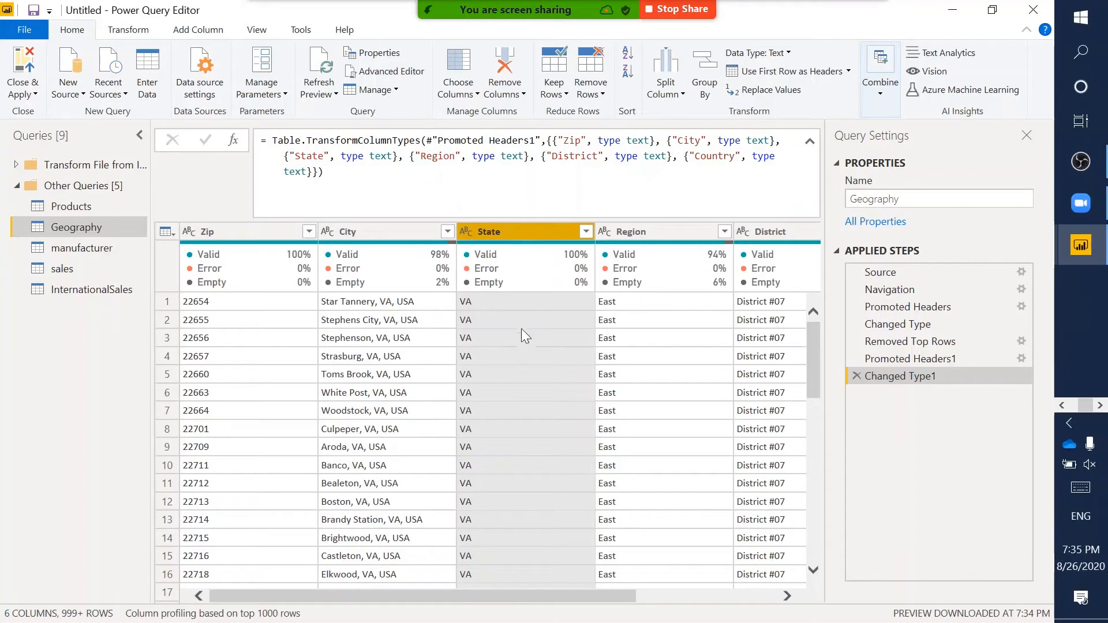
left_click(664, 230)
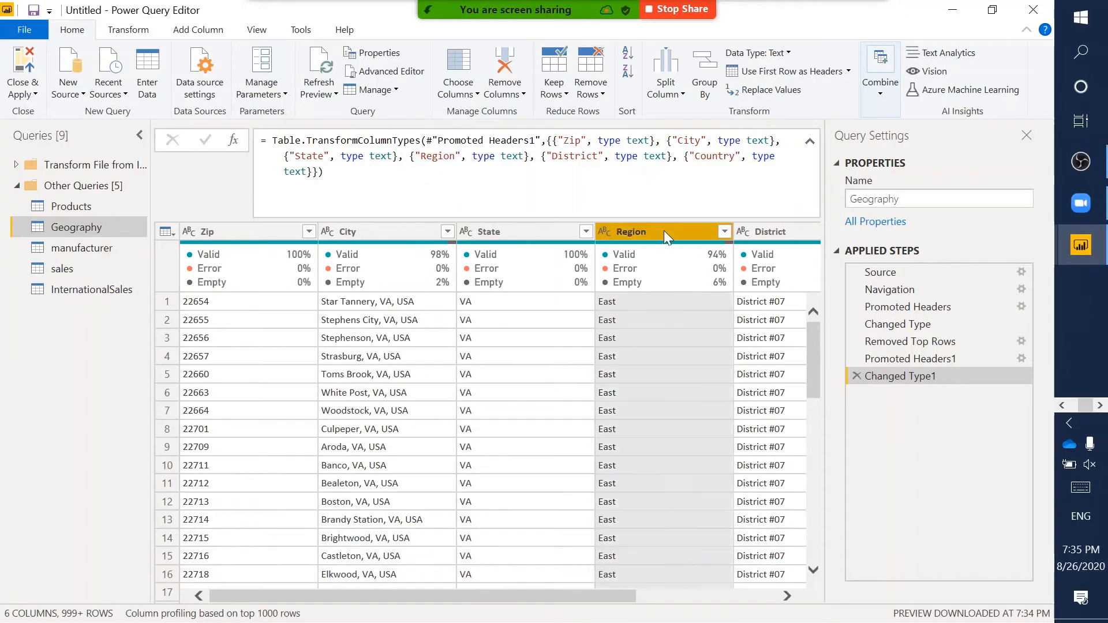
scroll(635, 365, "right", 3)
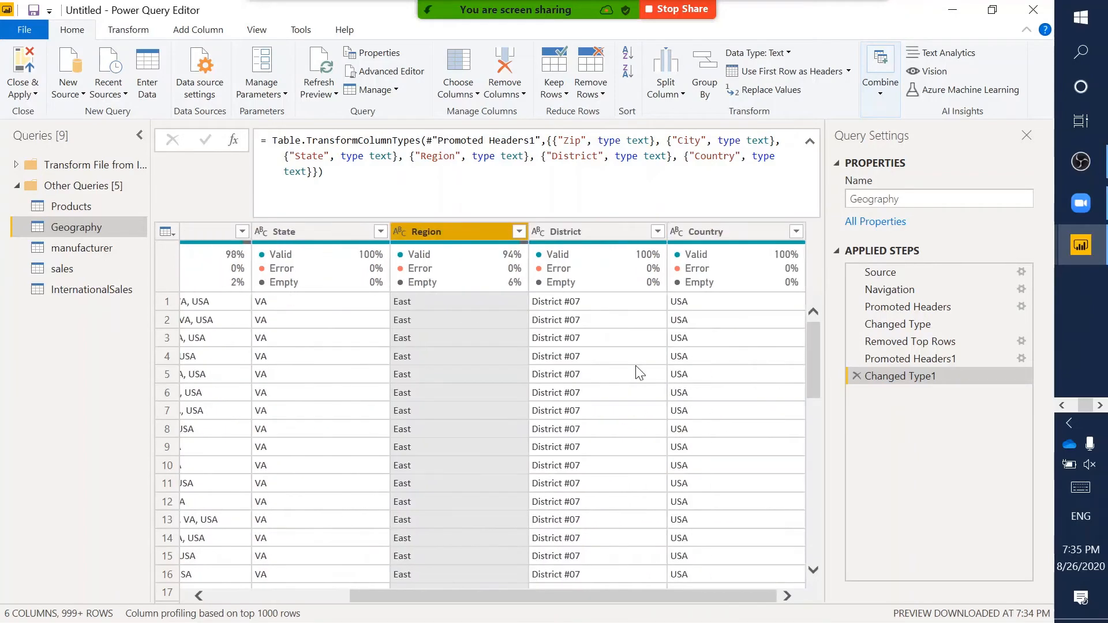
left_click(595, 238)
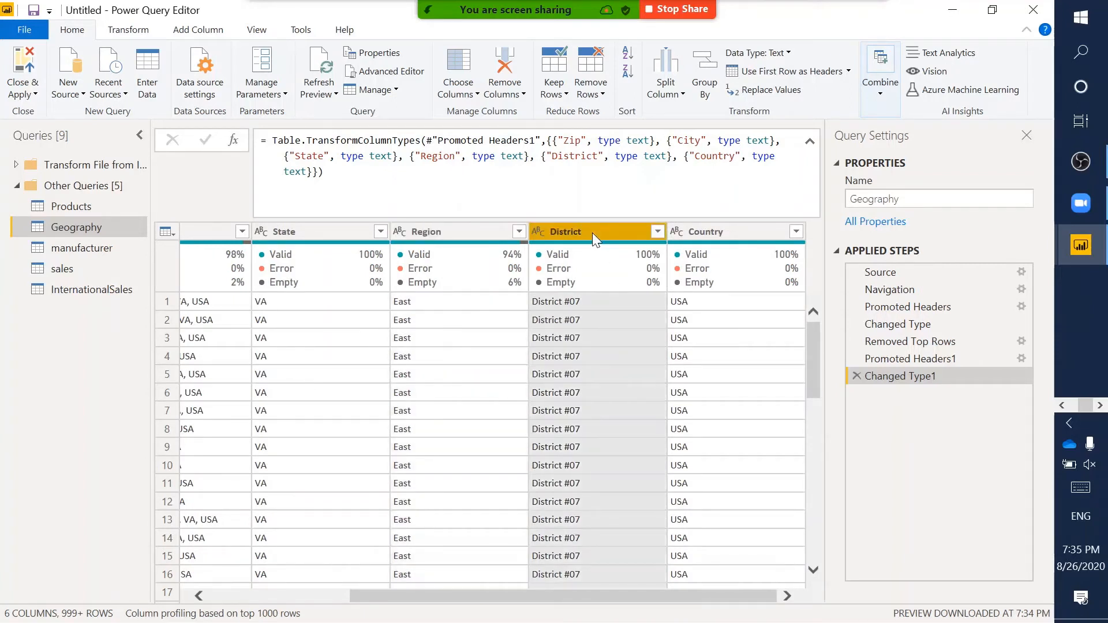
left_click(731, 228)
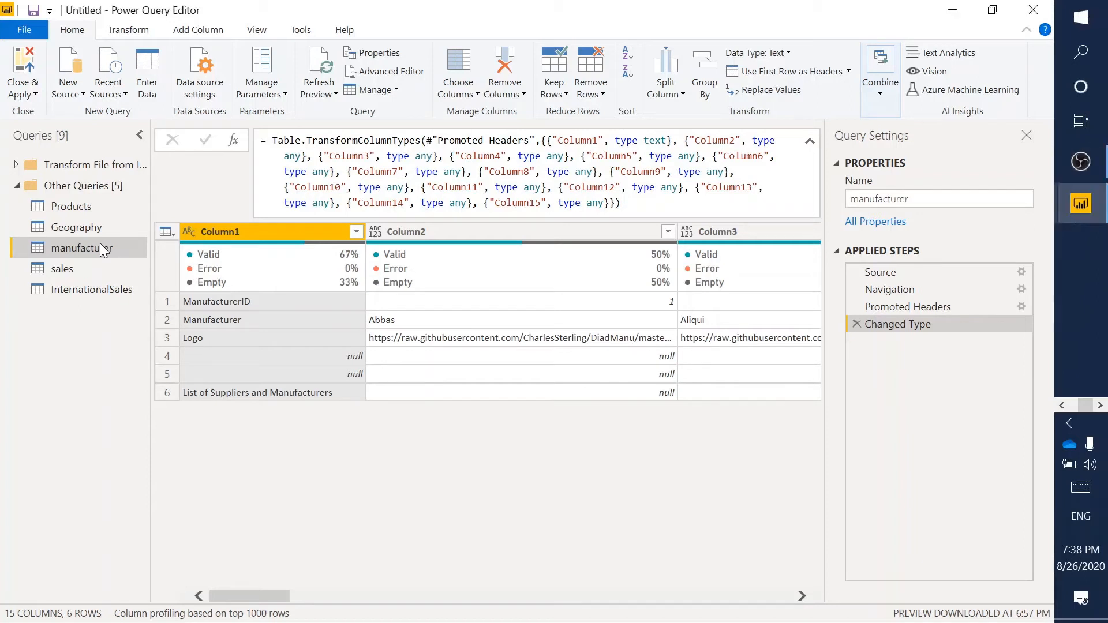
- Rename the manufacturer query to Manufacturer
double_click(99, 244)
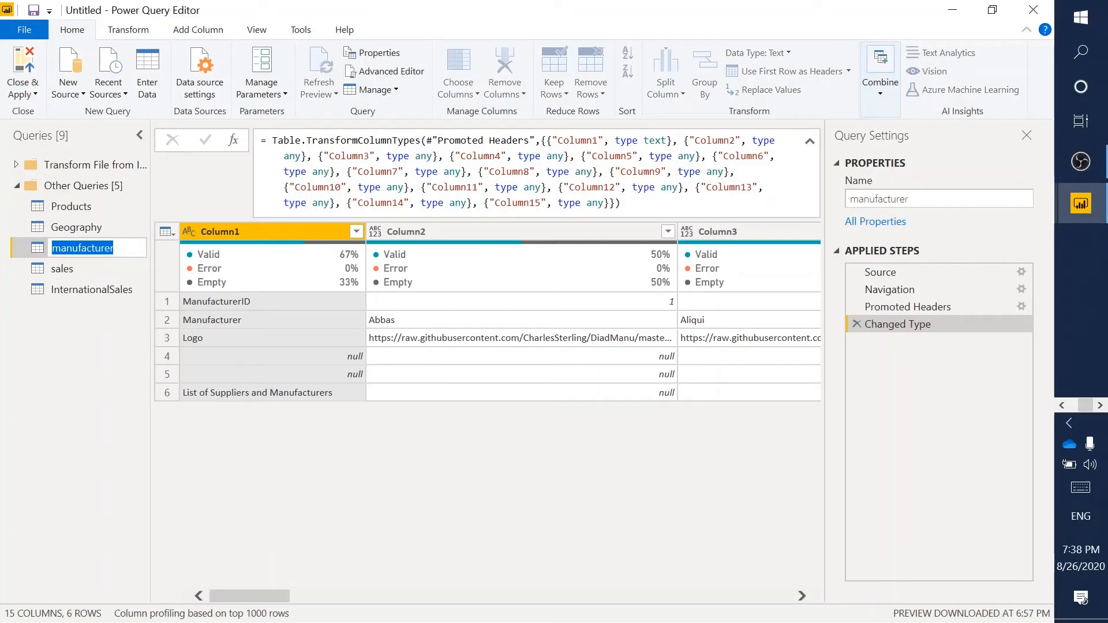
type("M")
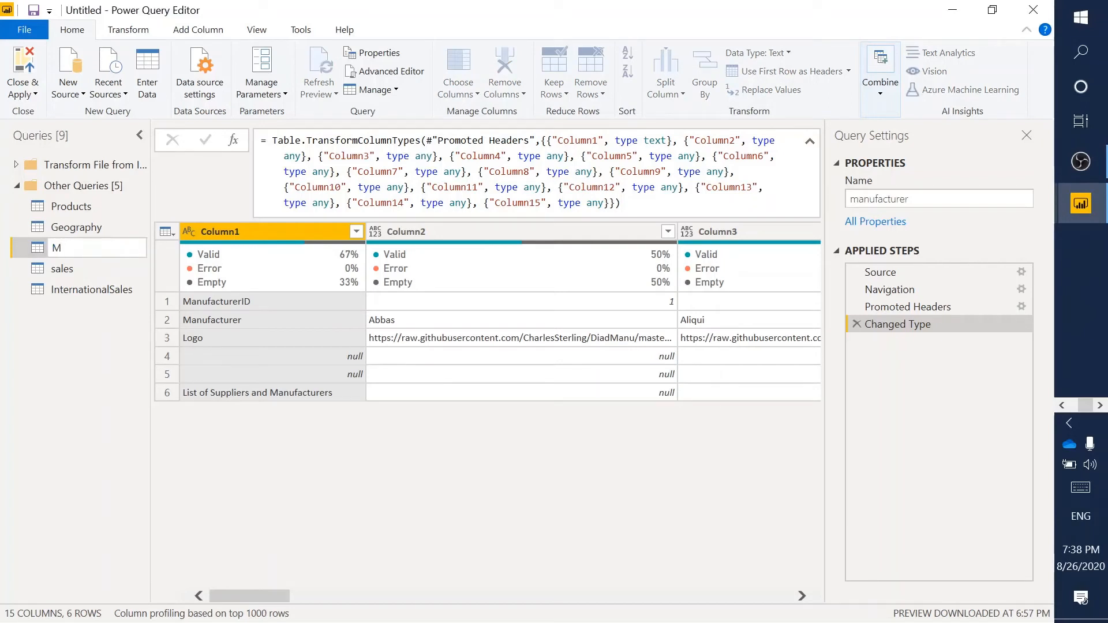
type("anufact")
type("urer")
key("Return")
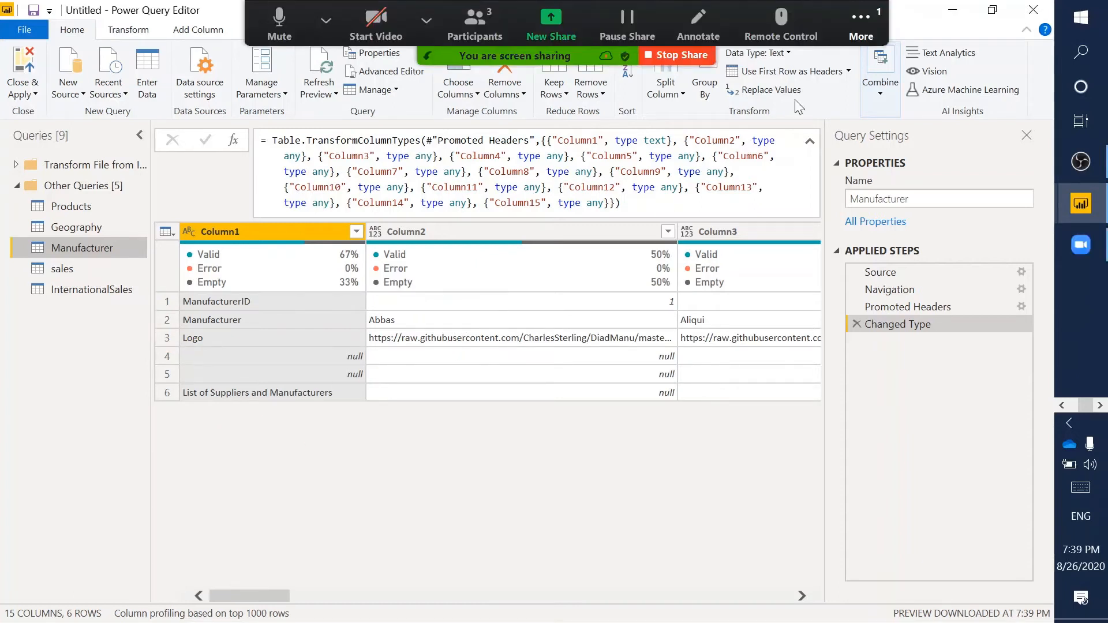
- Highlight the Reduce Rows commands and open the Remove Rows options for Manufacturer
left_click(877, 17)
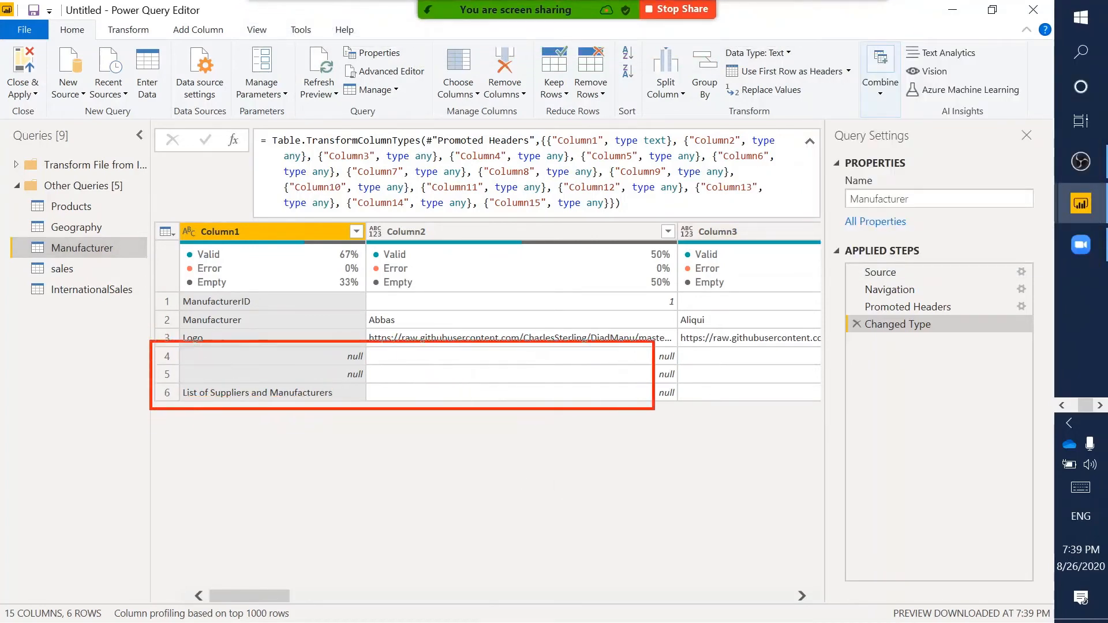
left_click_drag(654, 409, 777, 399)
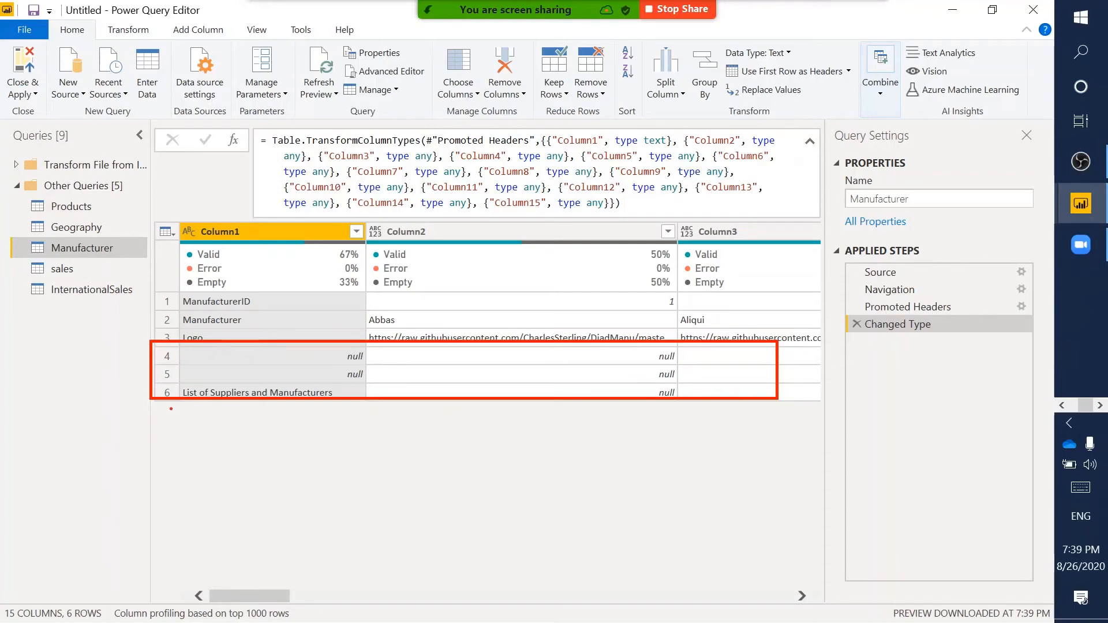
key("Escape")
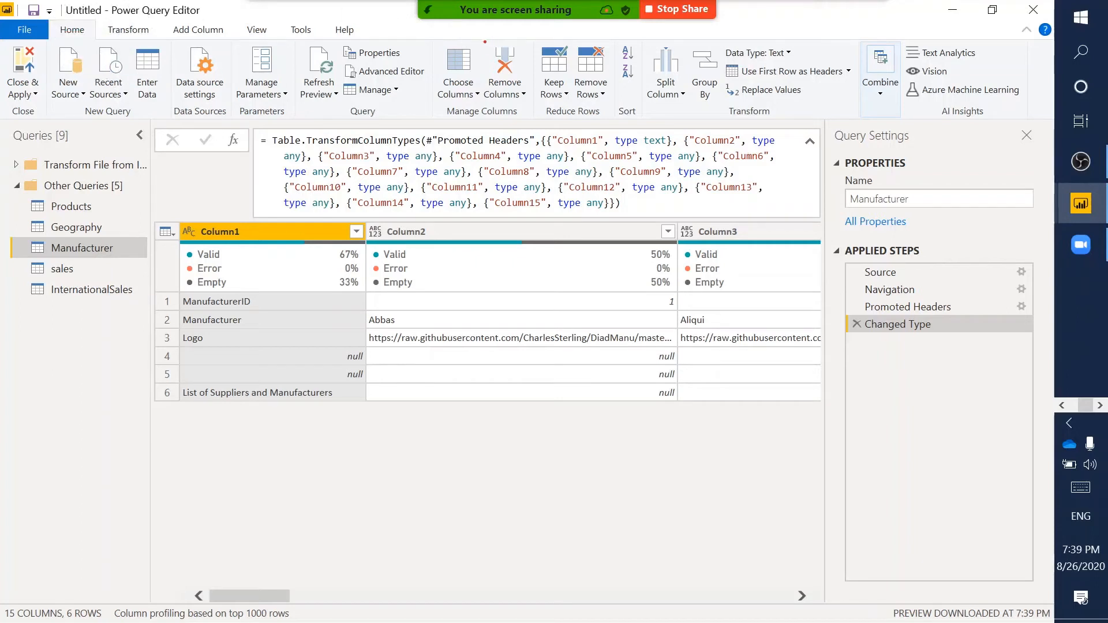
left_click_drag(479, 42, 539, 113)
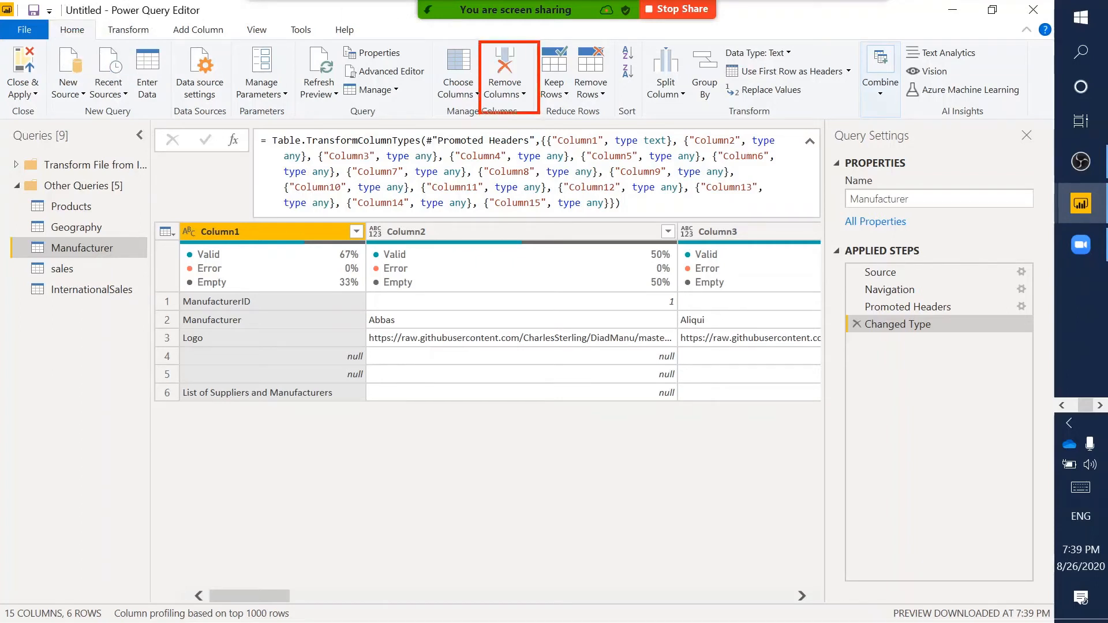
key("Escape")
key("ctrl+2")
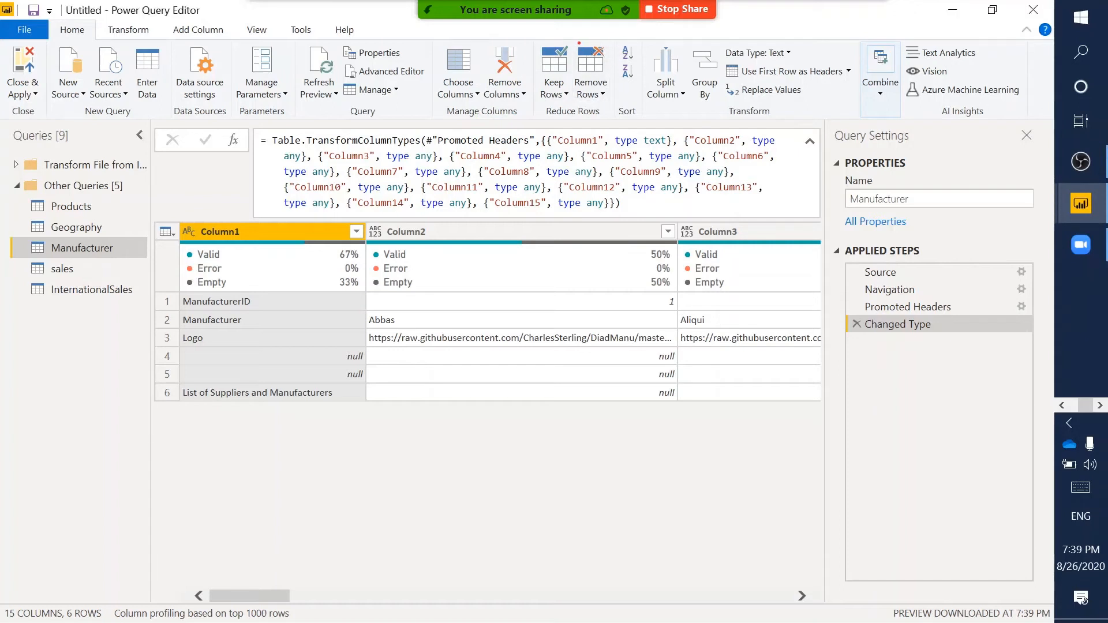
left_click_drag(575, 40, 627, 112)
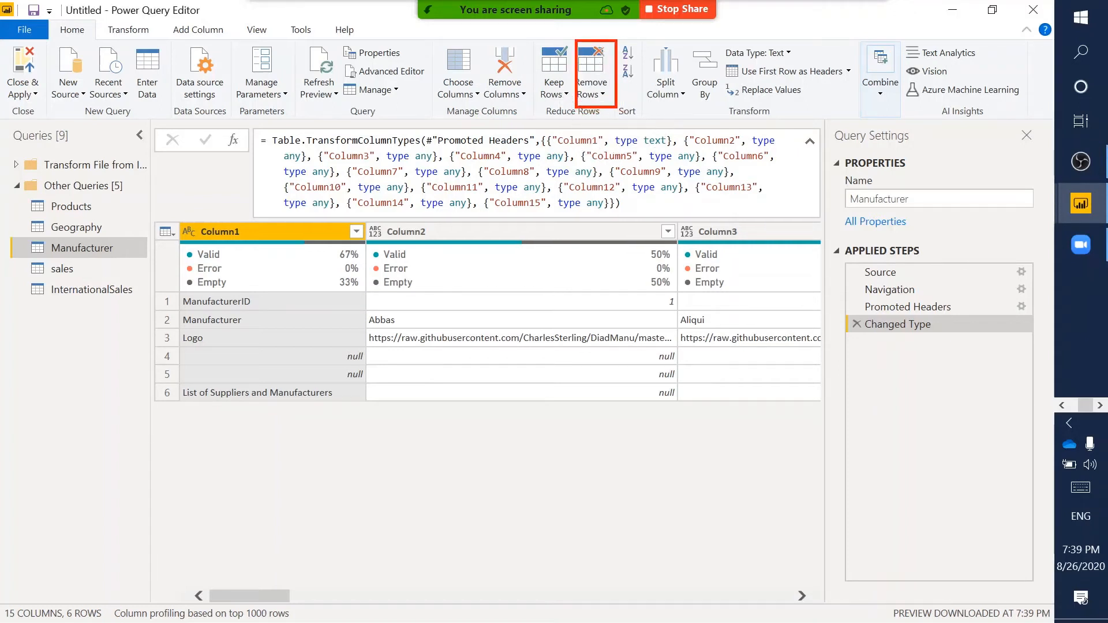
key("Escape")
left_click(594, 97)
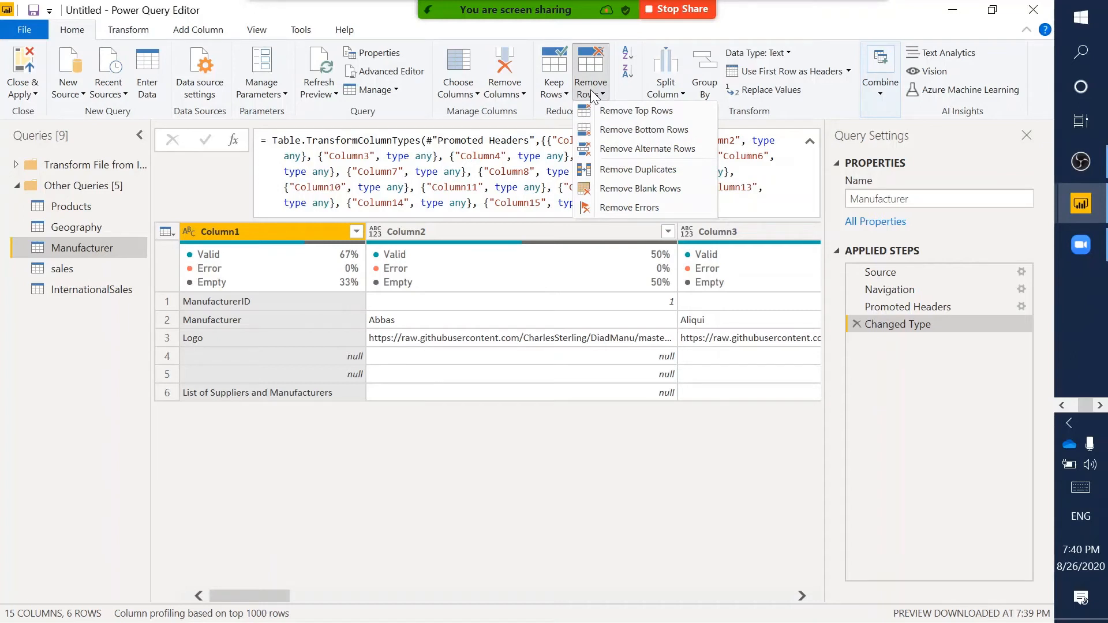
- Remove the bottom 3 rows of Manufacturer, leaving the ManufacturerID, Manufacturer and Logo rows
left_click(637, 130)
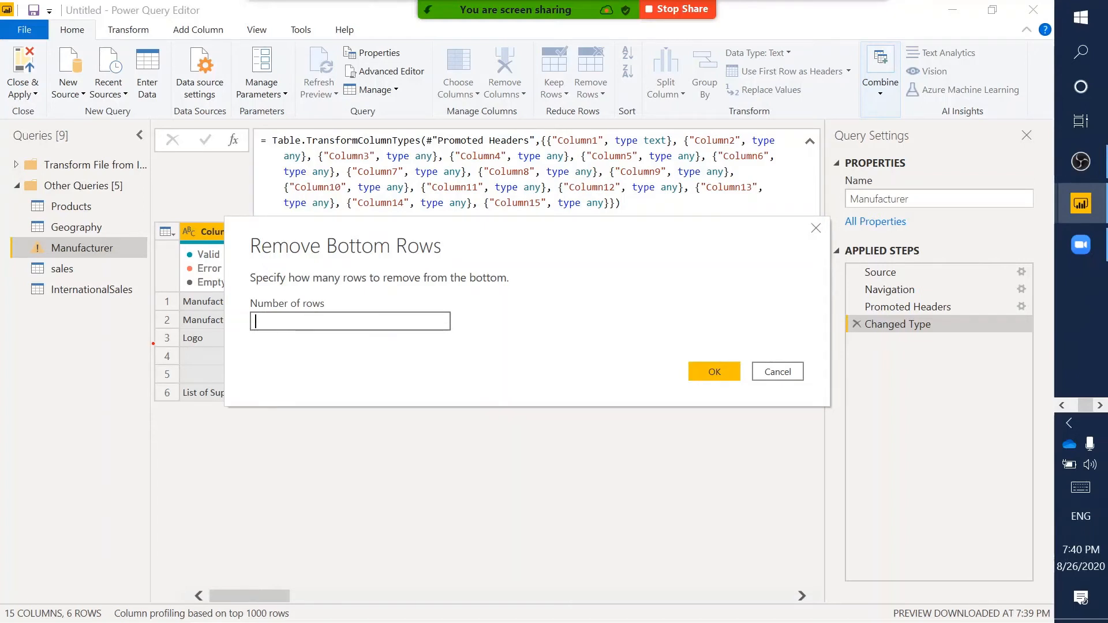
left_click_drag(153, 344, 186, 406)
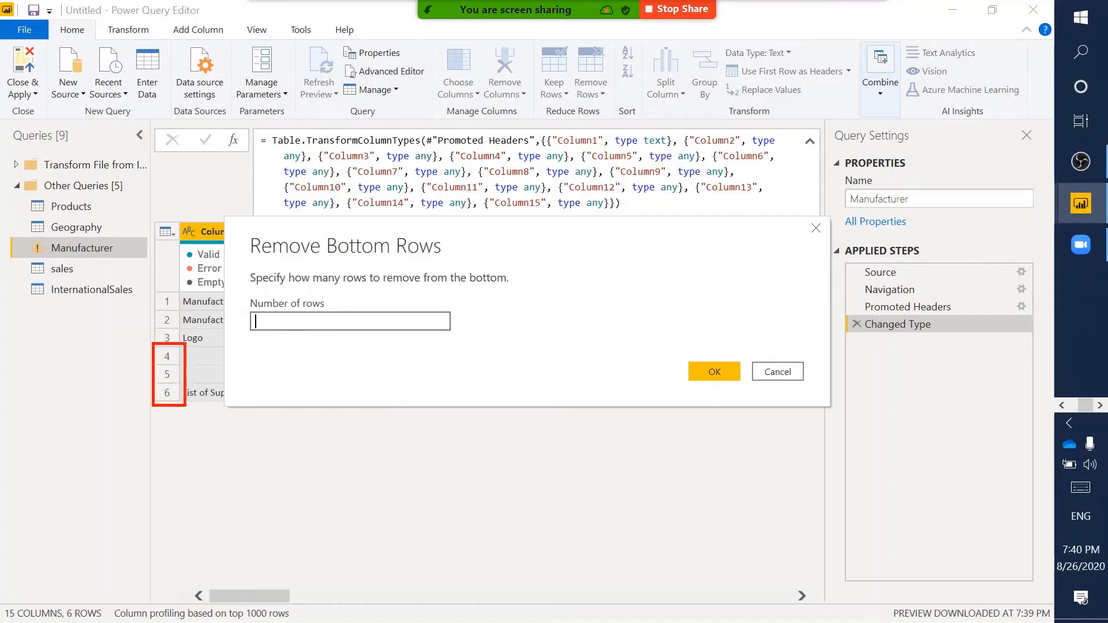
type("3")
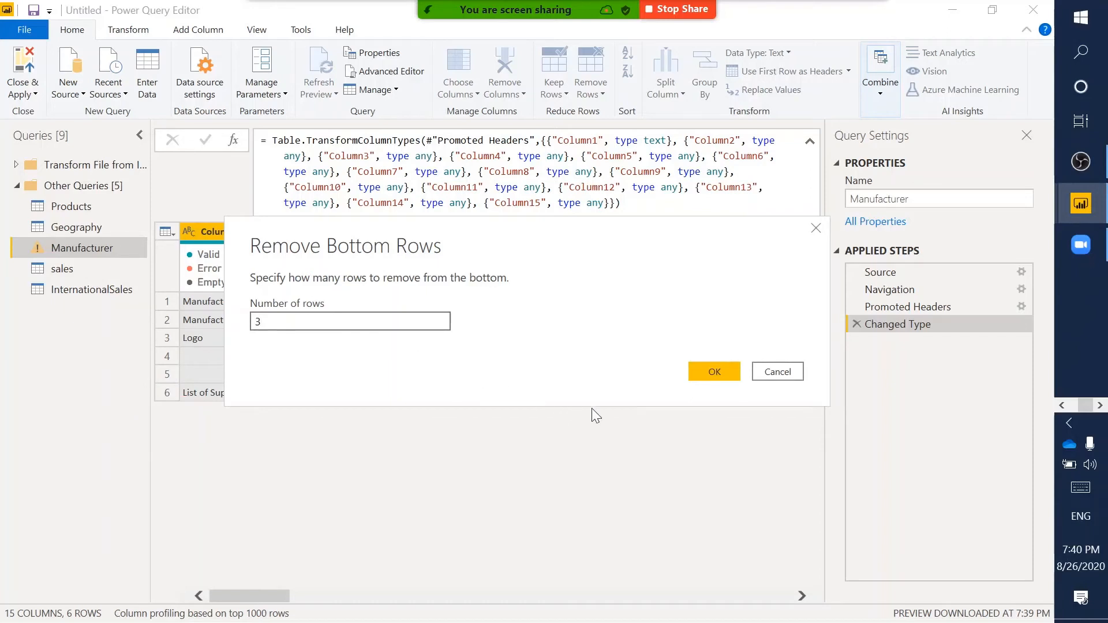
left_click(708, 373)
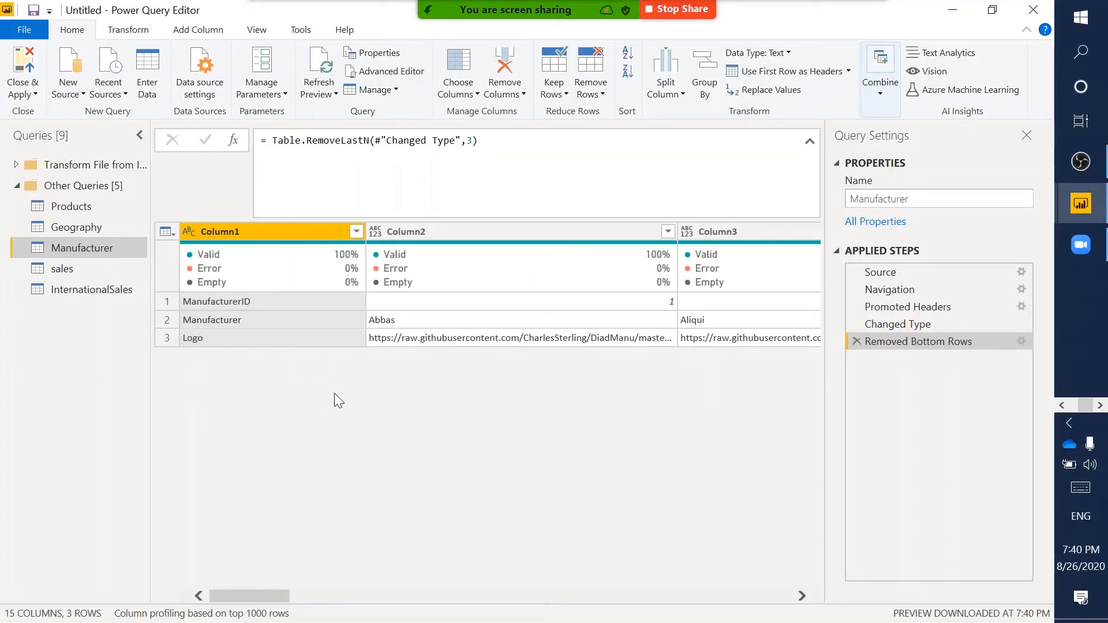
- Transpose the Manufacturer table from the Transform tab
mouse_move(305, 252)
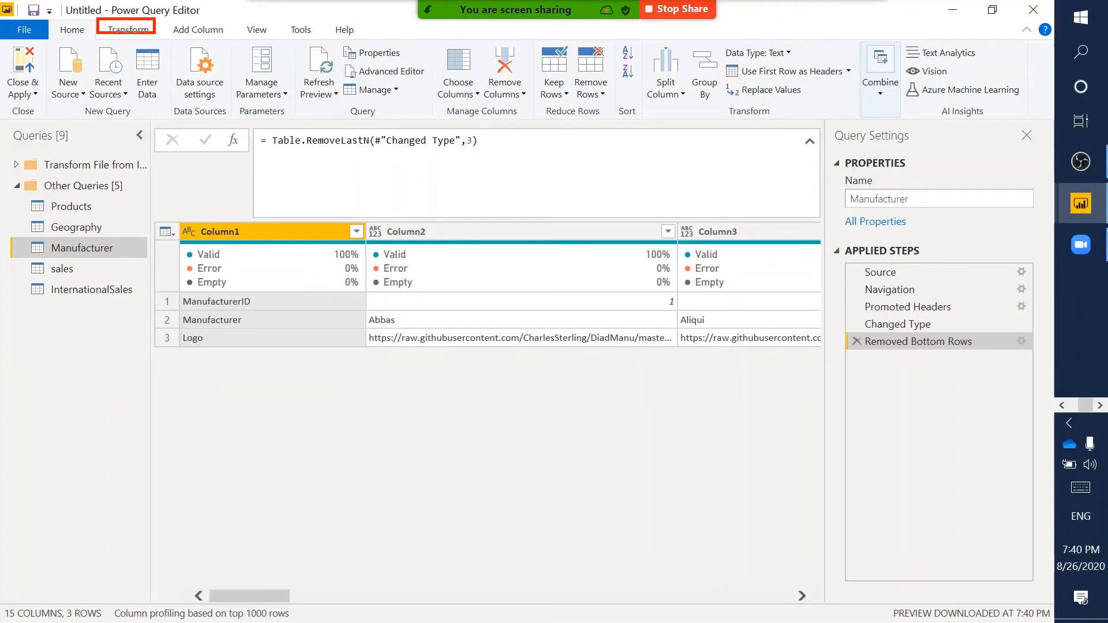
left_click(124, 33)
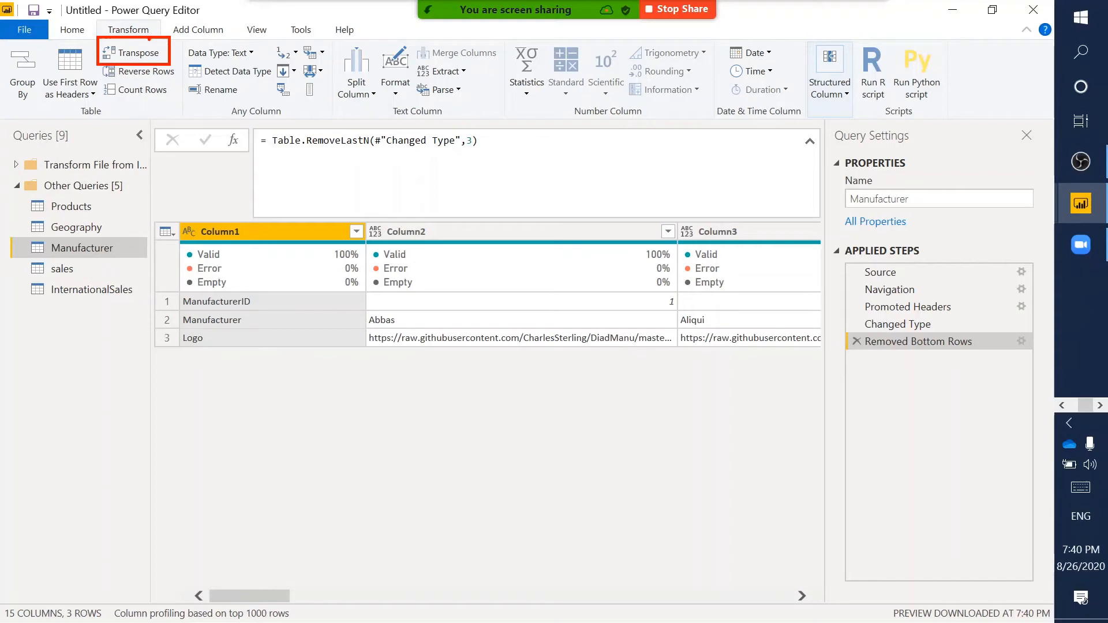
left_click(120, 51)
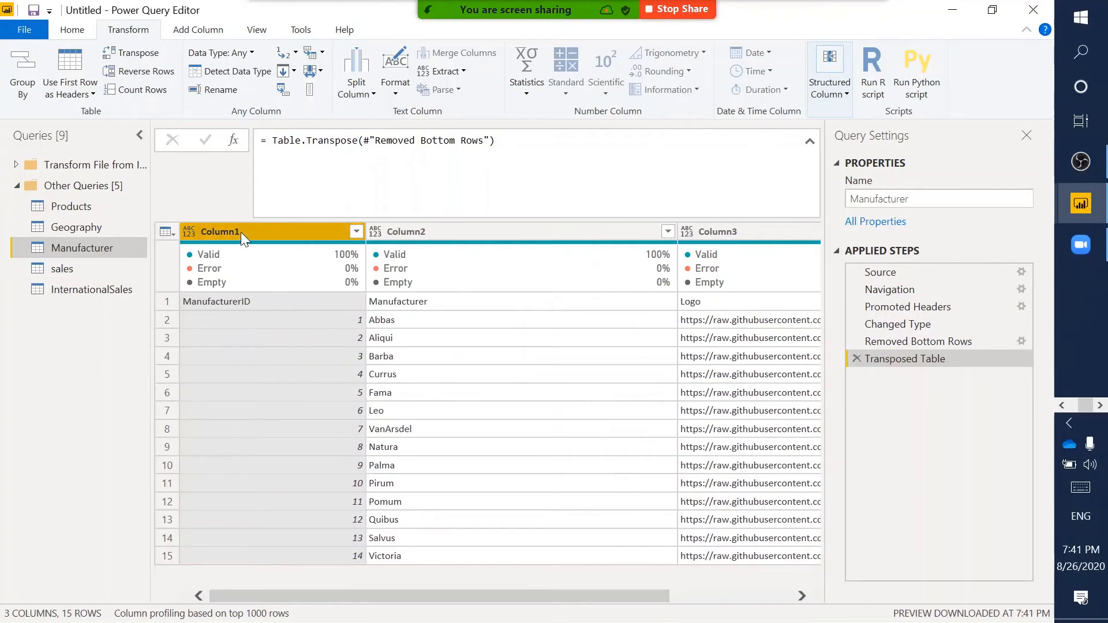
- Inspect row 1 of the transposed table: ManufacturerID, Manufacturer and Logo
left_click(215, 301)
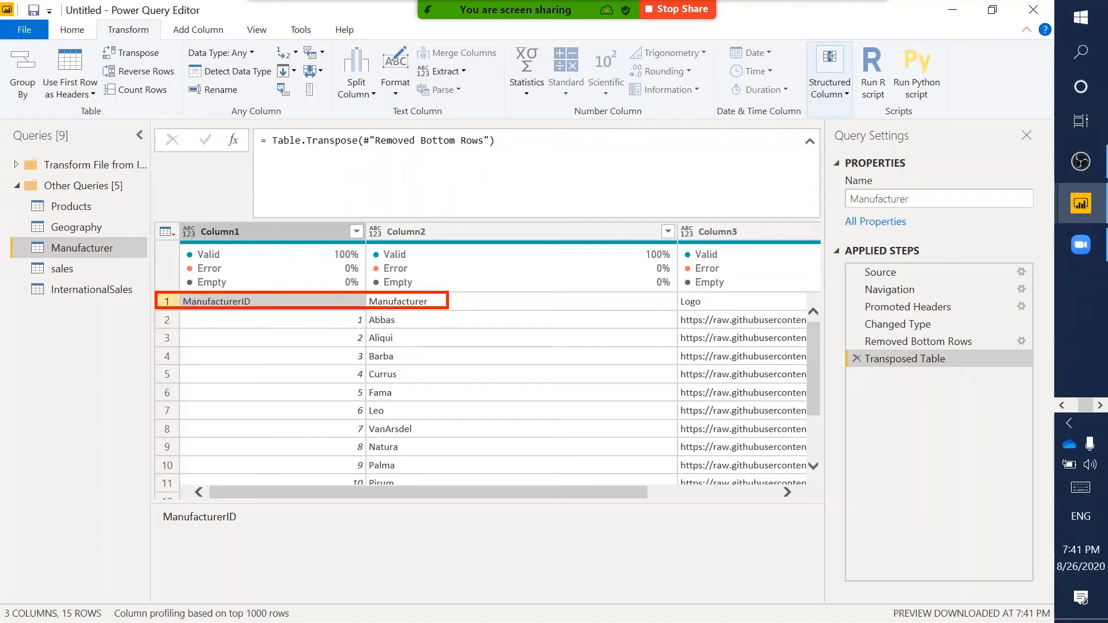
key("Escape")
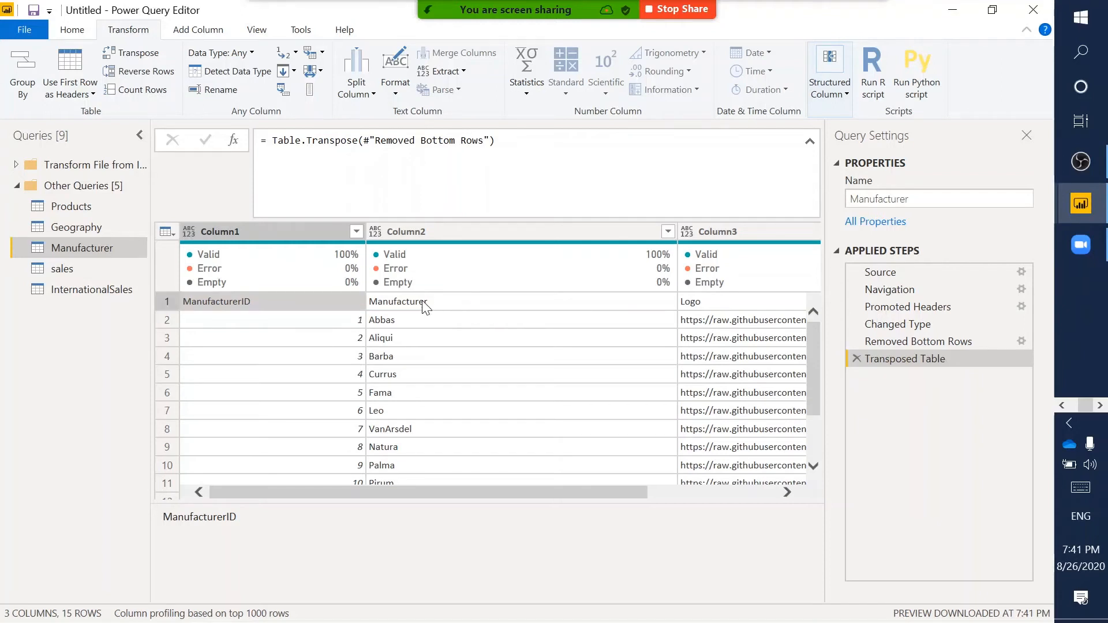
key("ctrl+2")
mouse_move(371, 293)
left_mouse_down()
mouse_move(462, 295)
mouse_move(480, 310)
left_mouse_up()
key("Escape")
scroll(638, 343, "right", 3)
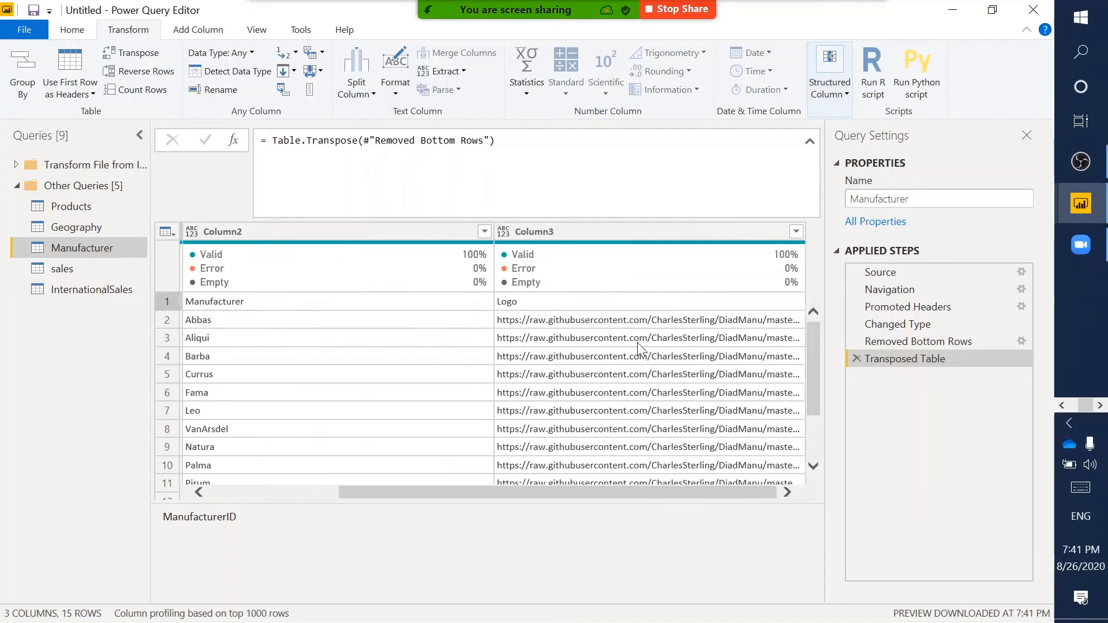
key("ctrl+2")
left_click_drag(493, 293, 573, 308)
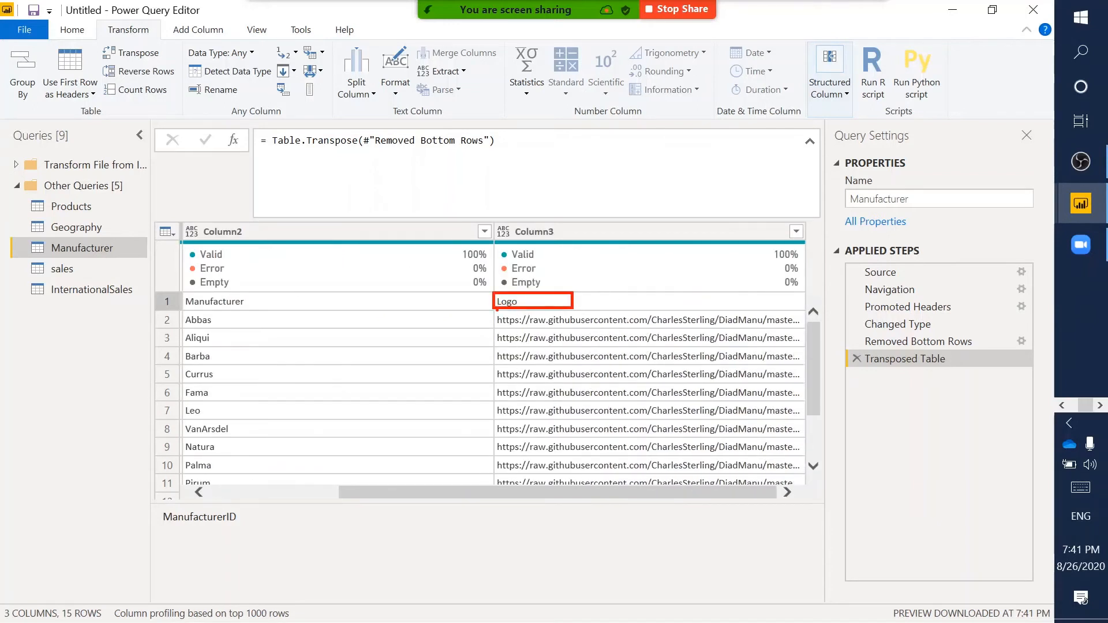
mouse_move(496, 310)
left_mouse_down()
mouse_move(637, 315)
mouse_move(659, 328)
left_mouse_up()
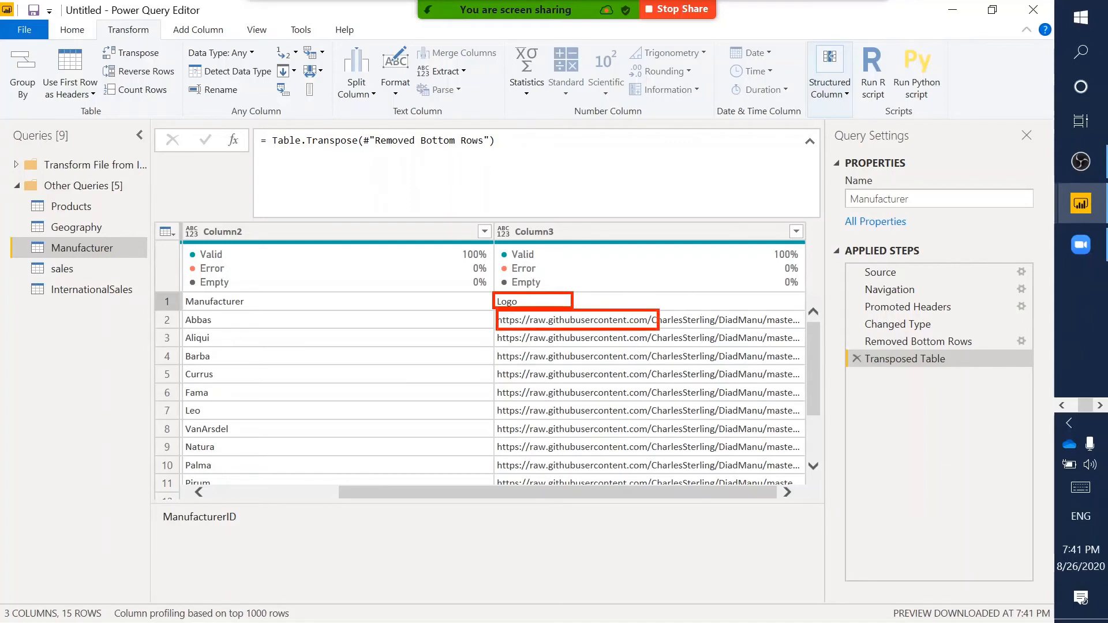
key("Escape")
scroll(378, 324, "left", 3)
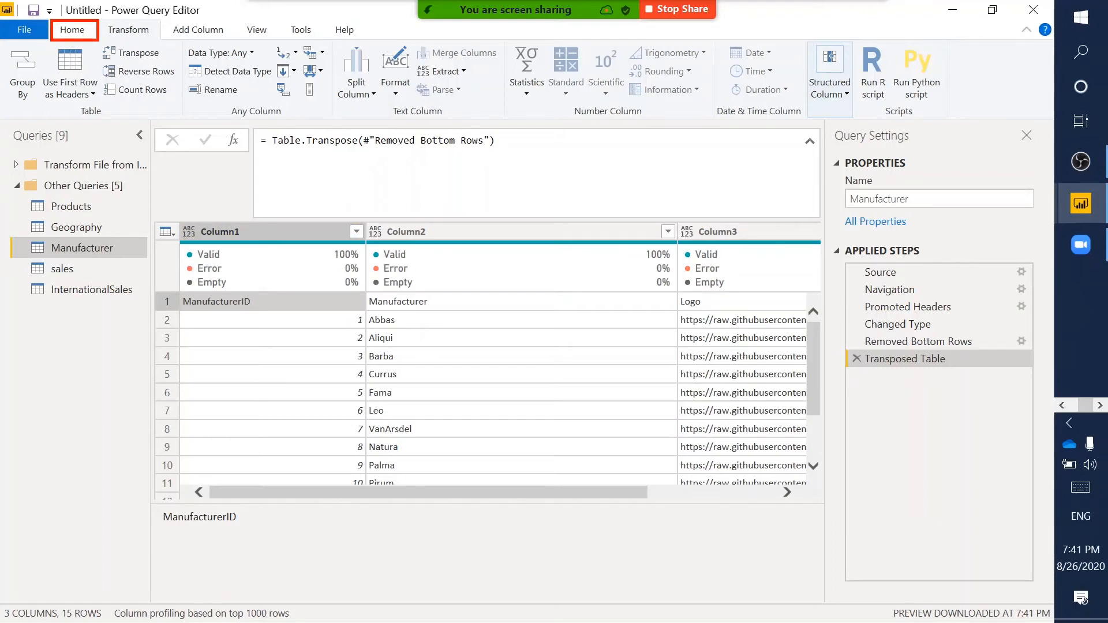
- Promote Manufacturer's first row to headers ManufacturerID, Manufacturer and Logo
left_click(70, 30)
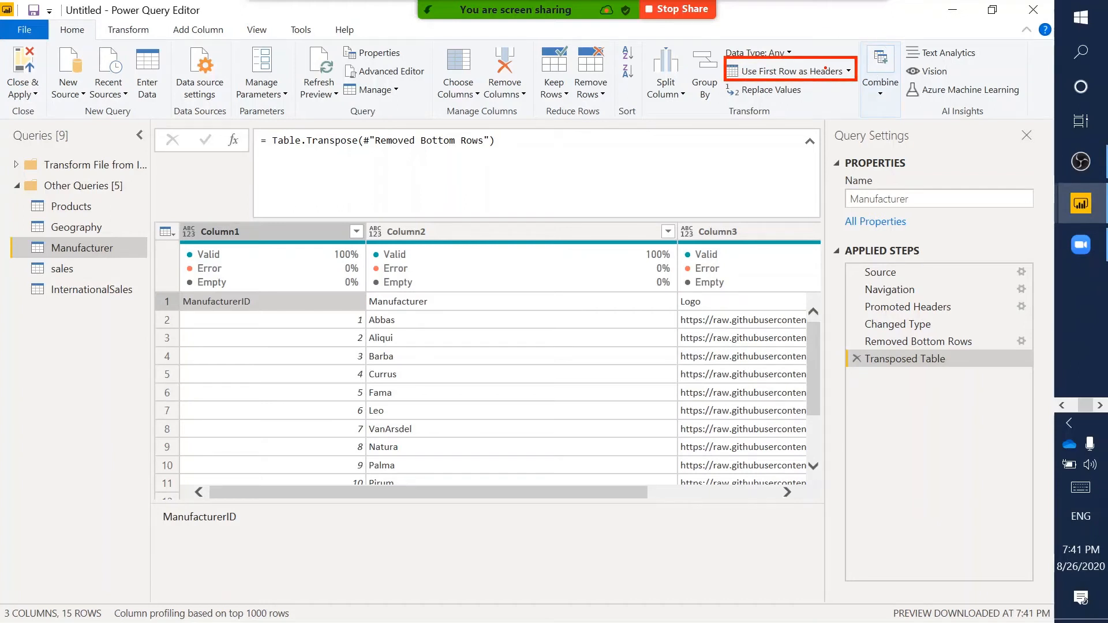
left_click(816, 71)
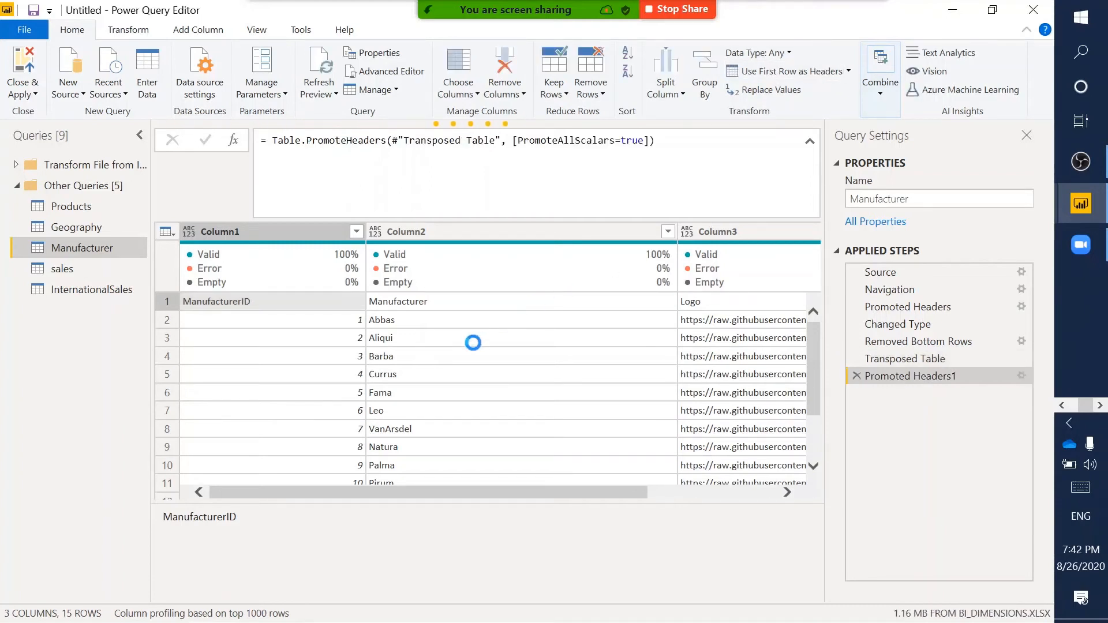
left_click_drag(850, 367, 1036, 405)
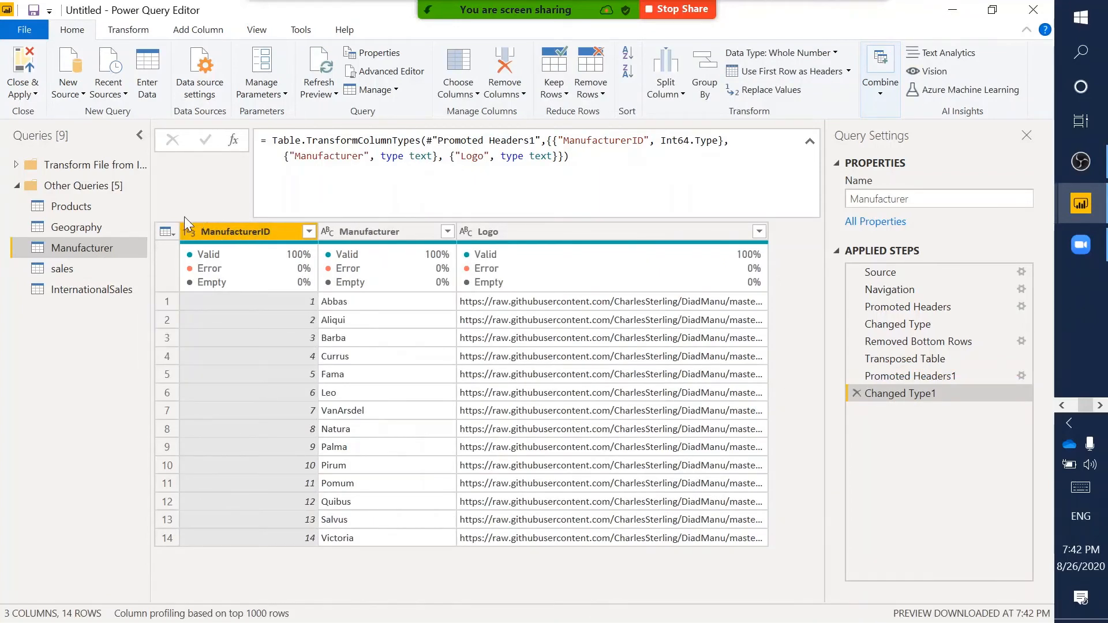
left_click_drag(179, 219, 197, 246)
- Rename the sales query to Sales
left_click(81, 268)
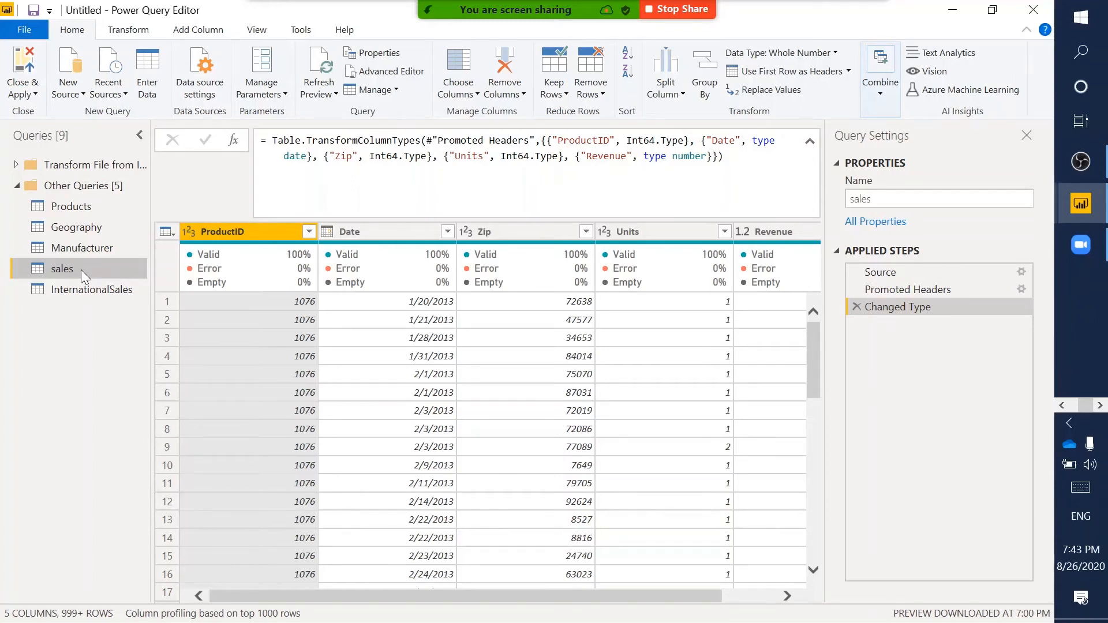
double_click(80, 269)
type("Sa")
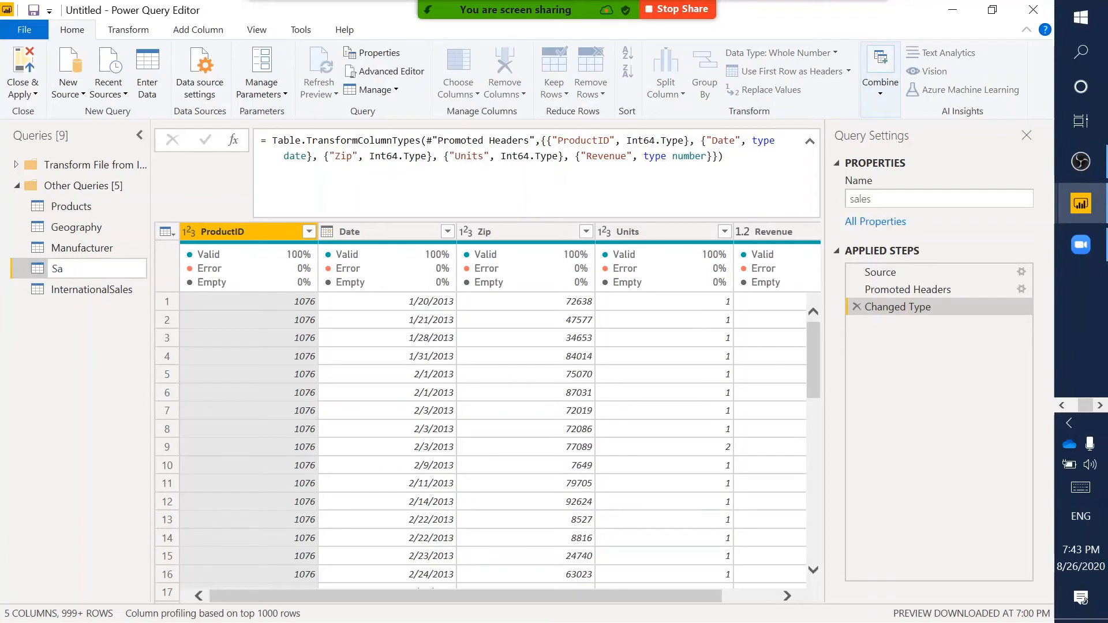
type("les")
key("Return")
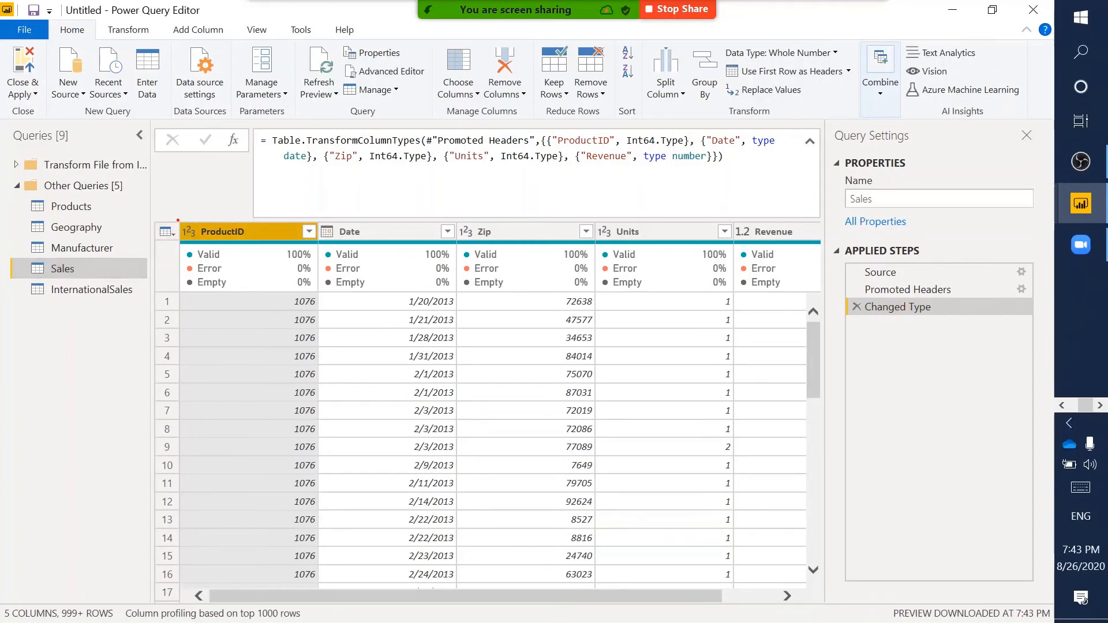
- Change the Sales Zip column to Text, replacing the existing conversion, so zips like 07649 keep leading zeros
left_click_drag(177, 220, 200, 245)
key("Escape")
mouse_move(318, 220)
left_mouse_down()
mouse_move(469, 239)
mouse_move(339, 241)
left_mouse_up()
key("Escape")
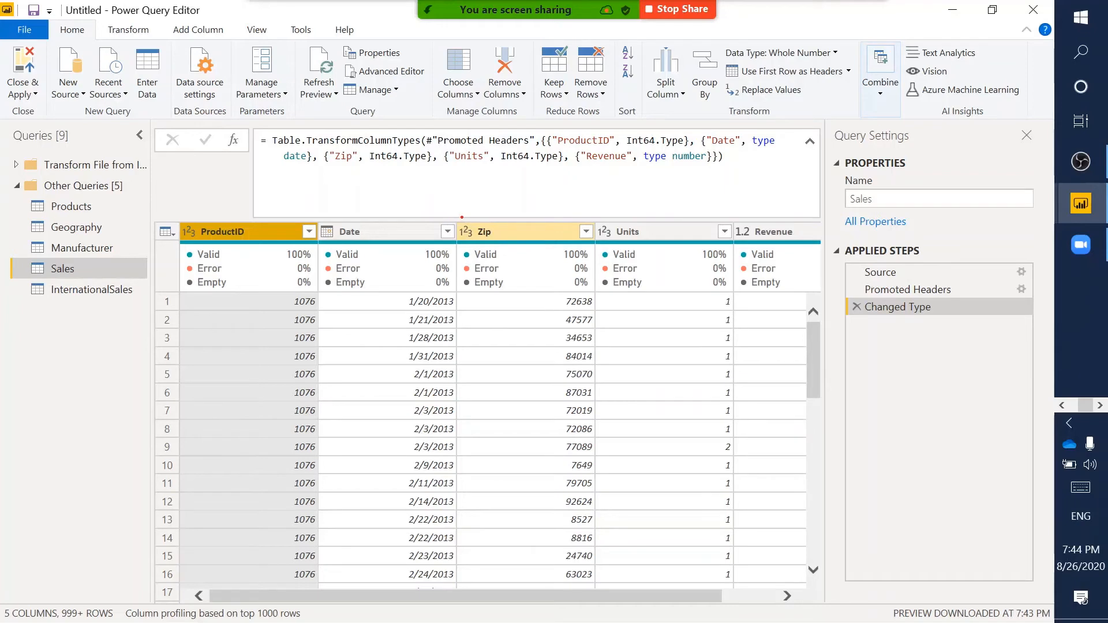
mouse_move(454, 217)
left_mouse_down()
mouse_move(545, 248)
mouse_move(596, 247)
left_mouse_up()
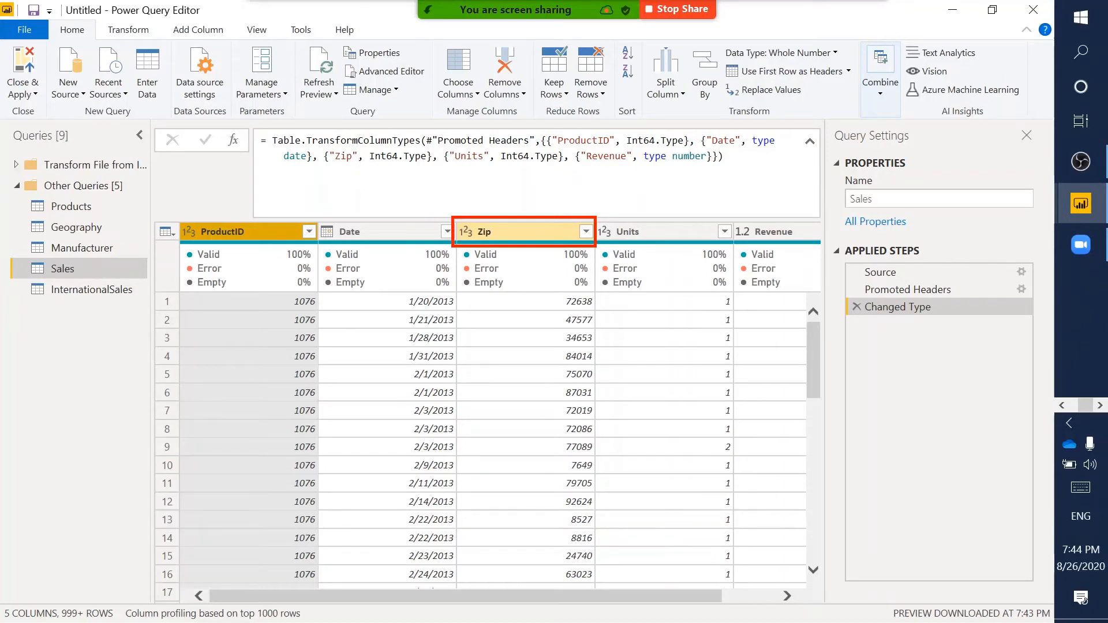
left_click(465, 230)
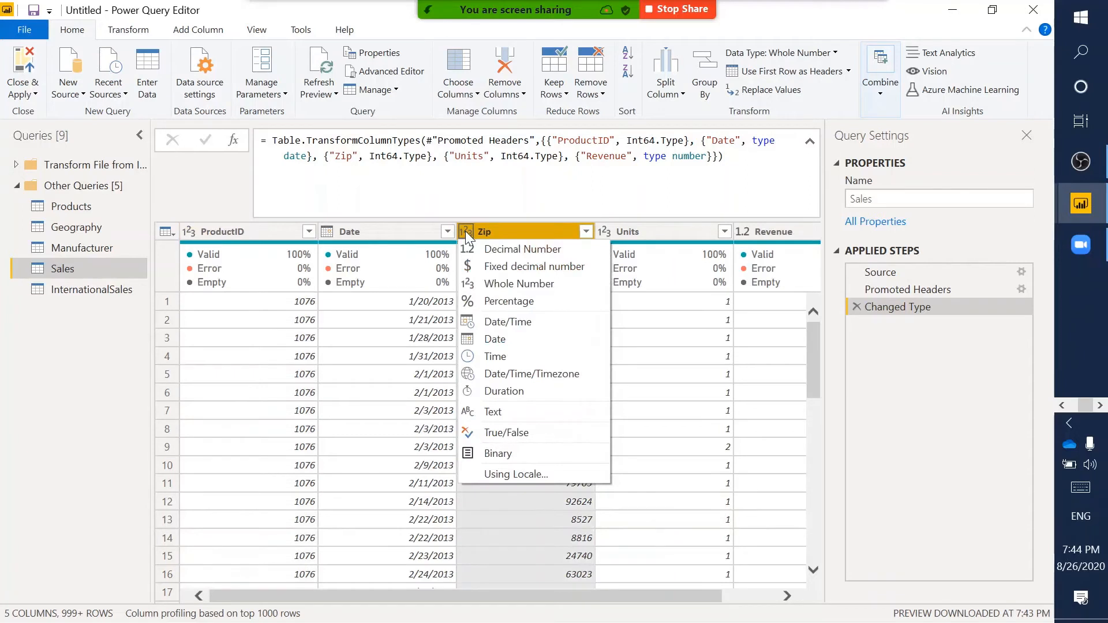
left_click(517, 356)
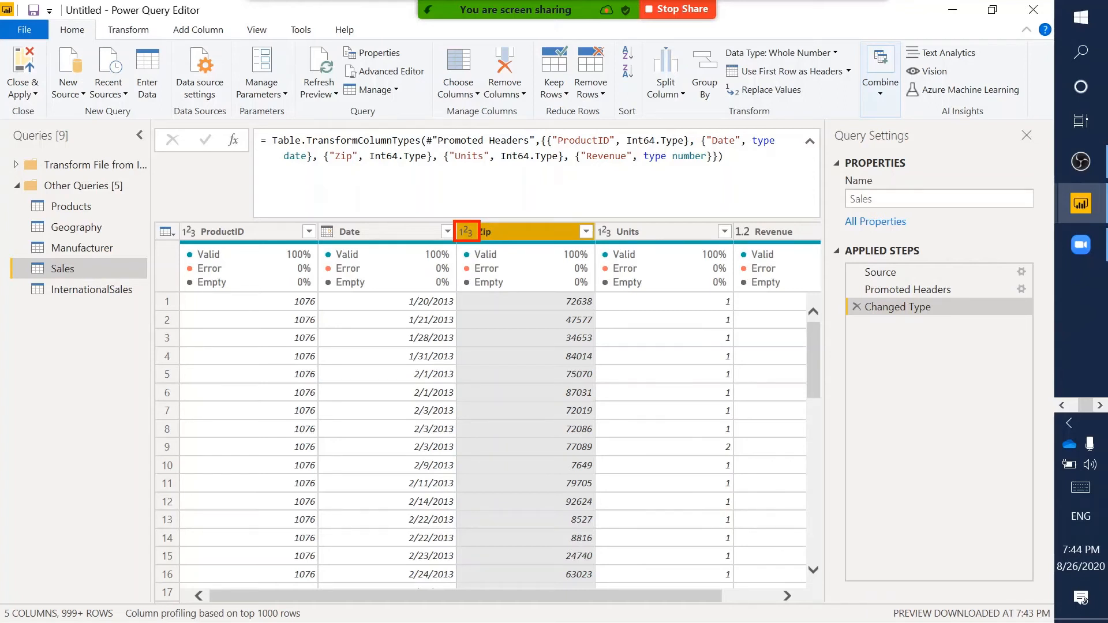
left_click(466, 231)
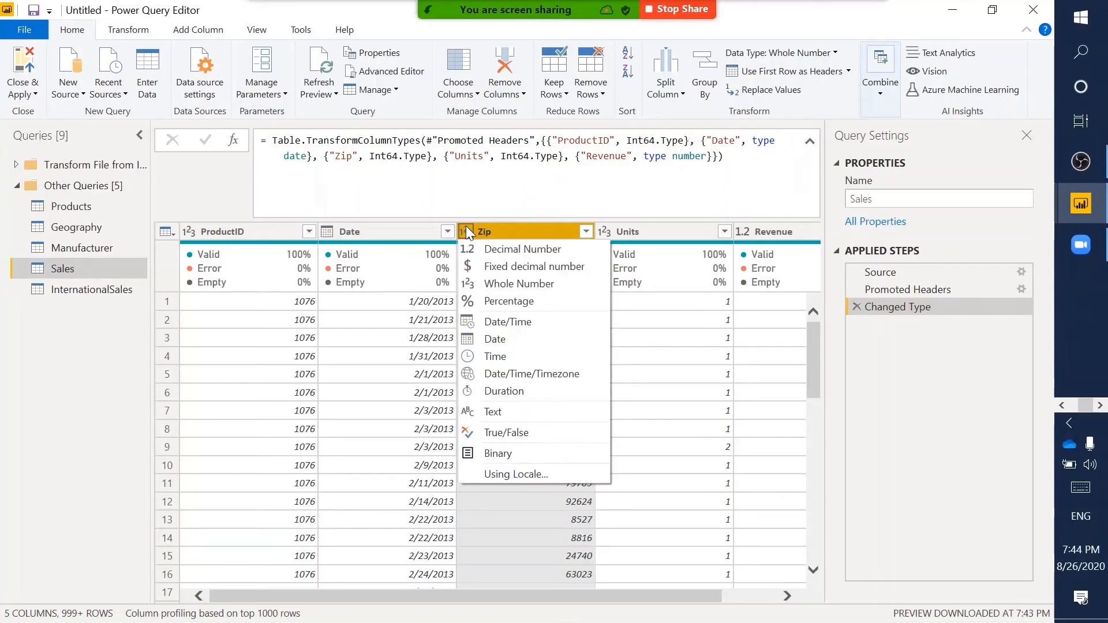
left_click(490, 411)
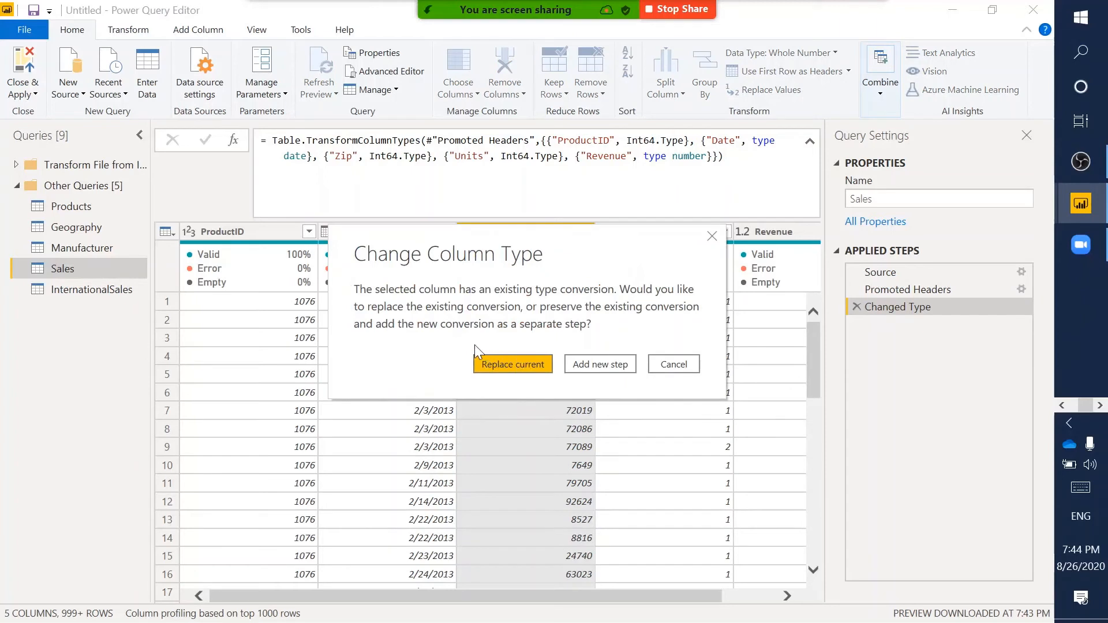
left_click(513, 359)
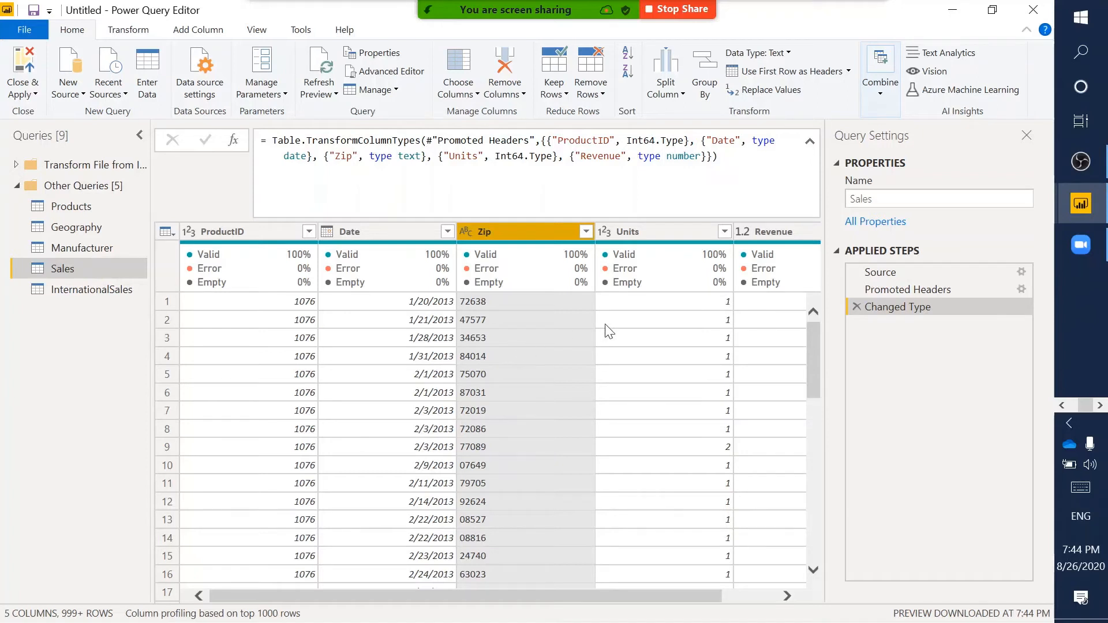
scroll(652, 355, "right", 1)
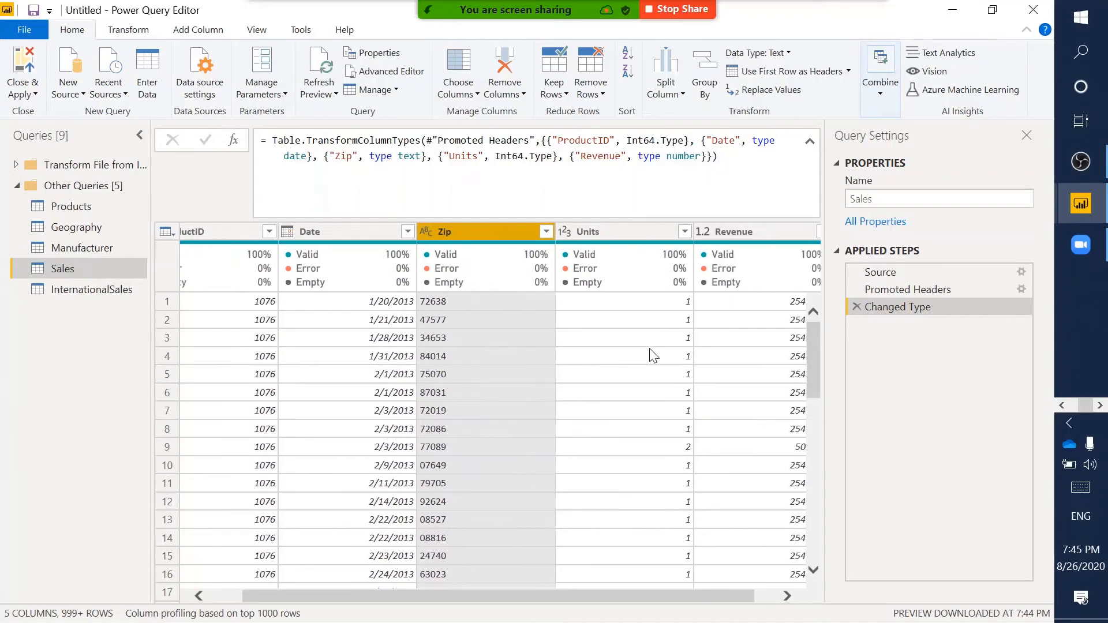
left_click(600, 235)
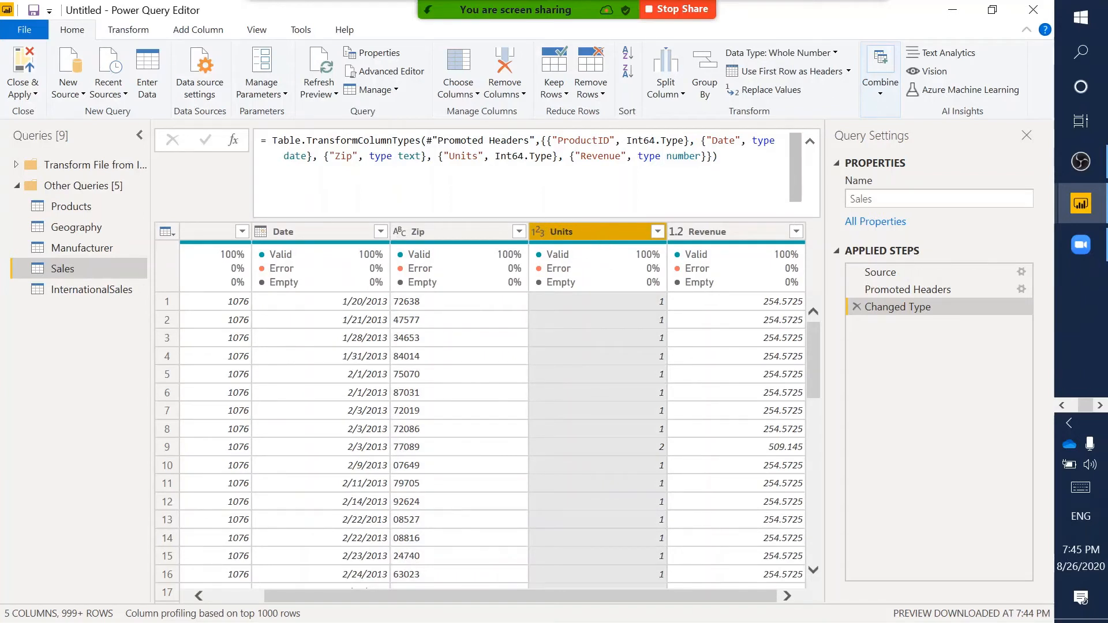
left_click_drag(527, 218, 549, 243)
mouse_move(664, 219)
left_mouse_down()
mouse_move(699, 244)
mouse_move(689, 243)
left_mouse_up()
key("Escape")
left_click(769, 303)
left_click(764, 319)
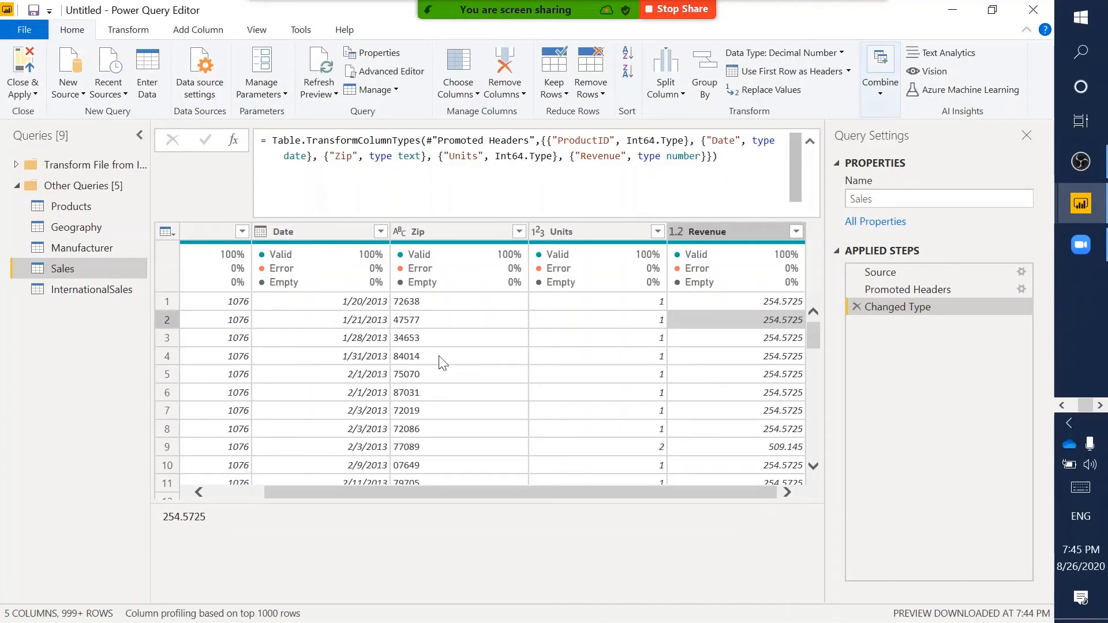
scroll(440, 362, "left", 2)
scroll(442, 363, "right", 2)
scroll(442, 362, "left", 2)
scroll(442, 362, "right", 2)
scroll(441, 362, "left", 2)
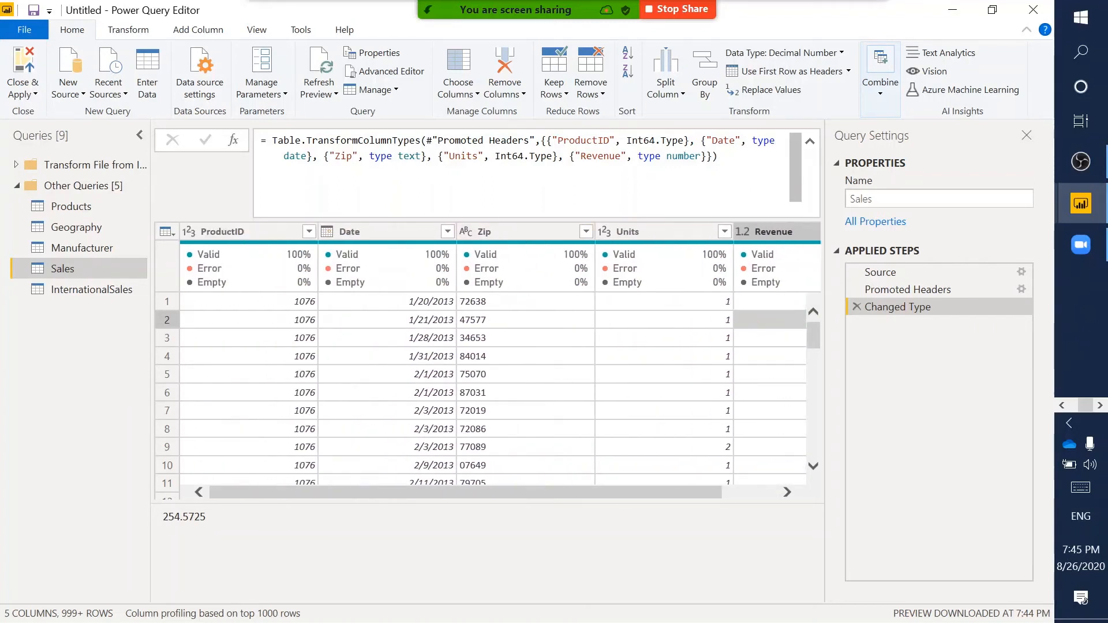
left_click_drag(458, 219, 591, 243)
- Open the InternationalSales query and scroll across its preview grid to review all columns
left_click(97, 290)
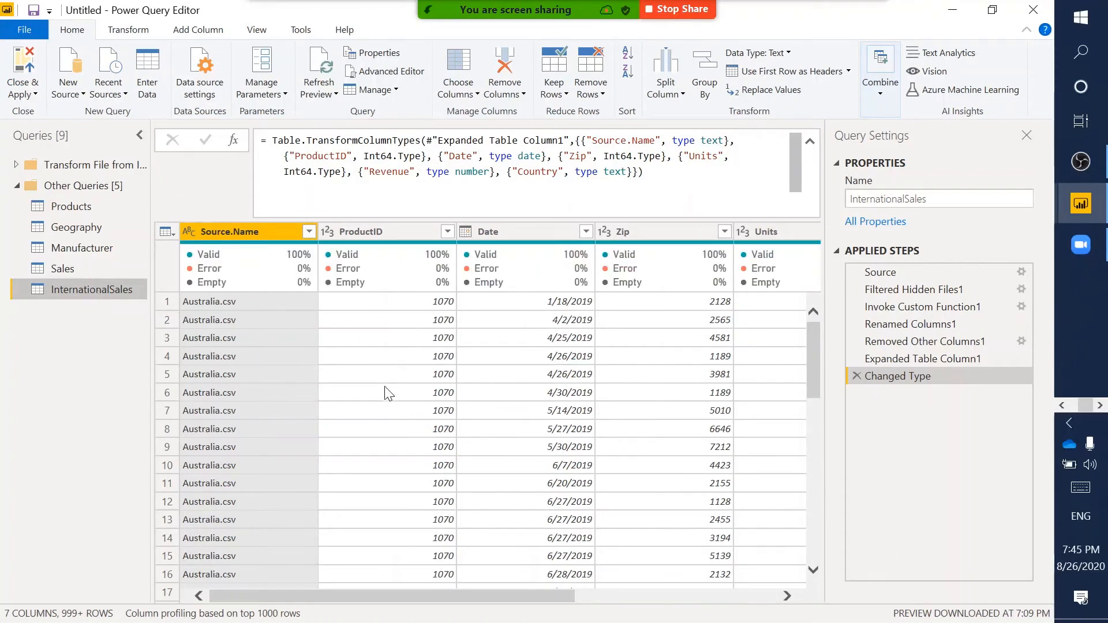
scroll(387, 398, "right", 4)
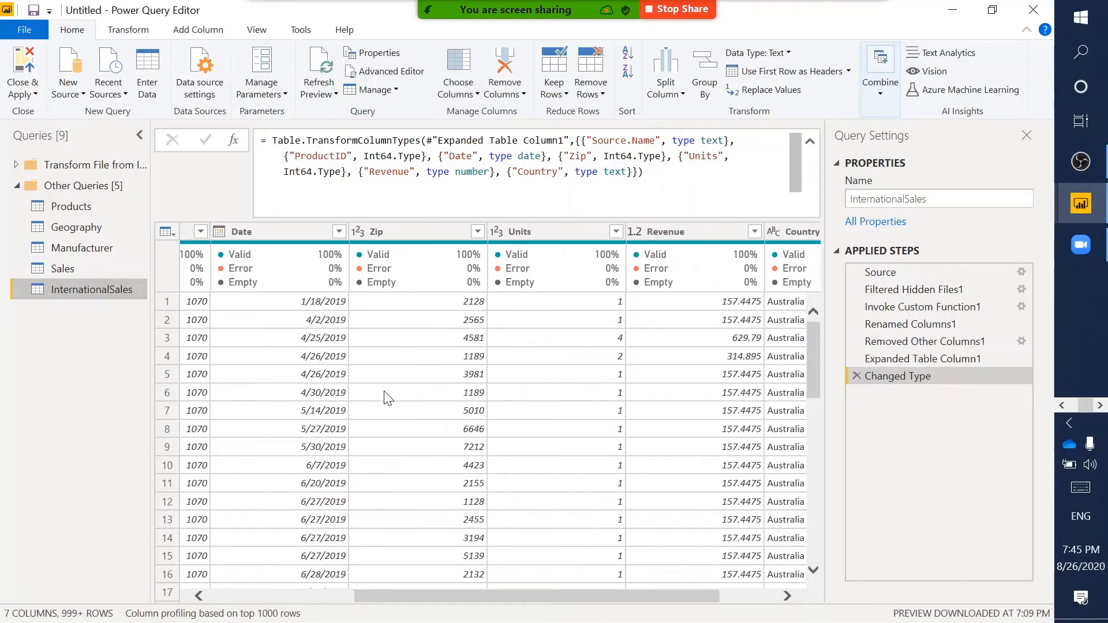
scroll(387, 398, "right", 2)
scroll(387, 398, "left", 6)
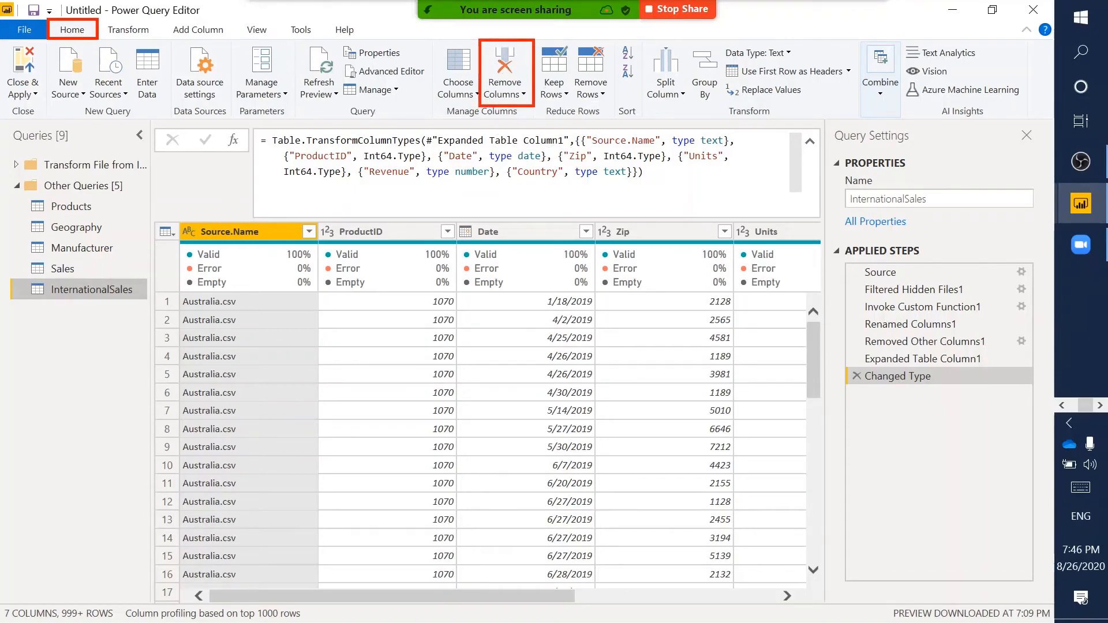
- Remove the Source.Name column from InternationalSales, leaving six columns starting with ProductID
left_click(515, 97)
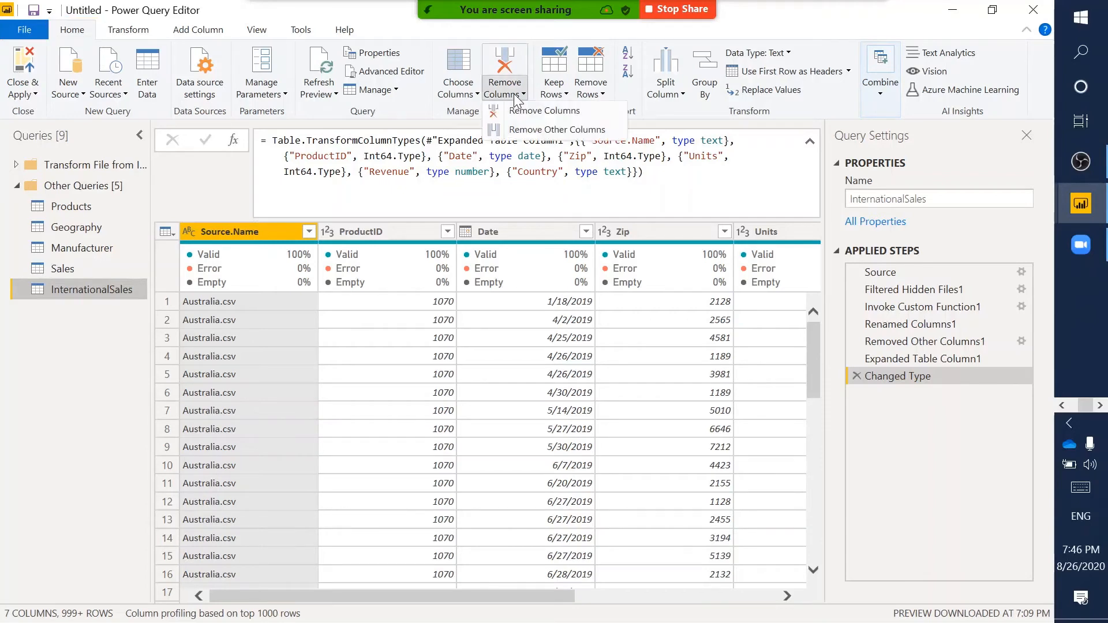
key("Escape")
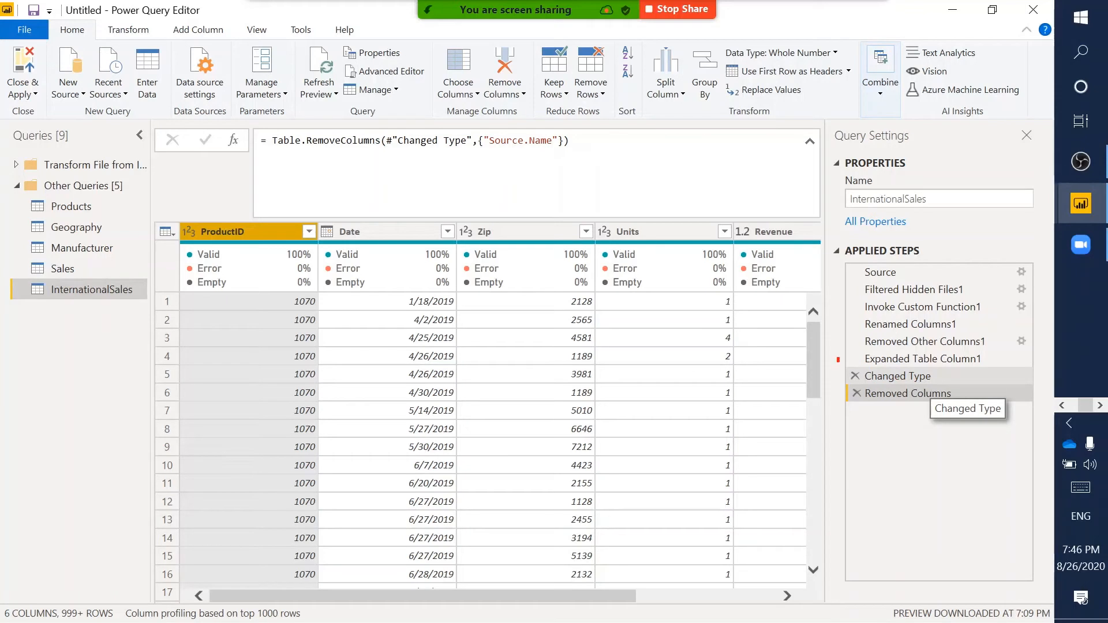
left_click_drag(838, 359, 930, 380)
key("Escape")
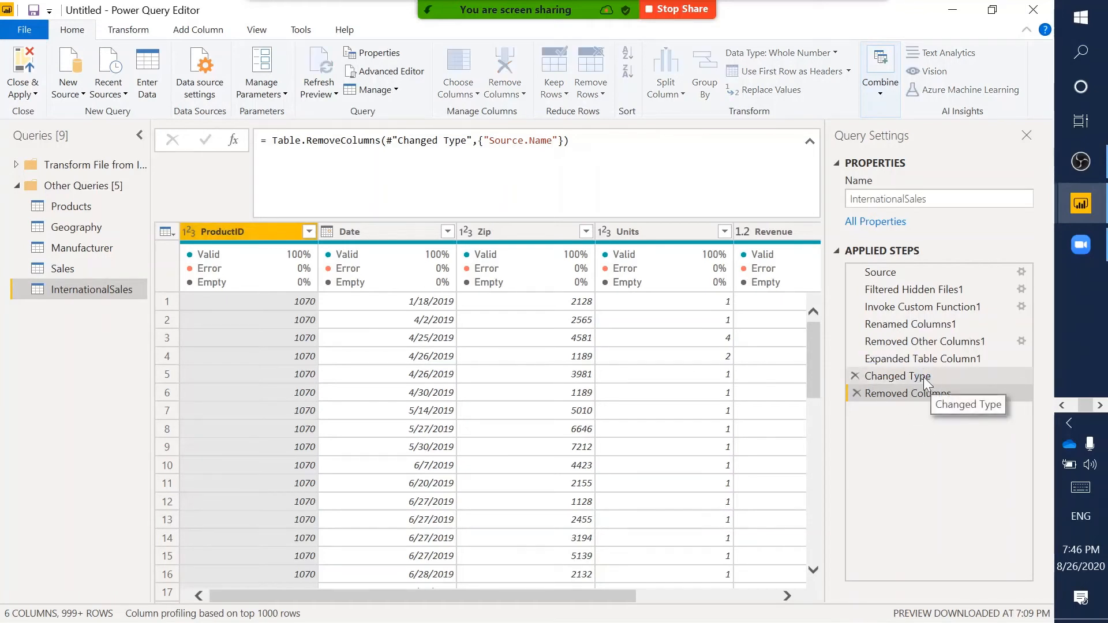
- Compare the Changed Type and Removed Columns steps to confirm Source.Name is dropped
left_click(924, 376)
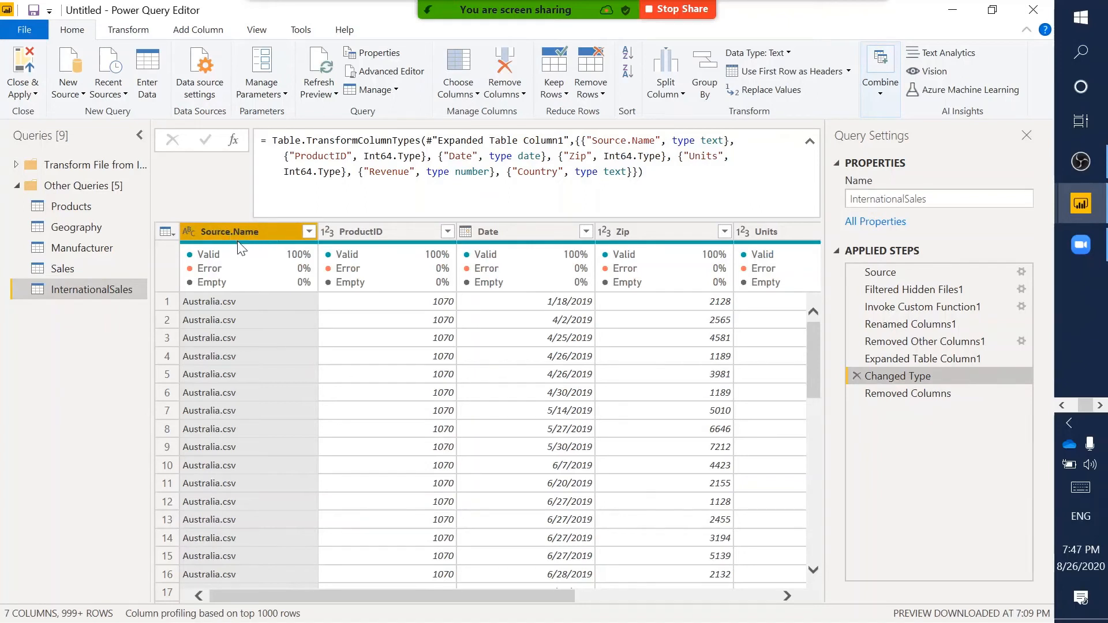
mouse_move(241, 249)
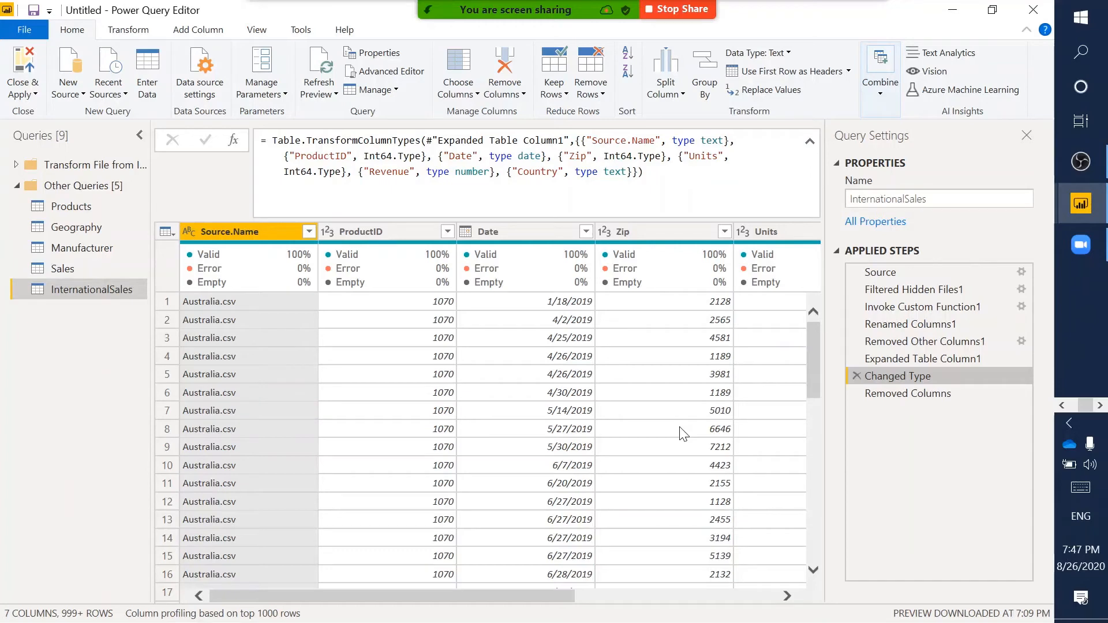
left_click(922, 394)
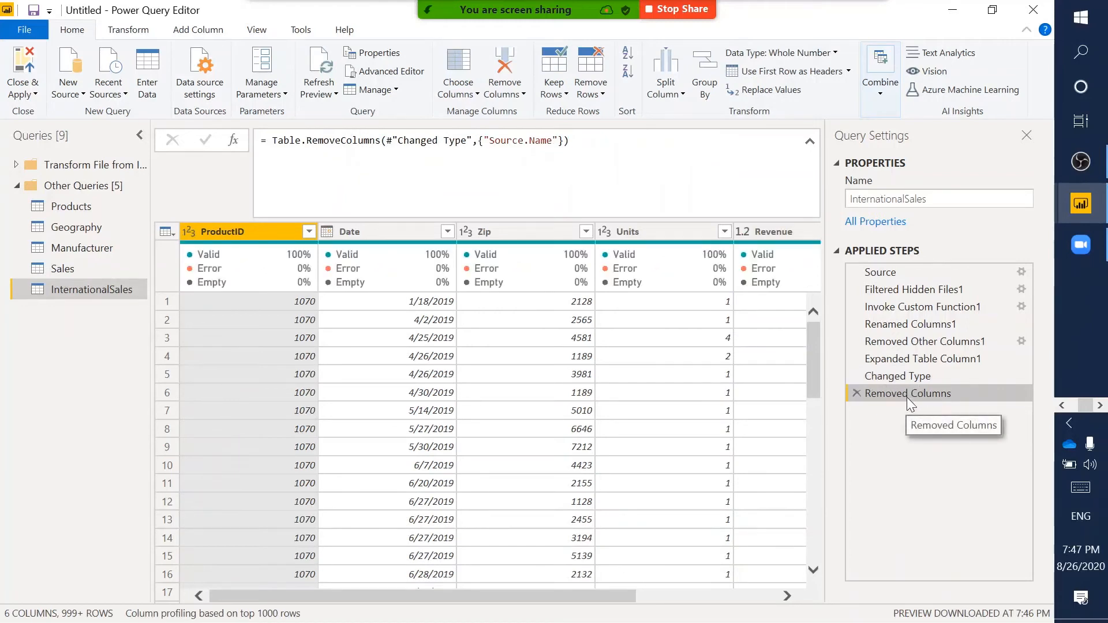
mouse_move(848, 384)
left_mouse_down()
mouse_move(970, 414)
mouse_move(975, 404)
left_mouse_up()
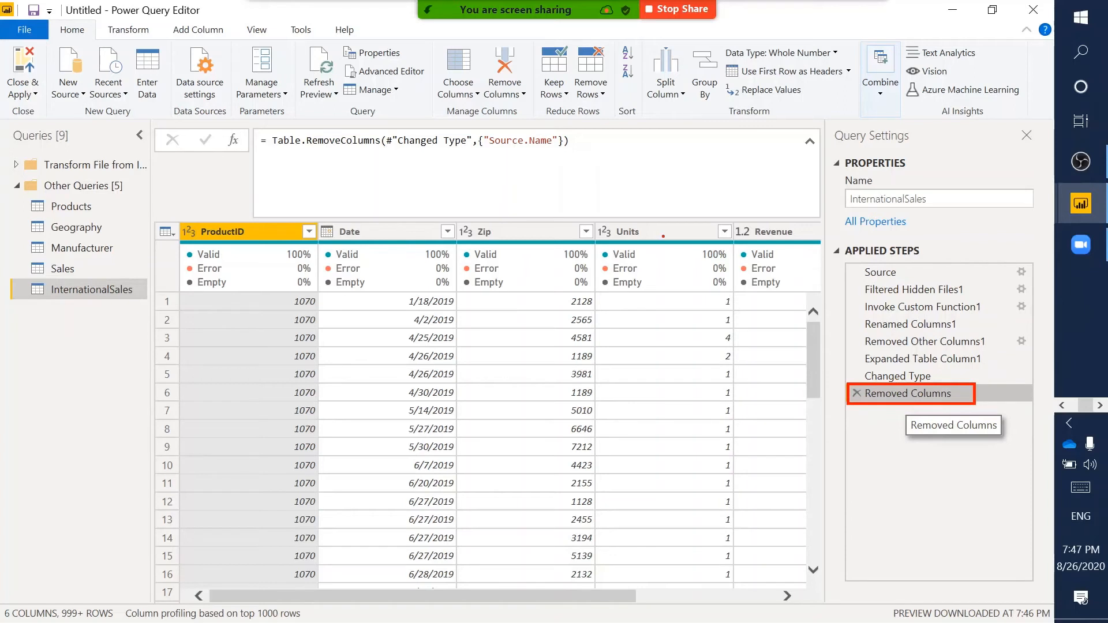
key("Escape")
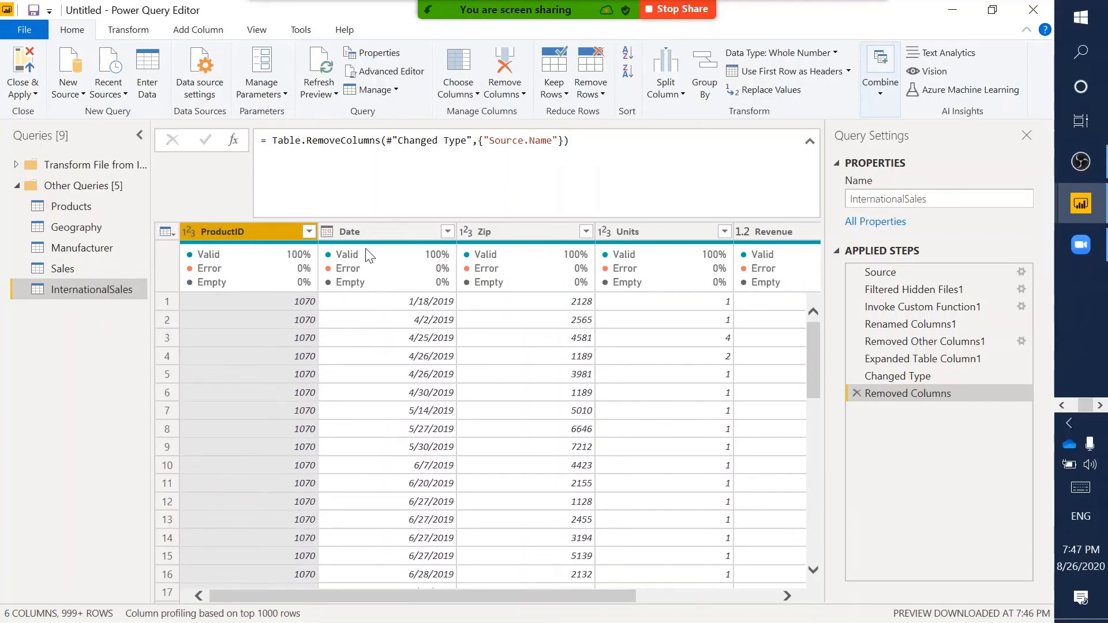
left_click(376, 234)
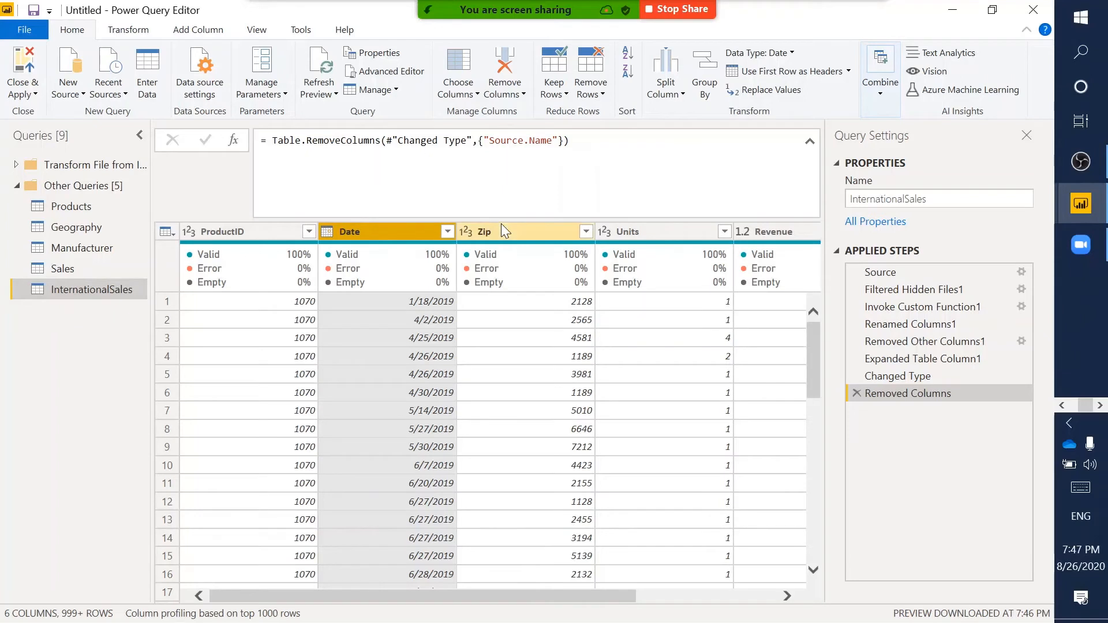
left_click(518, 230)
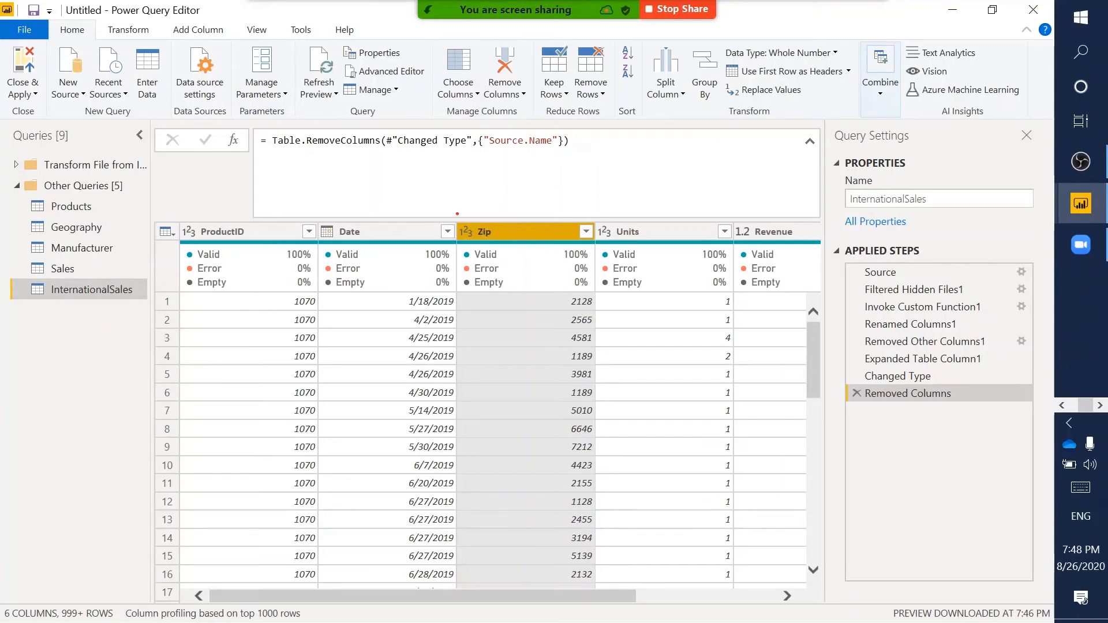
left_click_drag(455, 215, 476, 245)
left_click(465, 232)
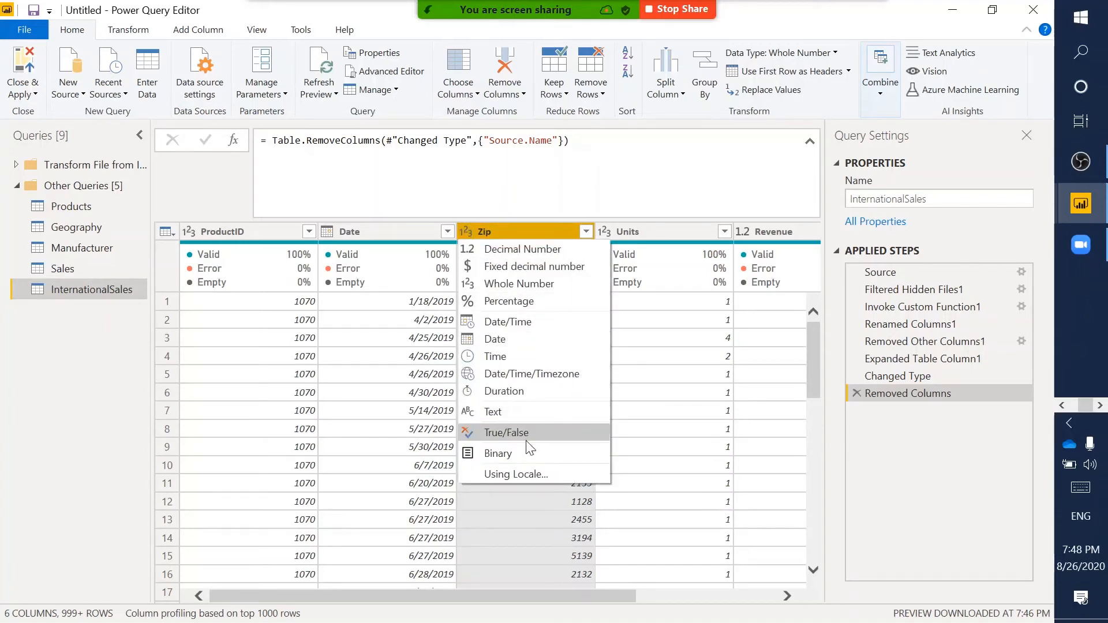
left_click(500, 410)
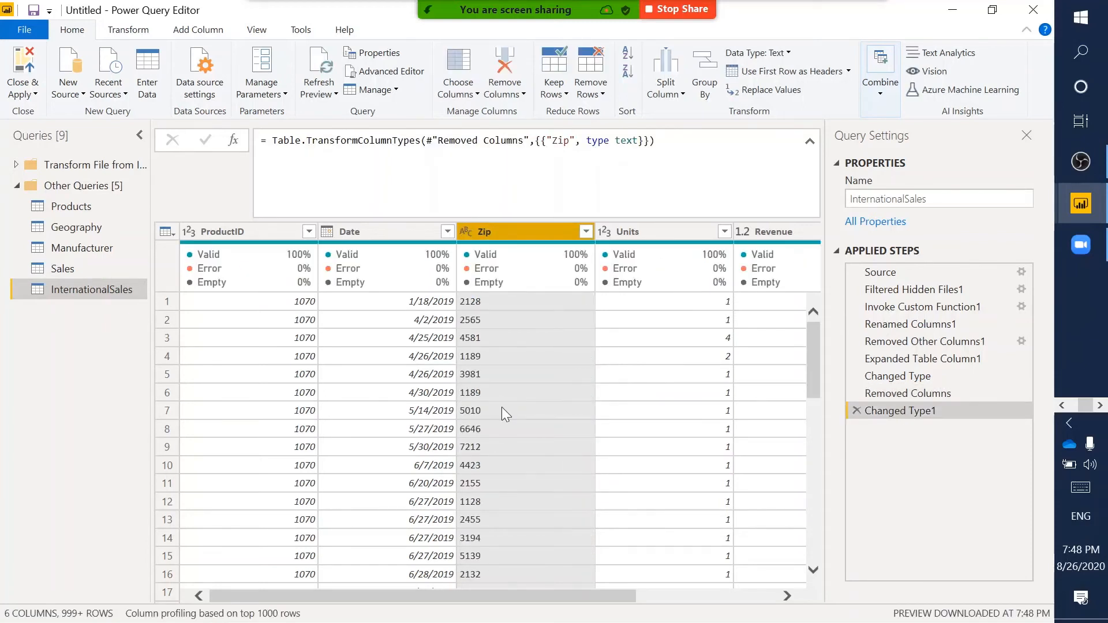
left_click(857, 410)
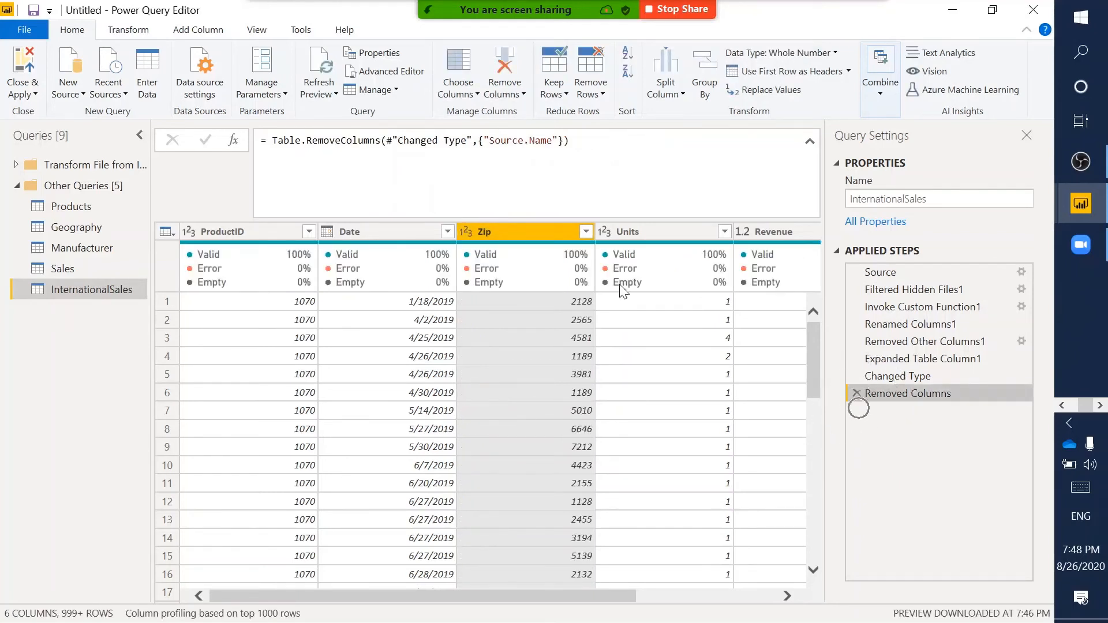
left_click(467, 231)
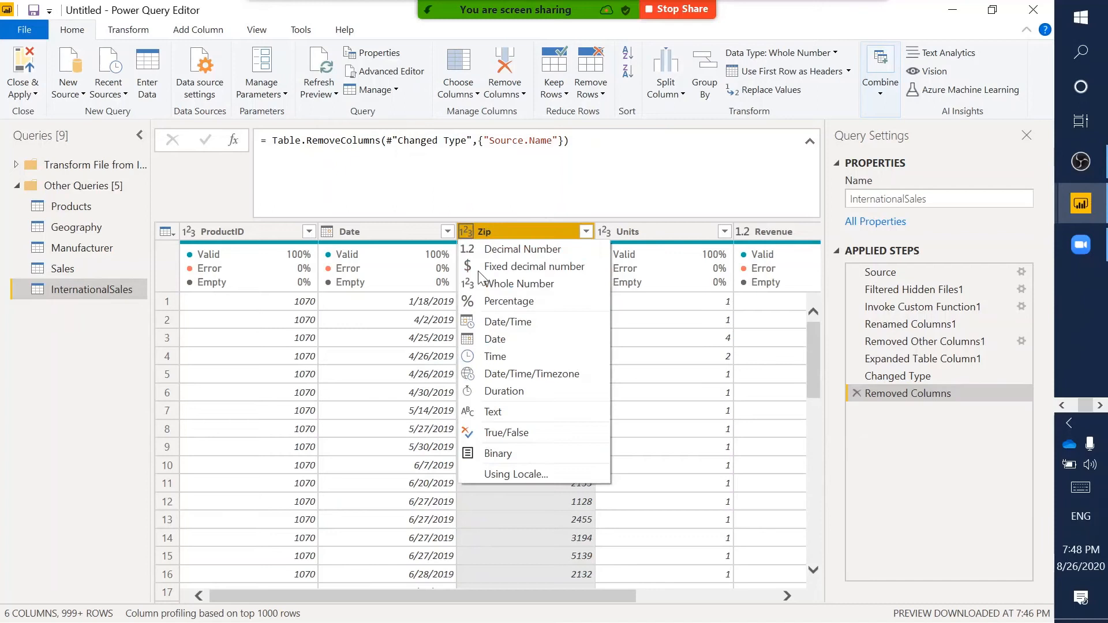
left_click(507, 411)
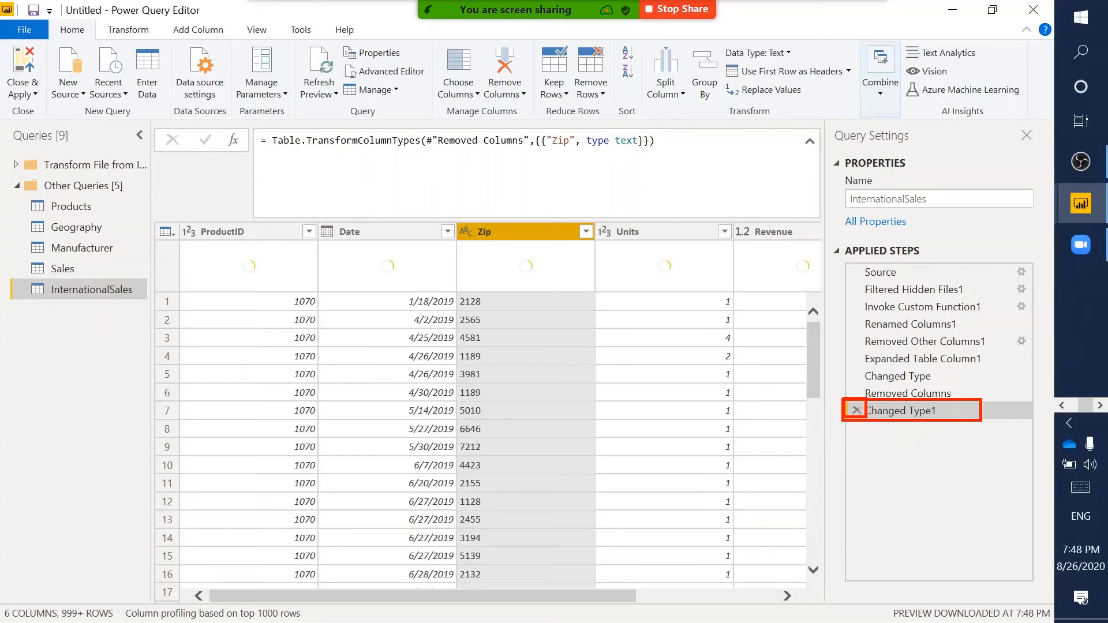
left_click(856, 410)
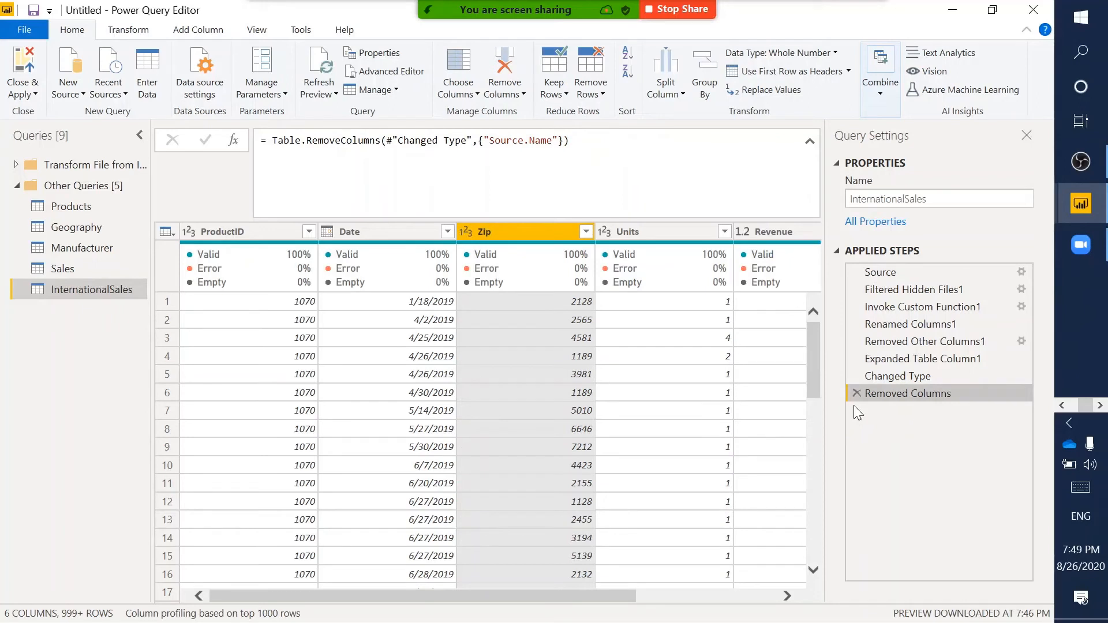
- At the Changed Type step, change Zip's data type to Text and insert the conversion there
left_click(925, 378)
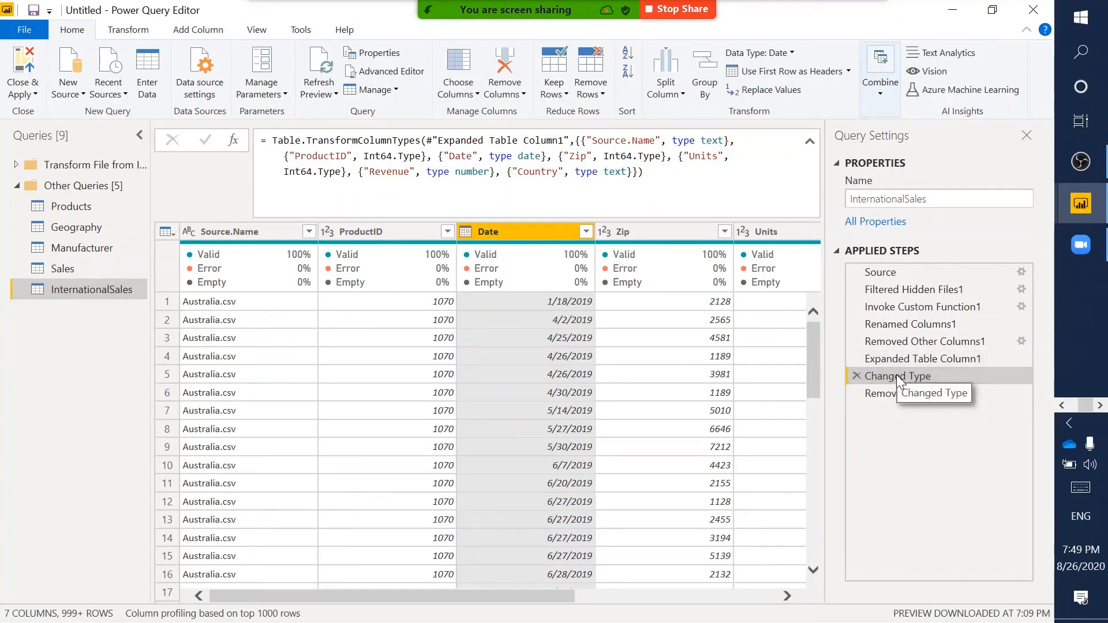
left_click(651, 237)
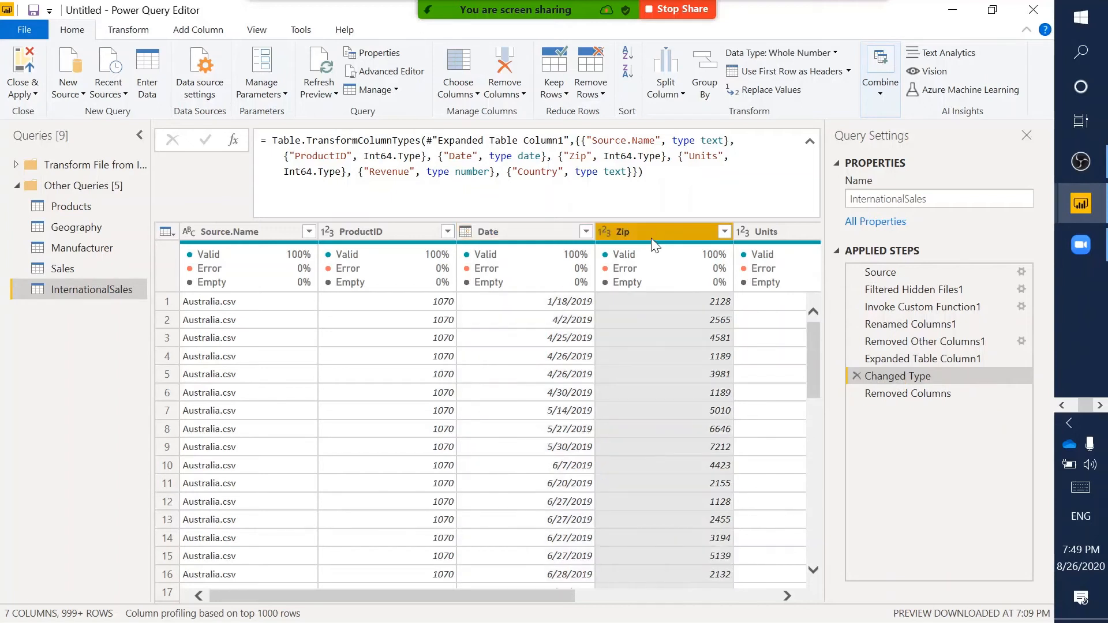
left_click(604, 230)
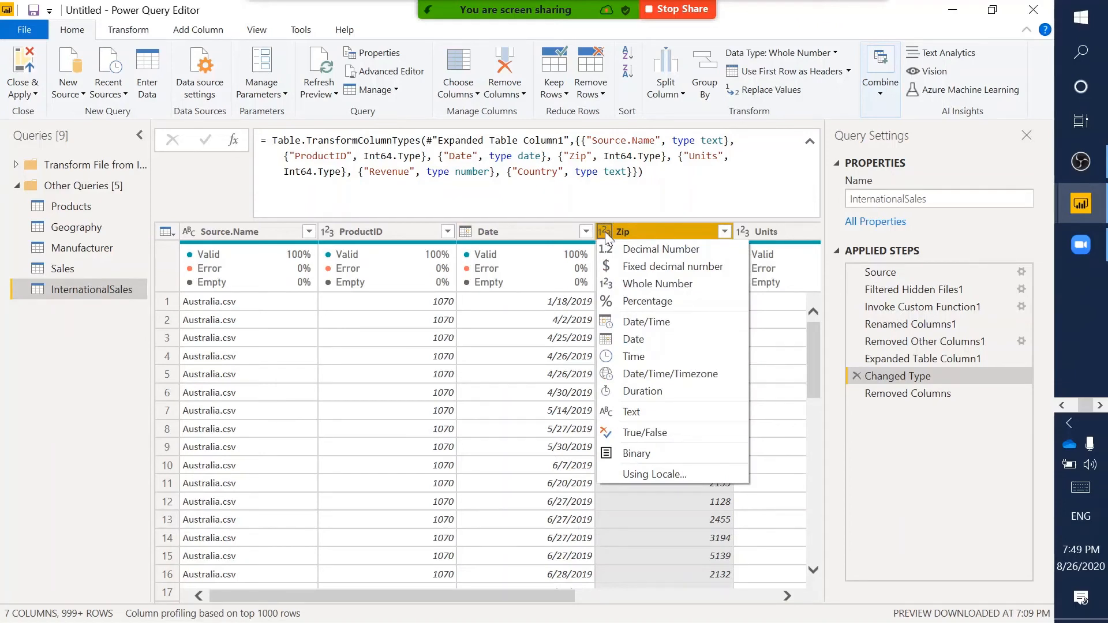
left_click(629, 410)
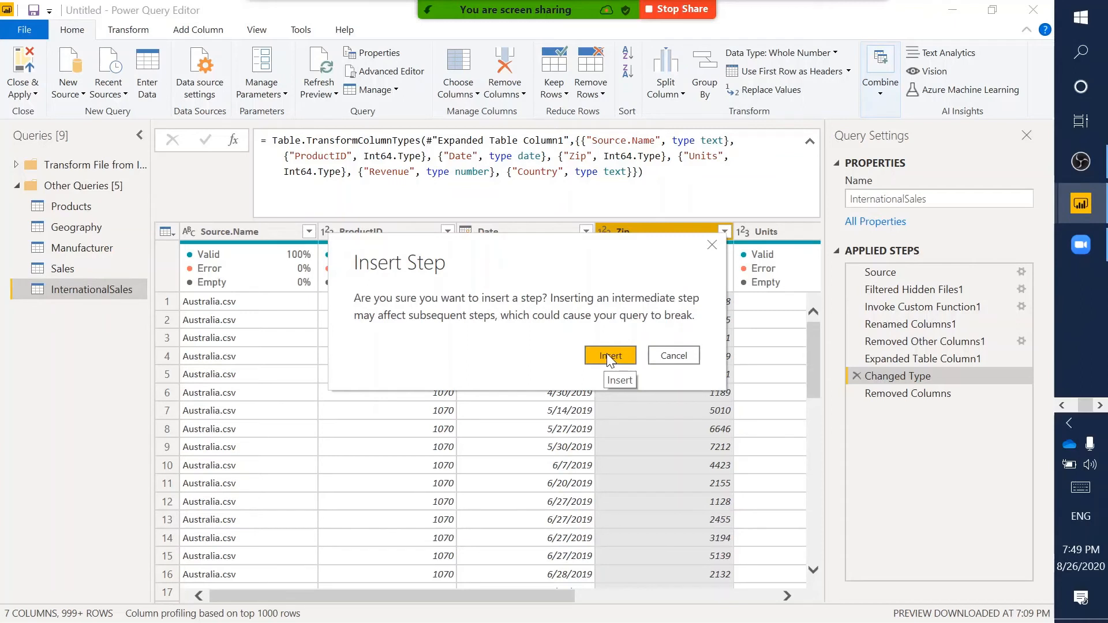
left_click(607, 353)
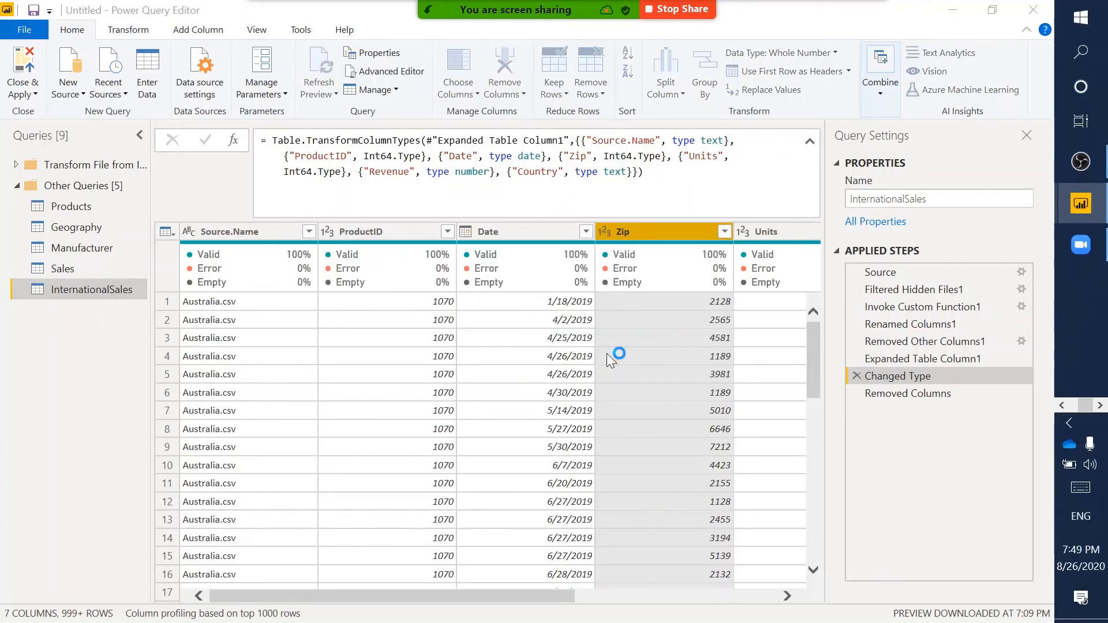
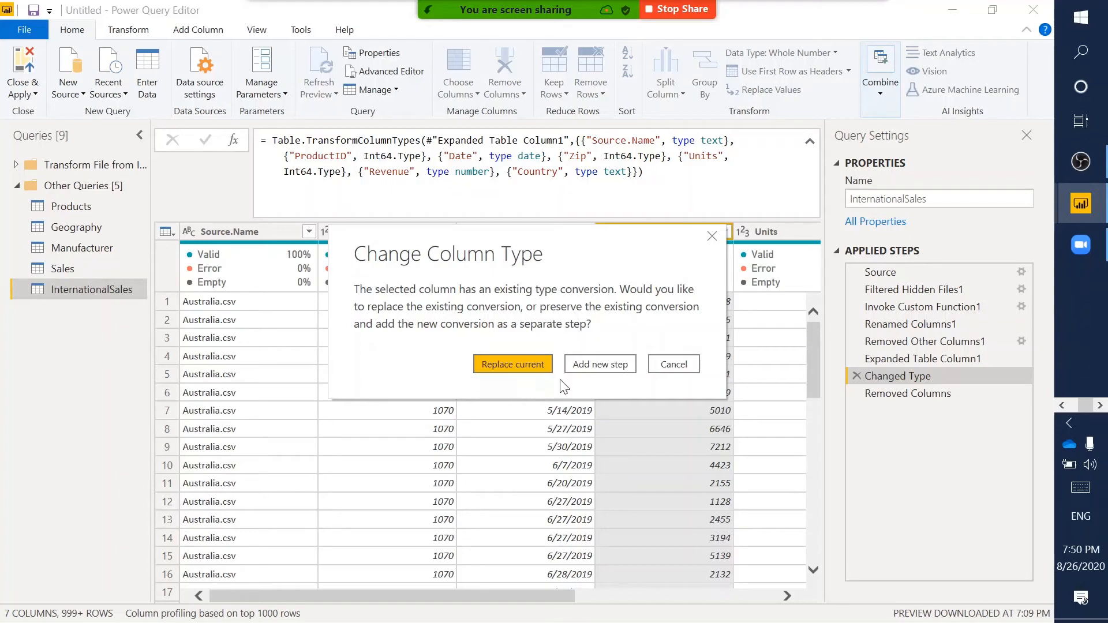
- Replace Zip's earlier conversion with Text, then view the six-column result at the Removed Columns step
left_click(514, 369)
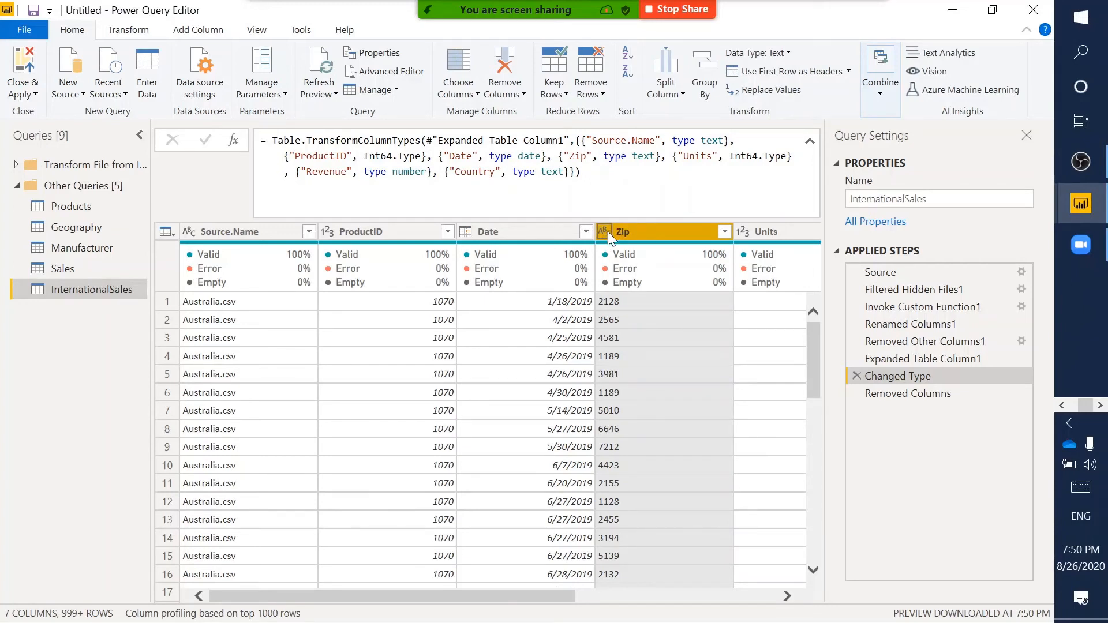
scroll(691, 420, "right", 5)
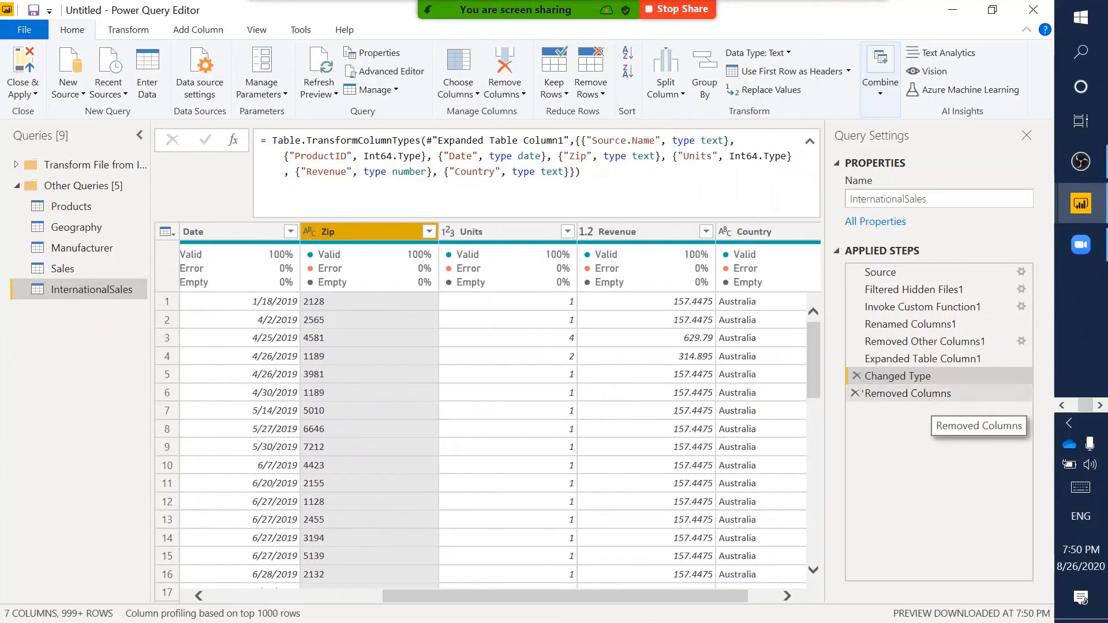
left_click_drag(842, 387, 991, 401)
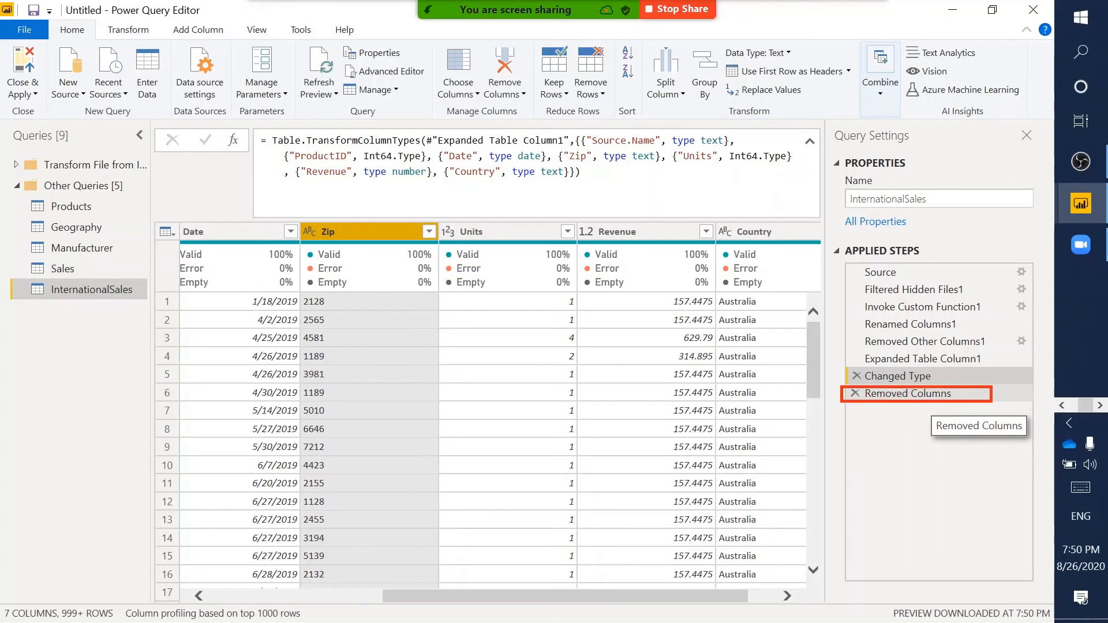
left_click(923, 397)
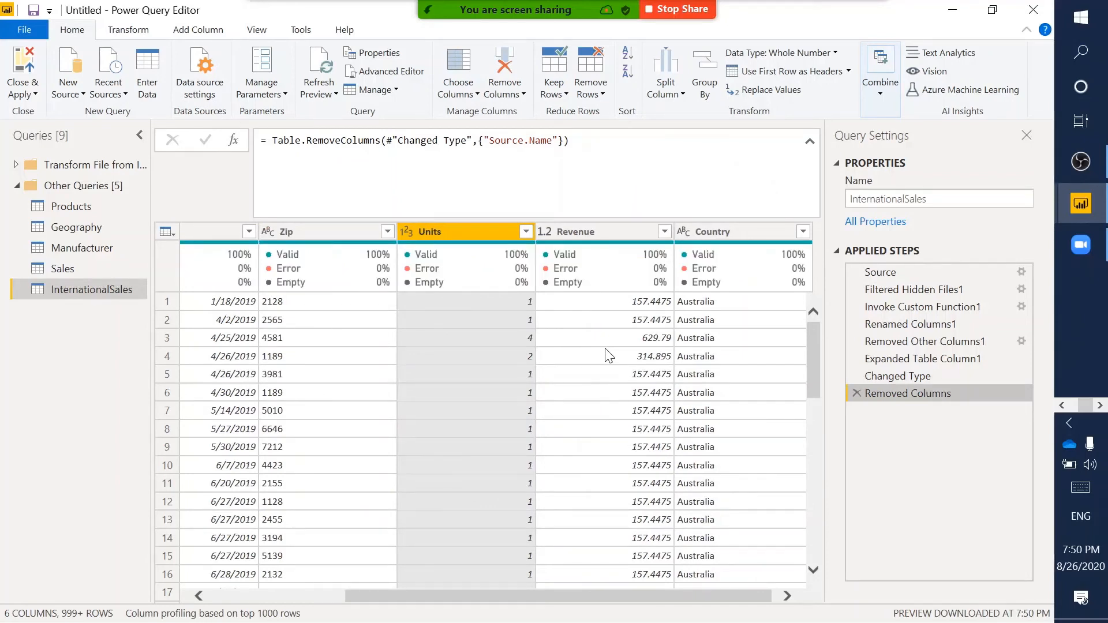
scroll(605, 349, "right", 1)
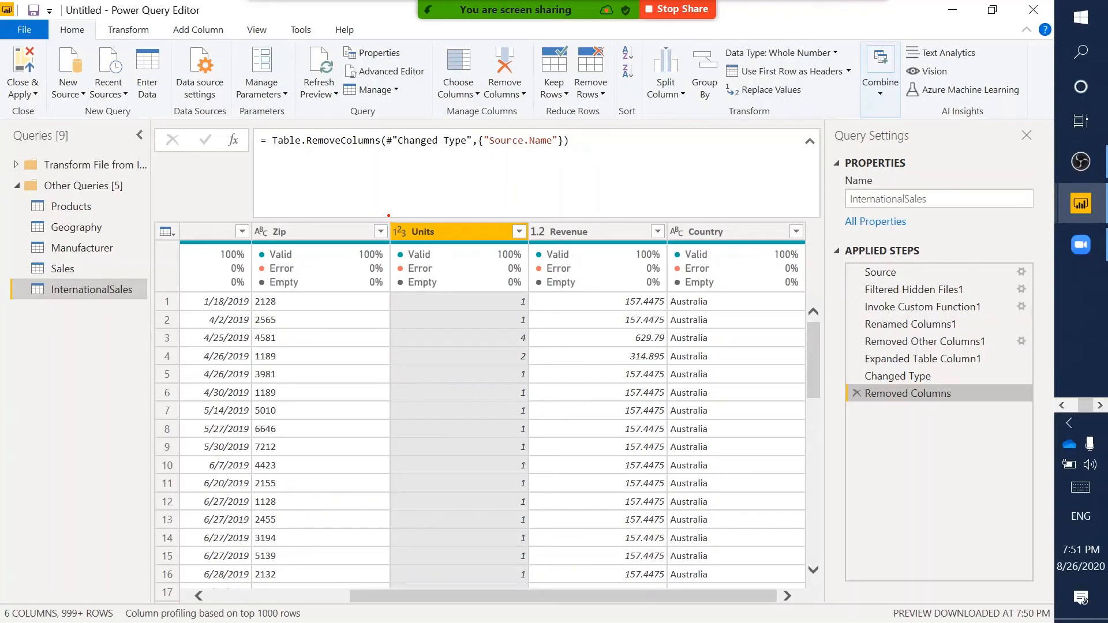
left_click_drag(389, 216, 410, 245)
left_click_drag(526, 219, 547, 242)
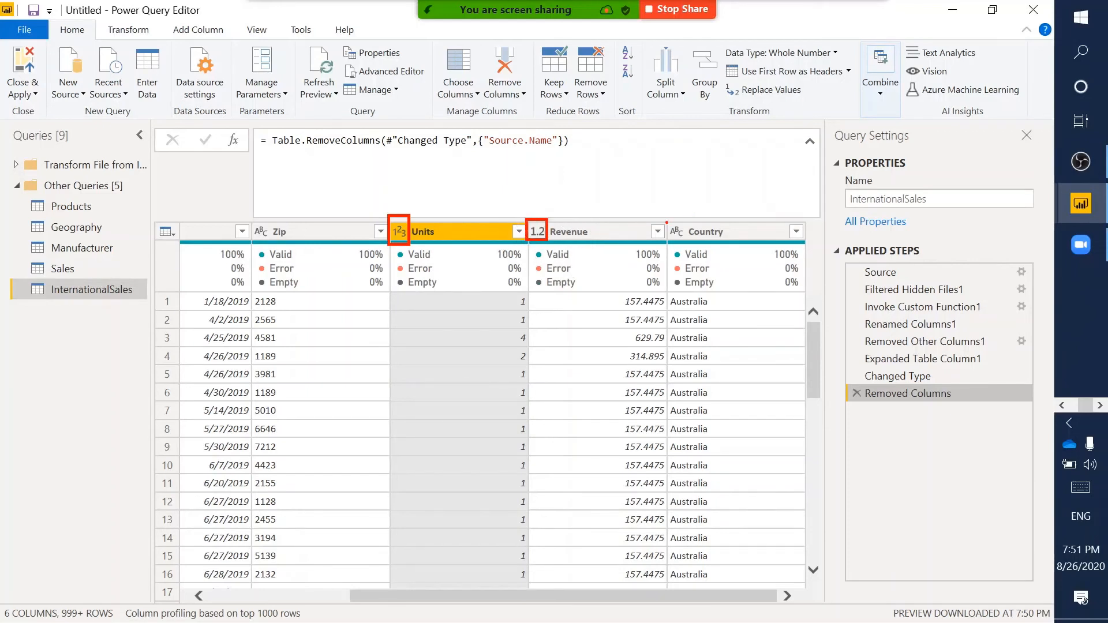
left_click_drag(666, 220, 688, 243)
key("Escape")
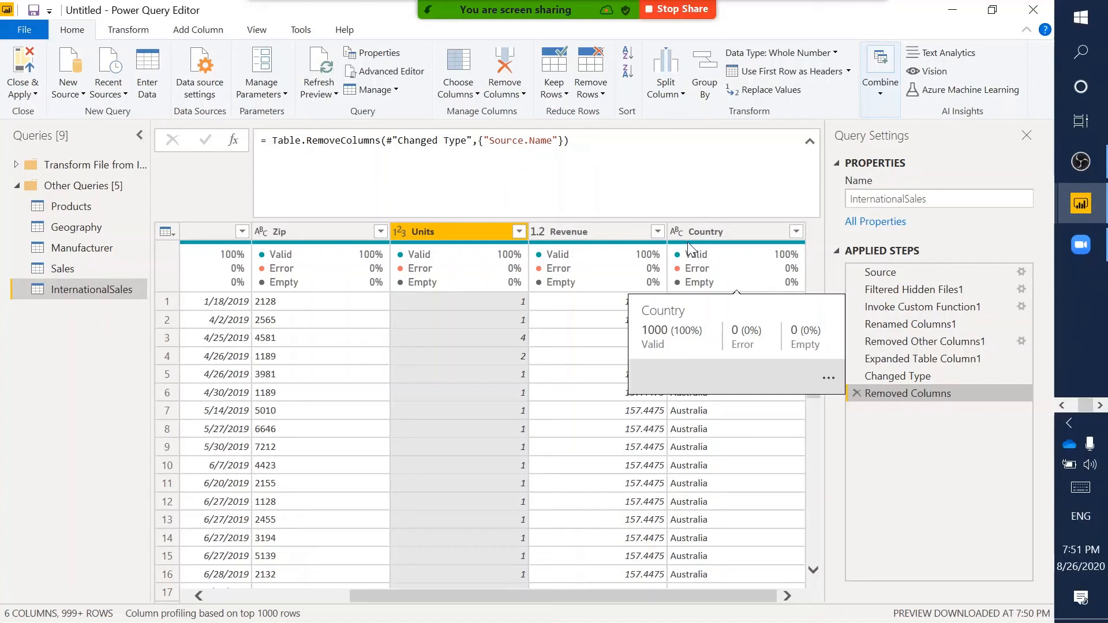
- Browse the Sales, InternationalSales, Products, Geography and Manufacturer queries, finishing on Sales
left_click(59, 269)
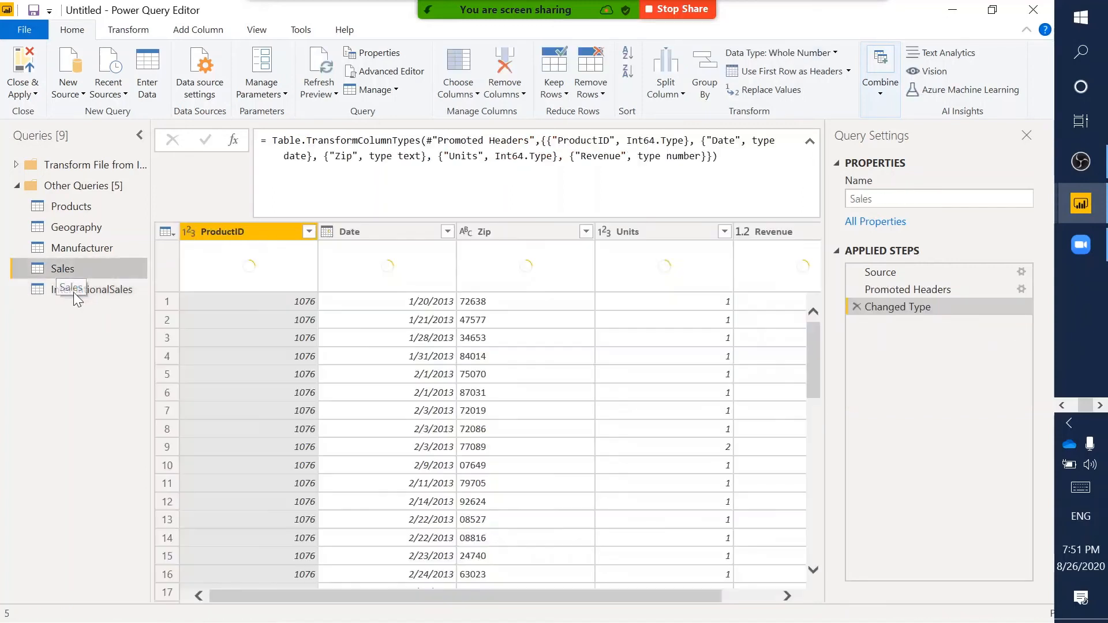
left_click(123, 293)
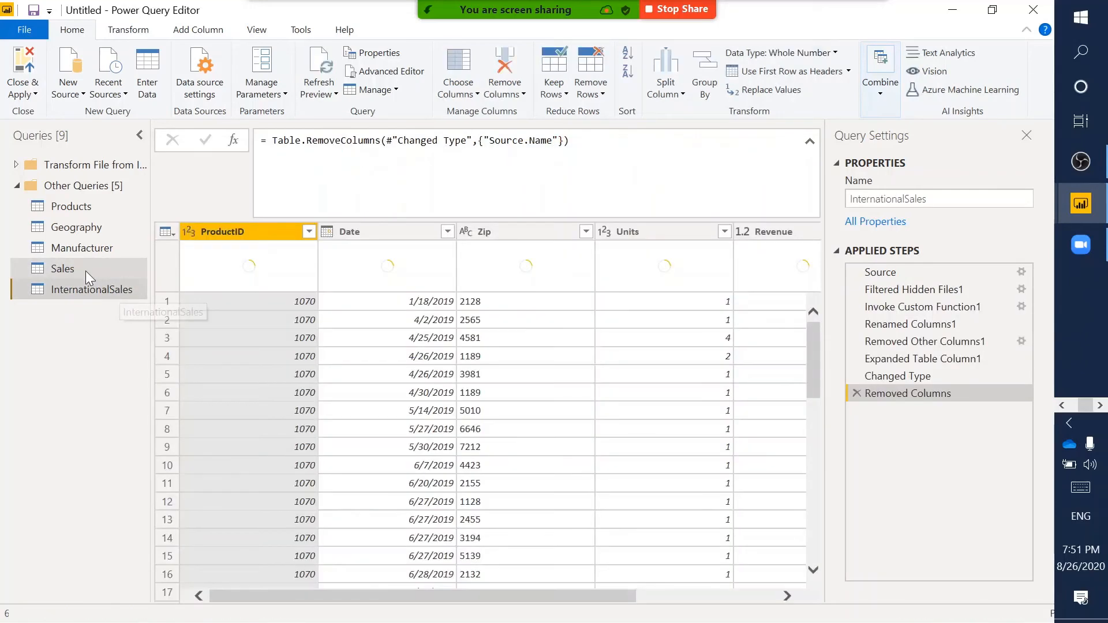
left_click(86, 272)
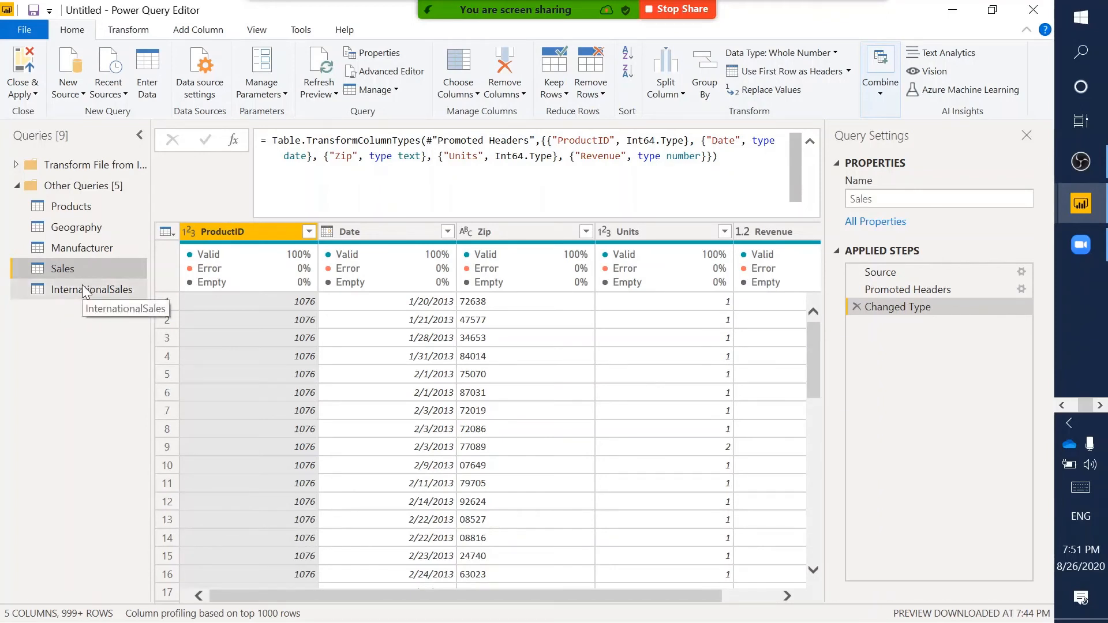
left_click(85, 292)
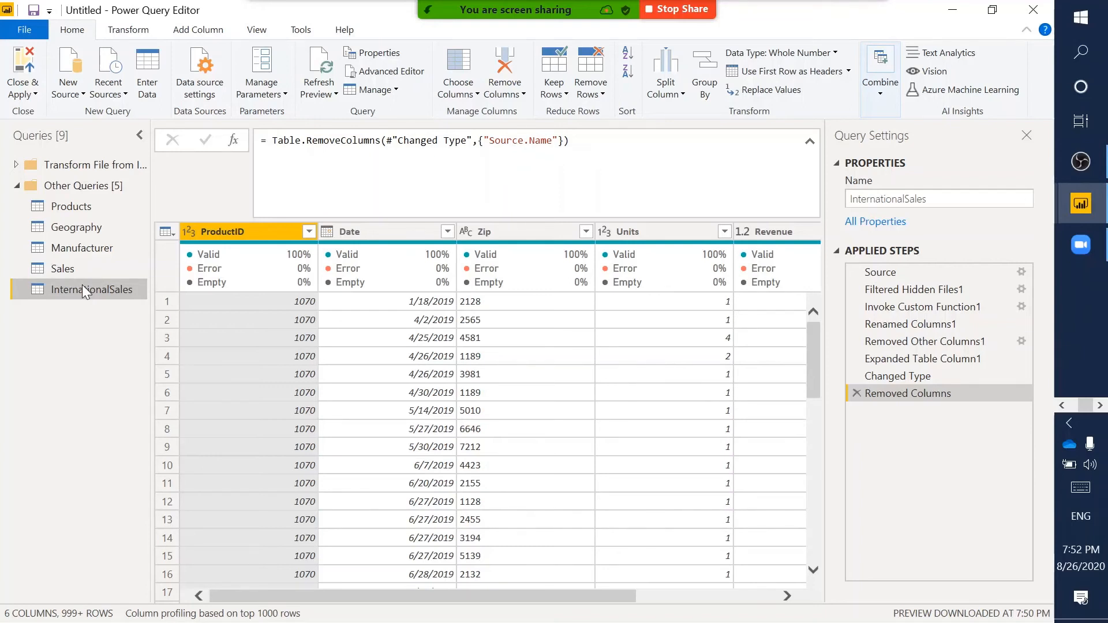
left_click(75, 208)
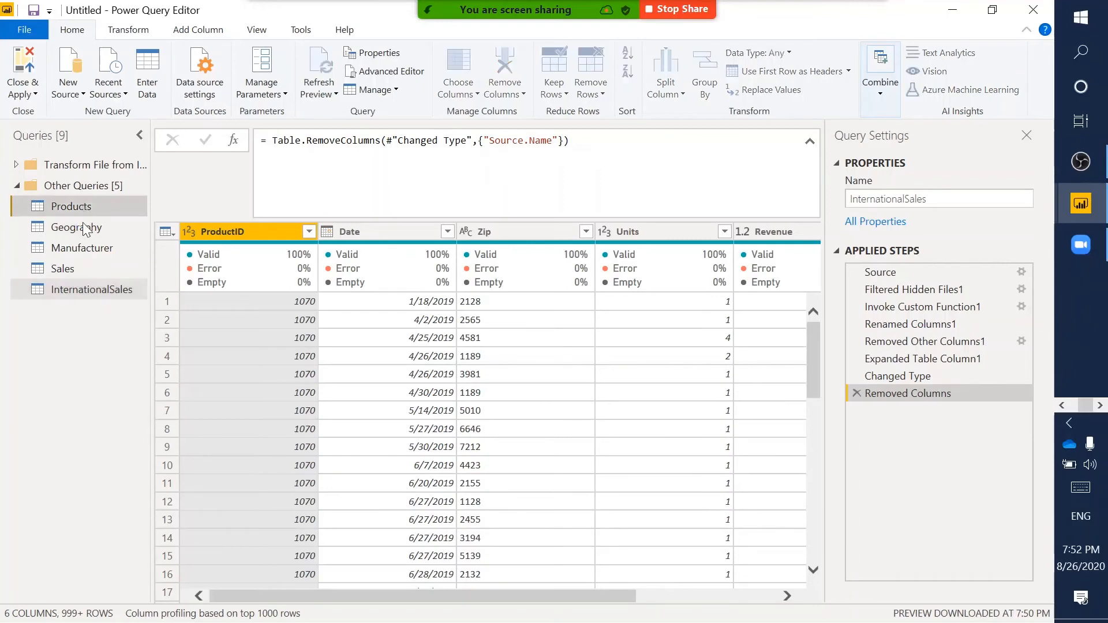
left_click(85, 228)
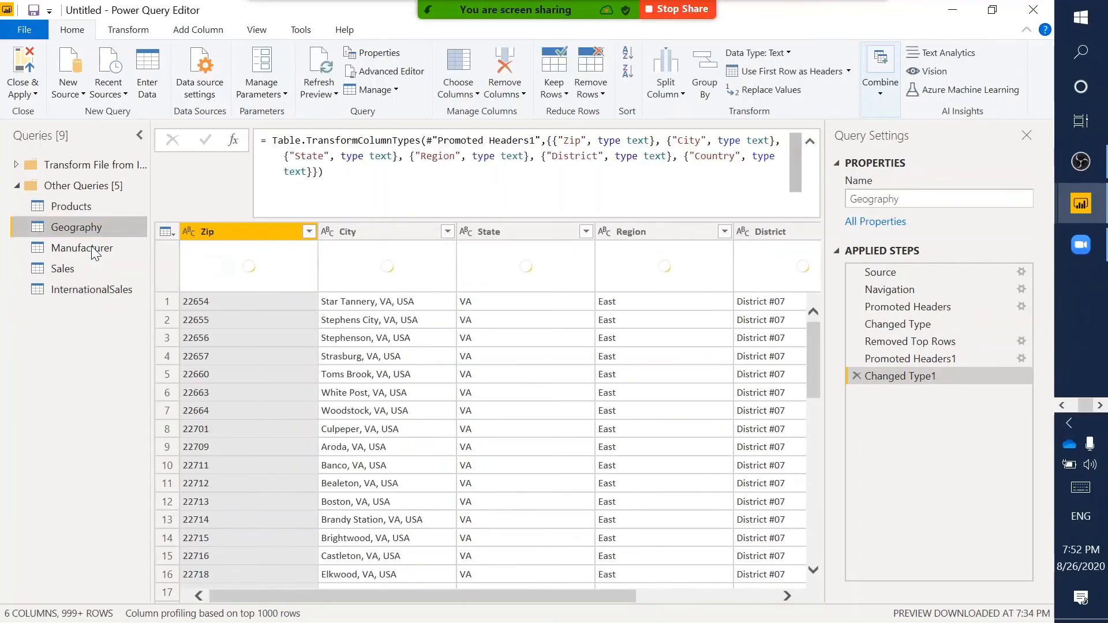
left_click(92, 250)
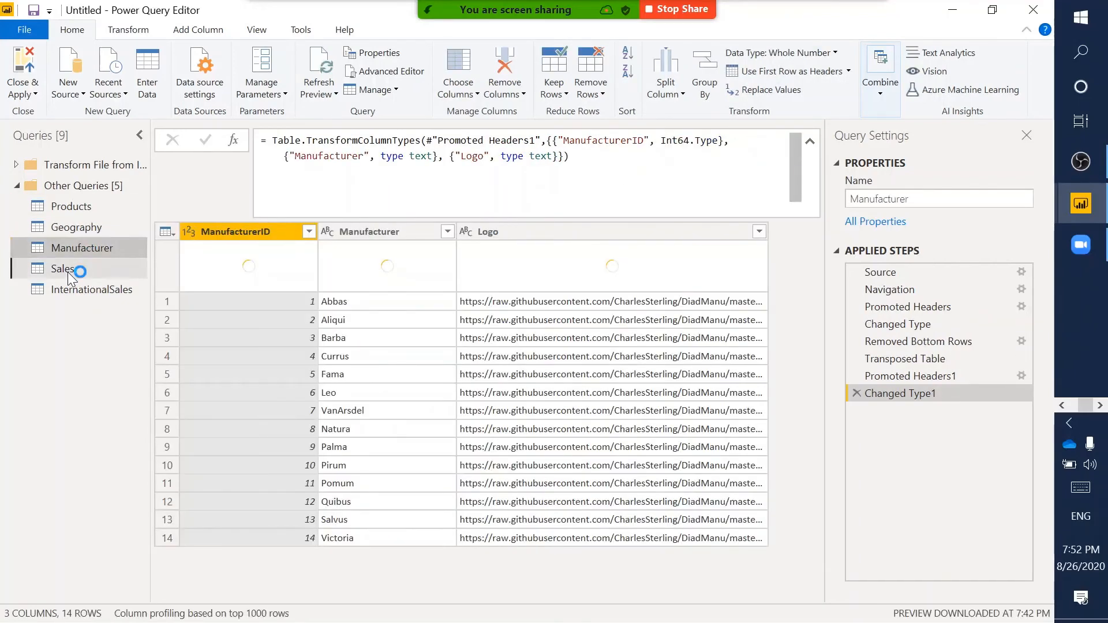
left_click(64, 269)
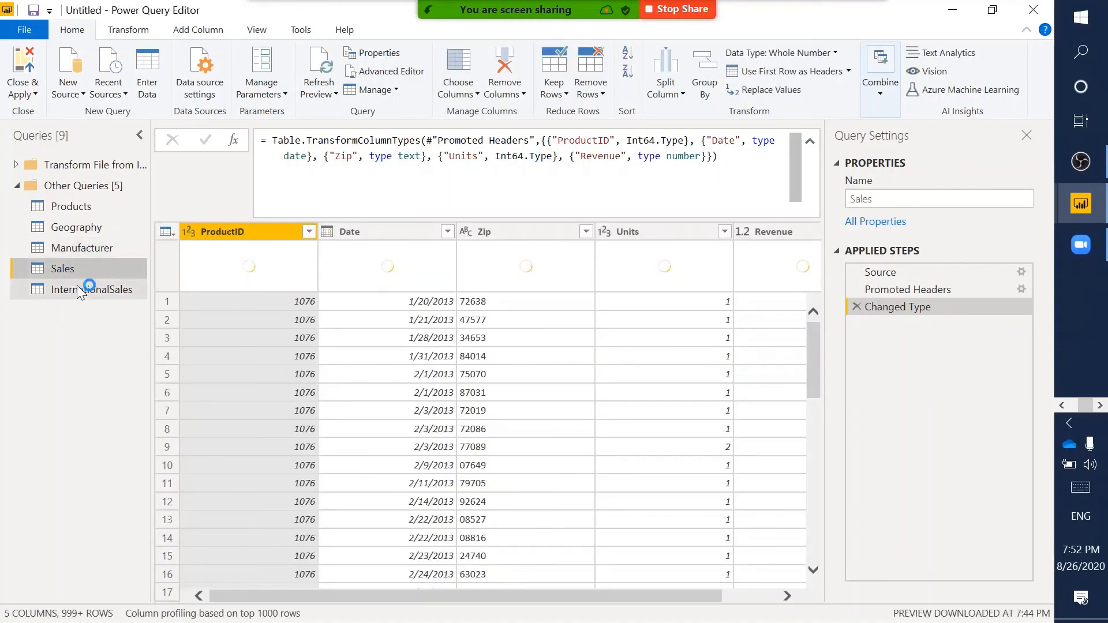
left_click(77, 286)
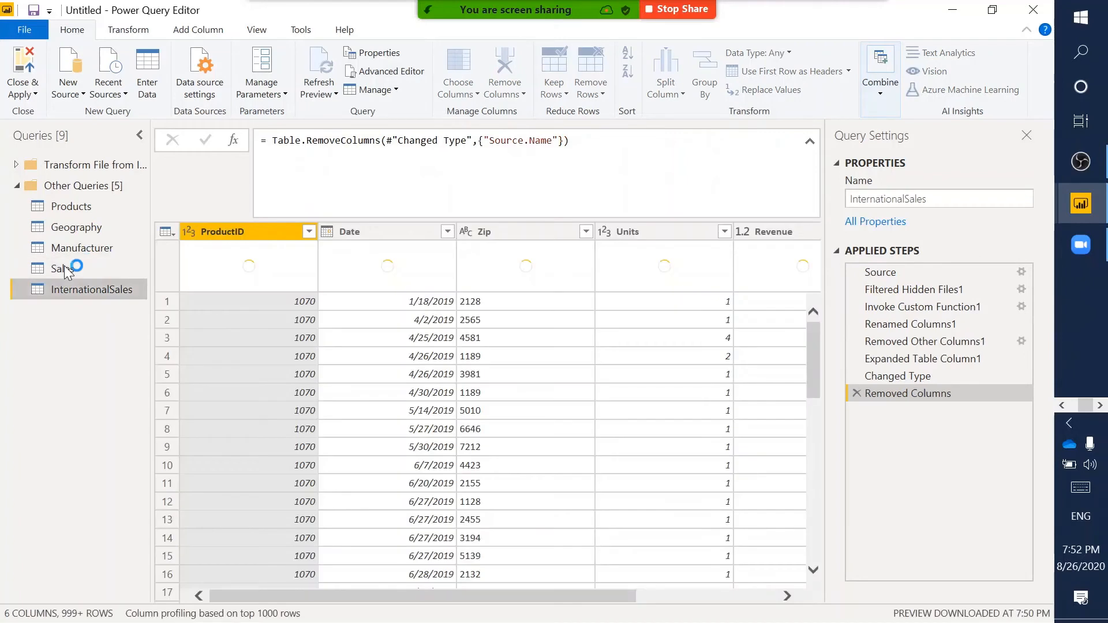
left_click(64, 268)
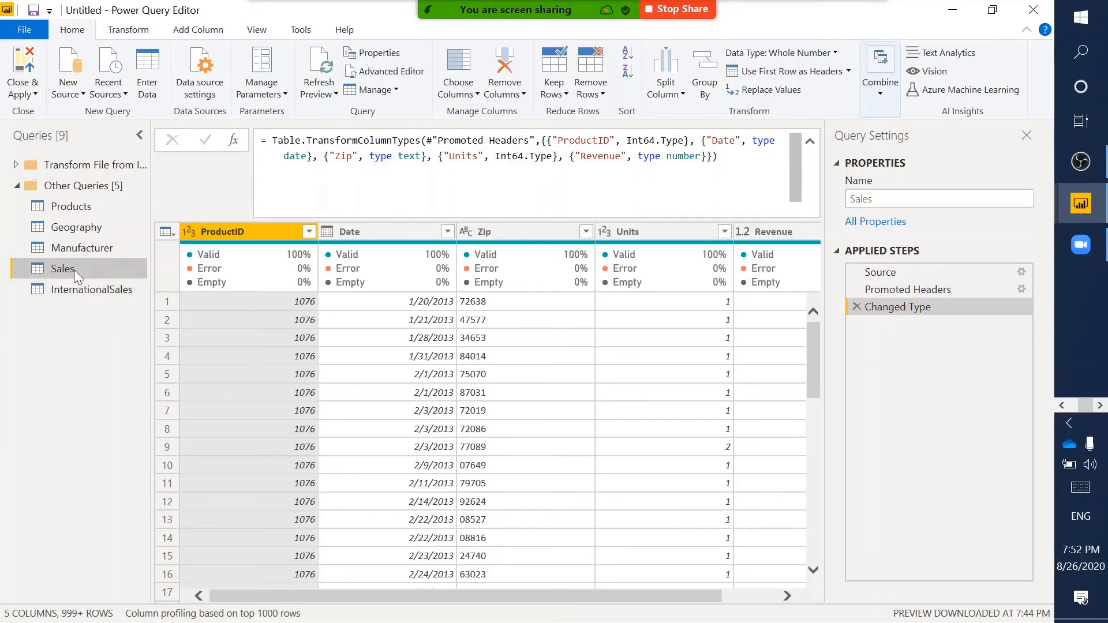
left_click(84, 294)
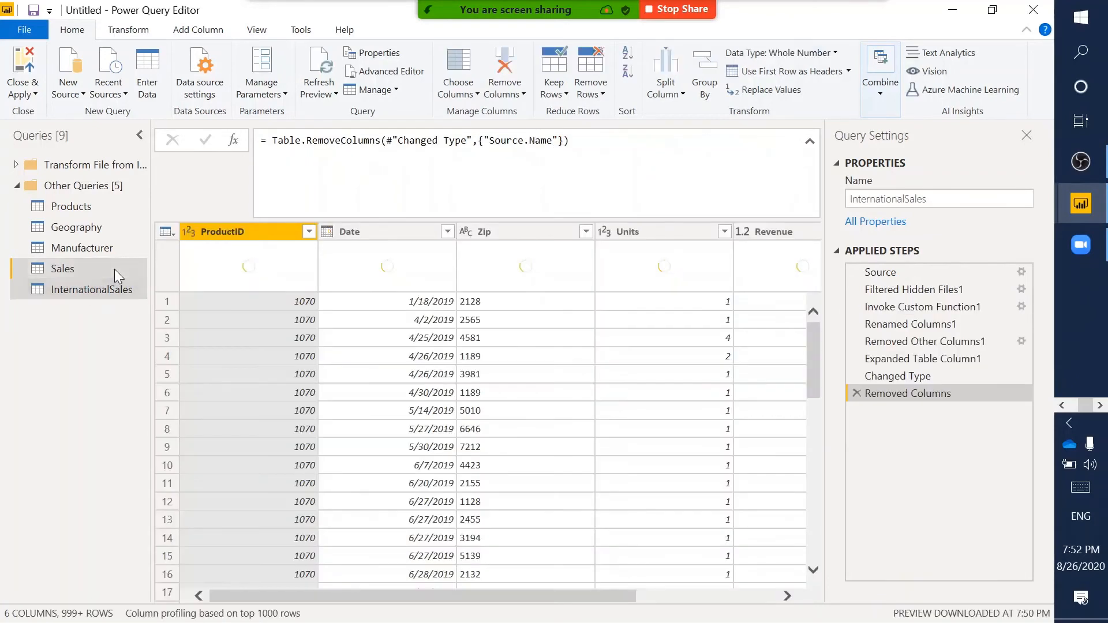
left_click(114, 269)
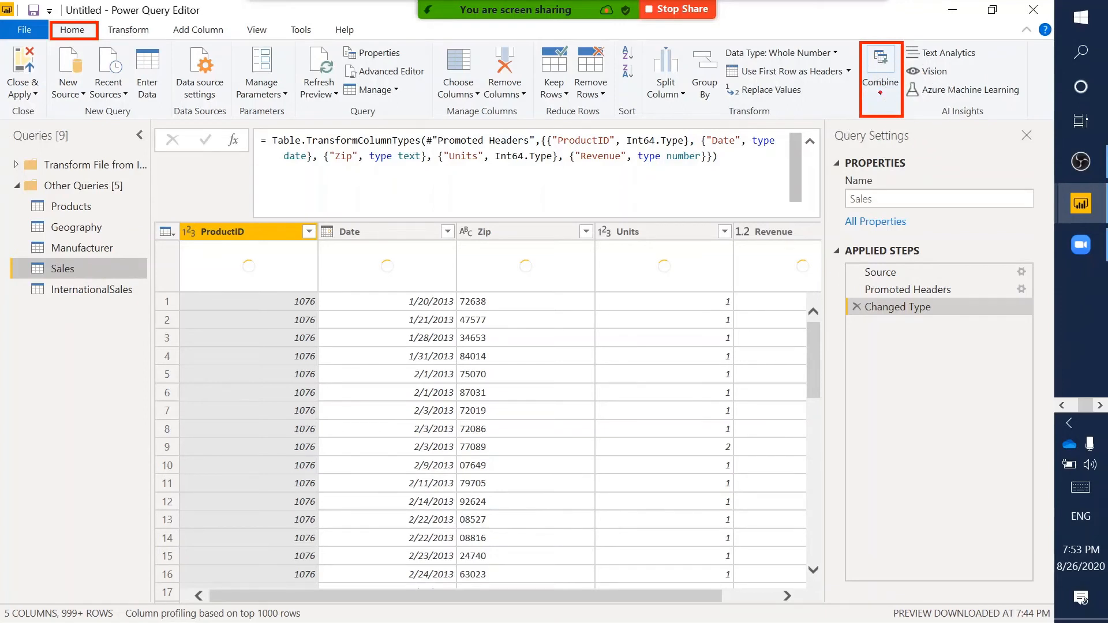
- Open the Append Queries dialog from Home > Combine for the Sales query
left_click(881, 92)
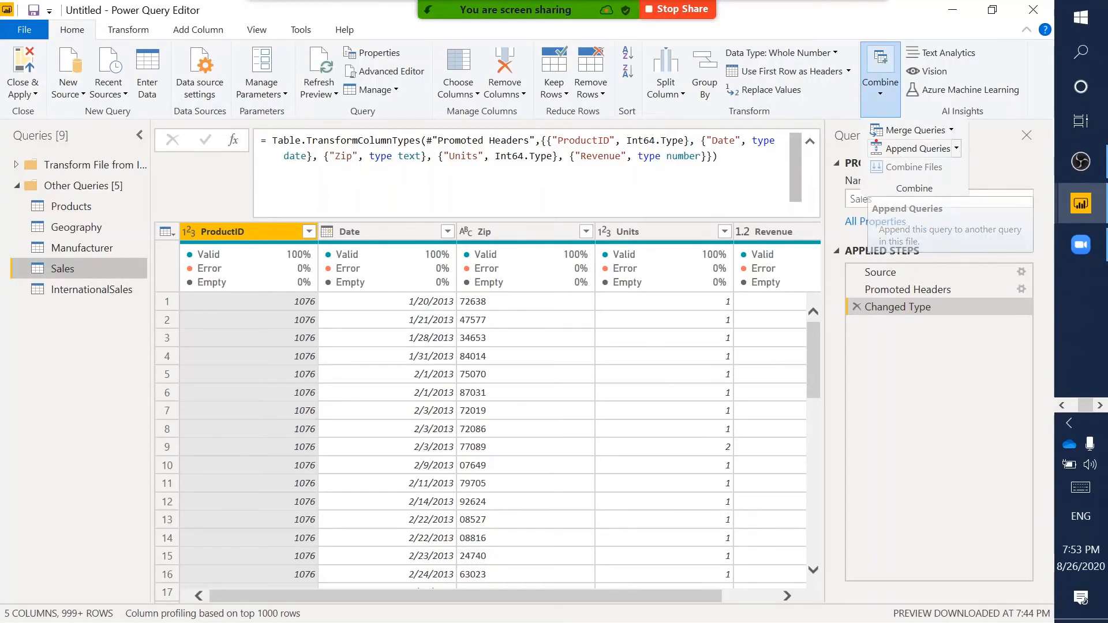
left_click_drag(865, 120, 968, 156)
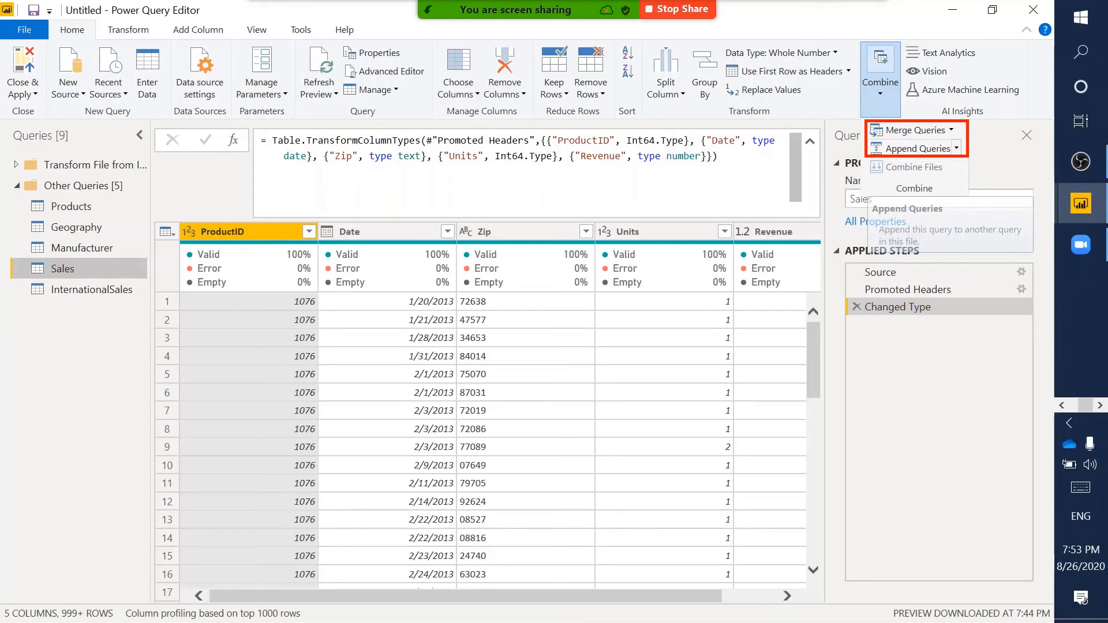
left_click(880, 84)
left_click(955, 149)
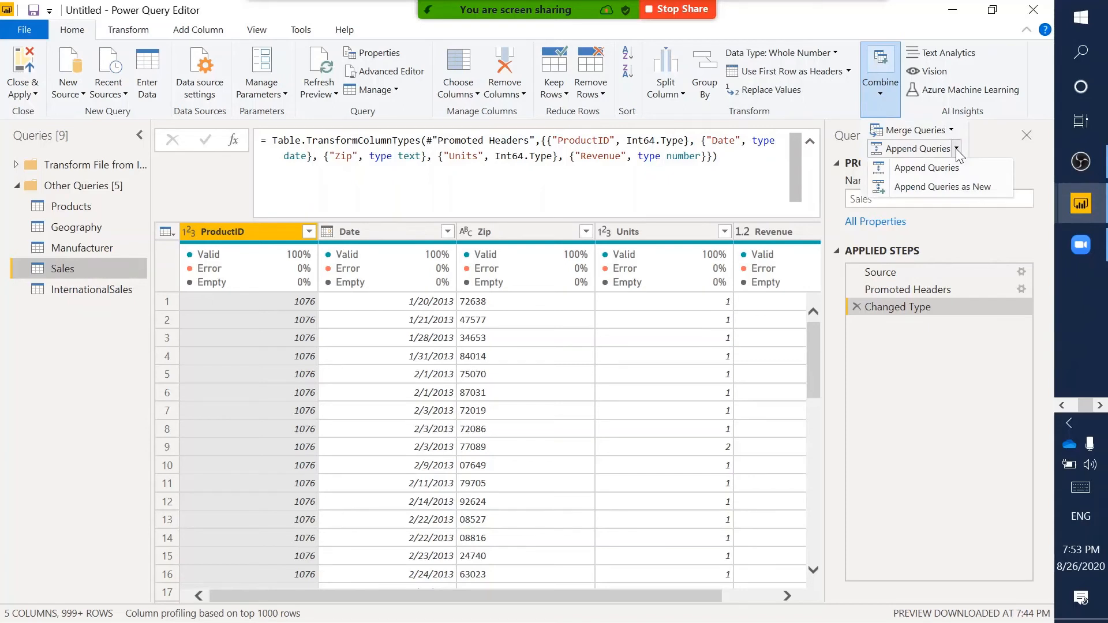
left_click(935, 168)
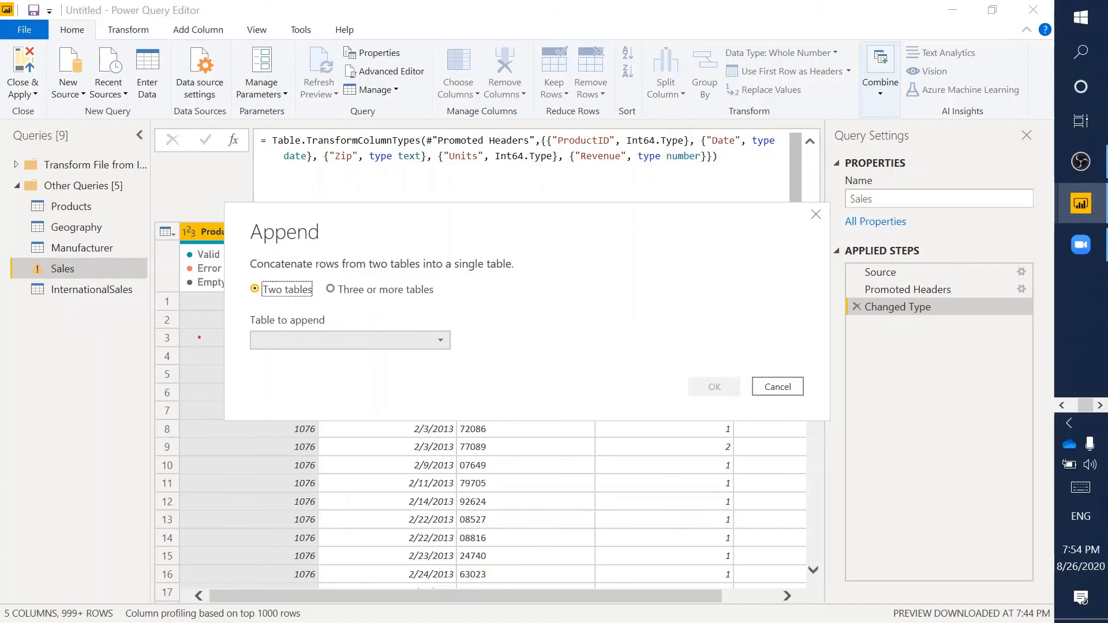
- Append the InternationalSales table onto Sales
left_click(362, 340)
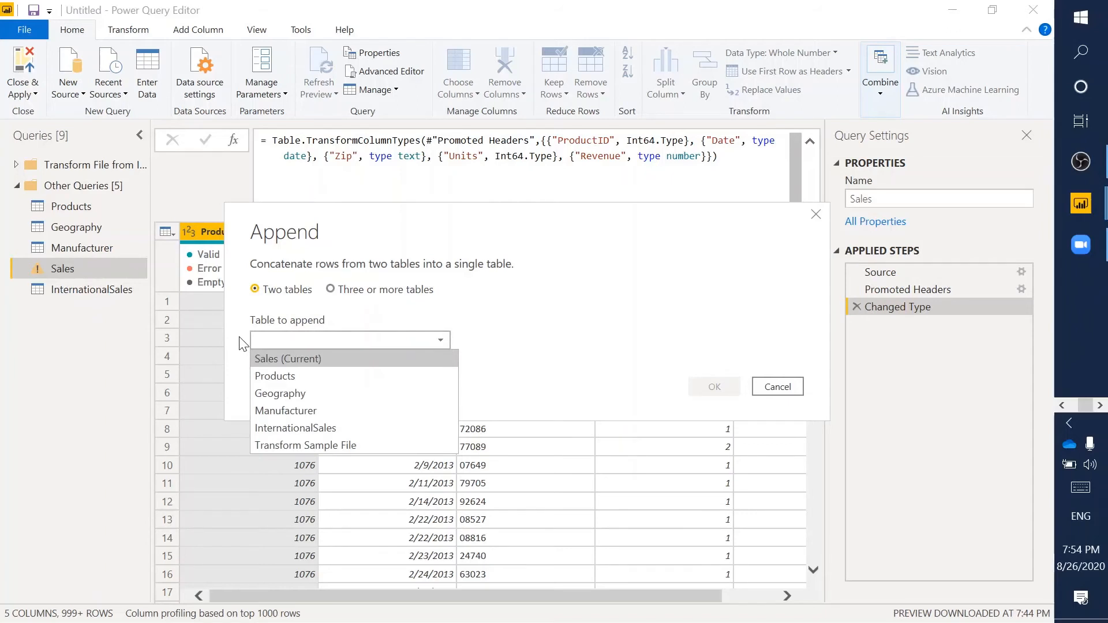
left_click(309, 422)
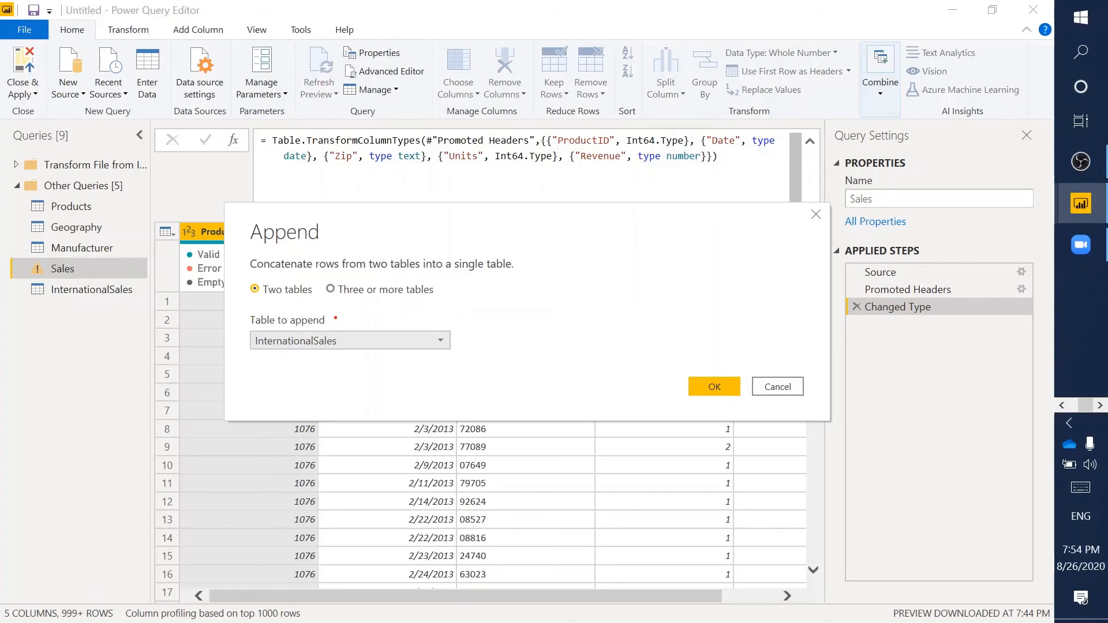
left_click_drag(235, 313, 479, 354)
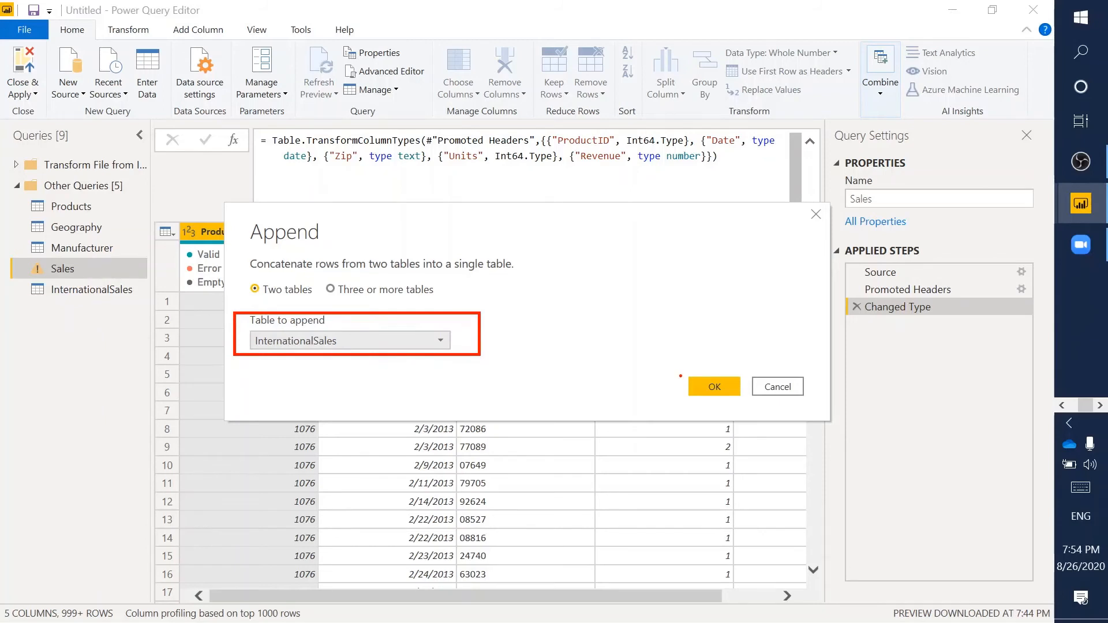
left_click_drag(681, 373, 746, 399)
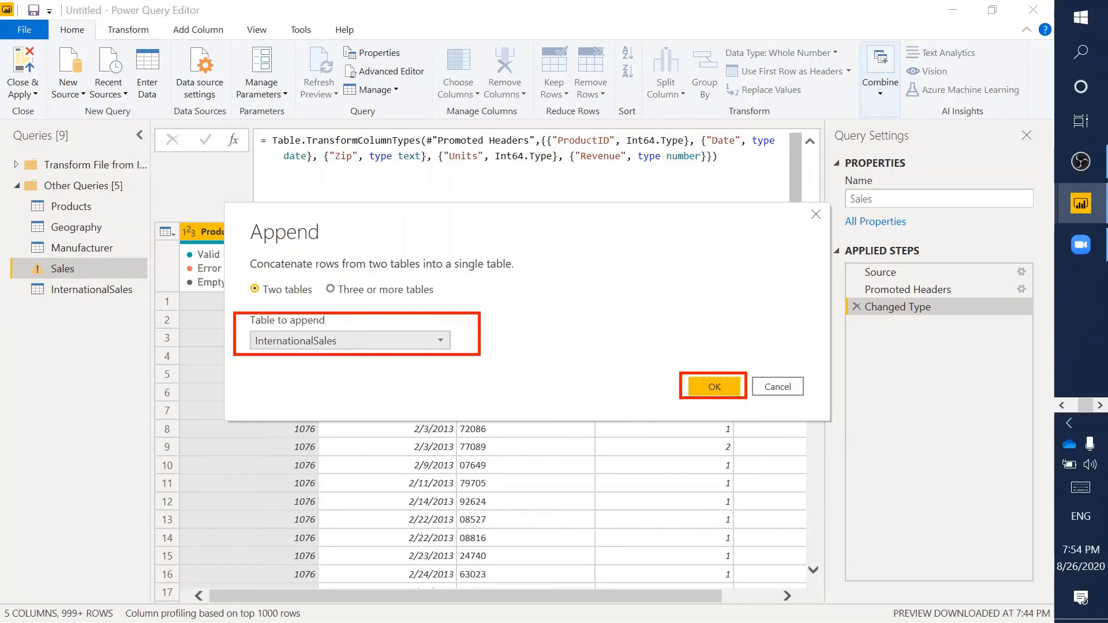
key("Escape")
left_click(714, 386)
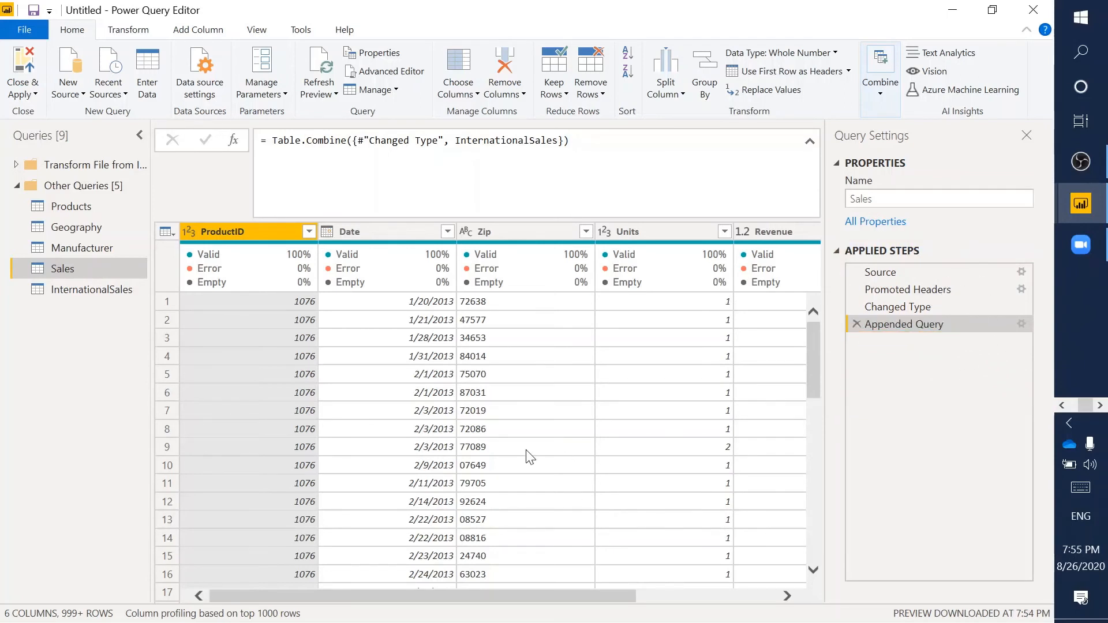
left_click_drag(531, 597, 725, 582)
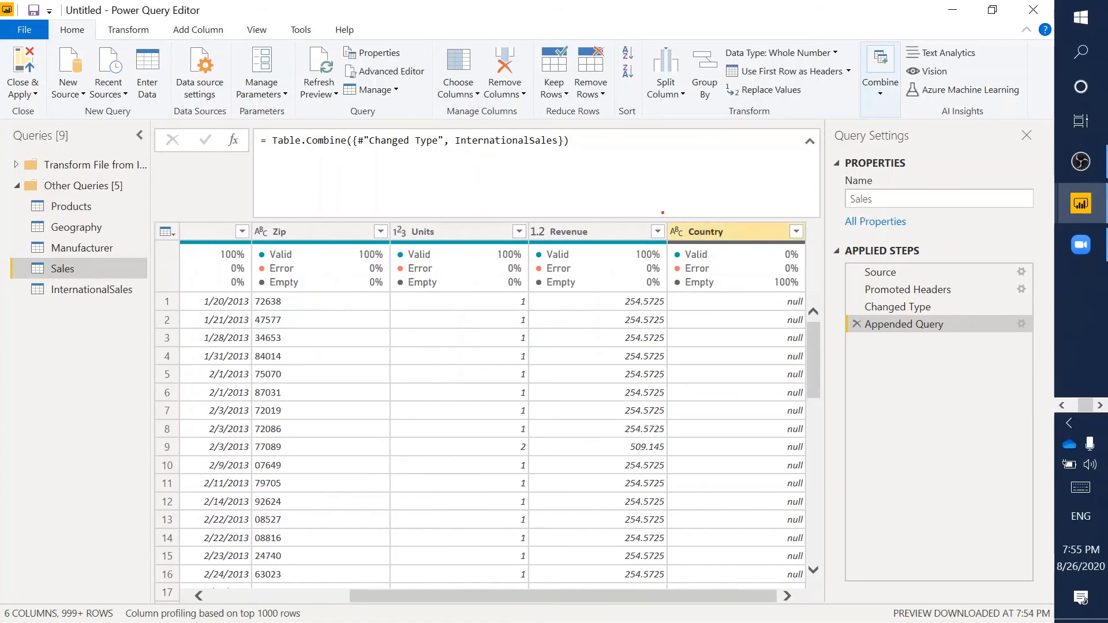
mouse_move(662, 212)
left_mouse_down()
mouse_move(814, 339)
mouse_move(813, 248)
left_mouse_up()
left_click(661, 301)
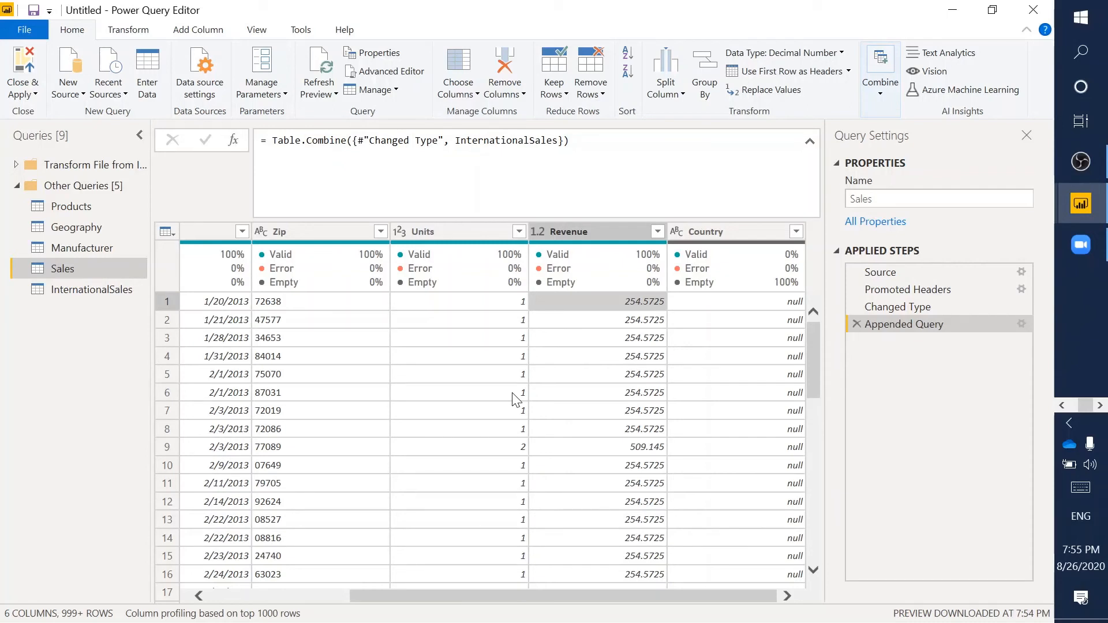
left_click(796, 232)
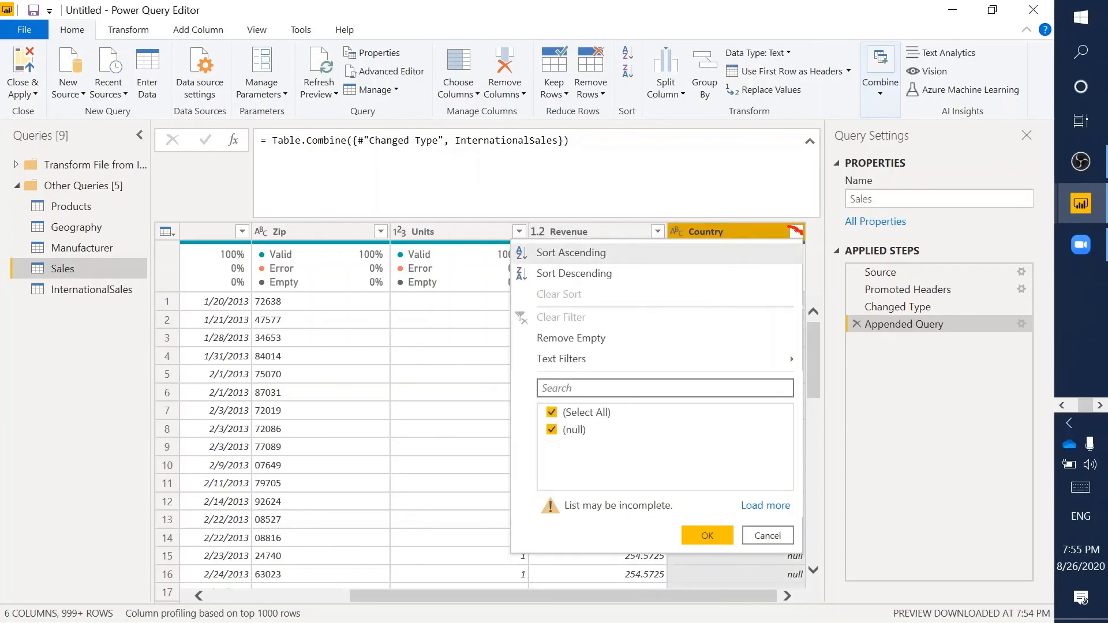
left_click(796, 231)
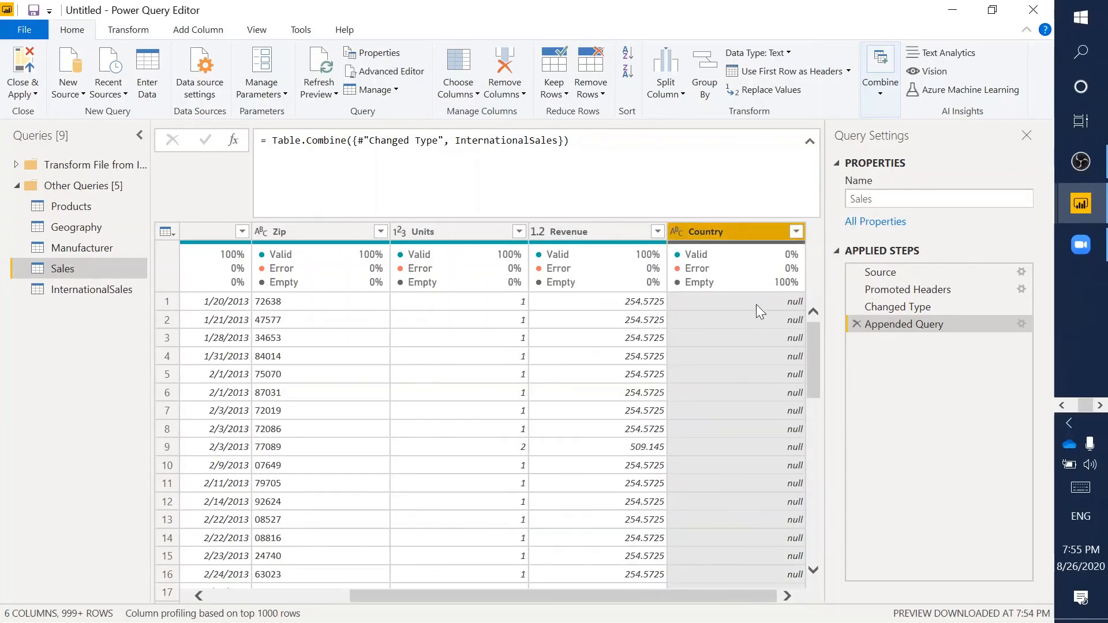
left_click(796, 231)
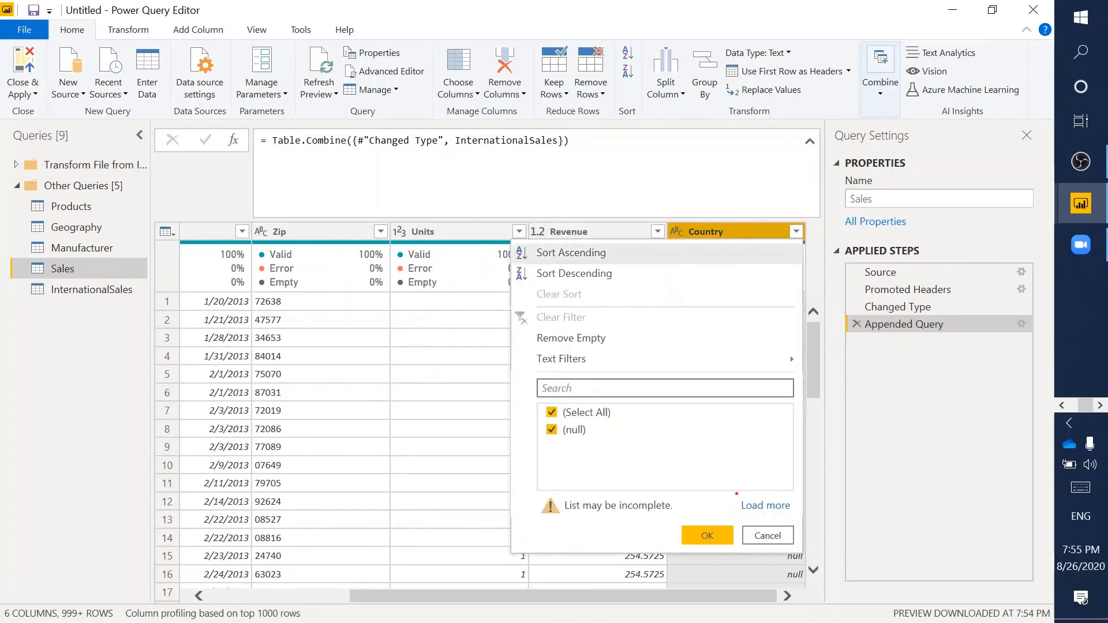
left_click_drag(736, 494, 794, 524)
key("Escape")
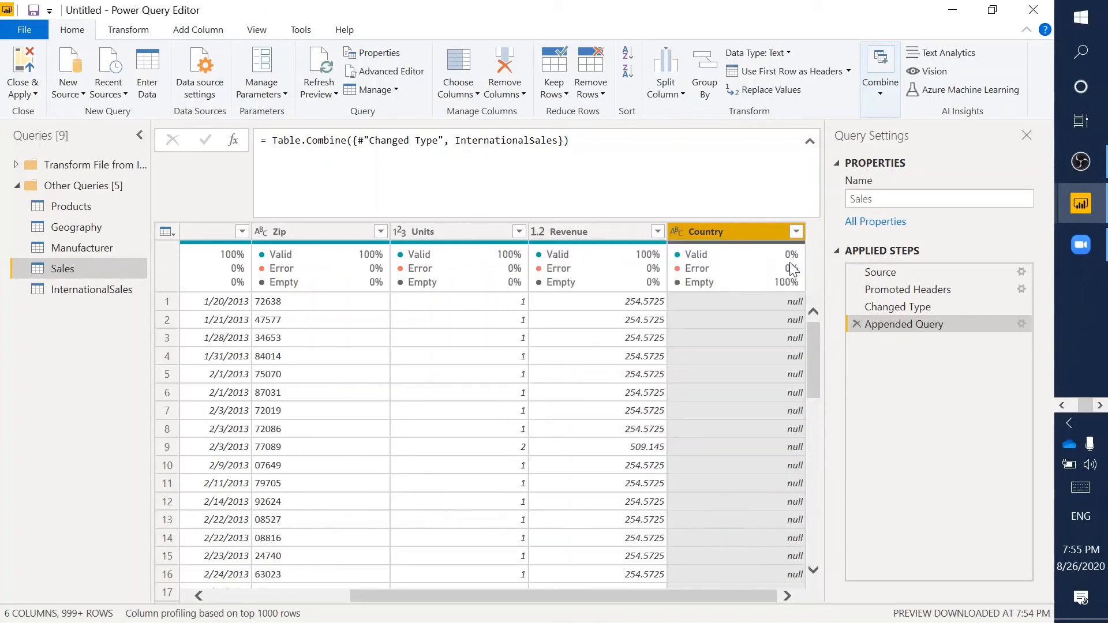
left_click(796, 231)
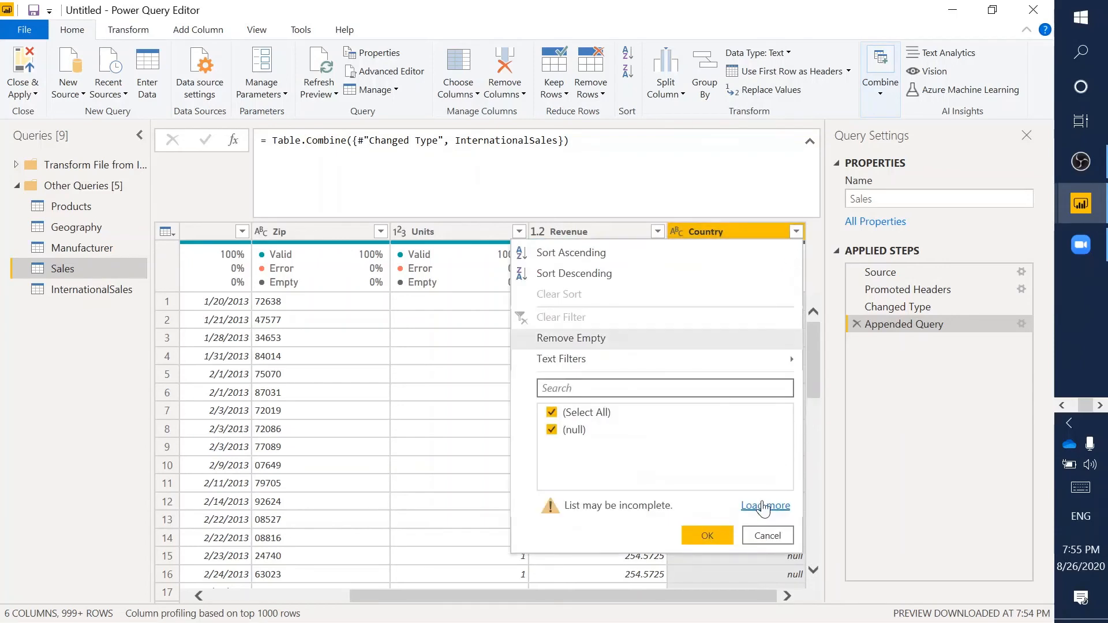
left_click(765, 507)
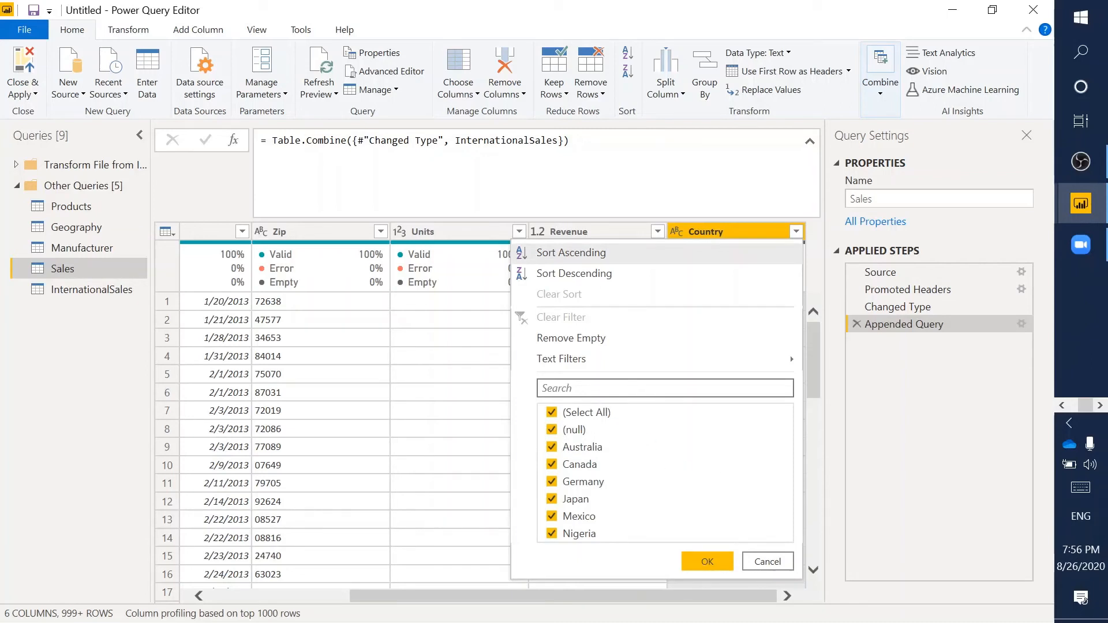
mouse_move(529, 400)
left_mouse_down()
mouse_move(651, 526)
mouse_move(642, 546)
left_mouse_up()
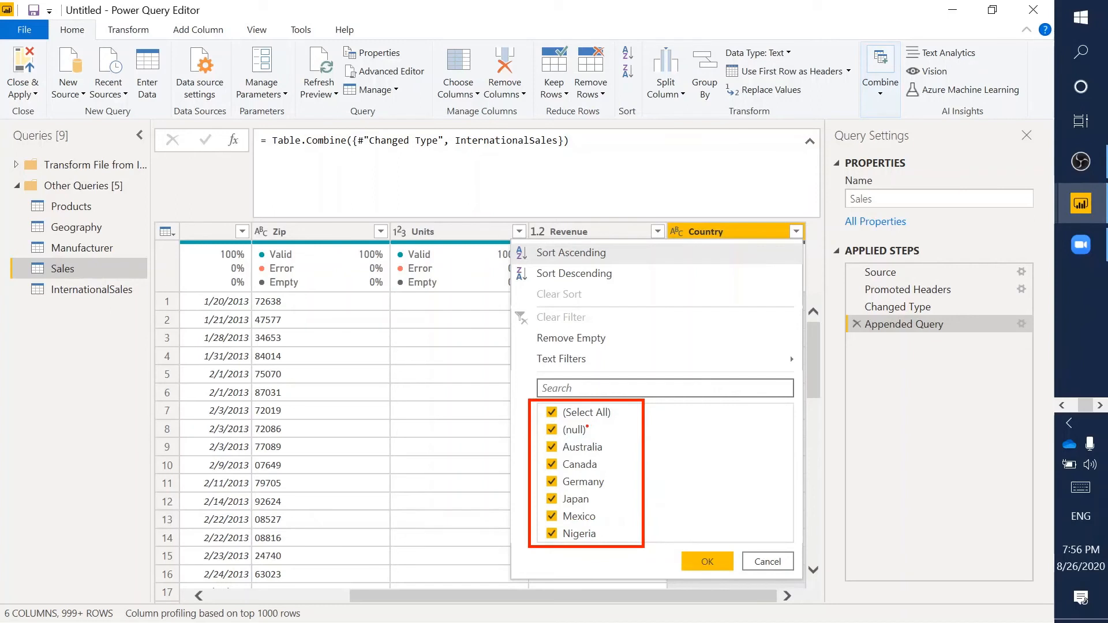
key("Escape")
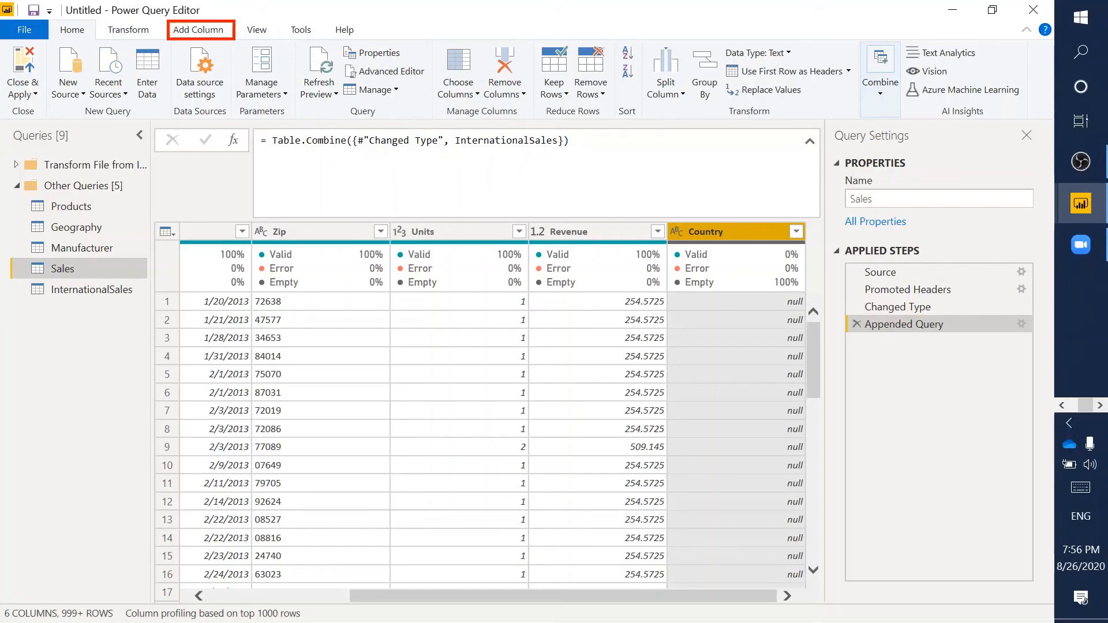
- Start a new Conditional Column from the Add Column tab
left_click(200, 31)
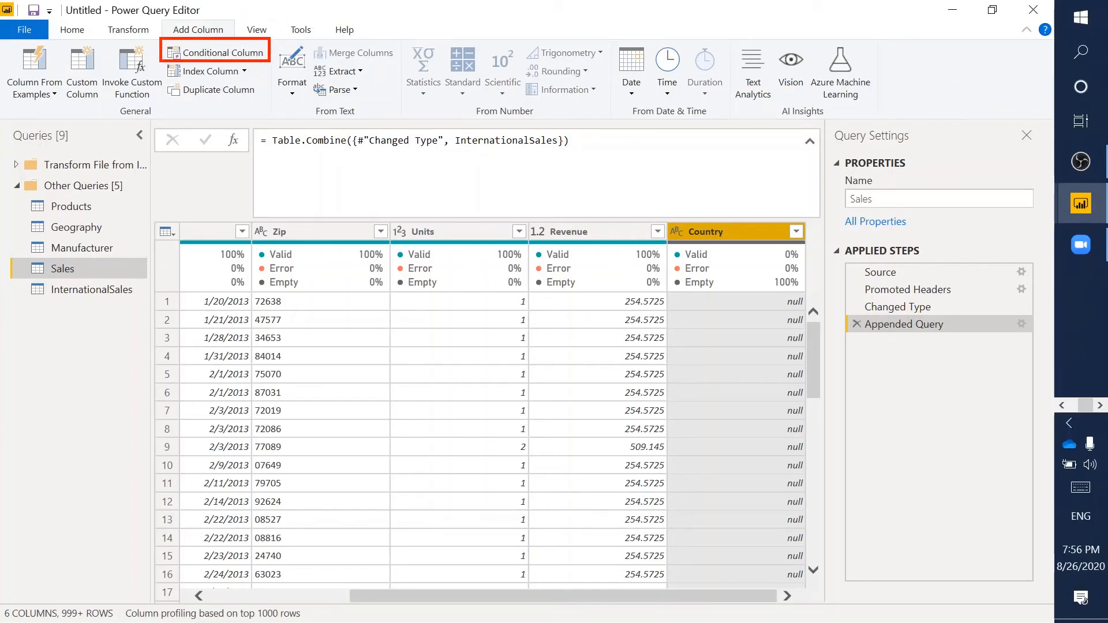
left_click(241, 53)
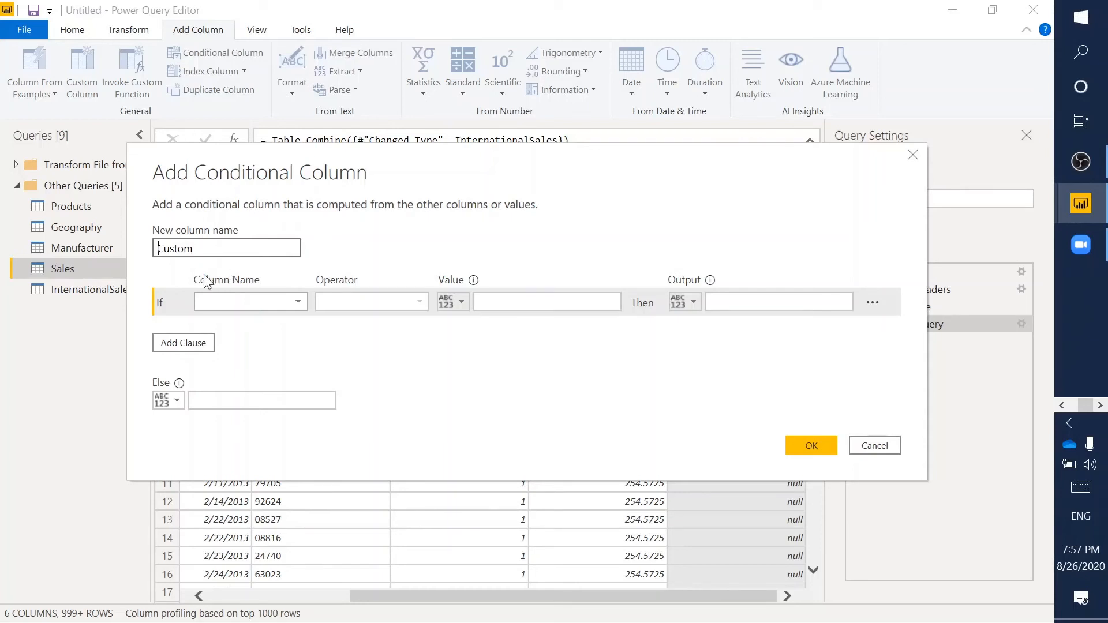
- Keep the column name Custom and base the first condition on the Country column
left_click(194, 248)
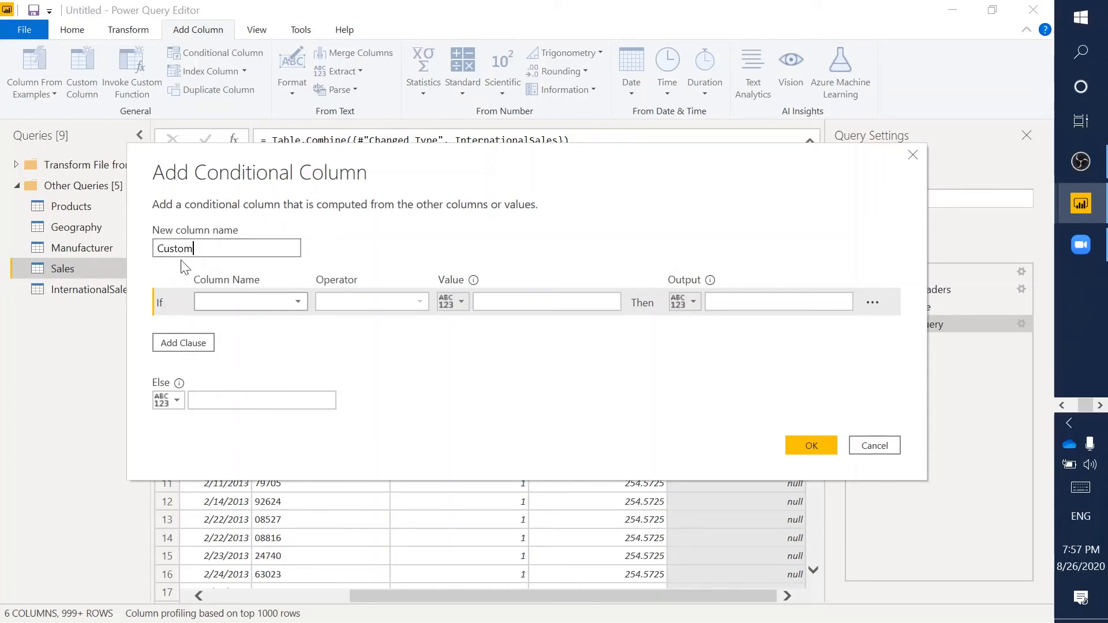
double_click(193, 254)
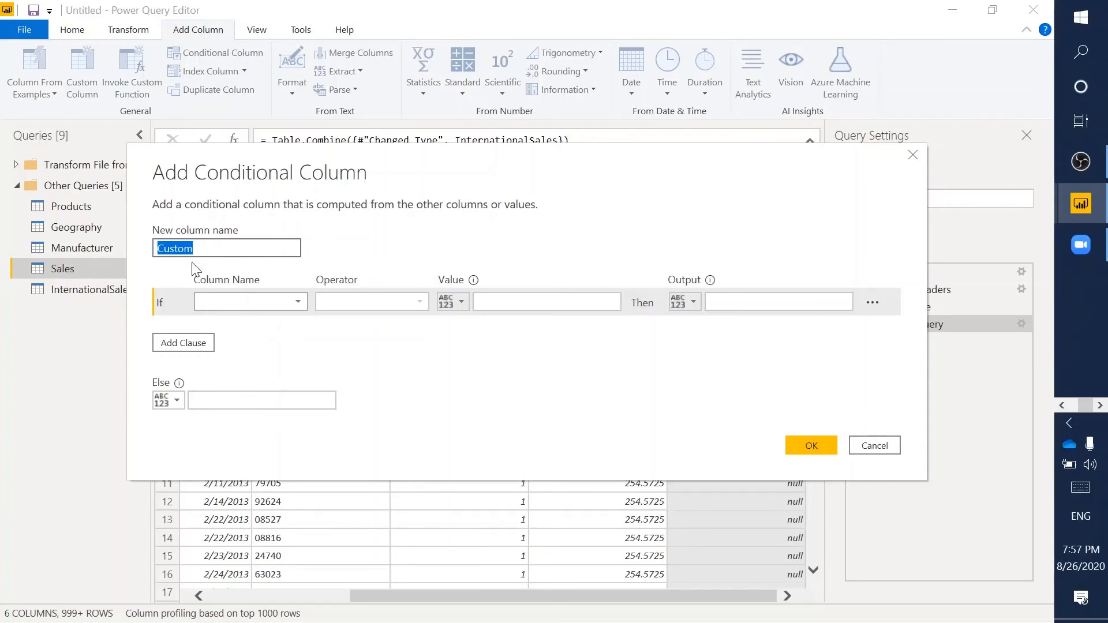
left_click_drag(150, 266, 911, 324)
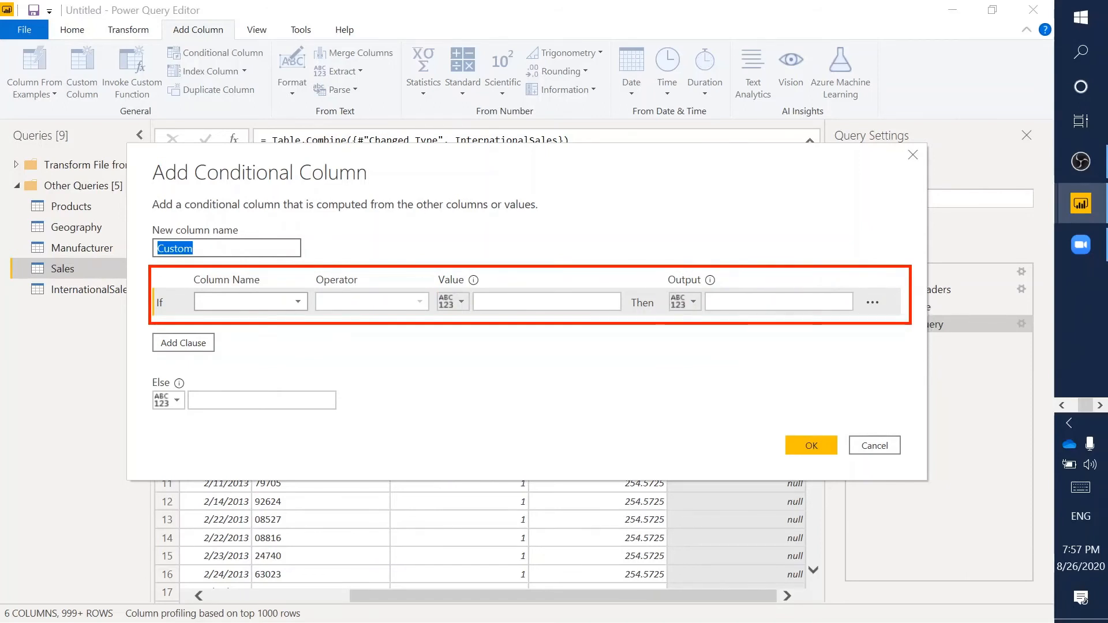
key("Escape")
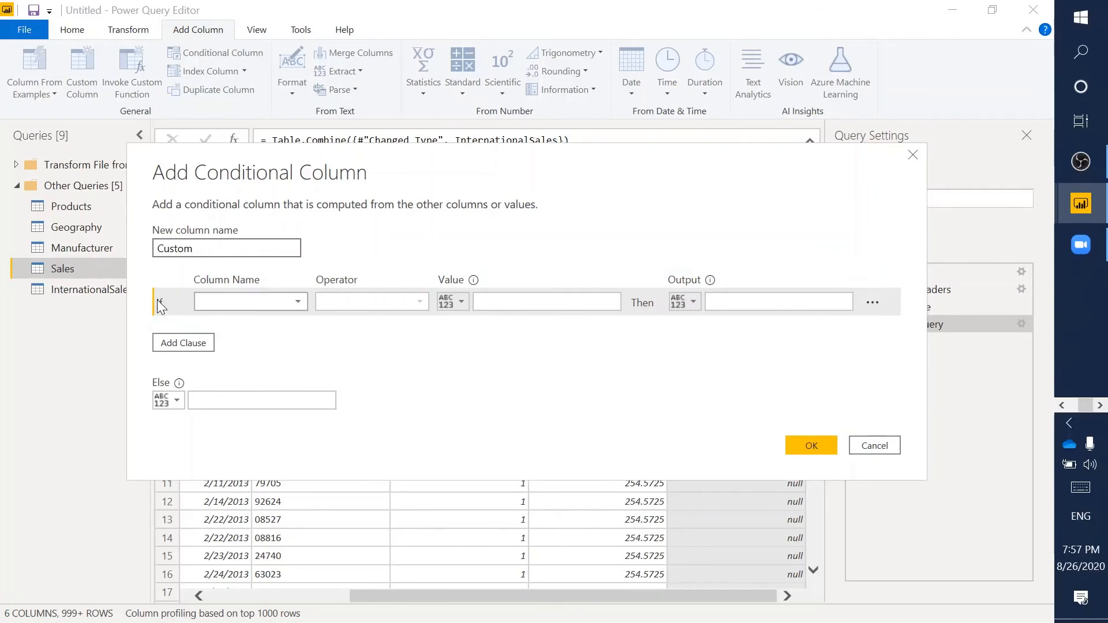
left_click(241, 300)
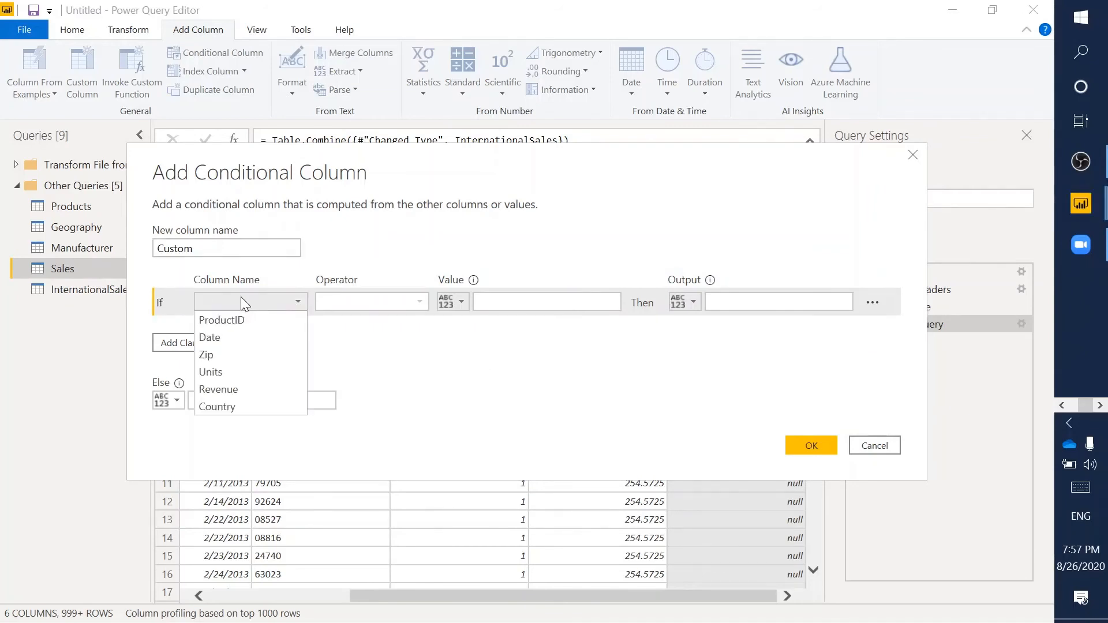
left_click(236, 406)
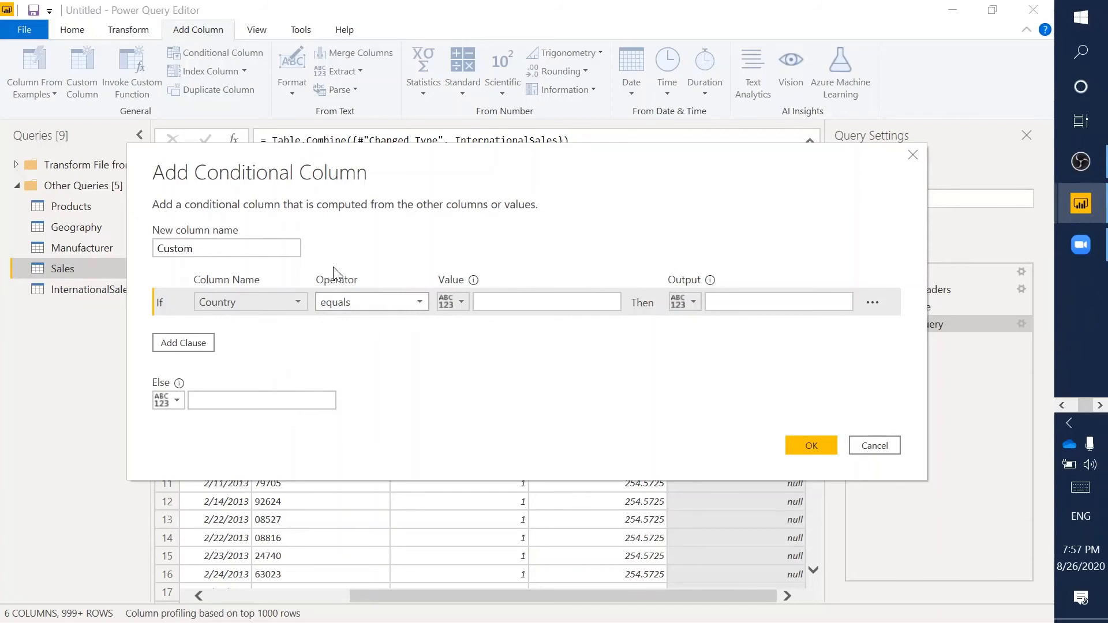
mouse_move(306, 269)
left_mouse_down()
mouse_move(450, 323)
mouse_move(439, 322)
left_mouse_up()
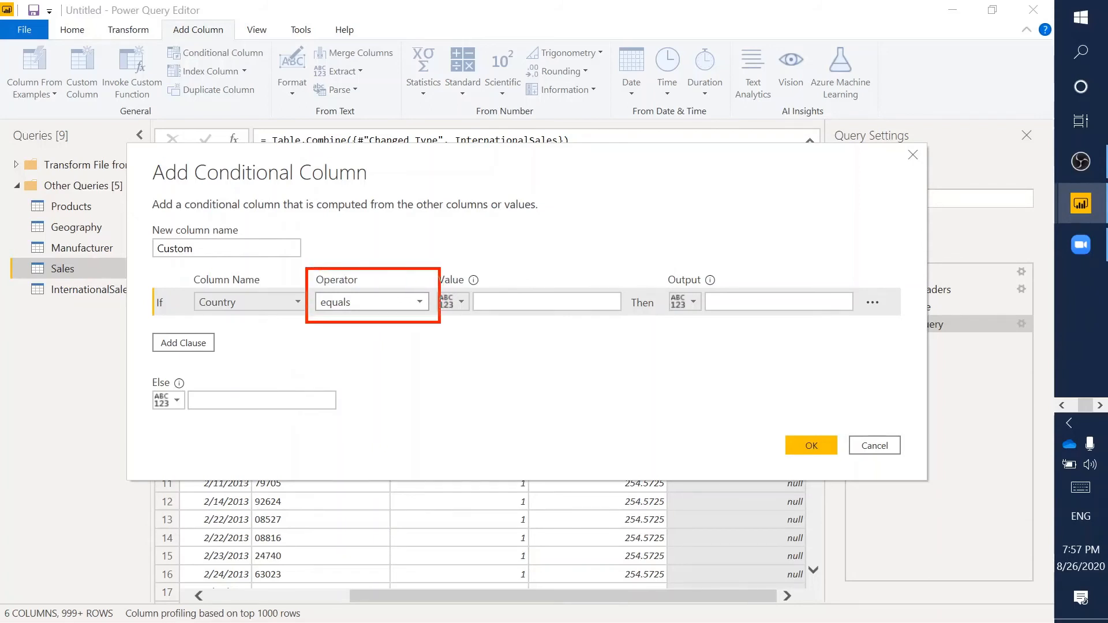
key("Escape")
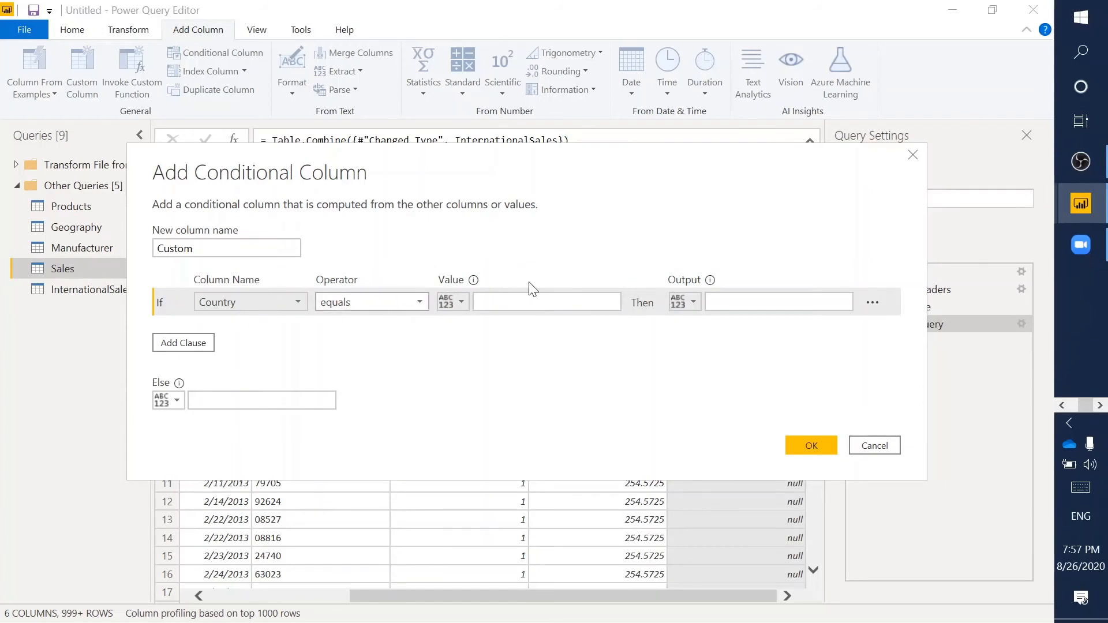
- Set the rule to output USA when Country equals null
left_click(546, 302)
type("null")
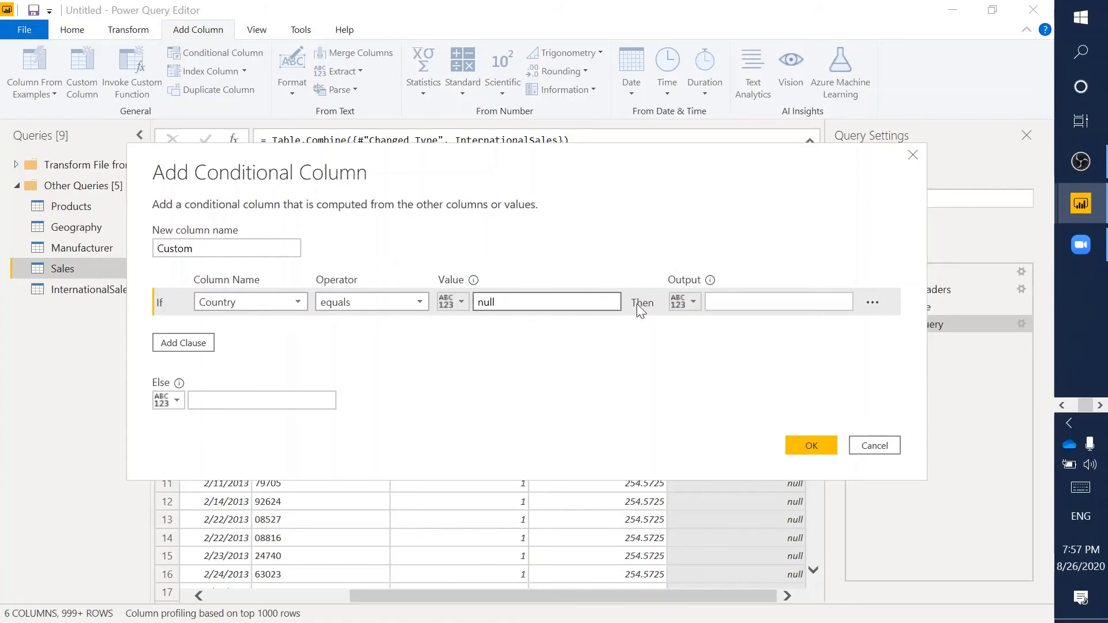
key("Tab")
key("Tab")
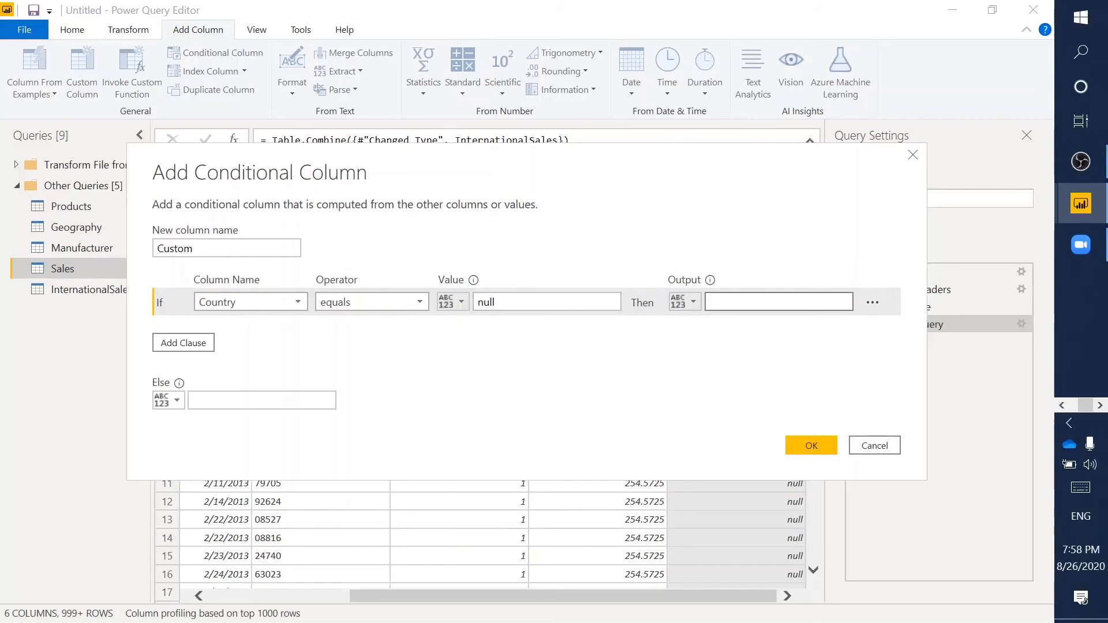
type("USA")
left_click(502, 302)
left_click(165, 402)
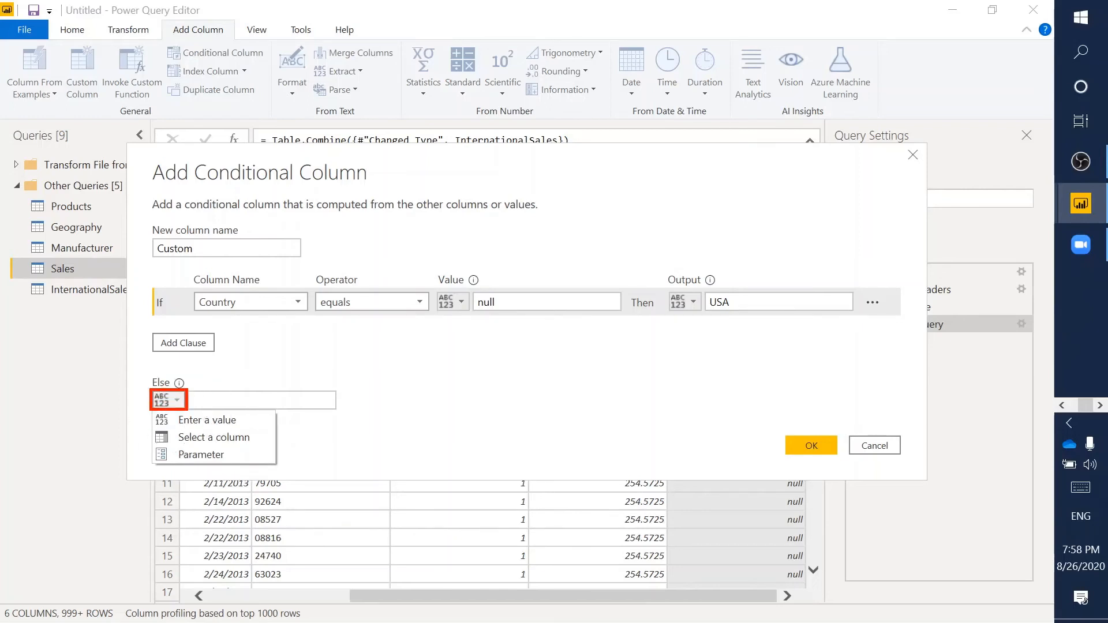
- Set the Else value to Select a column, using the existing Country column
left_click(185, 418)
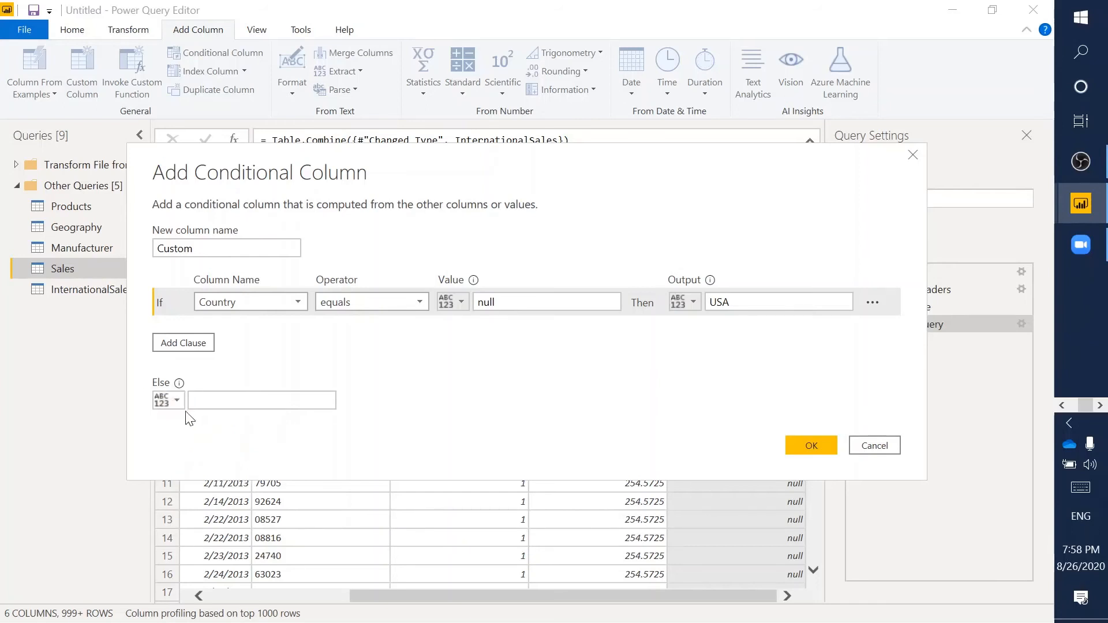
left_click(171, 400)
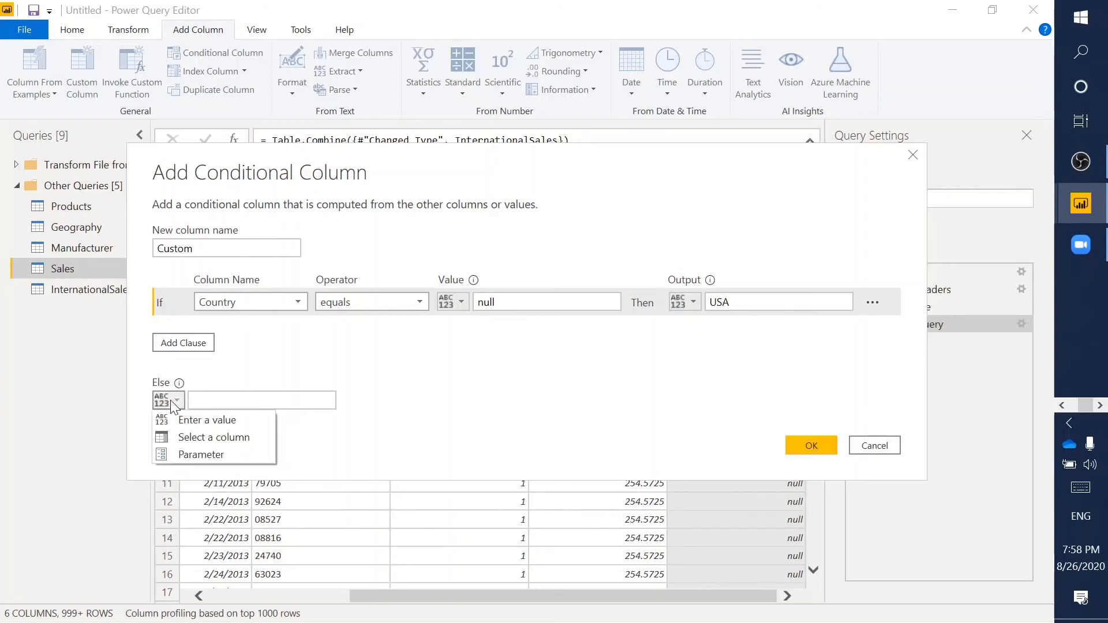
left_click(205, 437)
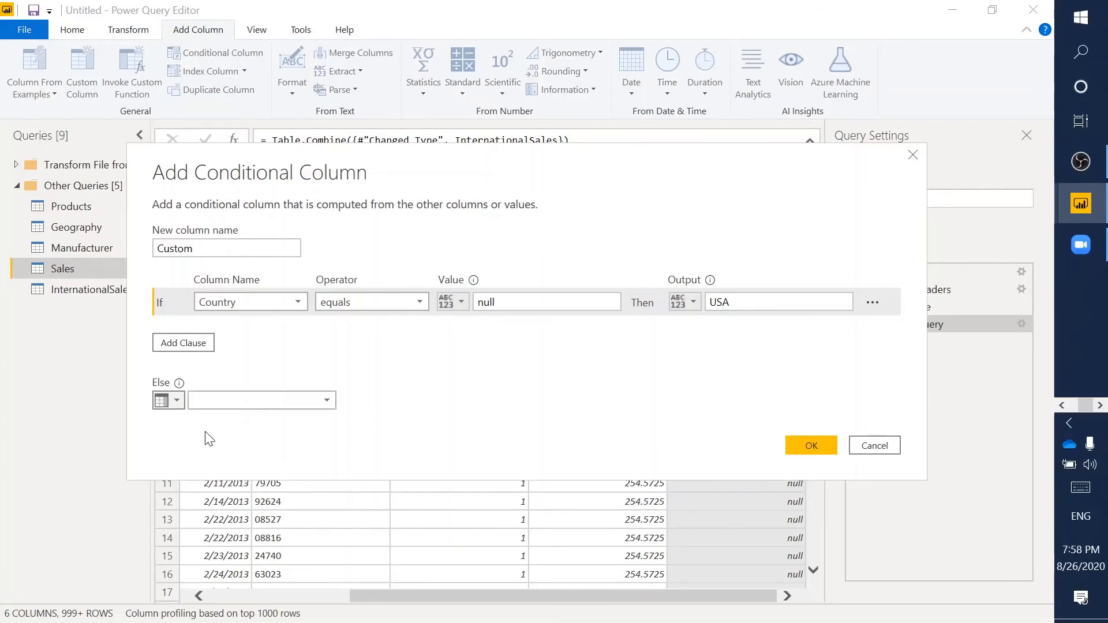
left_click(272, 408)
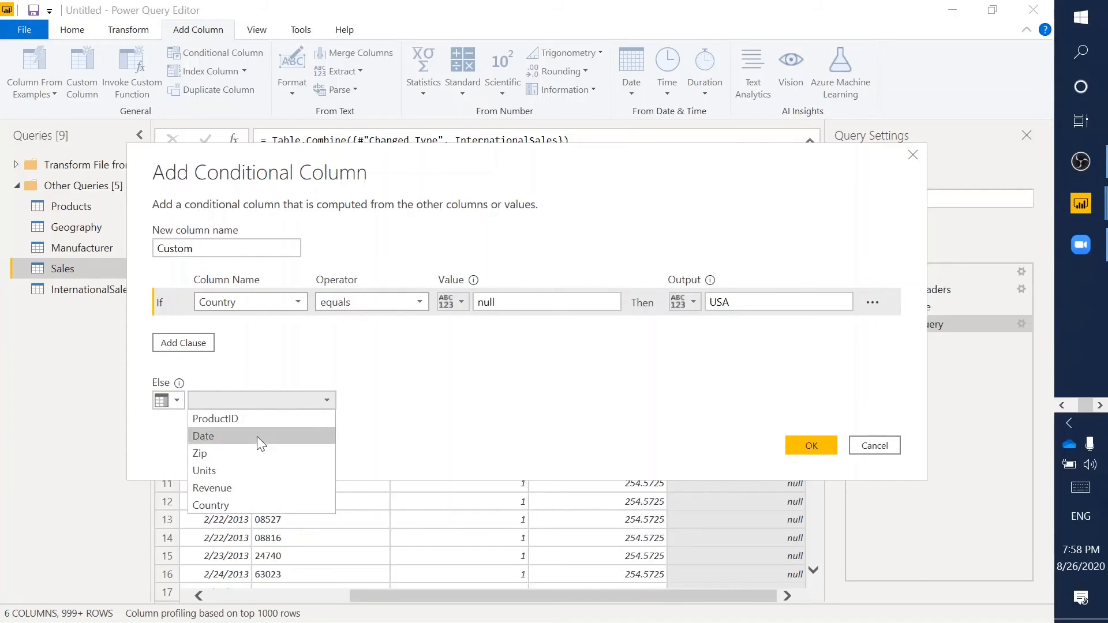
left_click(215, 505)
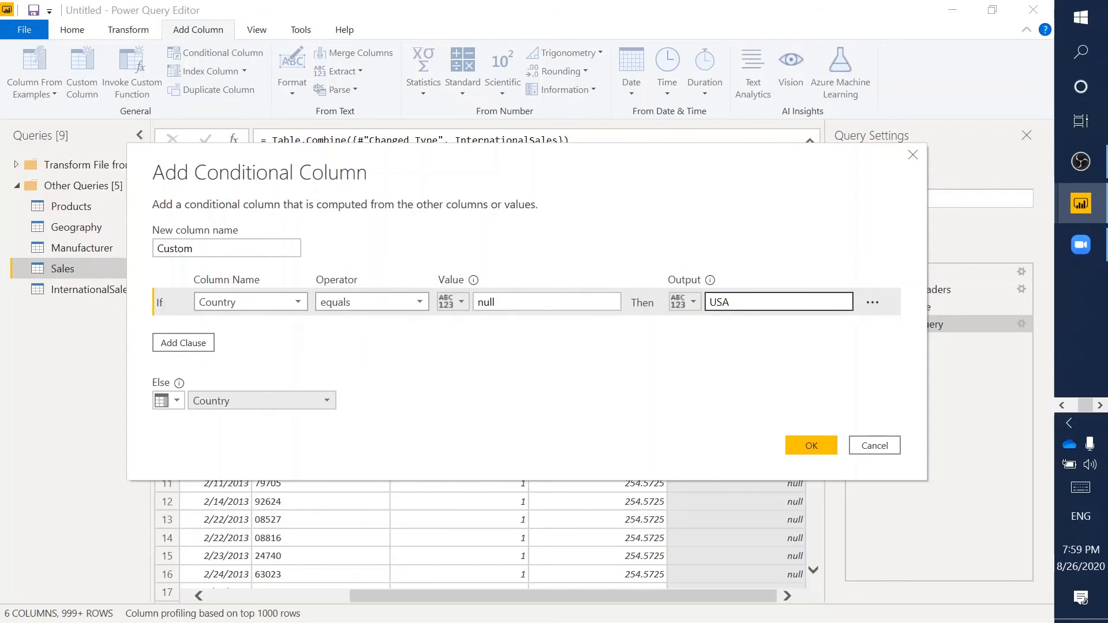
double_click(717, 301)
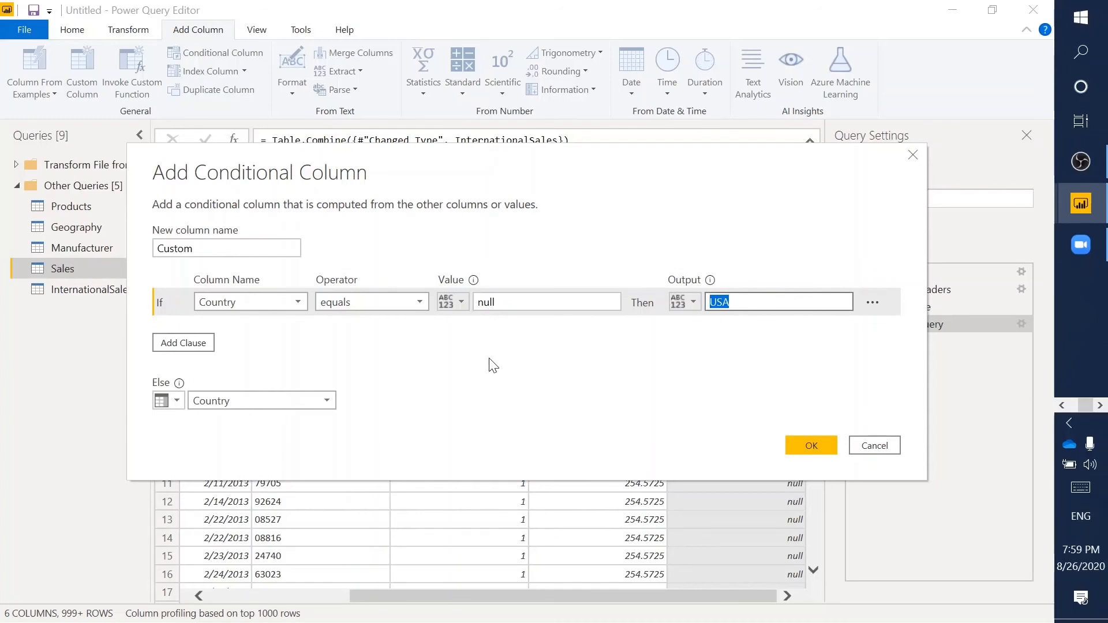
double_click(485, 302)
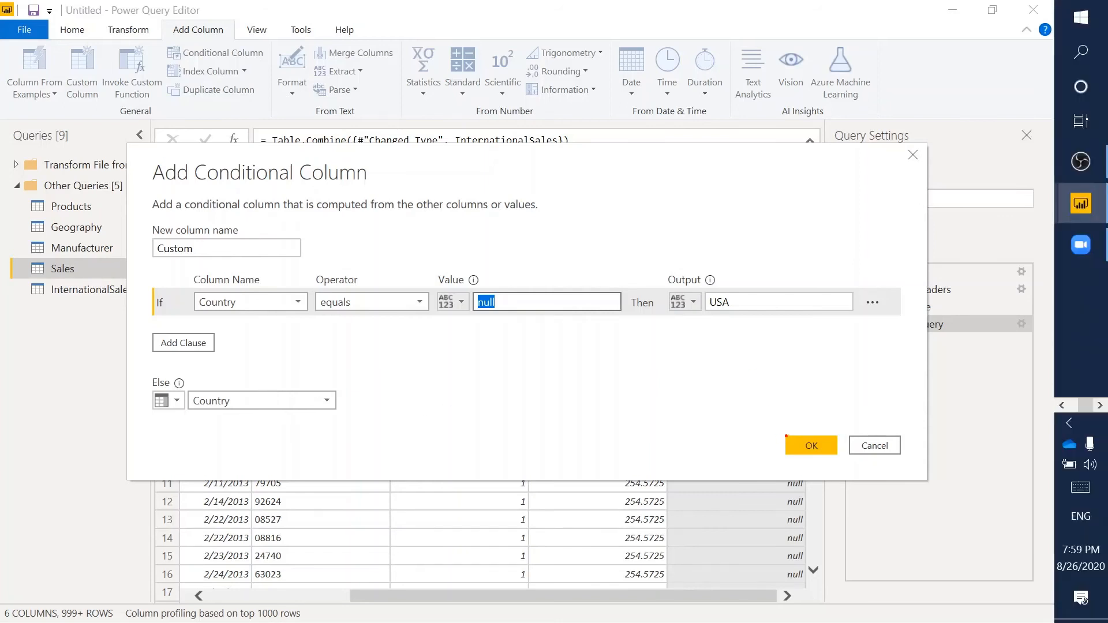
left_click_drag(781, 432, 844, 460)
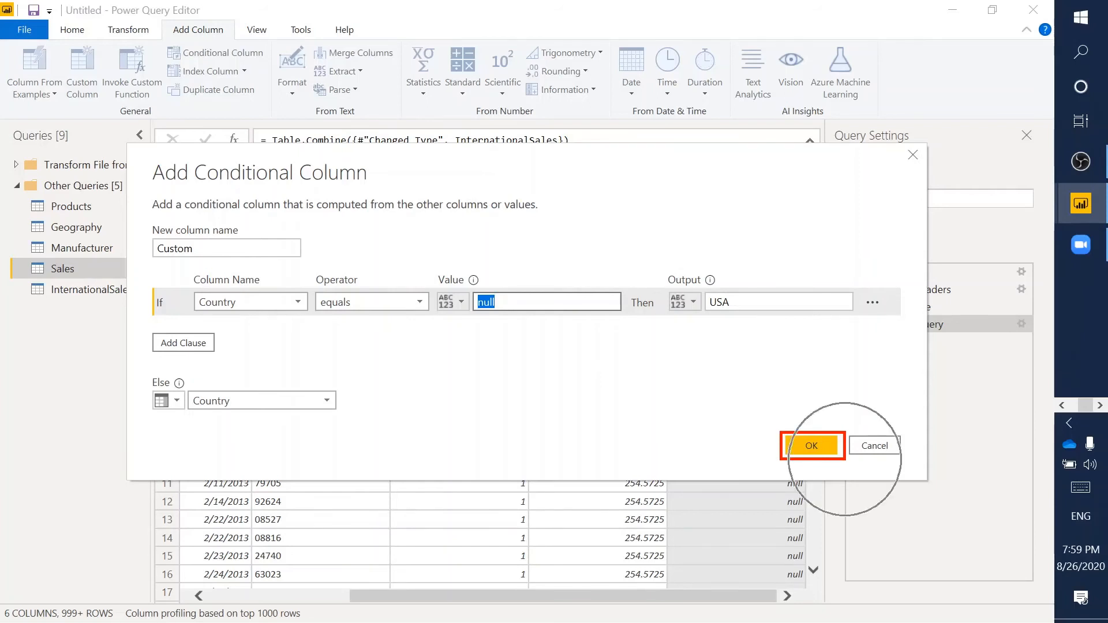
key("XF86AudioMute")
- Add the Custom conditional column to the Sales query
left_click(812, 445)
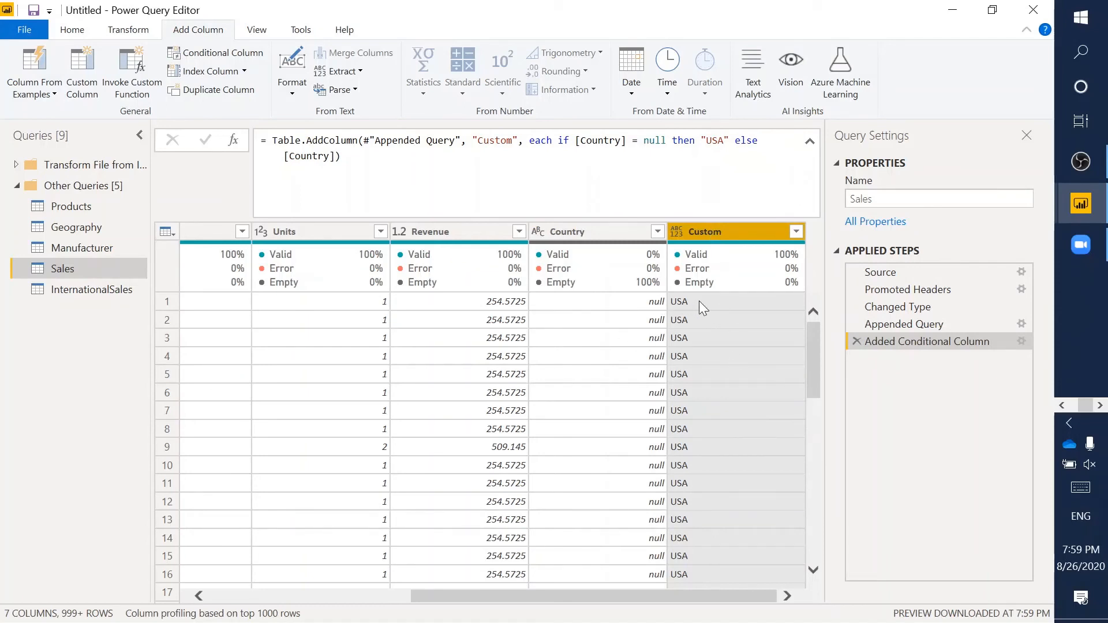
scroll(713, 381, "down", 5)
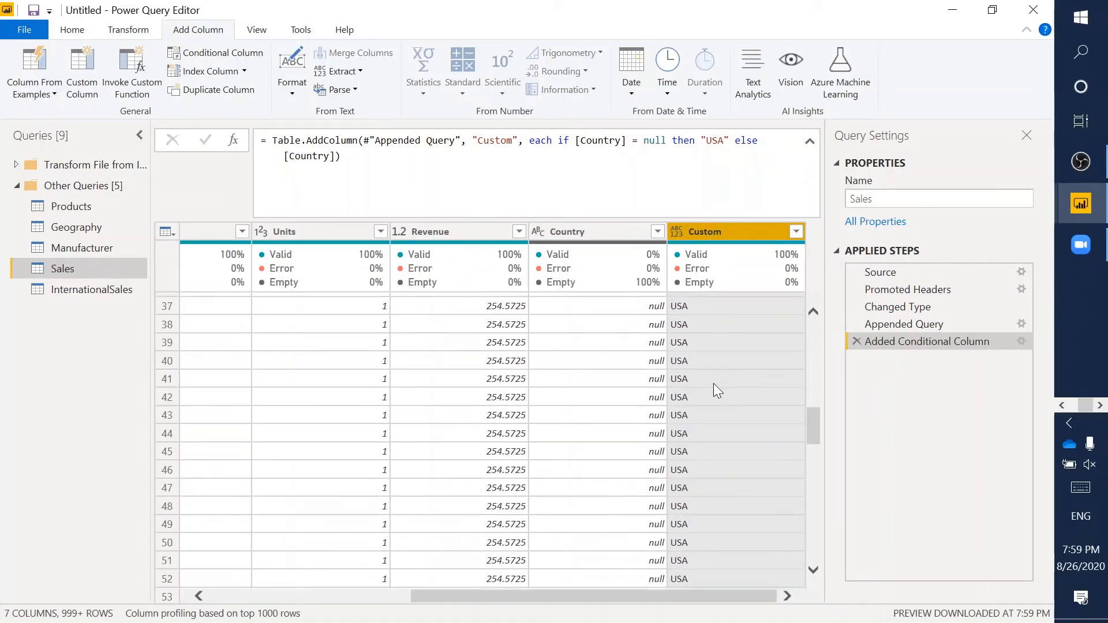
scroll(713, 383, "up", 5)
- Review the full list of Custom values to confirm the countries and USA entries
left_click(796, 232)
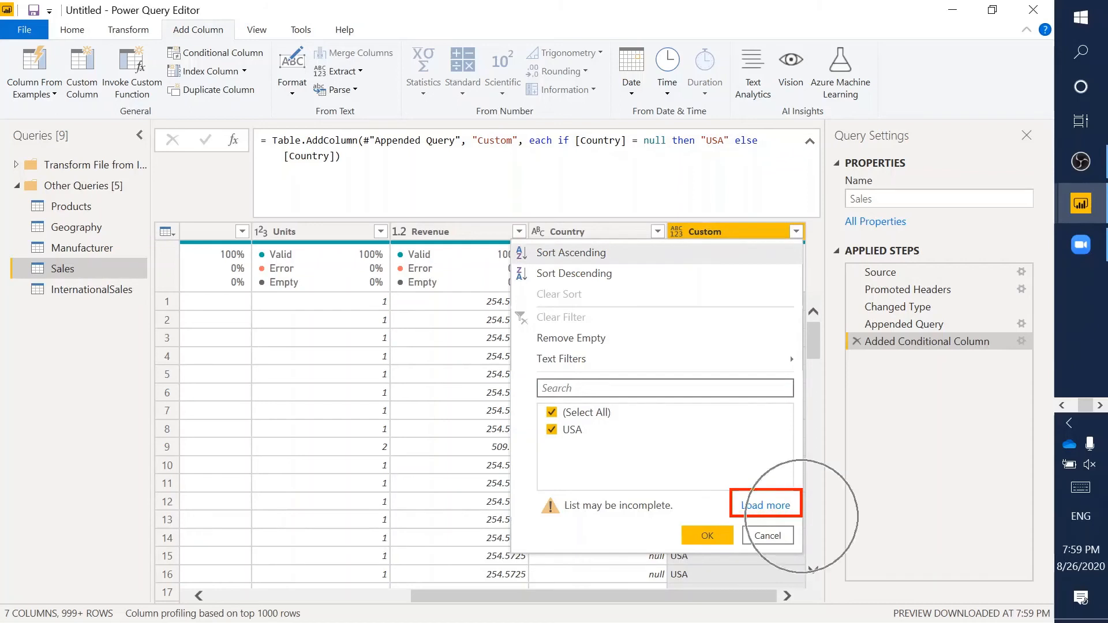
left_click(797, 231)
left_click(797, 231)
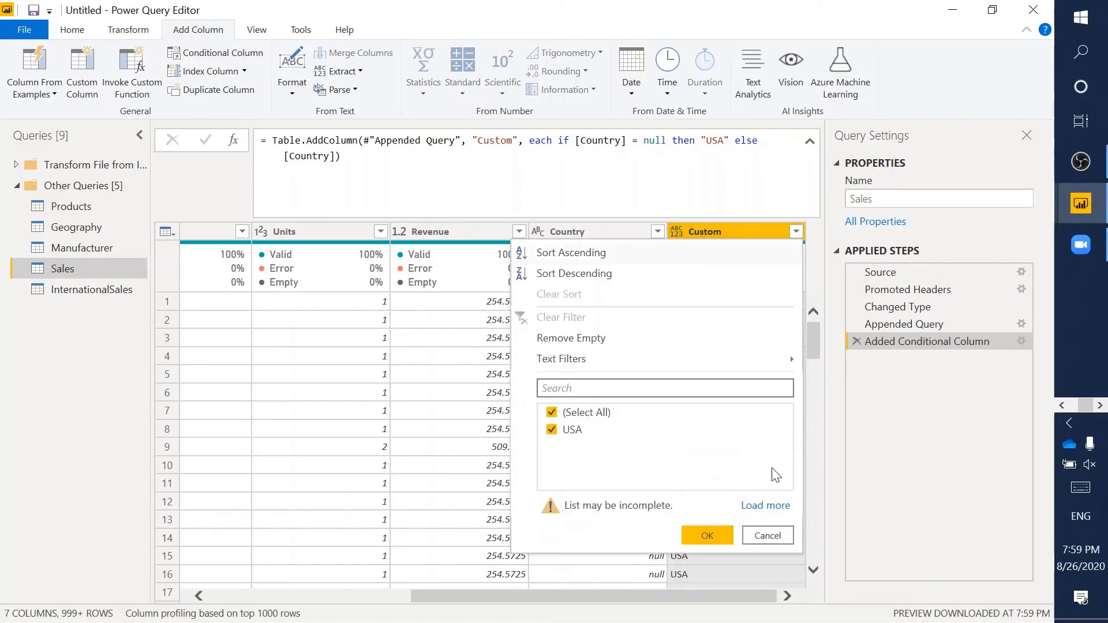
left_click(758, 507)
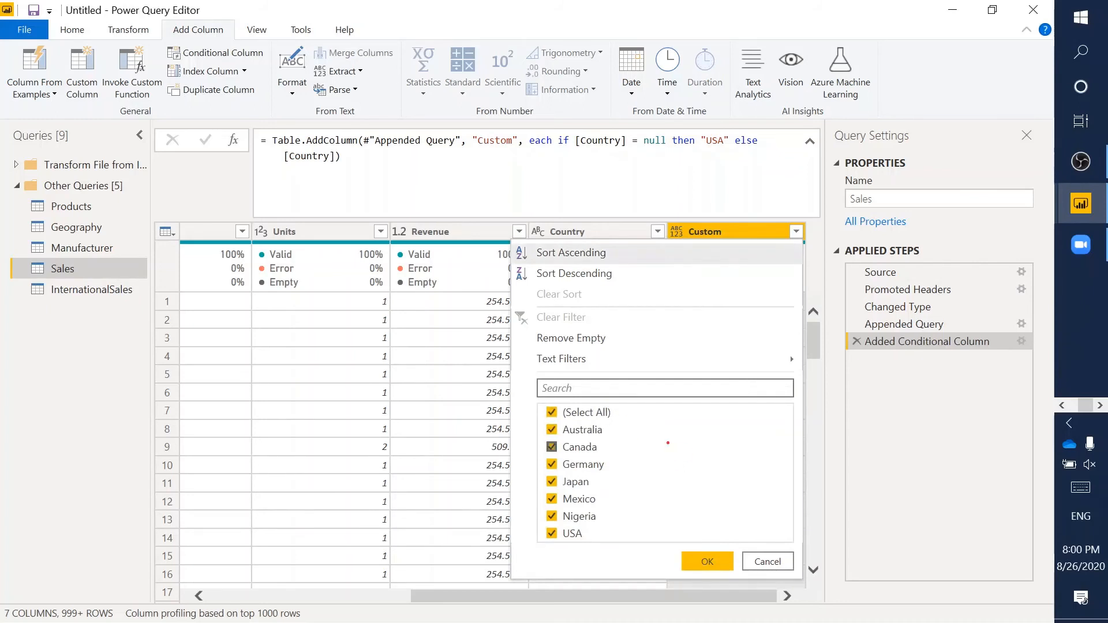
left_click_drag(530, 405, 616, 543)
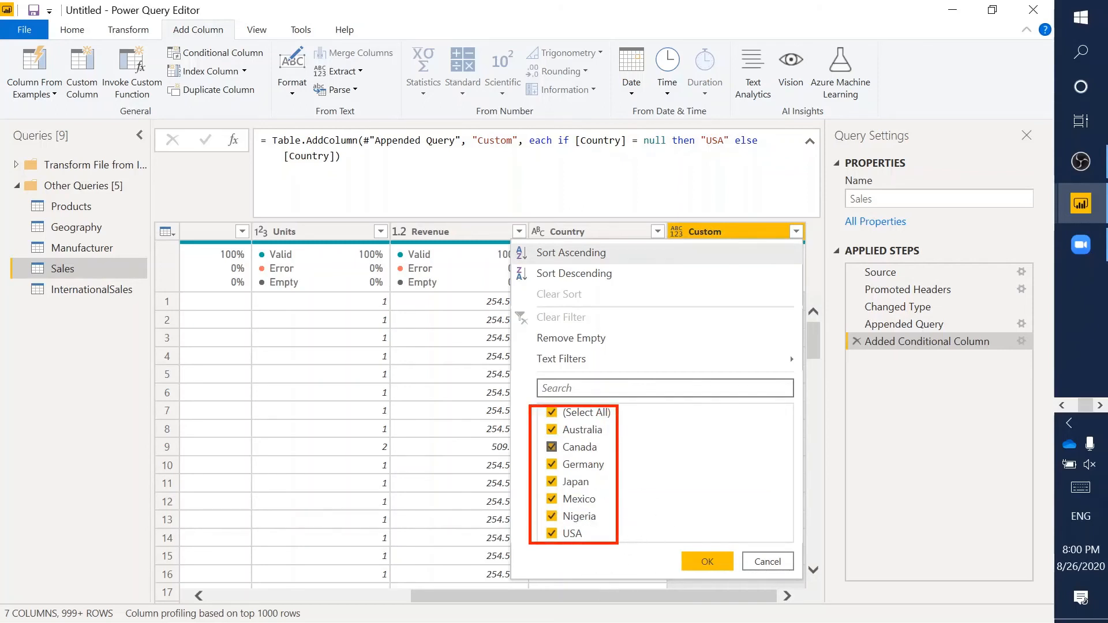
key("Escape")
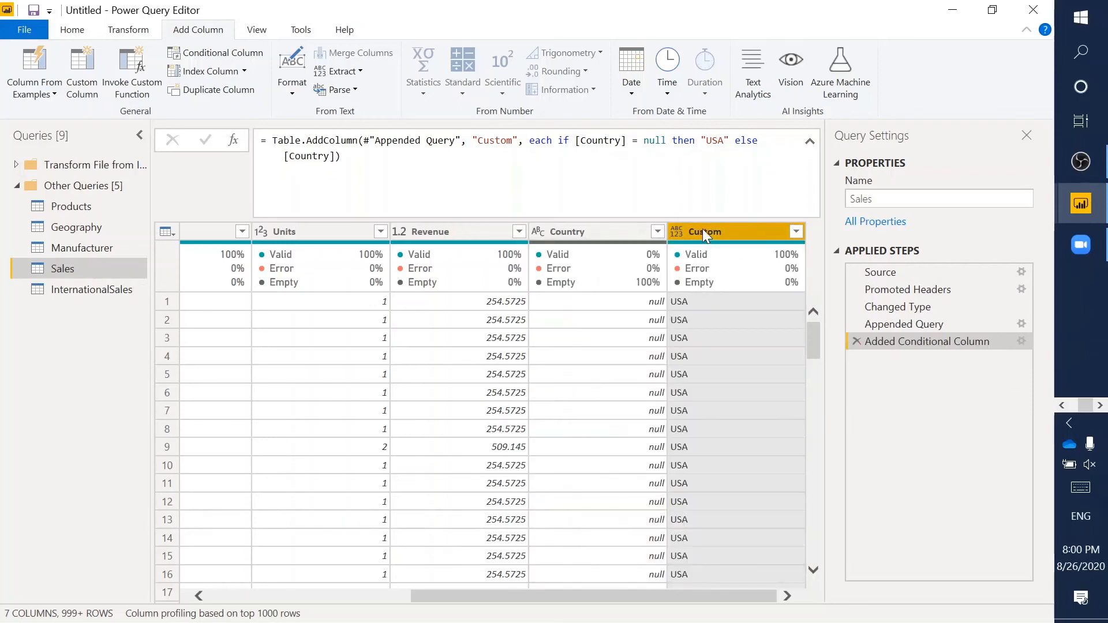
- Remove the original empty Country column, leaving six columns with Custom last
left_click(592, 234)
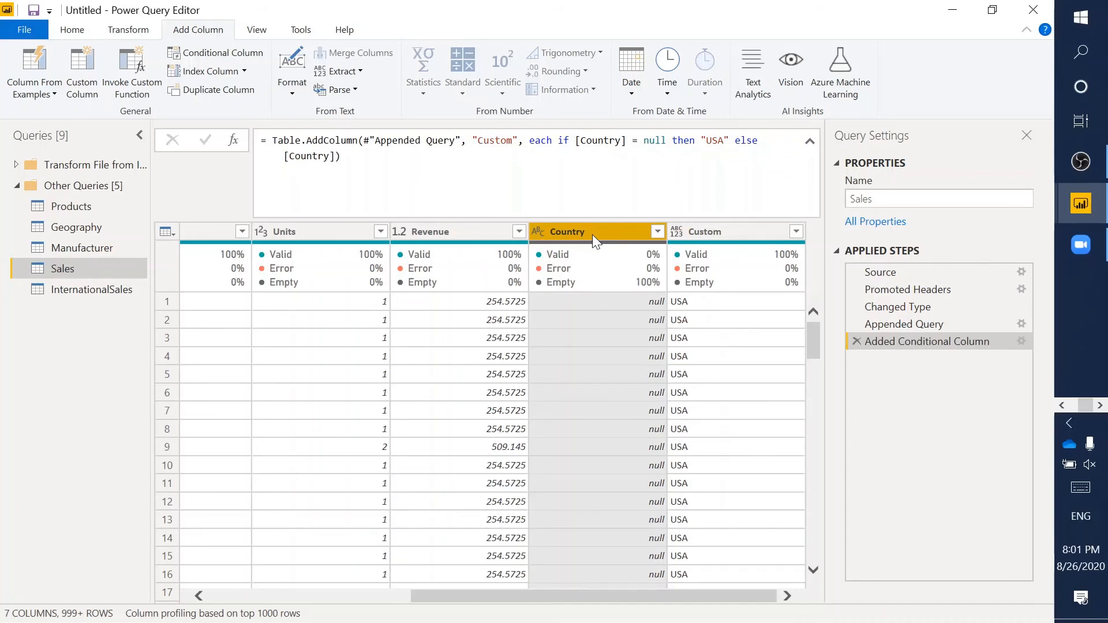
left_click(733, 228)
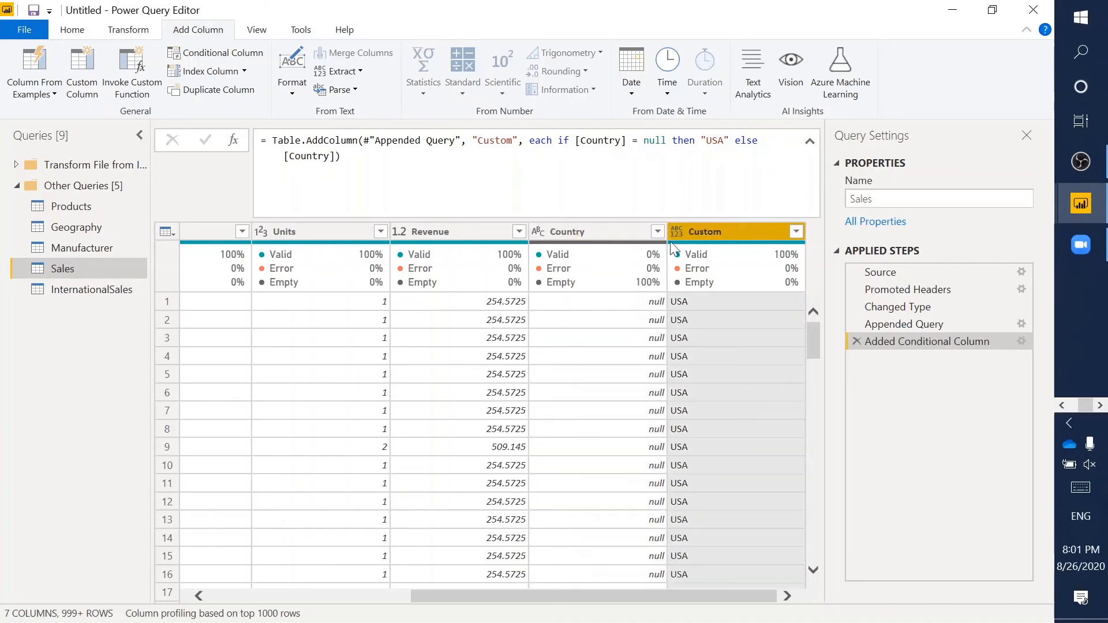
left_click(594, 233)
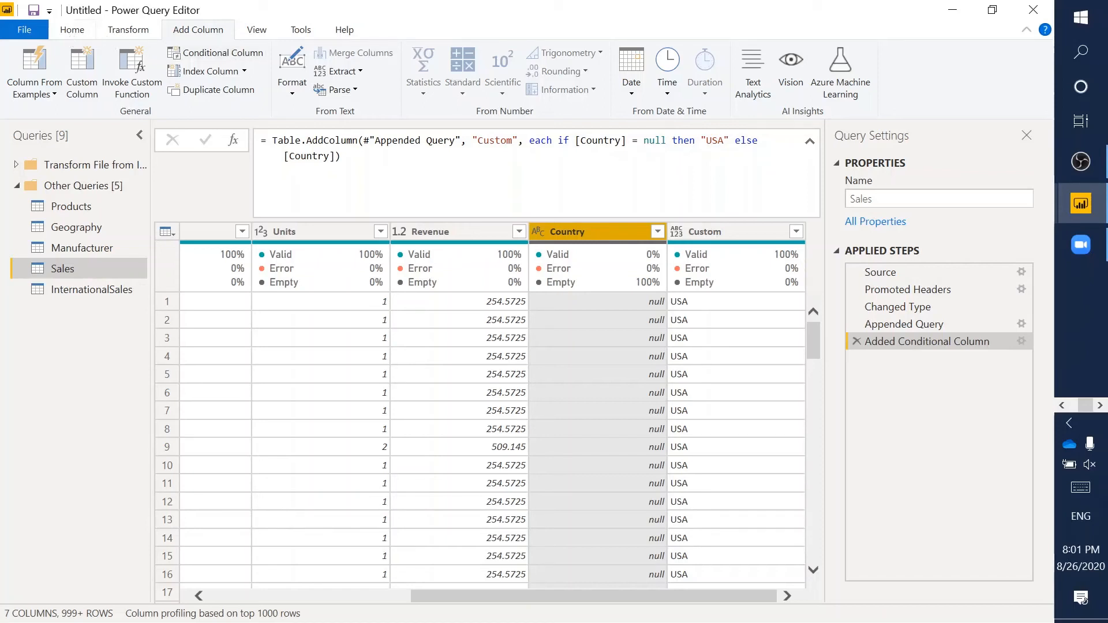
left_click(72, 30)
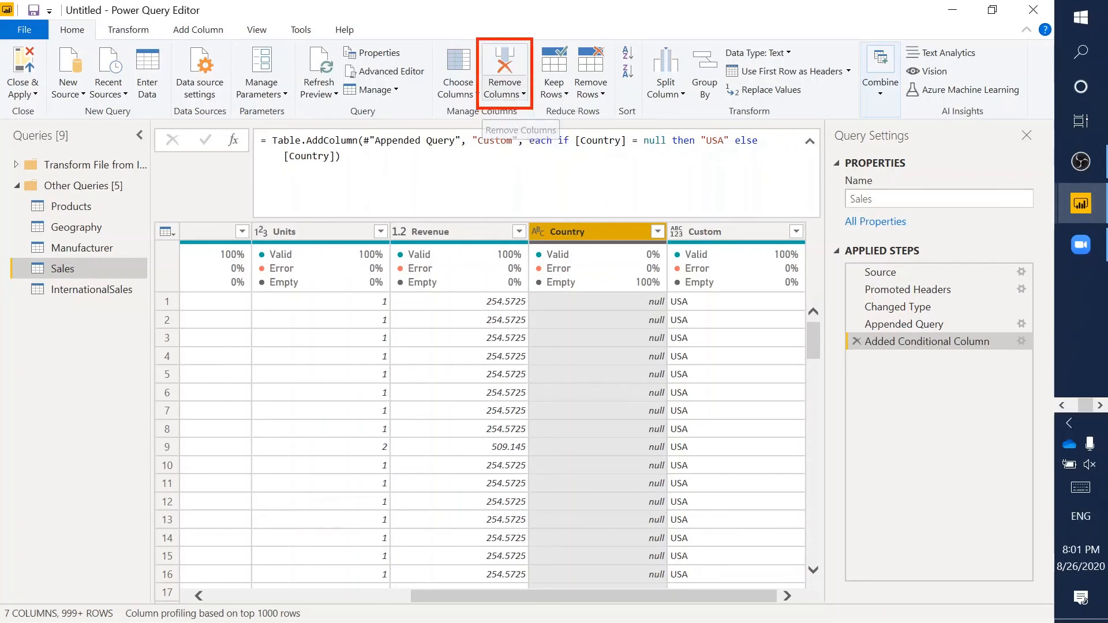
left_click(505, 93)
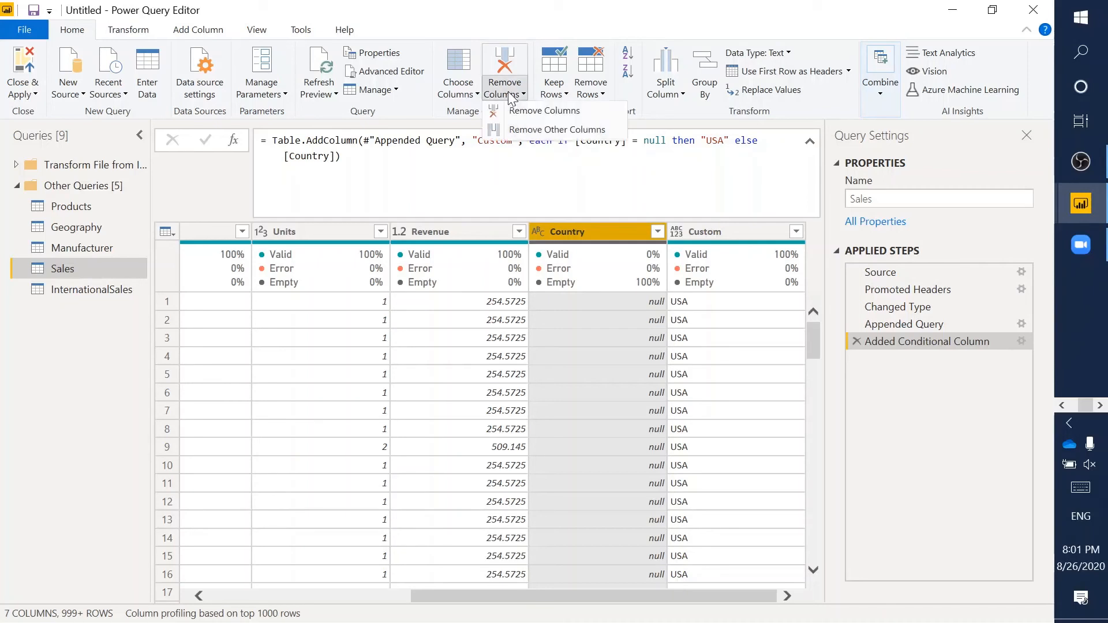
left_click(532, 115)
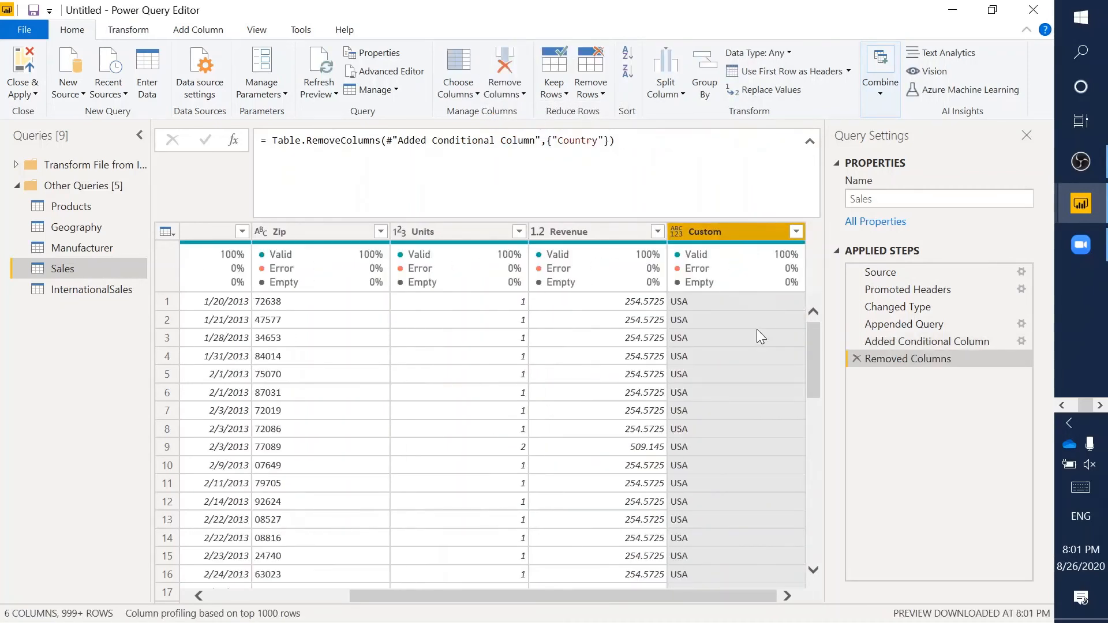
- Rename the Custom column header to Country
double_click(718, 231)
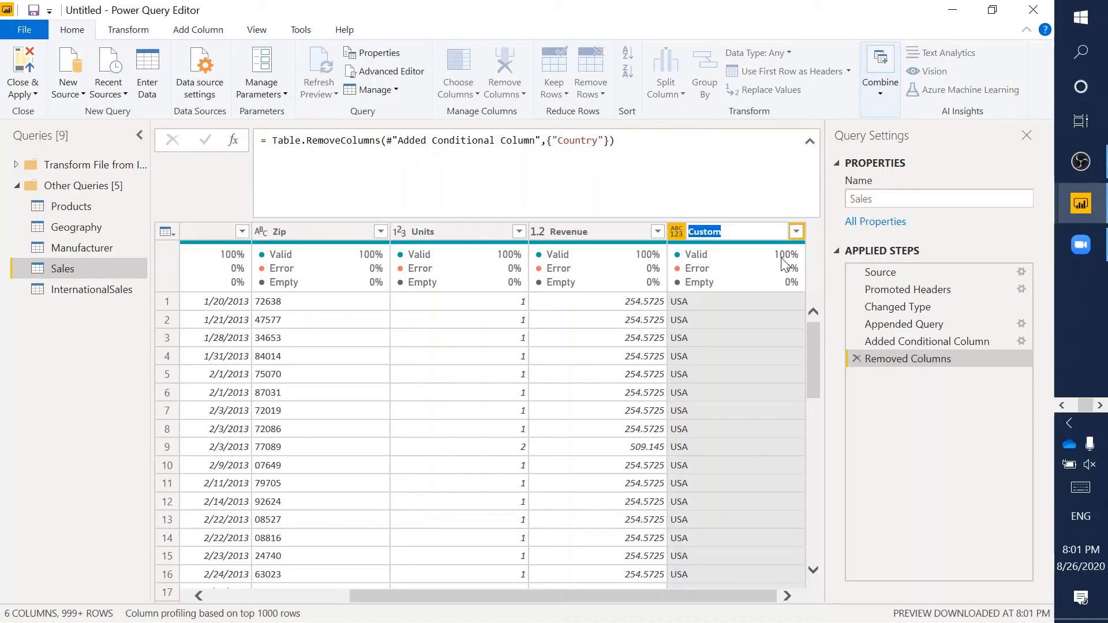
type("Country")
key("Return")
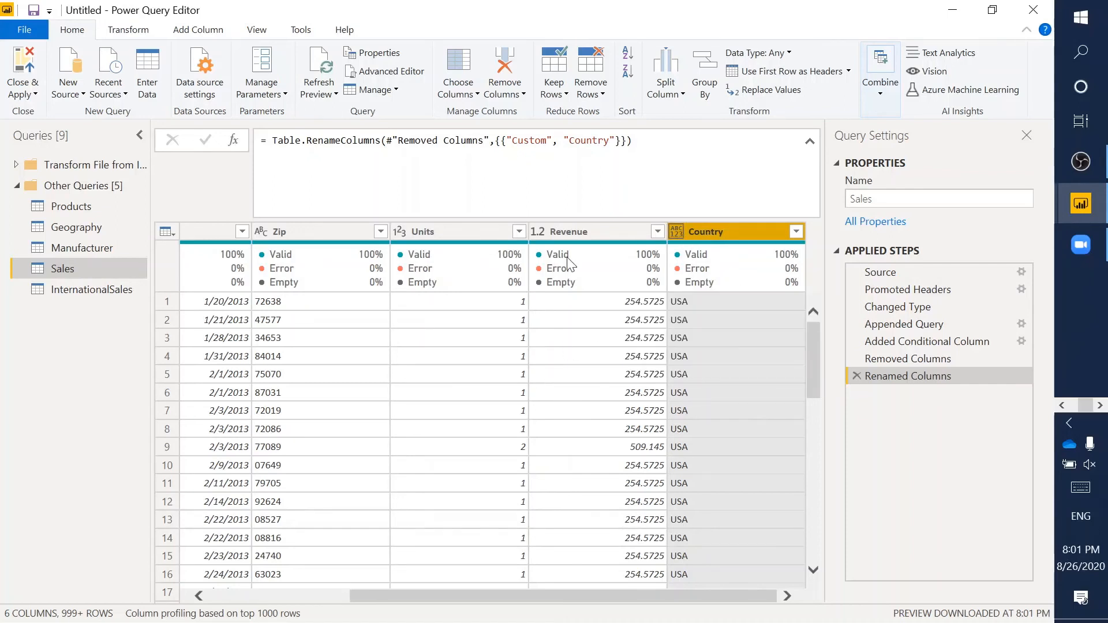
mouse_move(444, 280)
scroll(331, 315, "left", 3)
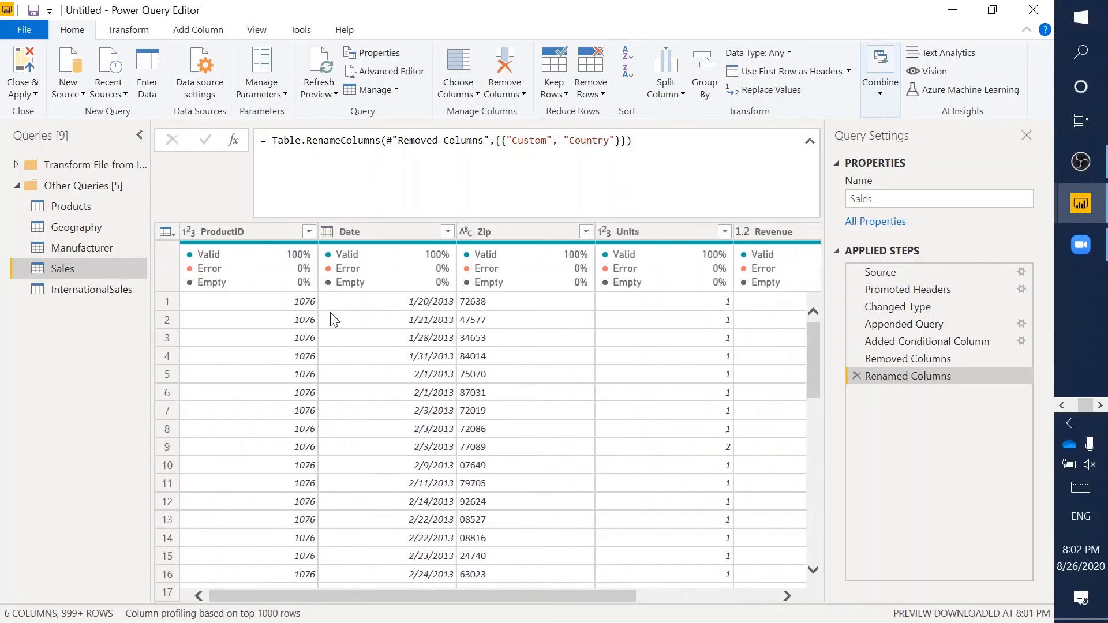
scroll(332, 315, "right", 3)
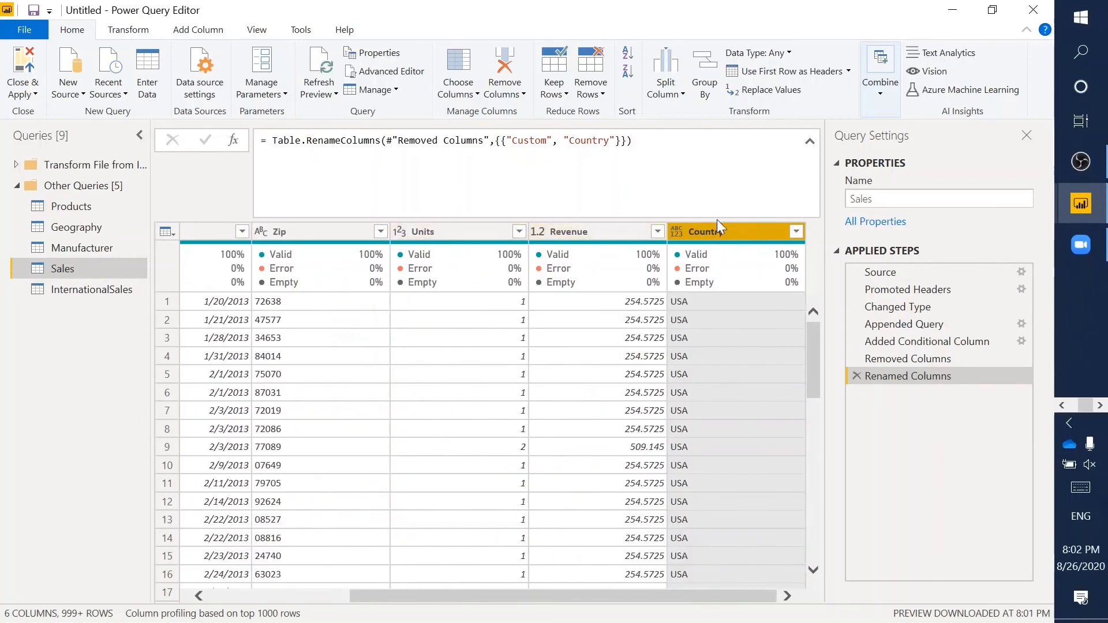
- Change the Sales query's Country column data type to Text
left_click(676, 232)
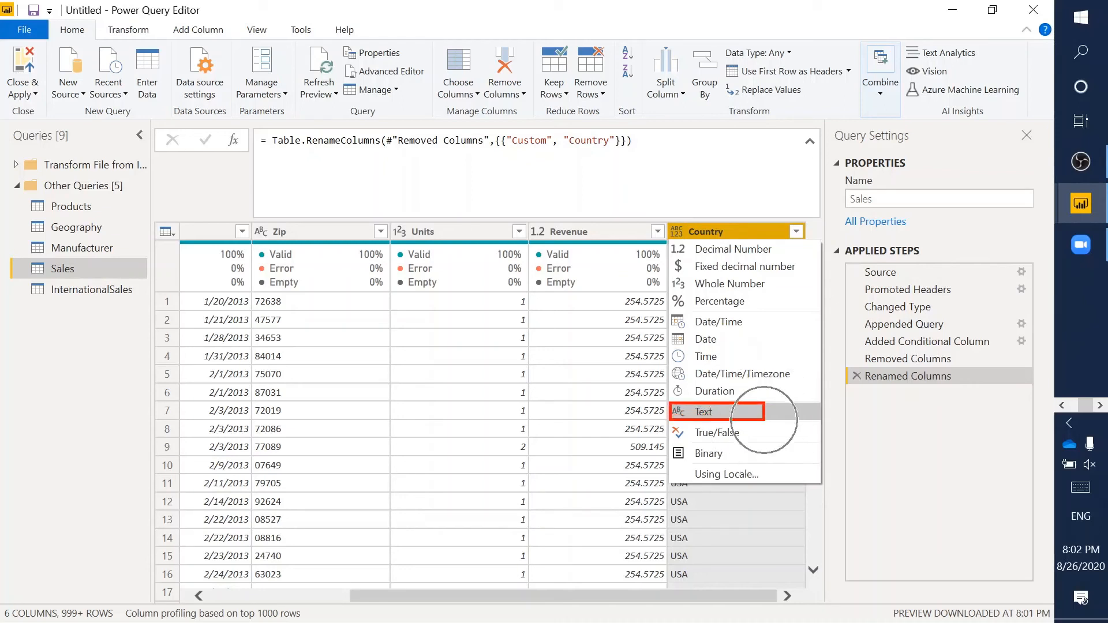
key("Escape")
left_click(676, 232)
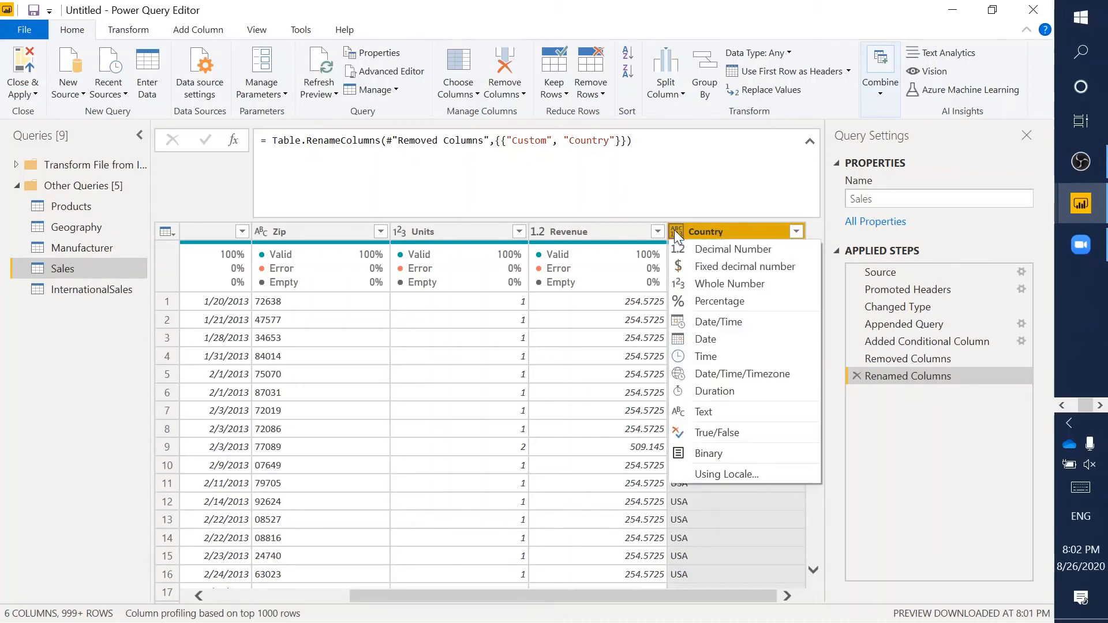
left_click(726, 412)
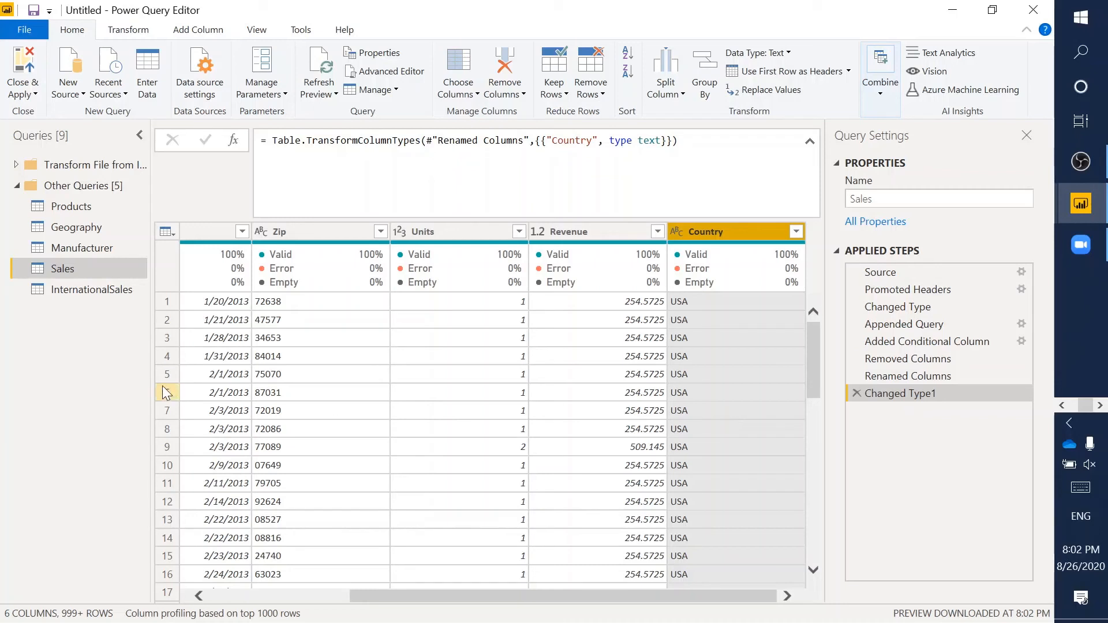
- Turn off Enable load for the InternationalSales query and verify it stays unchecked
left_click(67, 290)
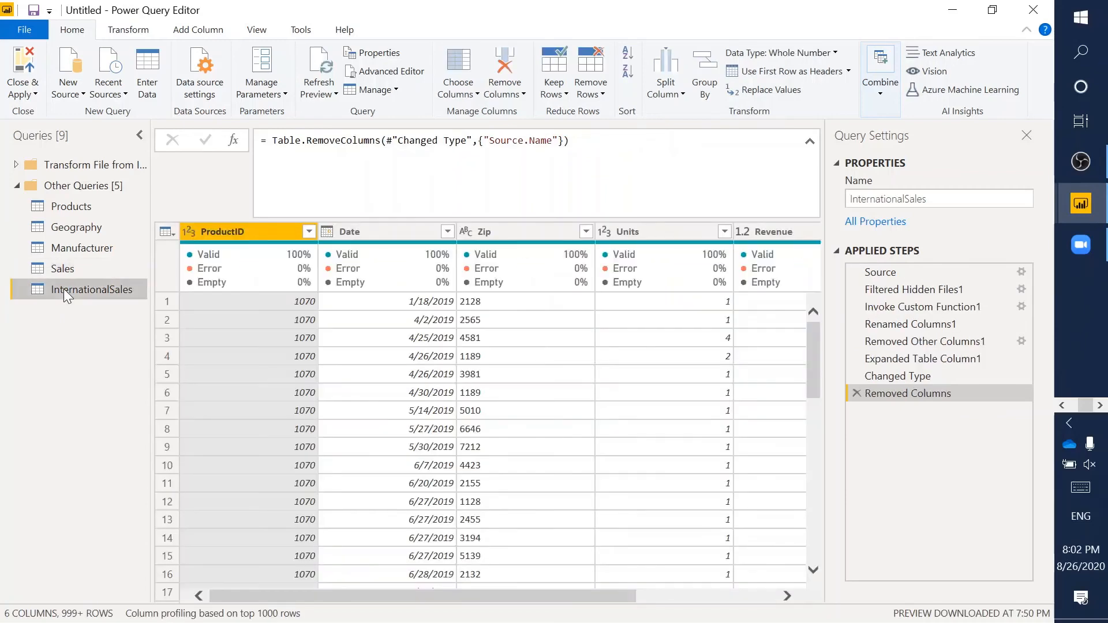
right_click(65, 294)
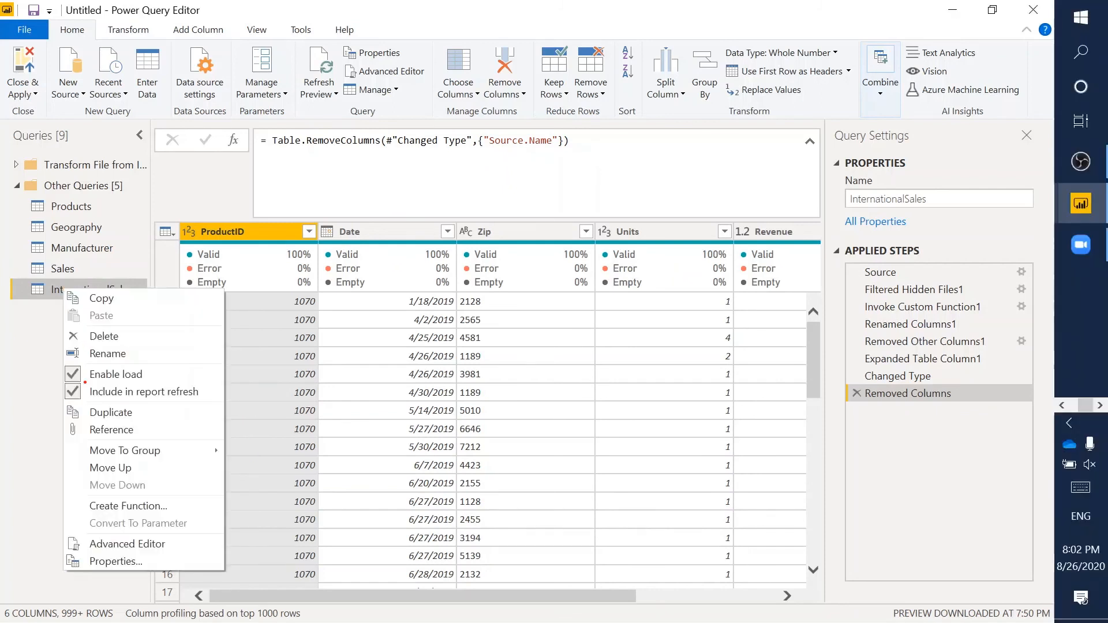
left_click_drag(60, 363, 199, 383)
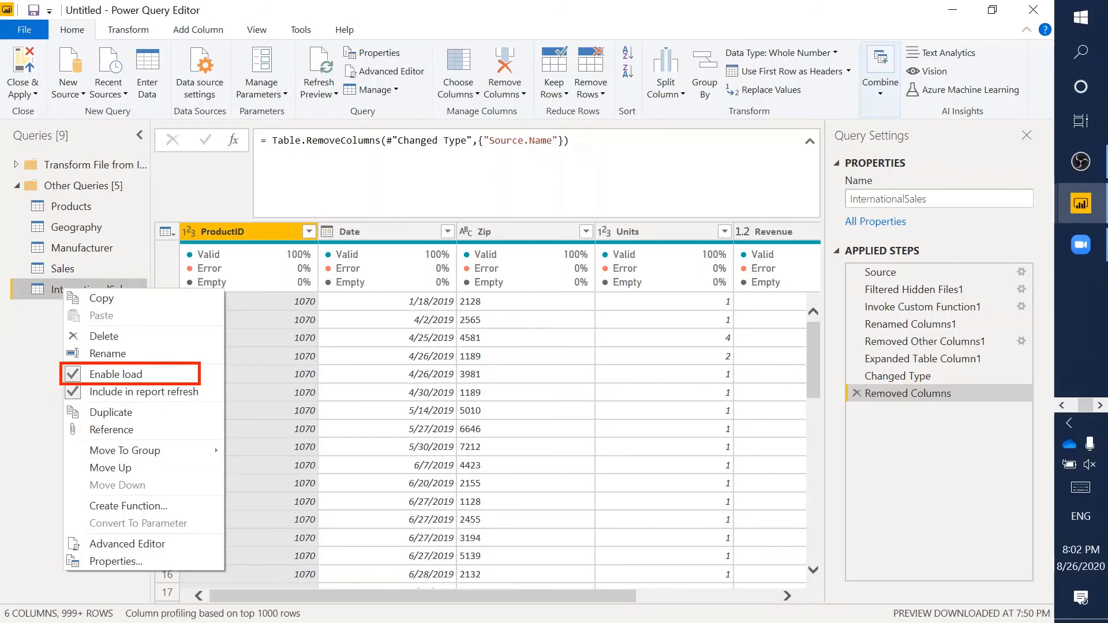
key("Escape")
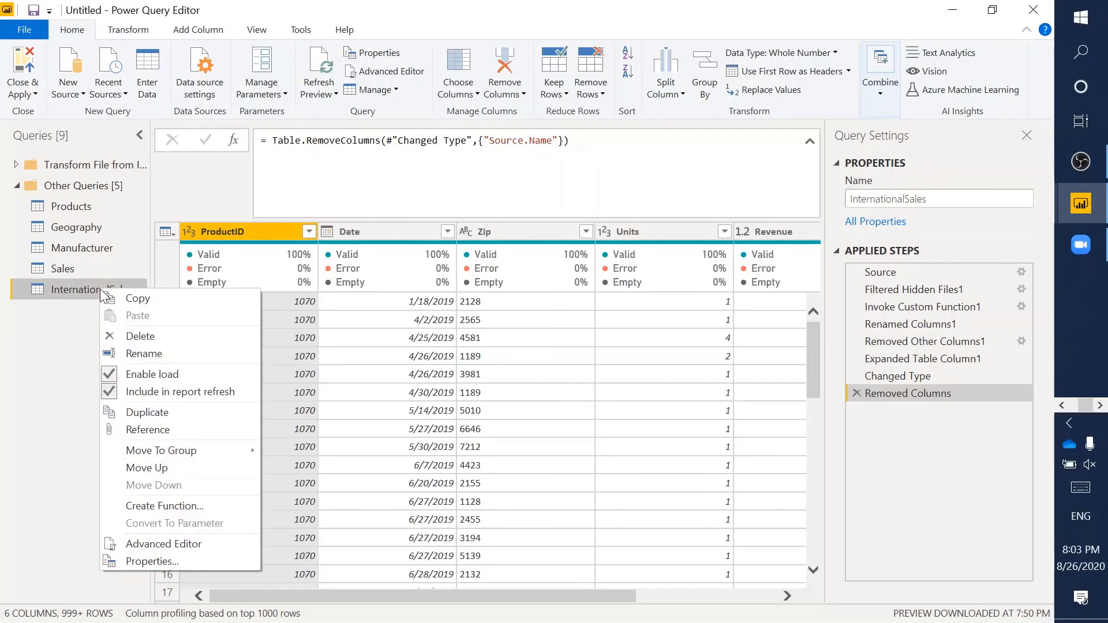
right_click(99, 288)
left_click(185, 375)
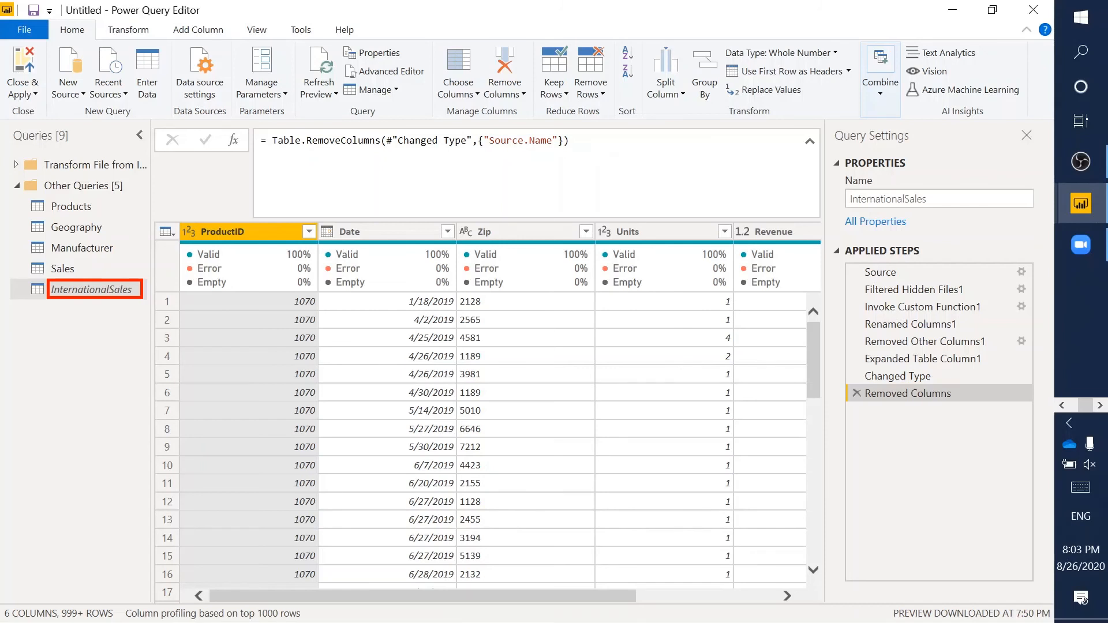
right_click(86, 286)
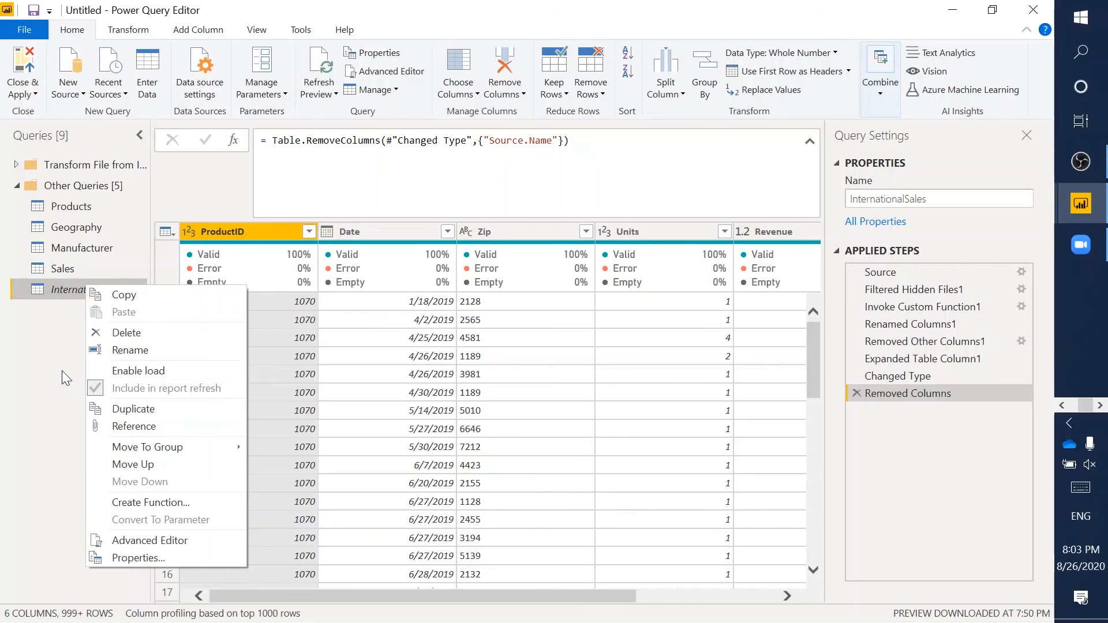
left_click(68, 272)
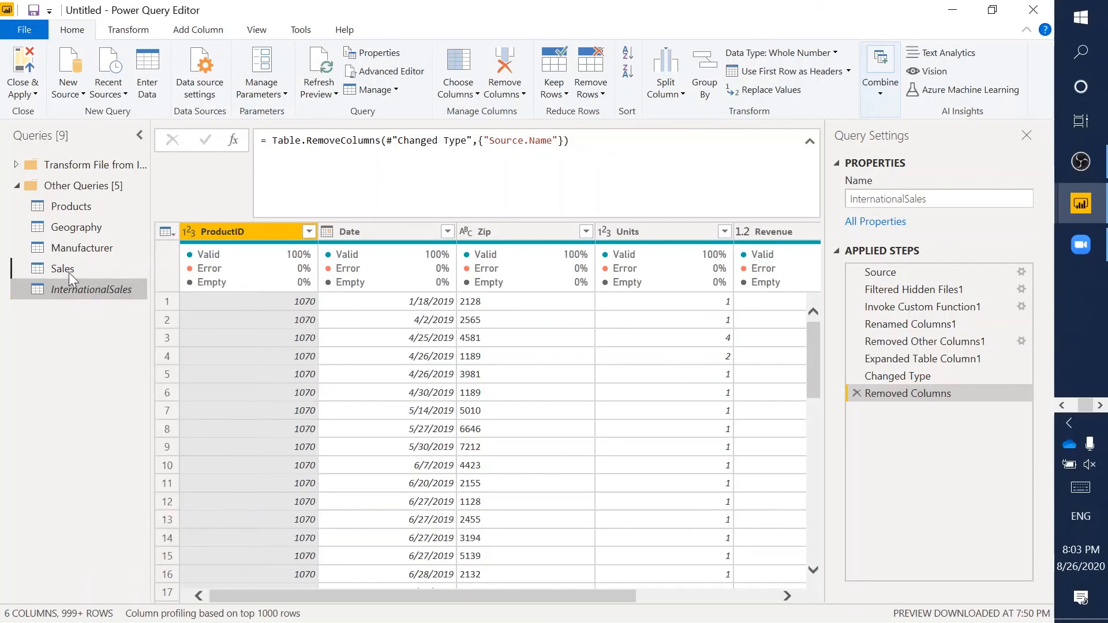
- Return to the Sales query and select its Date column
left_click(68, 272)
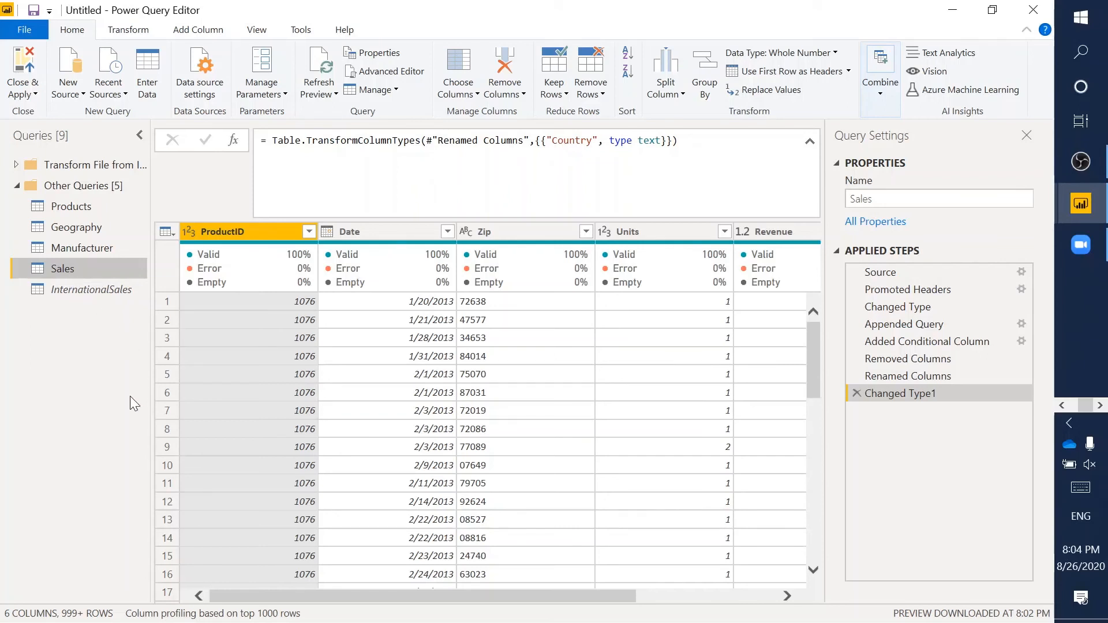
scroll(420, 427, "right", 5)
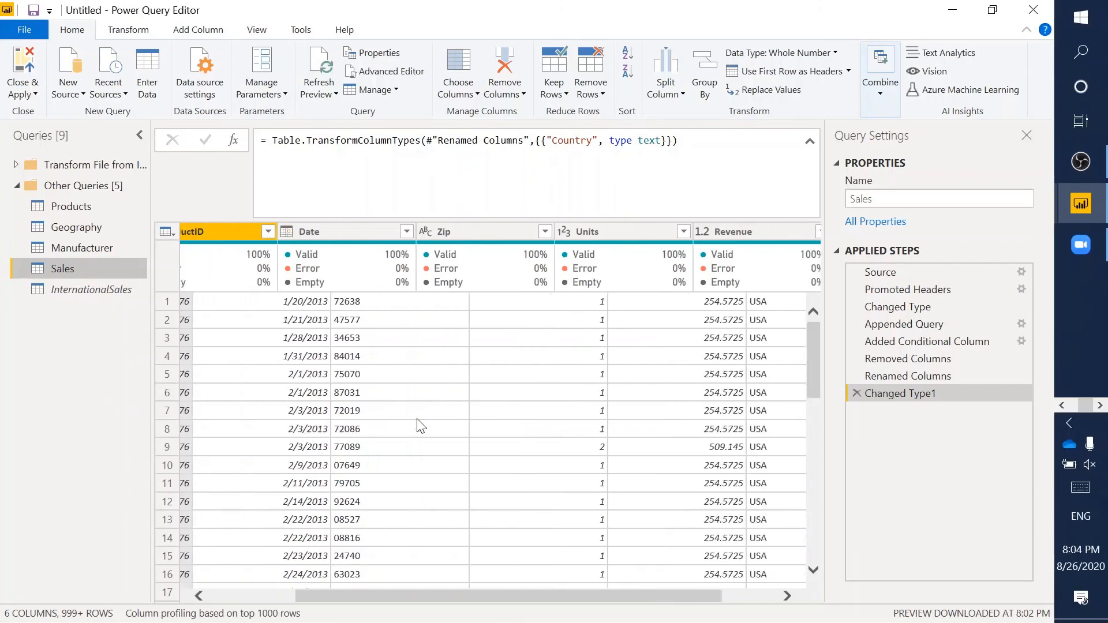
scroll(420, 427, "left", 5)
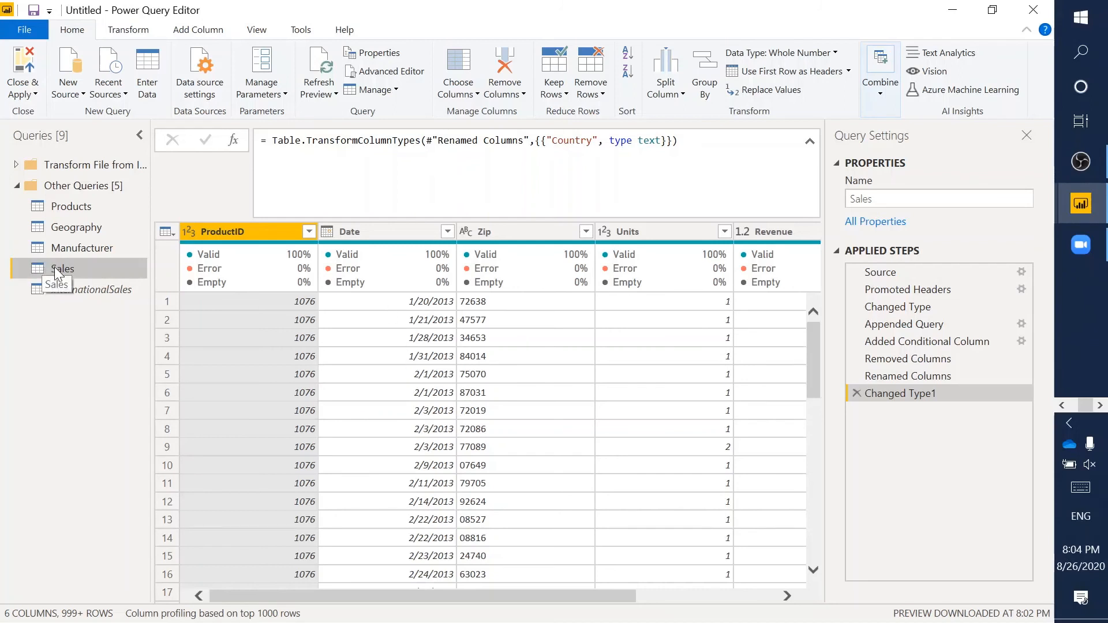
left_click(393, 240)
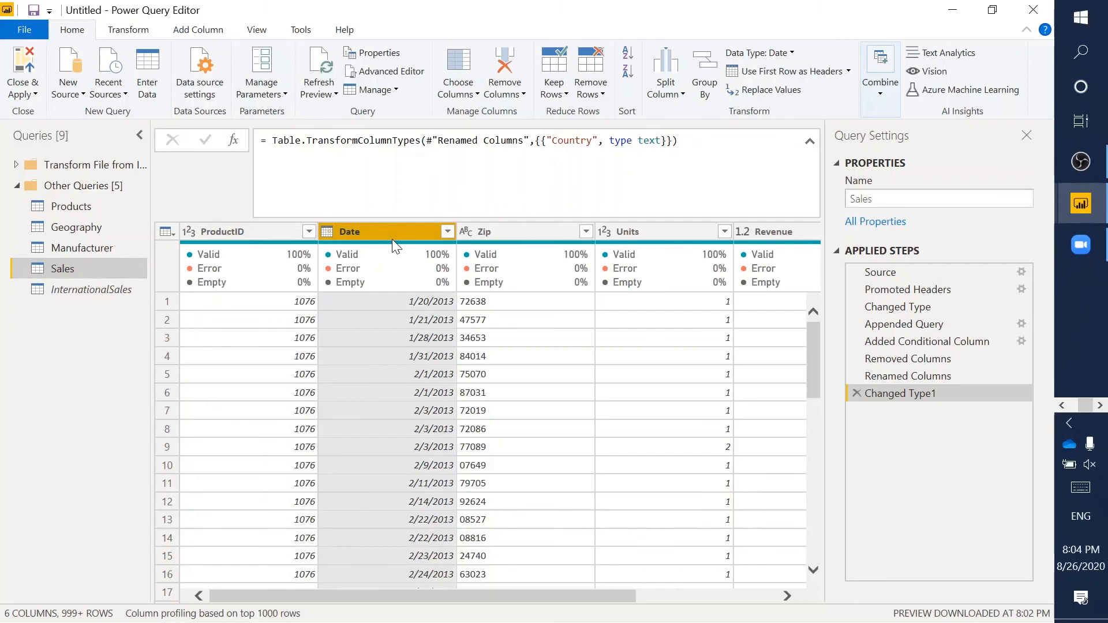
right_click(393, 247)
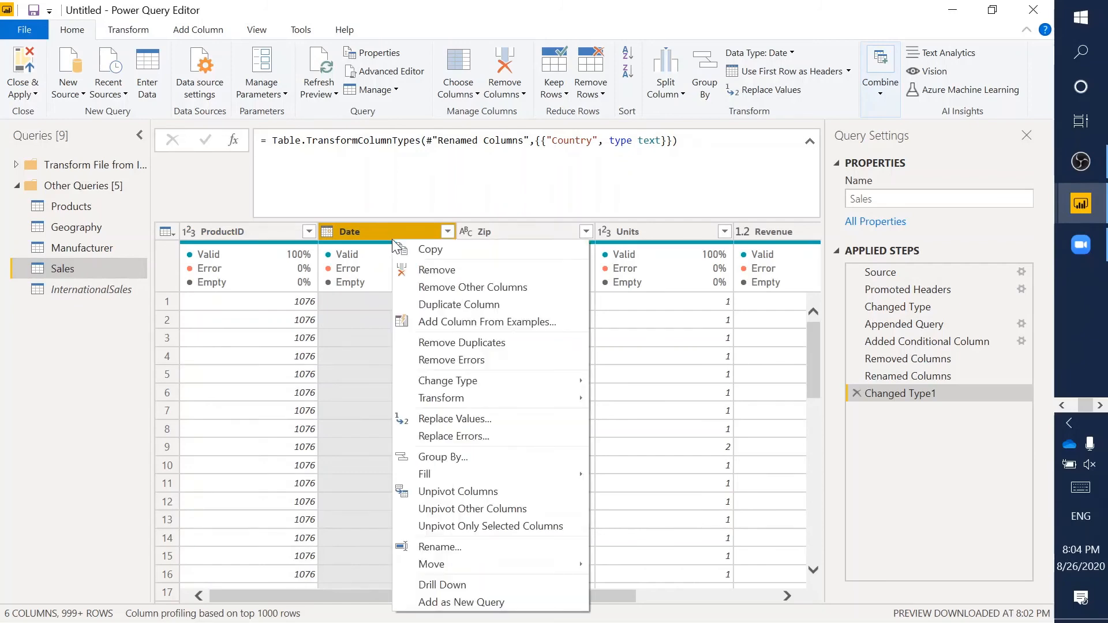
right_click(364, 230)
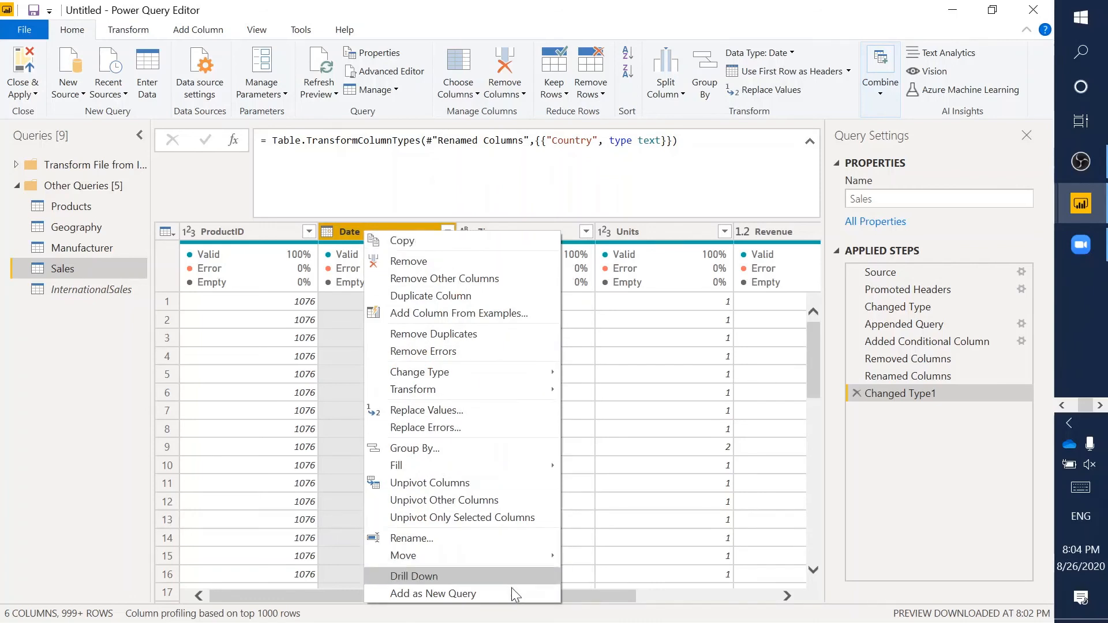
mouse_move(456, 387)
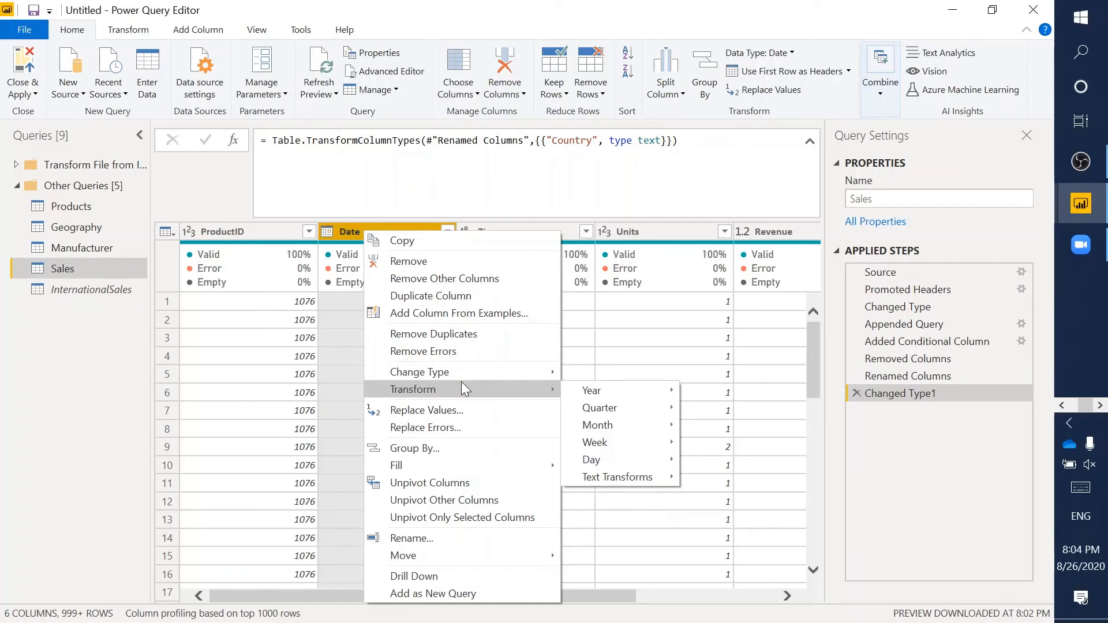
left_click(361, 187)
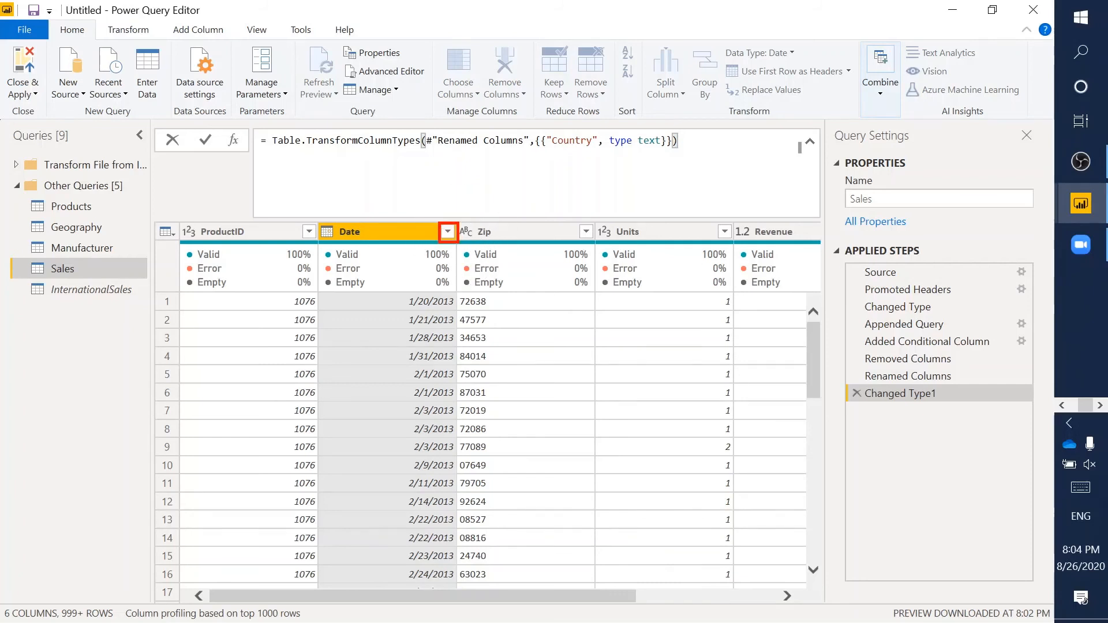
- From the Date column's filter menu, choose Date Filters > In the Previous…
left_click(451, 234)
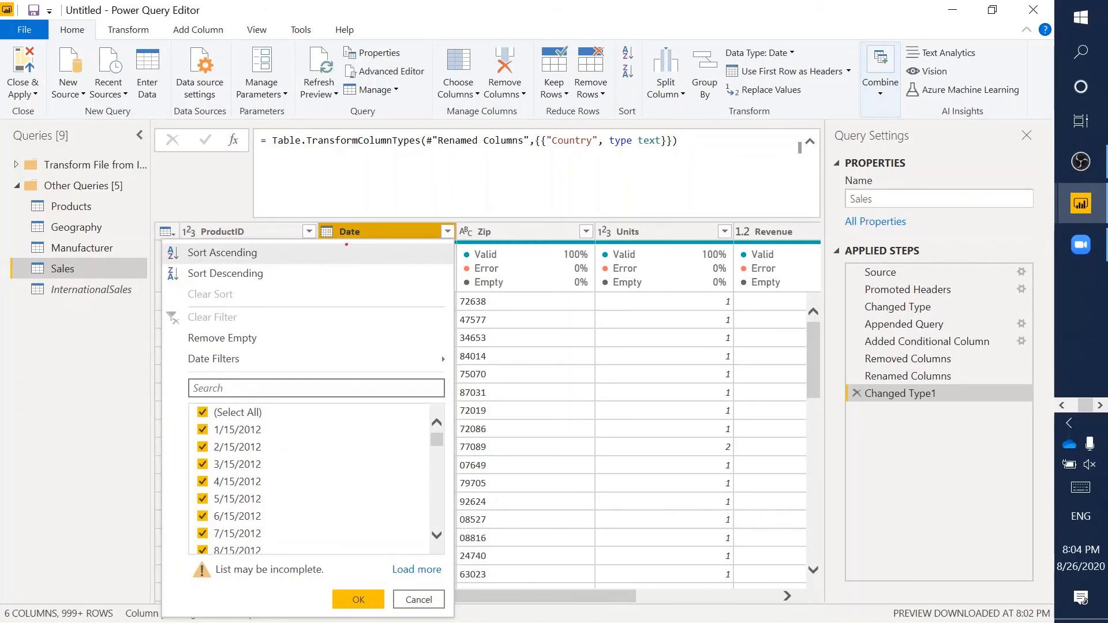
left_click_drag(162, 242, 453, 614)
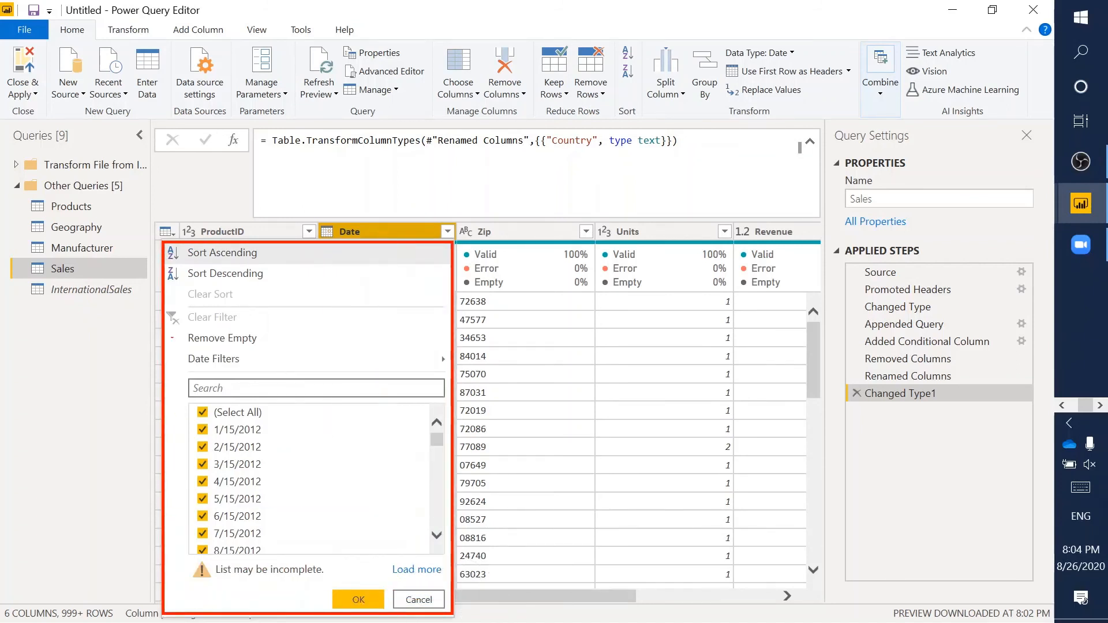
mouse_move(171, 348)
left_mouse_down()
mouse_move(317, 368)
mouse_move(449, 368)
left_mouse_up()
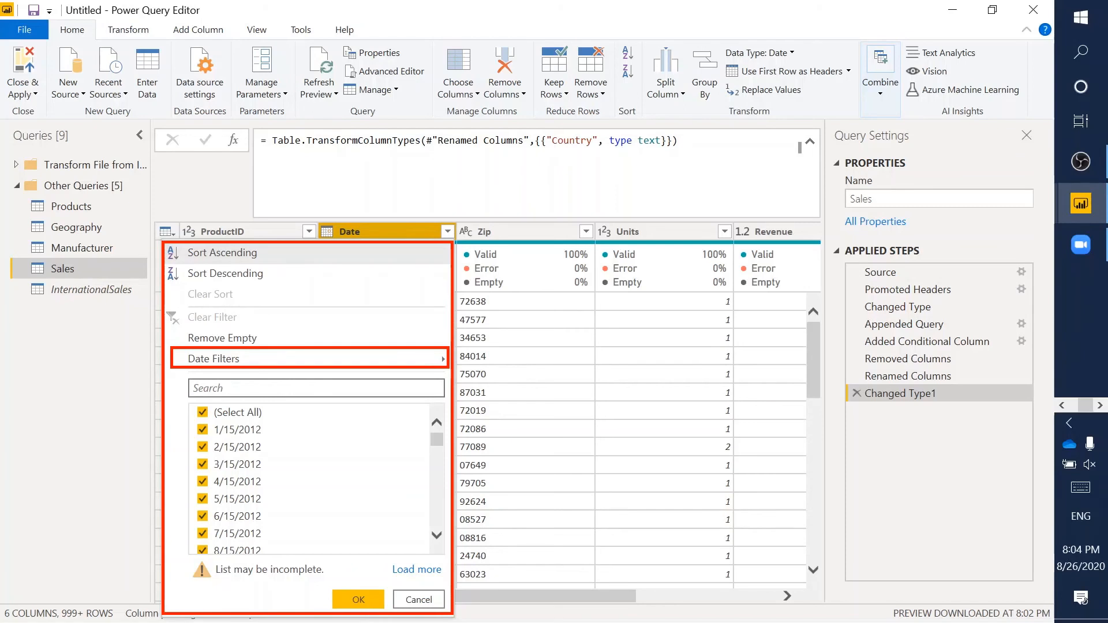
key("Escape")
left_click(449, 236)
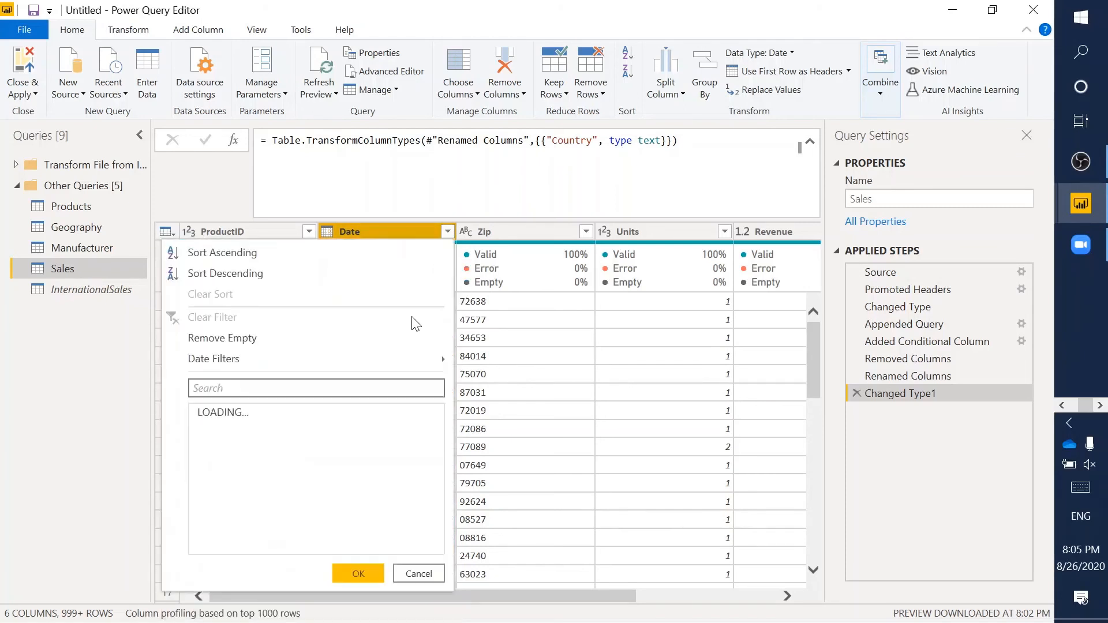
mouse_move(322, 369)
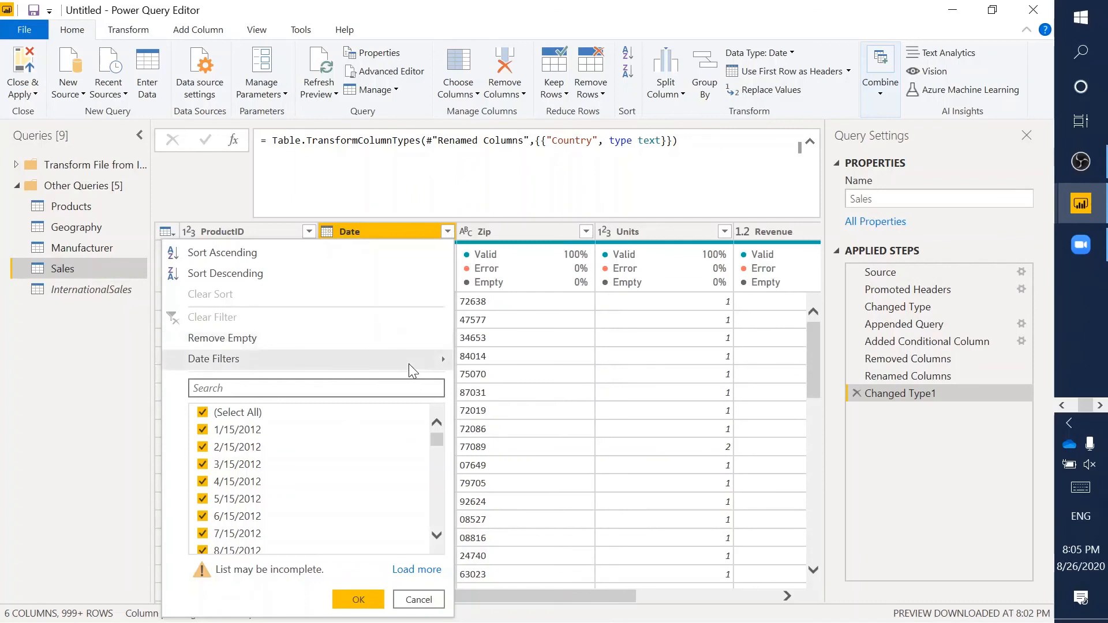
mouse_move(411, 361)
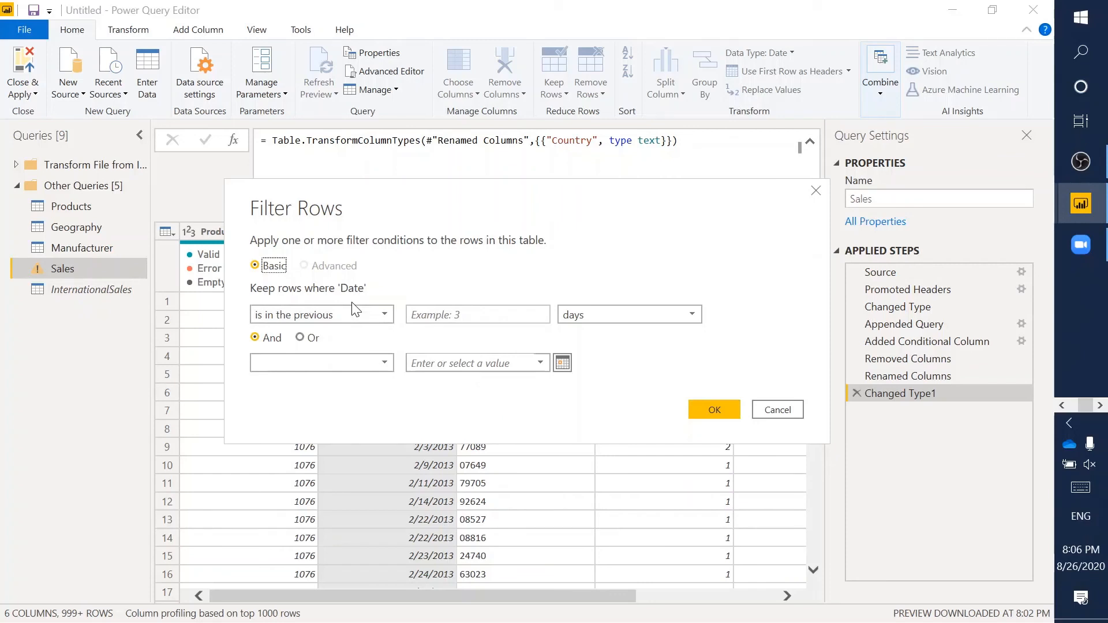
- Set the Filter Rows condition to the previous 3 years
left_click(430, 314)
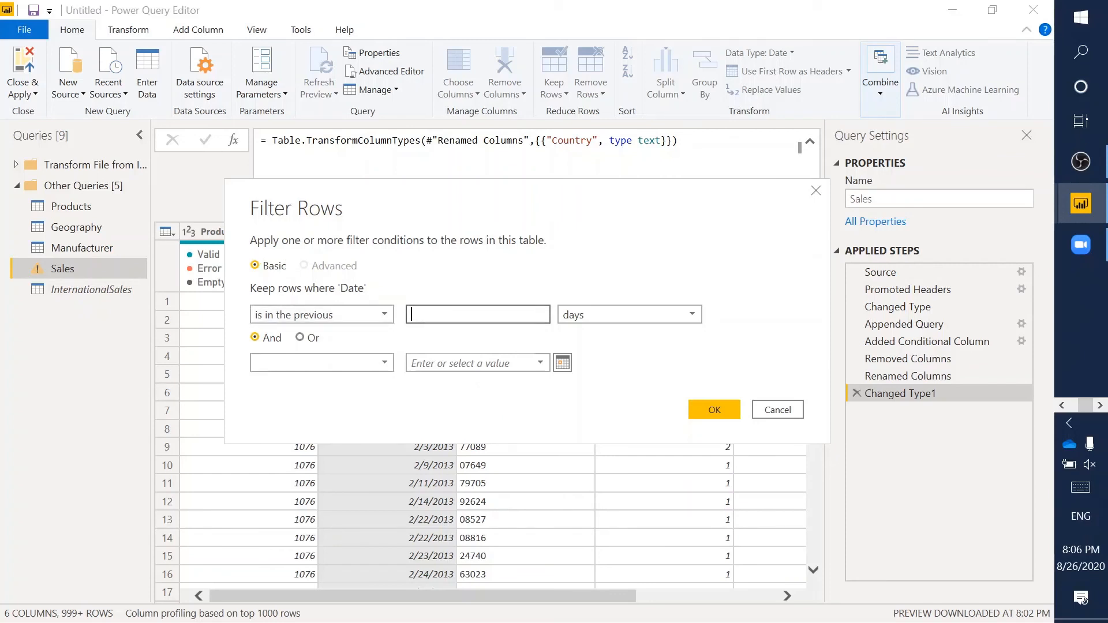
type("3")
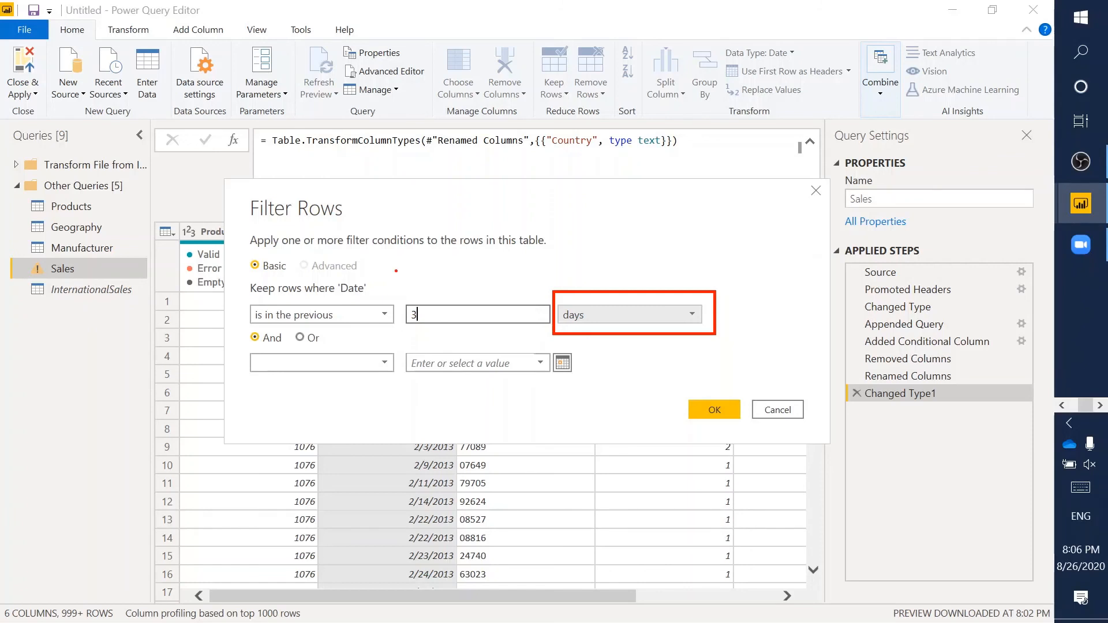
key("Escape")
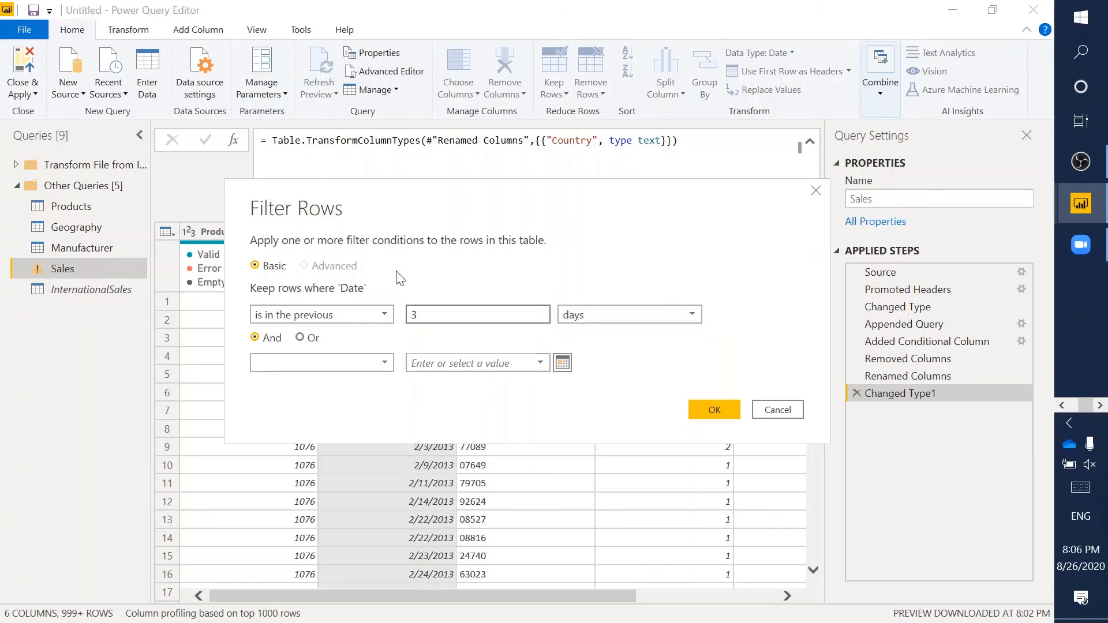
left_click(590, 314)
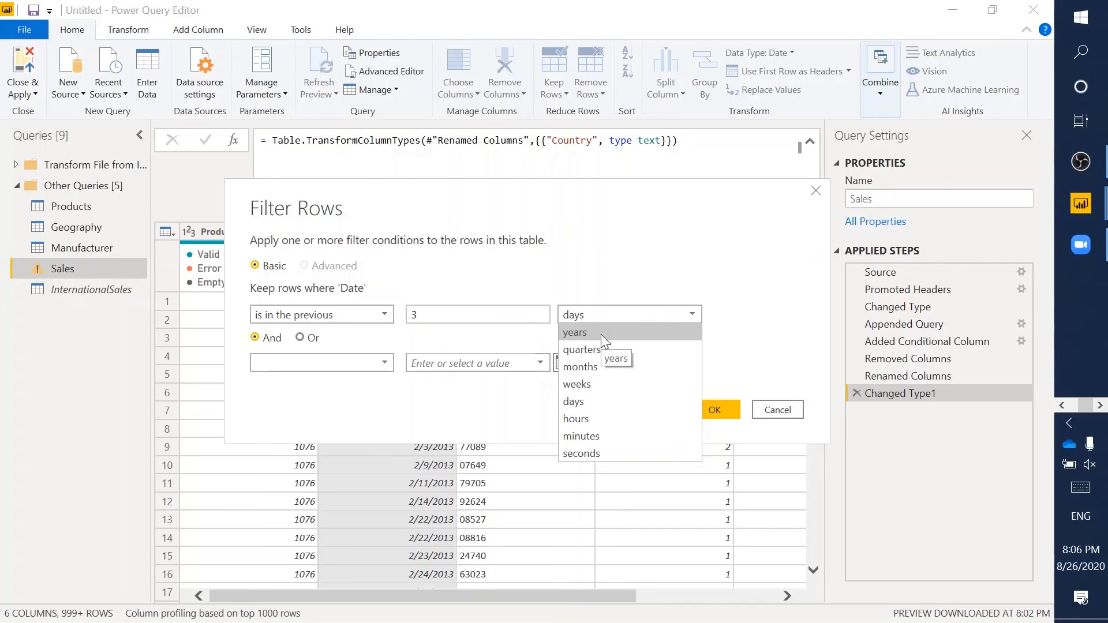
left_click(600, 334)
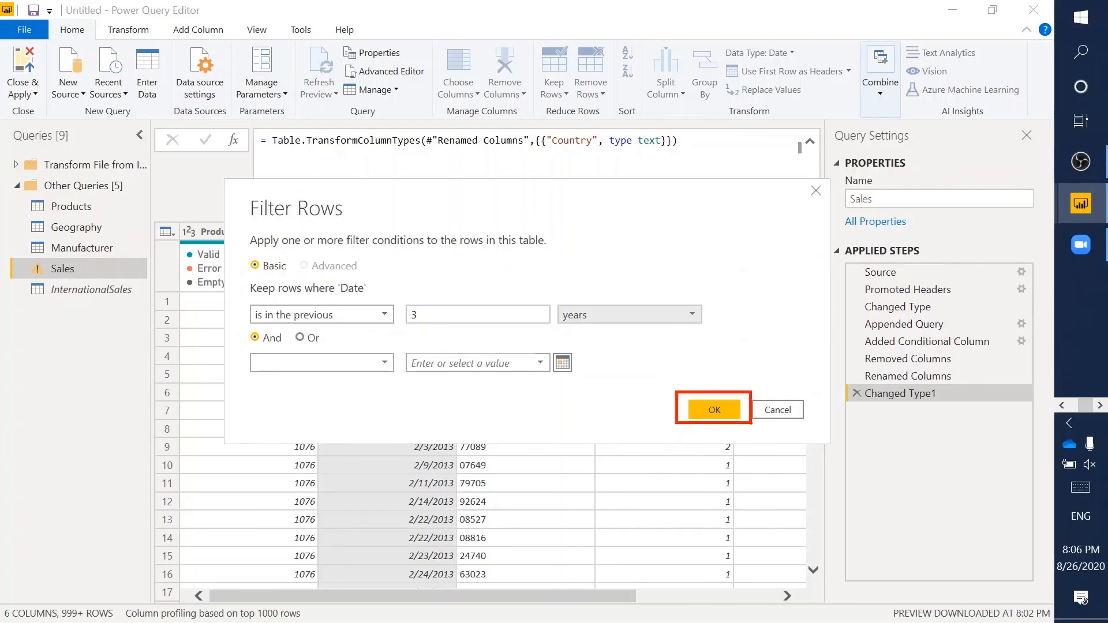
- Confirm the Date filter, adding a Filtered Rows step to the Sales query
left_click(735, 413)
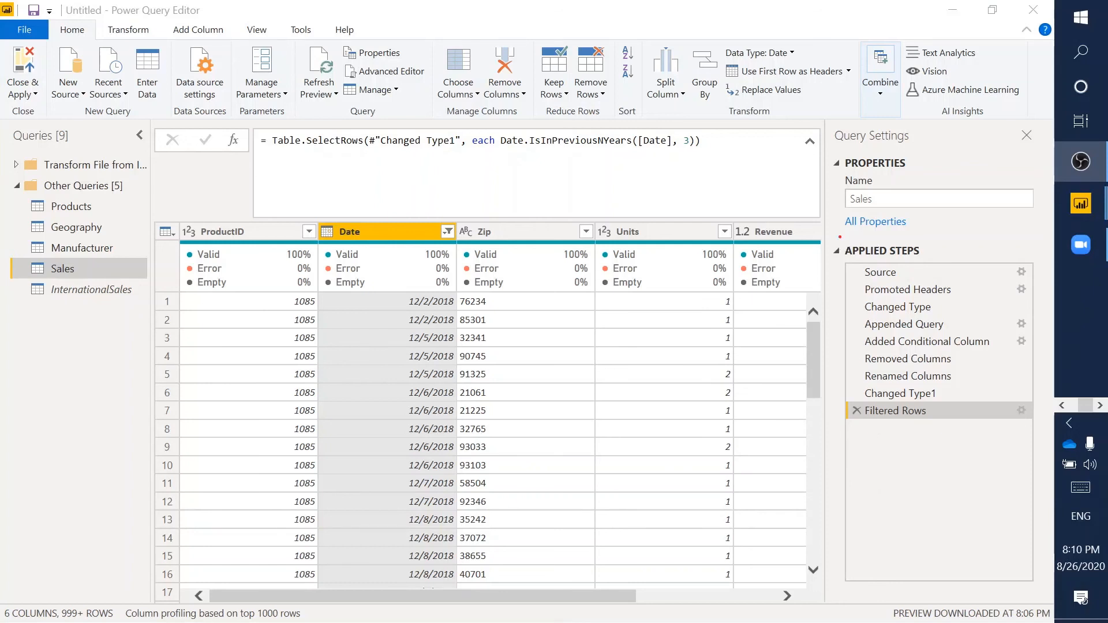
mouse_move(833, 240)
left_mouse_down()
mouse_move(1025, 429)
mouse_move(1043, 428)
left_mouse_up()
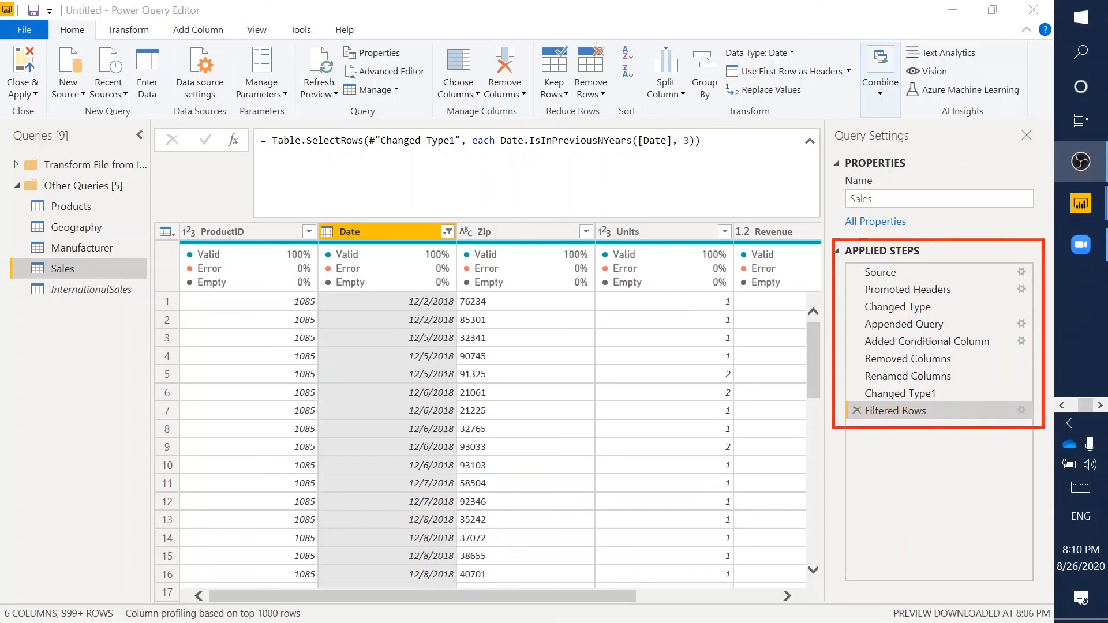
mouse_move(845, 395)
left_mouse_down()
mouse_move(945, 433)
mouse_move(1033, 426)
left_mouse_up()
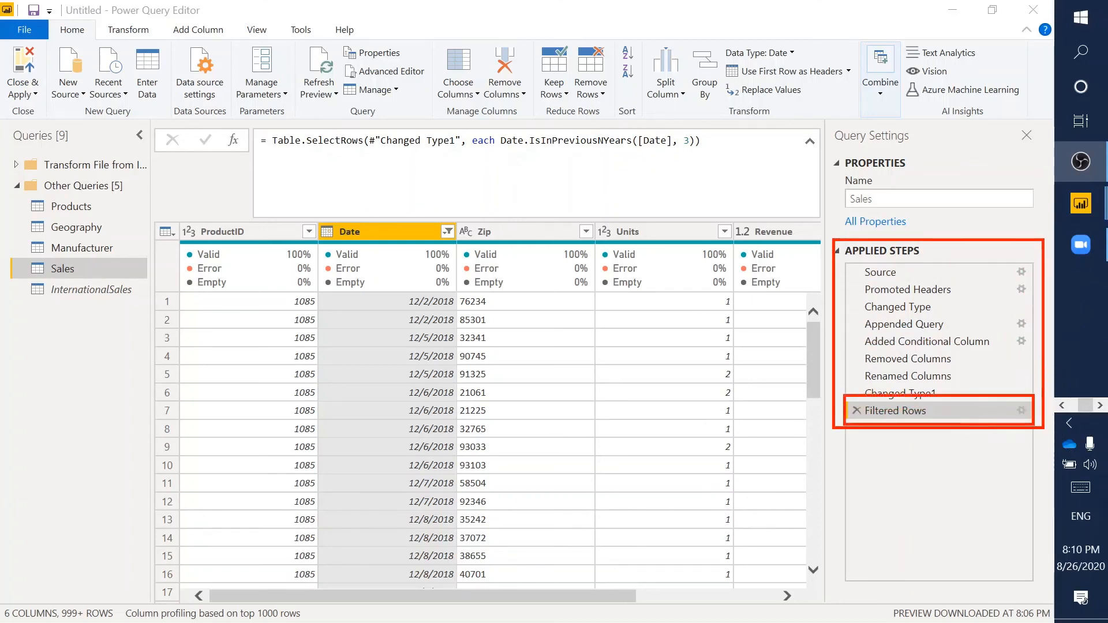
key("Escape")
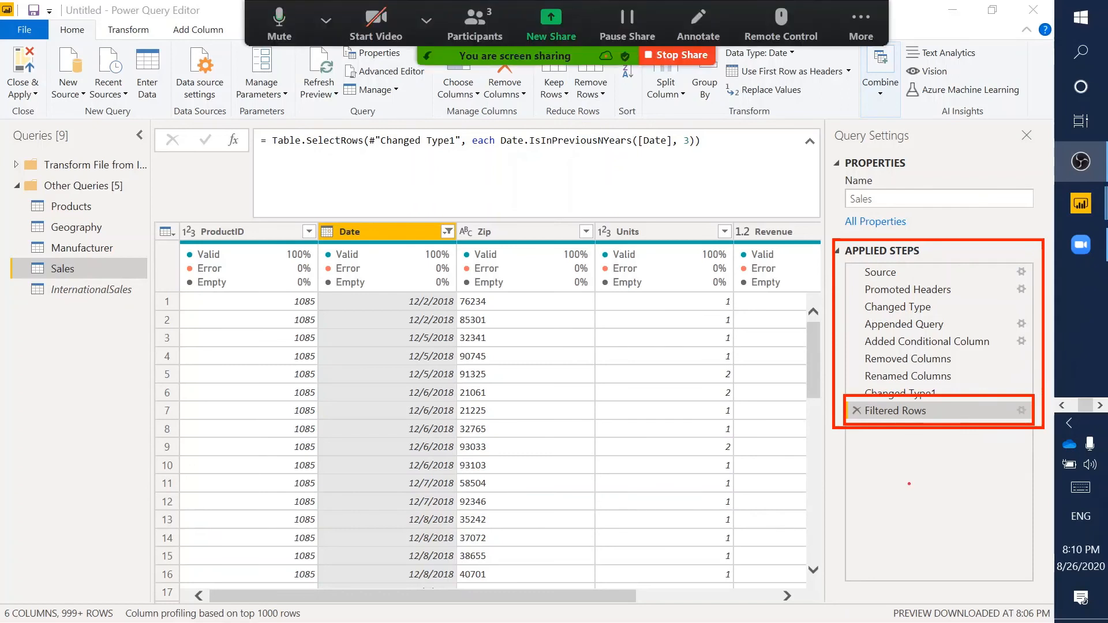
key("Escape")
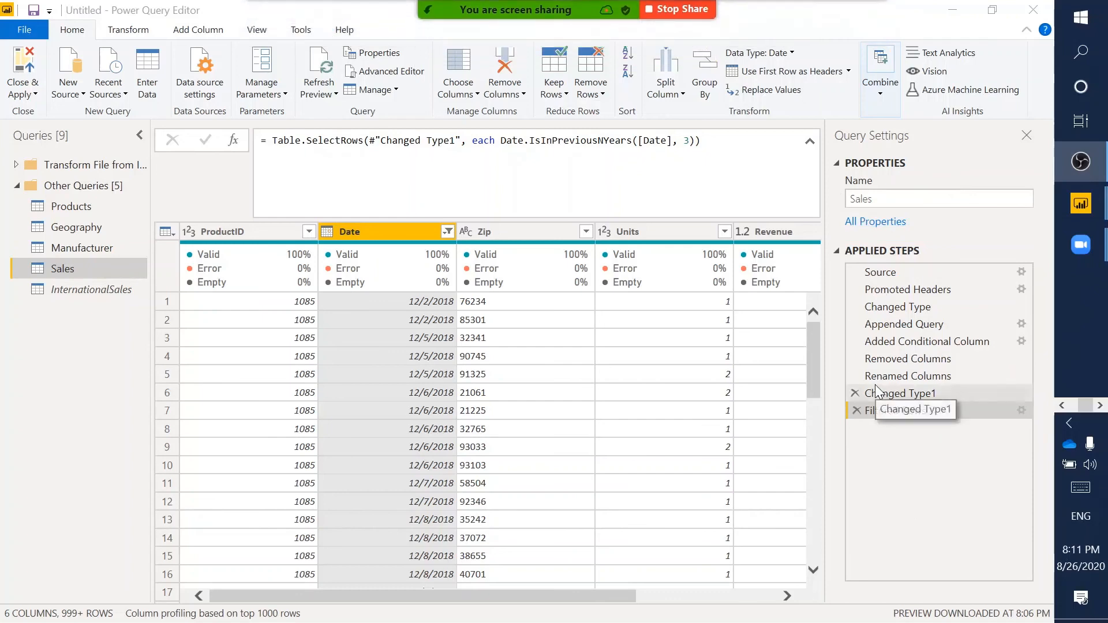
- Reopen the Filtered Rows step's settings to review them, then cancel without changes
left_click(900, 471)
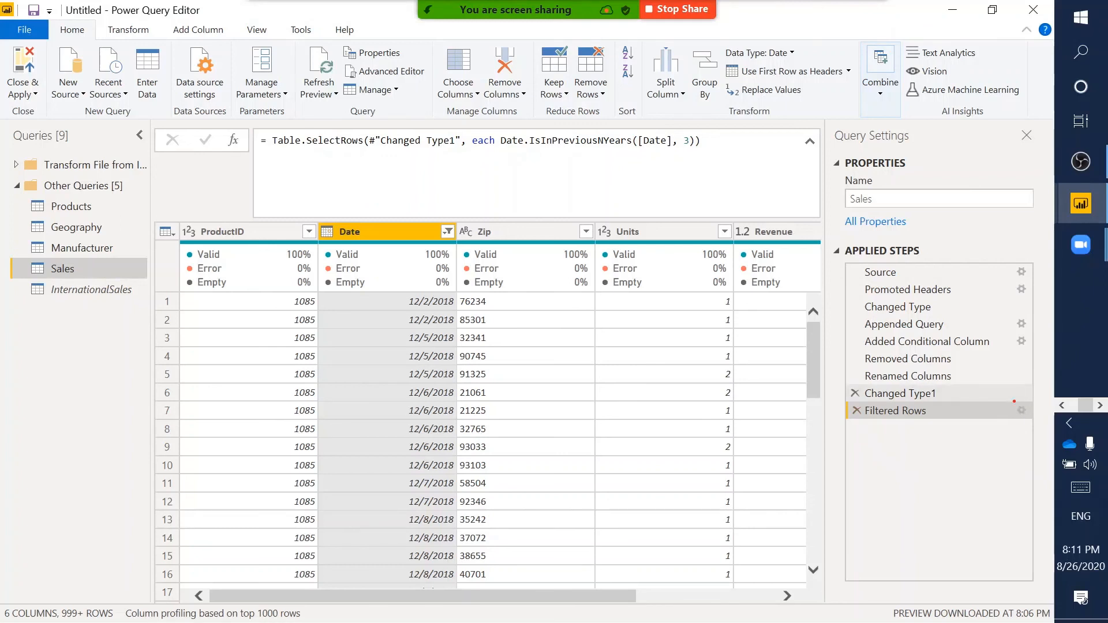
left_click_drag(1014, 401, 1030, 418)
key("Escape")
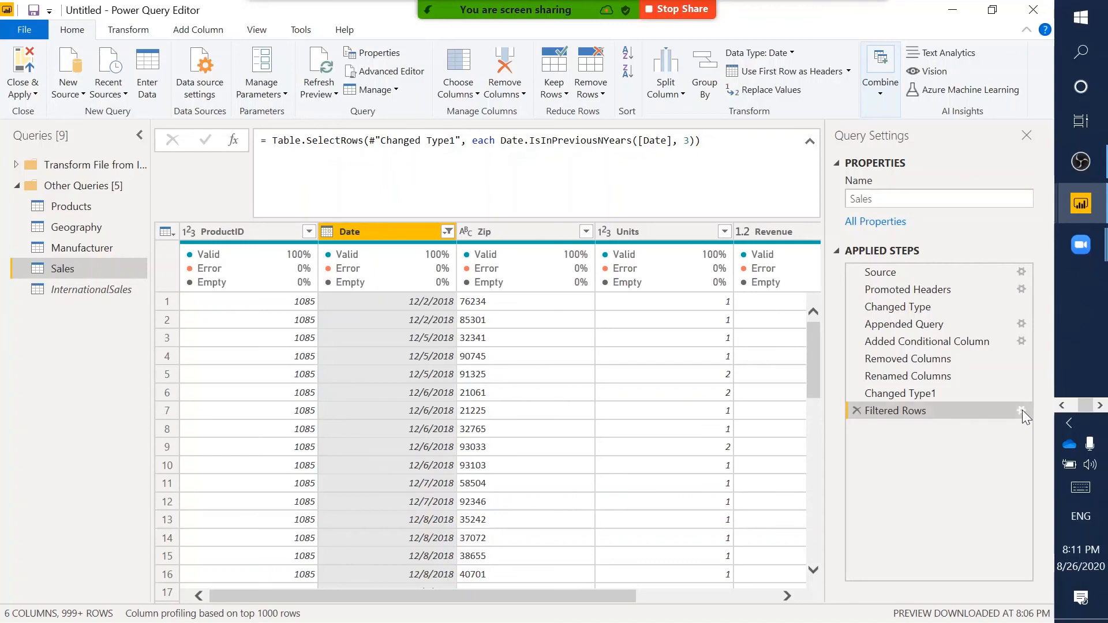
left_click(1023, 410)
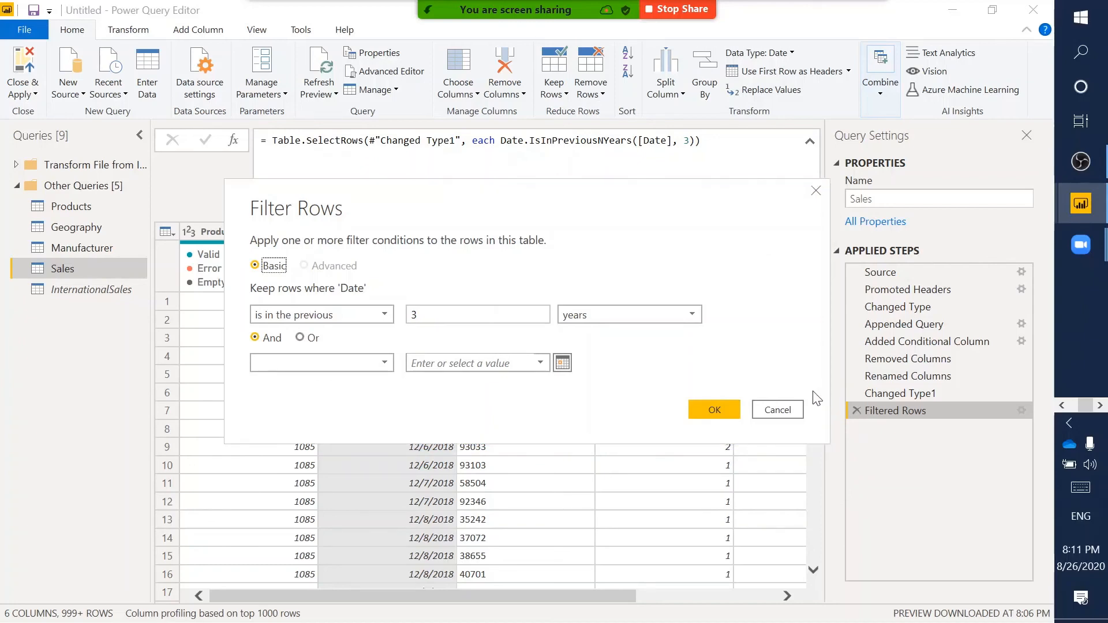
left_click(786, 408)
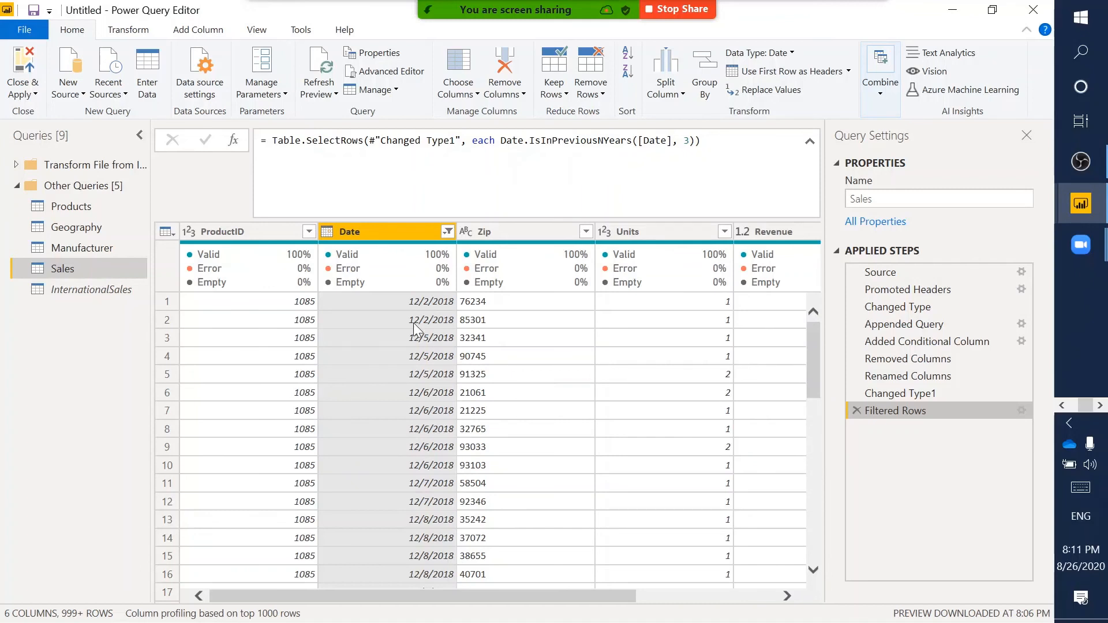
- Open the Query Dependencies diagram from the View ribbon
left_click(301, 32)
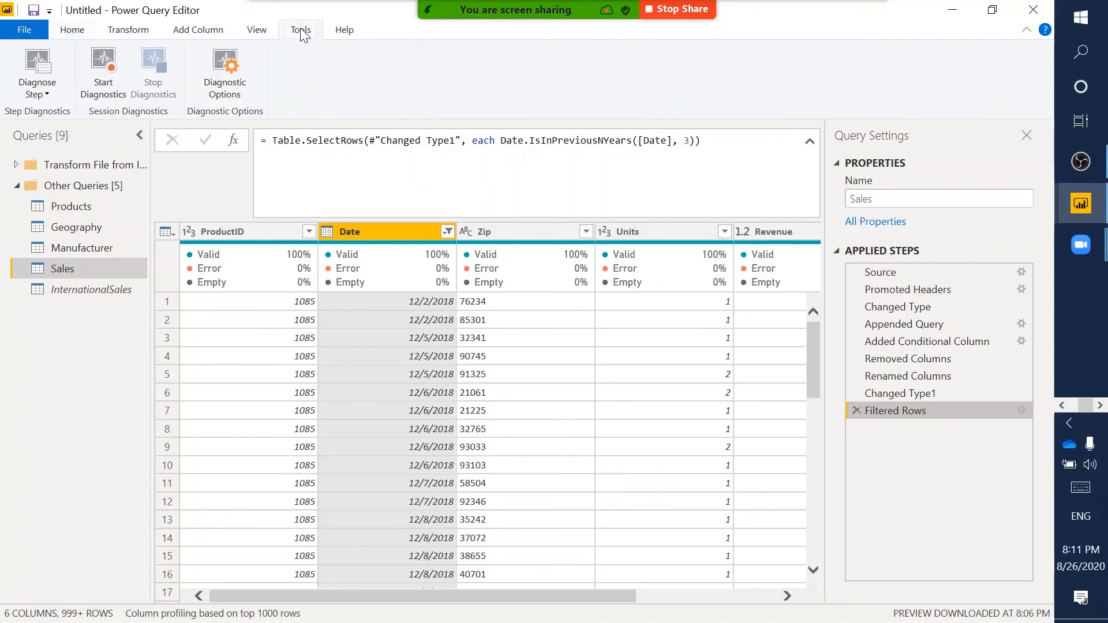
left_click(261, 32)
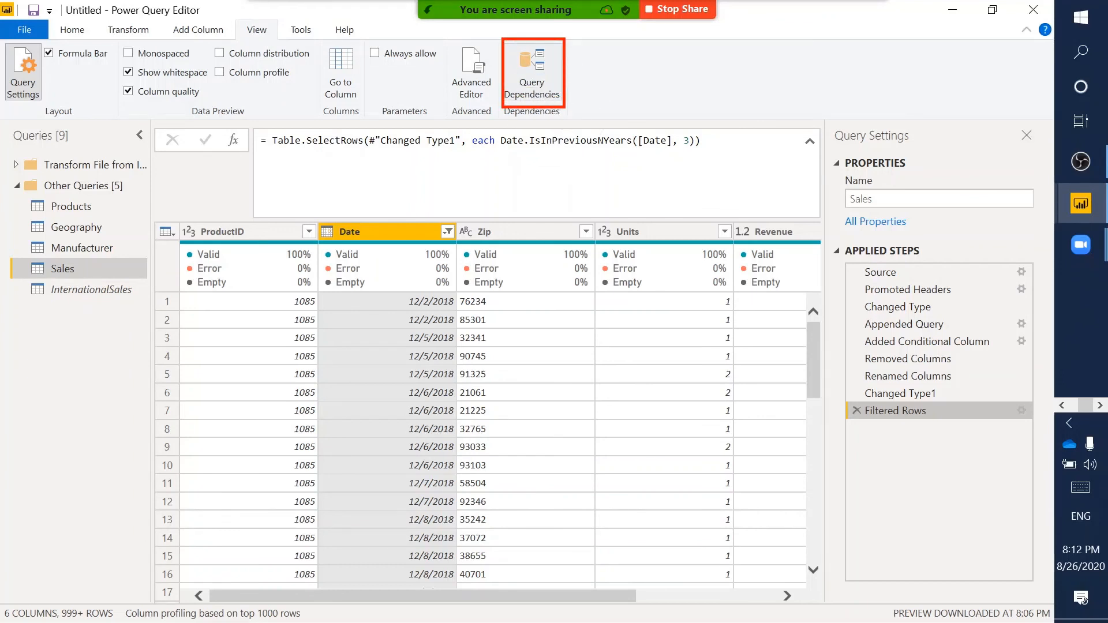
left_click(542, 79)
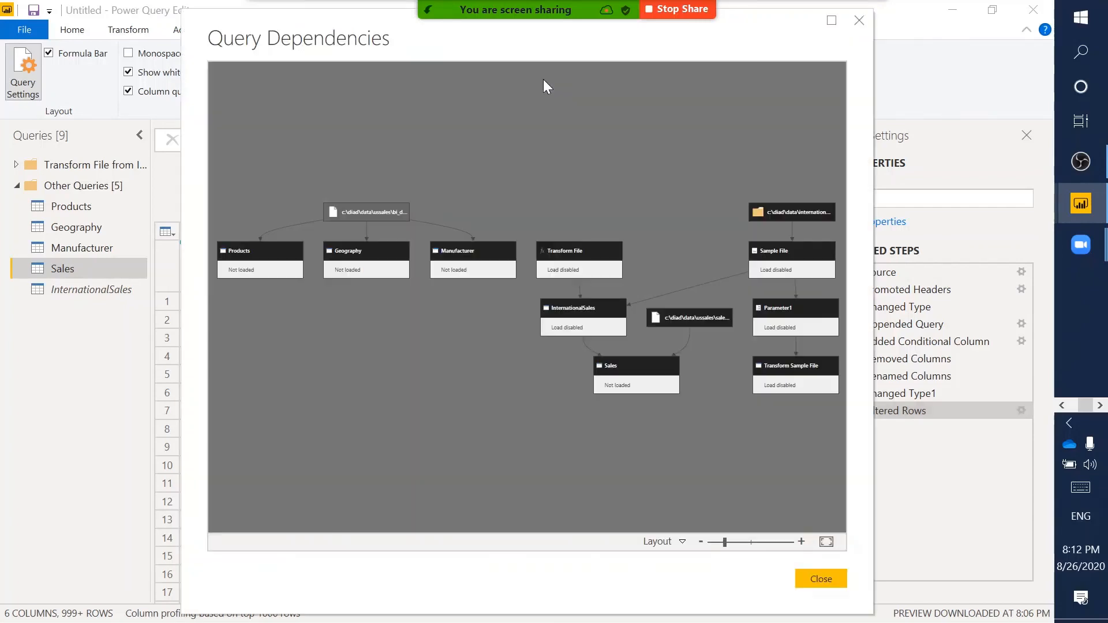
- Maximize the dependencies window and zoom in on Products, Geography and their source file
left_click(830, 21)
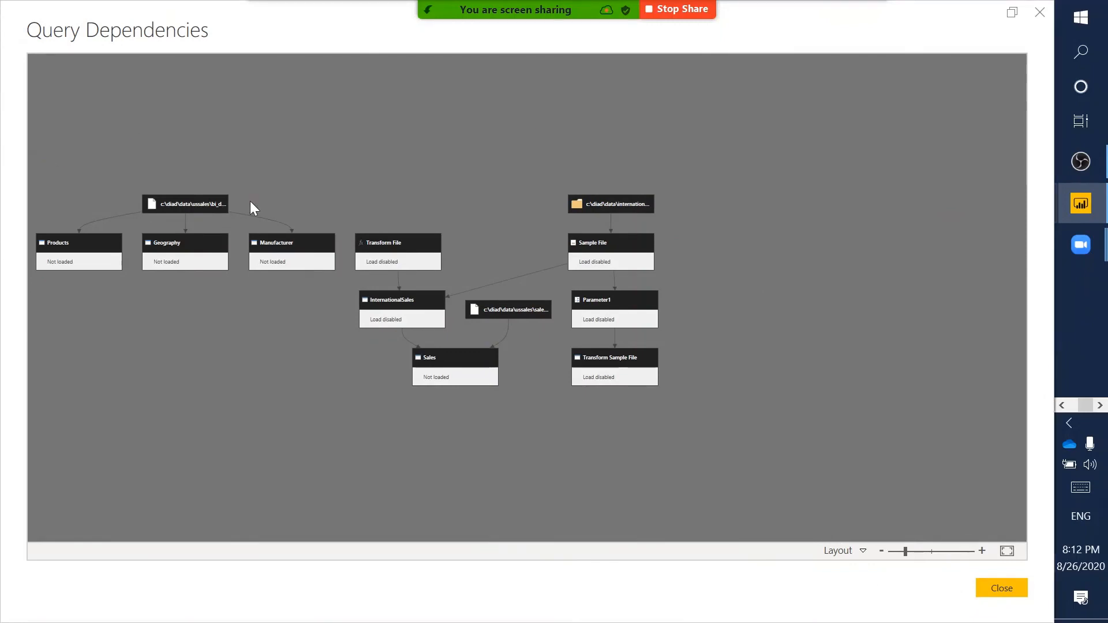
left_click(982, 552)
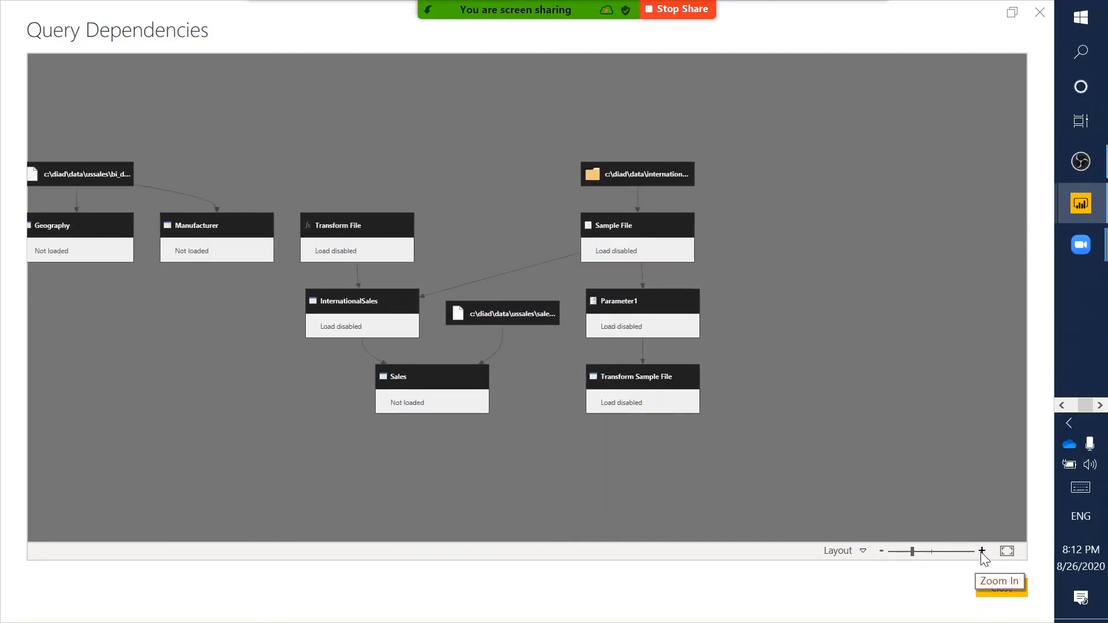
left_click(981, 551)
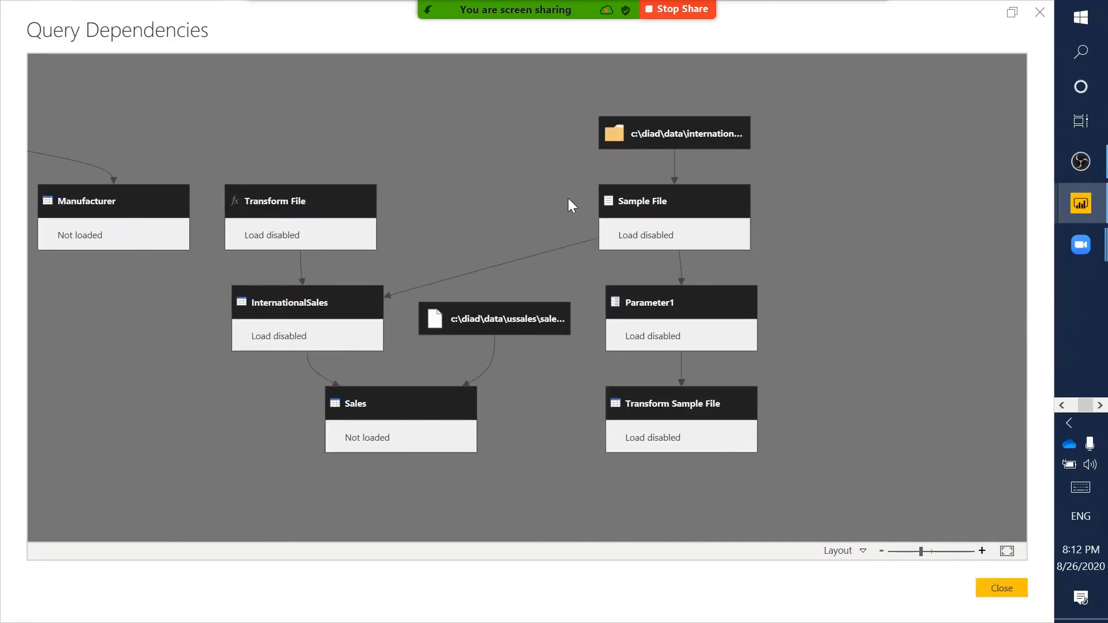
left_click_drag(566, 179, 938, 211)
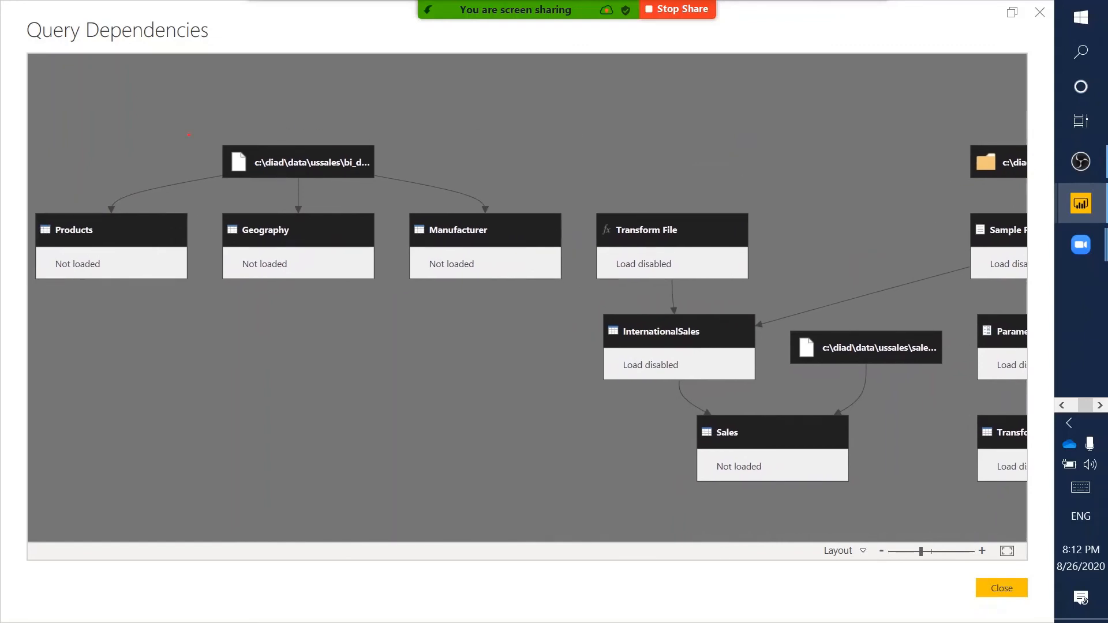
mouse_move(220, 134)
left_mouse_down()
mouse_move(415, 168)
mouse_move(395, 185)
left_mouse_up()
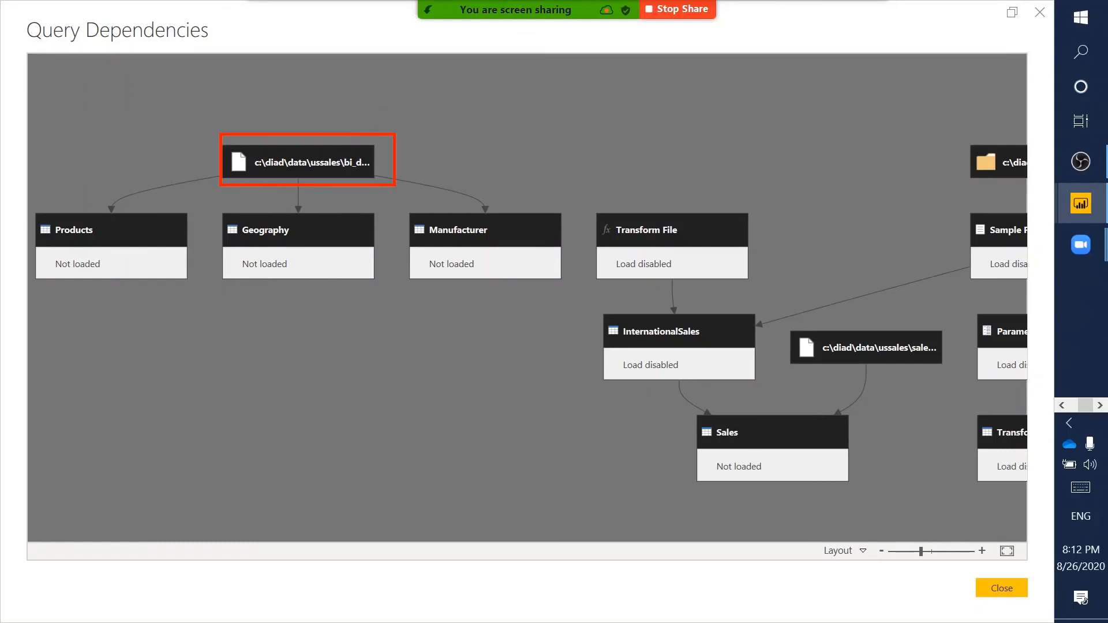
mouse_move(34, 206)
left_mouse_down()
mouse_move(372, 296)
mouse_move(542, 303)
mouse_move(572, 290)
left_mouse_up()
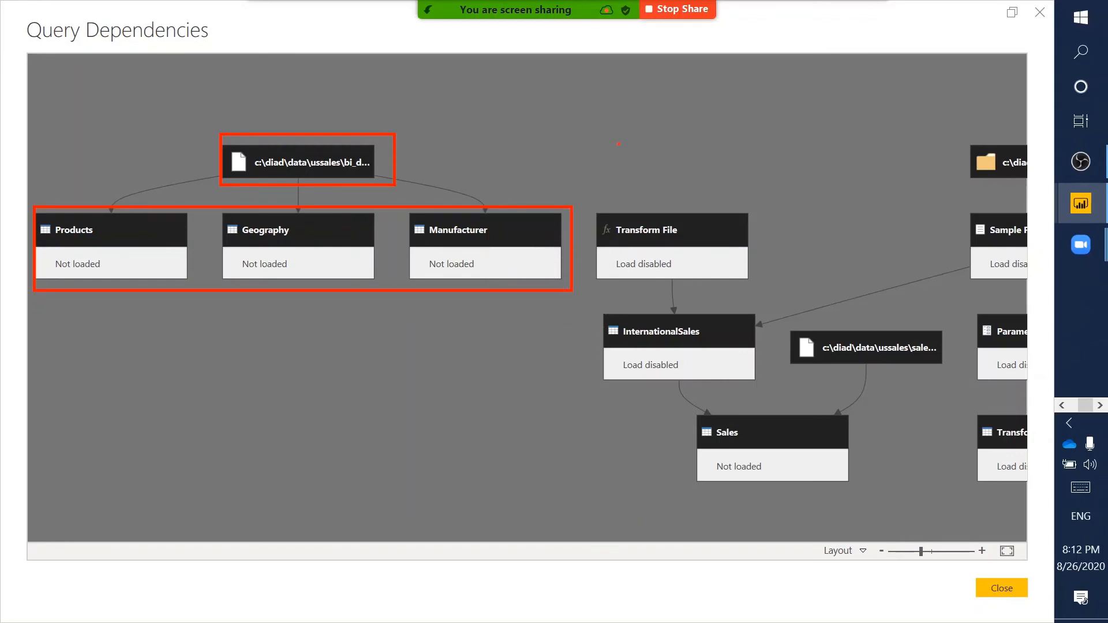
key("Escape")
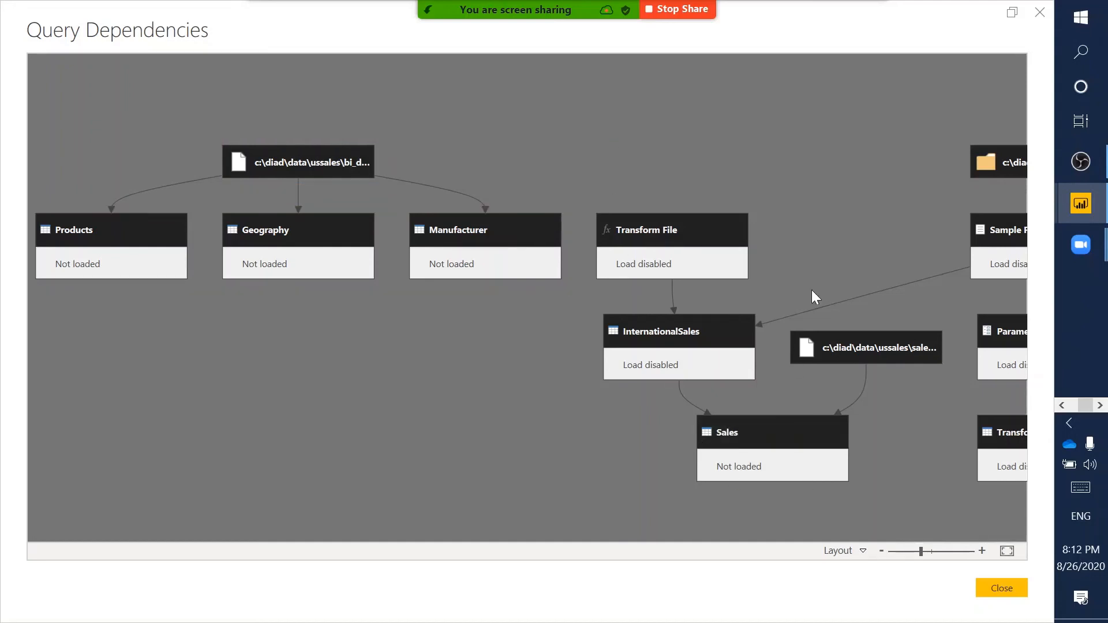
- Pan the diagram to show Sample File, Parameter1 and Transform Sample File
left_click_drag(848, 218, 624, 217)
left_click_drag(446, 188, 453, 234)
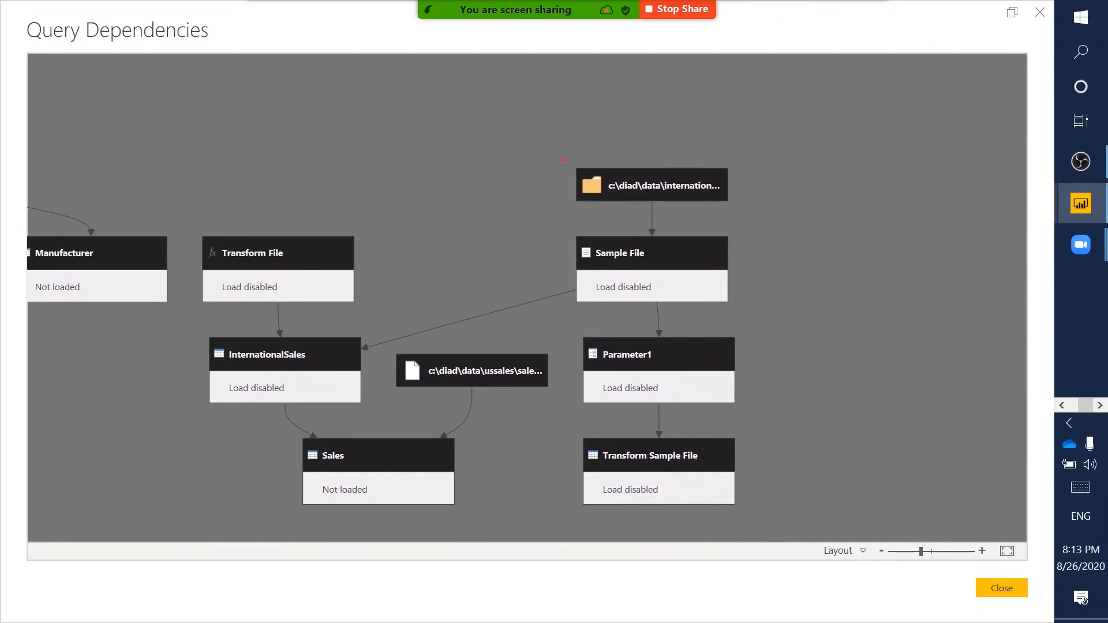
mouse_move(562, 160)
left_mouse_down()
mouse_move(723, 186)
mouse_move(745, 204)
left_mouse_up()
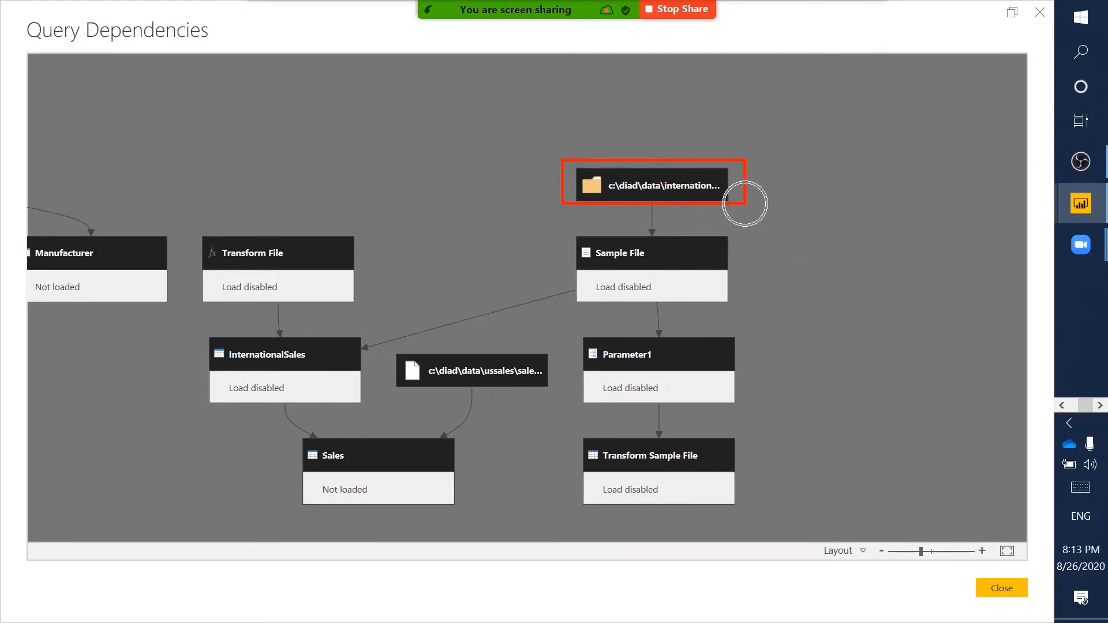
mouse_move(563, 223)
left_mouse_down()
mouse_move(741, 289)
mouse_move(744, 320)
left_mouse_up()
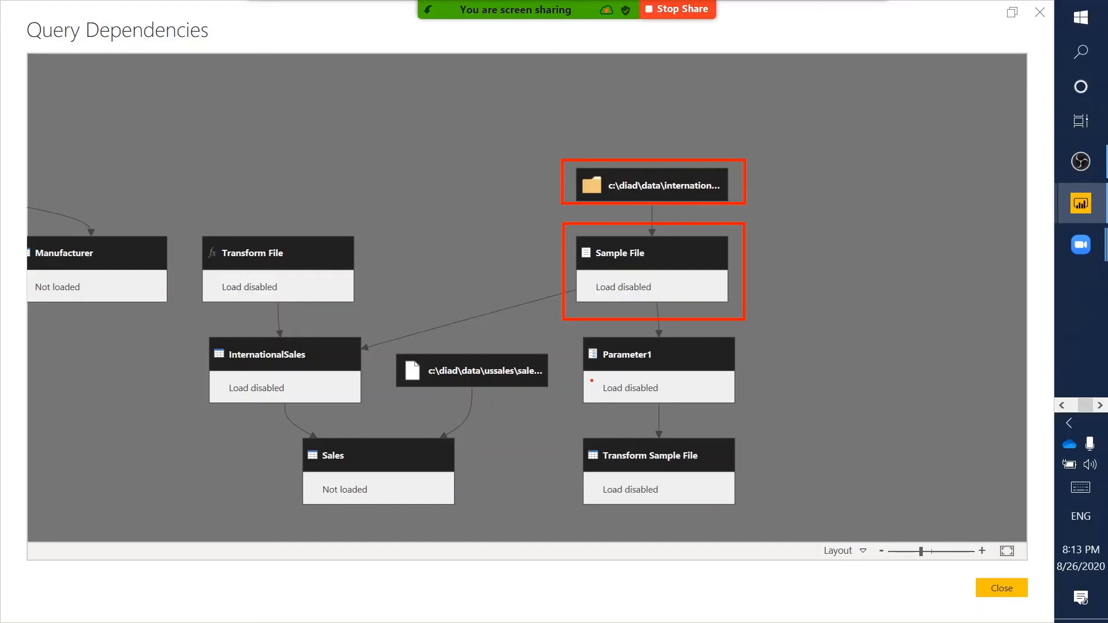
mouse_move(574, 329)
left_mouse_down()
mouse_move(750, 369)
mouse_move(756, 414)
left_mouse_up()
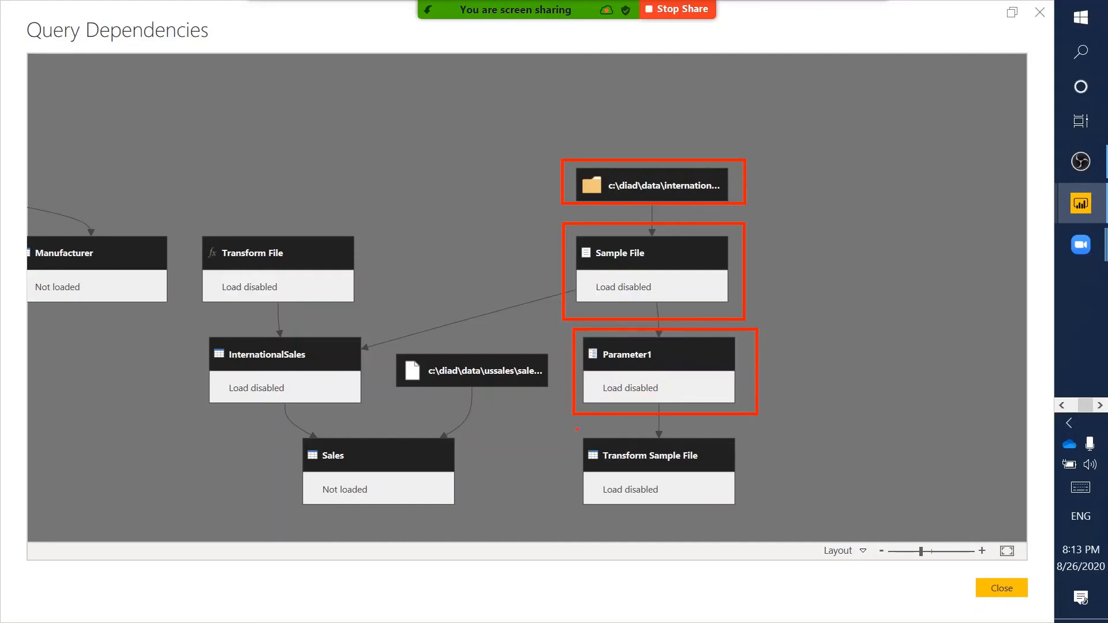
mouse_move(577, 428)
left_mouse_down()
mouse_move(675, 481)
mouse_move(763, 505)
left_mouse_up()
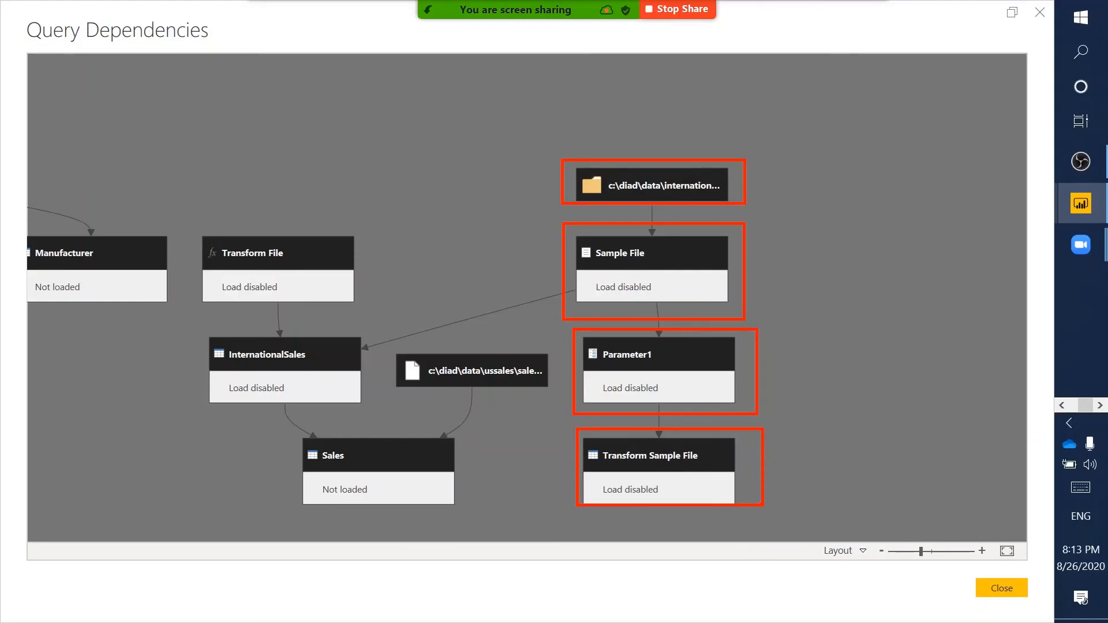
left_click_drag(202, 329, 376, 417)
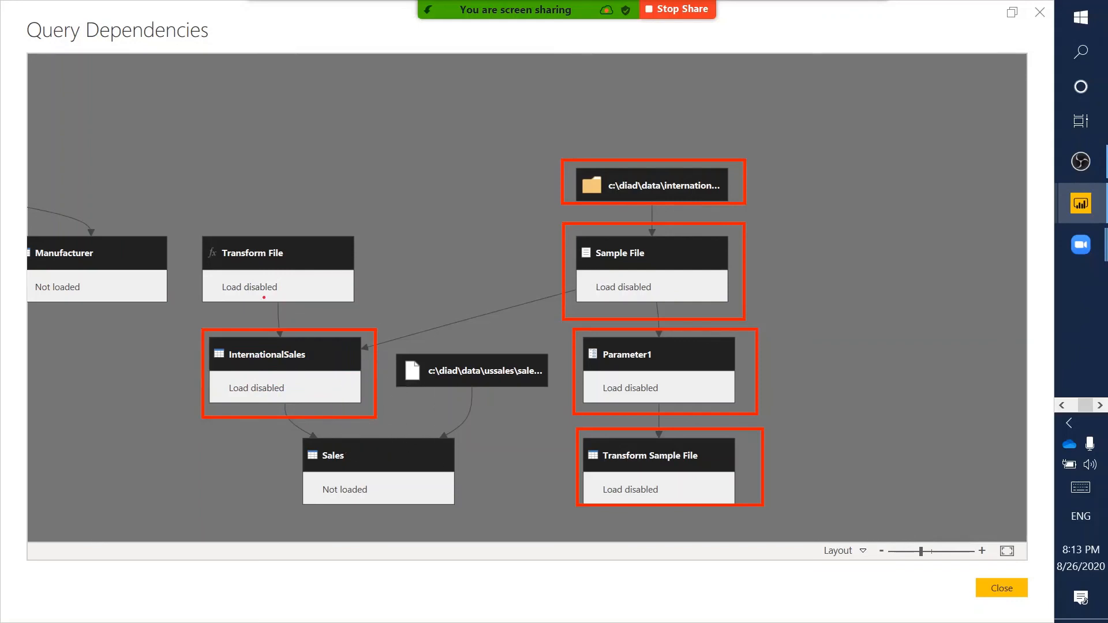
left_click_drag(182, 225, 369, 314)
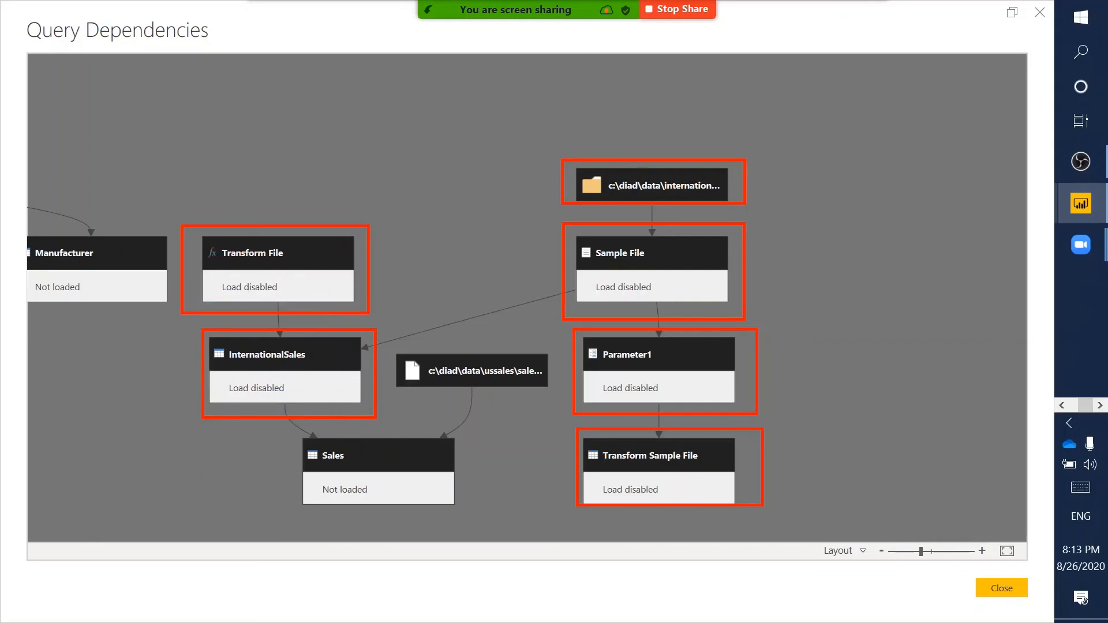
key("Escape")
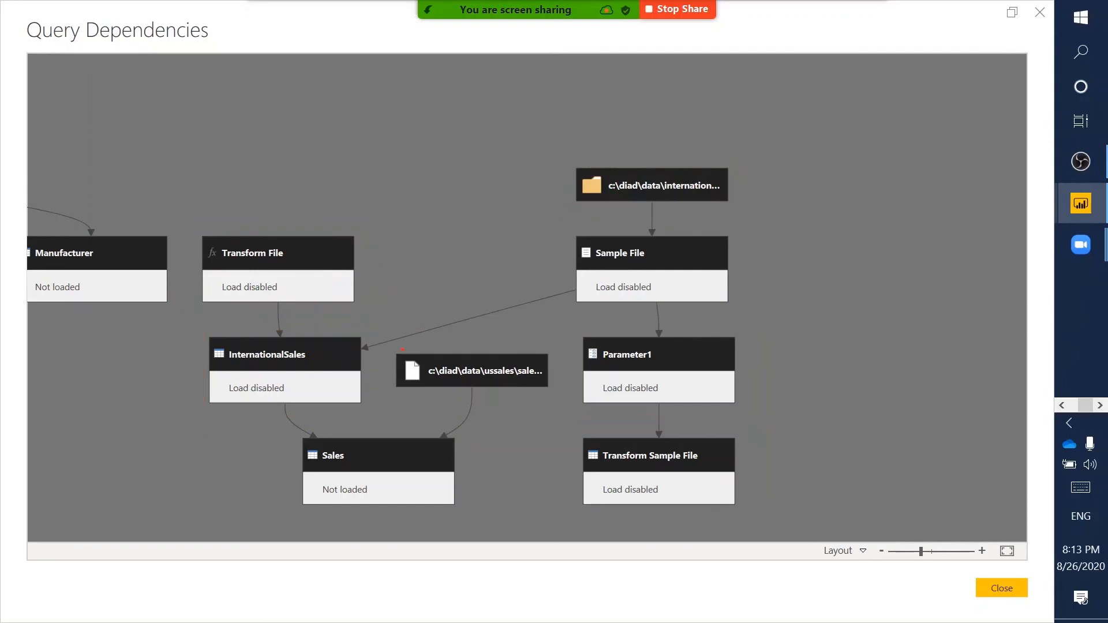
- Zoom out and pan until the whole dependency map, from Products onward, fits in view
mouse_move(393, 349)
left_mouse_down()
mouse_move(423, 368)
mouse_move(557, 394)
left_mouse_up()
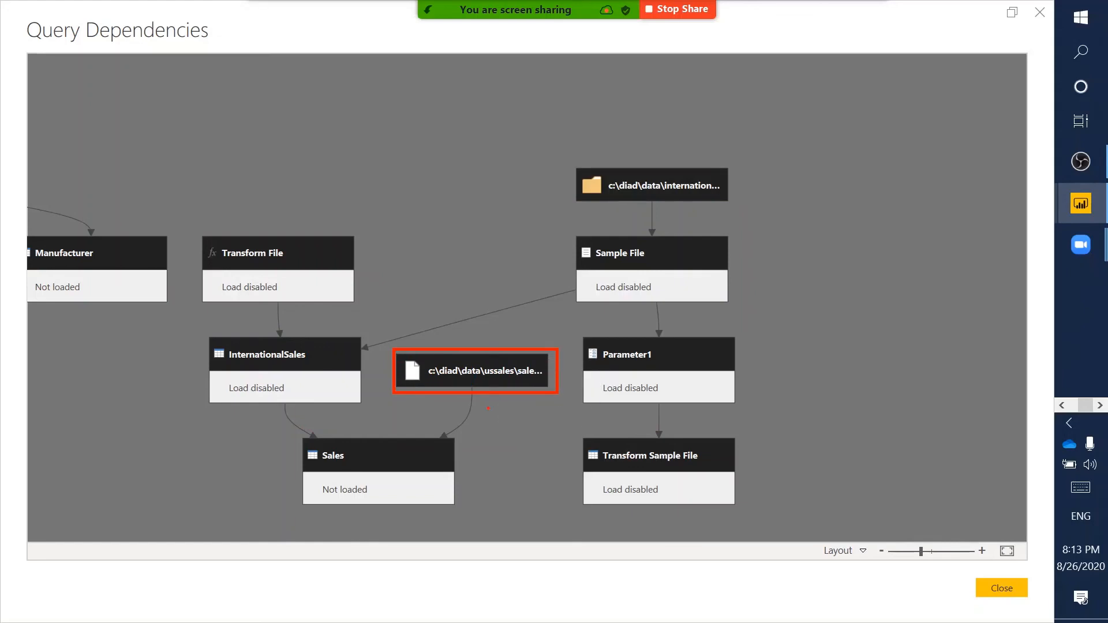
mouse_move(293, 423)
left_mouse_down()
mouse_move(499, 537)
mouse_move(476, 524)
left_mouse_up()
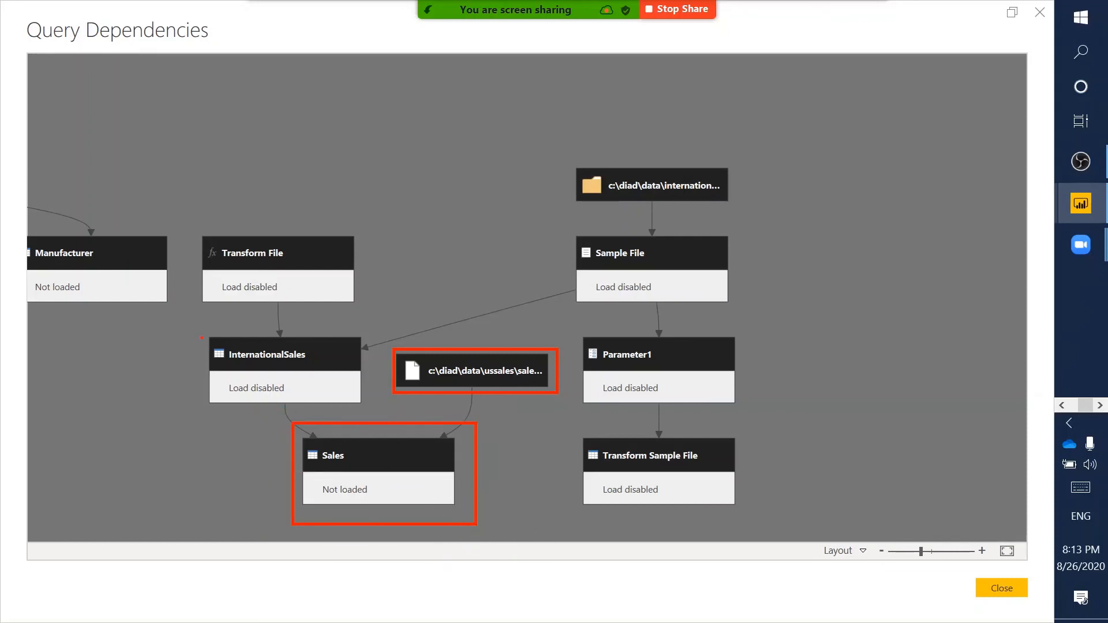
mouse_move(202, 328)
left_mouse_down()
mouse_move(377, 372)
mouse_move(369, 407)
mouse_move(379, 413)
left_mouse_up()
key("Escape")
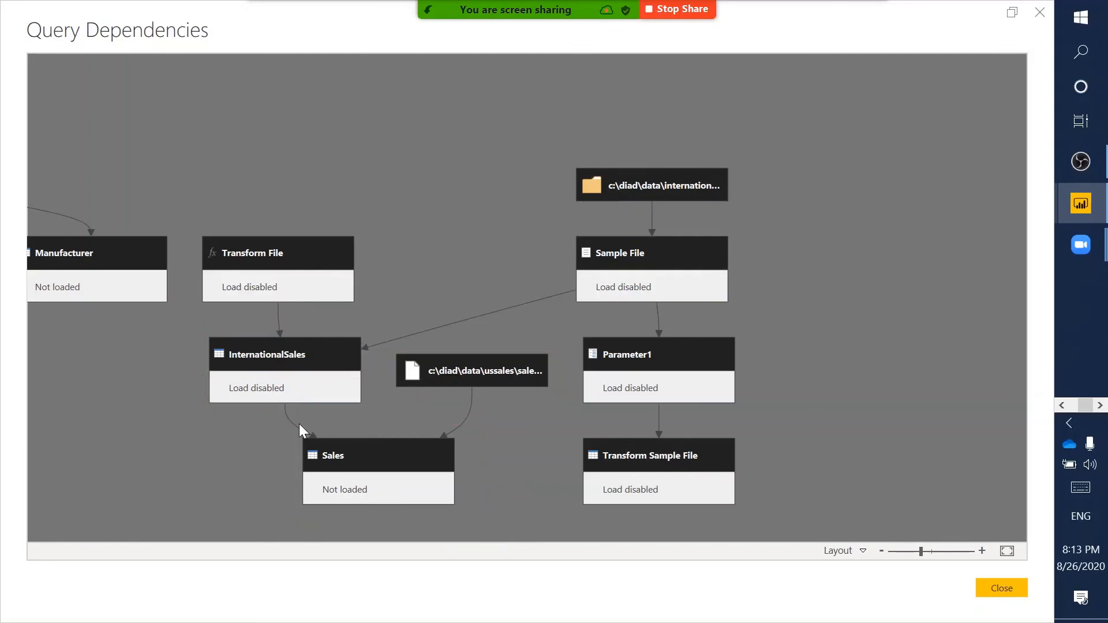
left_click_drag(293, 422, 490, 513)
key("Escape")
left_click(883, 552)
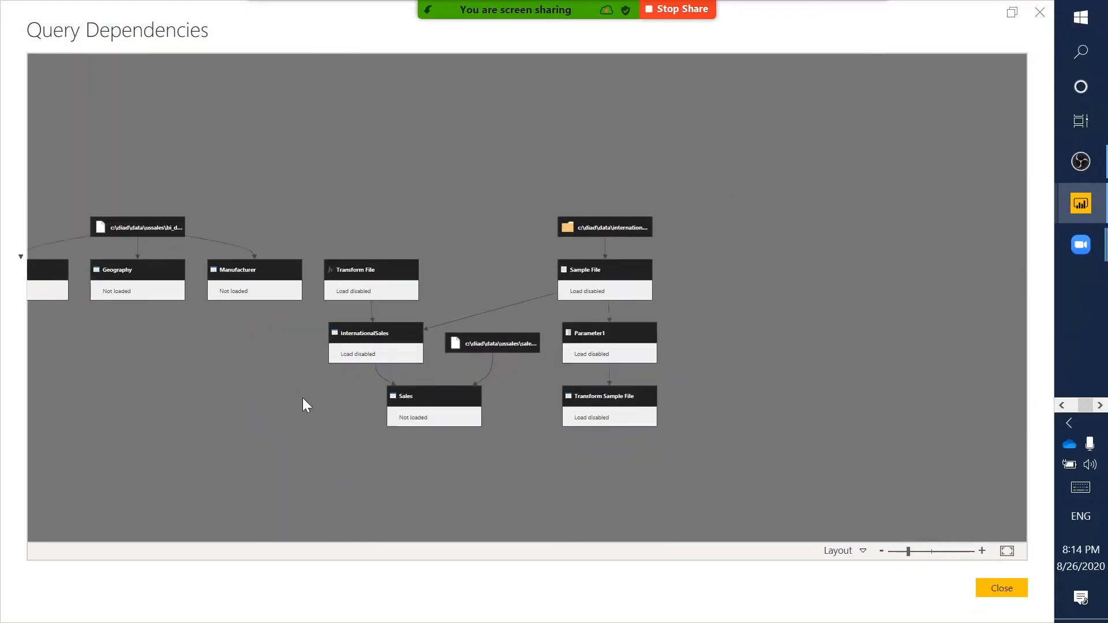
left_click_drag(303, 397, 431, 390)
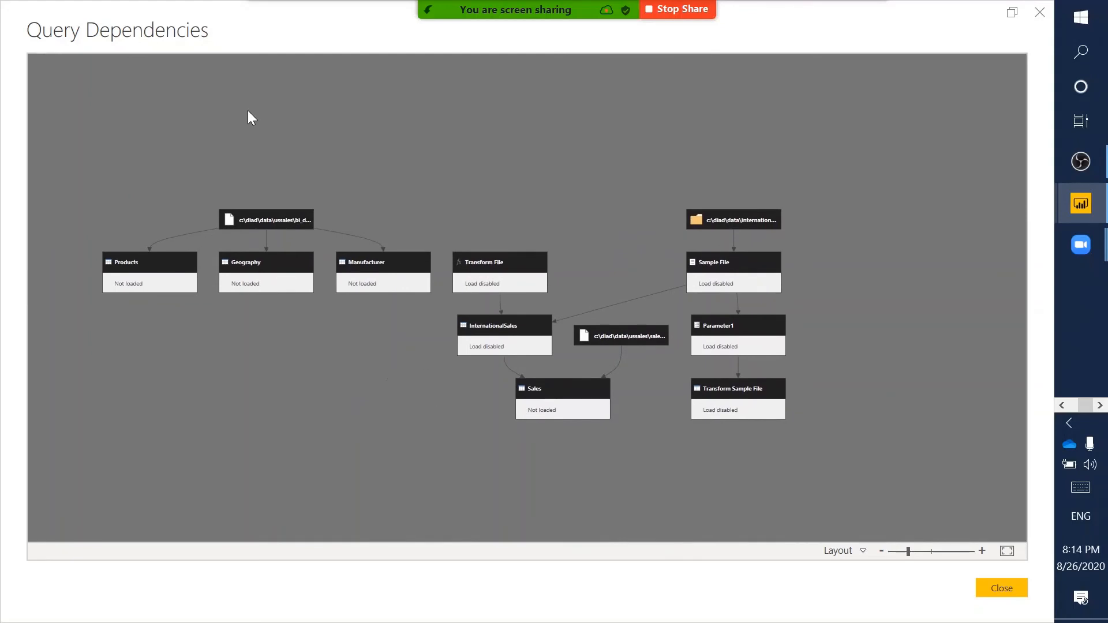
mouse_move(82, 145)
left_mouse_down()
mouse_move(425, 297)
mouse_move(680, 470)
mouse_move(922, 519)
mouse_move(833, 456)
left_mouse_up()
- Close Query Dependencies and return to the Sales query's Home ribbon in Power Query Editor
left_click(987, 585)
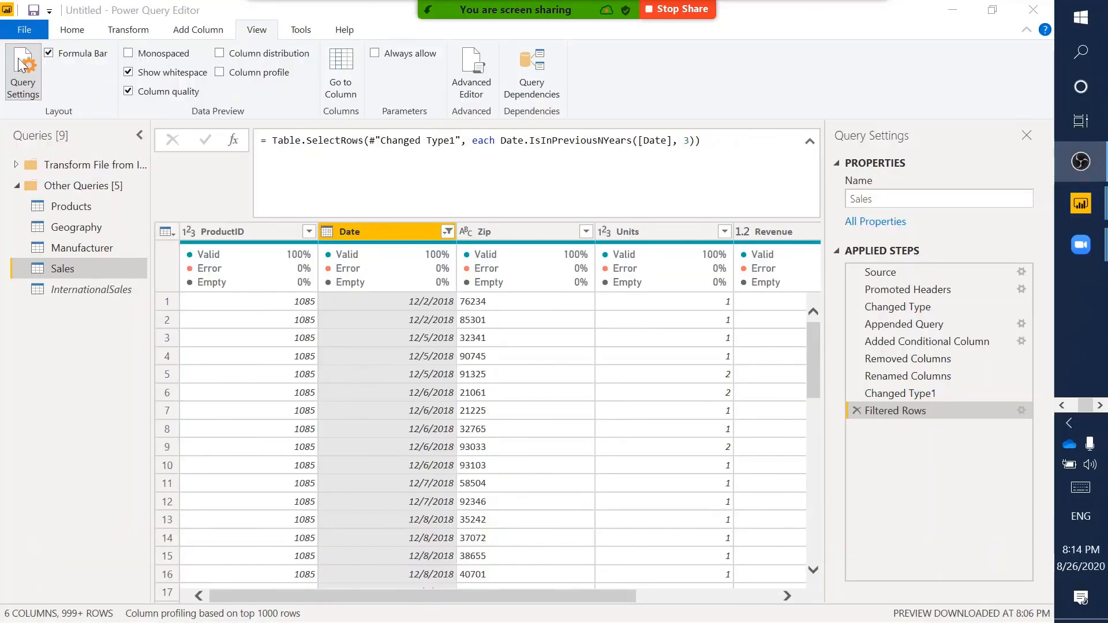
left_click(86, 31)
left_click(86, 31)
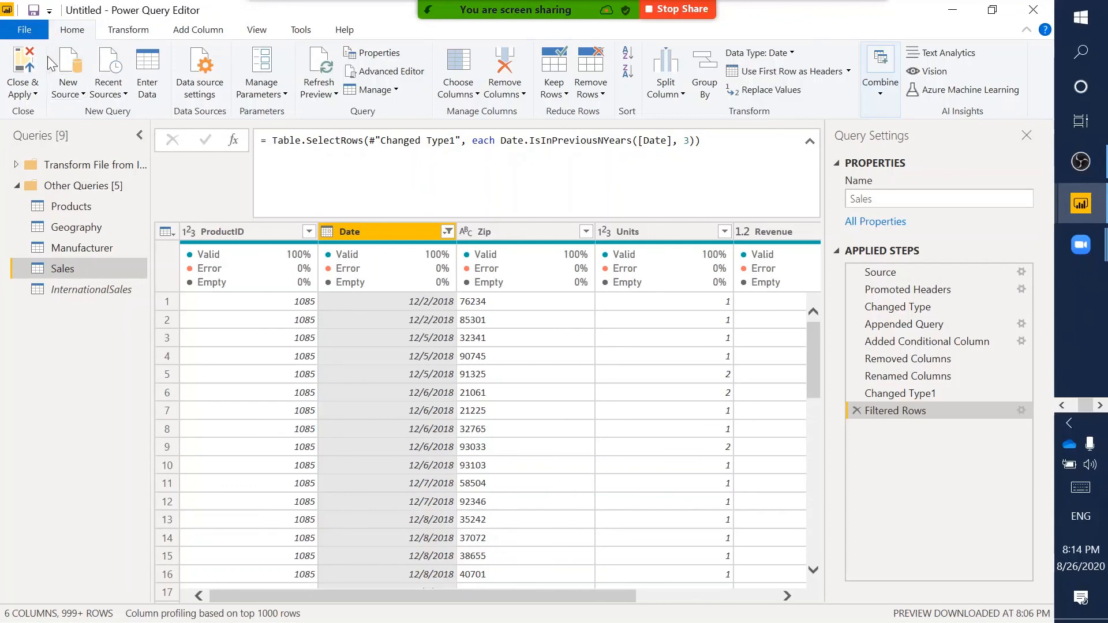
left_click_drag(1, 42, 52, 118)
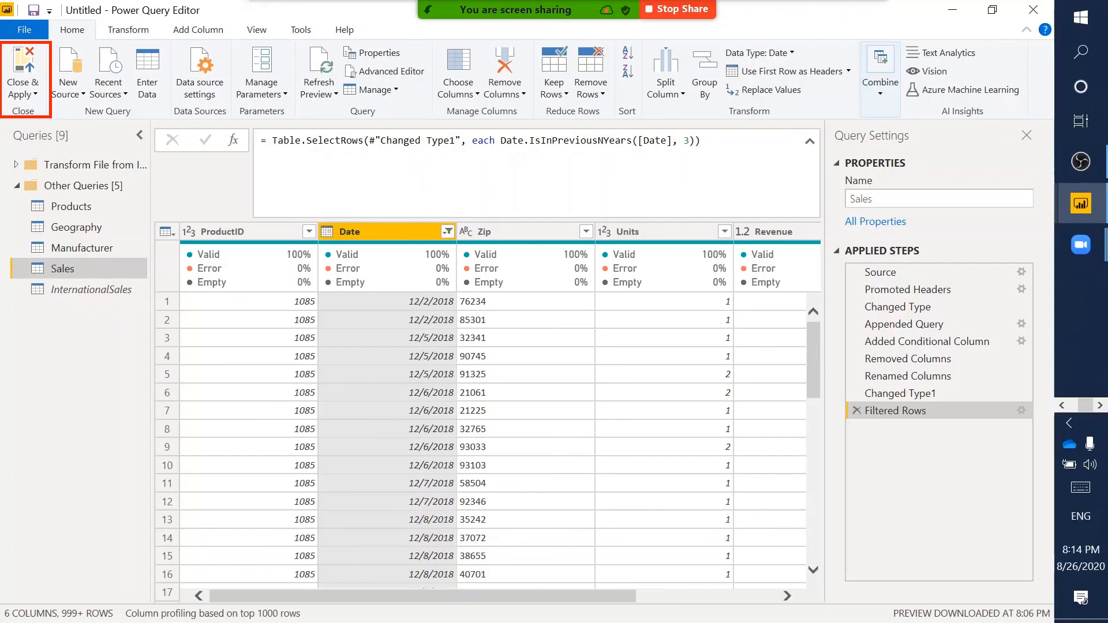
key("Escape")
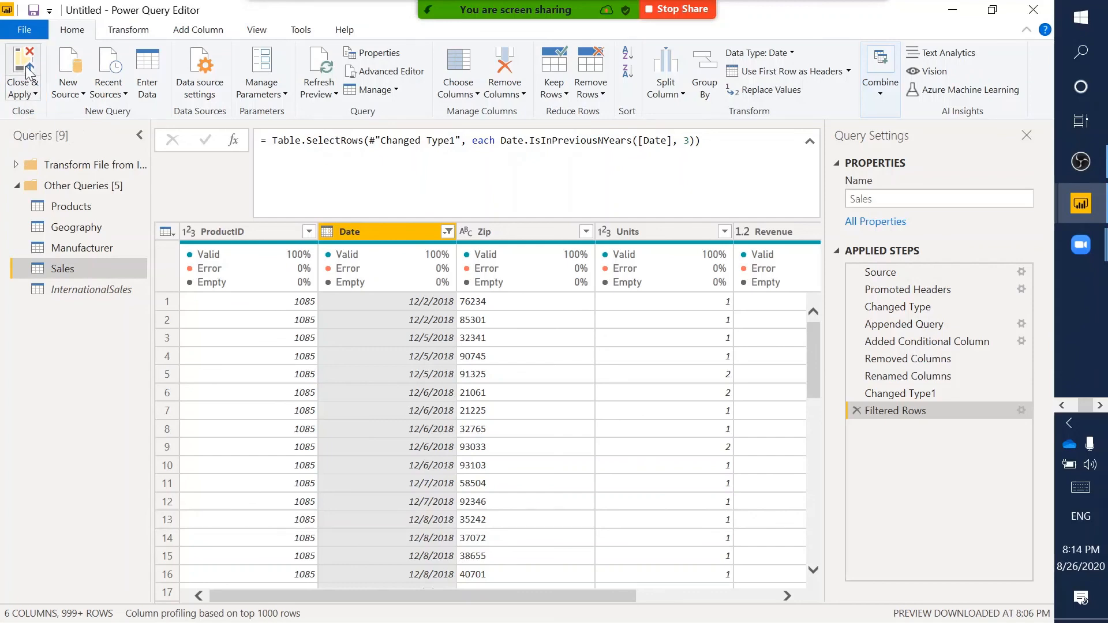
- Use Close & Apply to load Sales, Products, Geography and Manufacturer into the model
left_click(25, 68)
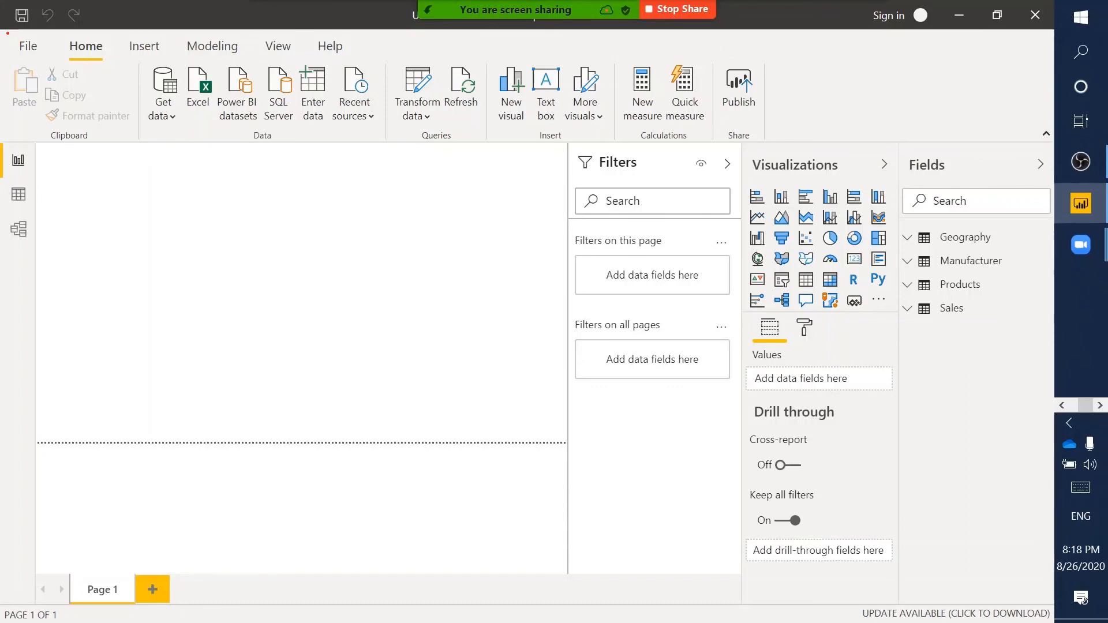
- Start Save As from the File menu
left_click_drag(6, 34, 51, 58)
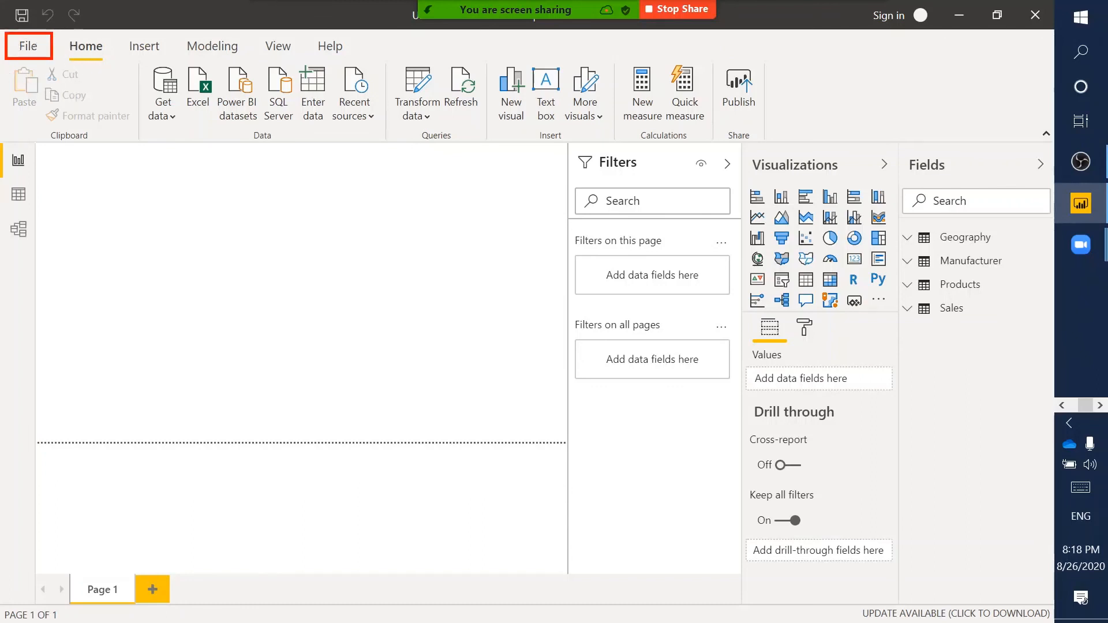
left_click(35, 45)
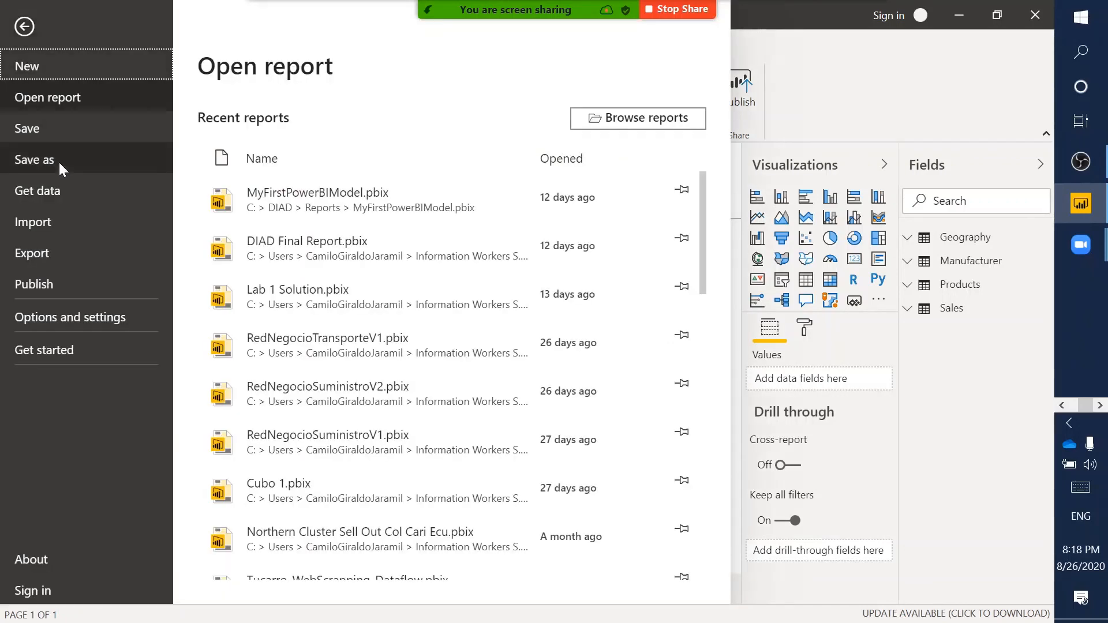
left_click_drag(4, 142, 118, 174)
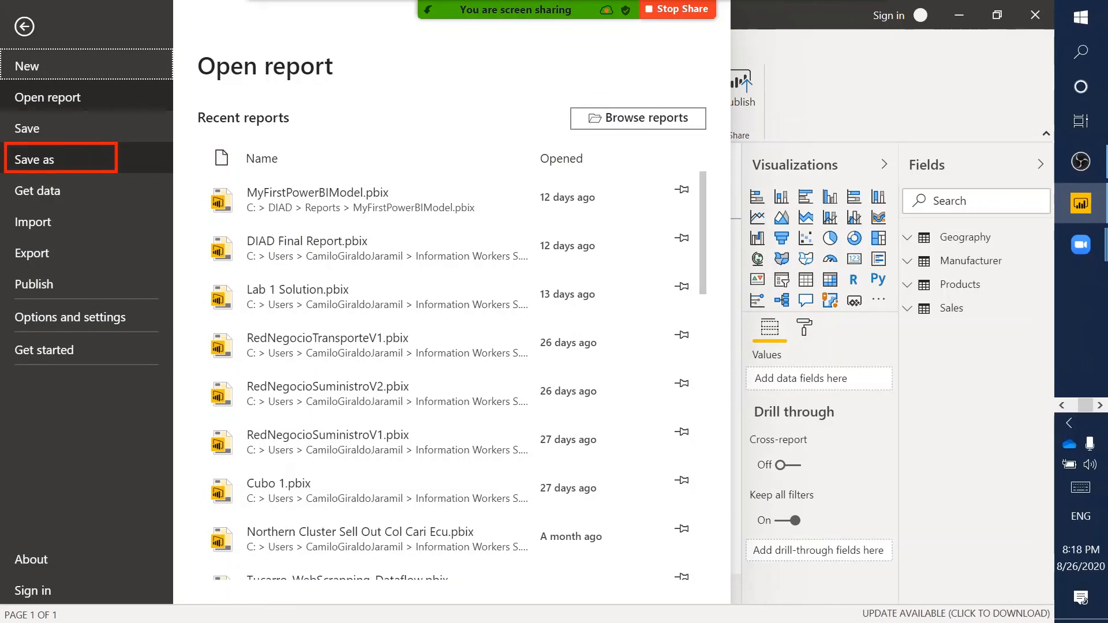
left_click(91, 160)
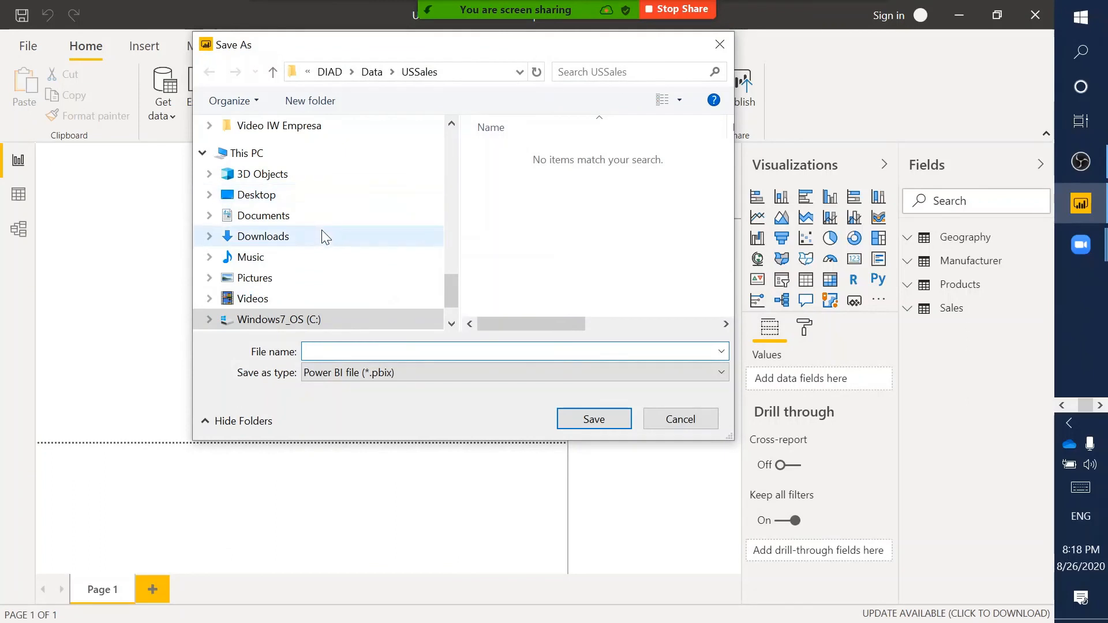
- Save as MyFirstPowerBIModel in C:\DIAD\Reports, replacing the existing file
scroll(322, 245, "down", 1)
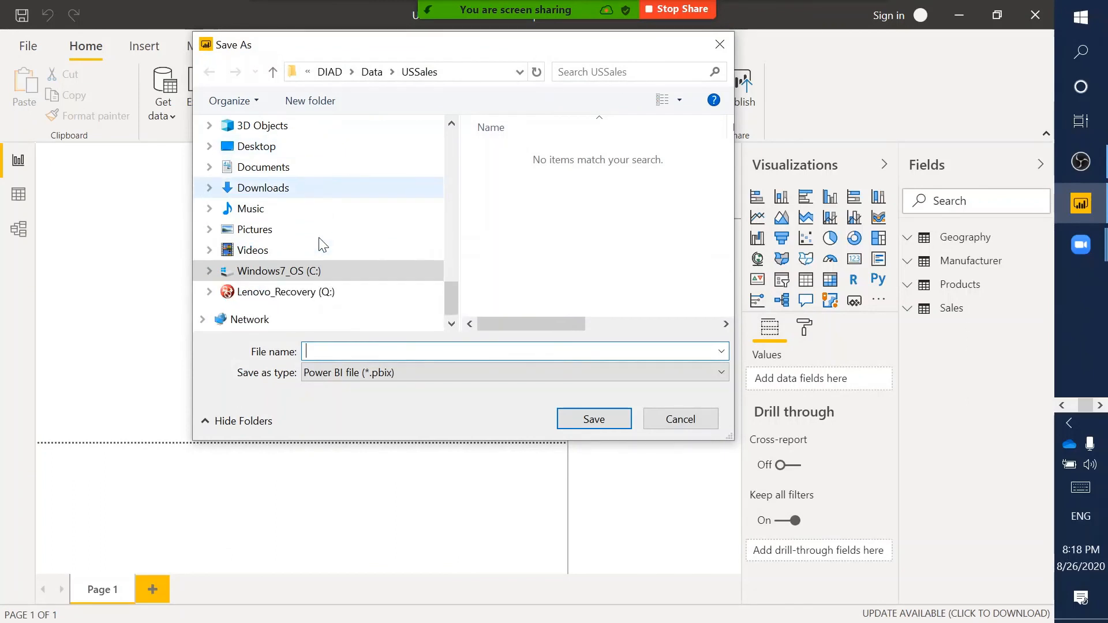
scroll(322, 244, "up", 4)
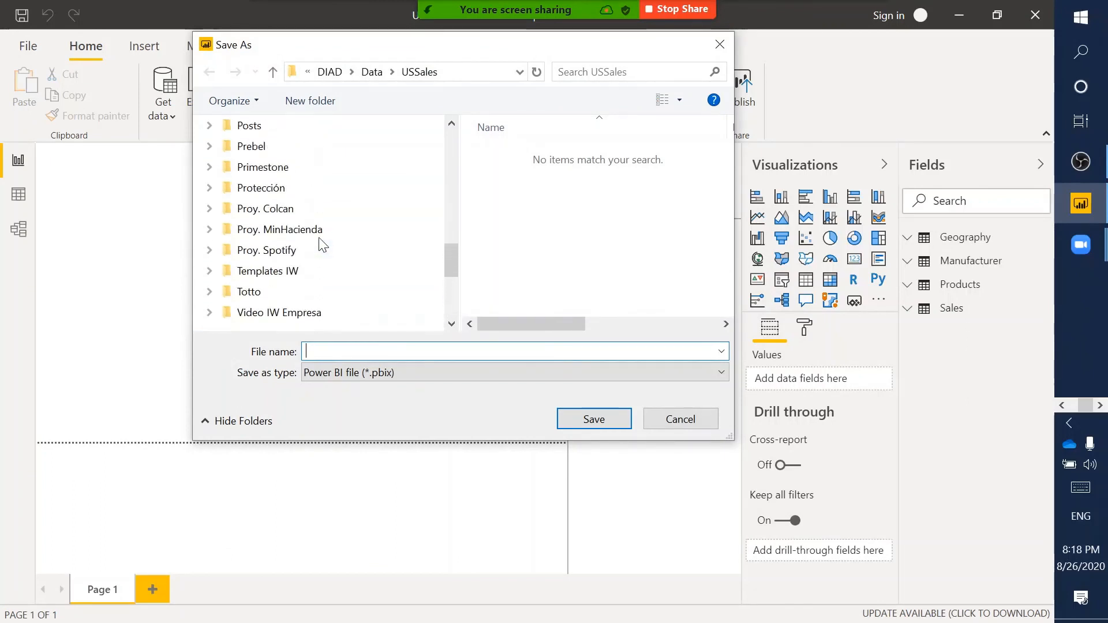
scroll(322, 245, "up", 3)
scroll(321, 245, "down", 3)
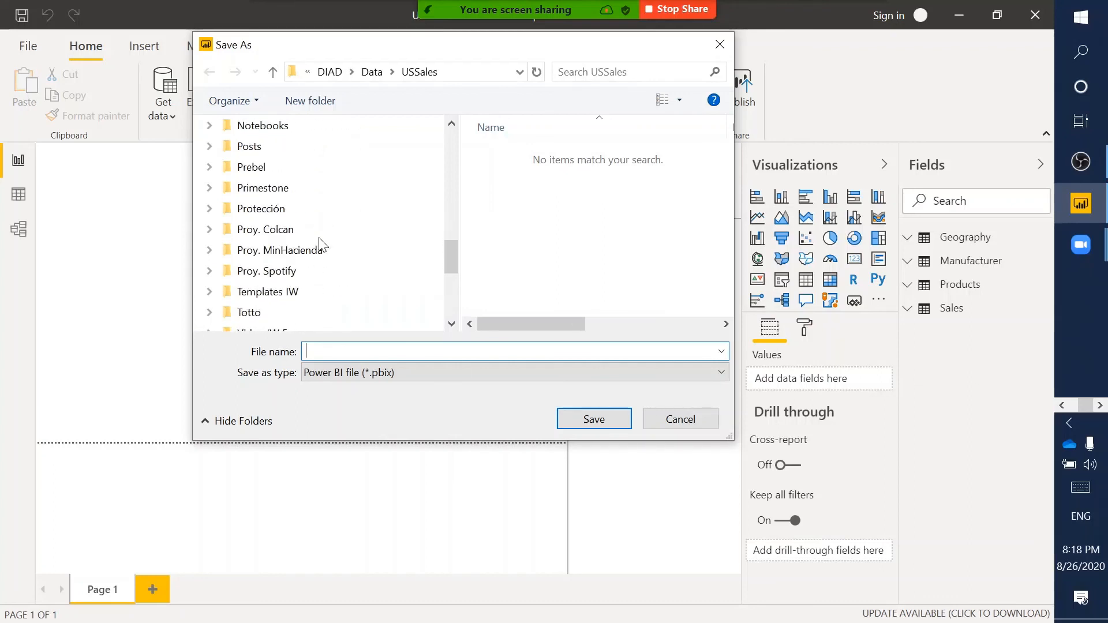
scroll(322, 244, "down", 4)
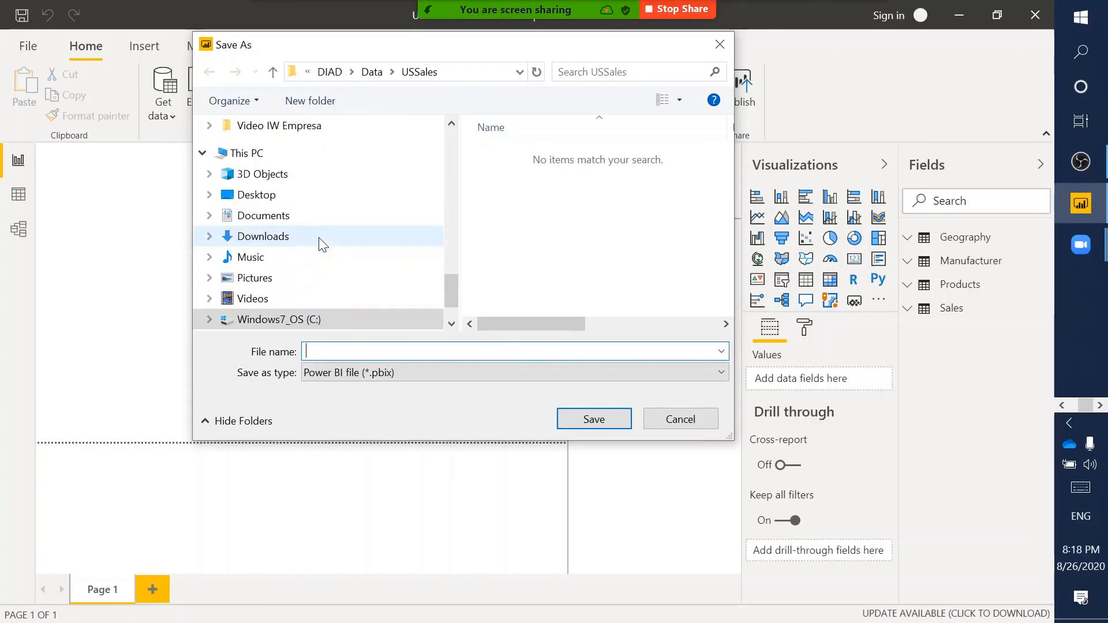
scroll(322, 245, "down", 1)
left_click(275, 271)
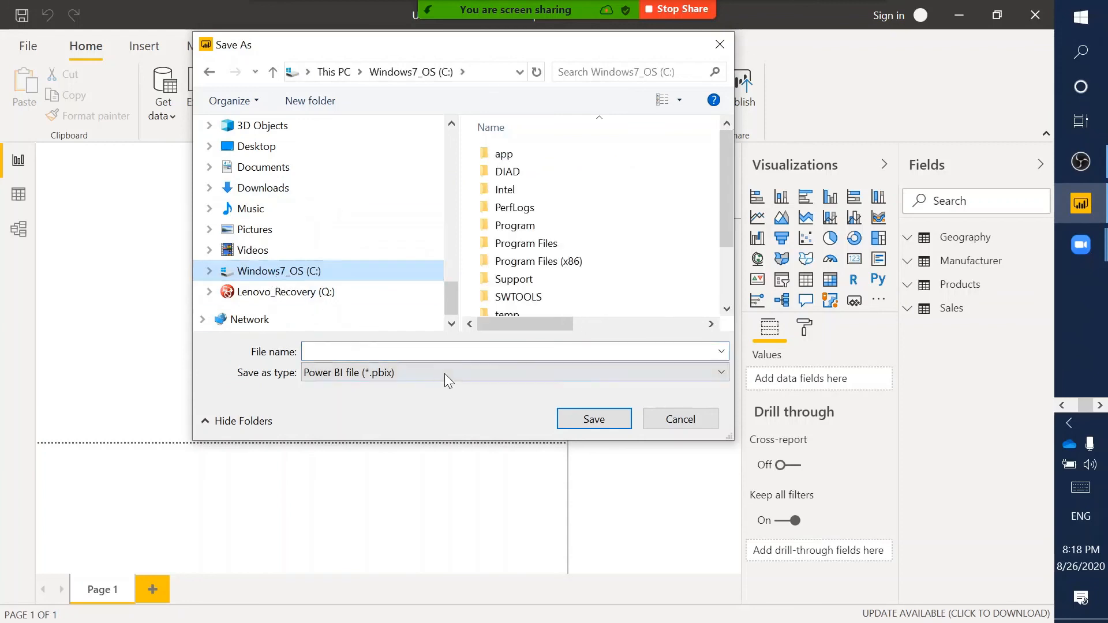
double_click(530, 173)
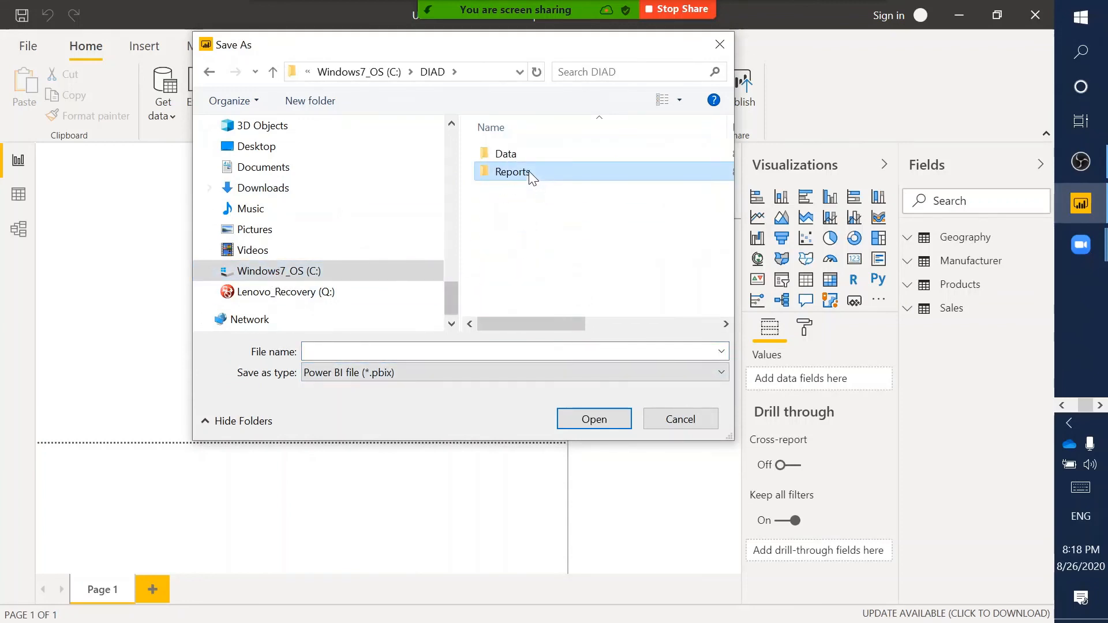
double_click(523, 172)
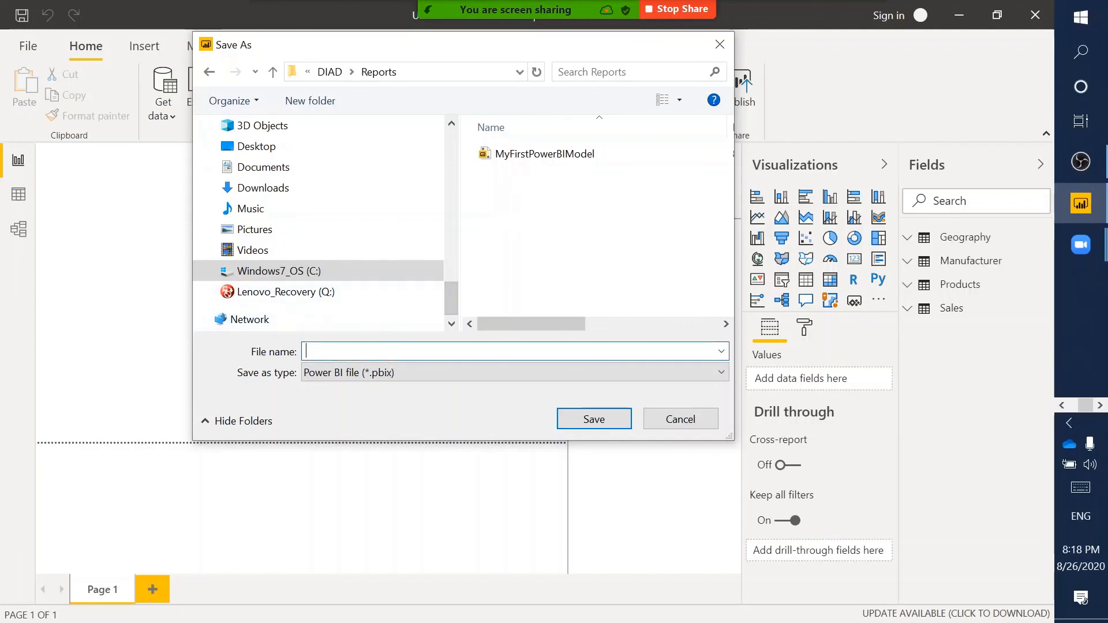
type("My")
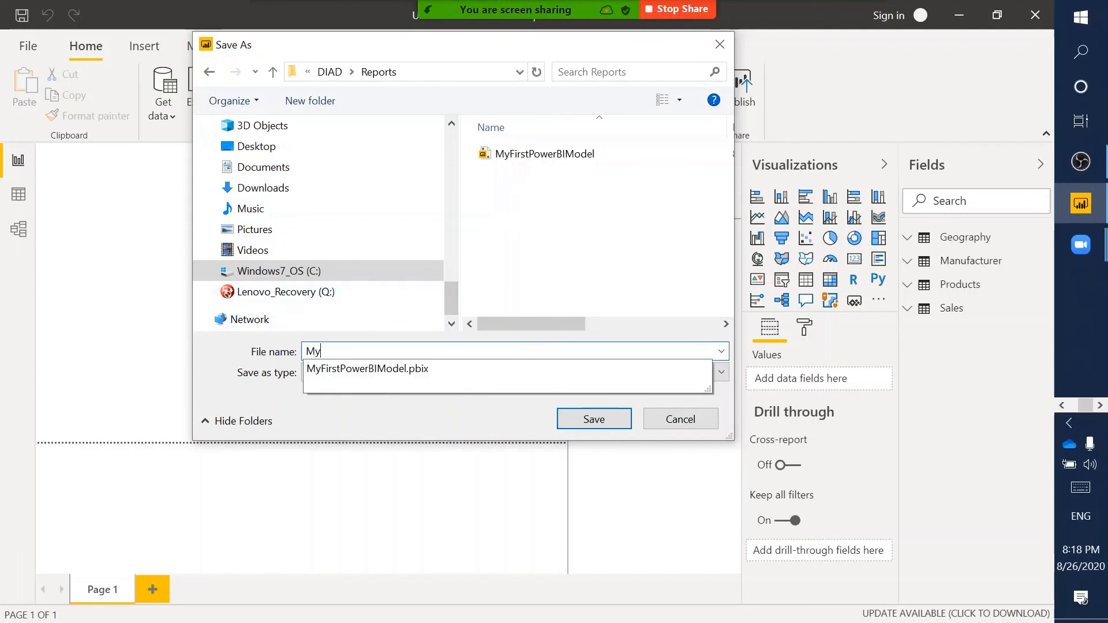
type("FirstPowerBIModel")
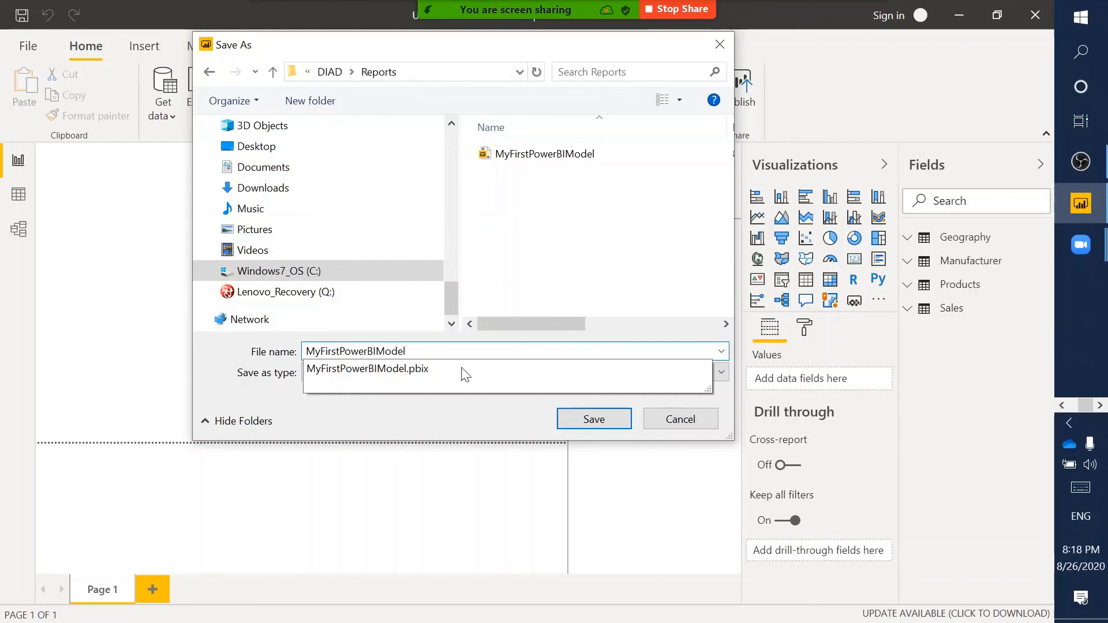
left_click(599, 415)
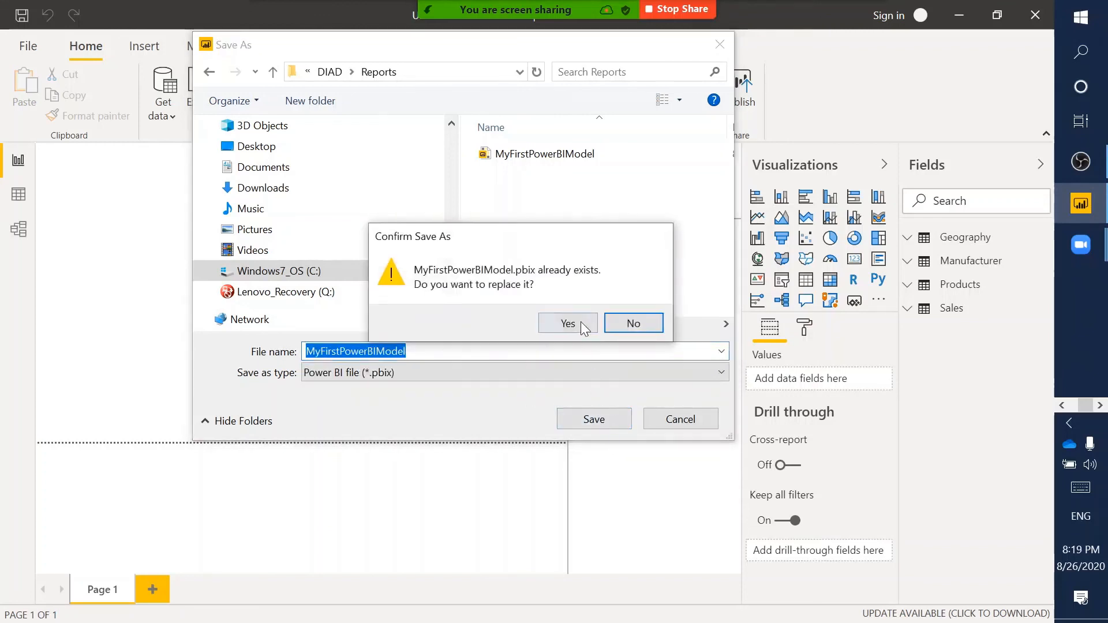
left_click(566, 321)
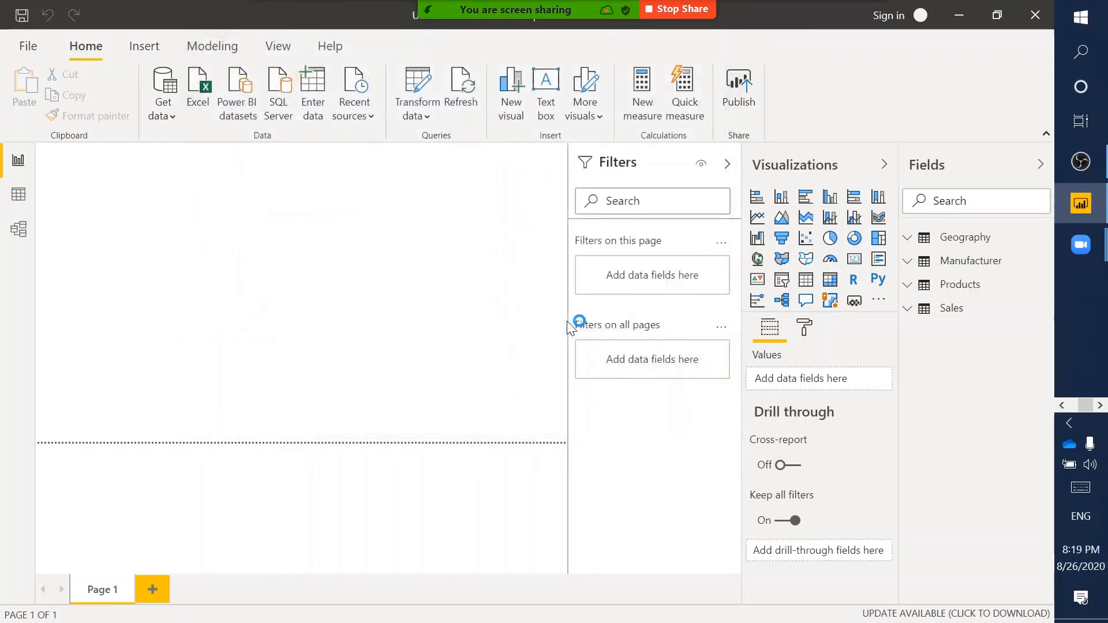